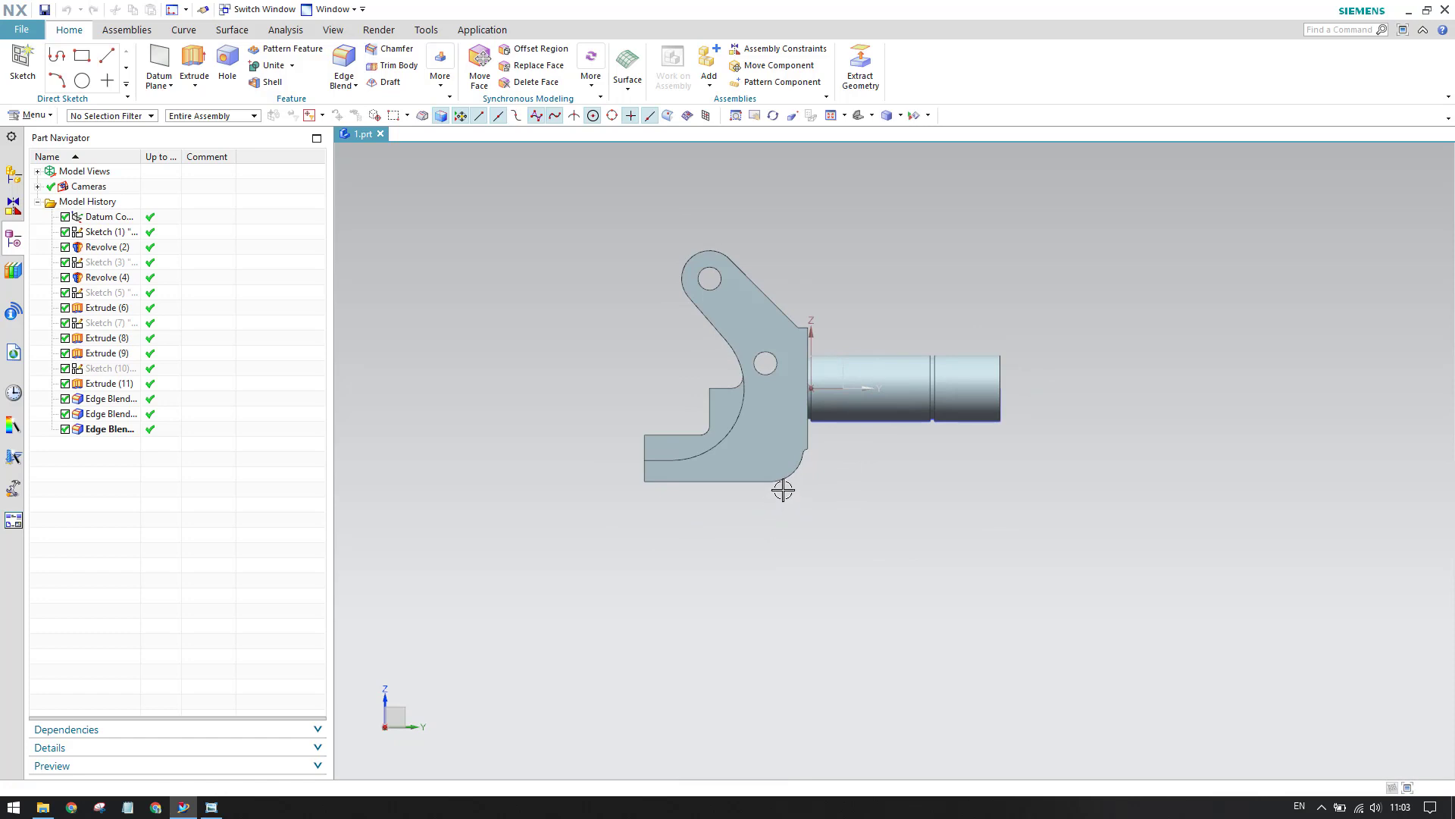
Switch to the cradle drawing in Windows Photo Viewer and examine its orthographic views, section A-A, dimensions and notes
{"action": "middle_click_drag", "start_coordinate": [783, 490], "coordinate": [823, 519]}
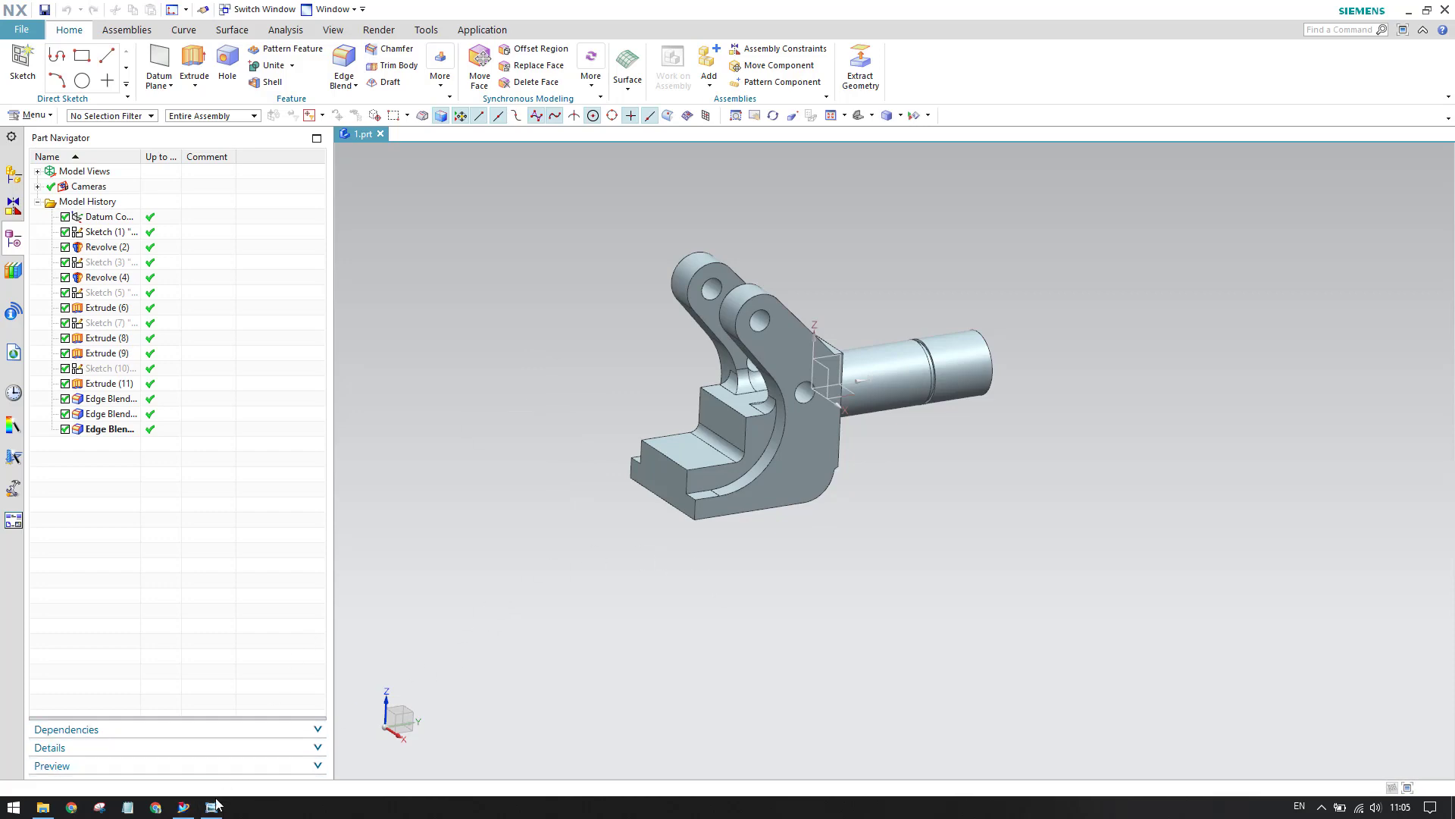
{"action": "left_click", "coordinate": [213, 807]}
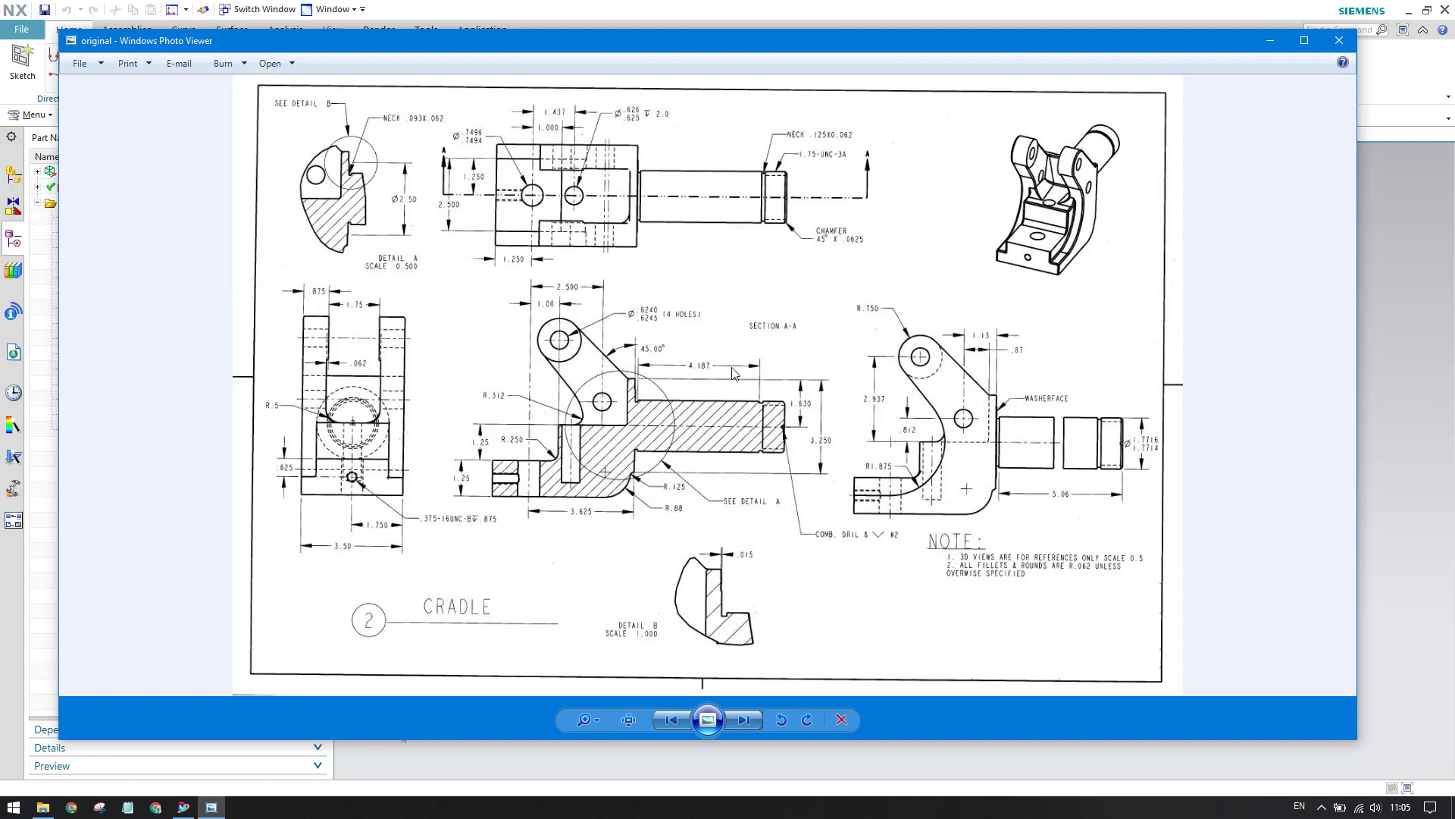
{"action": "scroll", "coordinate": [707, 353], "scroll_direction": "up", "scroll_amount": 3}
{"action": "left_click_drag", "start_coordinate": [580, 316], "coordinate": [666, 349]}
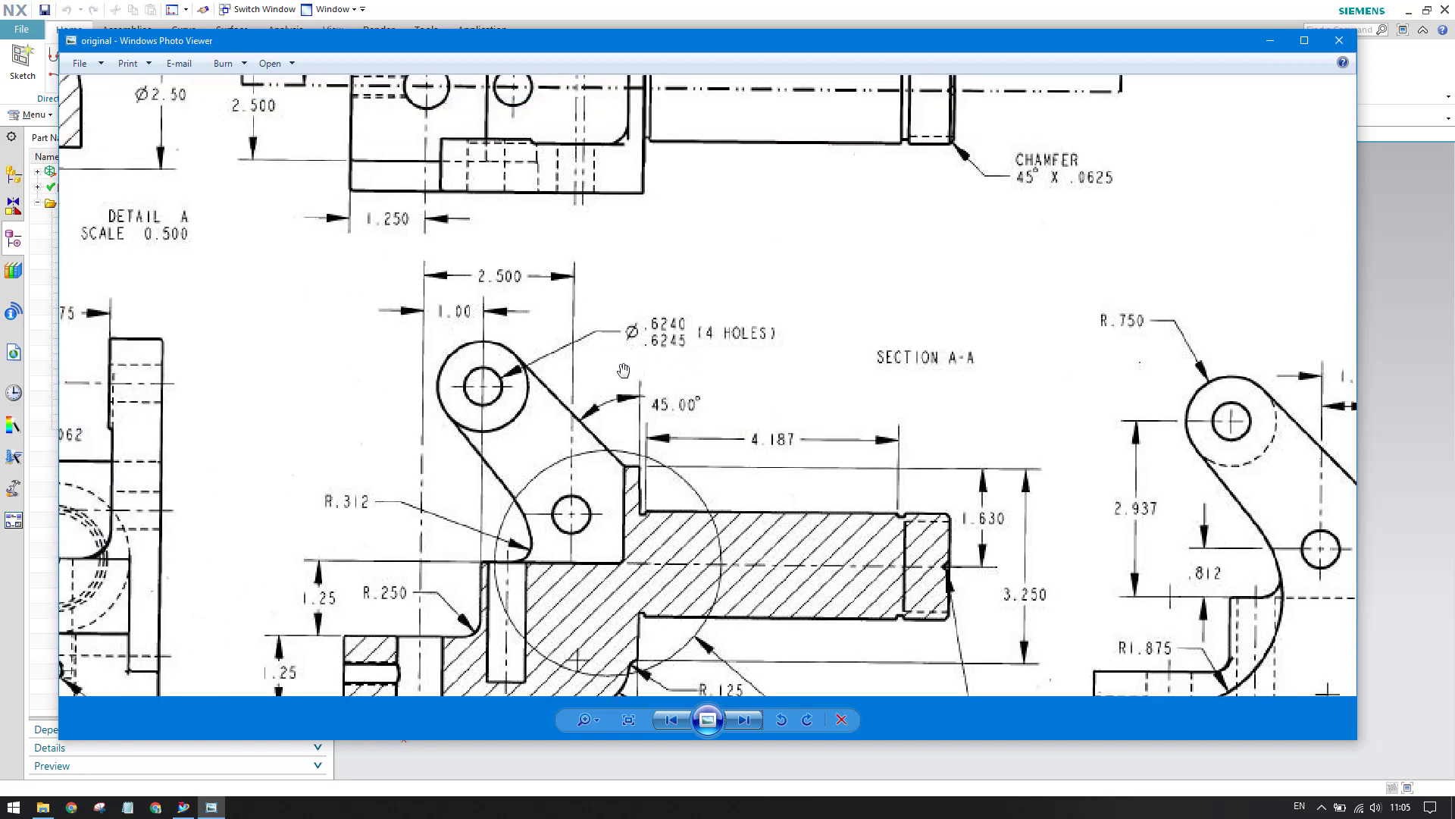
{"action": "scroll", "coordinate": [623, 370], "scroll_direction": "down", "scroll_amount": 3}
{"action": "scroll", "coordinate": [714, 364], "scroll_direction": "up", "scroll_amount": 2}
{"action": "scroll", "coordinate": [1258, 621], "scroll_direction": "up", "scroll_amount": 1}
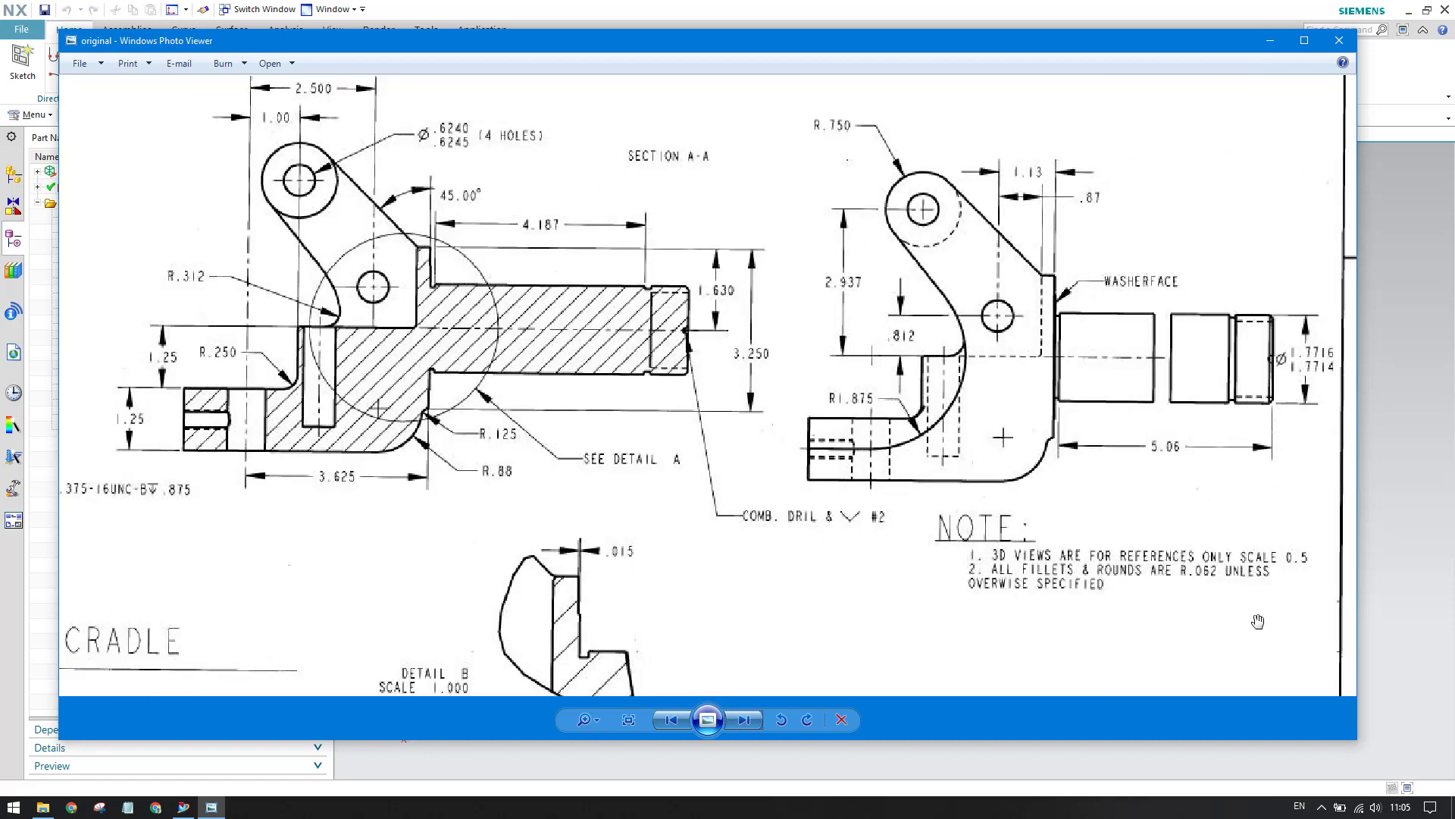
{"action": "left_click_drag", "start_coordinate": [1258, 622], "coordinate": [1228, 561]}
{"action": "scroll", "coordinate": [588, 493], "scroll_direction": "down", "scroll_amount": 1}
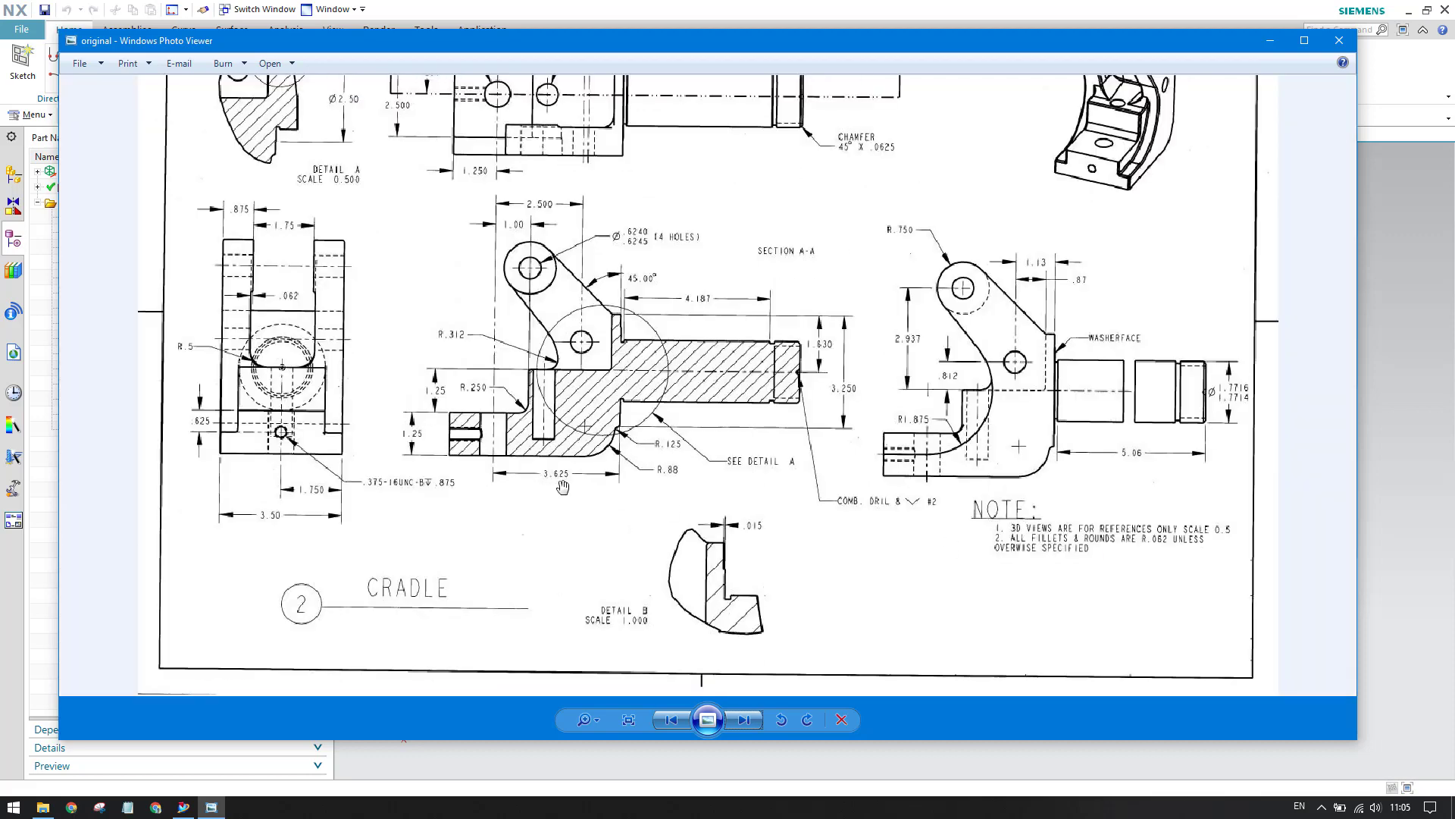
{"action": "left_click_drag", "start_coordinate": [562, 486], "coordinate": [601, 611]}
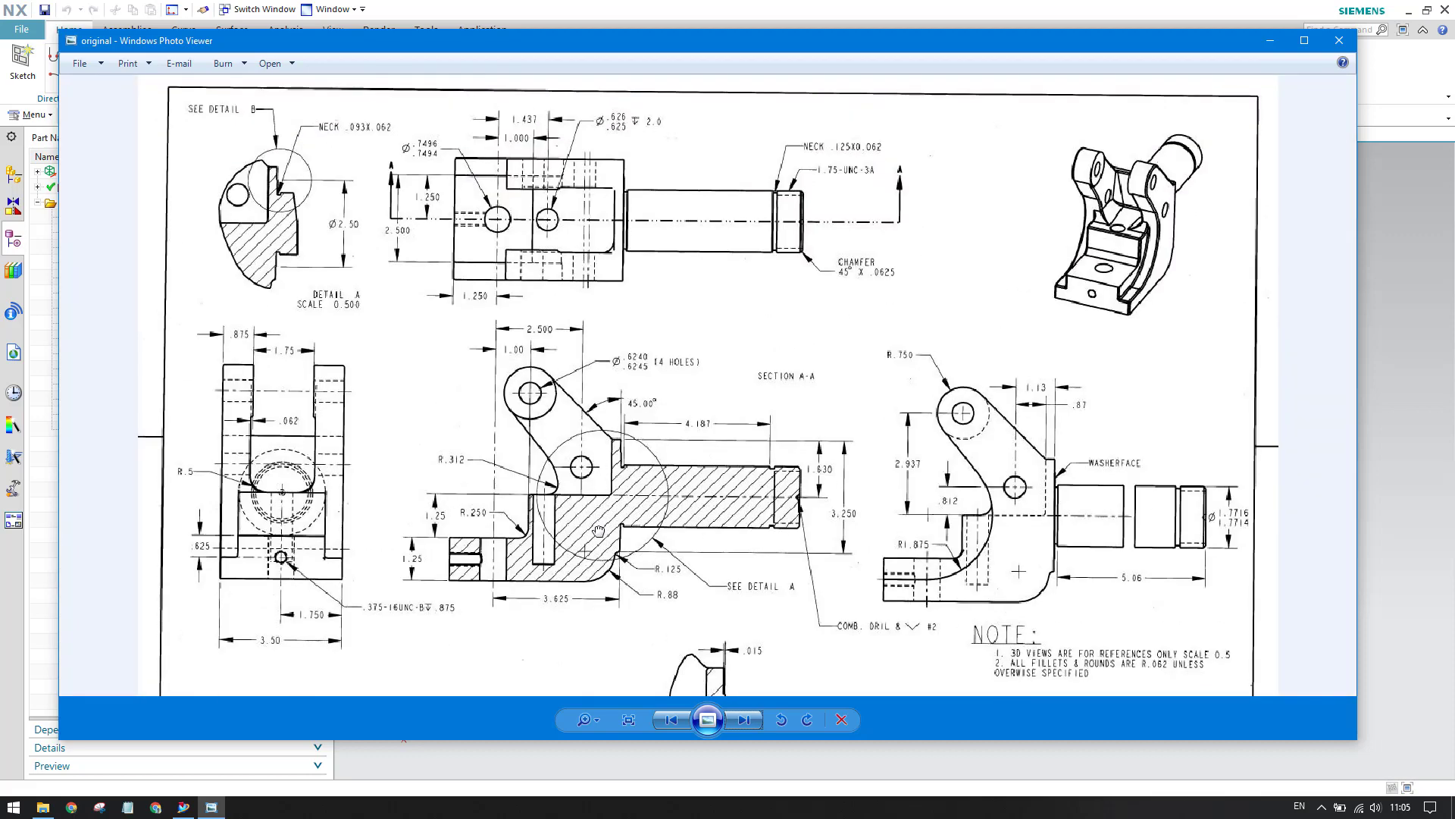
{"action": "left_click", "coordinate": [1270, 41]}
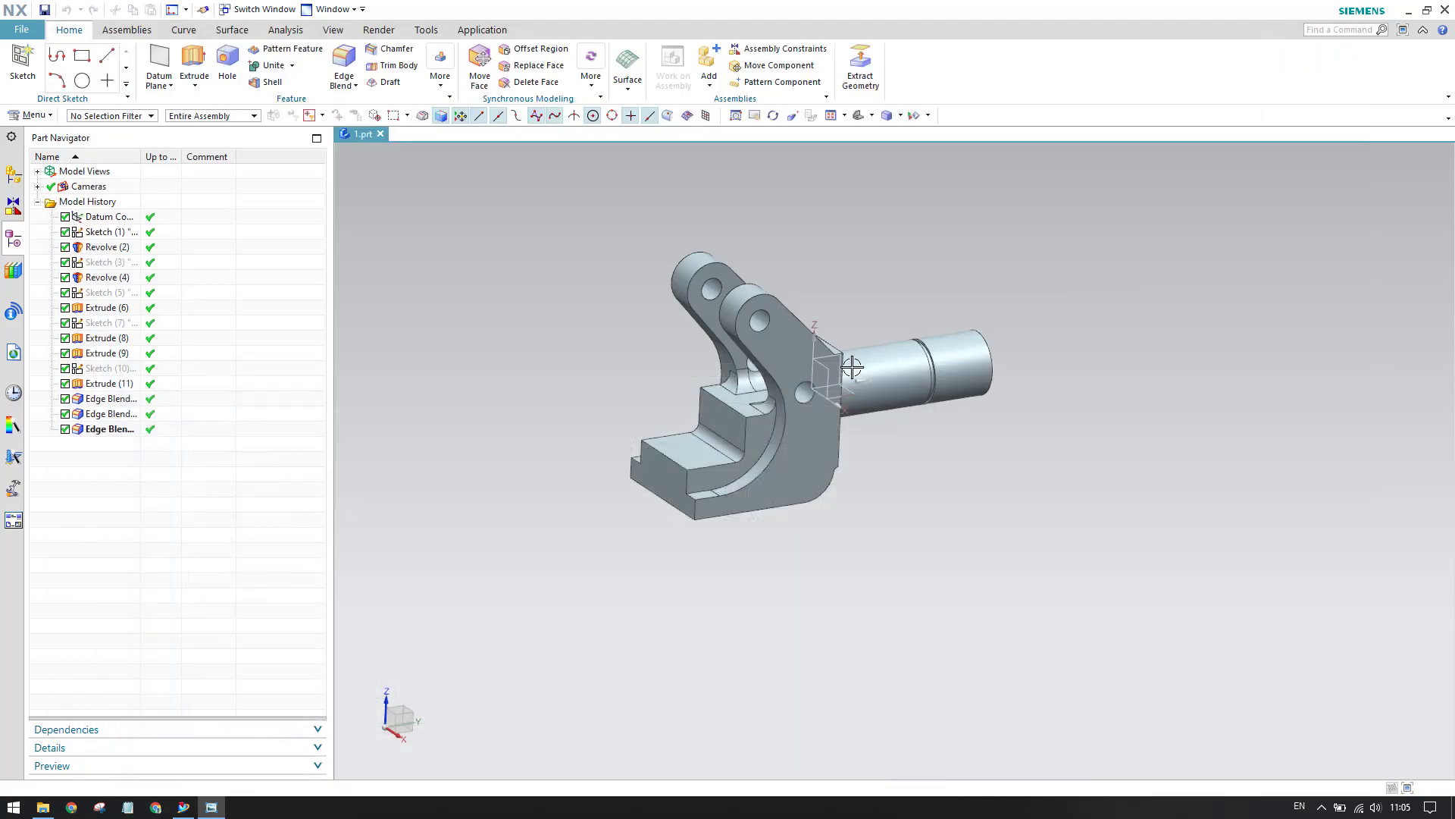
In NX, create a new part from the Model template in inches, with the file name model1.prt
{"action": "left_click", "coordinate": [24, 36]}
{"action": "left_click", "coordinate": [28, 56]}
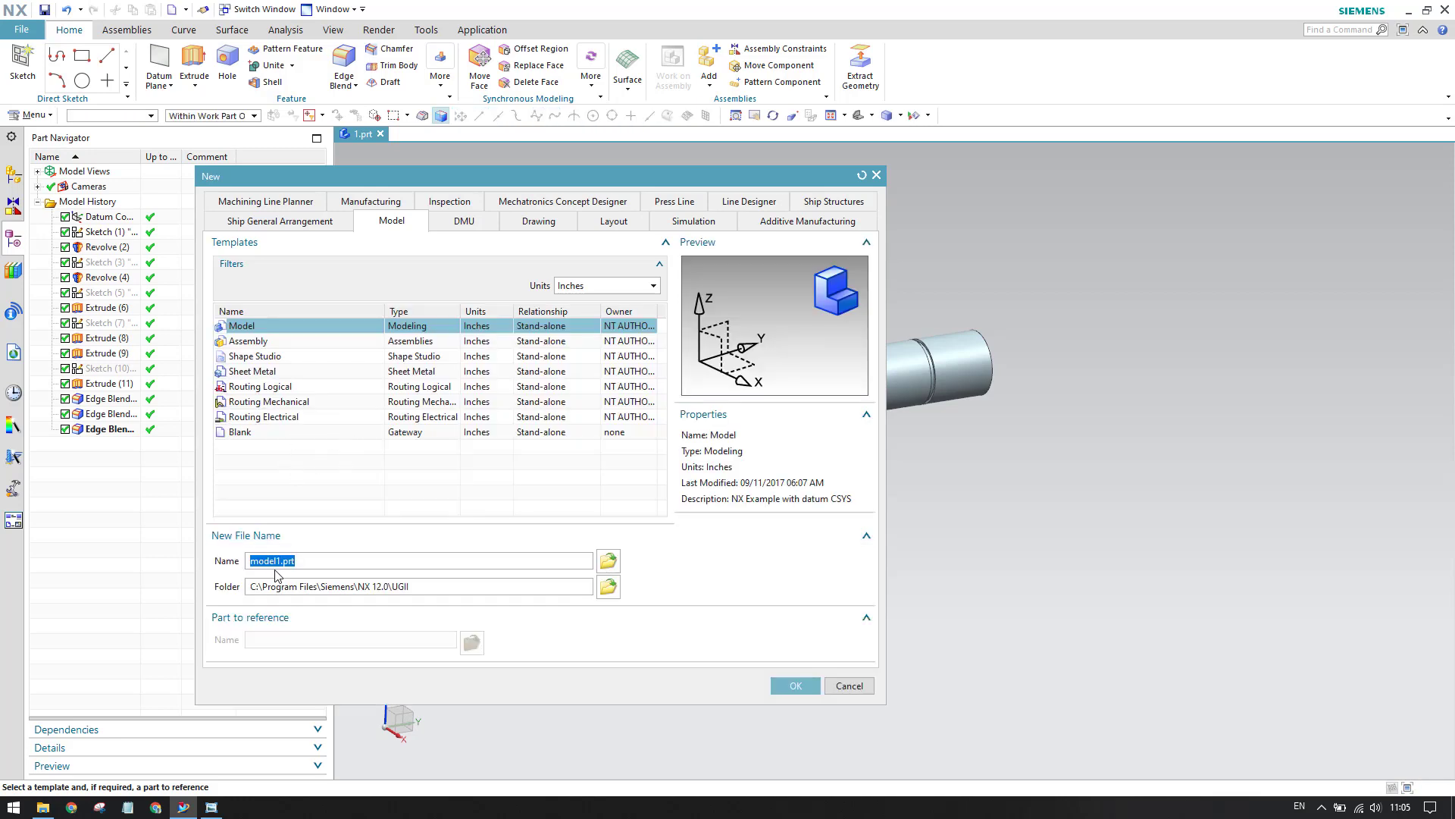
{"action": "left_click", "coordinate": [811, 697]}
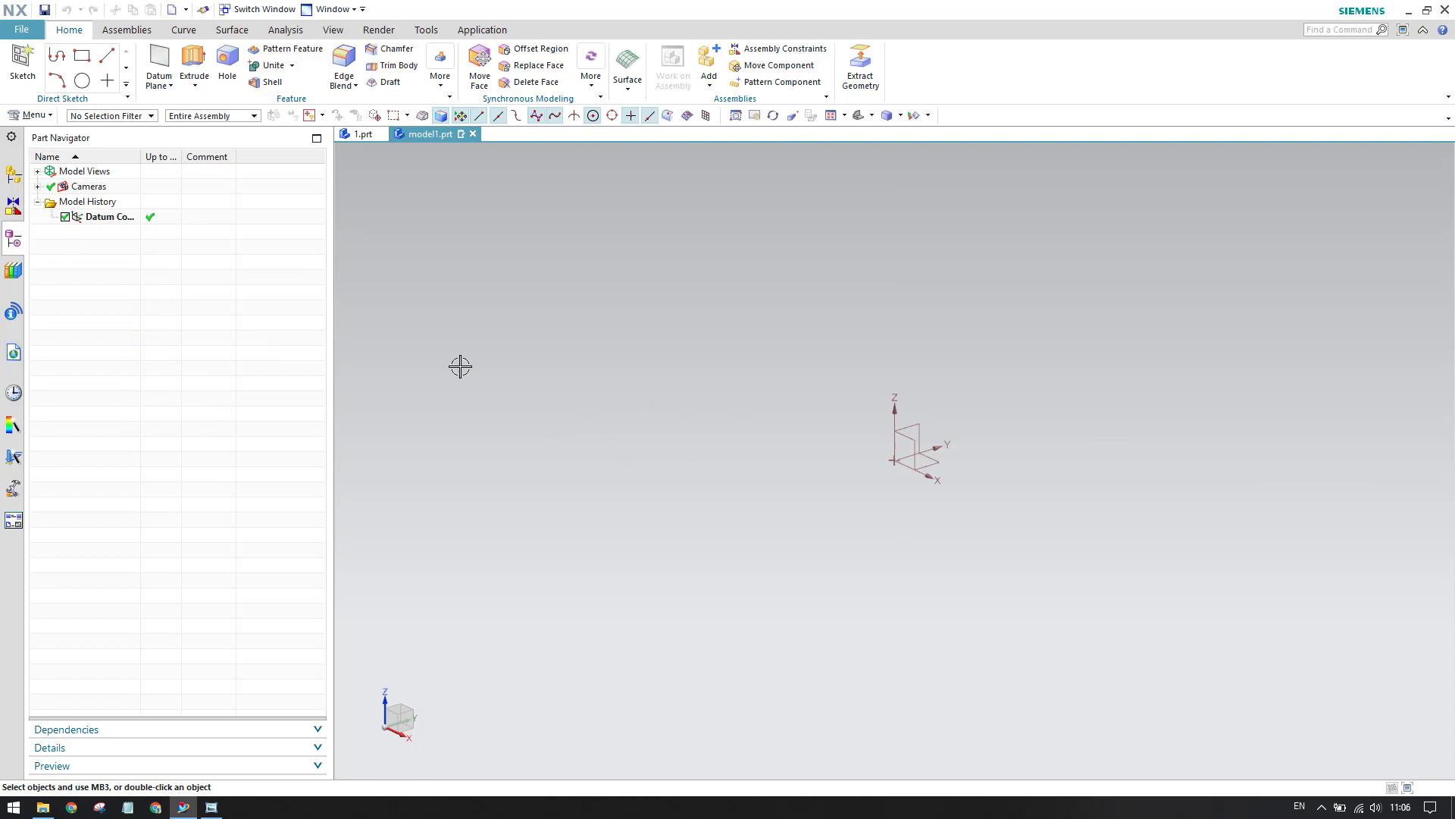
{"action": "left_click", "coordinate": [20, 30]}
{"action": "left_click", "coordinate": [34, 49]}
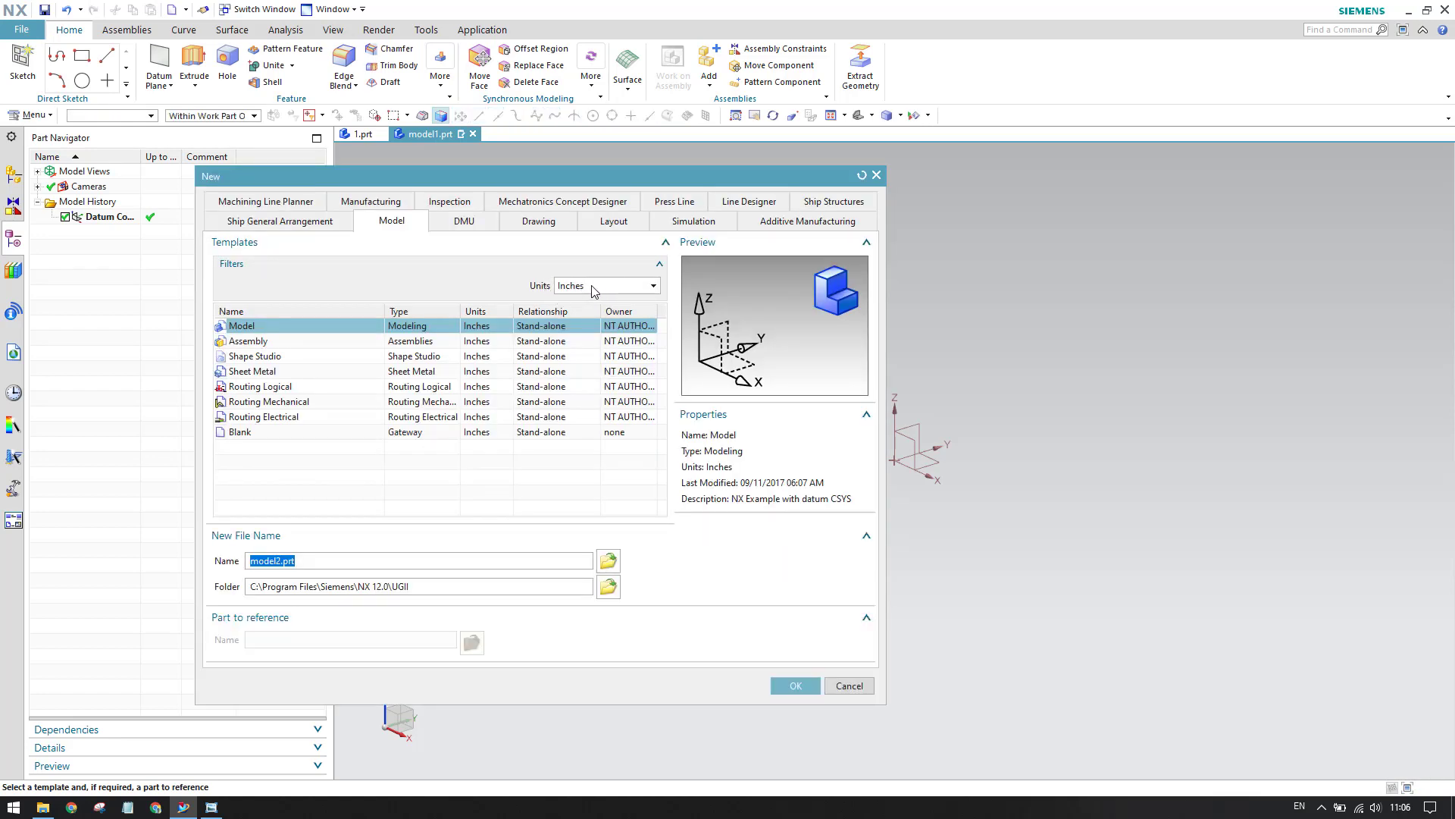
{"action": "left_click", "coordinate": [606, 285]}
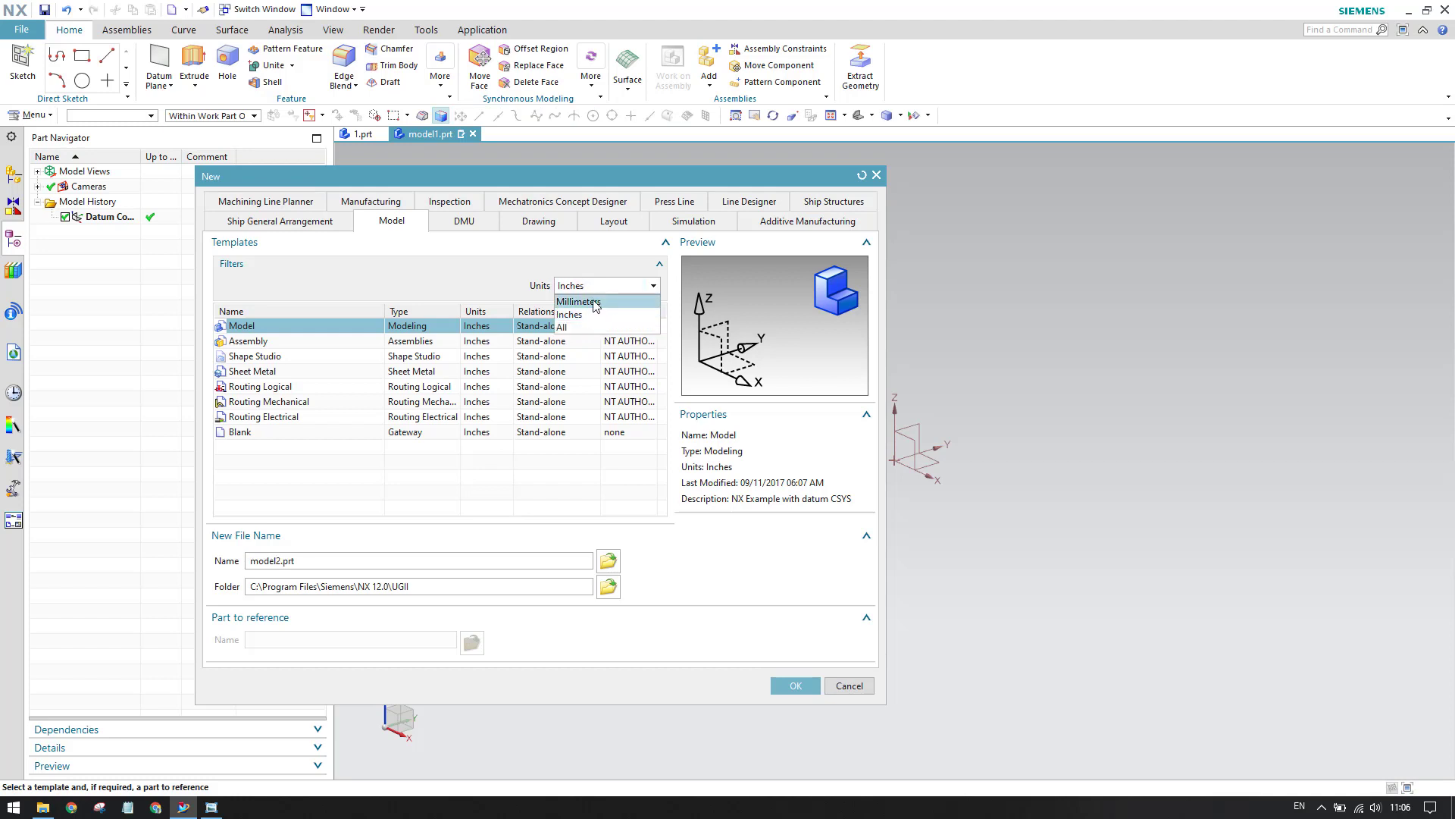
{"action": "left_click", "coordinate": [492, 290]}
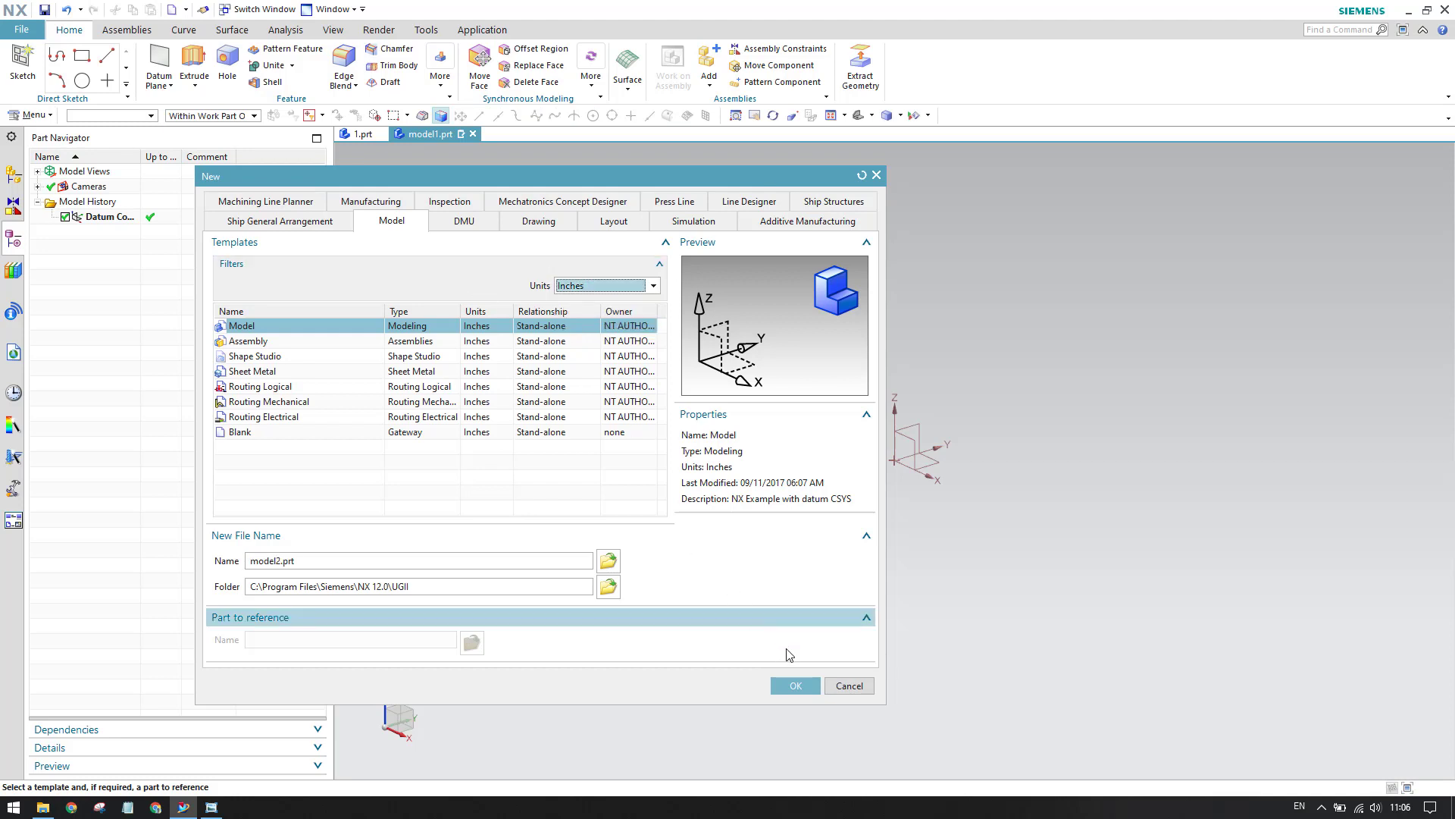
{"action": "left_click", "coordinate": [808, 689]}
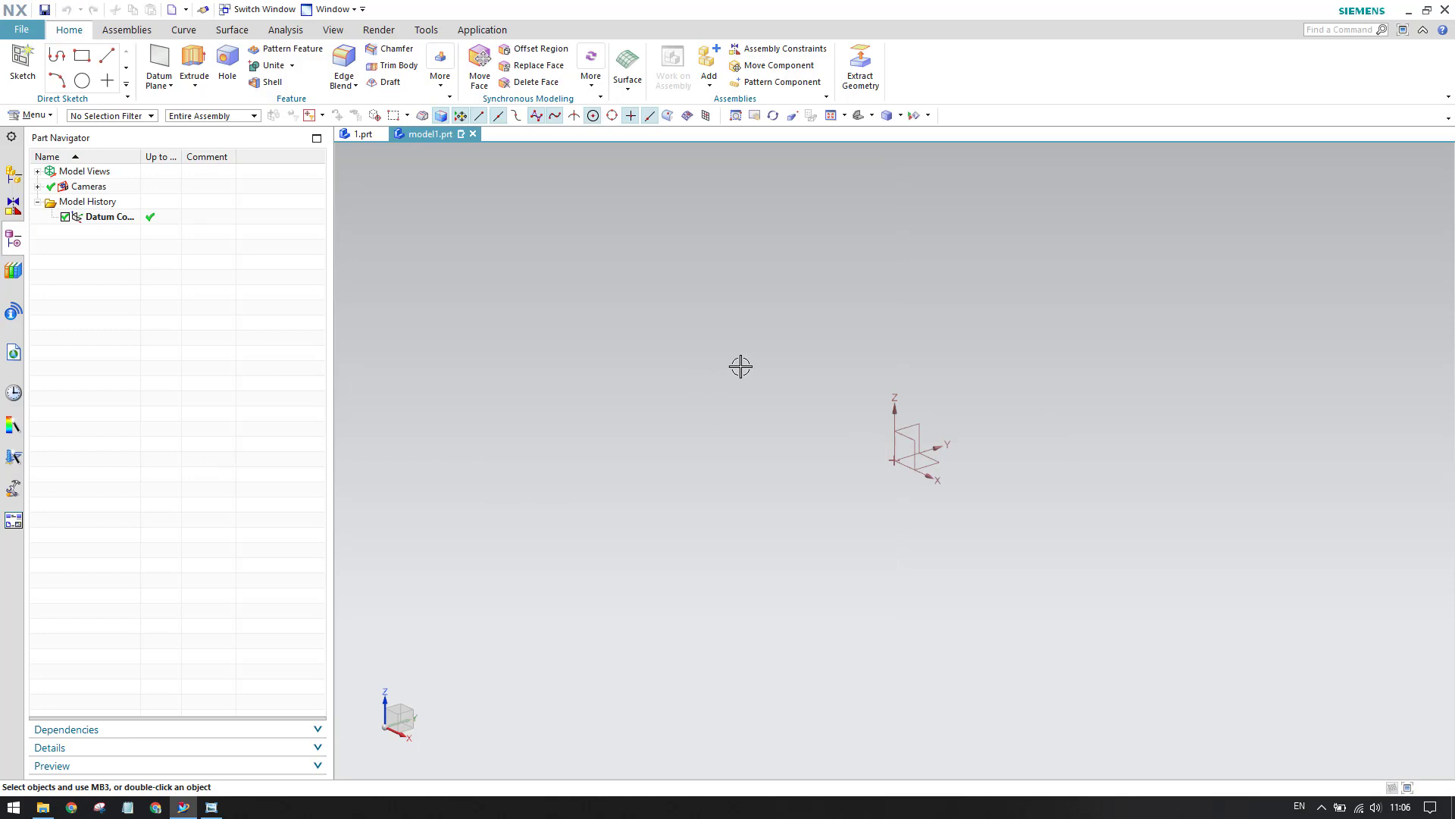
{"action": "double_click", "coordinate": [109, 219]}
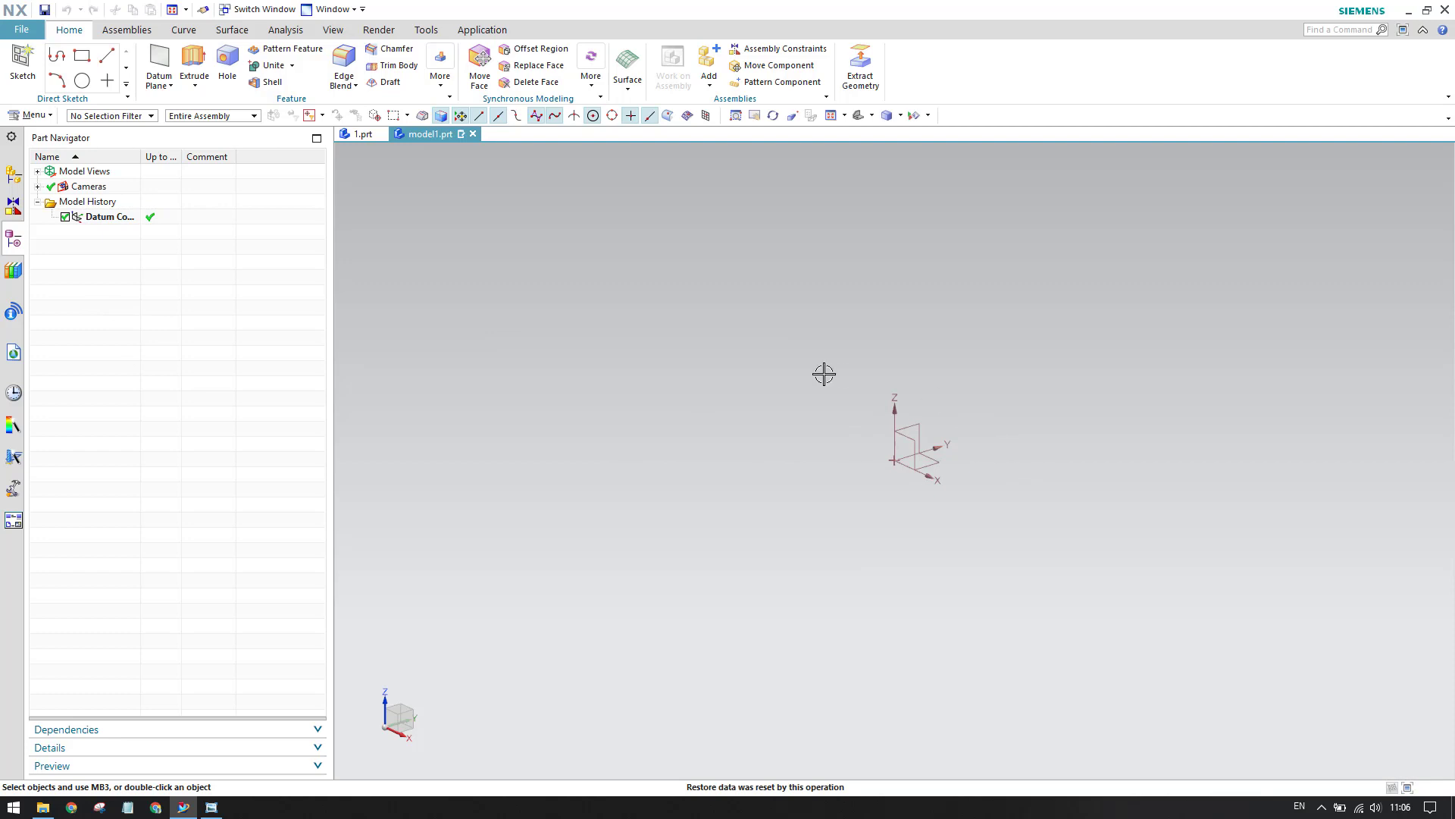
Create a sketch on the YZ plane of the datum coordinate system
{"action": "left_click", "coordinate": [22, 64]}
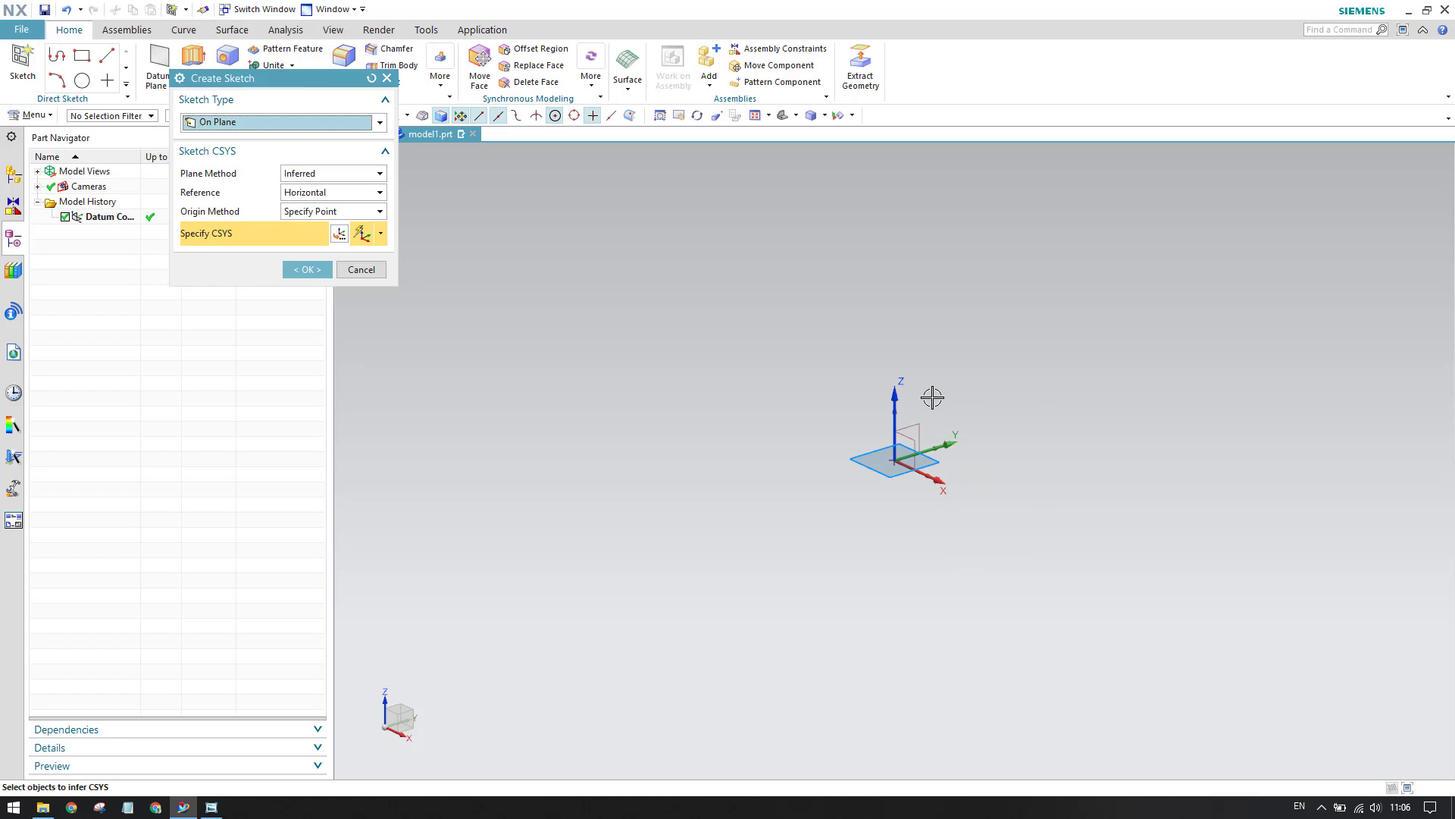
{"action": "left_click", "coordinate": [919, 429]}
{"action": "middle_click", "coordinate": [724, 532]}
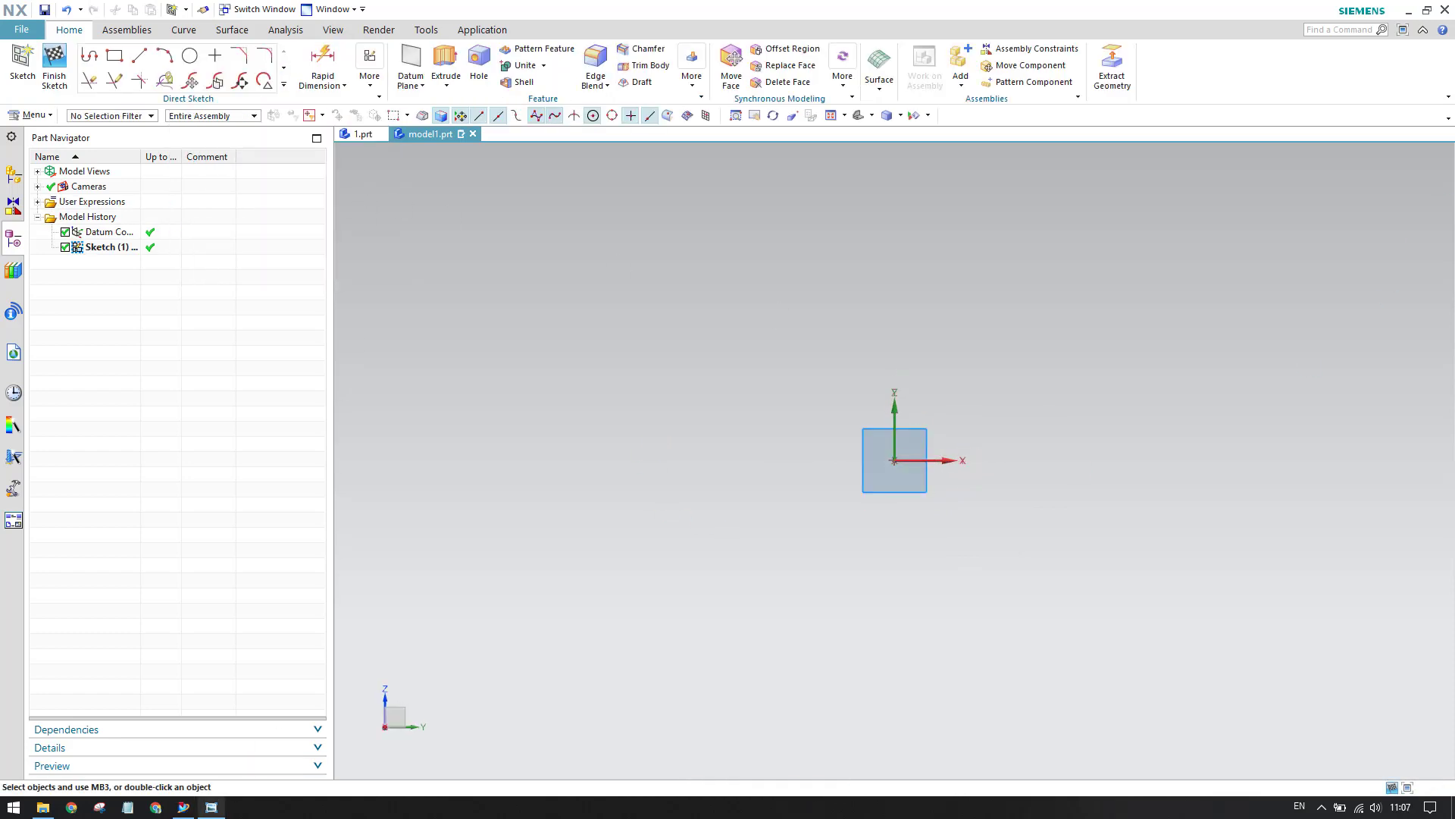
Check the shaft on the drawing and sketch a rectangle about 5.8 in wide from the origin, extending below the horizontal axis
{"action": "key", "text": "alt+Tab"}
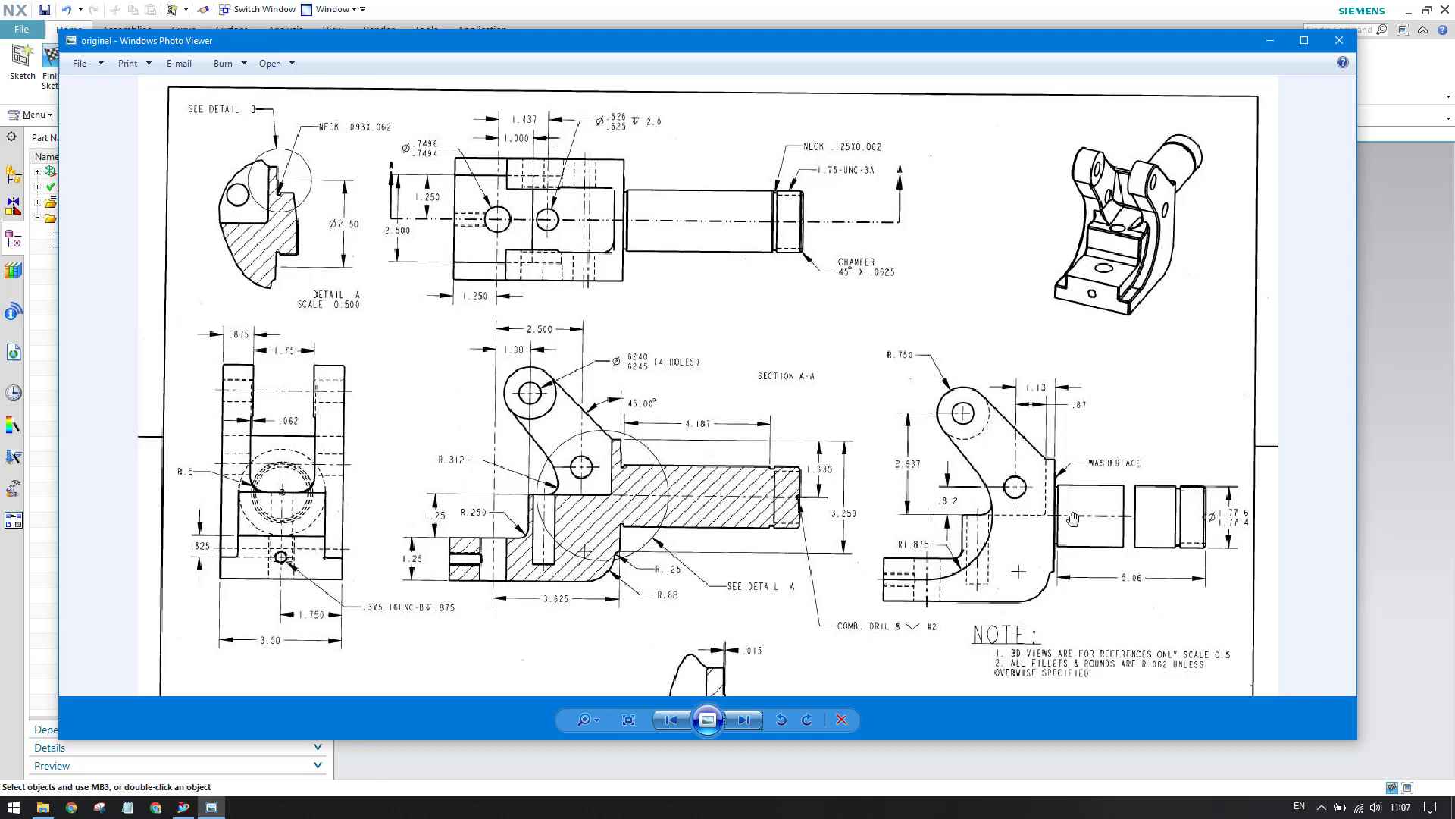
{"action": "left_click", "coordinate": [1270, 41]}
{"action": "left_click", "coordinate": [115, 56]}
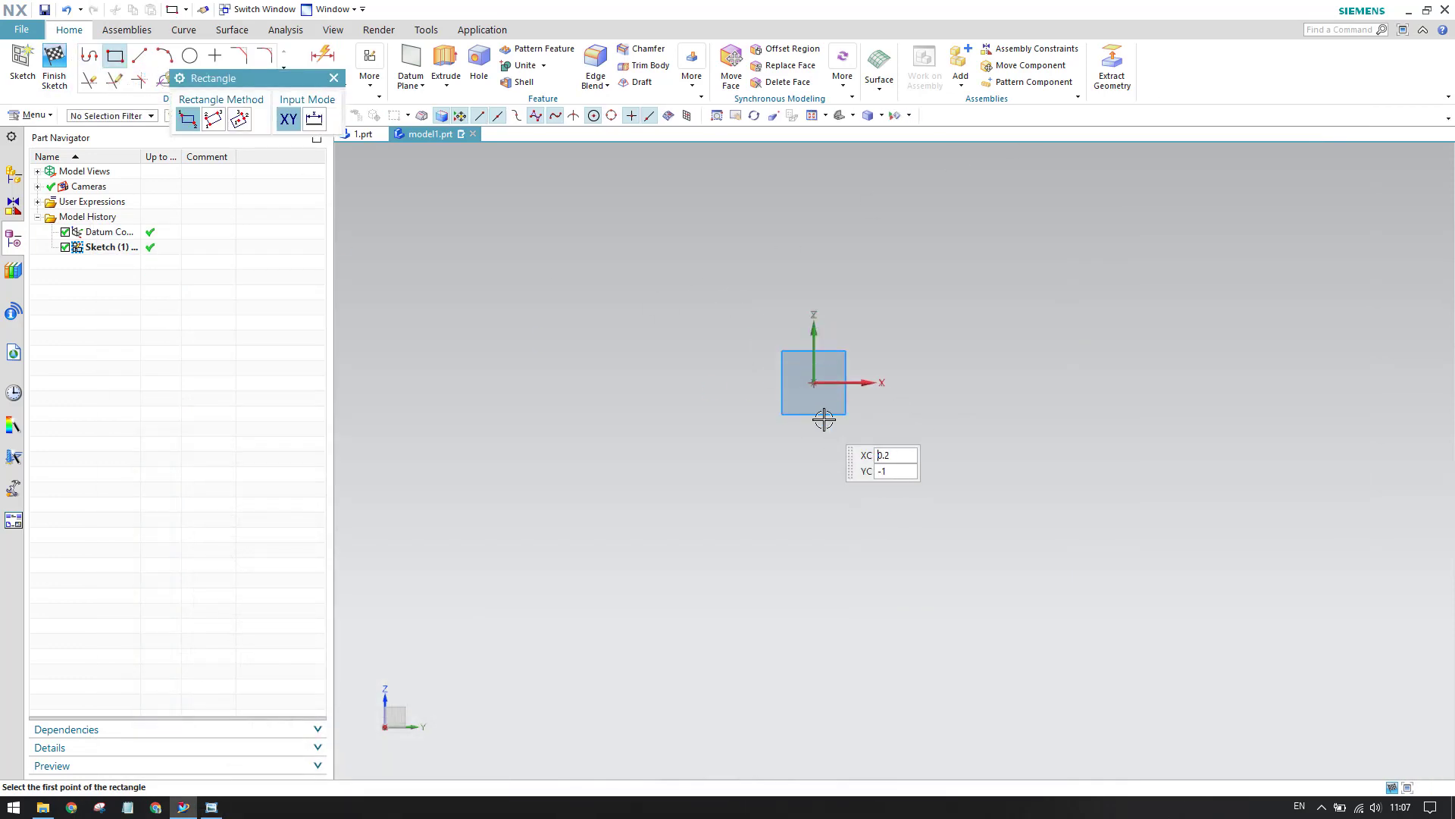
{"action": "left_click", "coordinate": [804, 352]}
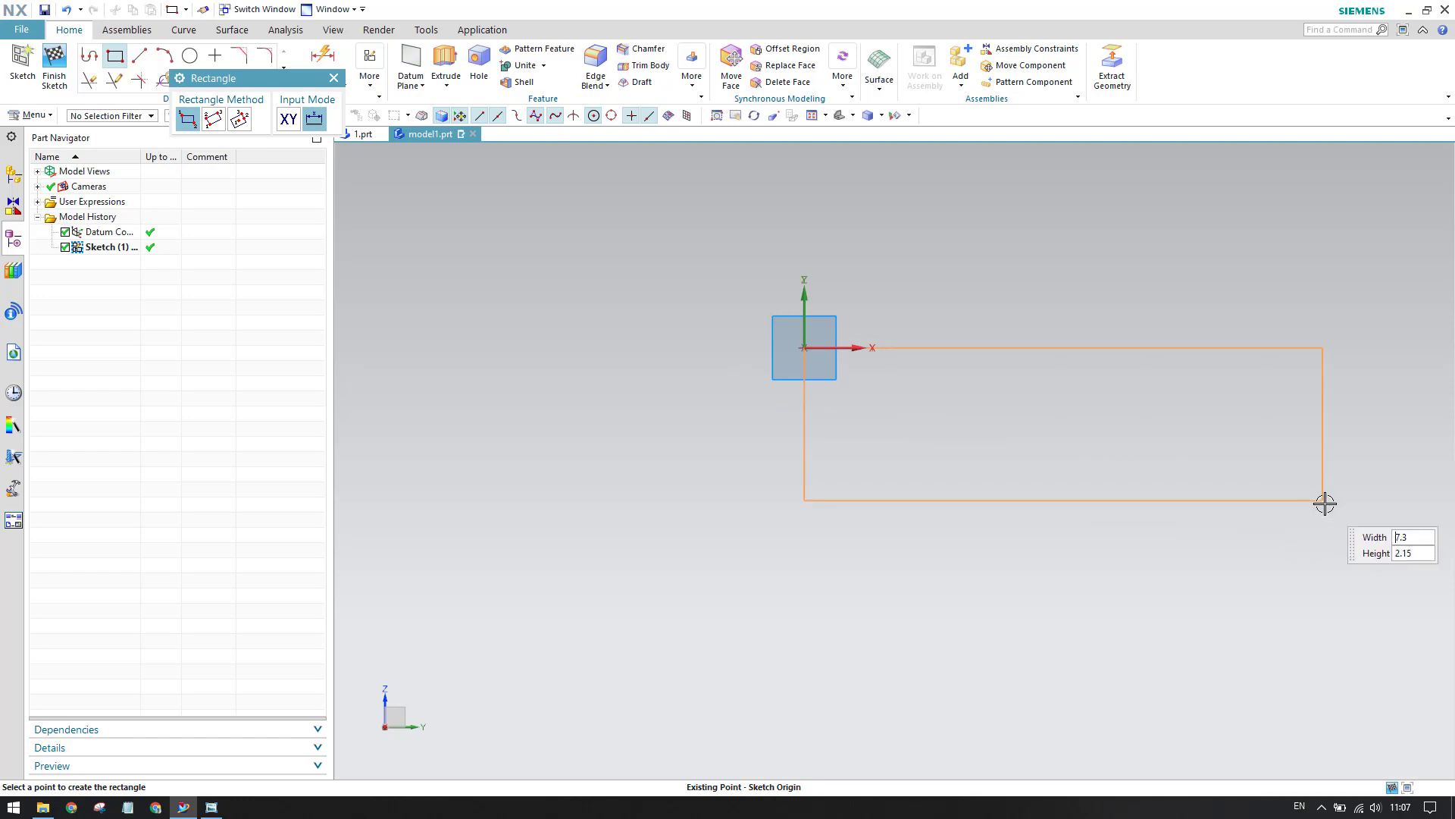
{"action": "left_click", "coordinate": [1217, 490]}
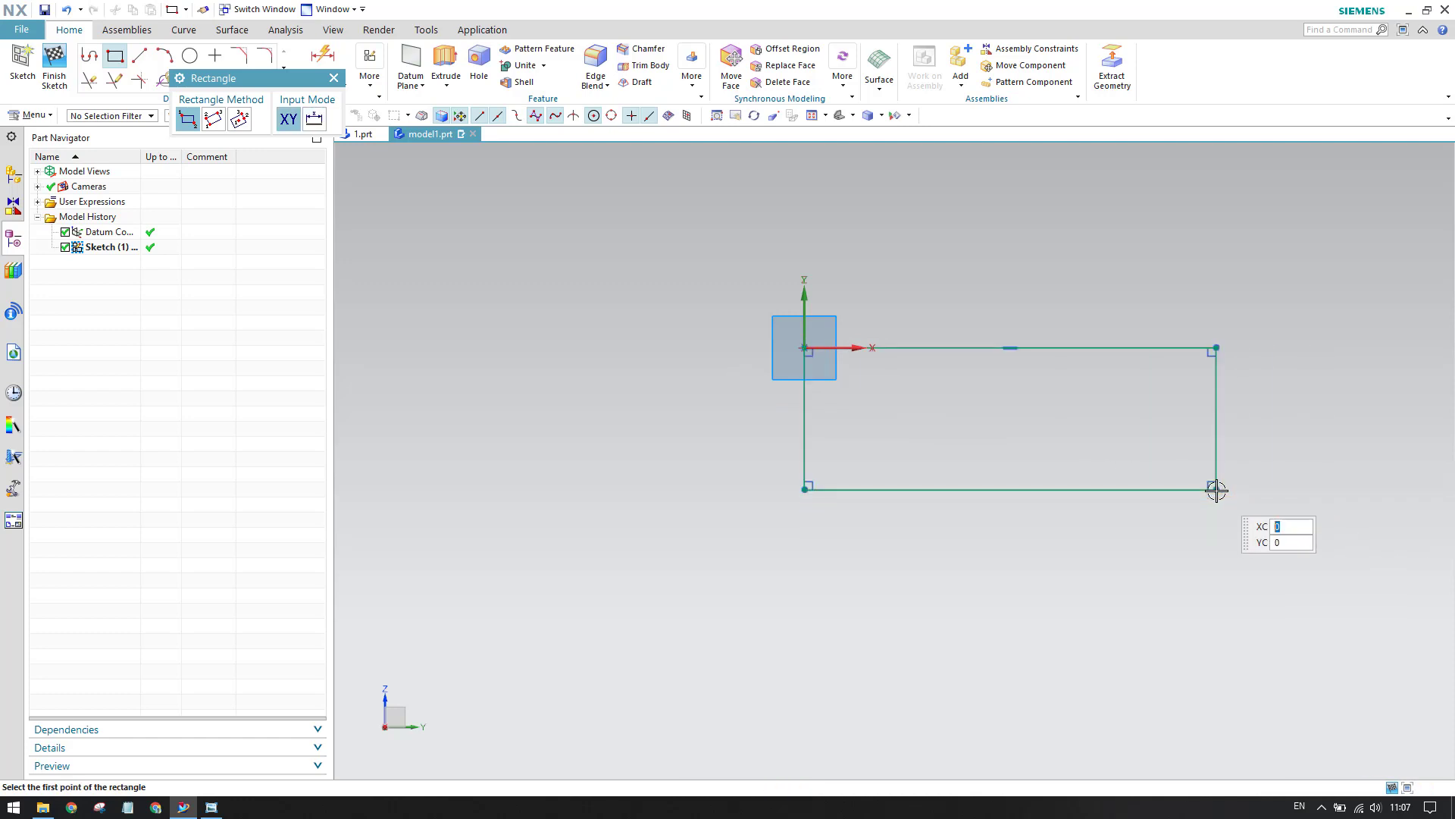
{"action": "key", "text": "Escape"}
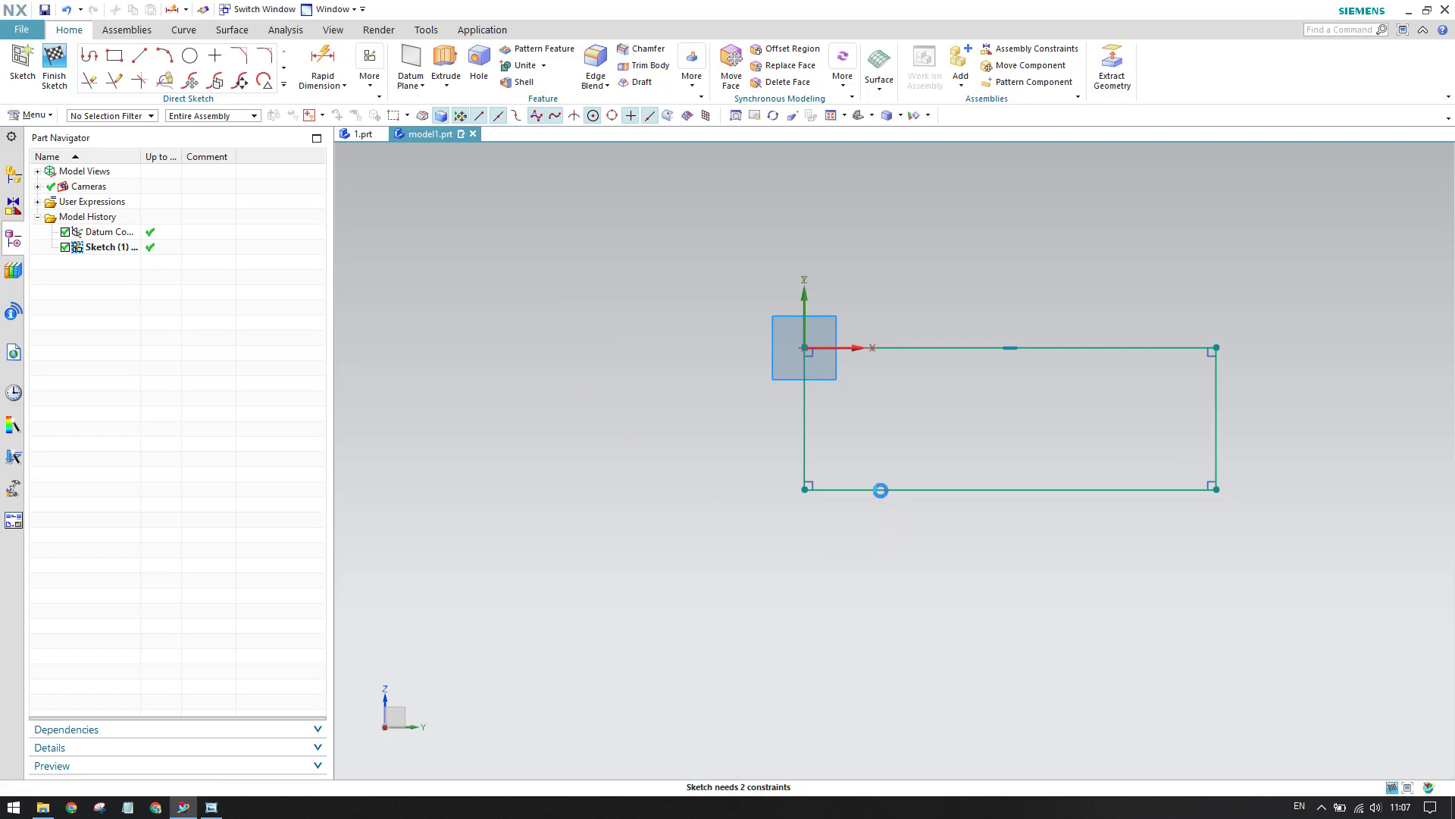
Add a horizontal dimension to the rectangle's lower edge and set its length to 5.06 in
{"action": "key", "text": "d"}
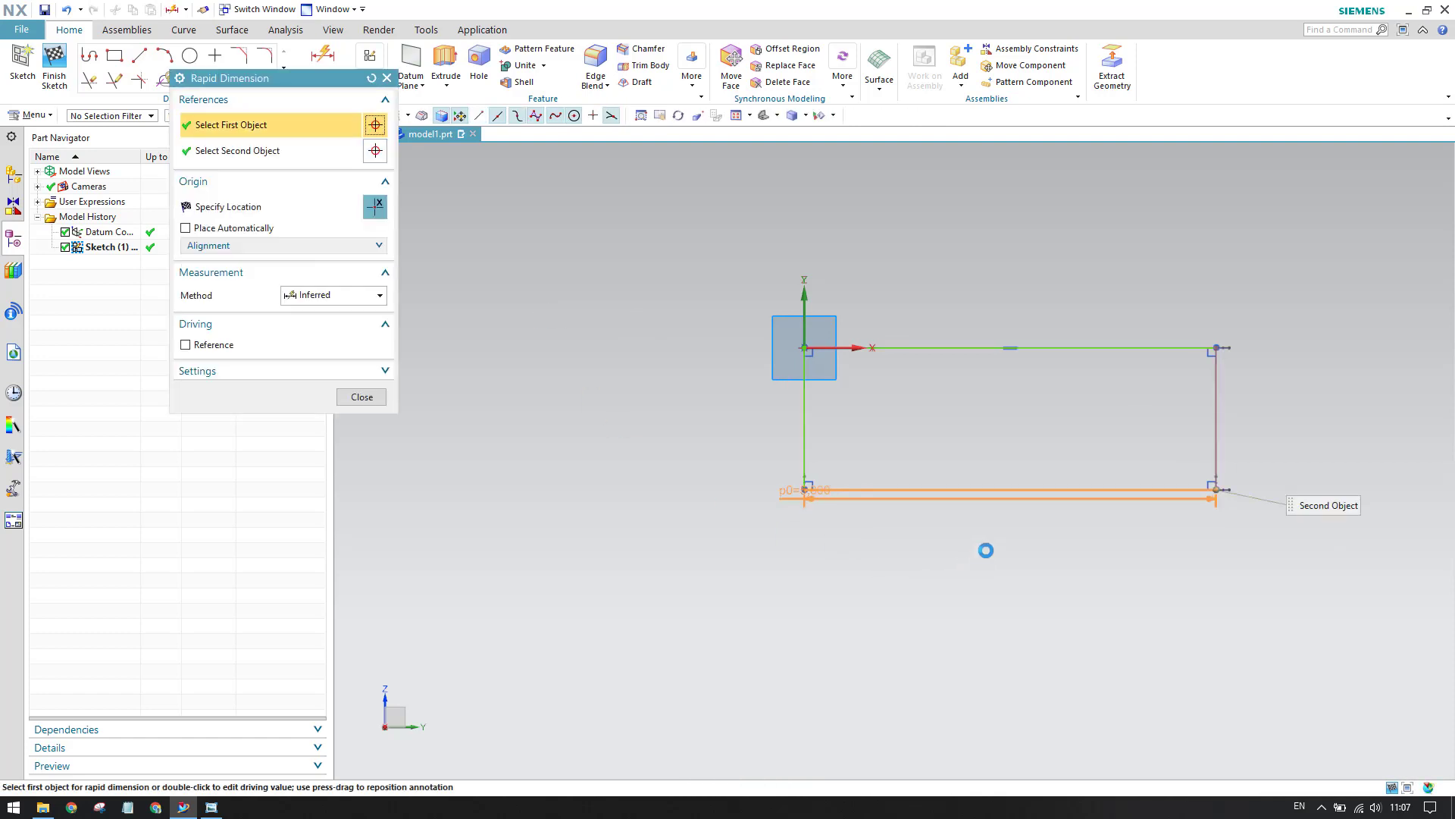
{"action": "left_click", "coordinate": [992, 558]}
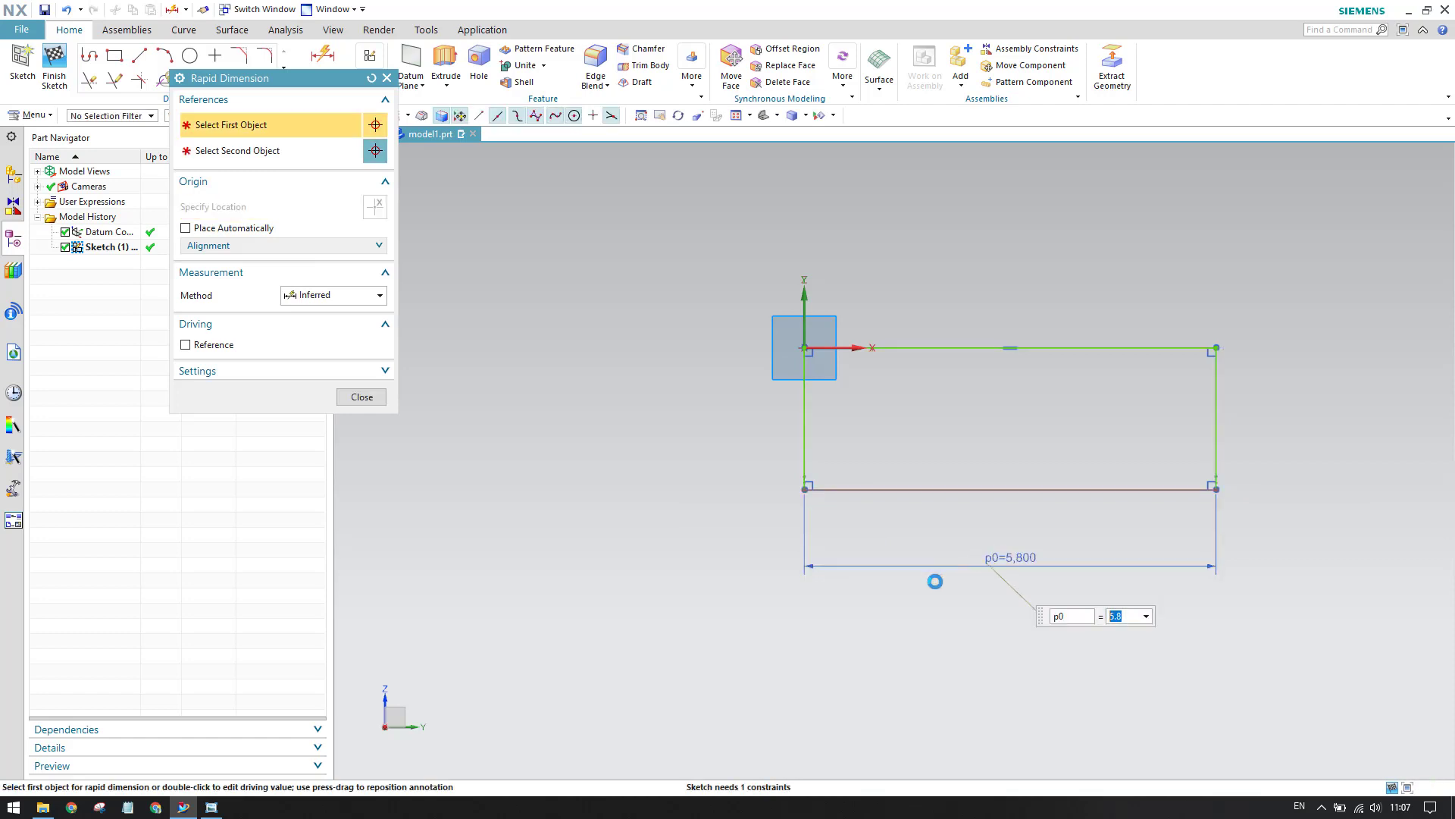
{"action": "type", "text": "5.06"}
{"action": "key", "text": "Return"}
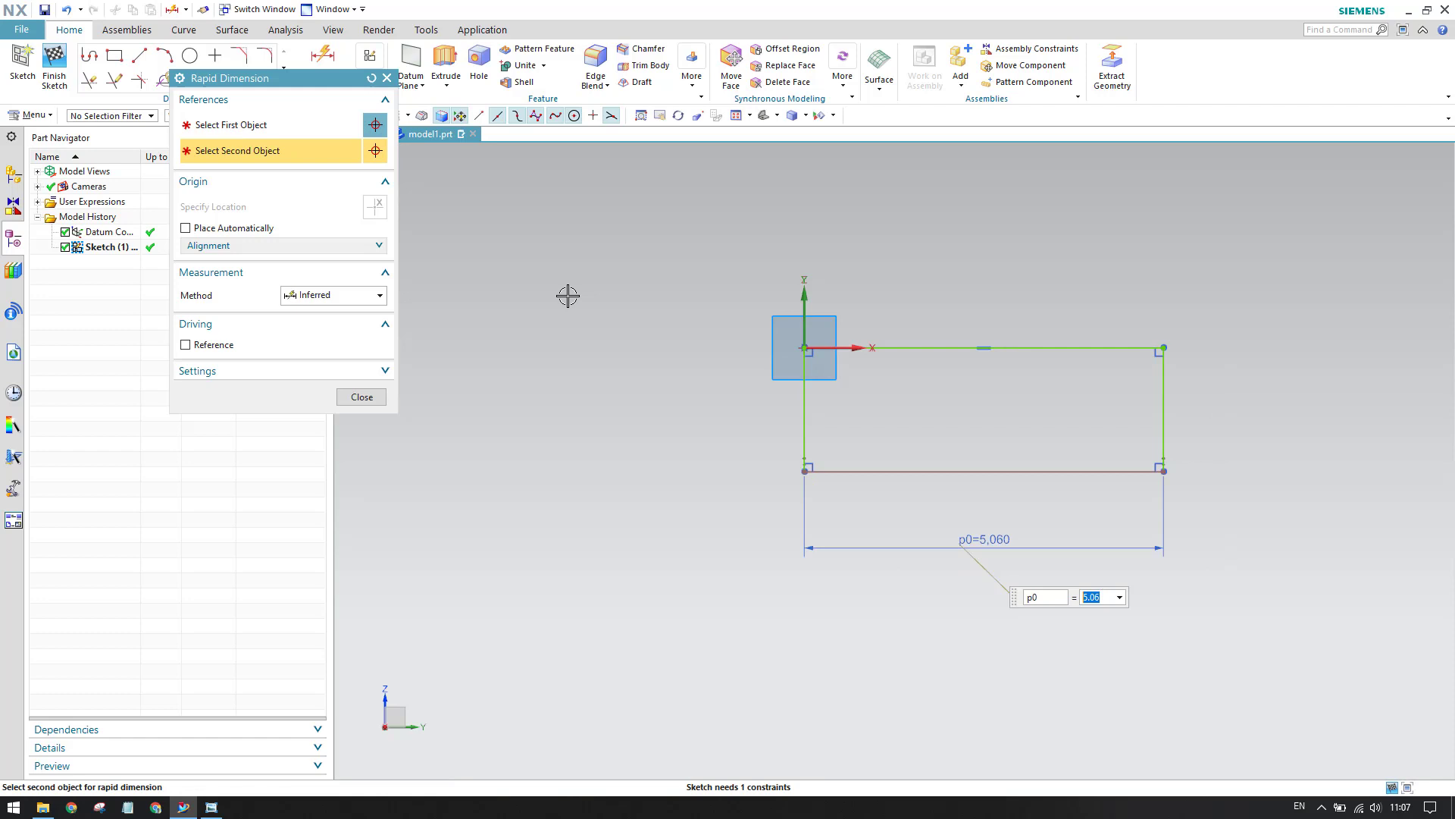
{"action": "left_click", "coordinate": [362, 396]}
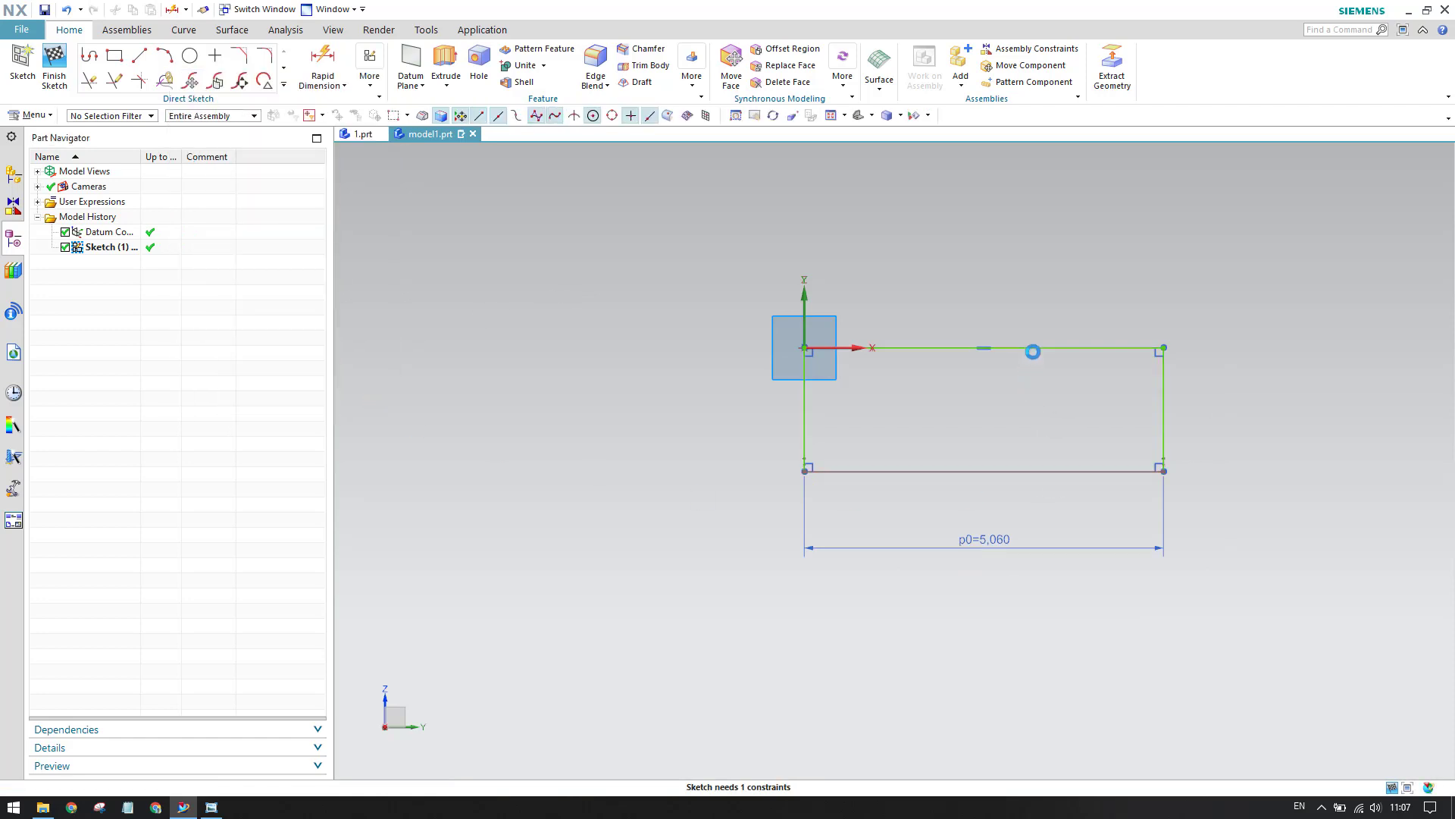
Dimension the distance between the rectangle's two long edges and set it to 0.885 in
{"action": "key", "text": "d"}
{"action": "left_click", "coordinate": [1033, 348]}
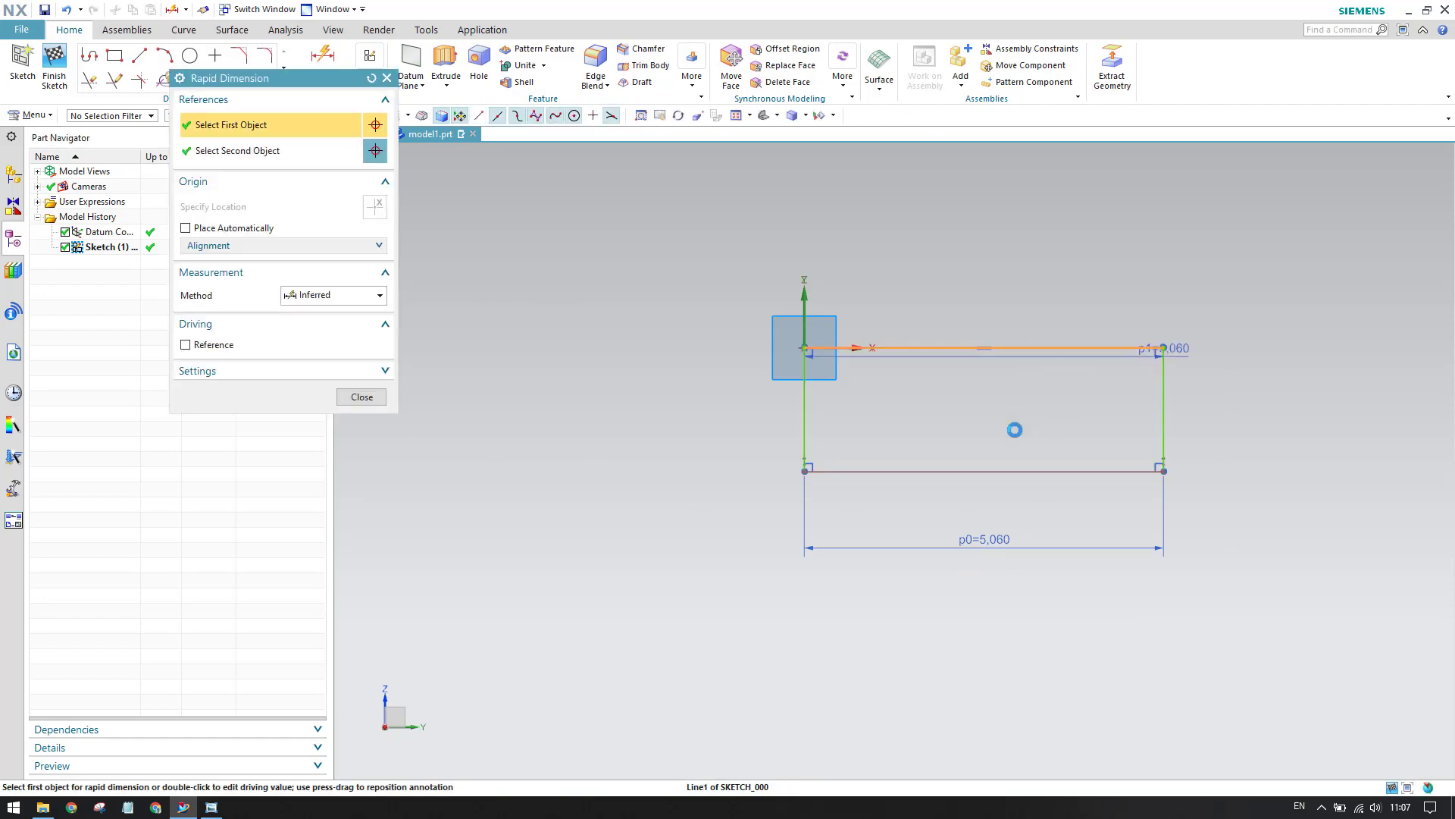
{"action": "left_click", "coordinate": [998, 472]}
{"action": "left_click", "coordinate": [659, 481]}
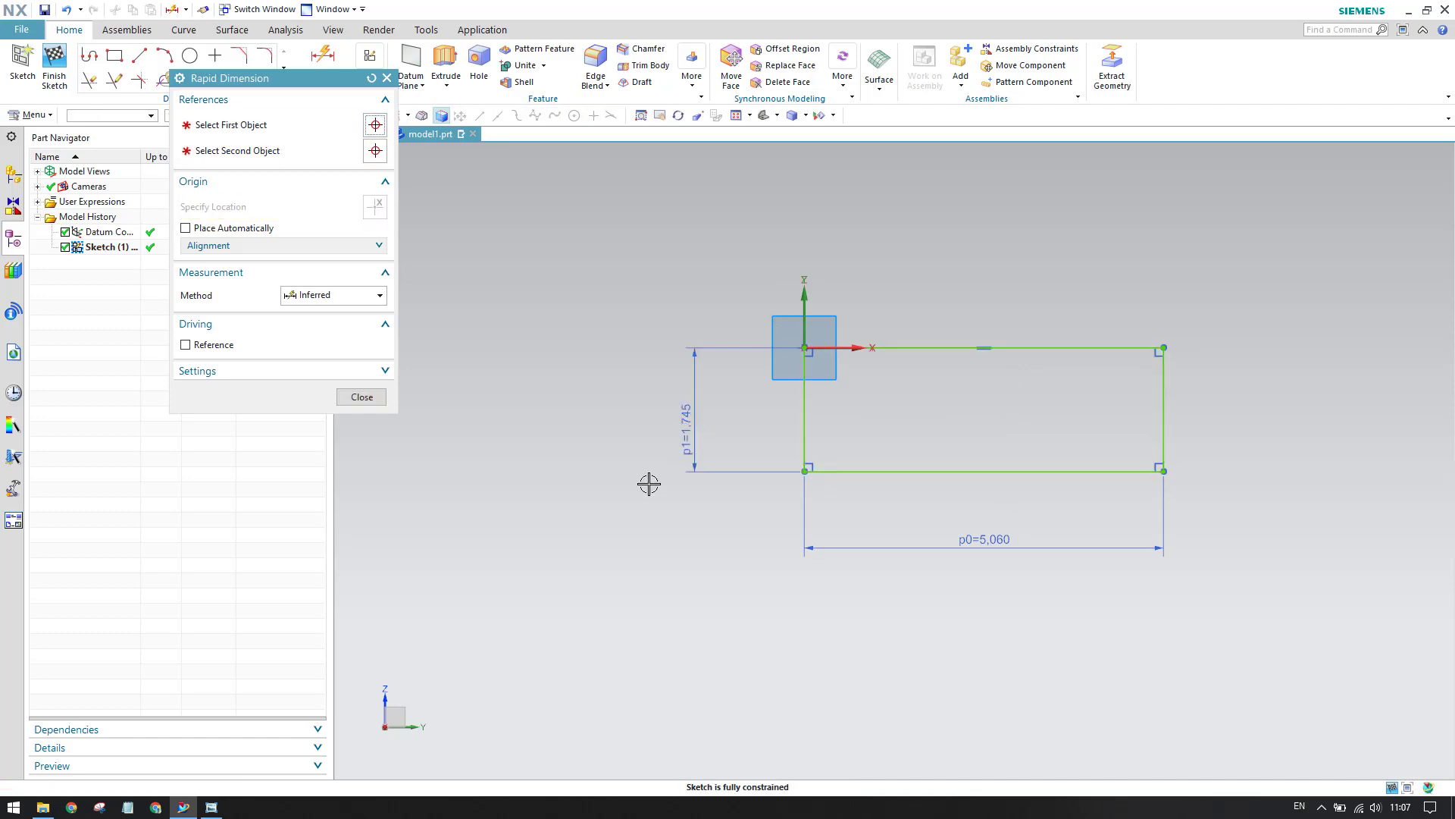
{"action": "type", "text": "0."}
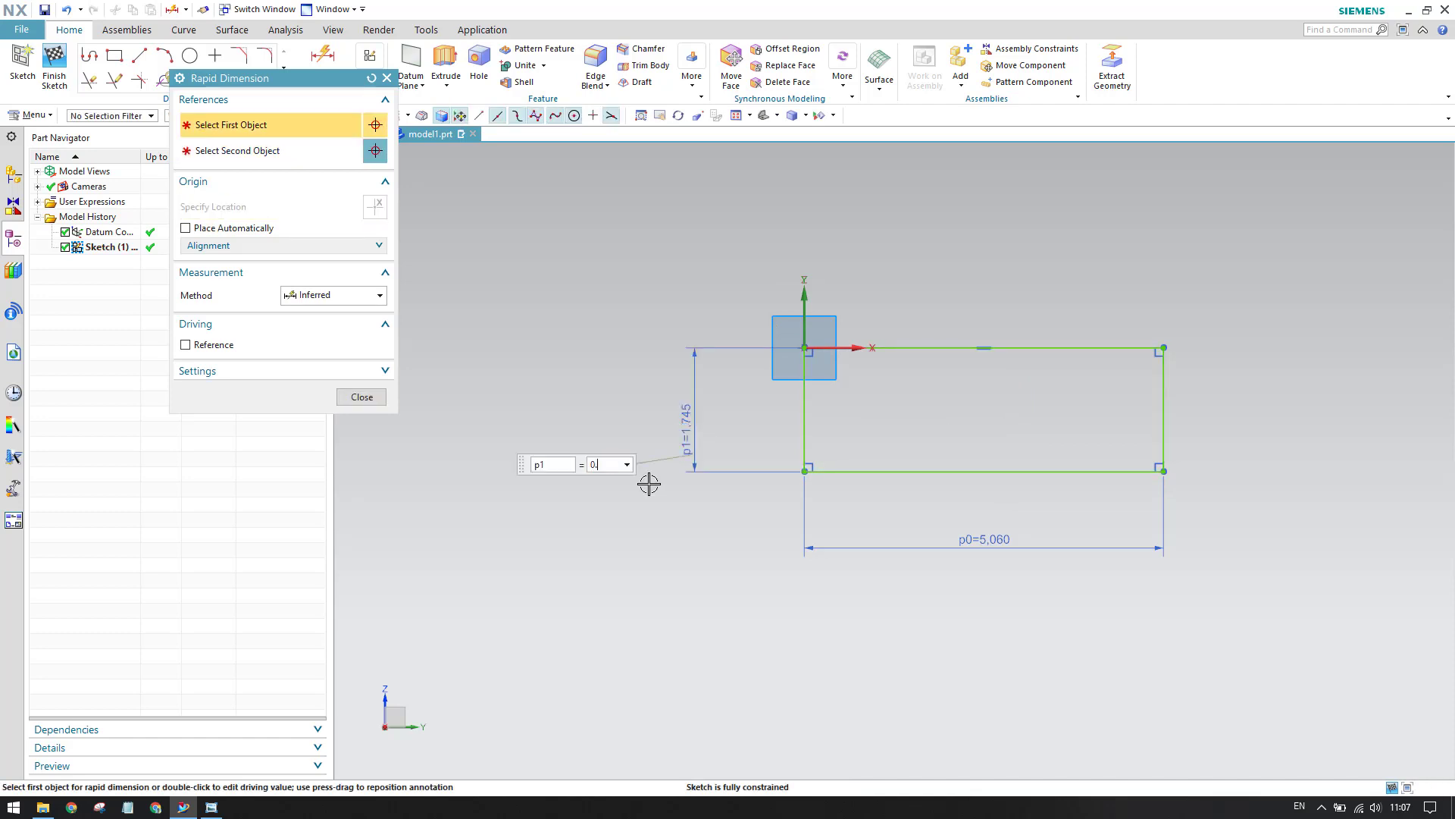
{"action": "type", "text": "885"}
{"action": "key", "text": "Return"}
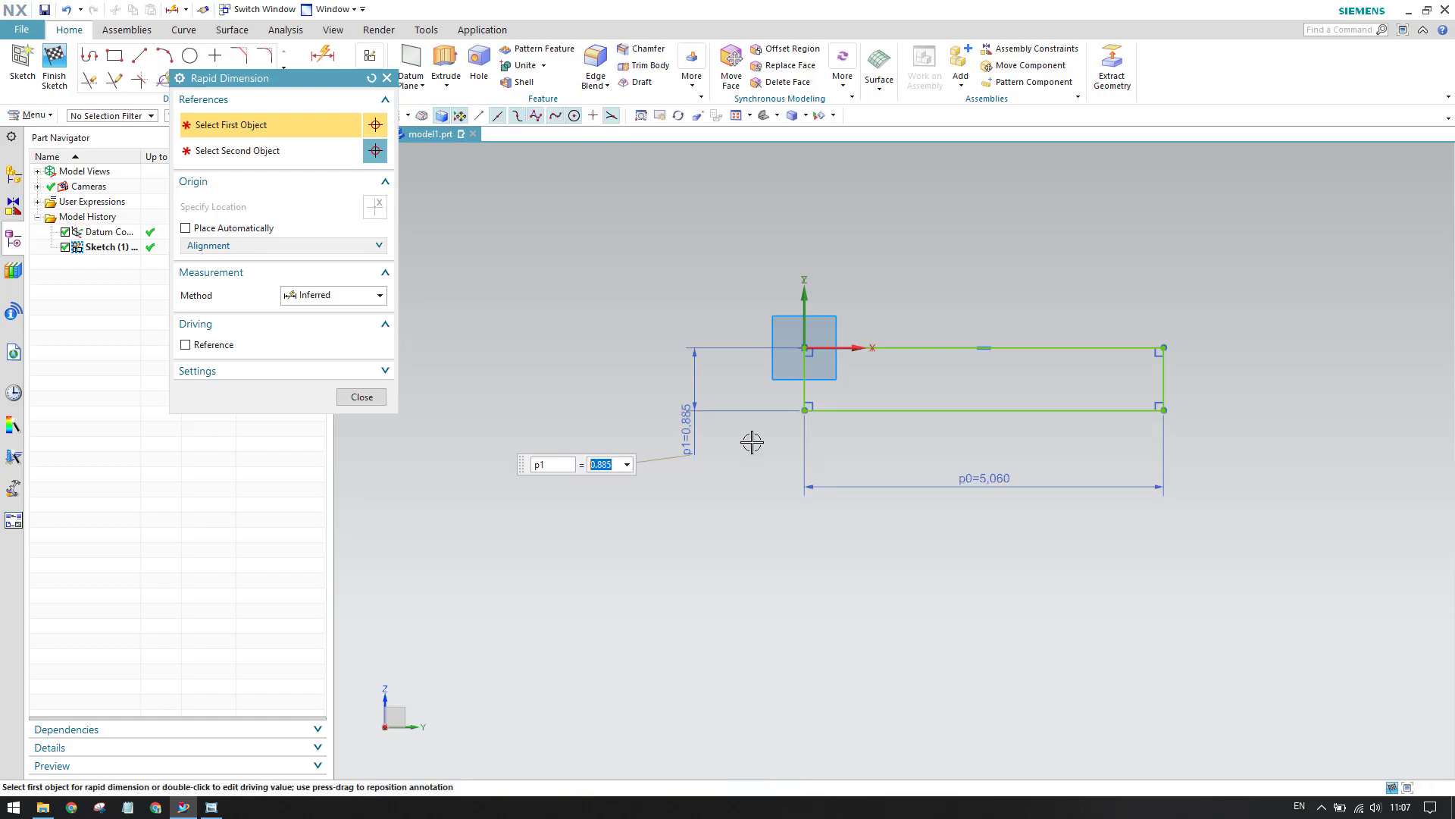
{"action": "left_click", "coordinate": [362, 396]}
Check the shaft diameter on the drawing and move the rectangle's height dimension farther from the profile, centred on its height
{"action": "left_click", "coordinate": [212, 808]}
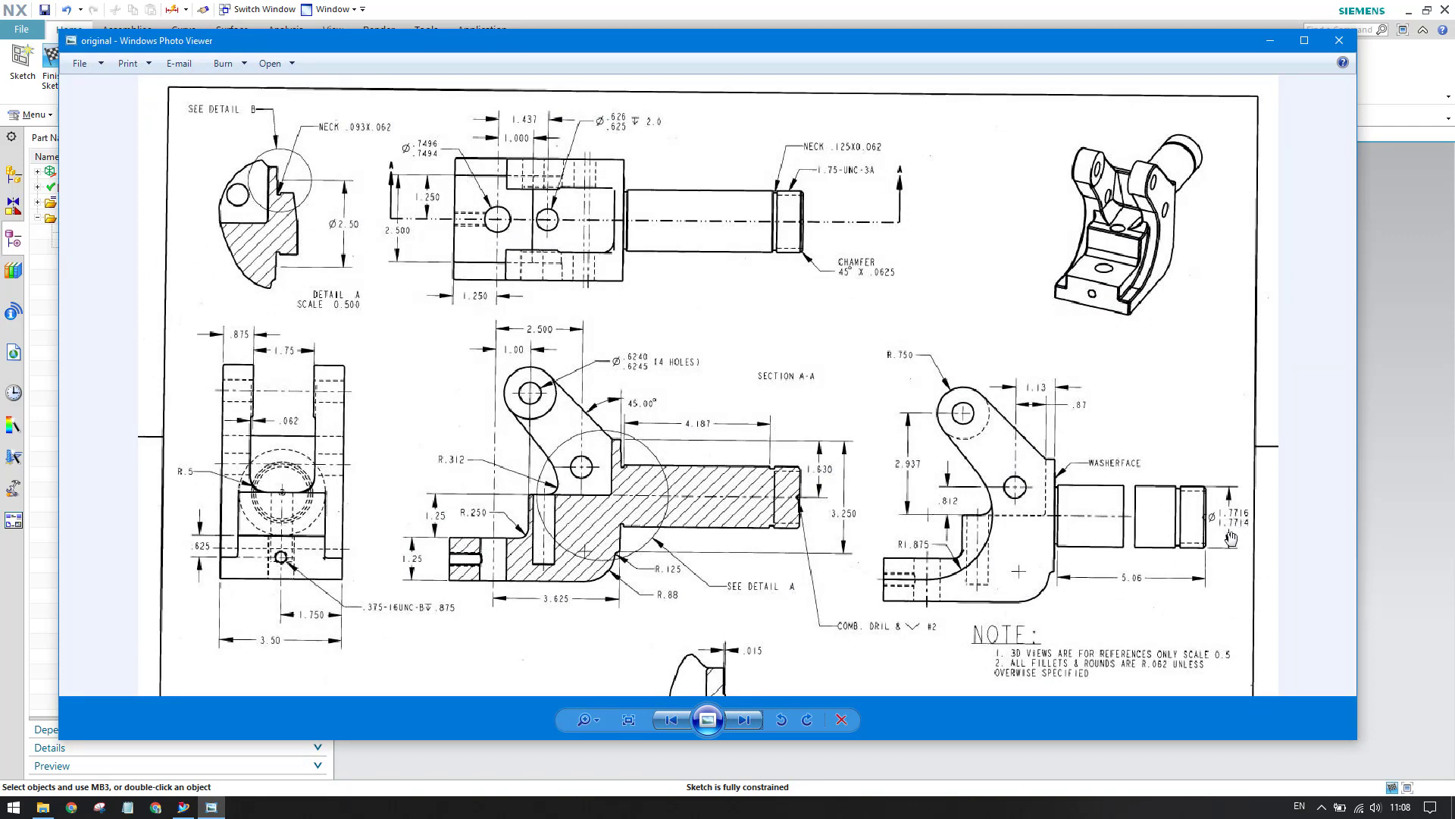
{"action": "left_click", "coordinate": [1269, 41]}
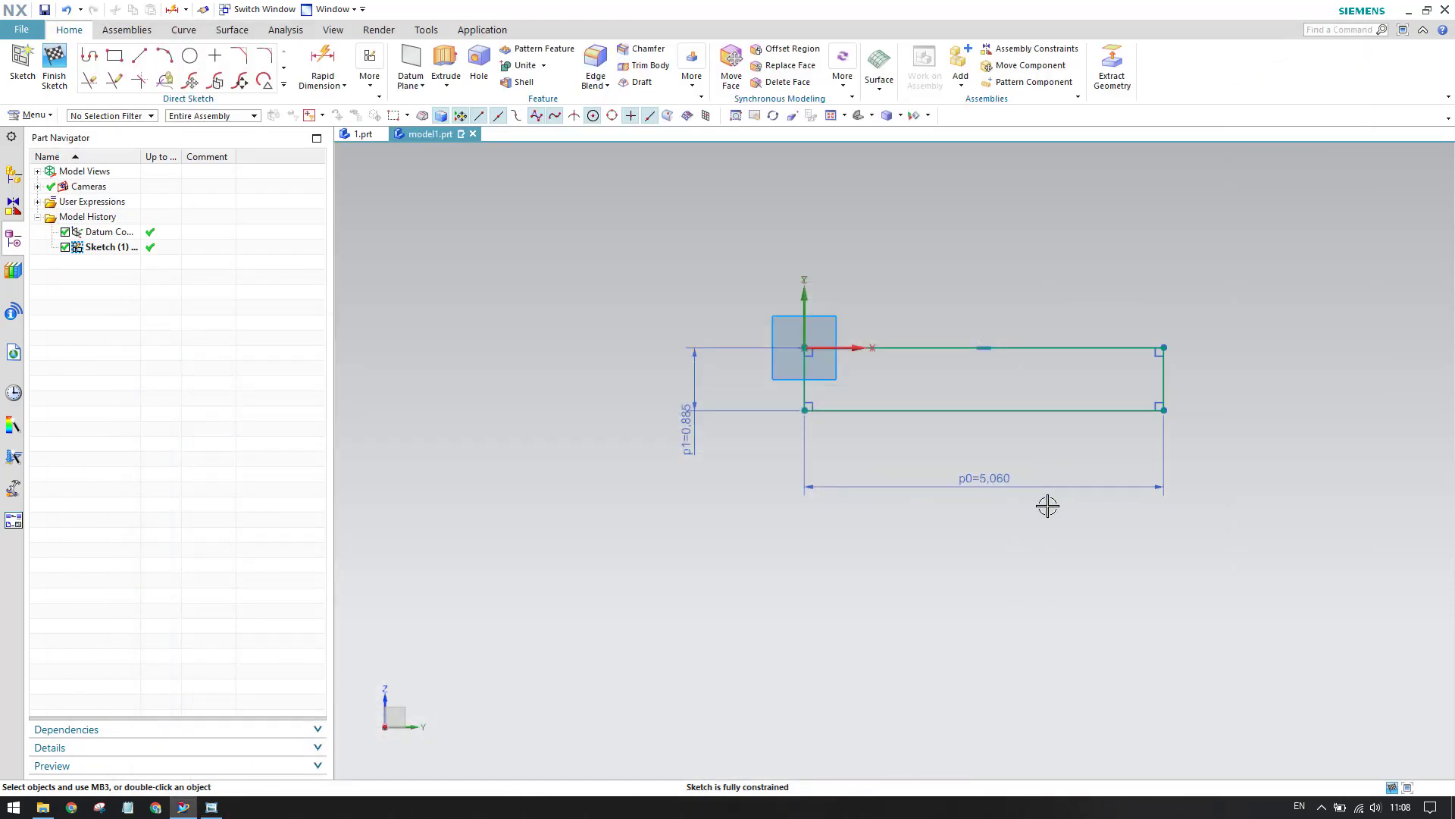
{"action": "left_click_drag", "start_coordinate": [682, 428], "coordinate": [649, 384]}
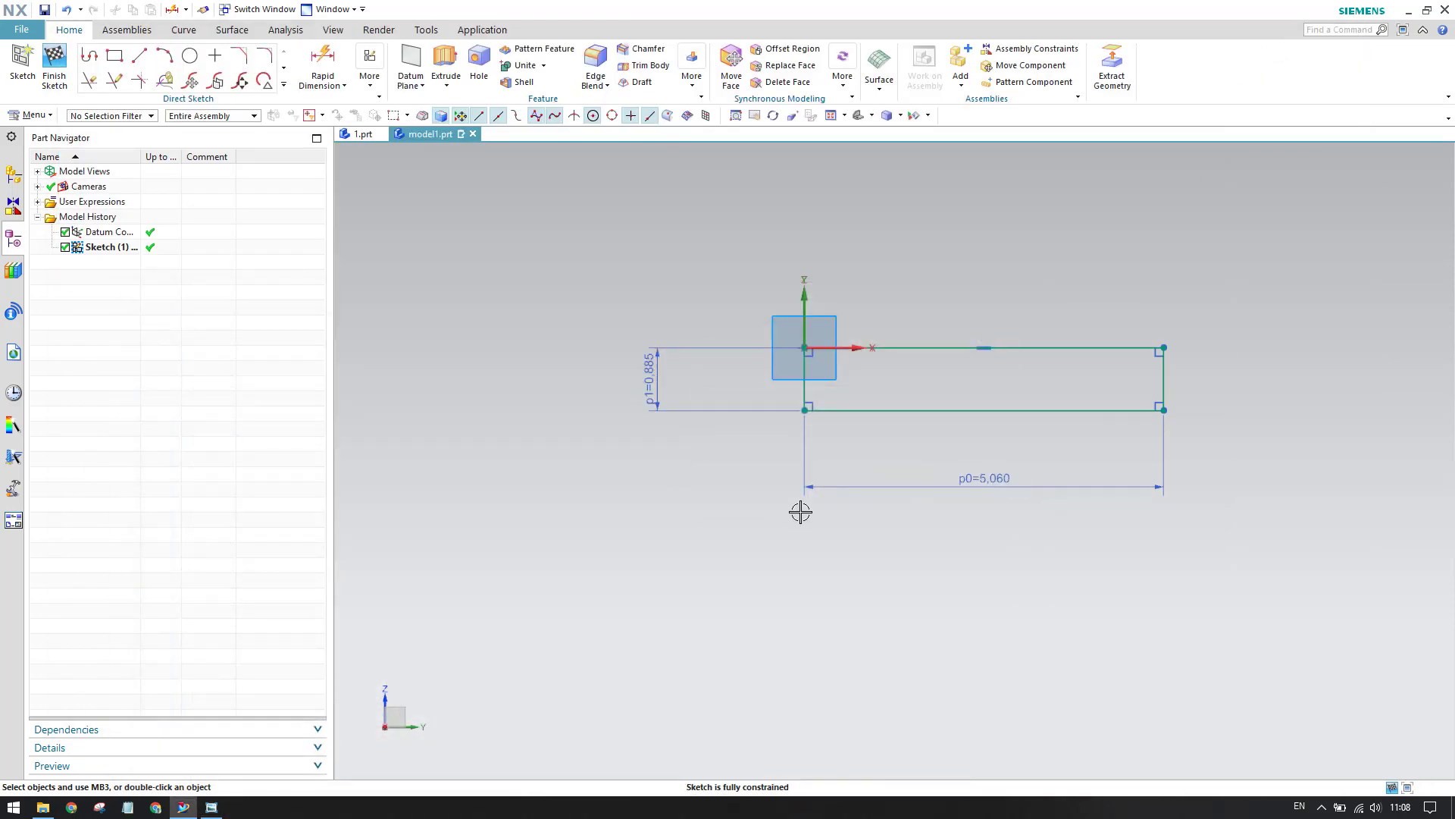
Check the neck callout on the drawing and sketch a small rectangle about 0.22 by 0.09 in inside the profile, on its lower edge
{"action": "left_click", "coordinate": [213, 806]}
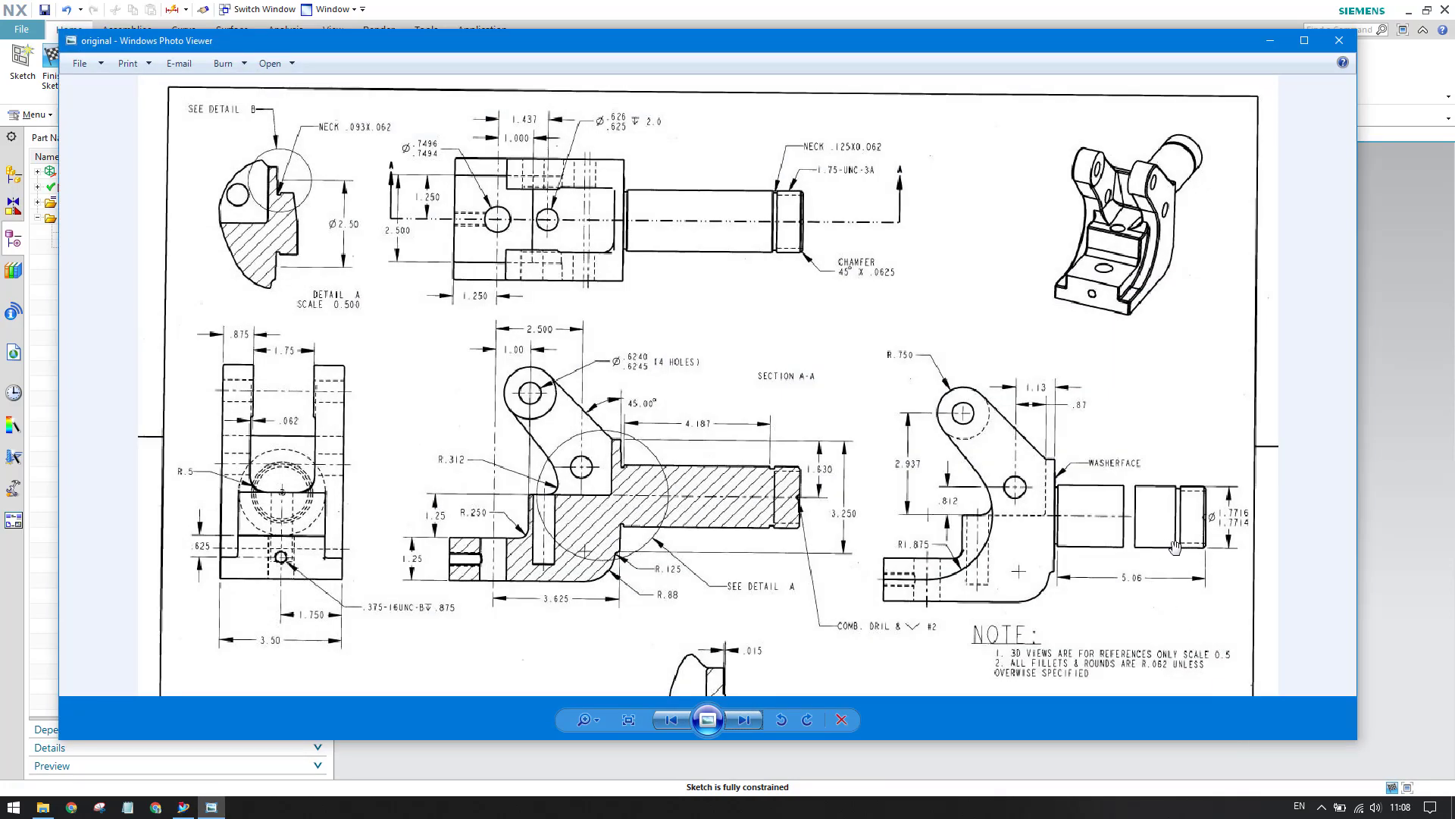
{"action": "scroll", "coordinate": [792, 198], "scroll_direction": "up", "scroll_amount": 3}
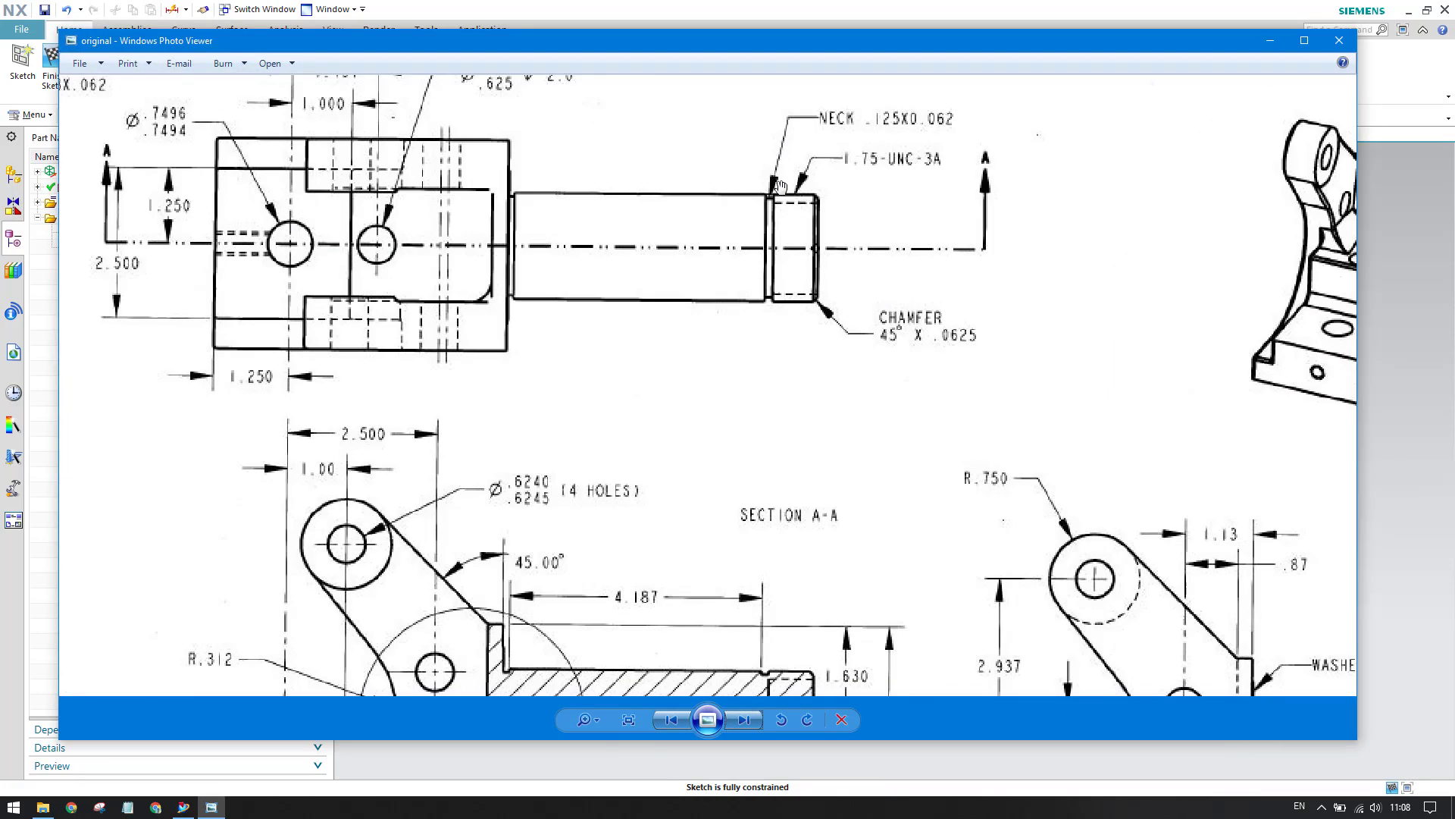
{"action": "left_click_drag", "start_coordinate": [780, 185], "coordinate": [765, 266]}
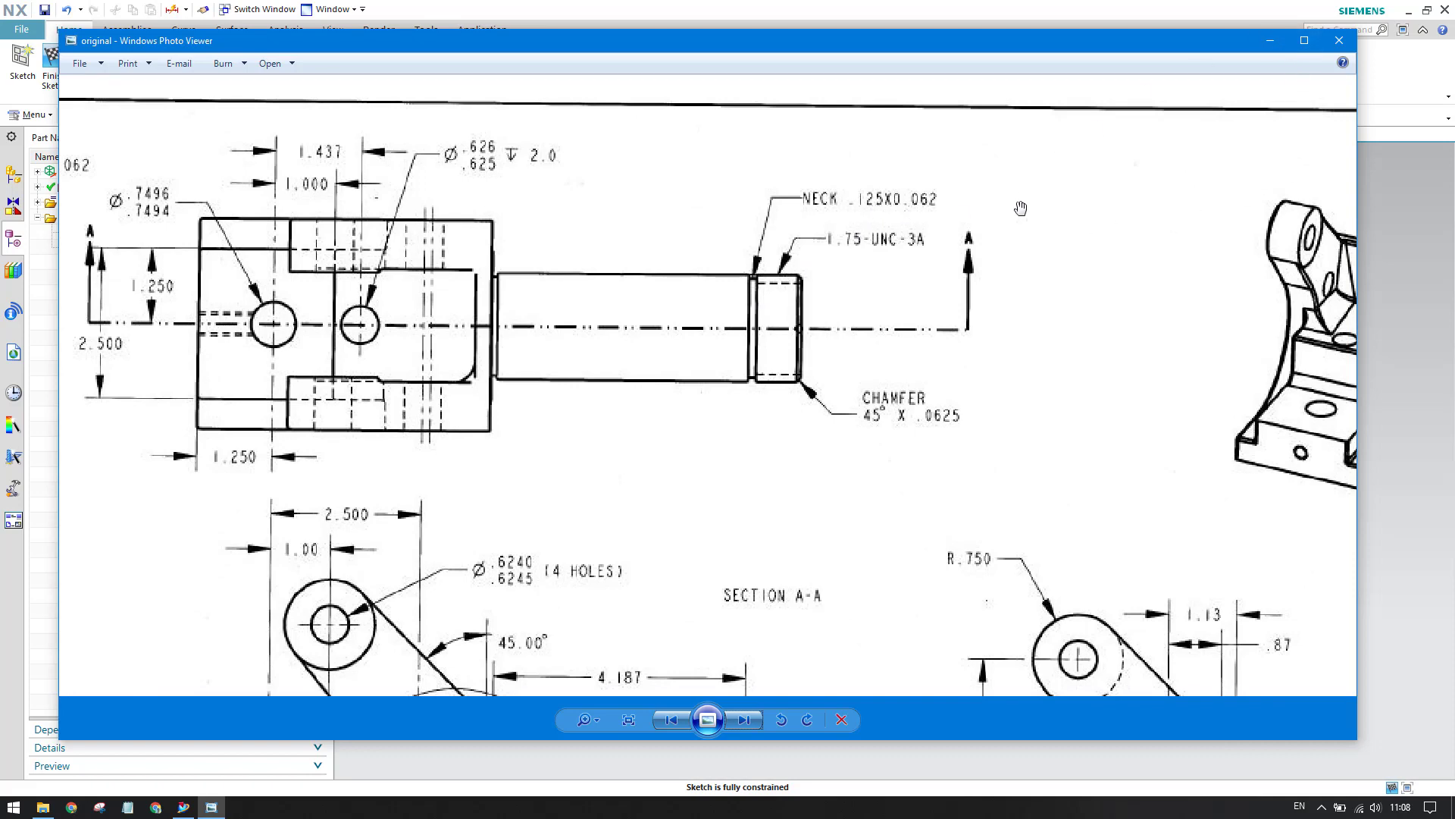
{"action": "scroll", "coordinate": [1021, 208], "scroll_direction": "down", "scroll_amount": 1}
{"action": "left_click", "coordinate": [1270, 41]}
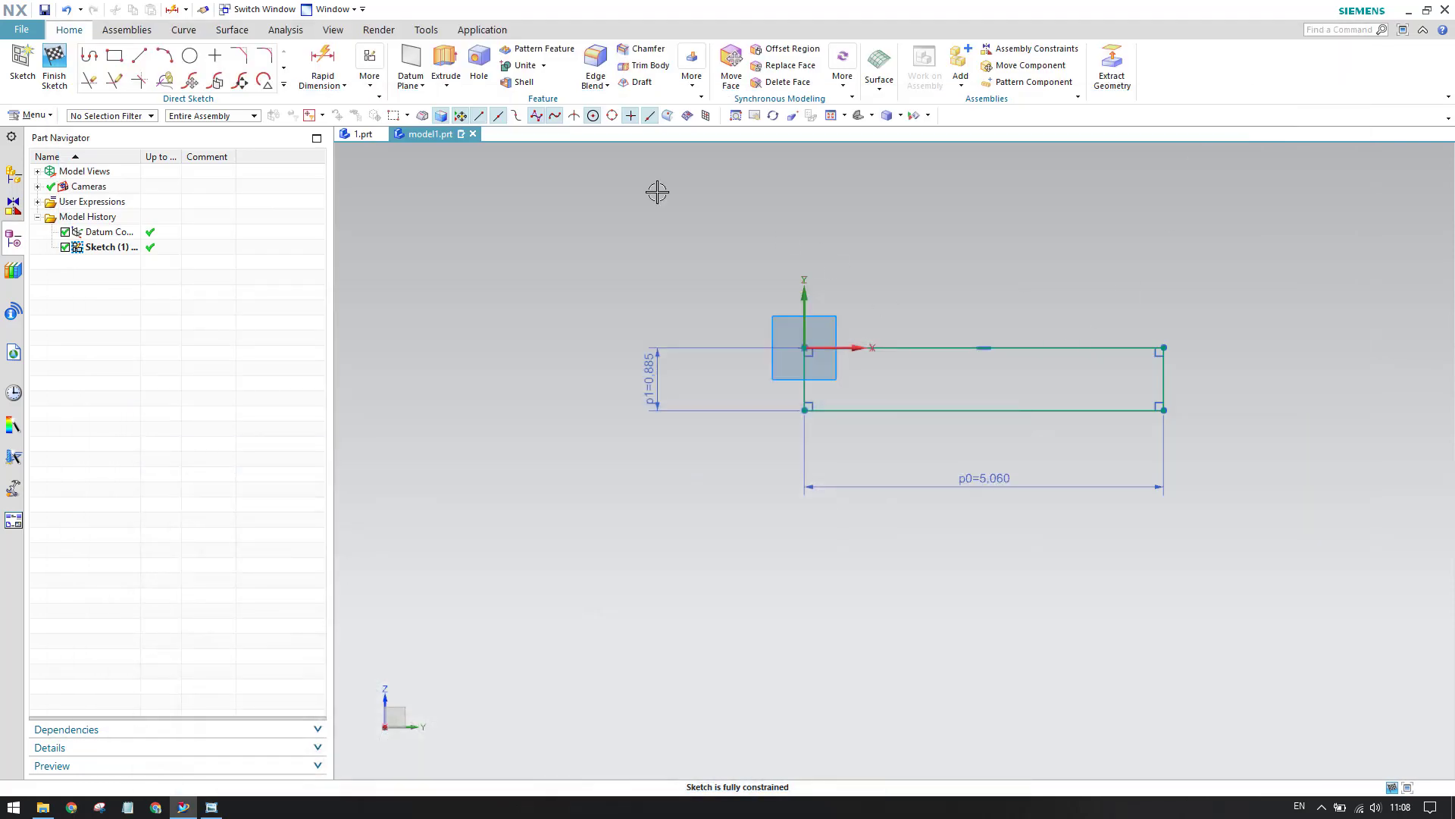
{"action": "scroll", "coordinate": [962, 361], "scroll_direction": "up", "scroll_amount": 8}
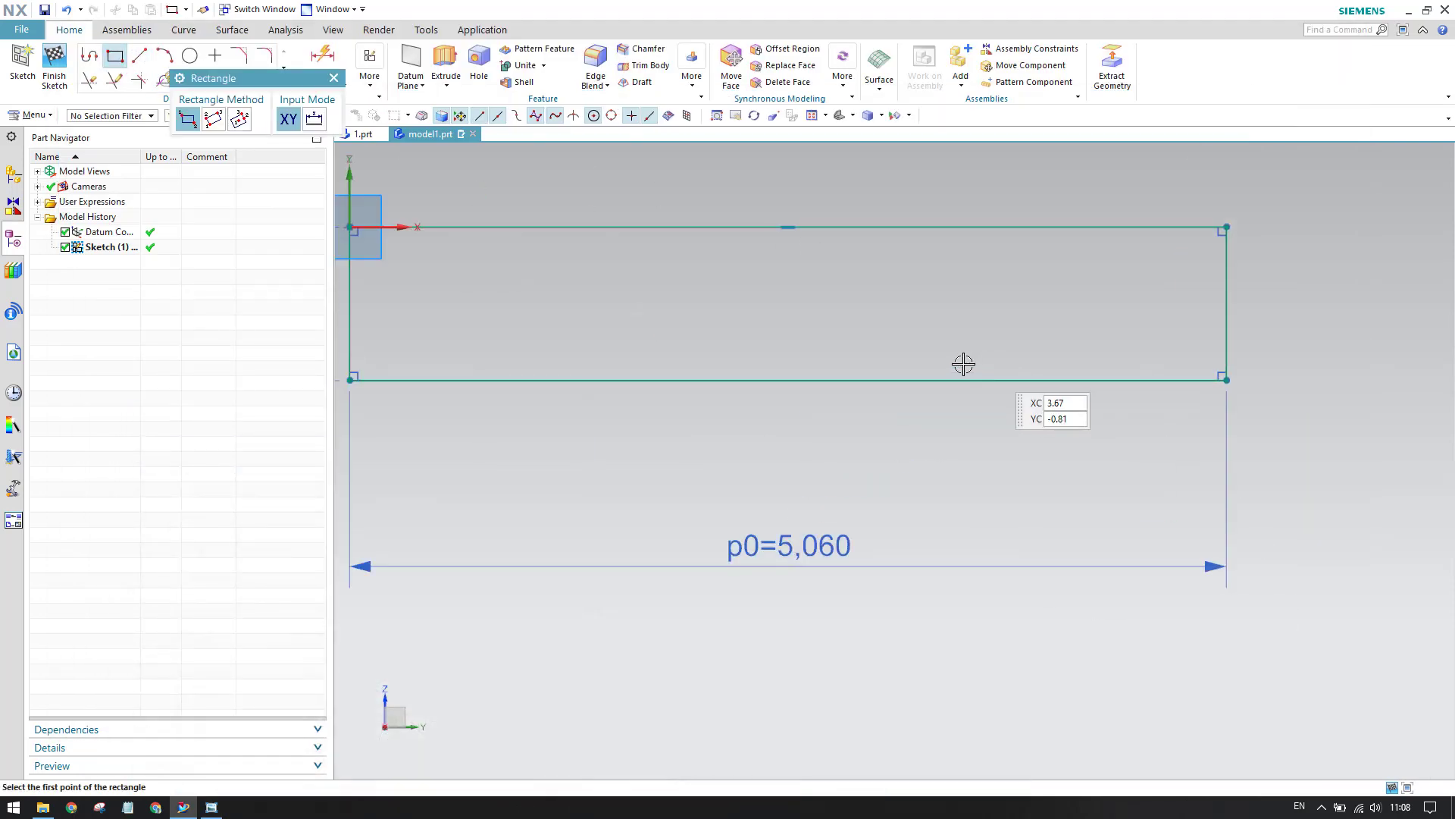
{"action": "left_click", "coordinate": [861, 395]}
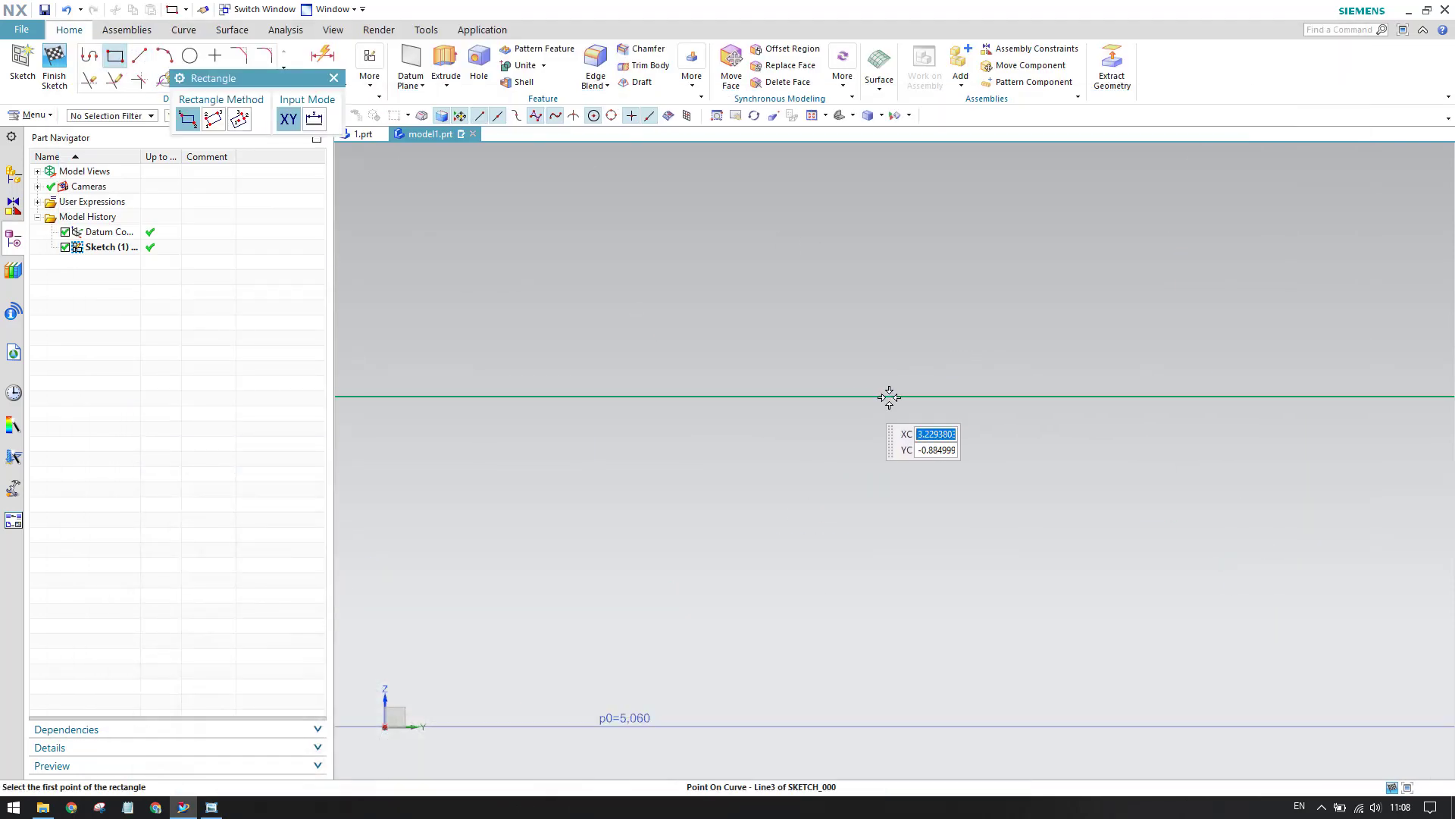
{"action": "left_click", "coordinate": [936, 366]}
{"action": "key", "text": "Escape"}
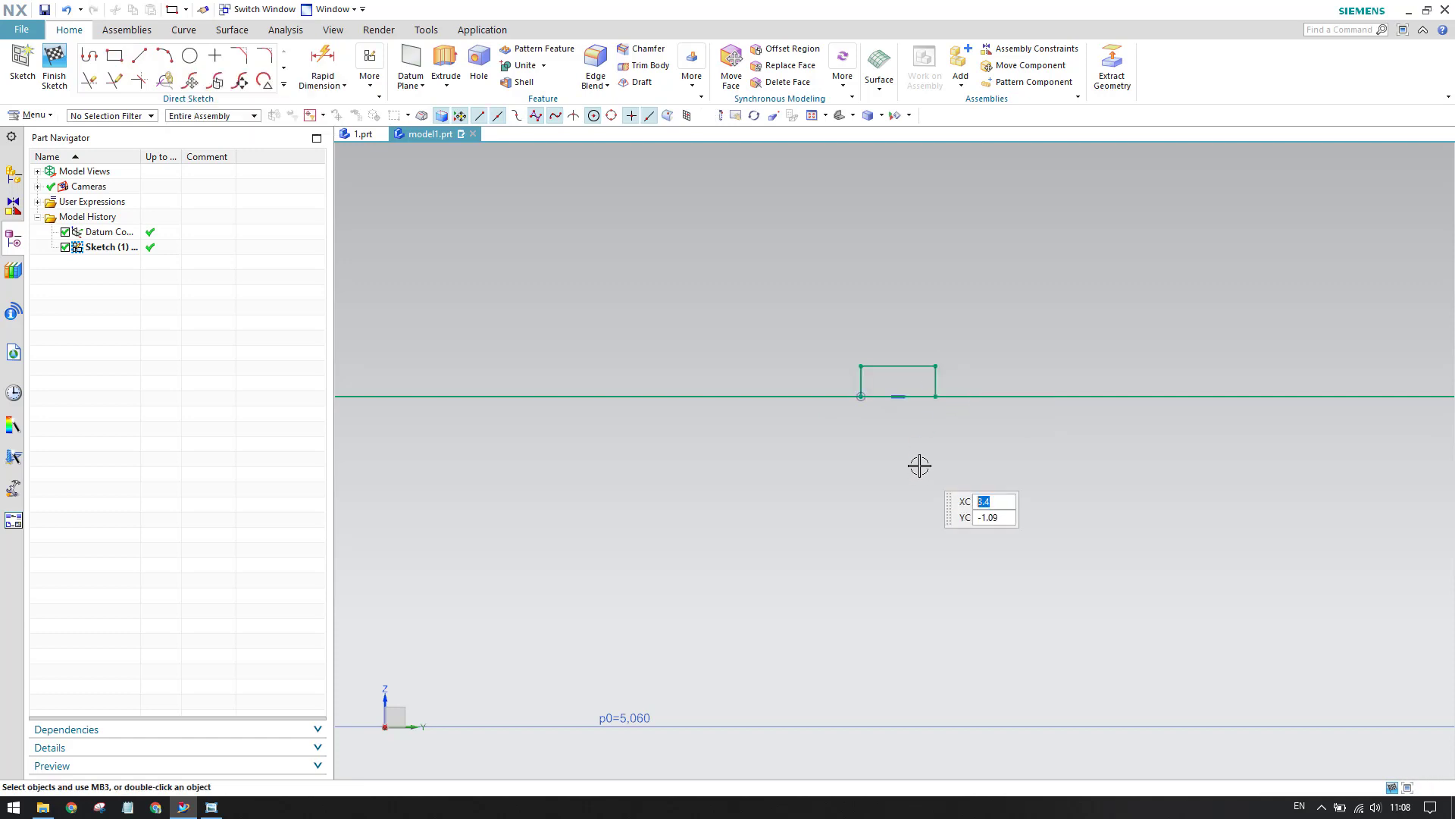
Dimension the small neck rectangle's width and set it to 0.125 in
{"action": "key", "text": "d"}
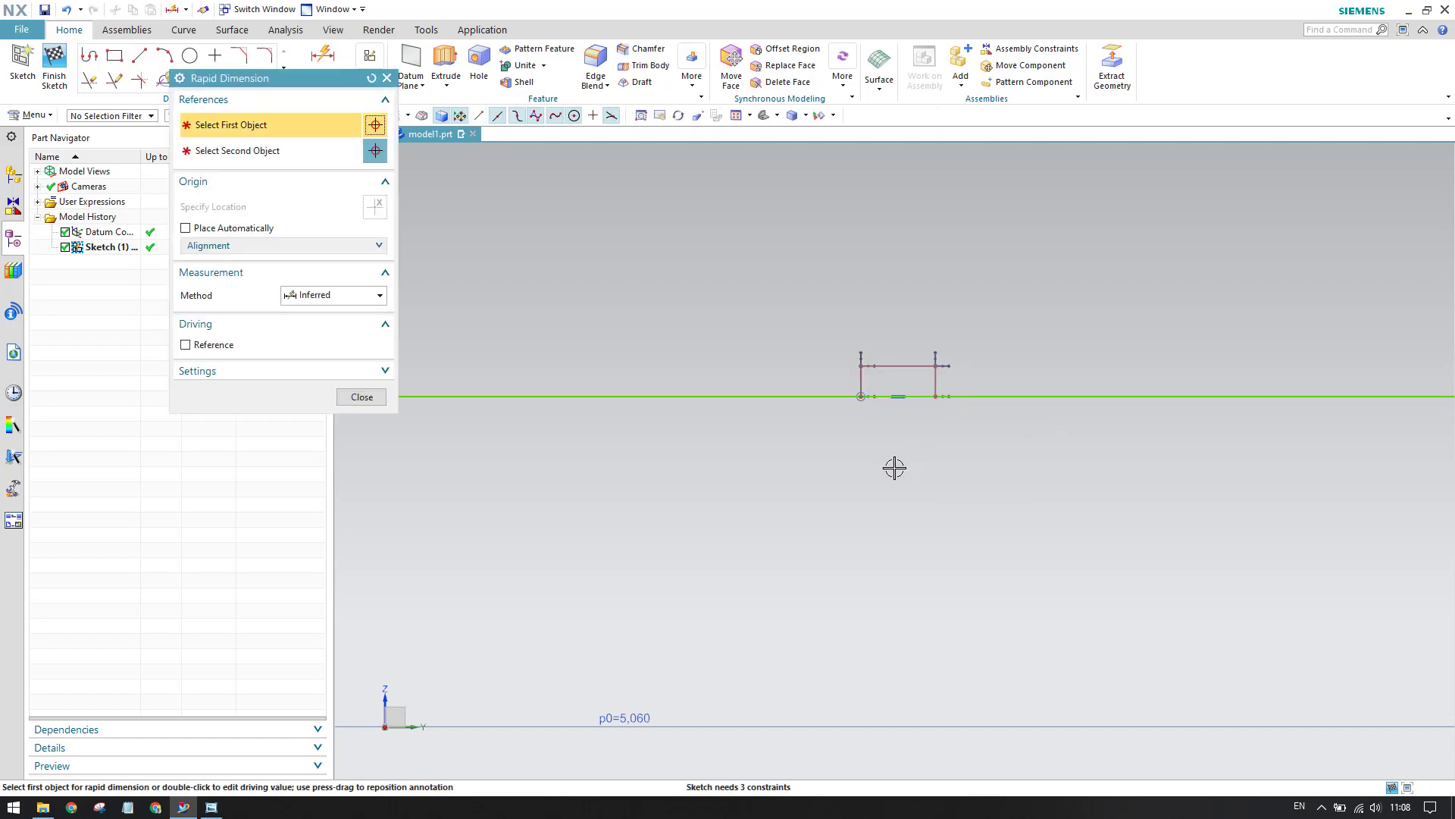
{"action": "scroll", "coordinate": [895, 468], "scroll_direction": "up", "scroll_amount": 2}
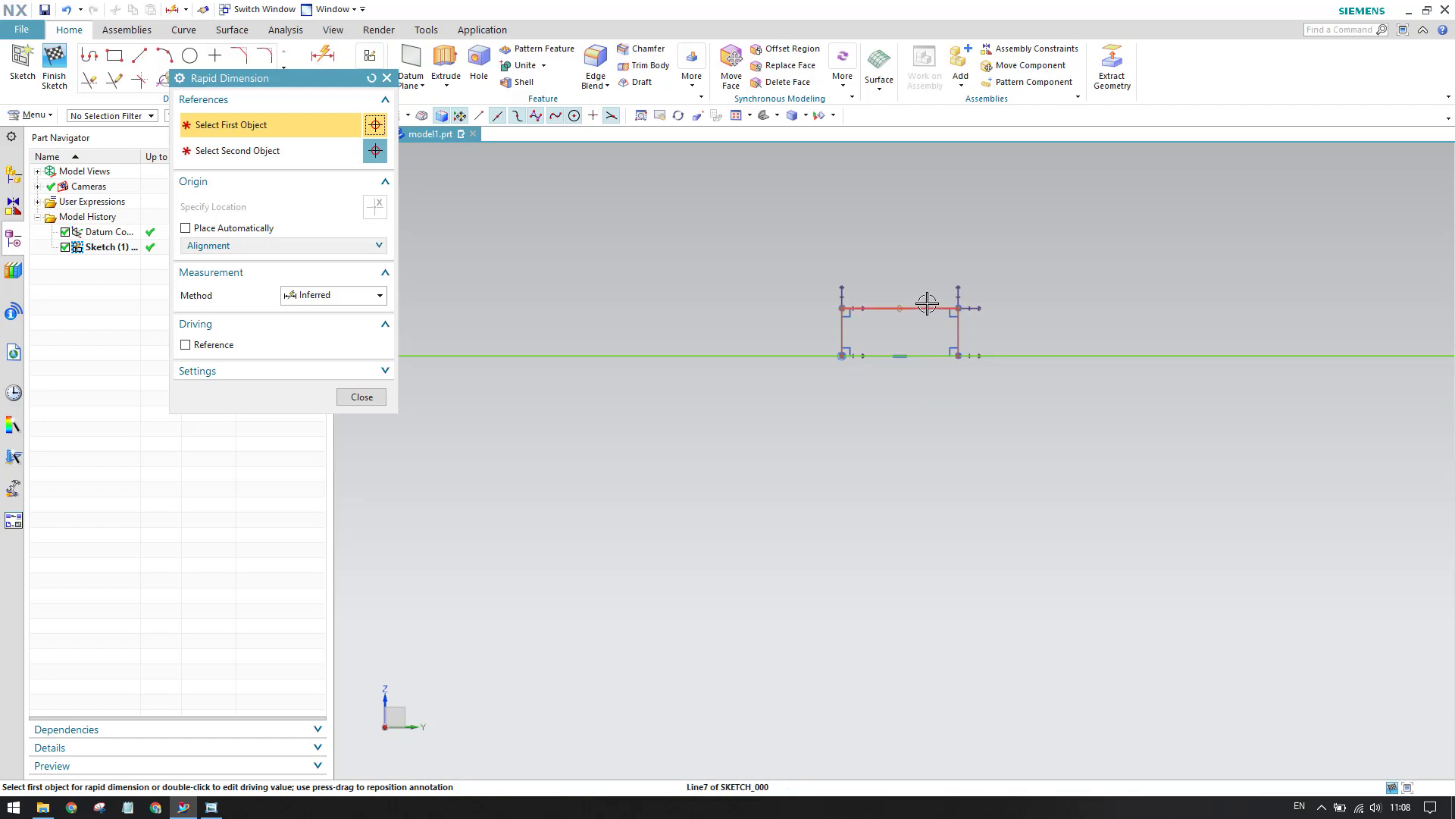
{"action": "left_click", "coordinate": [929, 308]}
{"action": "left_click", "coordinate": [1049, 216]}
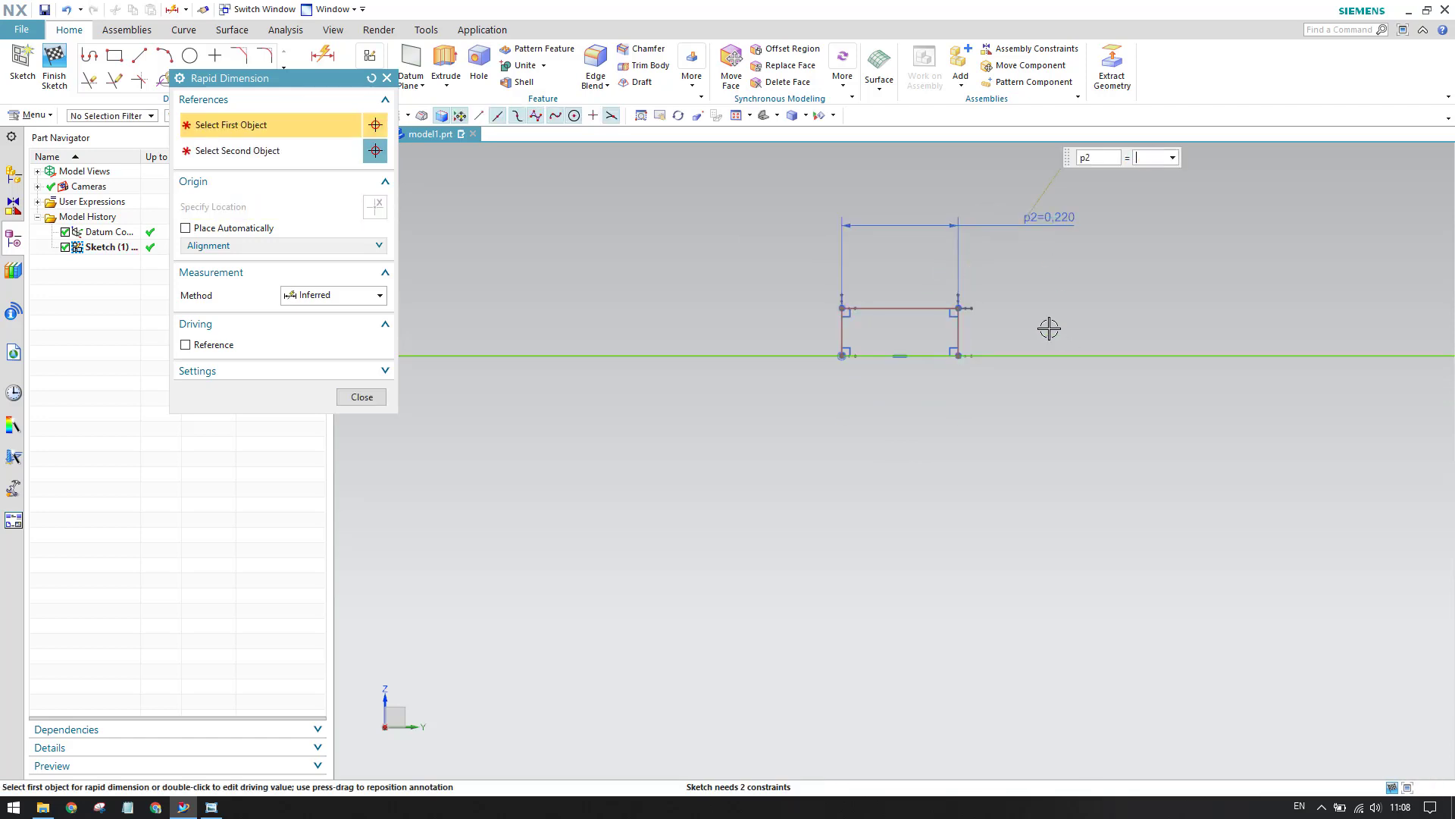
{"action": "key", "text": "Return"}
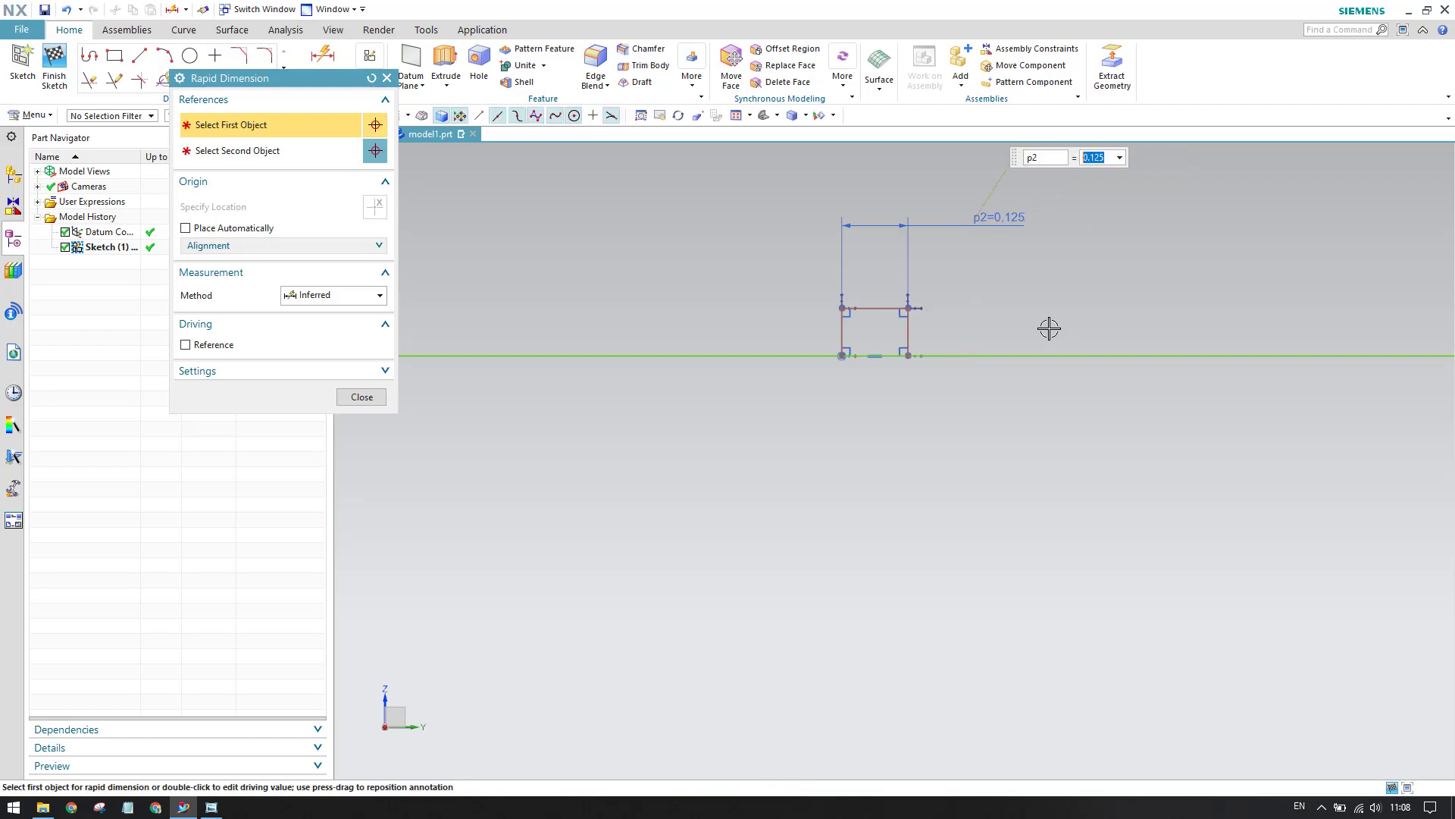
{"action": "middle_click", "coordinate": [1008, 333]}
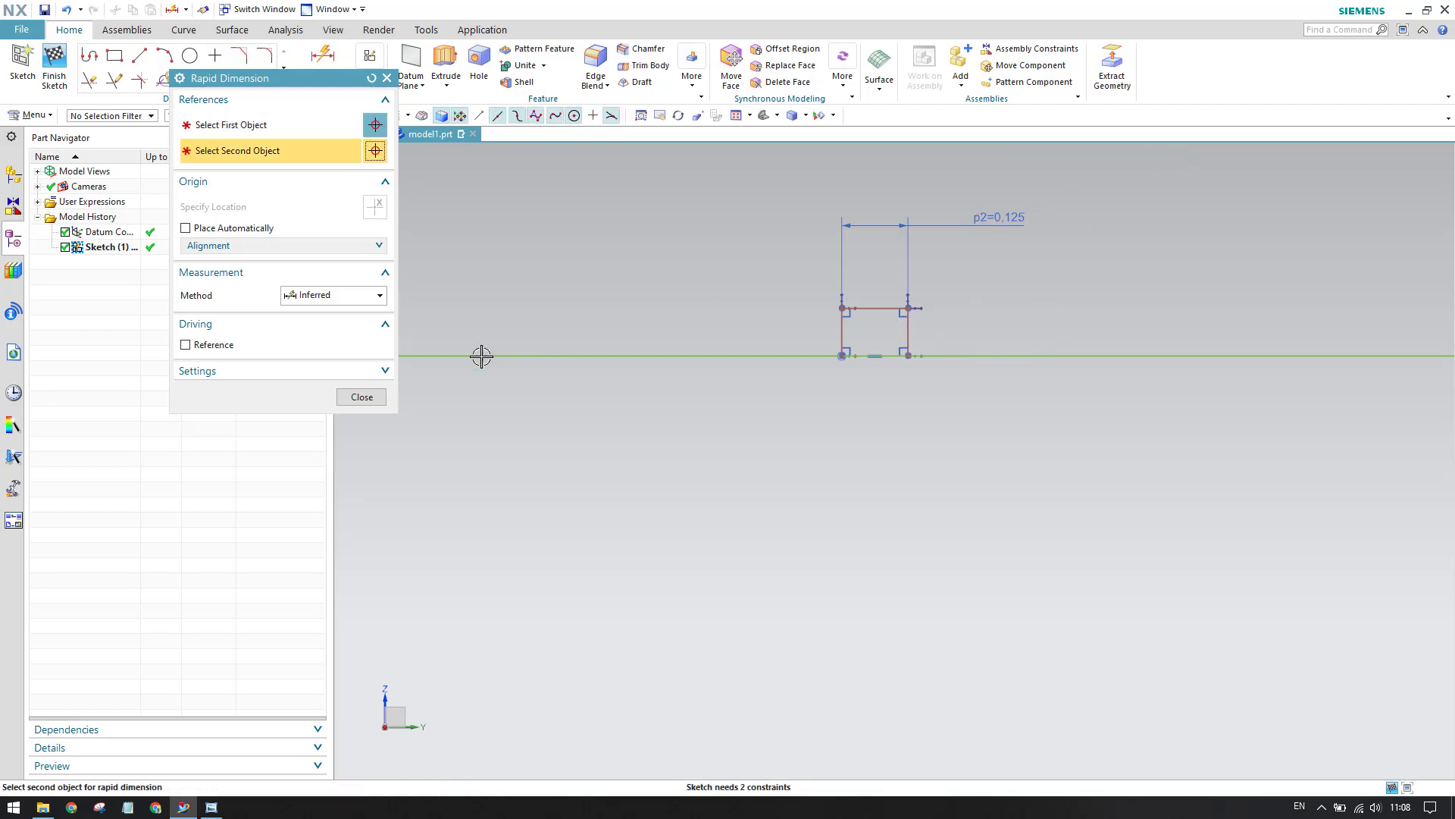
{"action": "left_click", "coordinate": [362, 396]}
Dimension the neck rectangle's height and set it to 0.062 in
{"action": "key", "text": "d"}
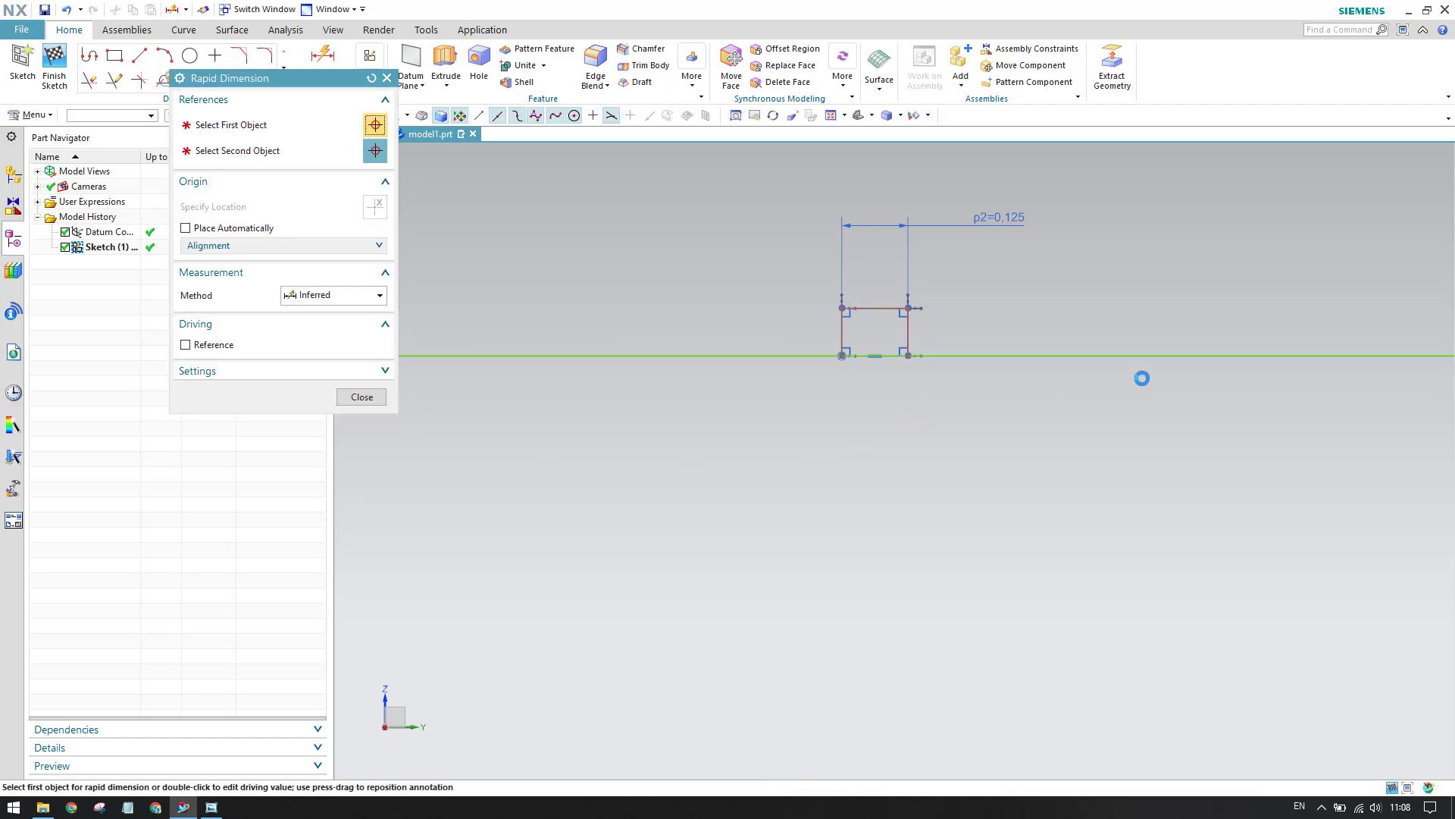
{"action": "scroll", "coordinate": [1152, 299], "scroll_direction": "up", "scroll_amount": 2}
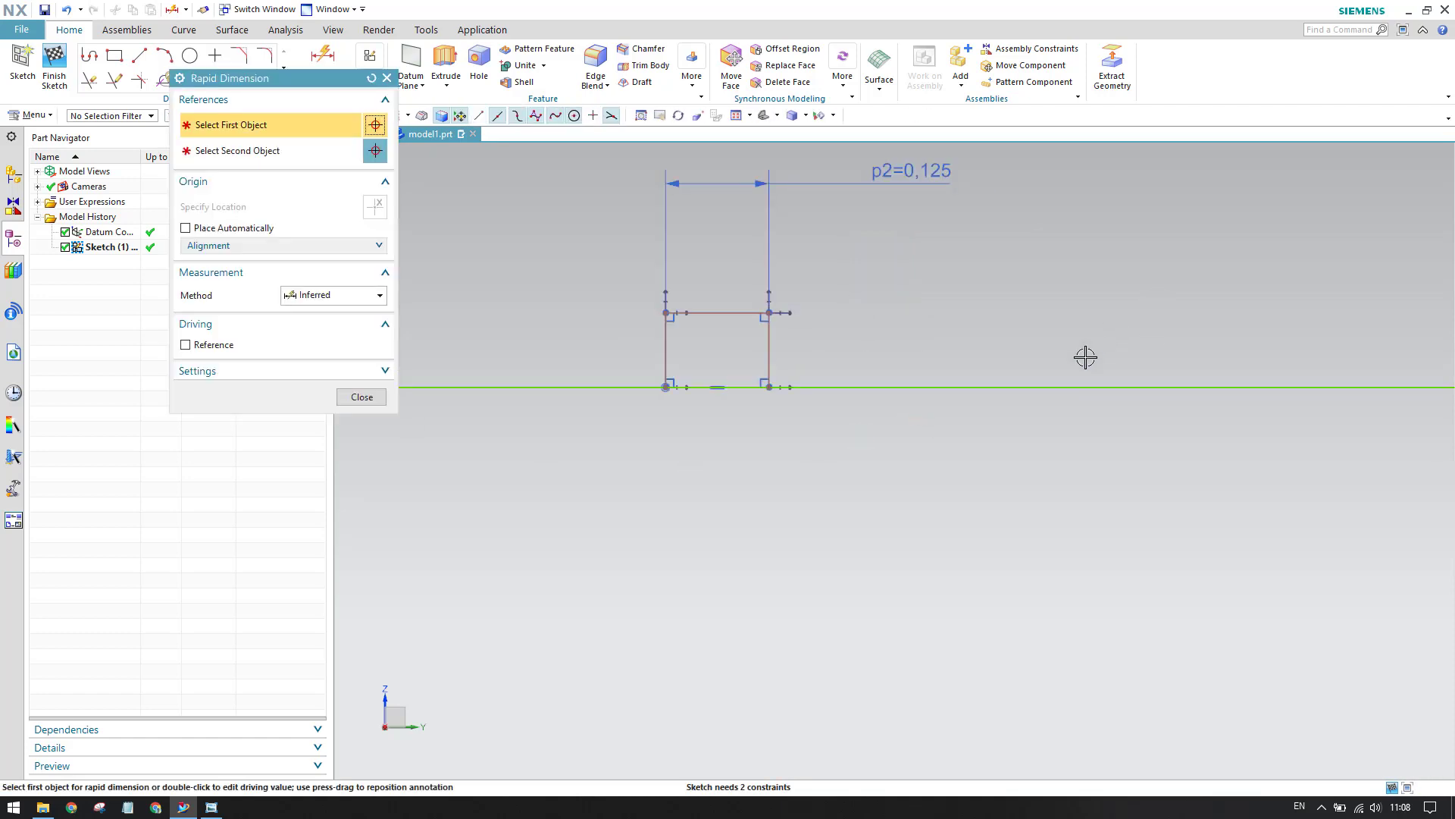
{"action": "left_click", "coordinate": [766, 329]}
{"action": "left_click", "coordinate": [897, 597]}
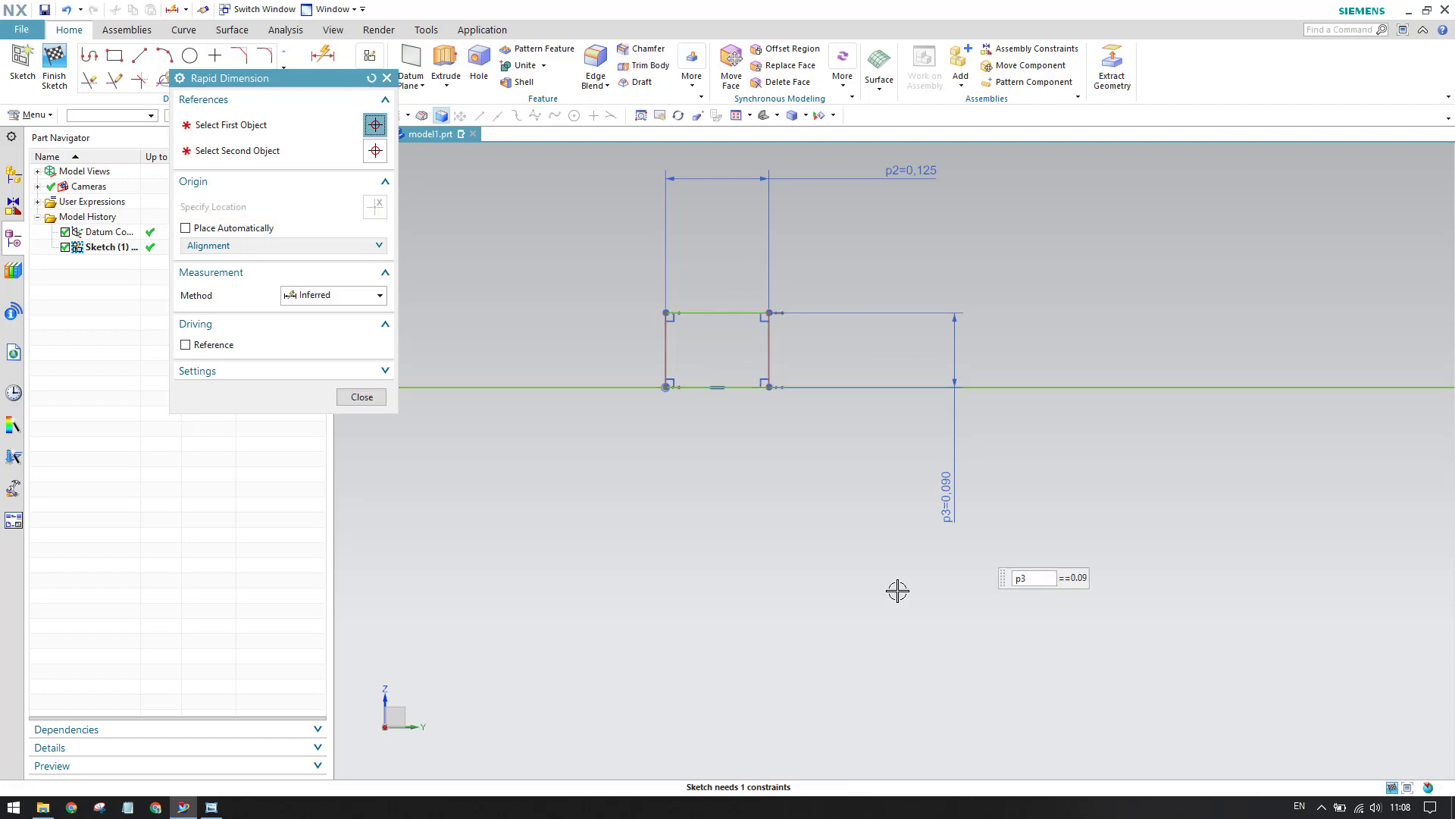
{"action": "type", "text": "0"}
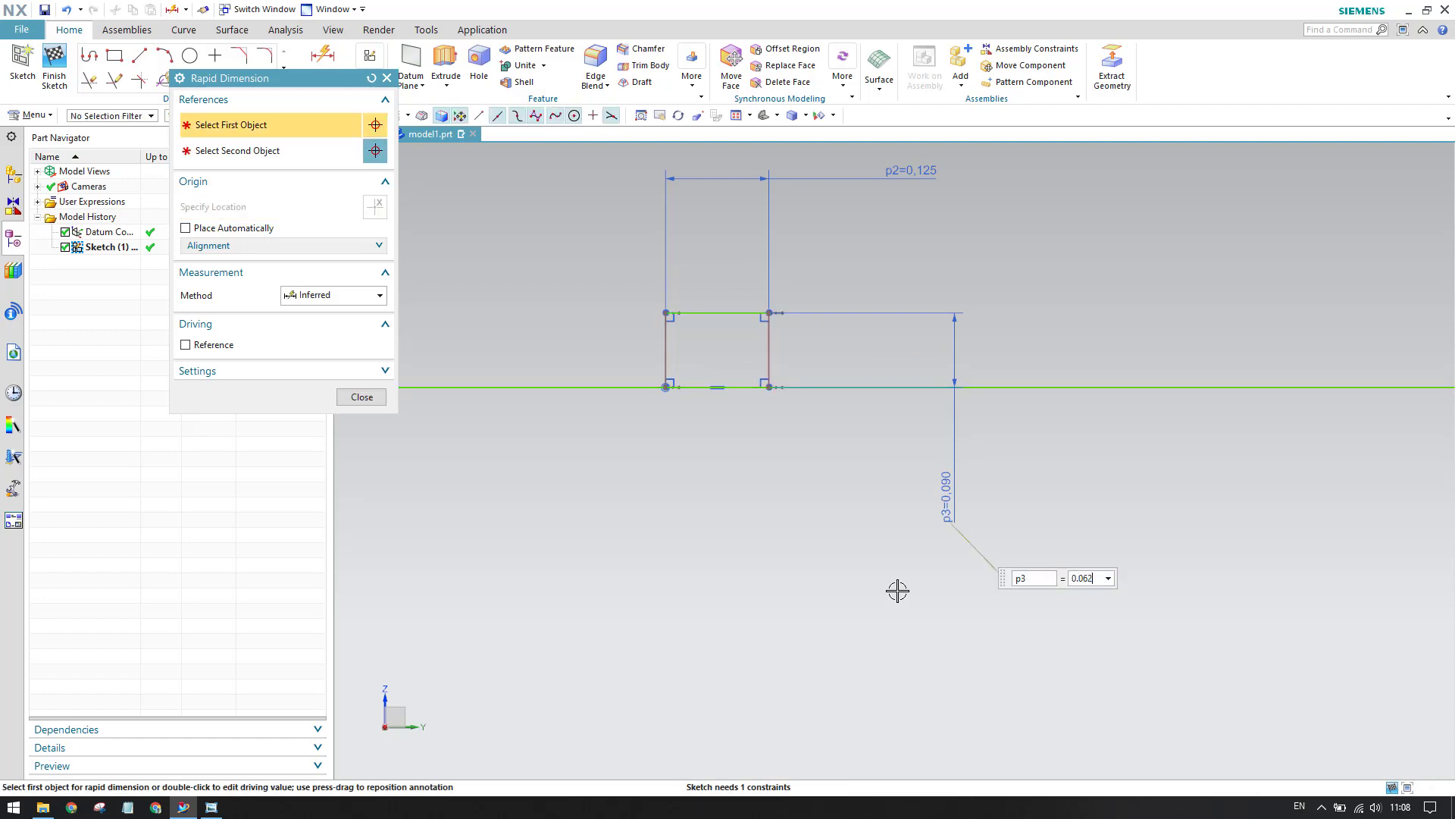
{"action": "key", "text": "Return"}
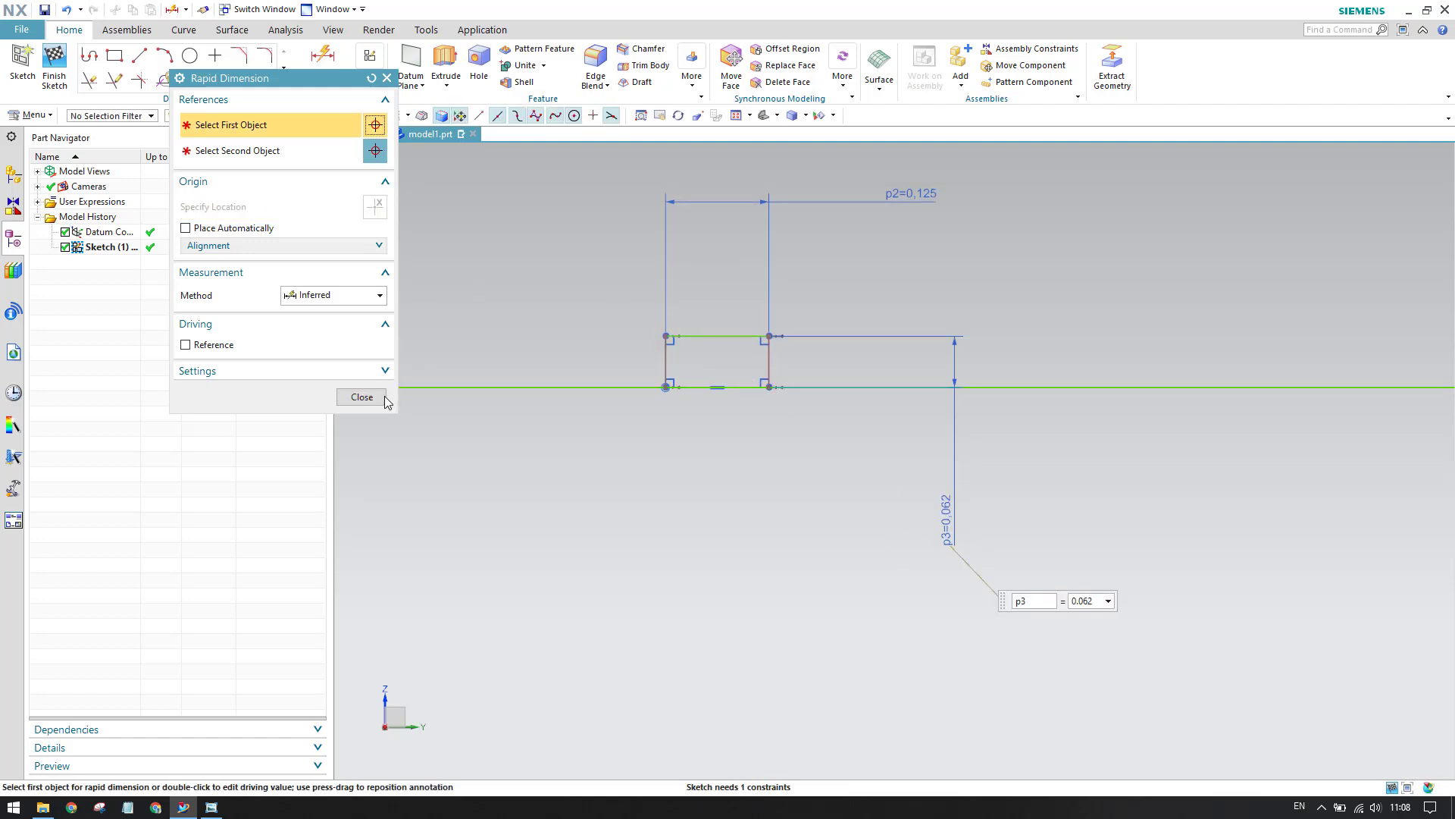
{"action": "left_click", "coordinate": [362, 396]}
Check the shaft lengths on the drawing and dimension the neck rectangle's near side 1.75 in from the shaft's far end
{"action": "scroll", "coordinate": [689, 374], "scroll_direction": "down", "scroll_amount": 4}
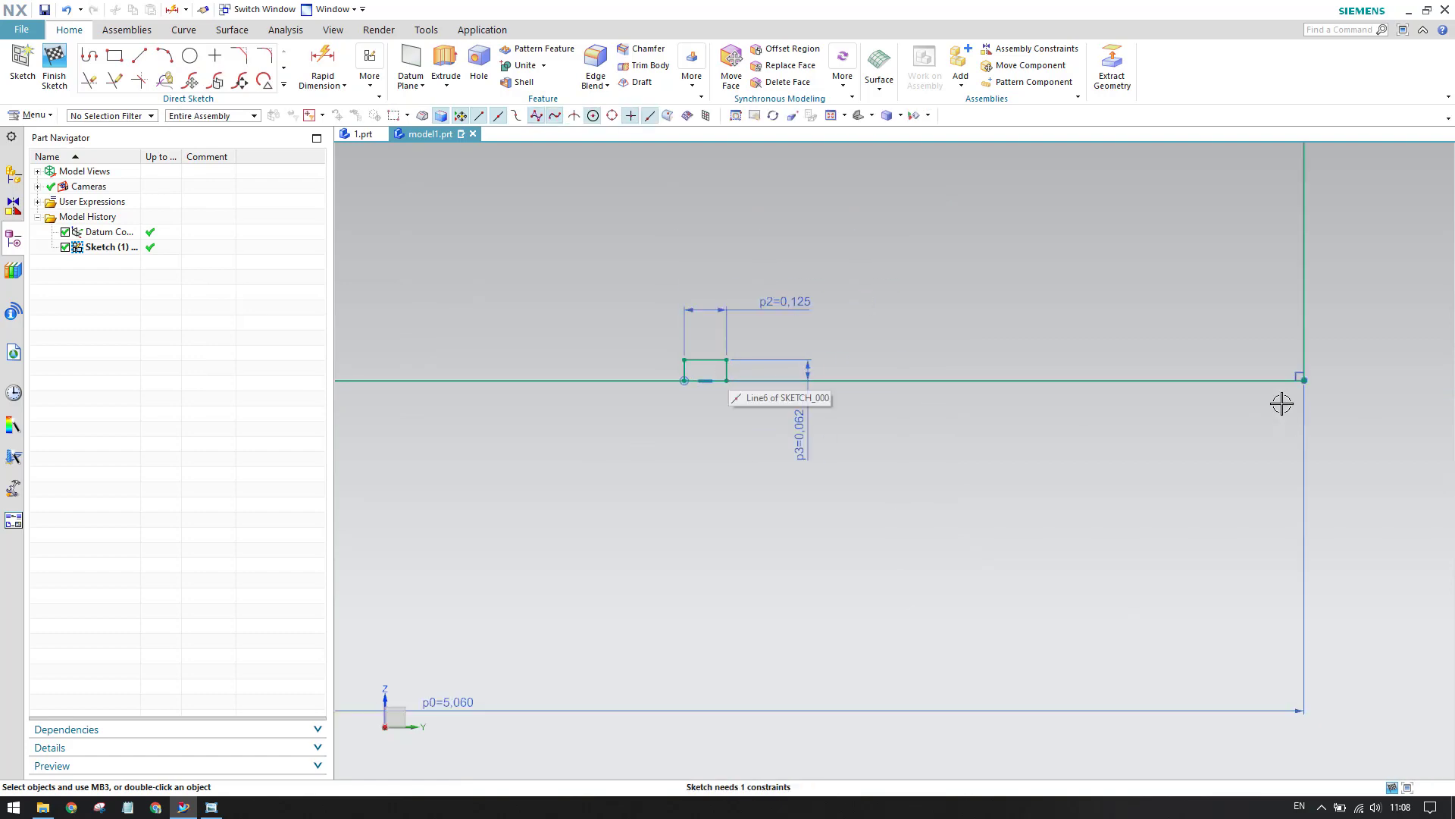
{"action": "left_click", "coordinate": [213, 808]}
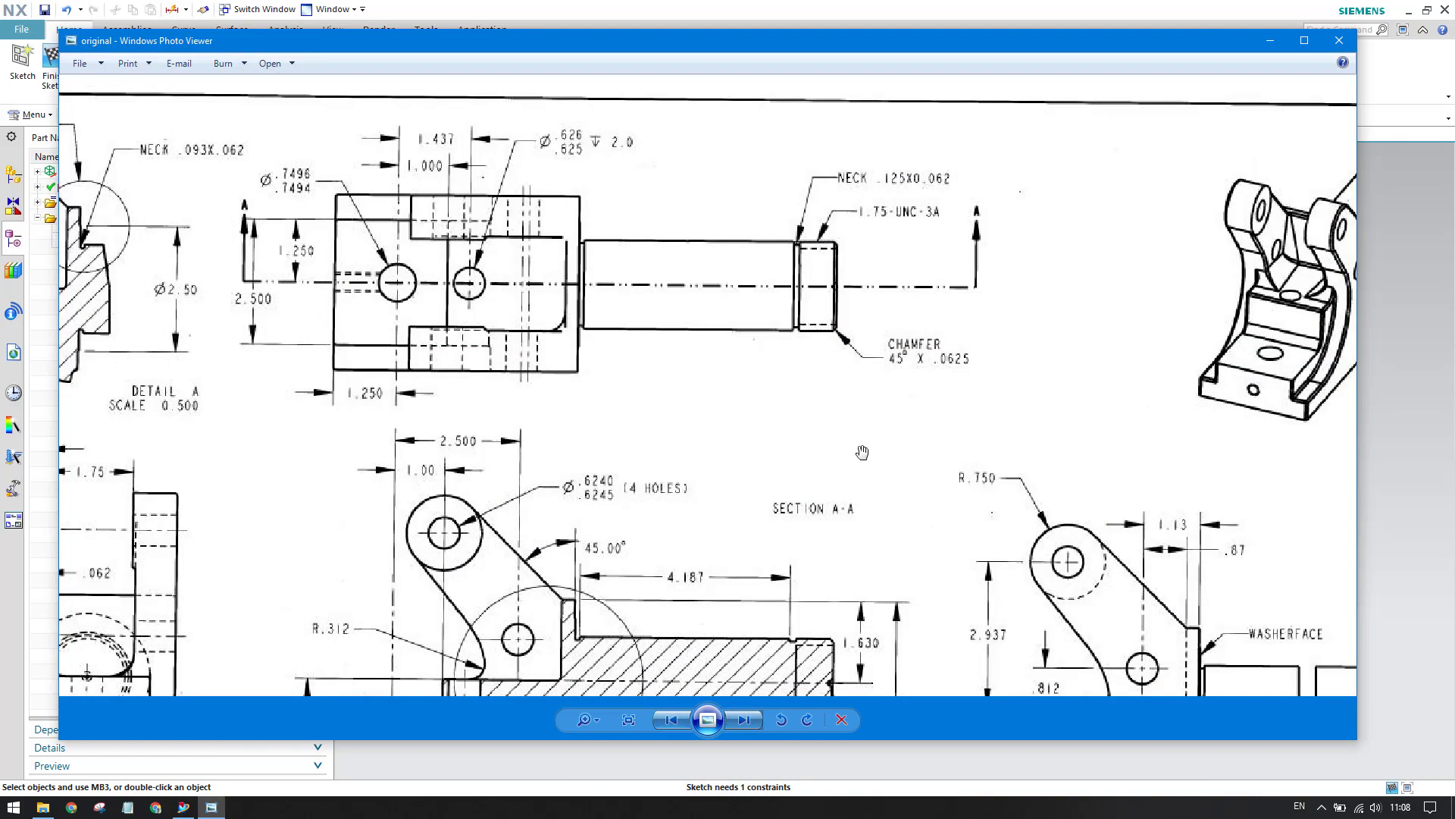
{"action": "left_click_drag", "start_coordinate": [951, 429], "coordinate": [685, 224]}
{"action": "scroll", "coordinate": [866, 352], "scroll_direction": "down", "scroll_amount": 2}
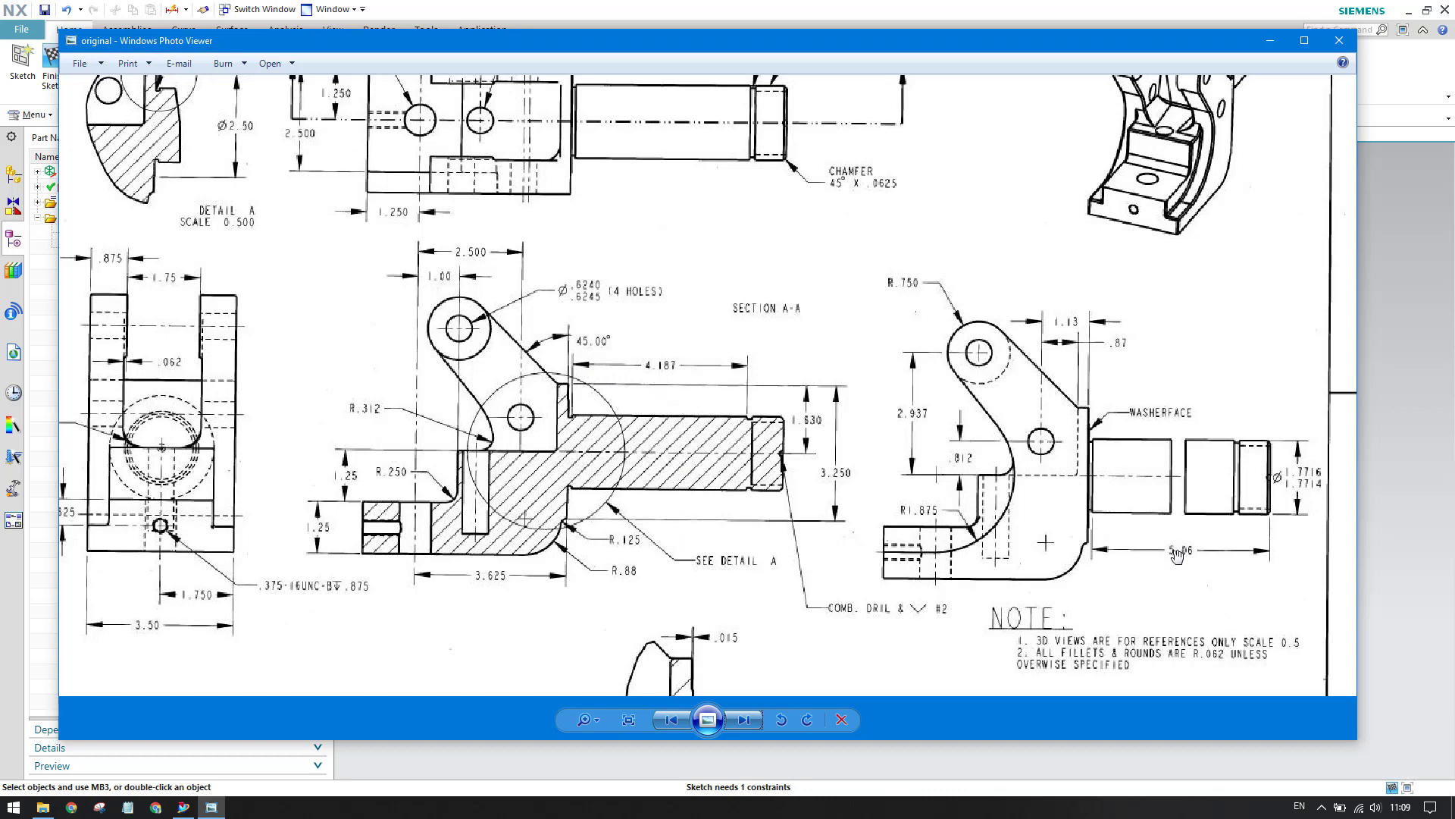
{"action": "left_click", "coordinate": [1264, 45]}
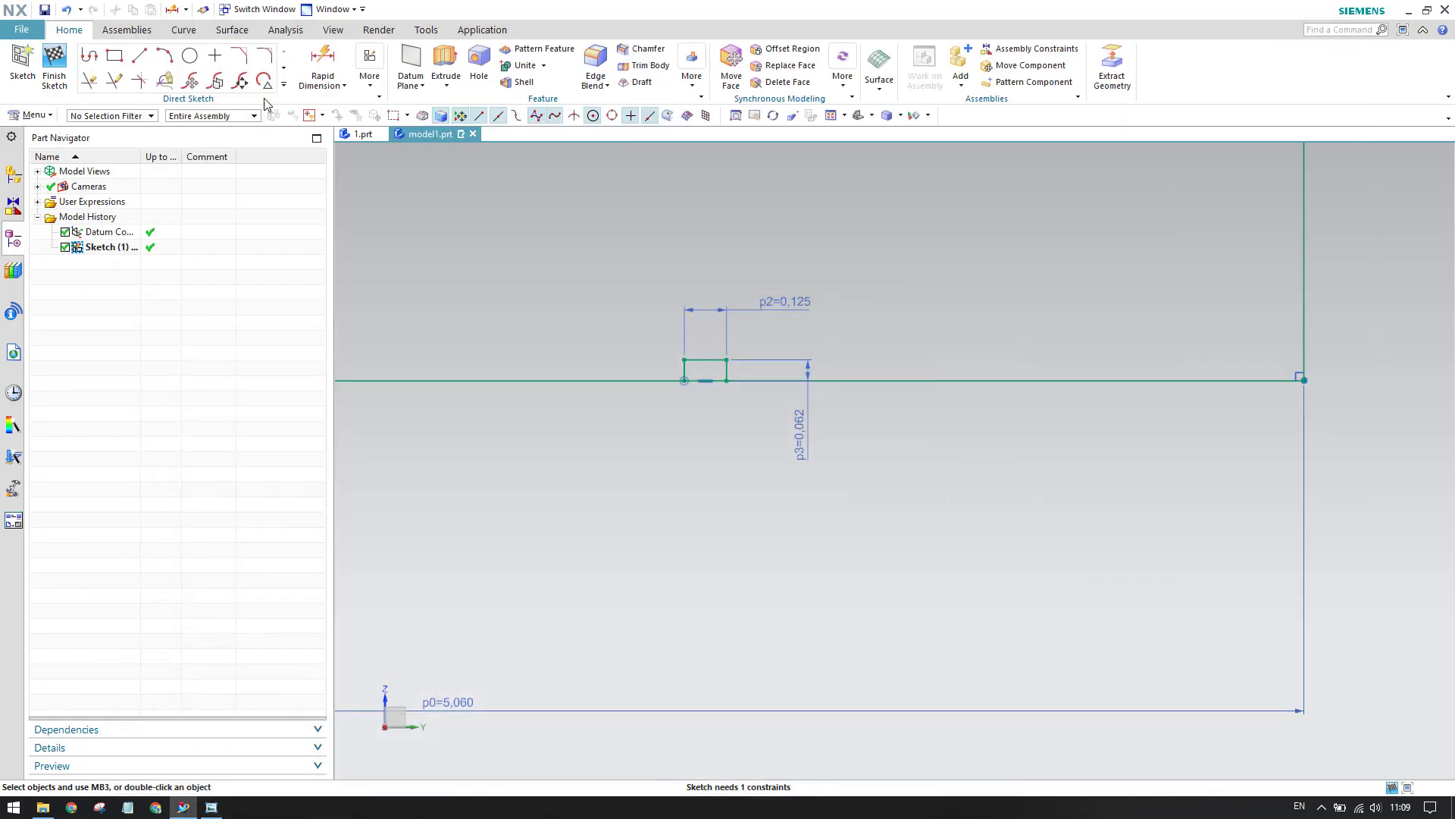
{"action": "left_click", "coordinate": [322, 57]}
{"action": "left_click", "coordinate": [726, 359]}
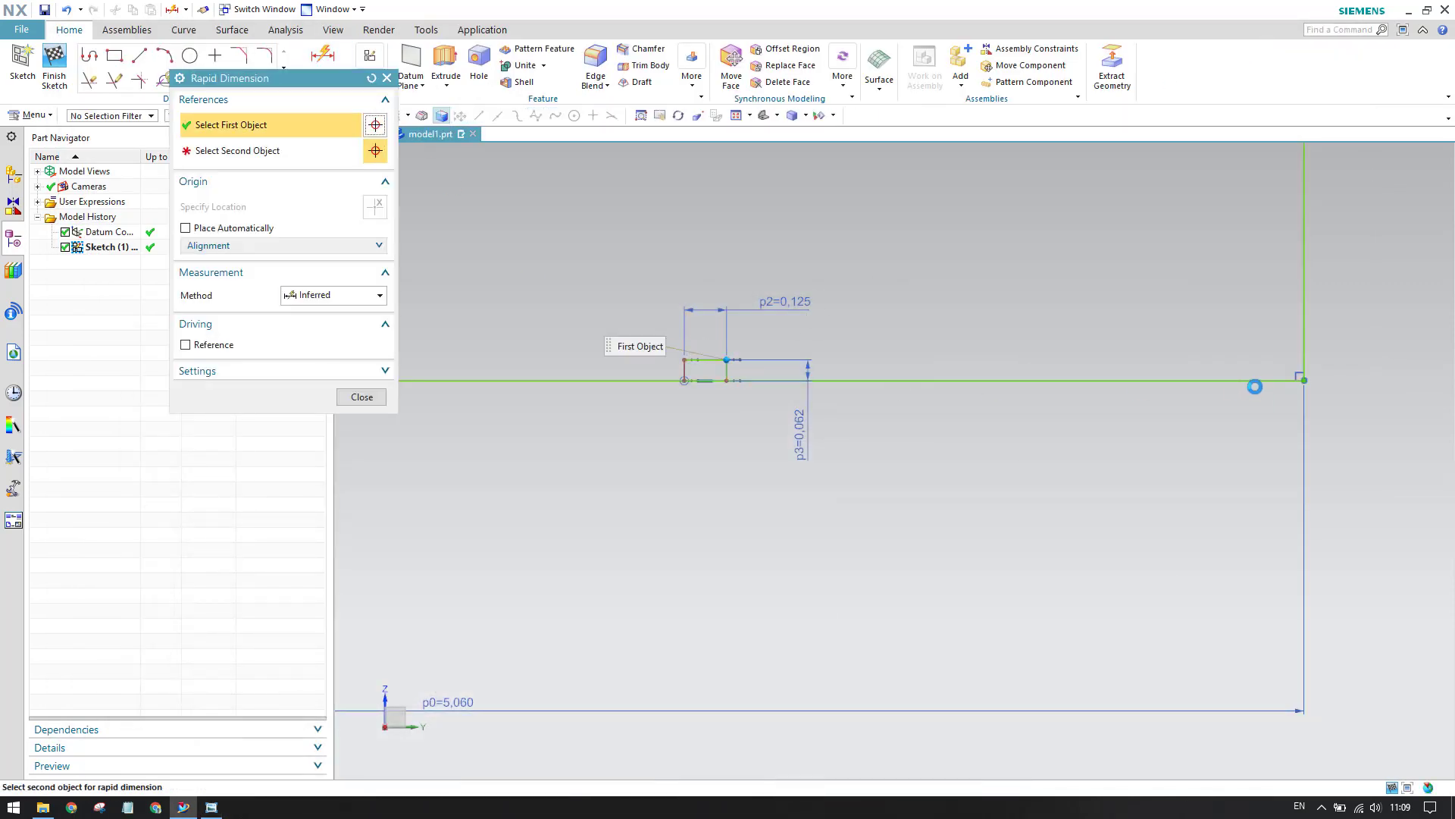
{"action": "left_click", "coordinate": [1304, 379]}
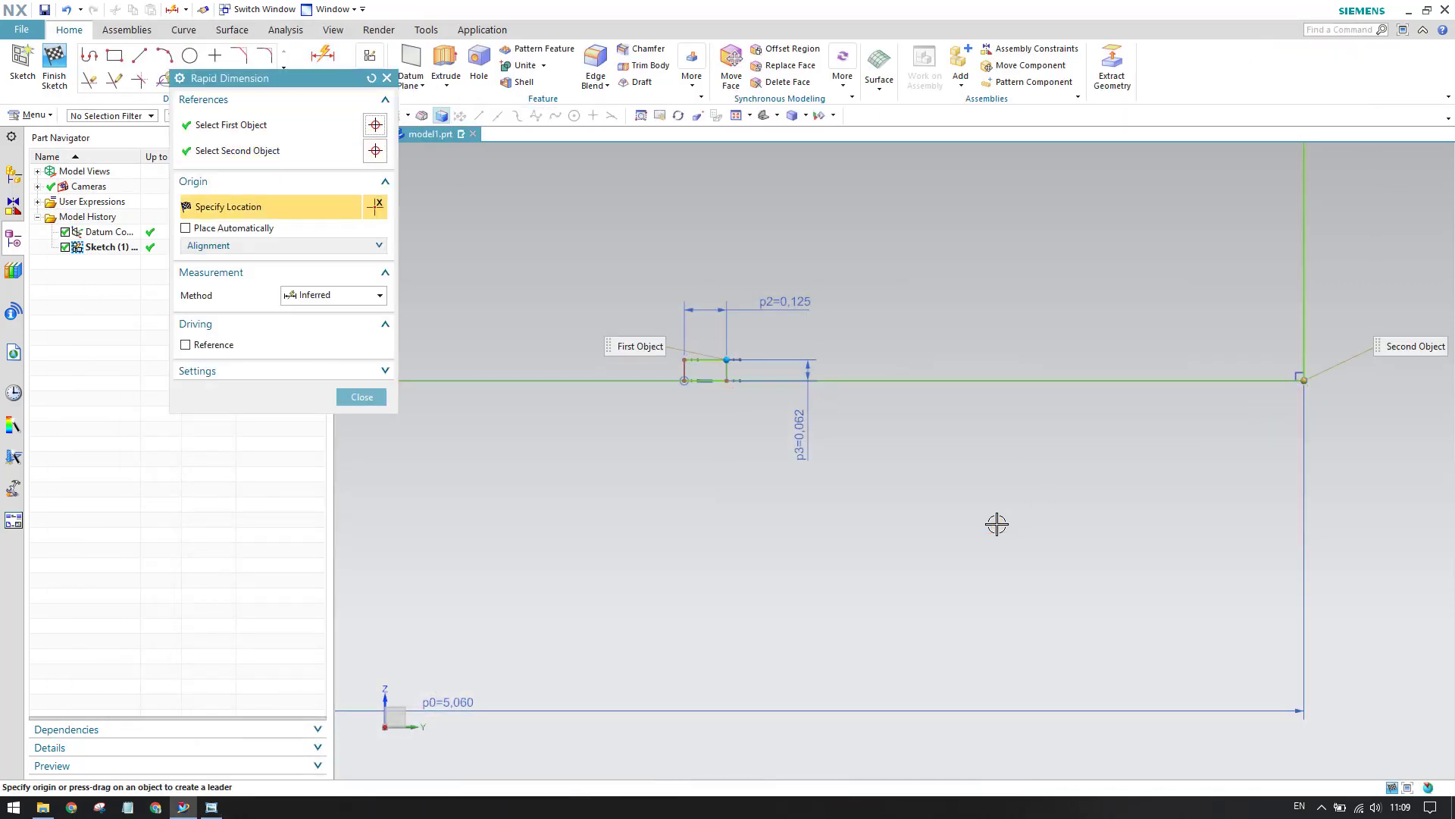
{"action": "left_click", "coordinate": [998, 522]}
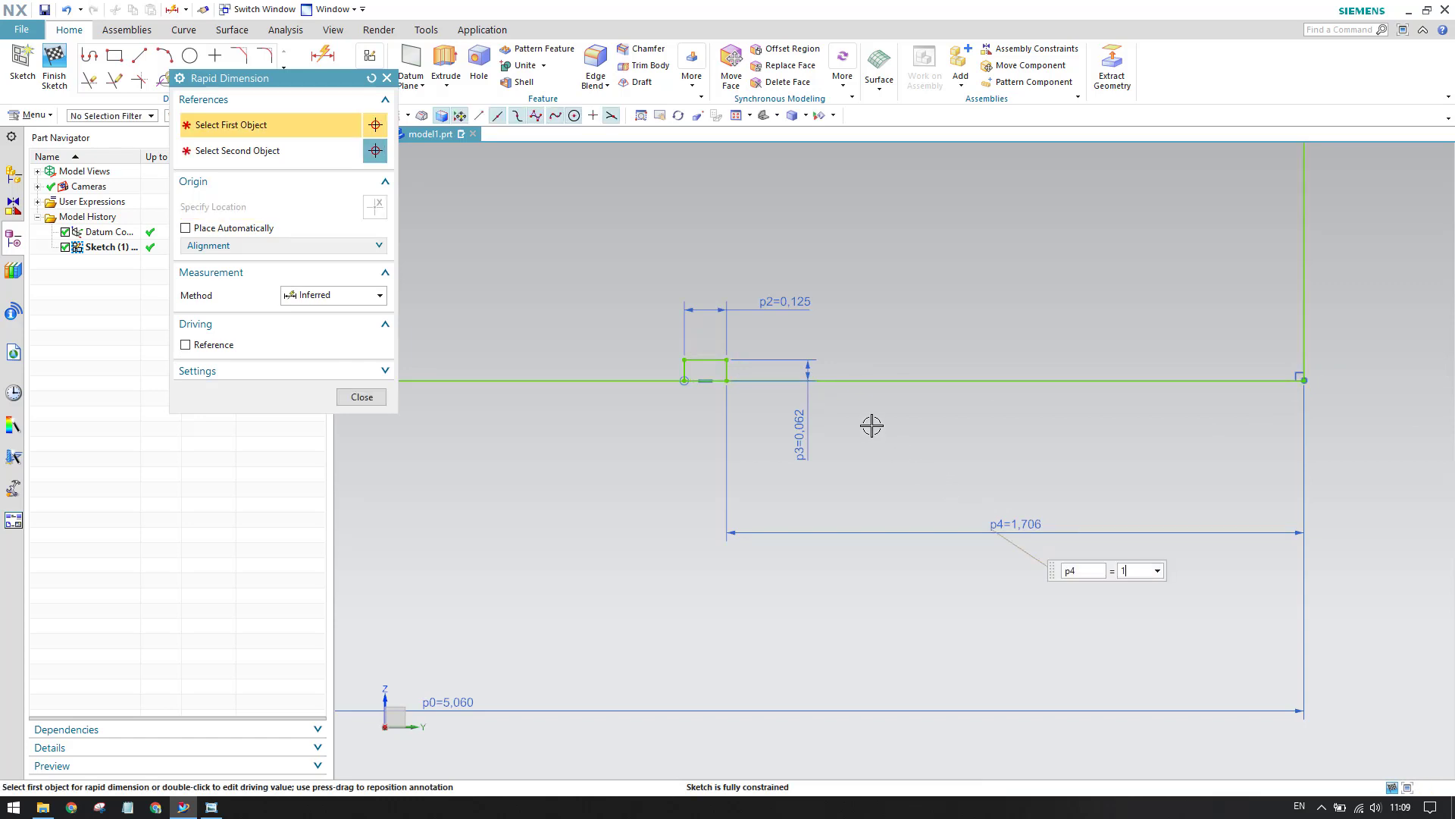
{"action": "key", "text": "Return"}
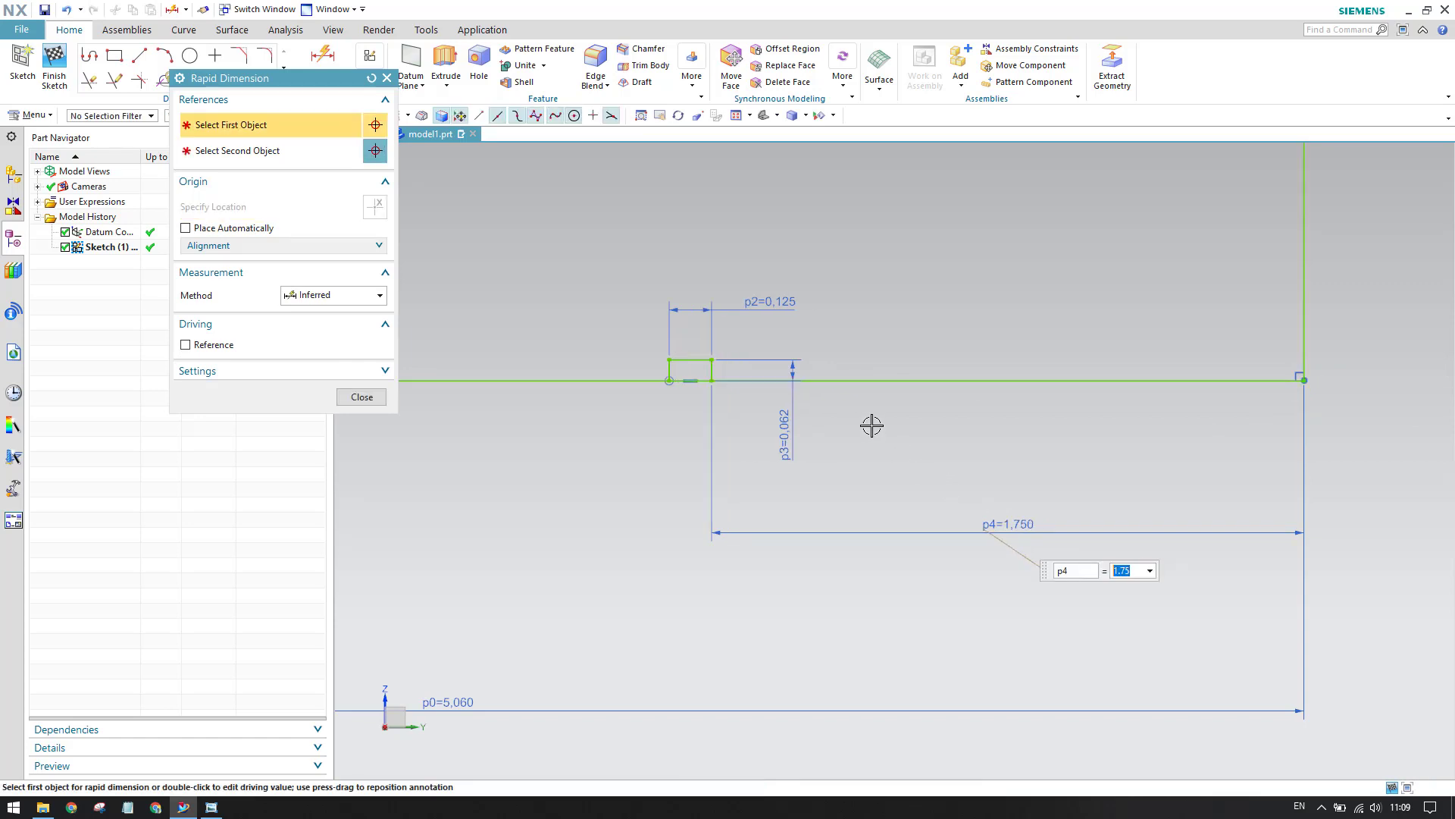
{"action": "left_click", "coordinate": [361, 398]}
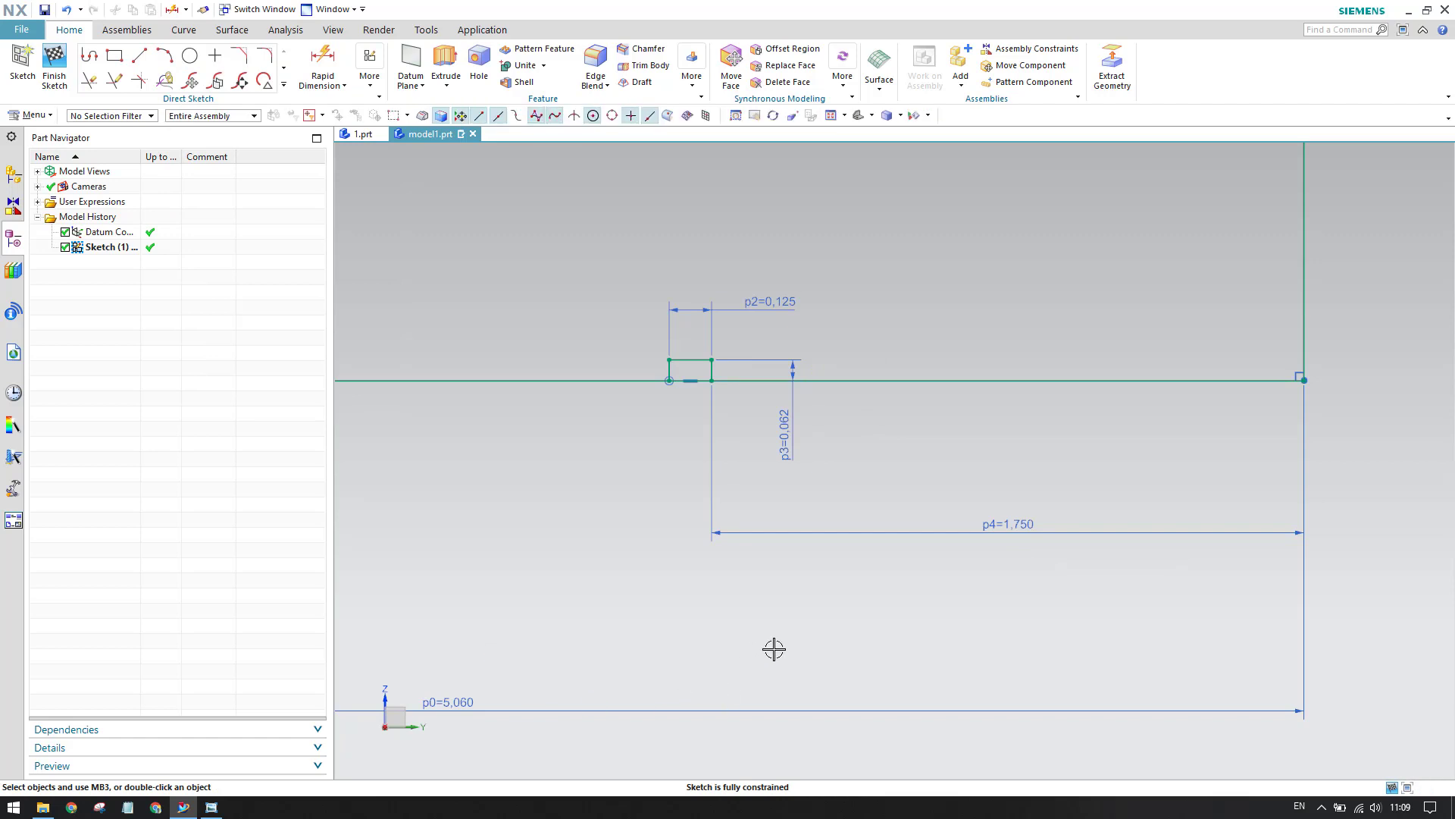
Trim the overlapping line segments across the neck's open side so the groove joins the shaft profile, and finish the sketch
{"action": "scroll", "coordinate": [667, 363], "scroll_direction": "up", "scroll_amount": 5}
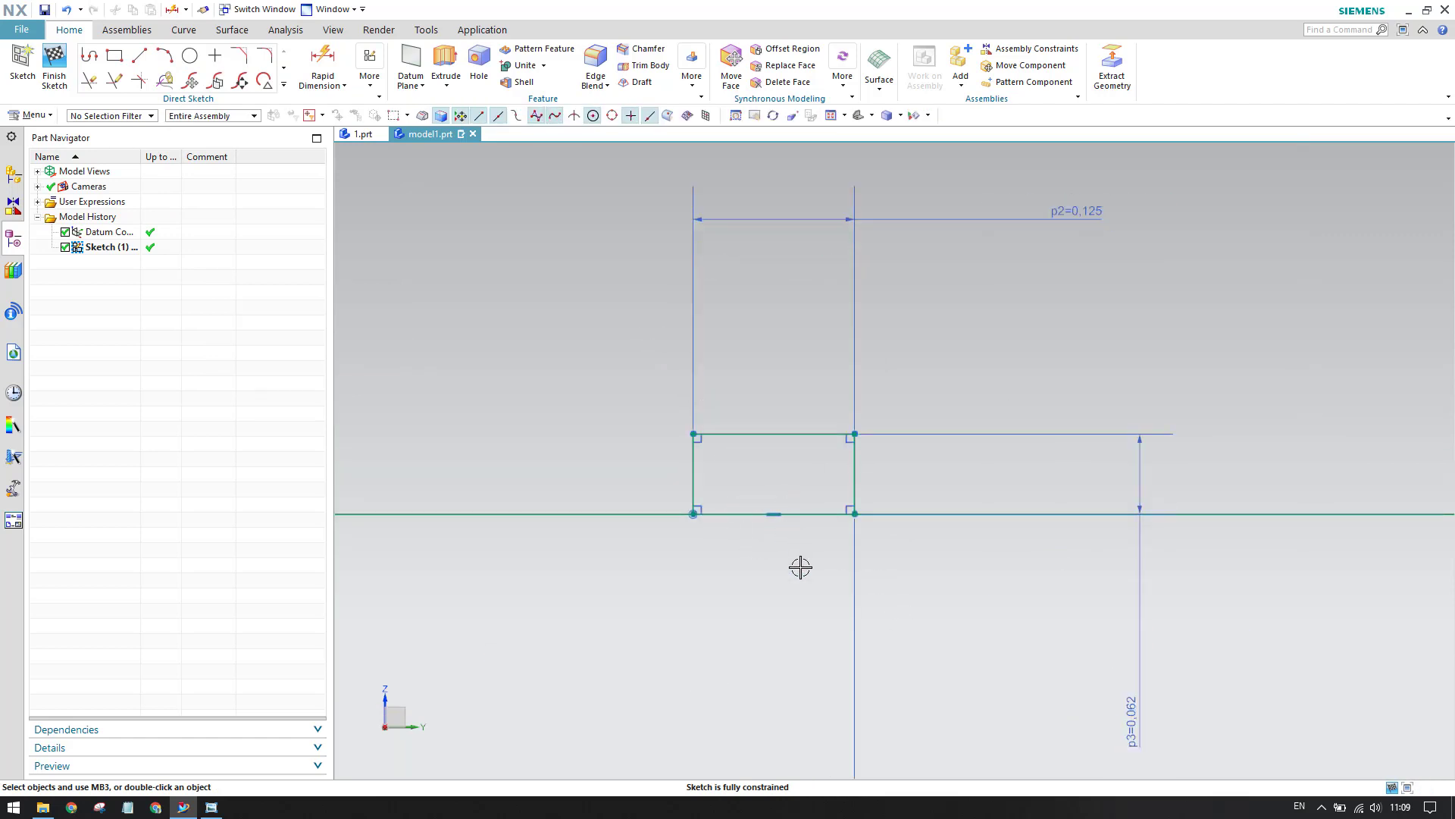
{"action": "key", "text": "t"}
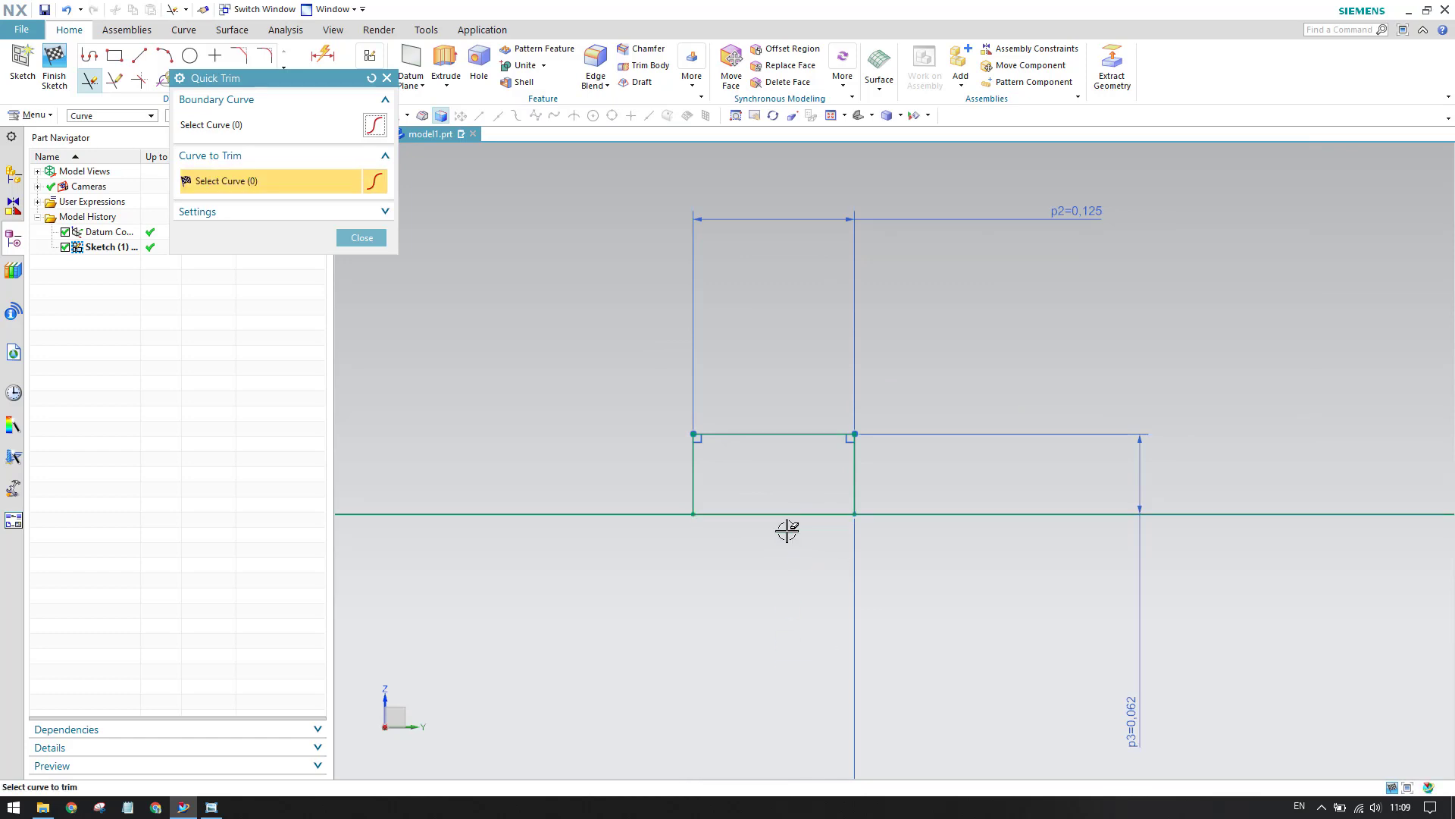
{"action": "left_click", "coordinate": [794, 514]}
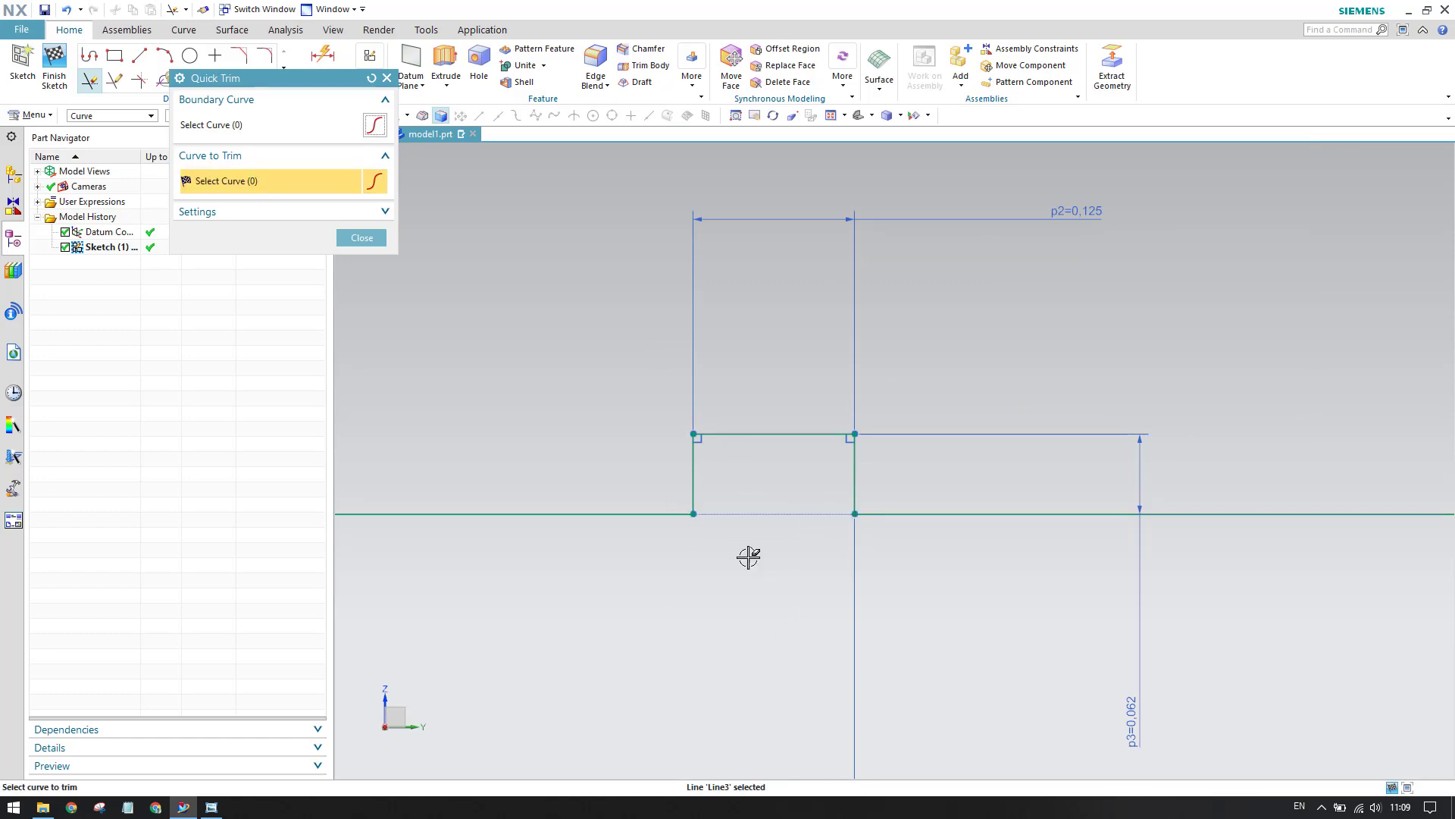
{"action": "left_click", "coordinate": [357, 238]}
{"action": "scroll", "coordinate": [837, 416], "scroll_direction": "down", "scroll_amount": 8}
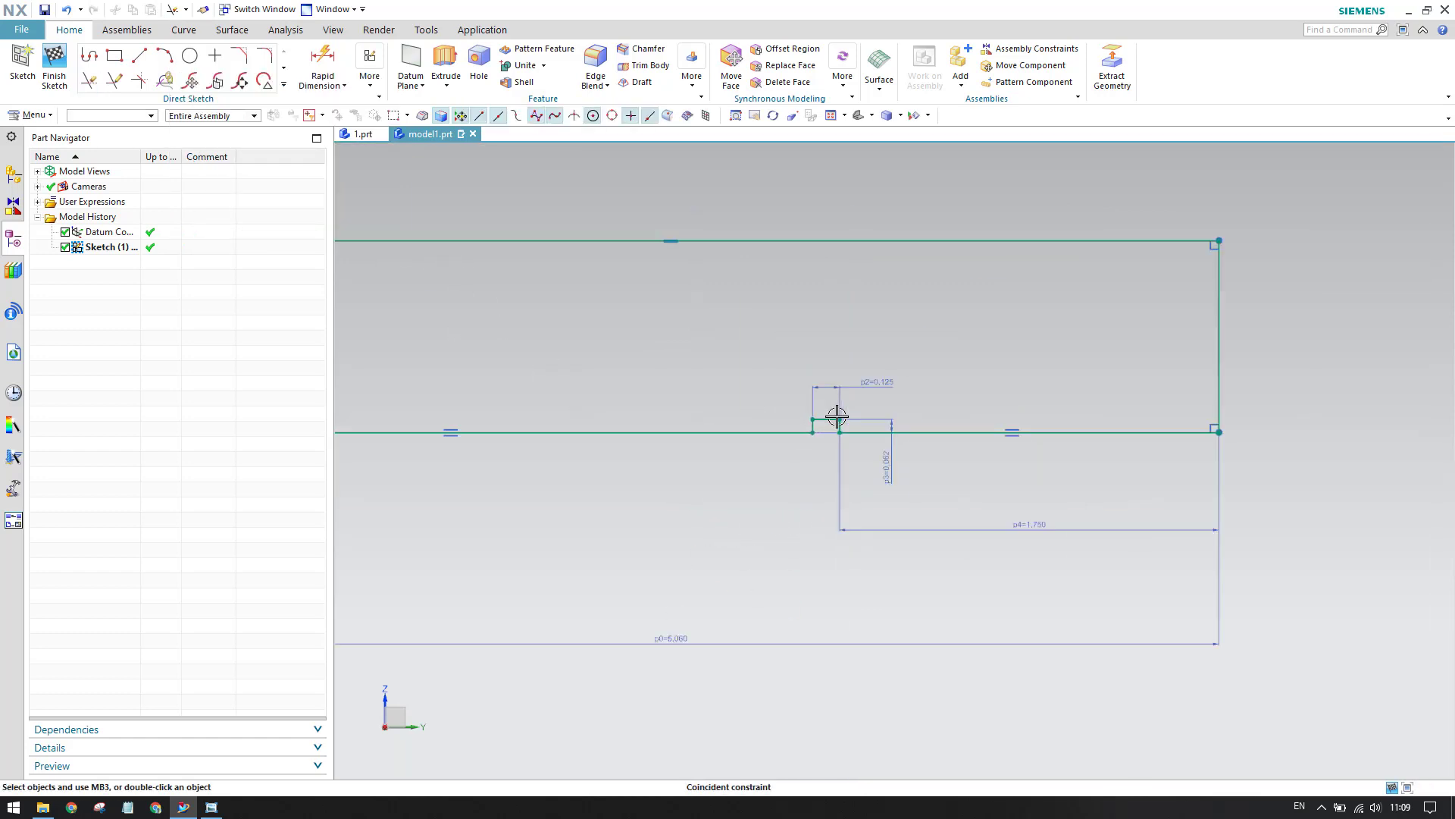
{"action": "scroll", "coordinate": [837, 416], "scroll_direction": "down", "scroll_amount": 5}
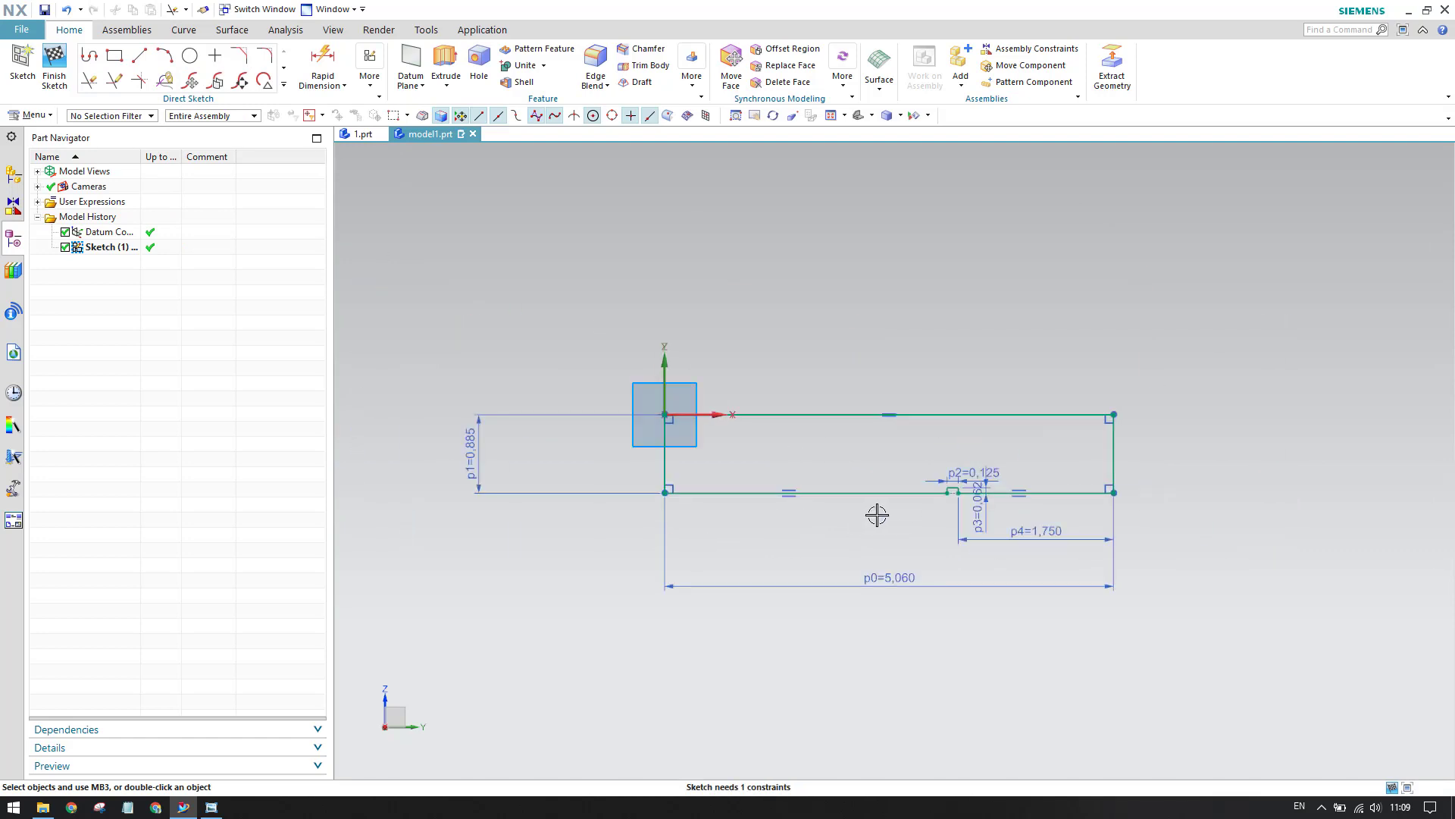
{"action": "scroll", "coordinate": [876, 515], "scroll_direction": "up", "scroll_amount": 1}
{"action": "left_click", "coordinate": [54, 76]}
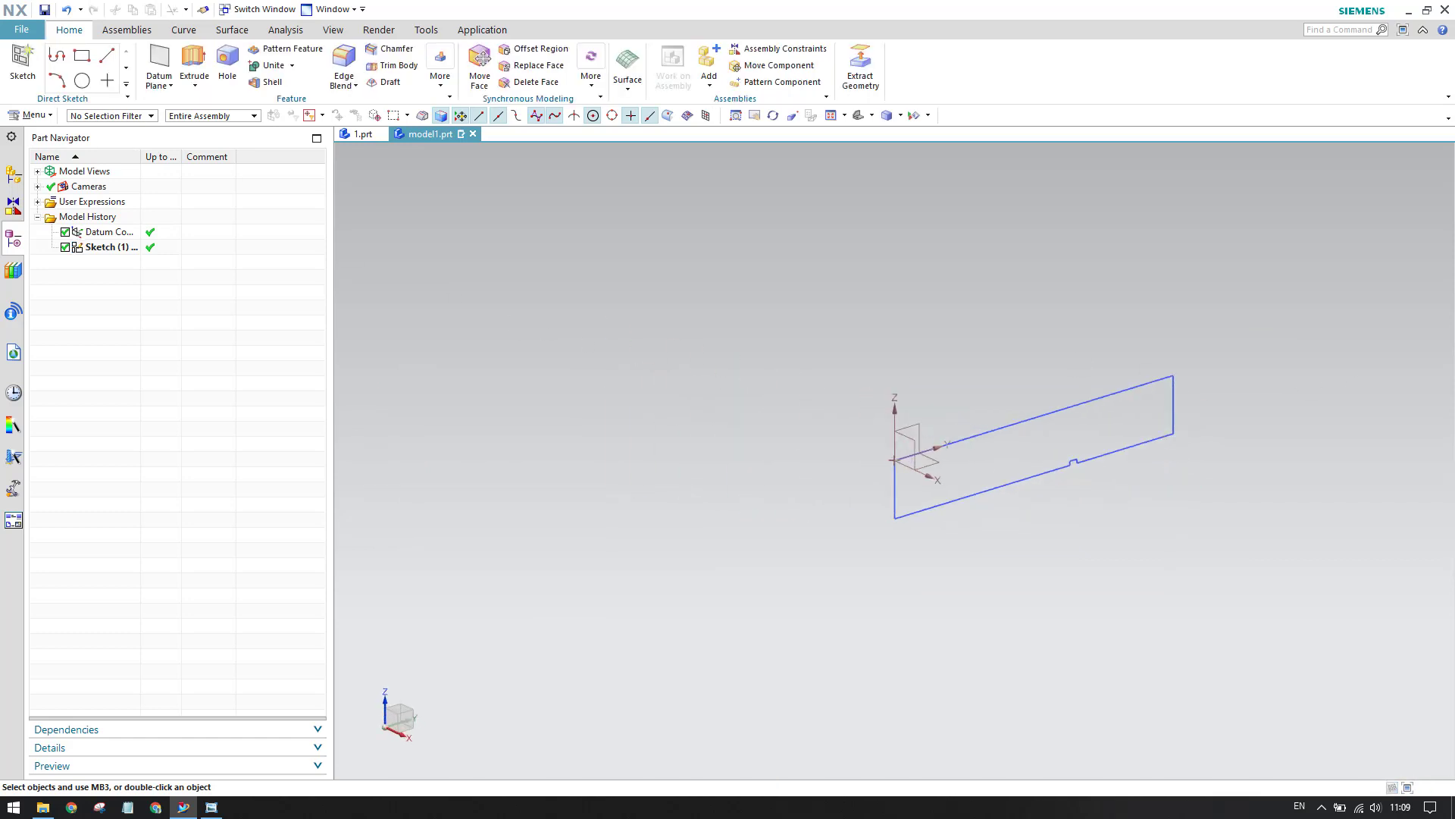
{"action": "left_click", "coordinate": [195, 85]}
{"action": "left_click", "coordinate": [215, 119]}
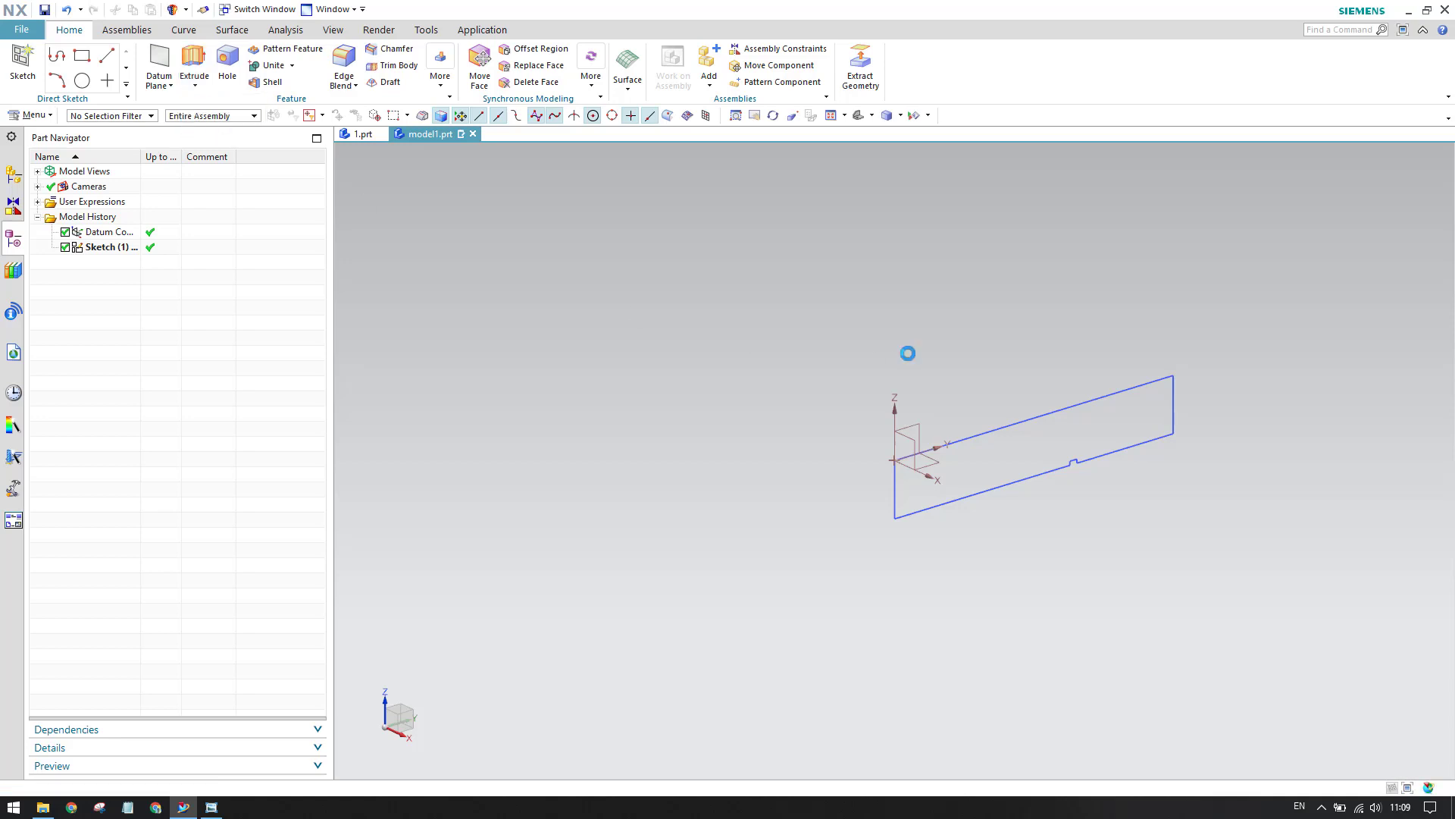
{"action": "left_click", "coordinate": [967, 434]}
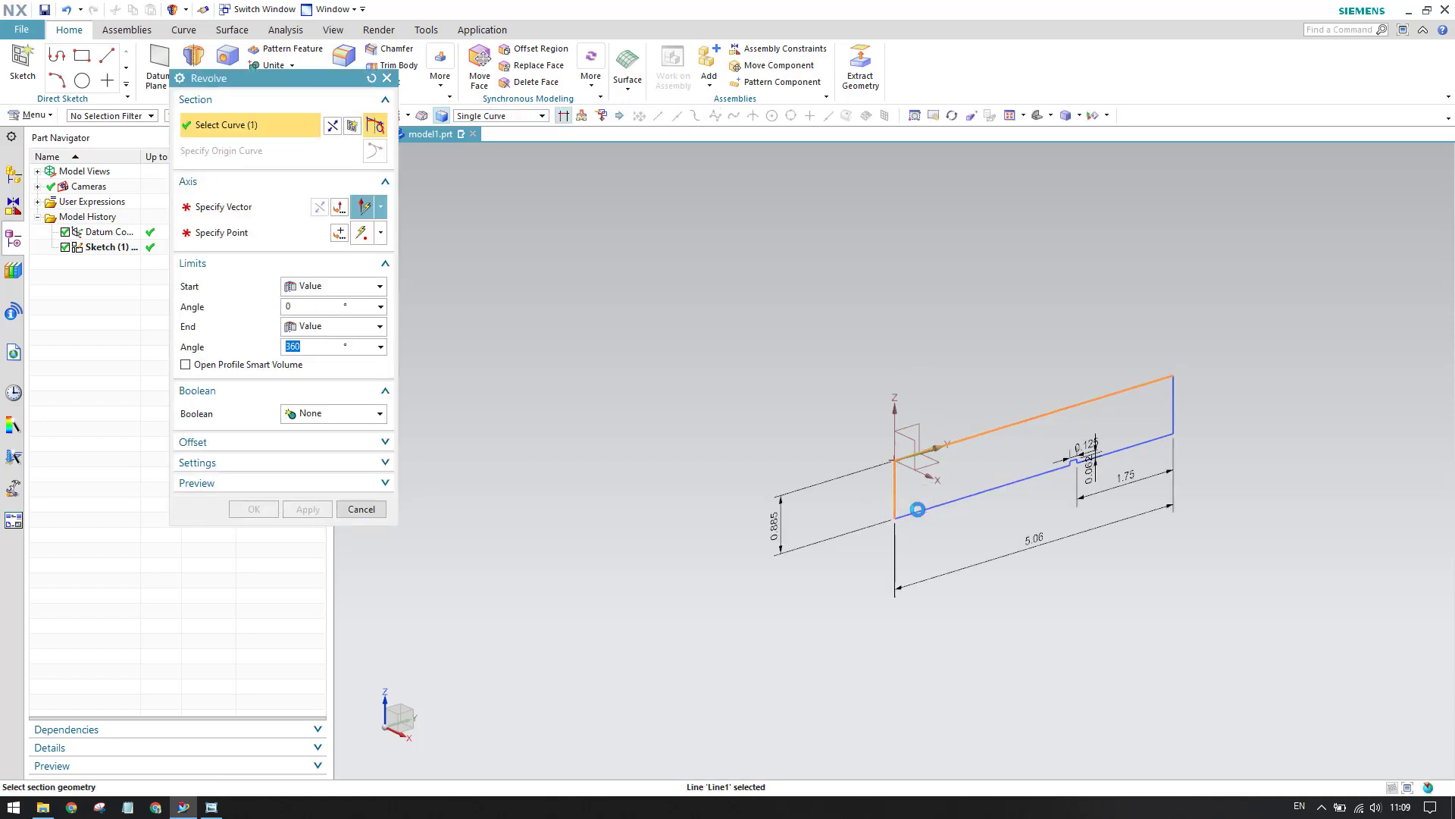
{"action": "left_click", "coordinate": [973, 494]}
{"action": "scroll", "coordinate": [1102, 462], "scroll_direction": "up", "scroll_amount": 2}
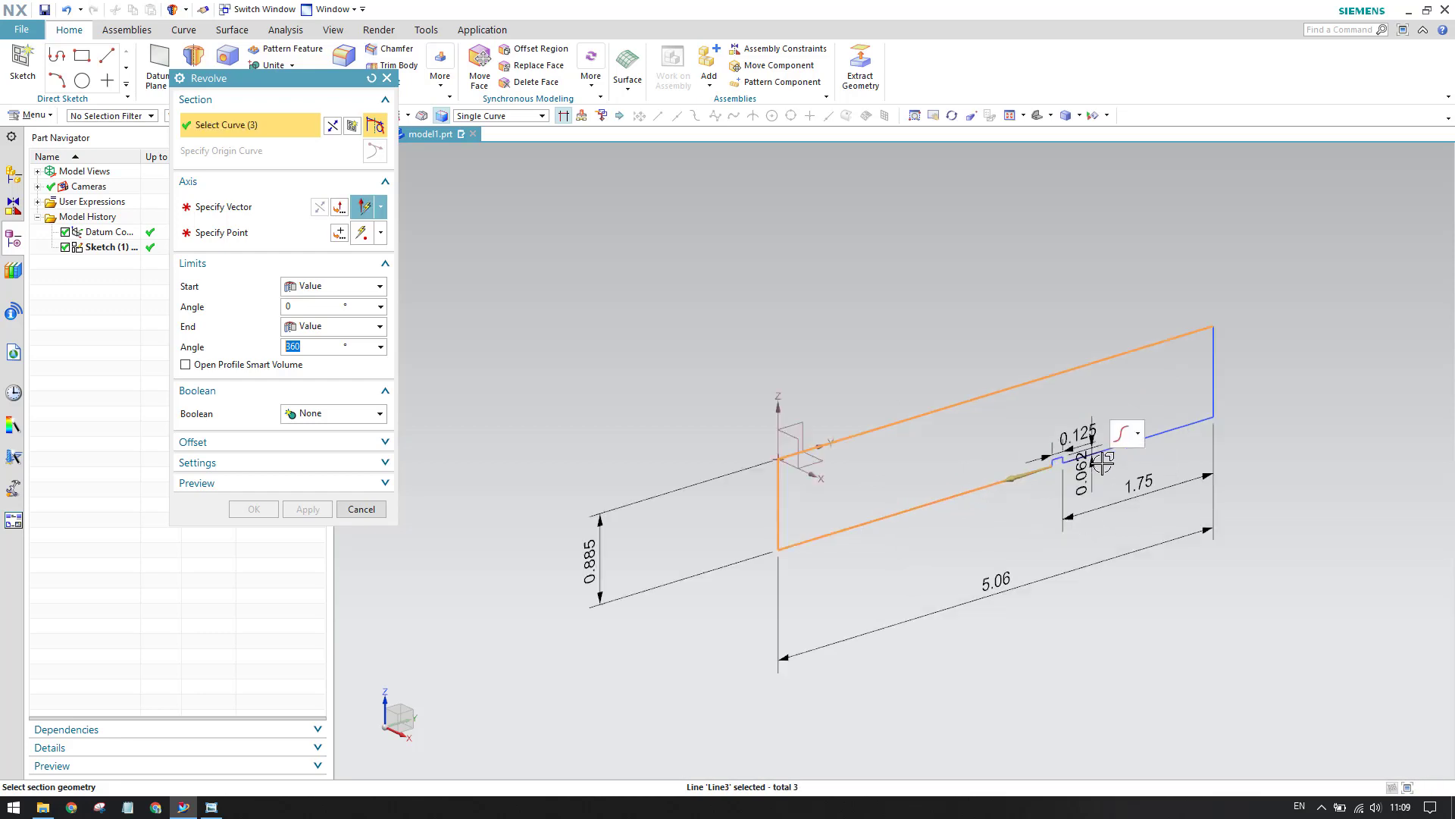
{"action": "scroll", "coordinate": [1102, 462], "scroll_direction": "up", "scroll_amount": 4}
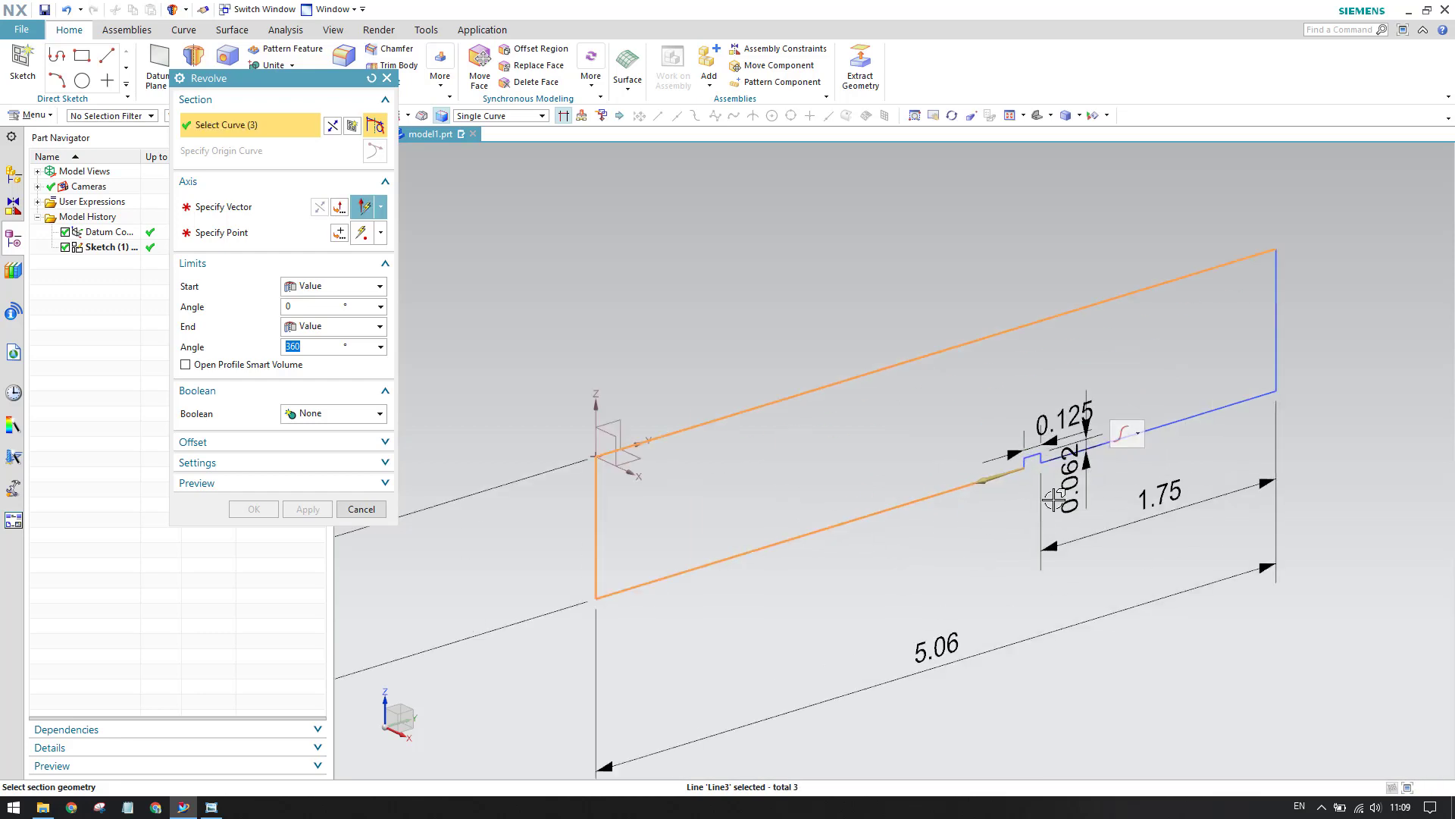
{"action": "left_click", "coordinate": [491, 115]}
{"action": "left_click", "coordinate": [680, 207]}
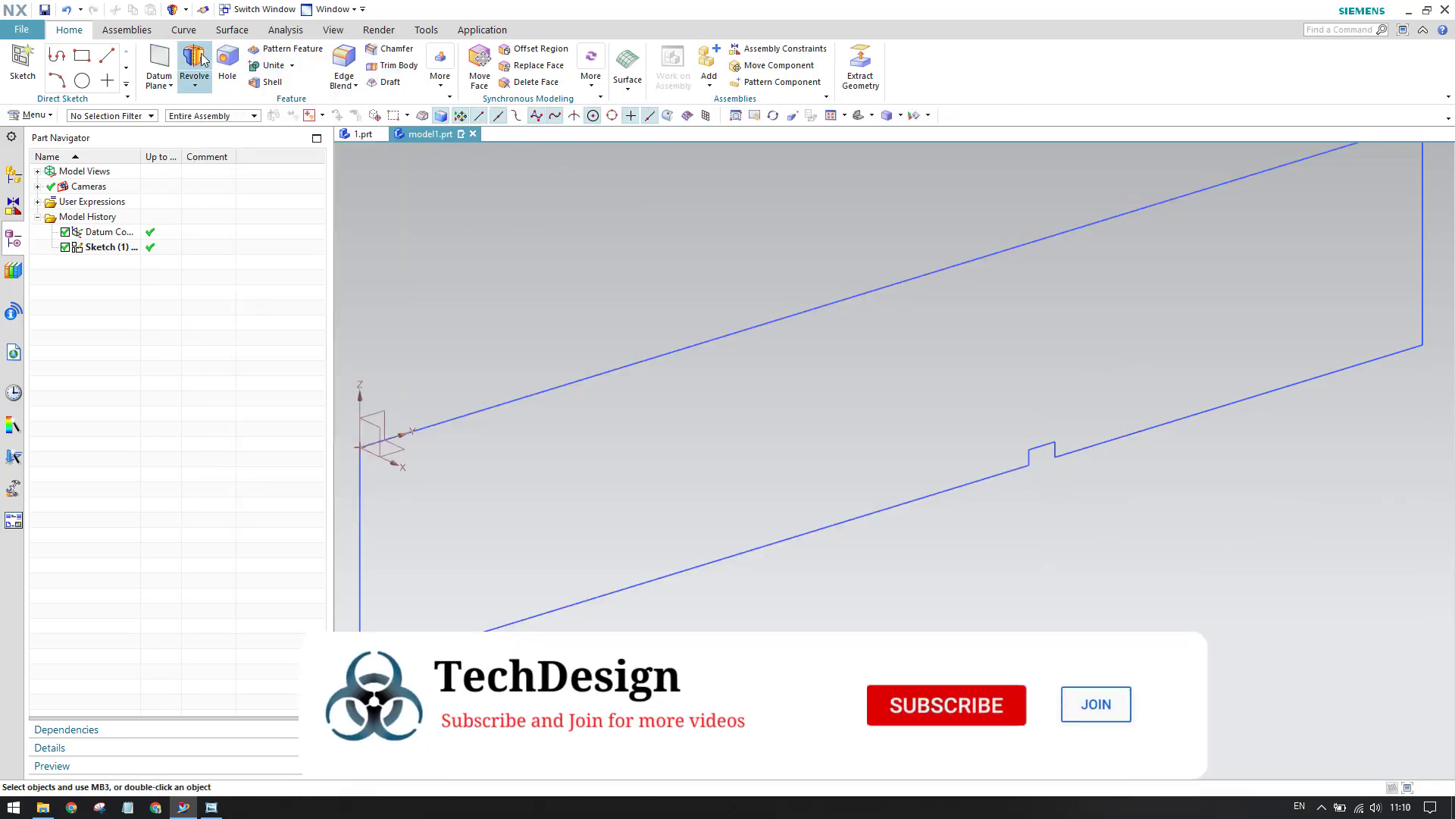
Revolve the whole shaft profile 360° about its long centre edge, selecting the section as Feature Curves
{"action": "left_click", "coordinate": [194, 57]}
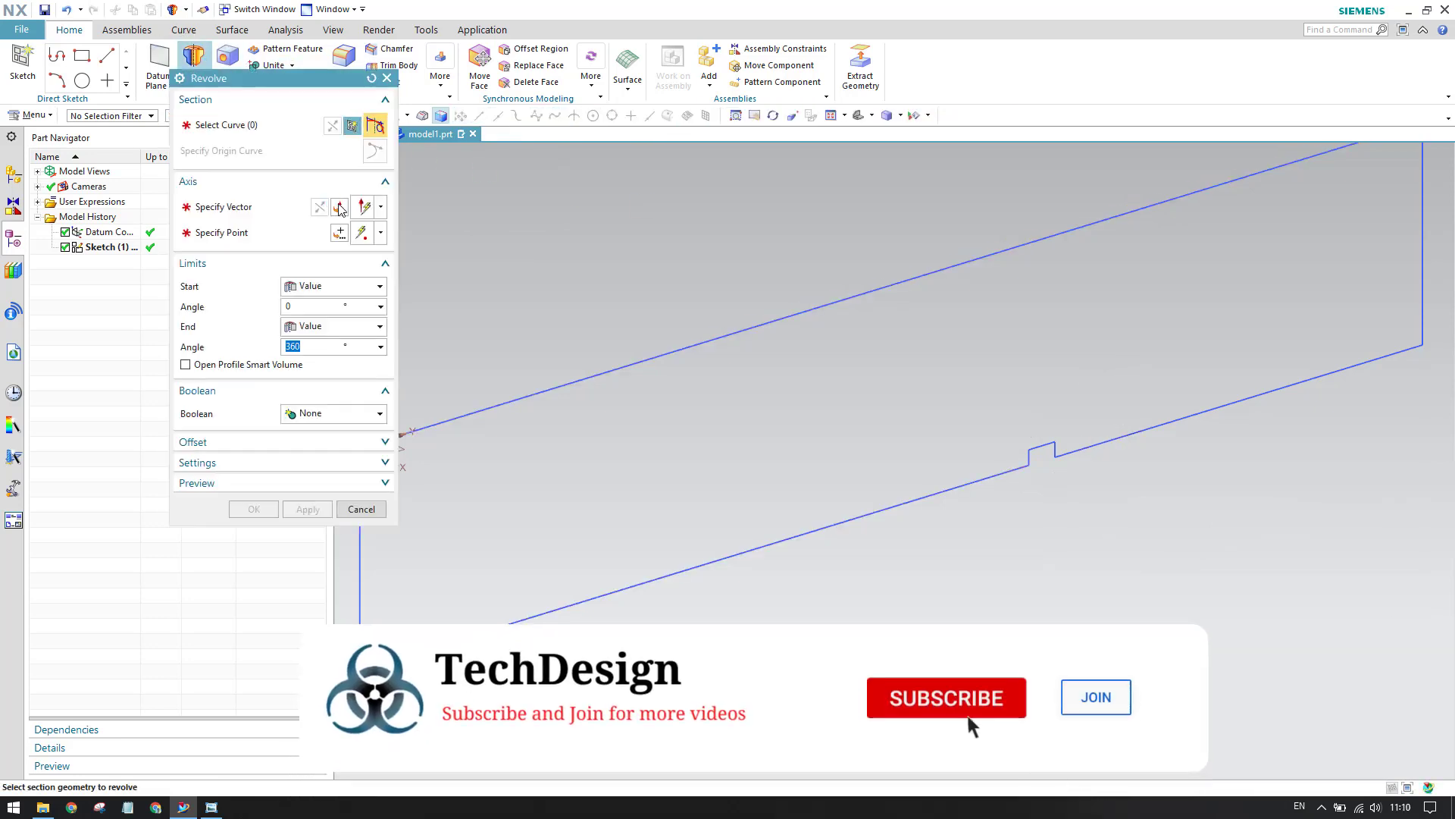
{"action": "left_click", "coordinate": [499, 116]}
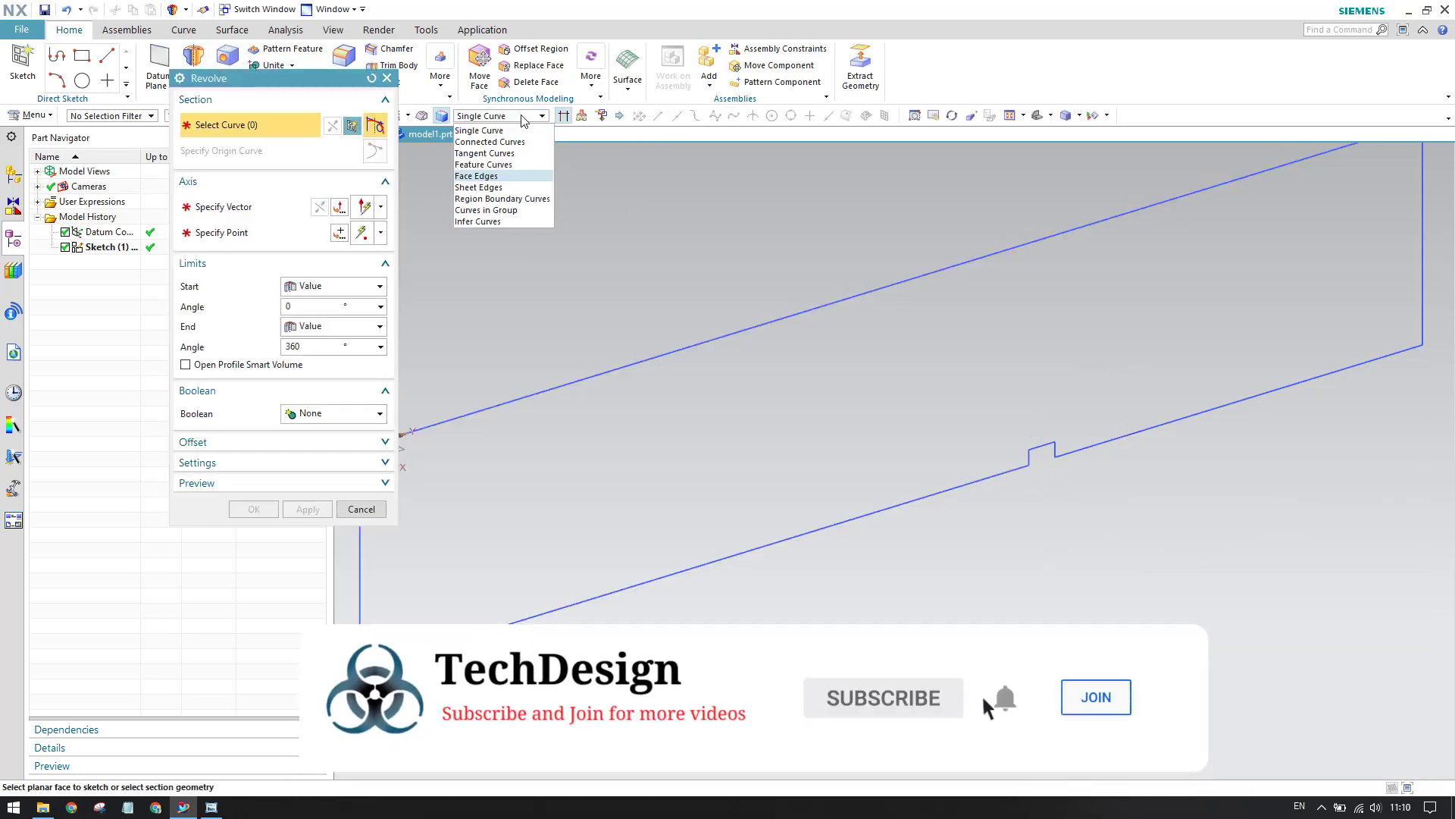
{"action": "left_click", "coordinate": [509, 165]}
{"action": "left_click", "coordinate": [692, 345]}
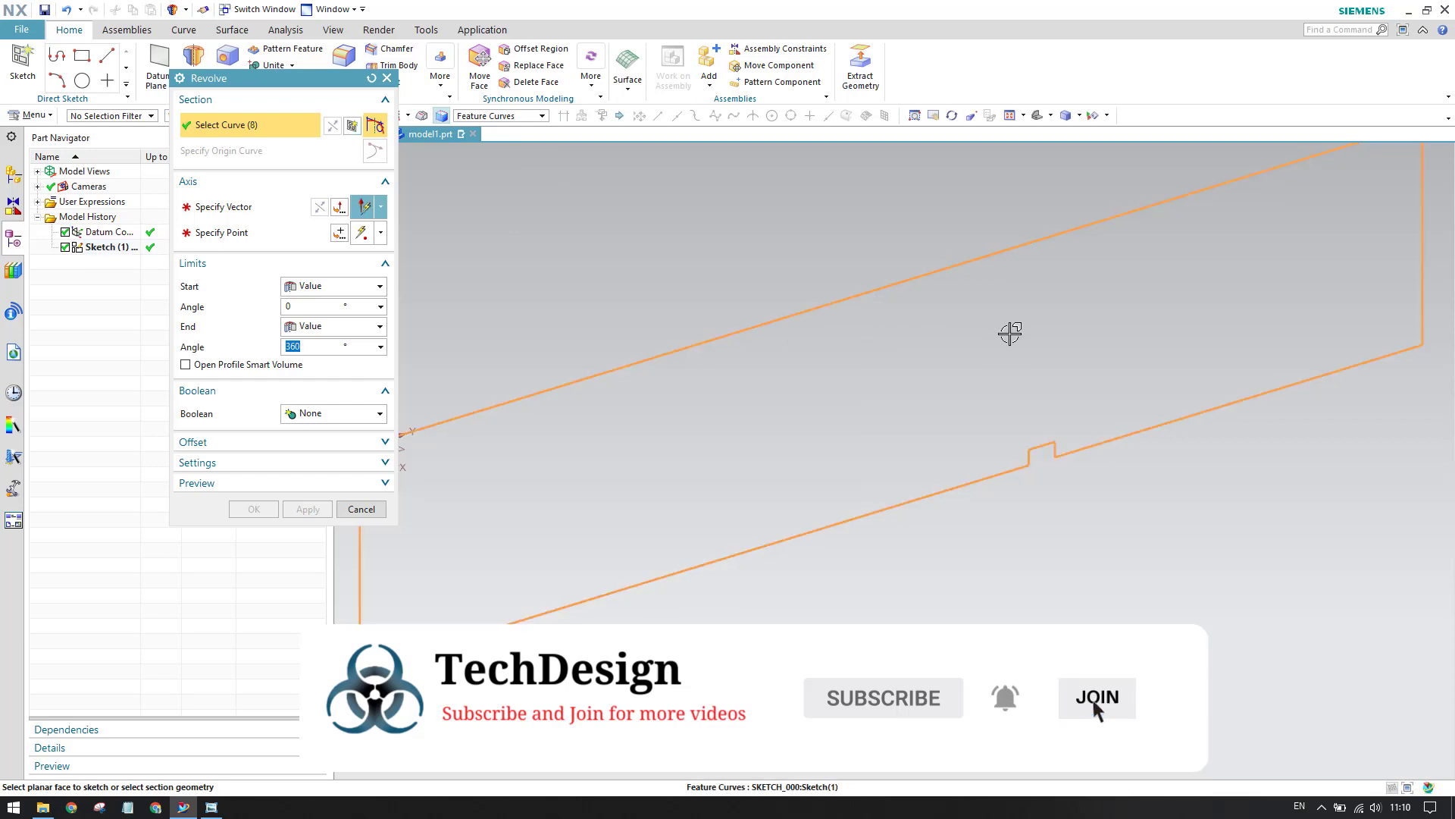
{"action": "scroll", "coordinate": [1010, 333], "scroll_direction": "down", "scroll_amount": 3}
{"action": "left_click", "coordinate": [286, 206]}
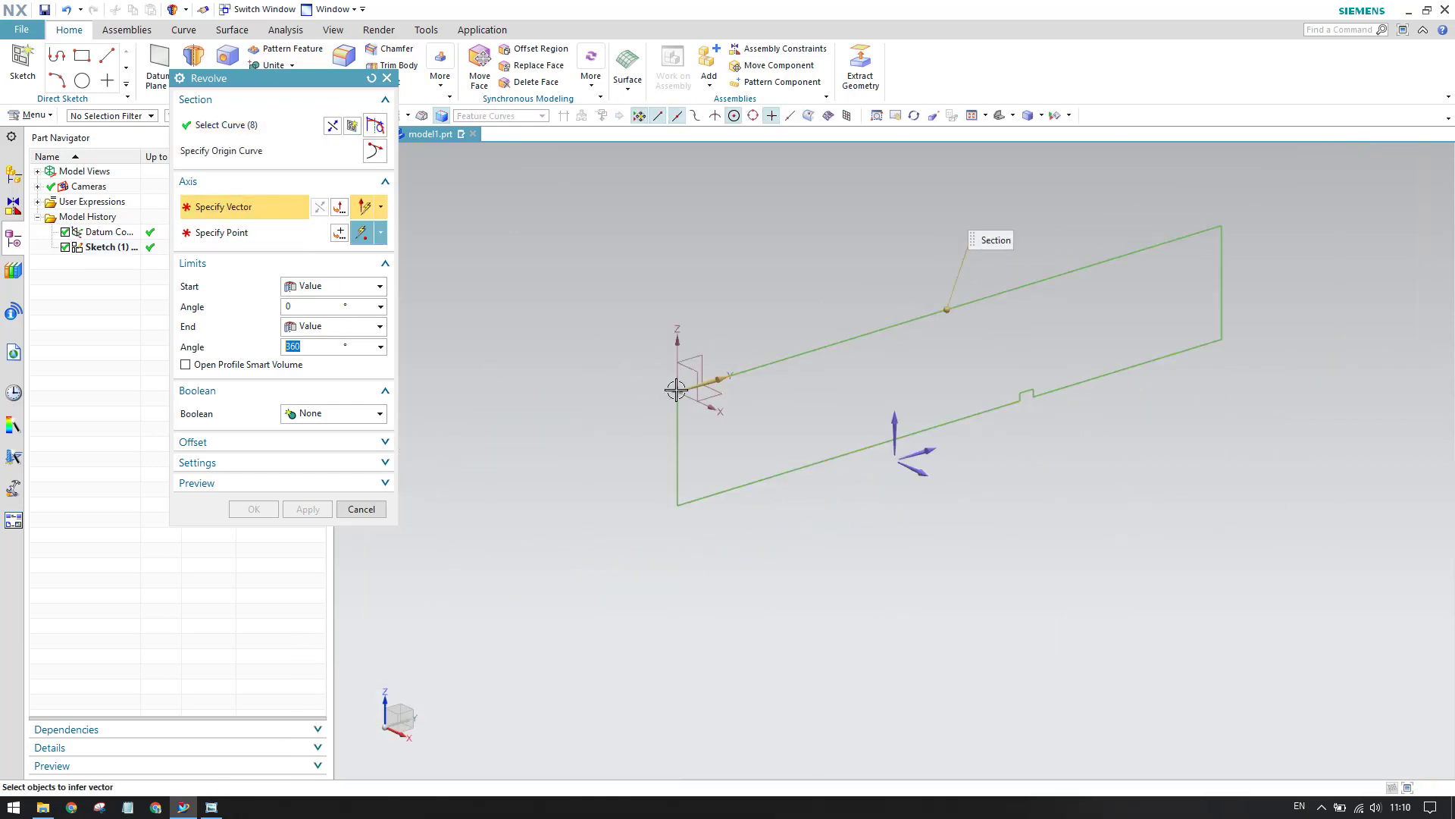
{"action": "left_click", "coordinate": [776, 360]}
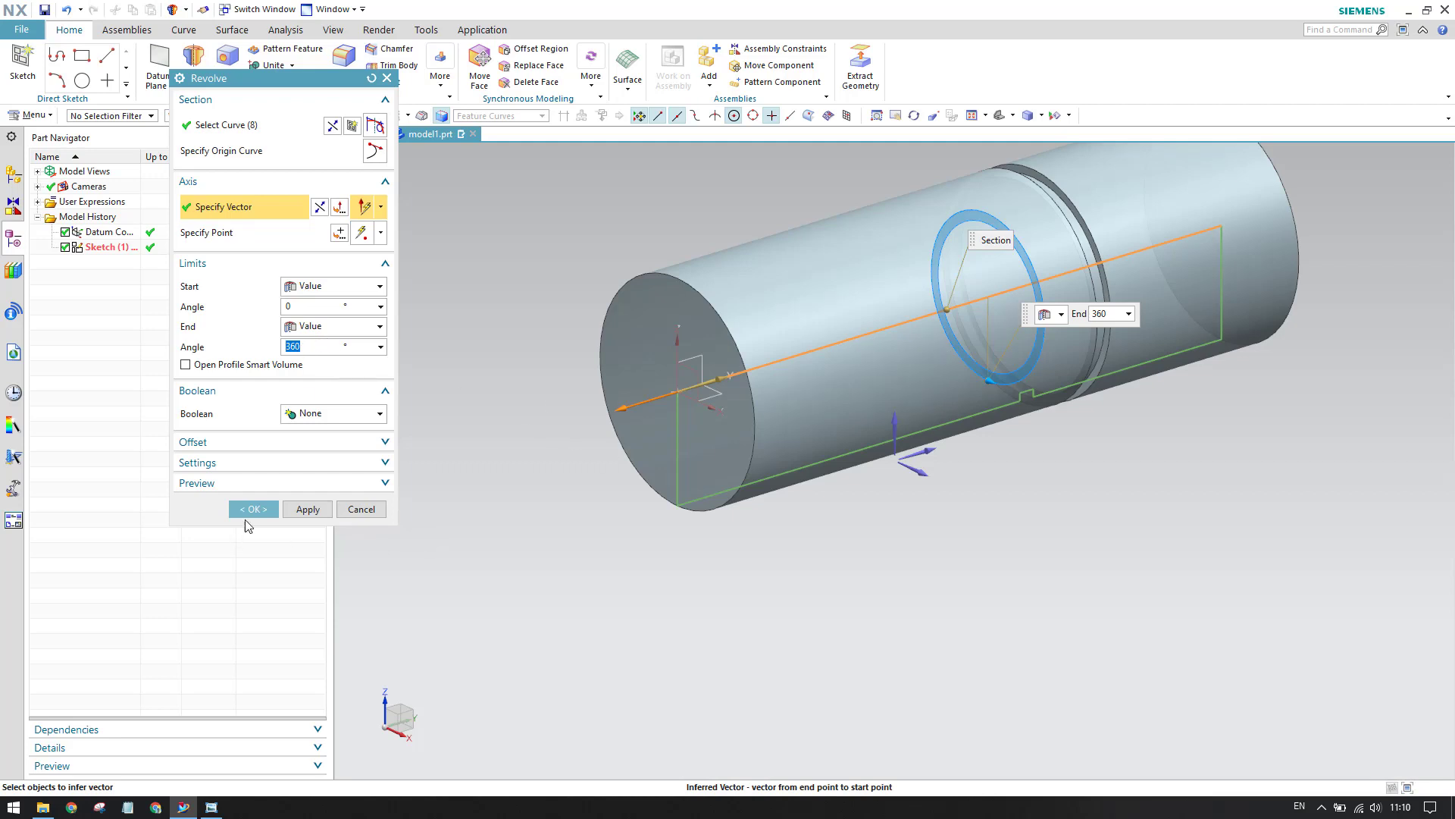
{"action": "left_click", "coordinate": [251, 509]}
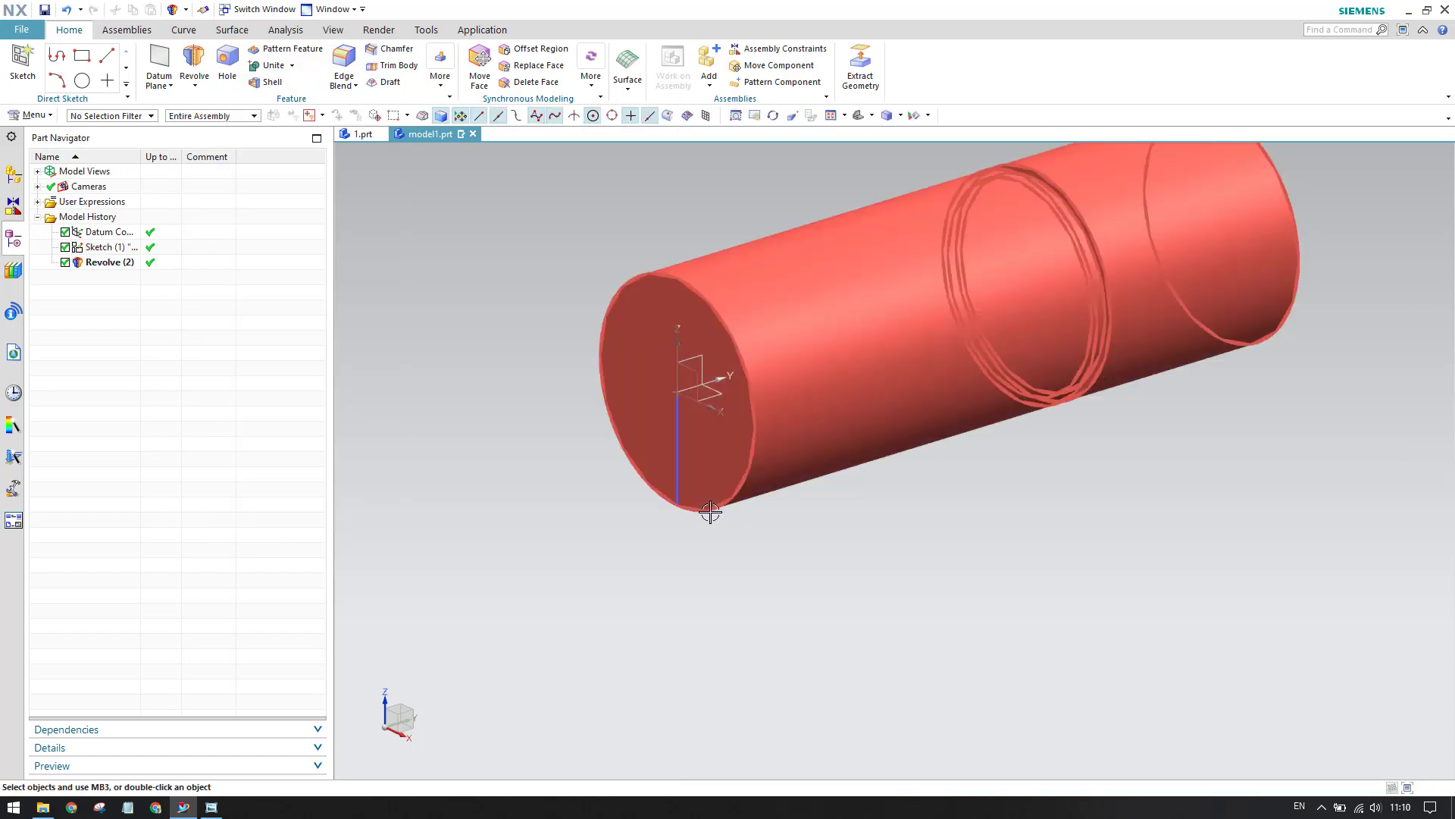
Check the 0.093 x 0.062 neck on the drawing and create a sketch on the YZ plane through the shaft's axis
{"action": "left_click", "coordinate": [211, 806]}
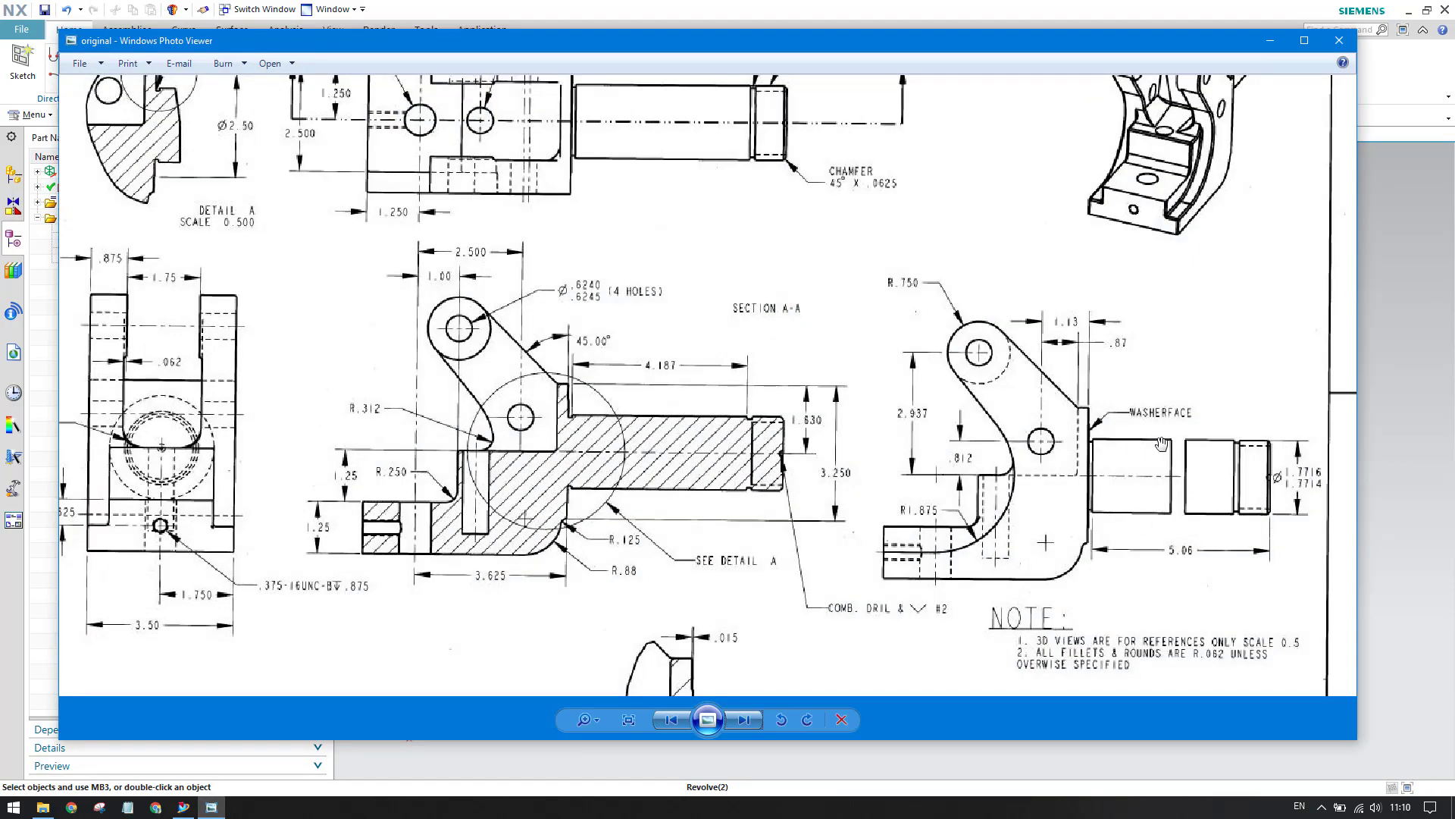
{"action": "scroll", "coordinate": [1166, 446], "scroll_direction": "down", "scroll_amount": 1}
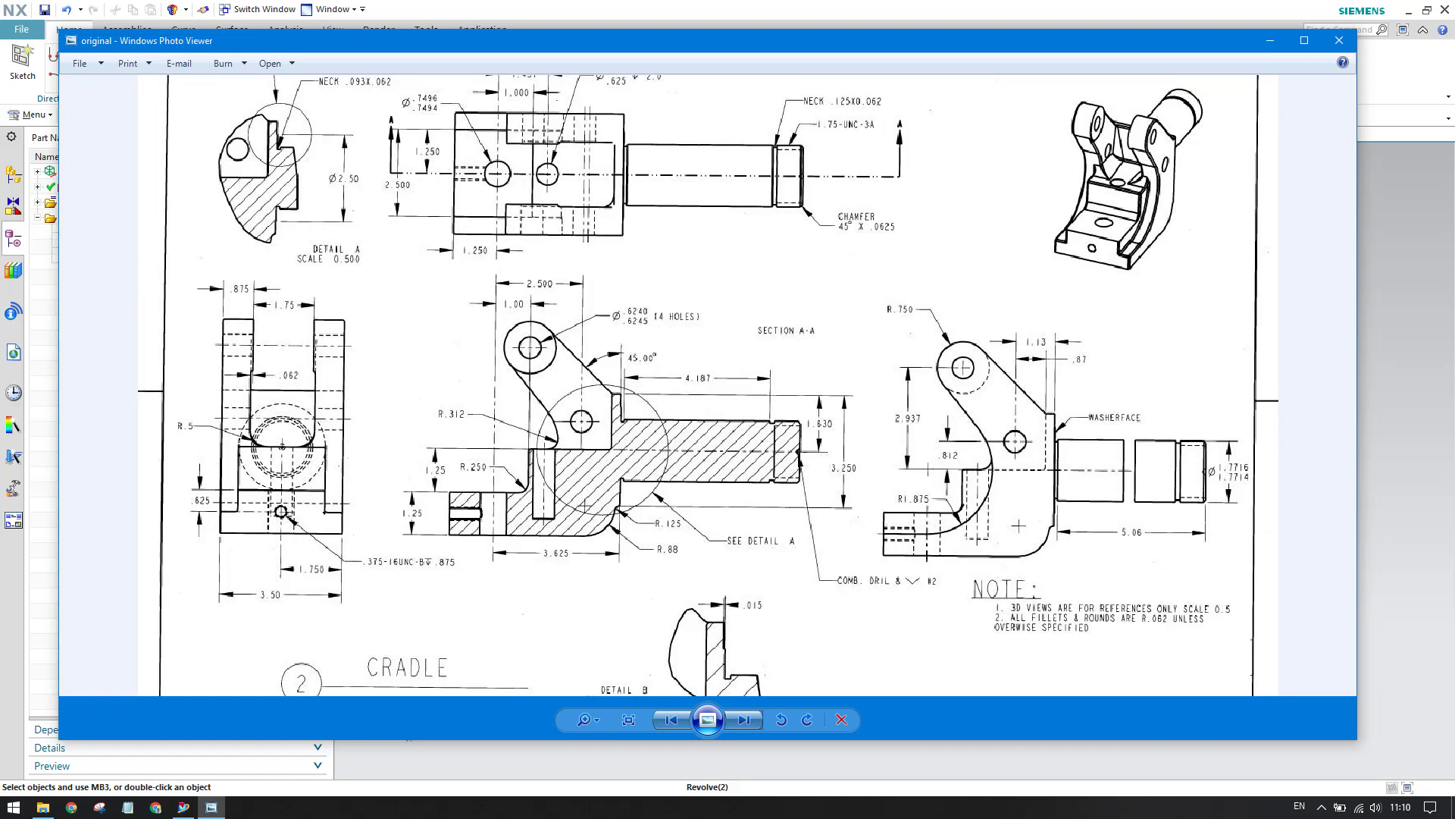
{"action": "key", "text": "alt+Tab"}
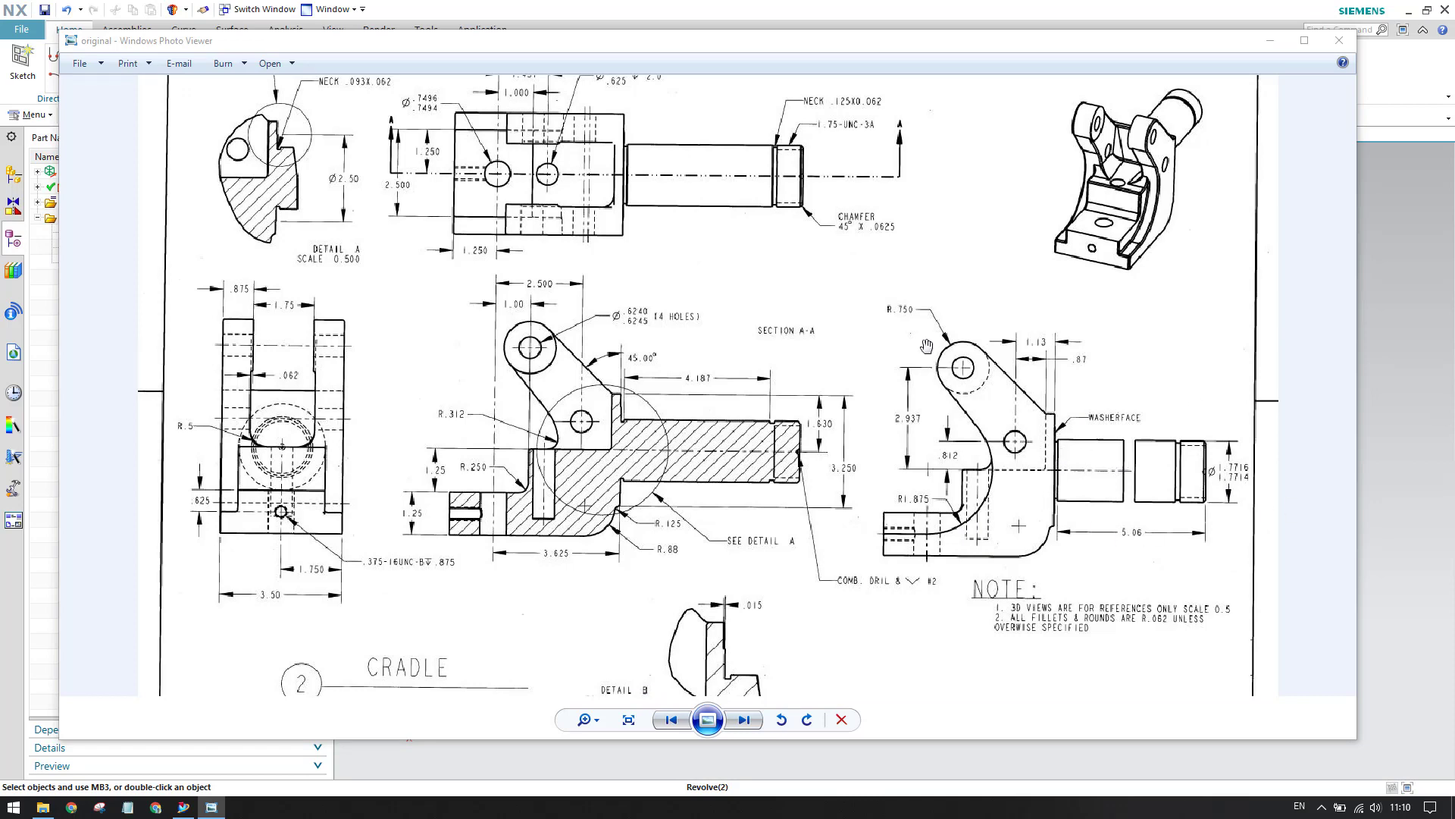
{"action": "left_click", "coordinate": [1369, 189]}
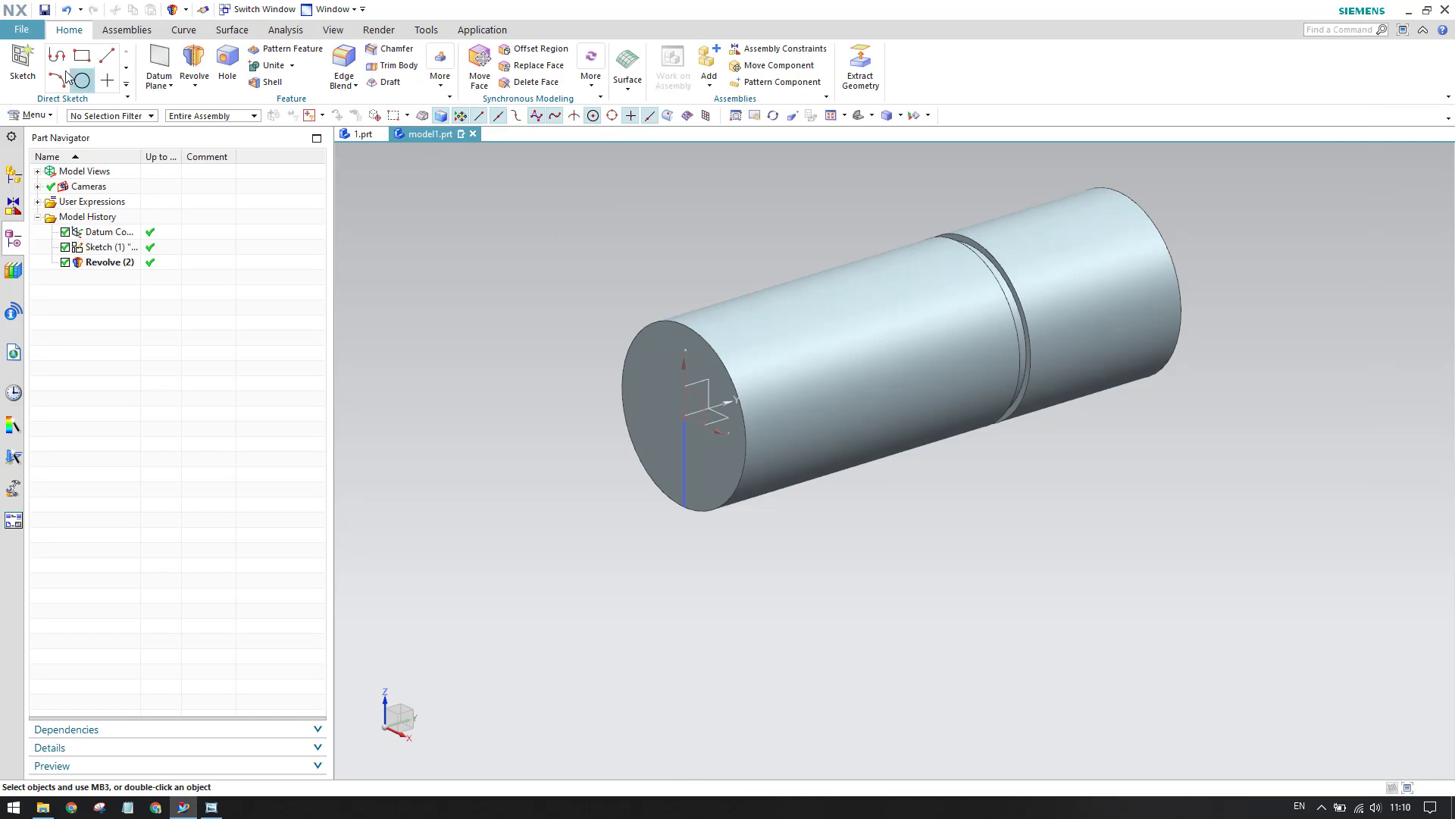
{"action": "left_click", "coordinate": [23, 65]}
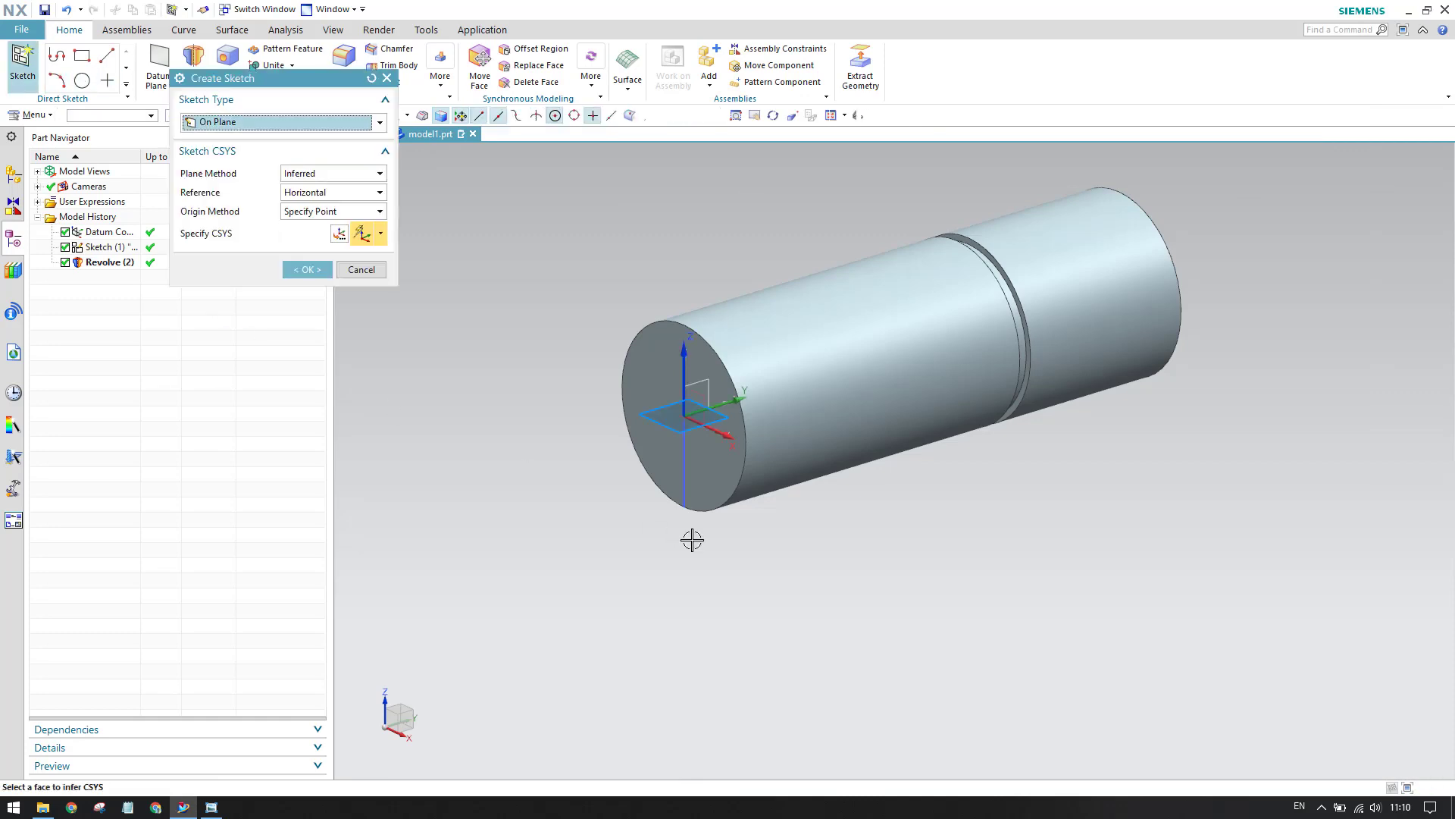
{"action": "left_click", "coordinate": [704, 381]}
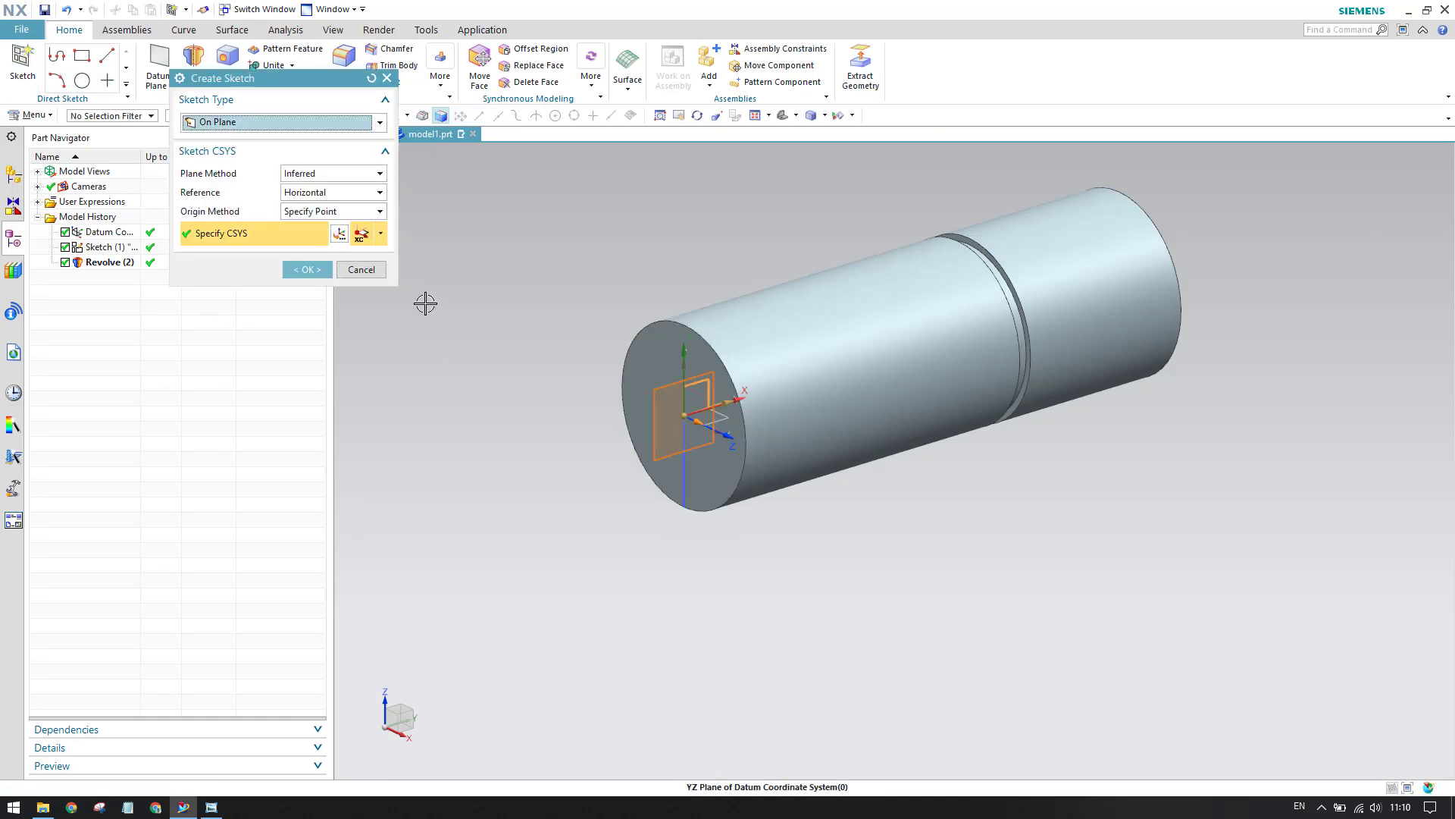
{"action": "left_click", "coordinate": [299, 270]}
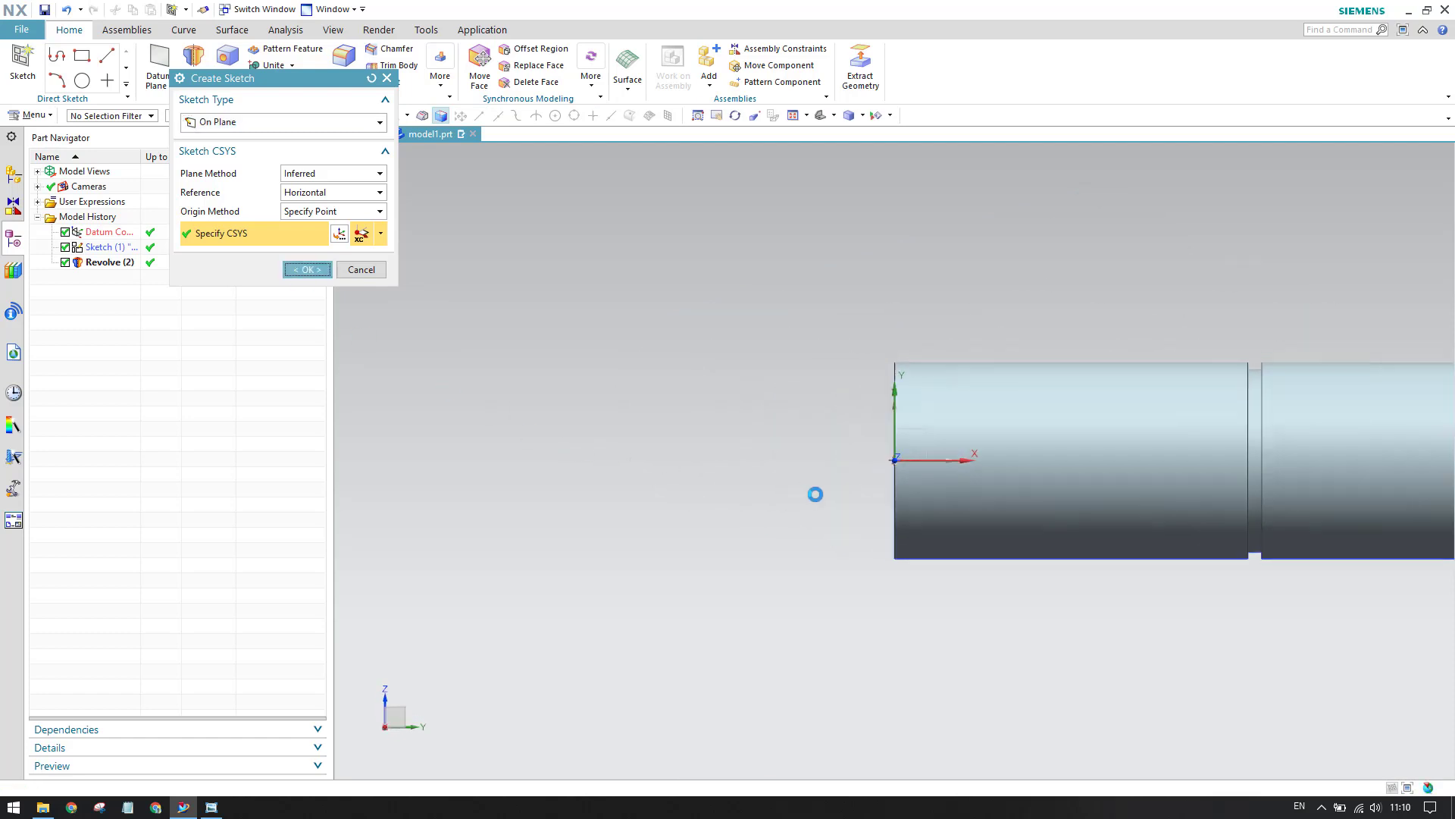
{"action": "scroll", "coordinate": [622, 345], "scroll_direction": "down", "scroll_amount": 3}
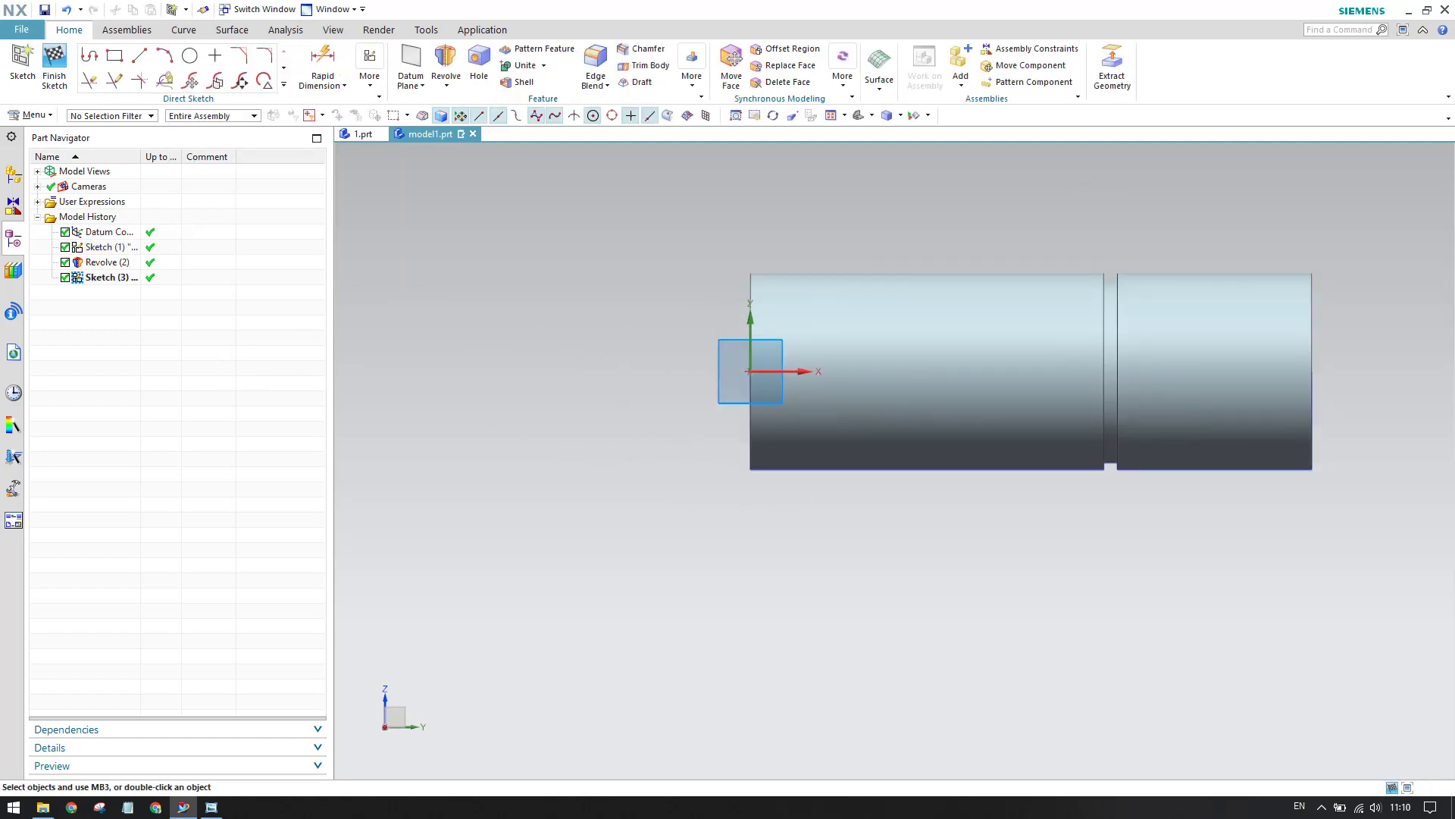
Sketch a narrow rectangle about 0.23 in wide from the sketch origin, extending outward and downward from the shaft's end face
{"action": "left_click", "coordinate": [115, 55]}
{"action": "scroll", "coordinate": [723, 377], "scroll_direction": "up", "scroll_amount": 2}
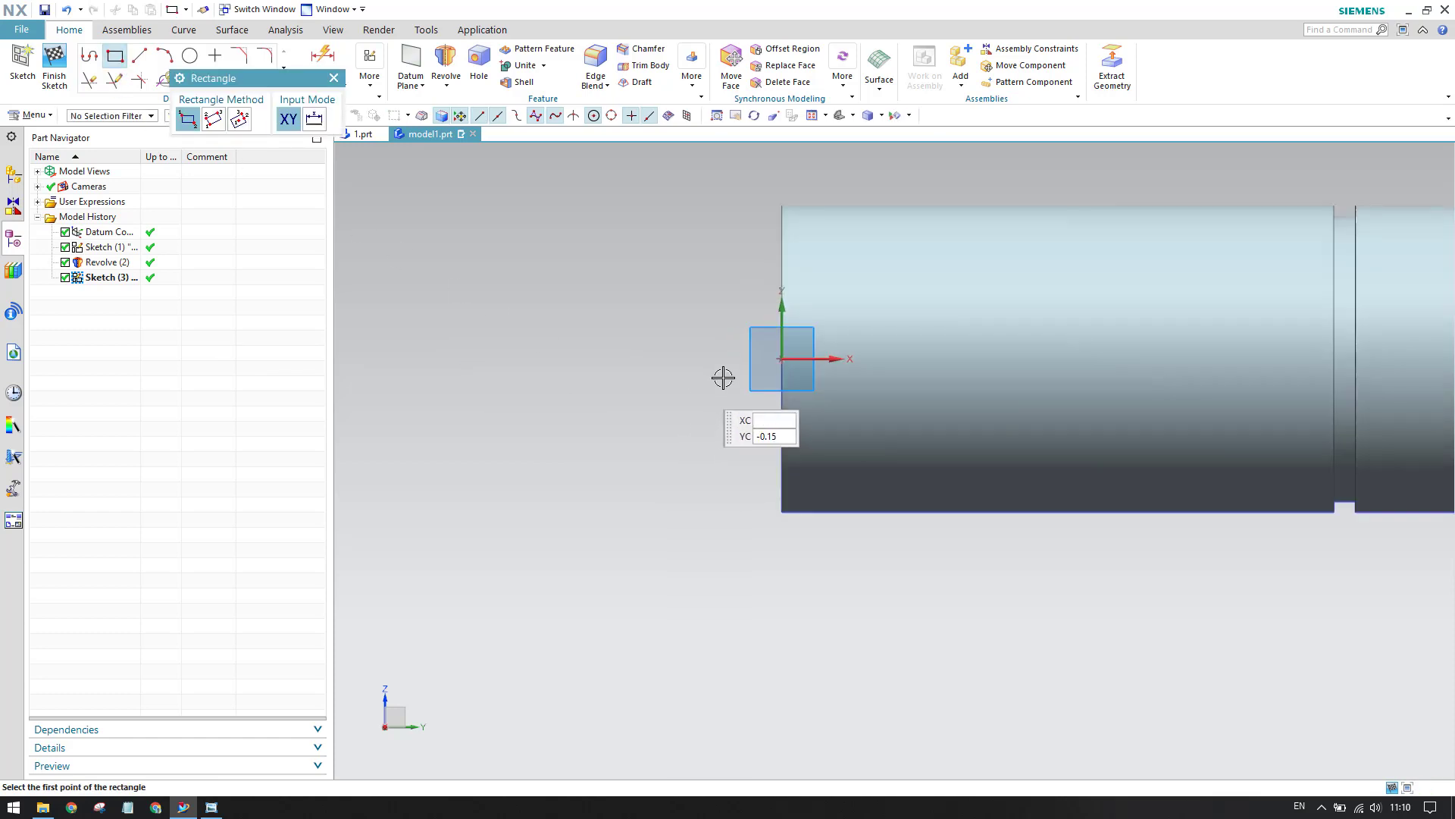
{"action": "left_click", "coordinate": [783, 358]}
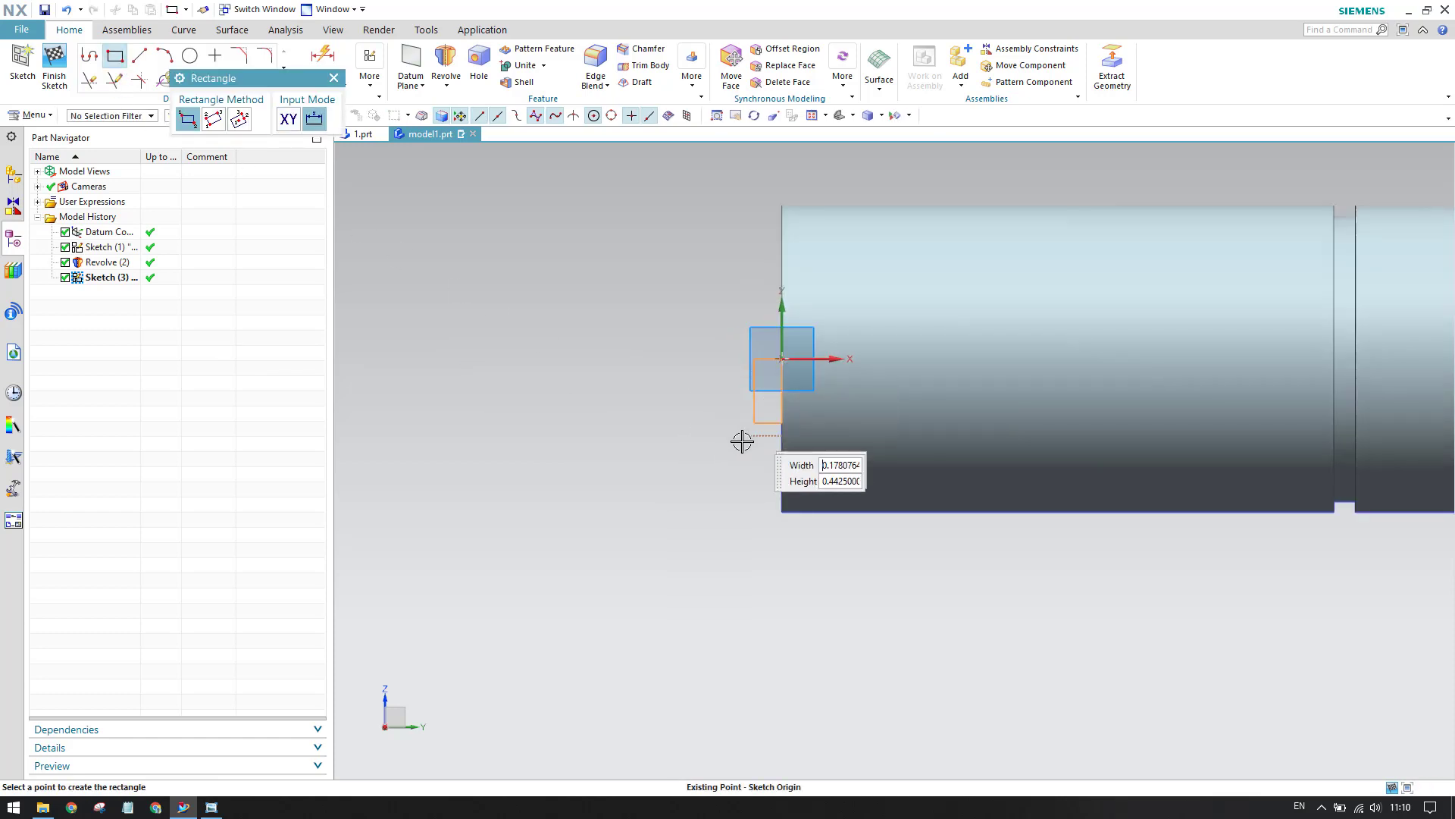
{"action": "left_click", "coordinate": [743, 486]}
{"action": "key", "text": "Escape"}
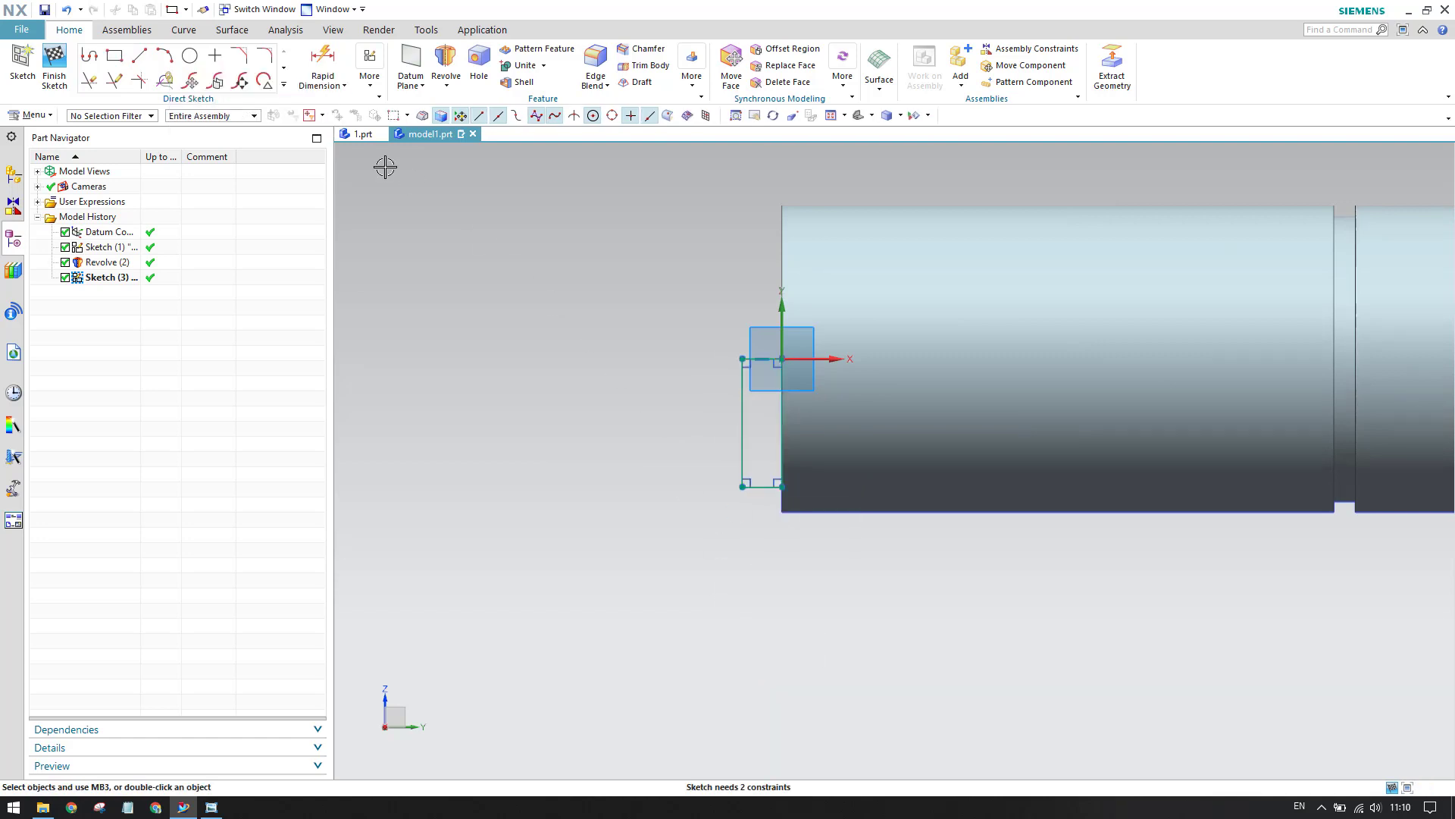
Dimension the narrow rectangle's width and set it to 0.093 in
{"action": "key", "text": "d"}
{"action": "scroll", "coordinate": [582, 370], "scroll_direction": "down", "scroll_amount": 1}
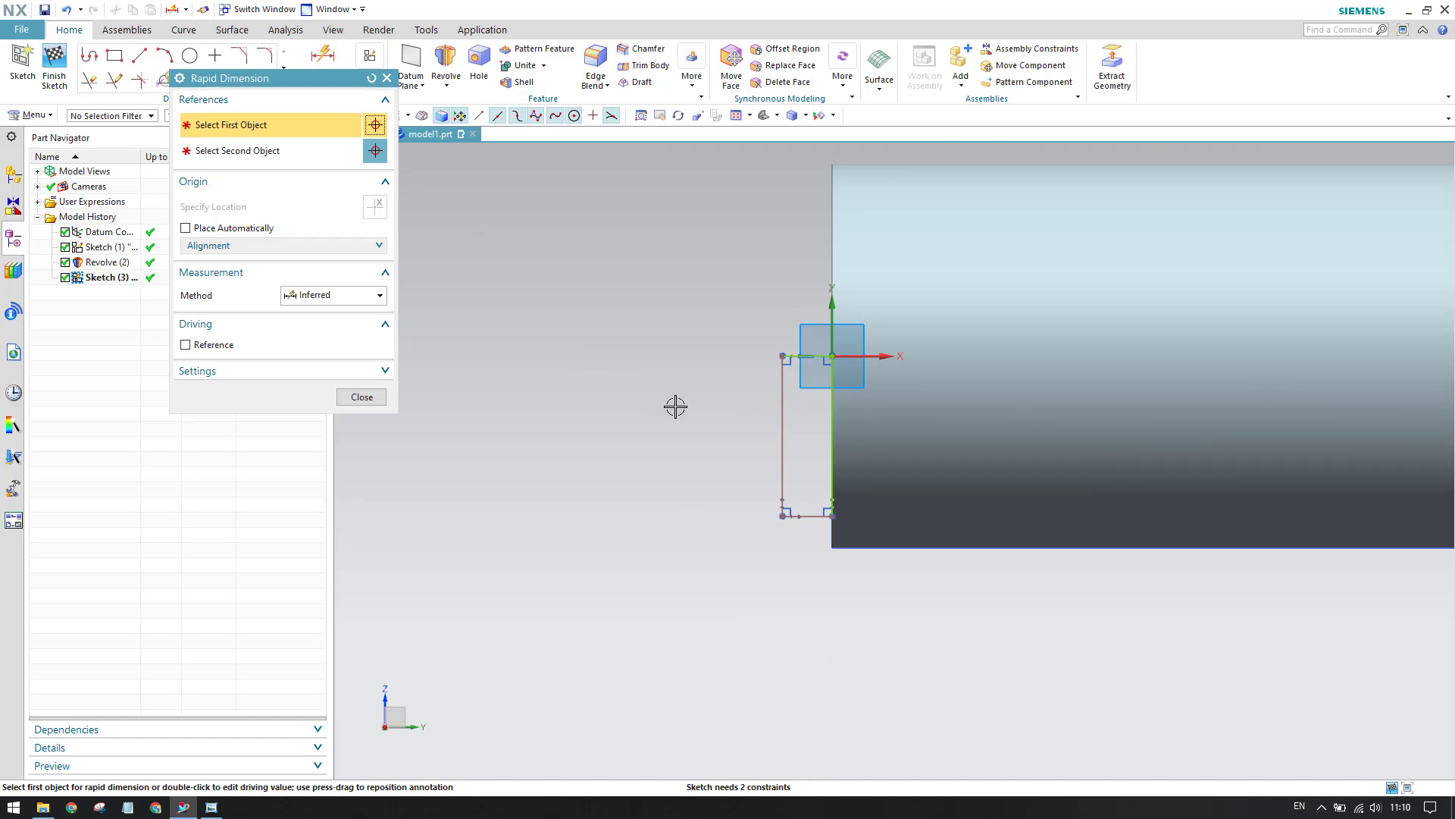
{"action": "left_click", "coordinate": [782, 437]}
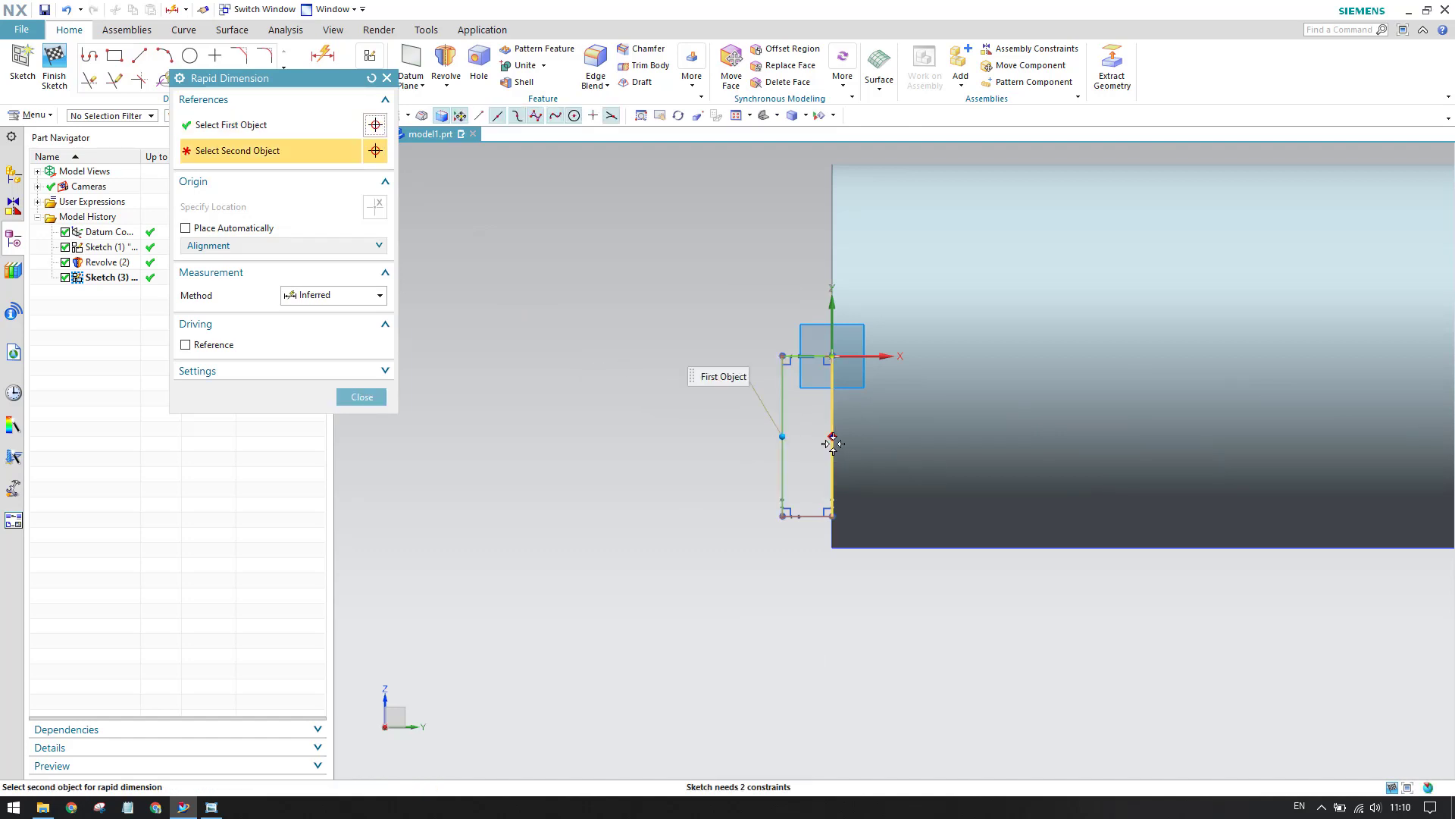
{"action": "left_click", "coordinate": [831, 445]}
{"action": "left_click", "coordinate": [871, 629]}
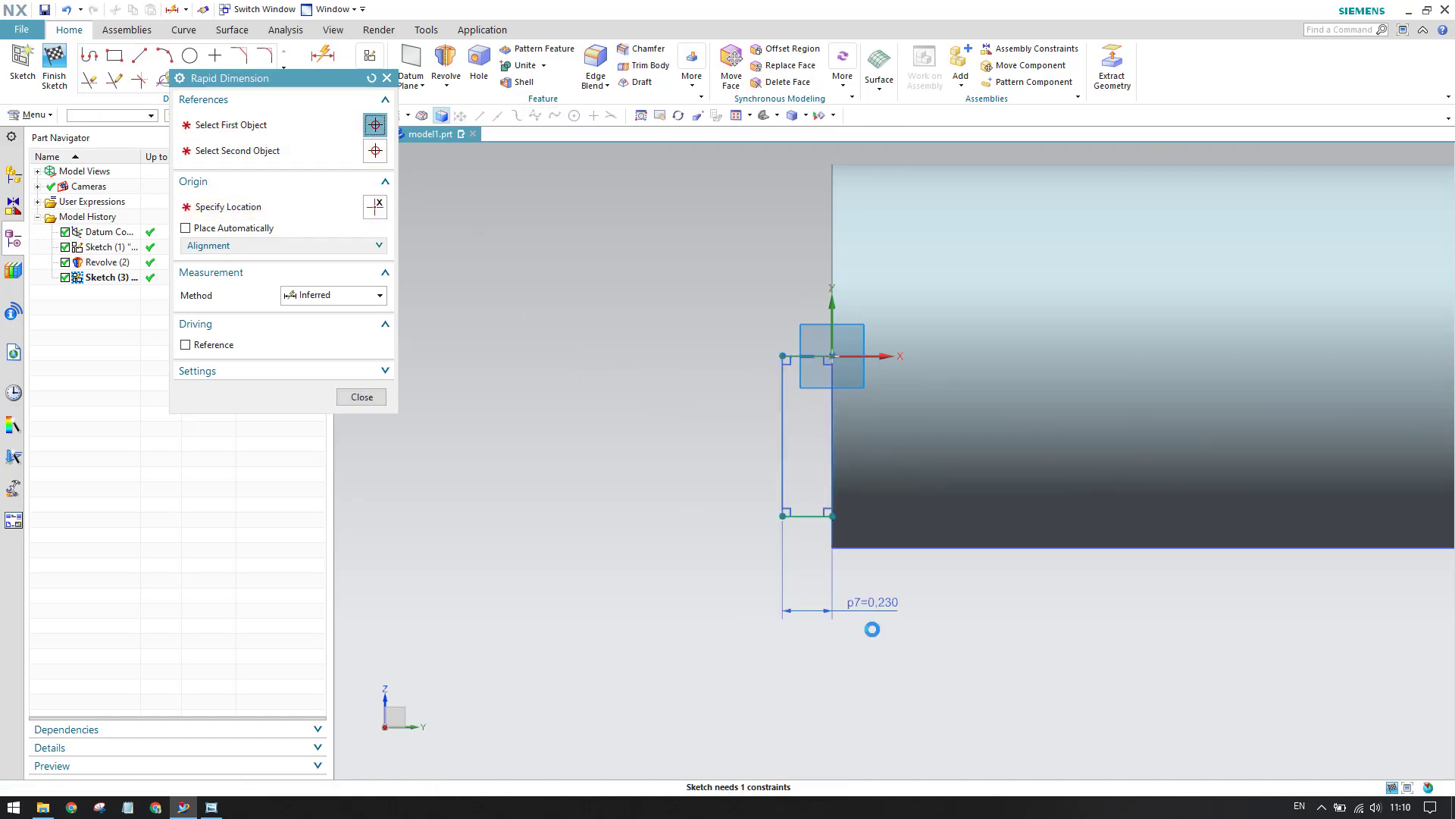
{"action": "type", "text": "0.093"}
{"action": "key", "text": "Return"}
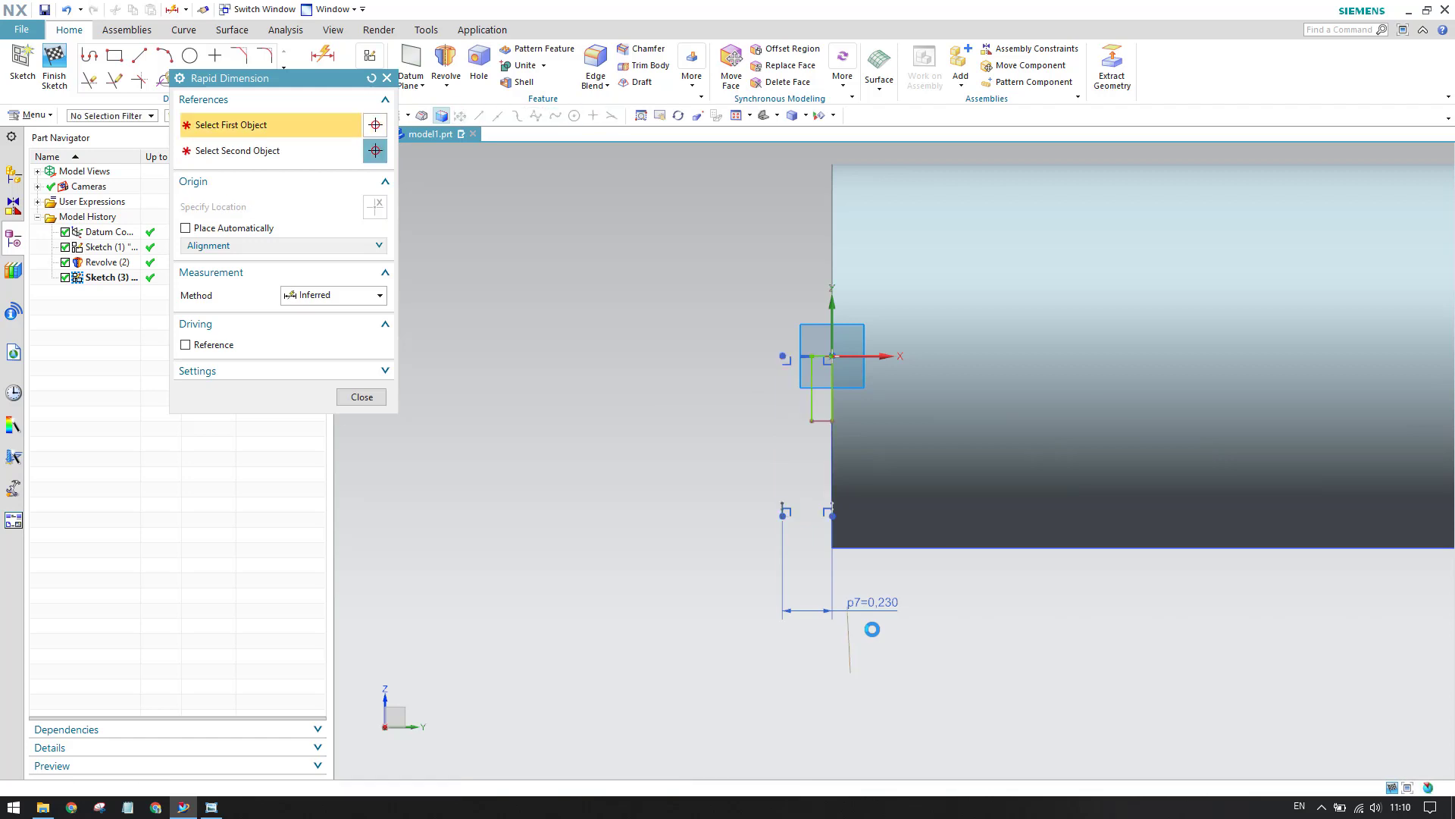
{"action": "left_click", "coordinate": [361, 397]}
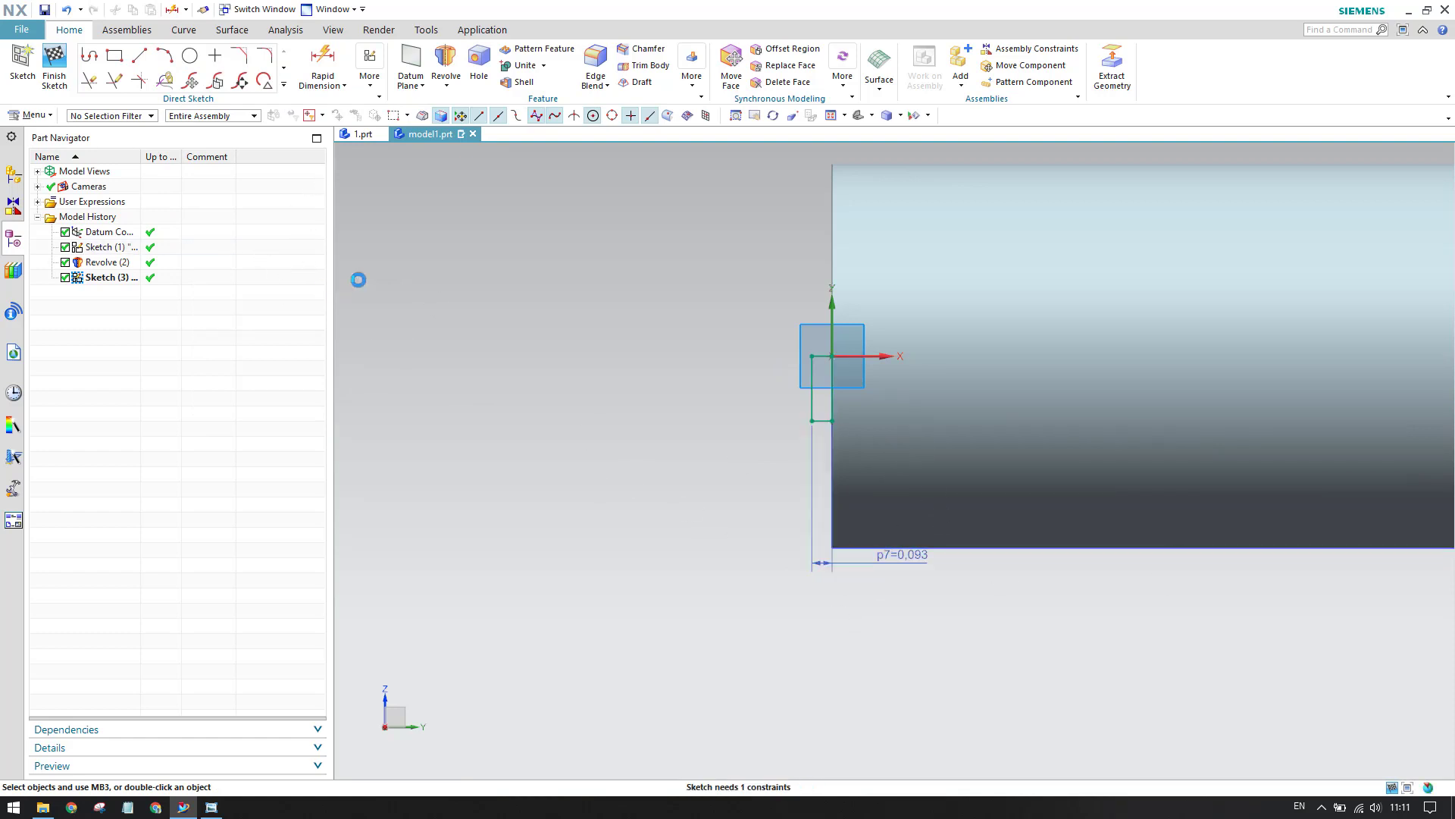
Dimension the rectangle's outer lower corner 0.062 in from the shaft's lower edge, and finish the sketch
{"action": "key", "text": "d"}
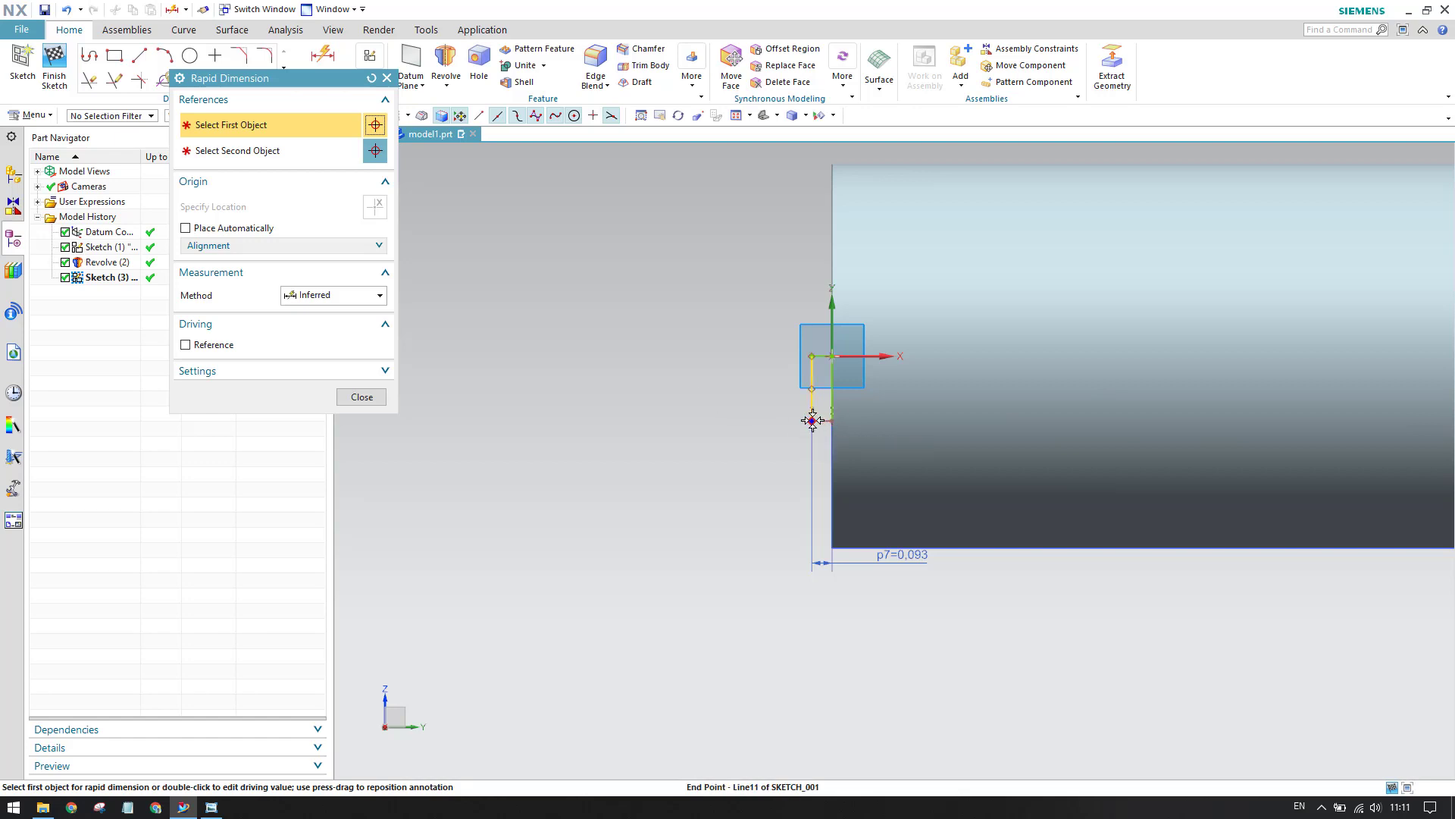
{"action": "left_click", "coordinate": [814, 419]}
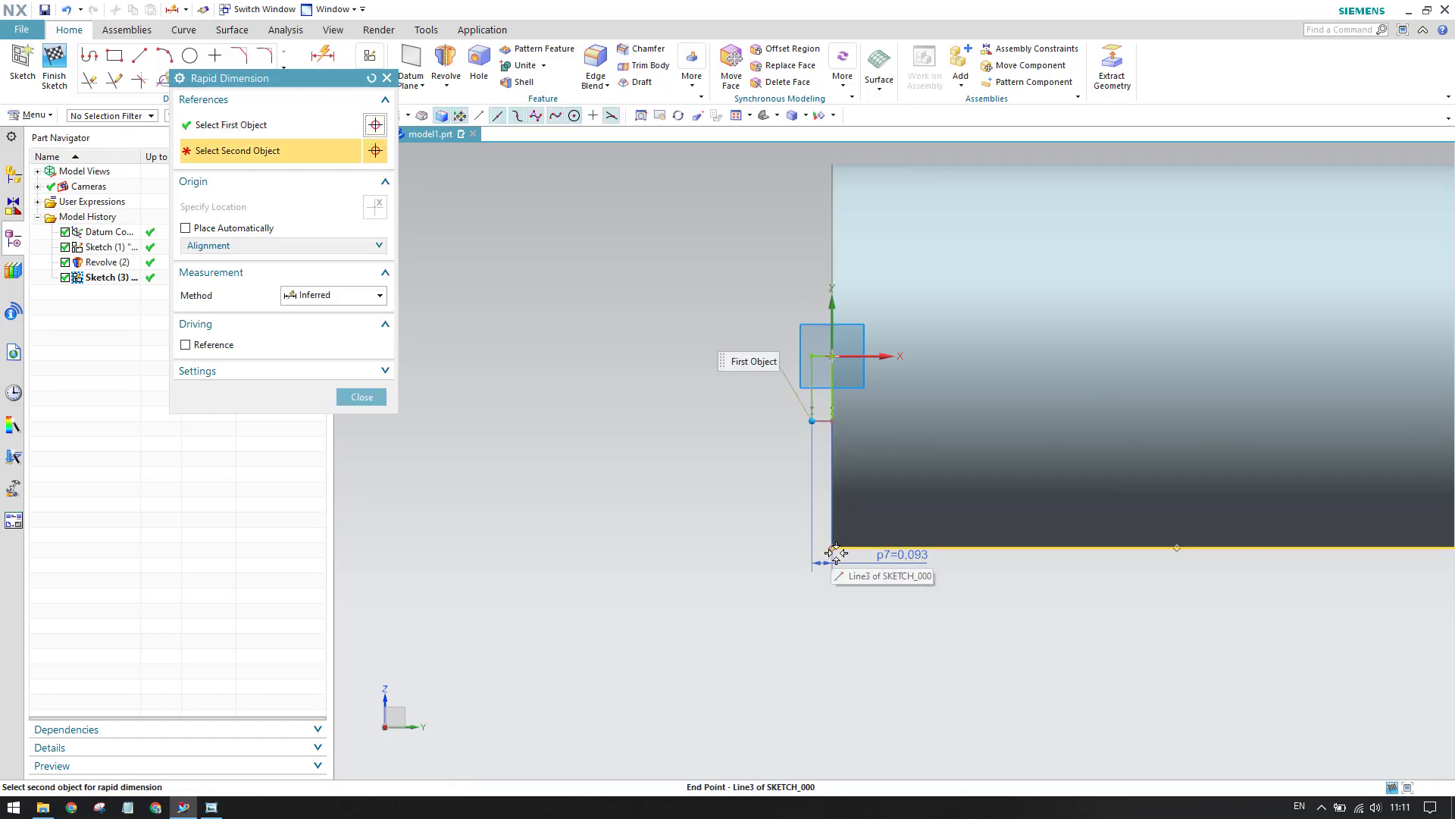
{"action": "left_click", "coordinate": [832, 546]}
{"action": "left_click", "coordinate": [711, 520]}
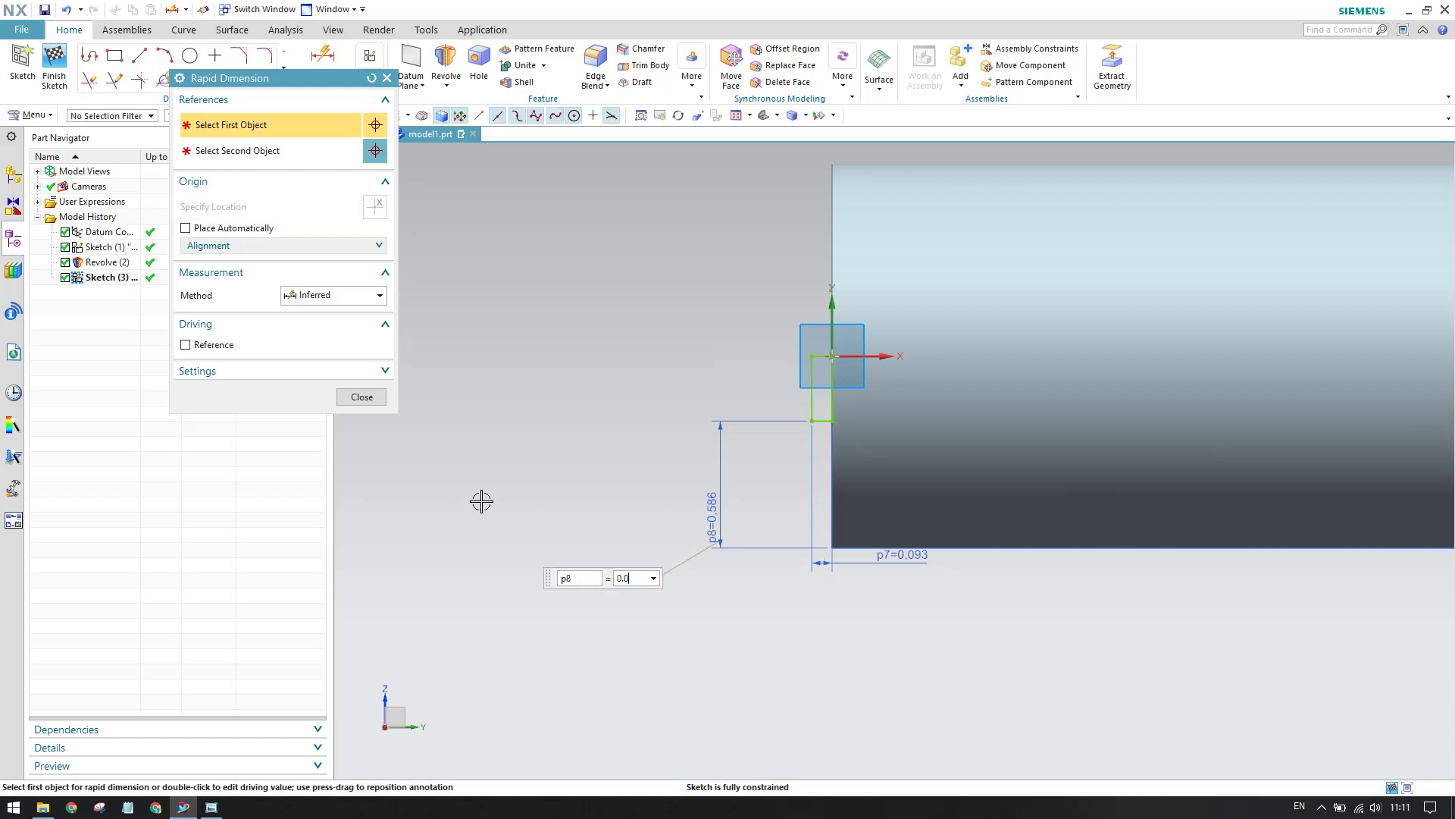
{"action": "type", "text": "0.062"}
{"action": "key", "text": "Return"}
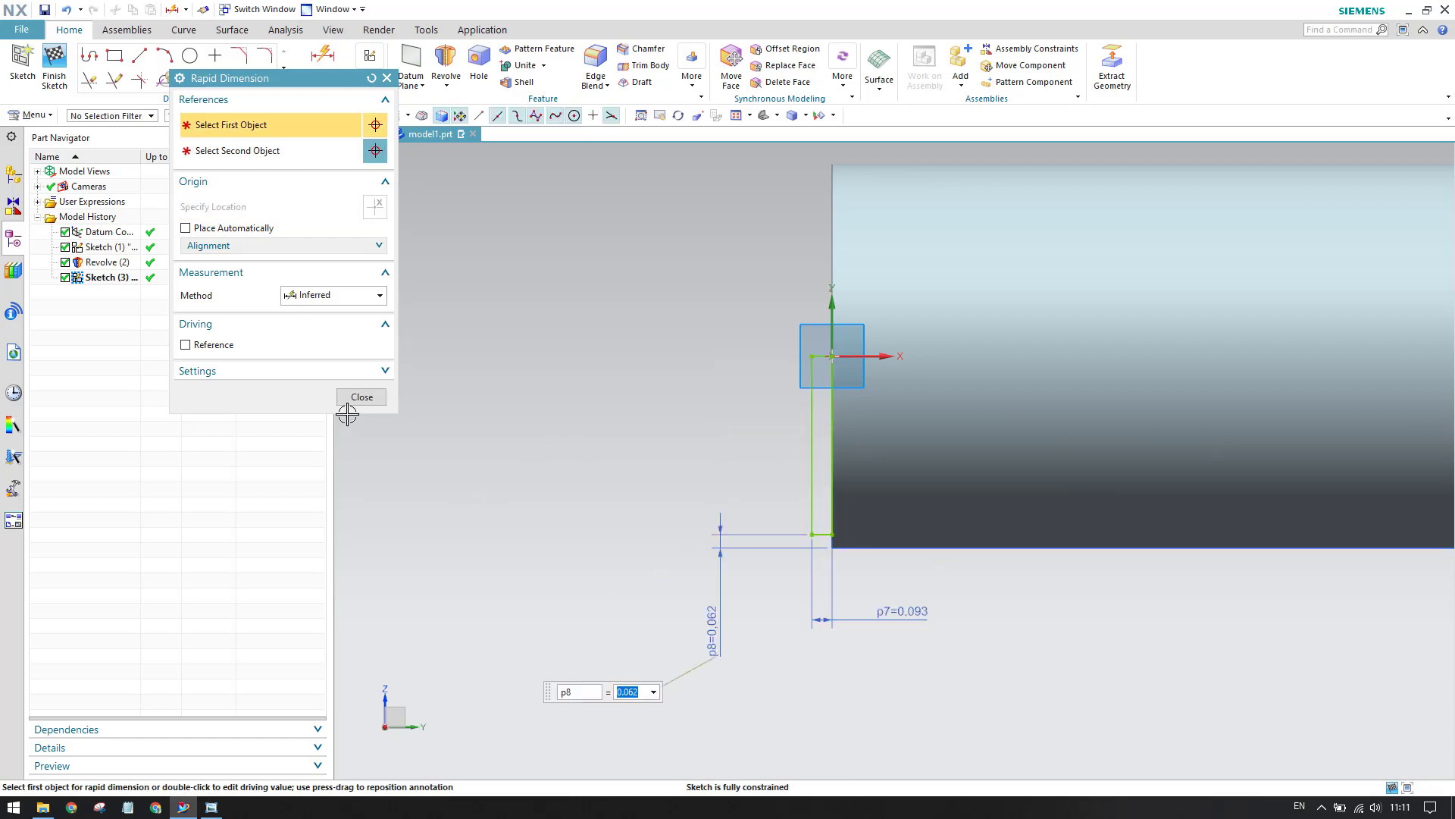
{"action": "left_click", "coordinate": [361, 396]}
{"action": "scroll", "coordinate": [811, 418], "scroll_direction": "up", "scroll_amount": 1}
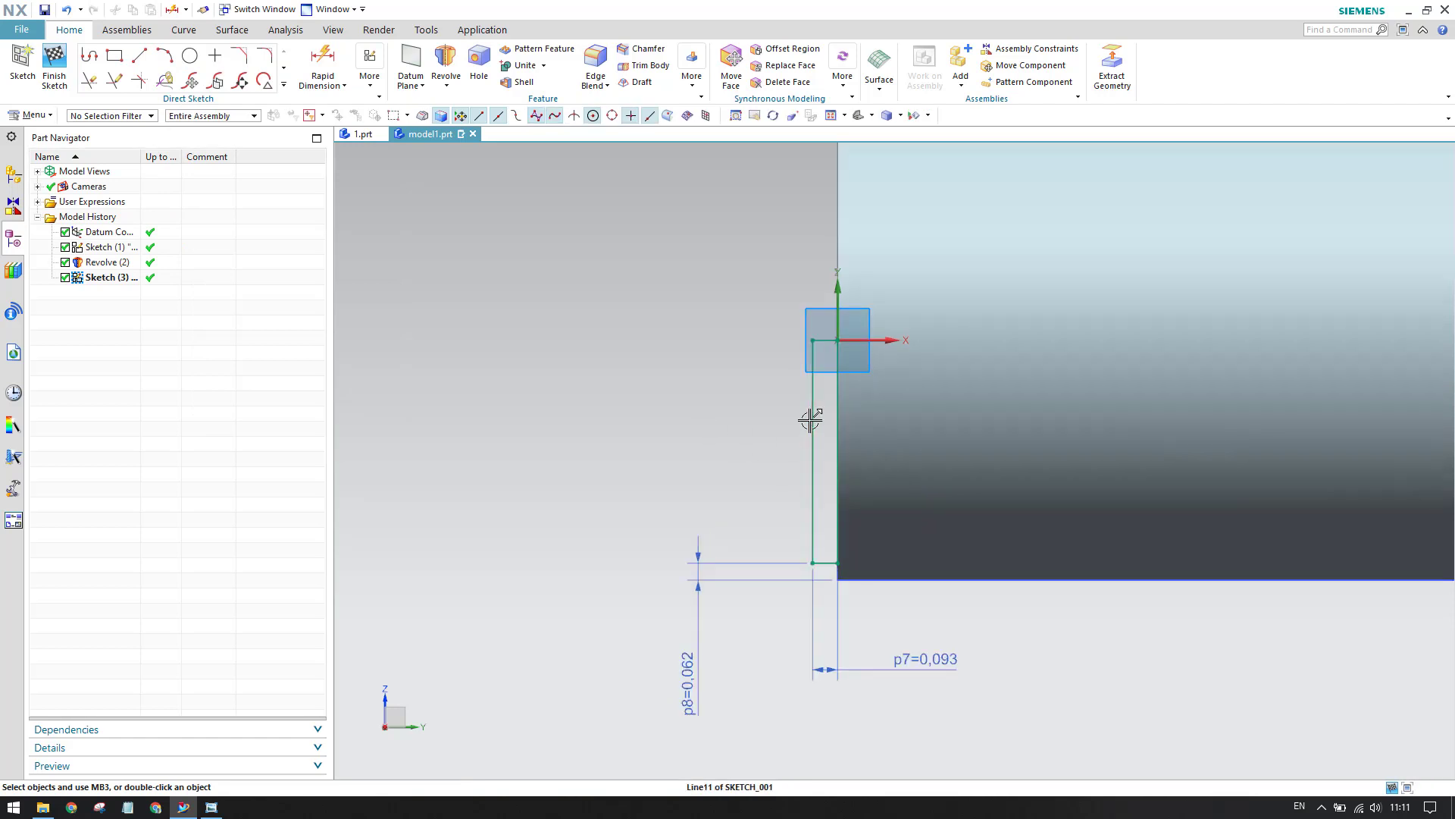
{"action": "scroll", "coordinate": [741, 487], "scroll_direction": "down", "scroll_amount": 1}
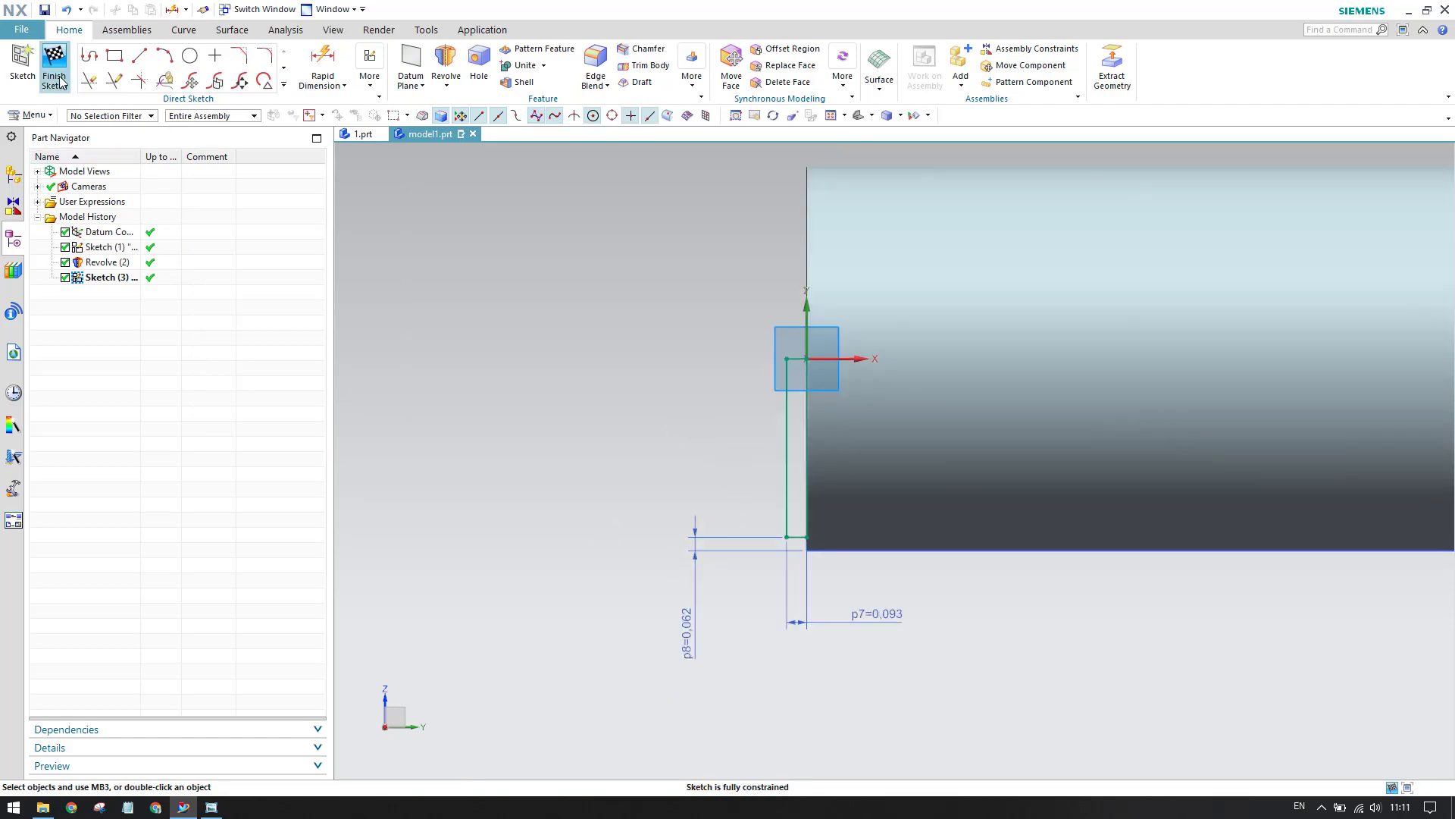
{"action": "left_click", "coordinate": [54, 66]}
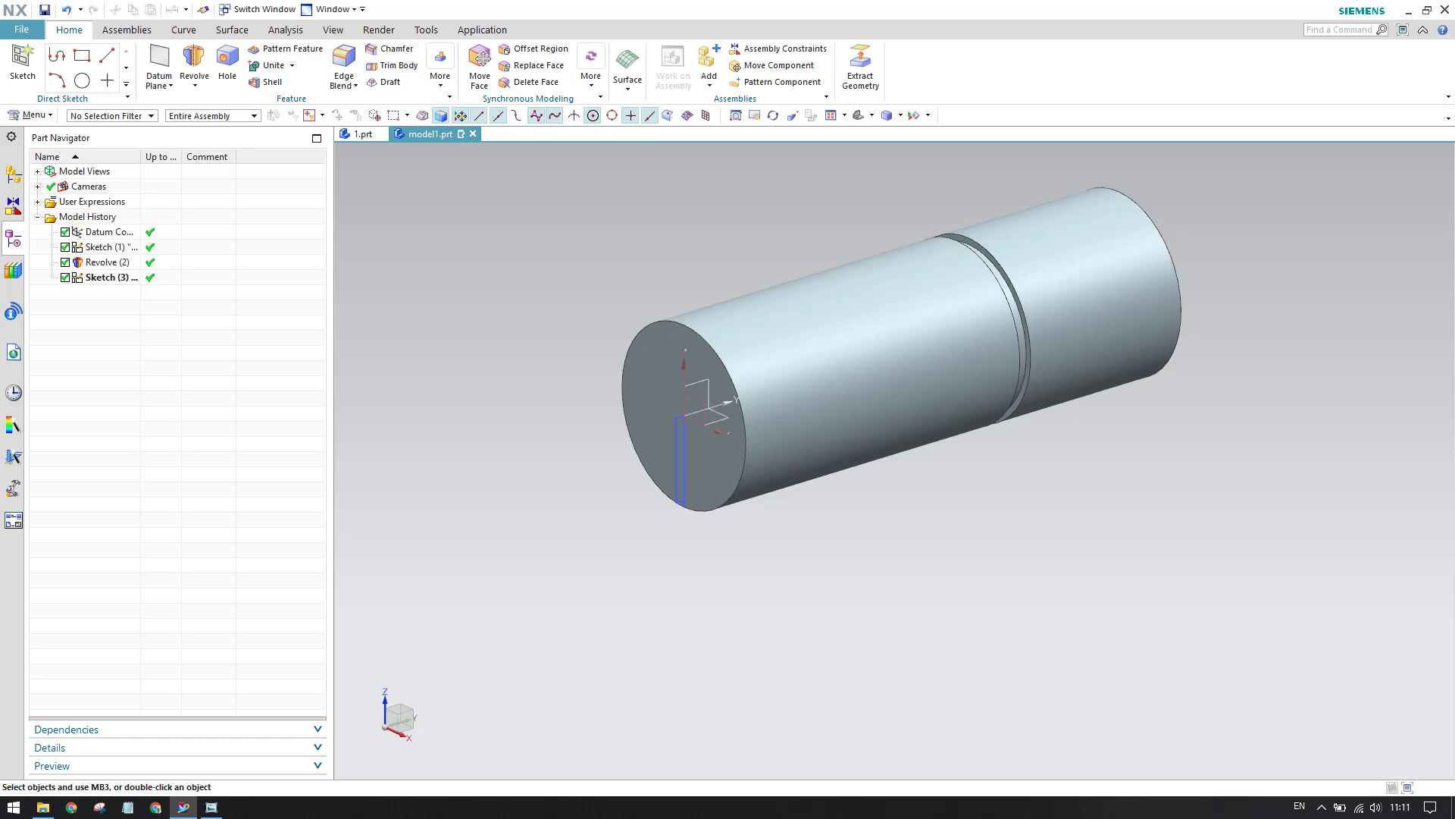
Revolve the 0.093 in wide neck rectangle through 360° about the Y direction, through its inner corner on the shaft's axis
{"action": "left_click", "coordinate": [194, 62]}
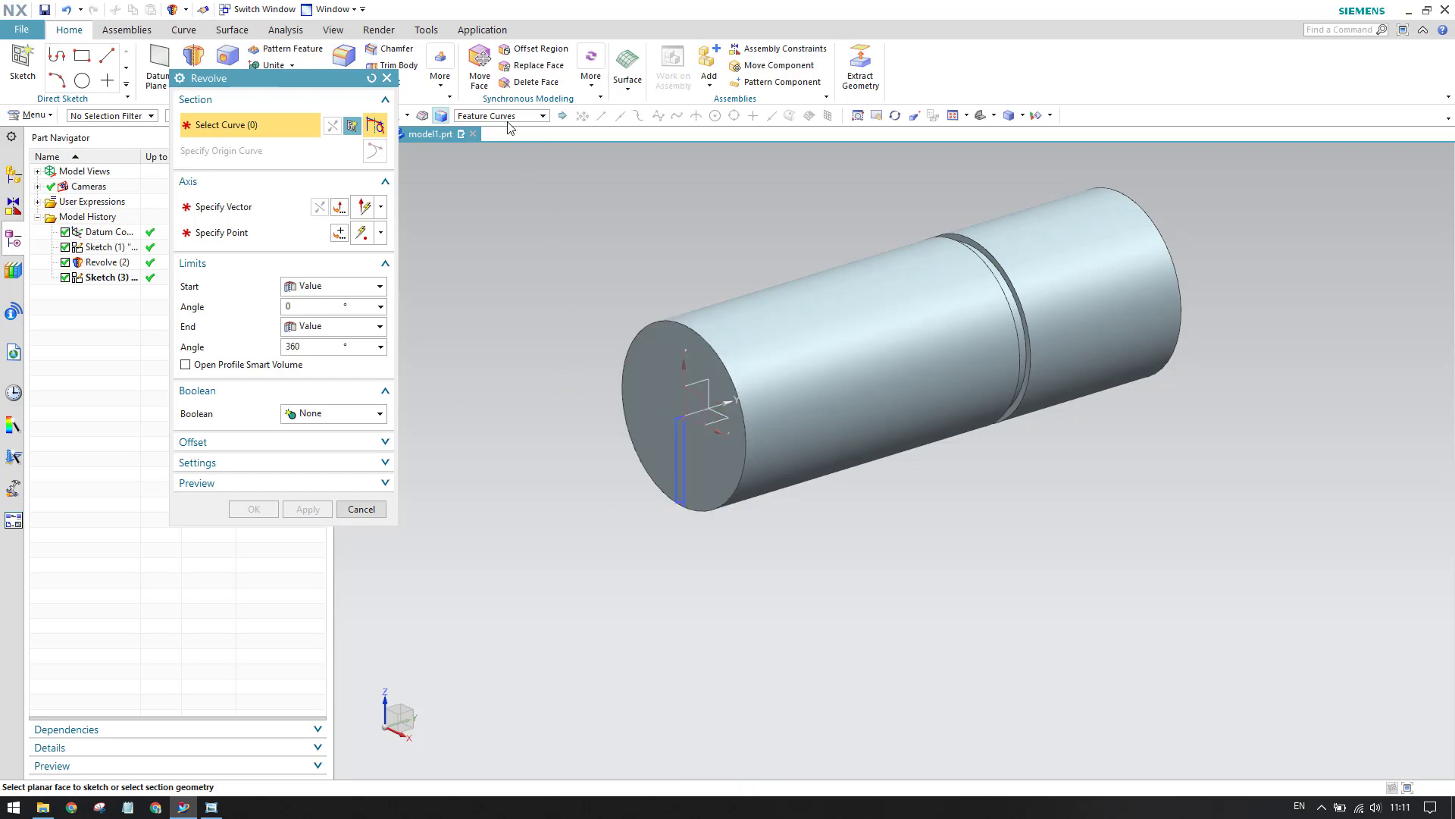
{"action": "left_click", "coordinate": [146, 279]}
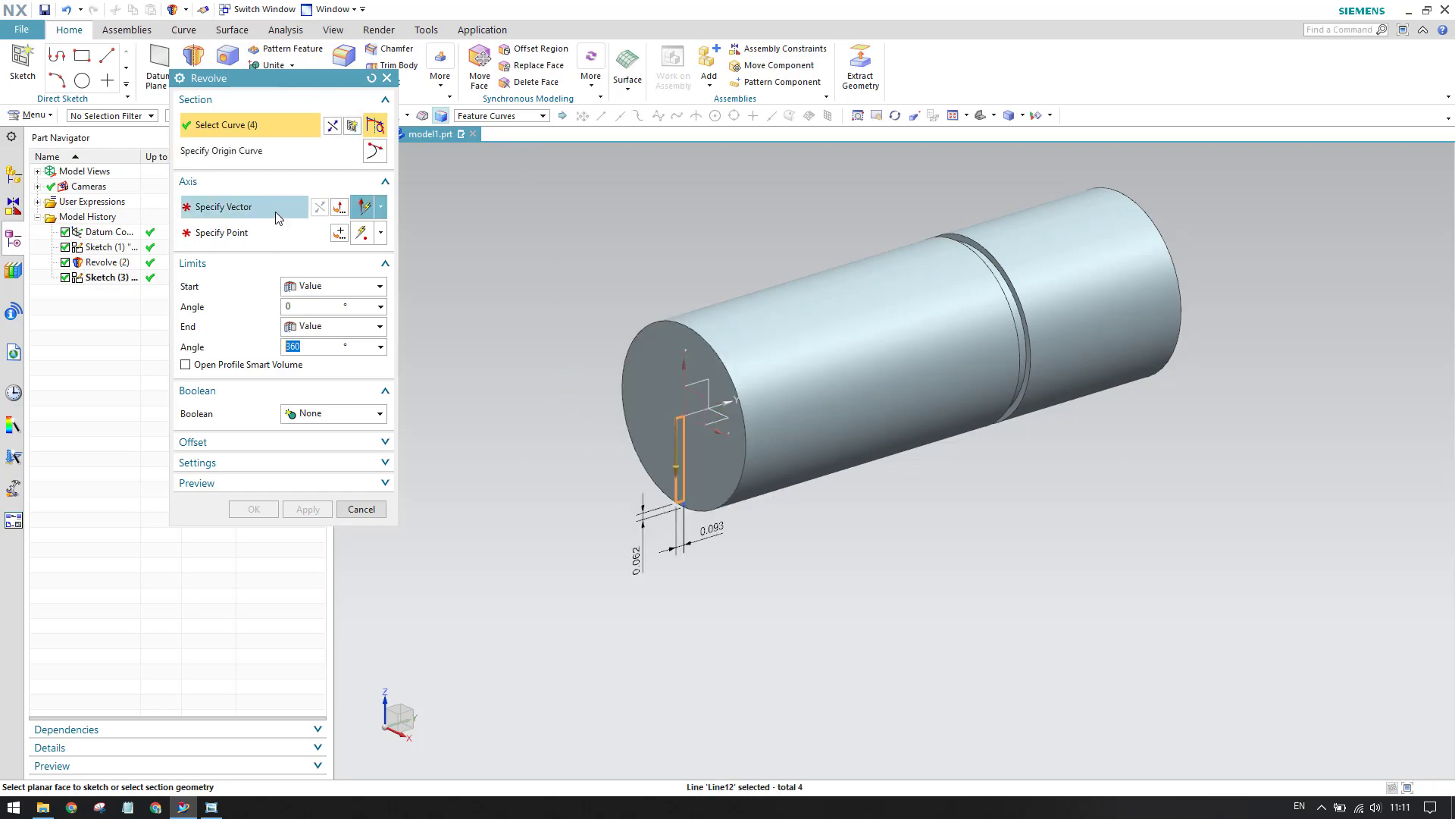
{"action": "left_click", "coordinate": [934, 450]}
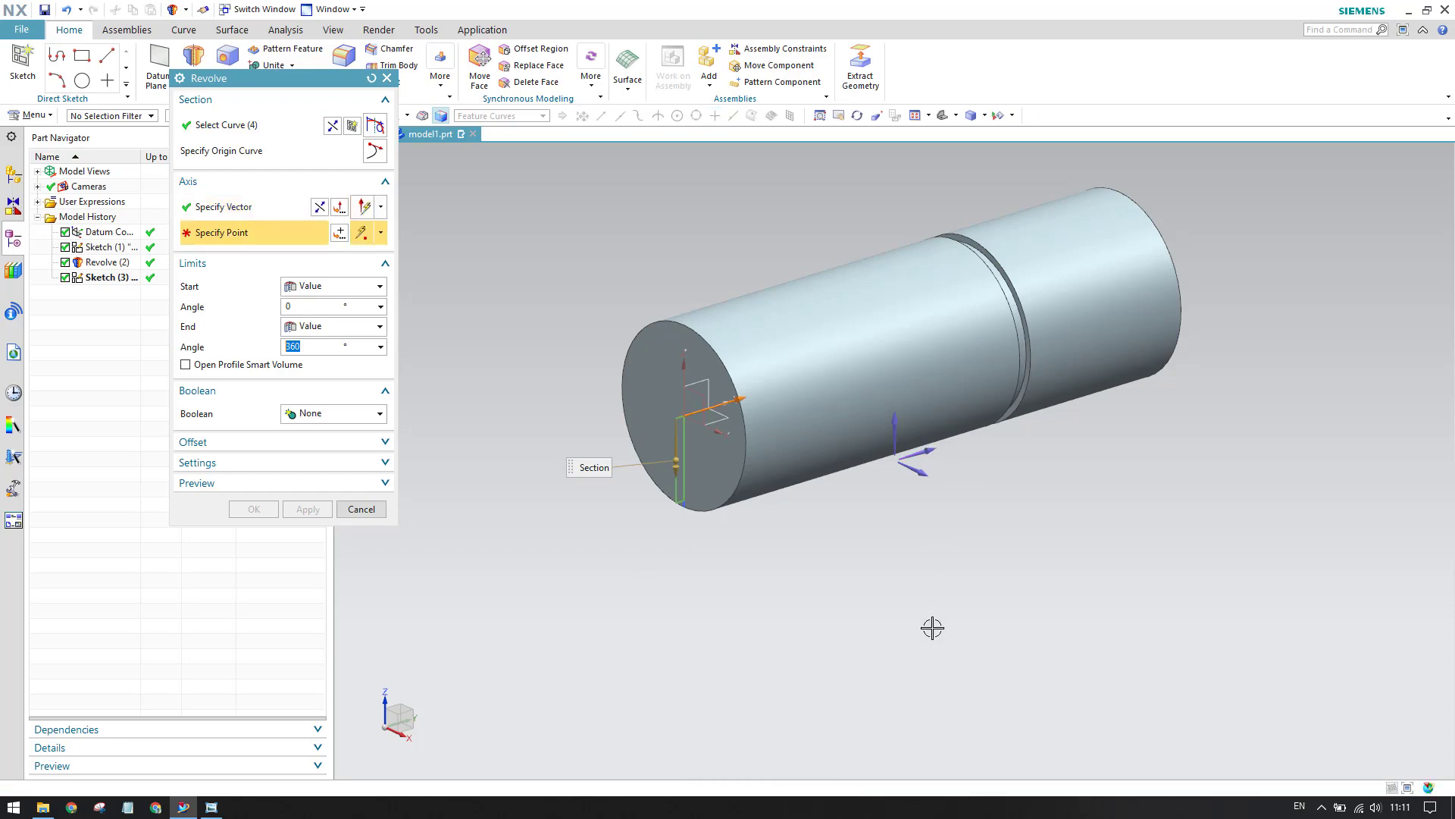
{"action": "left_click", "coordinate": [676, 417]}
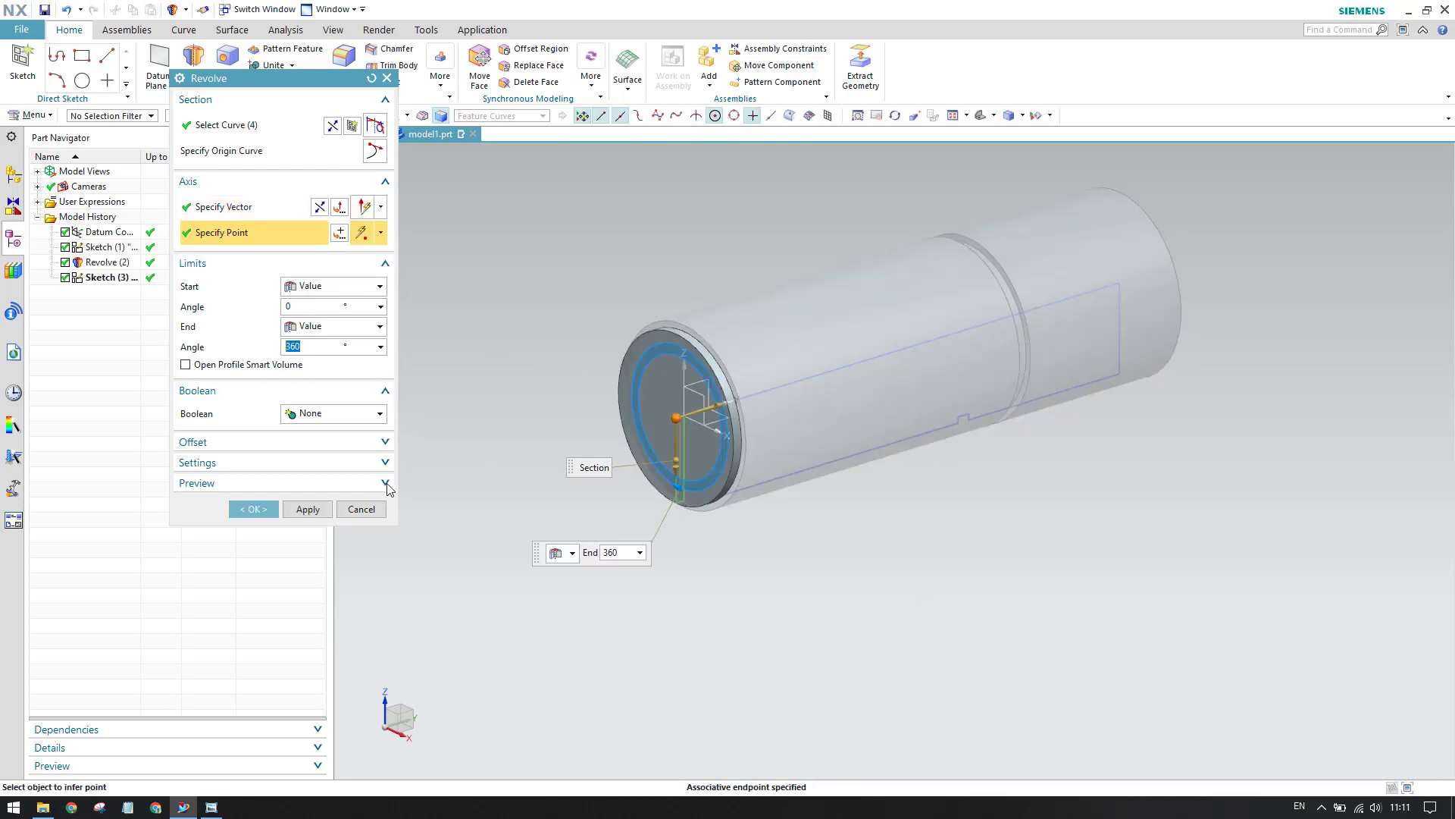
{"action": "left_click", "coordinate": [253, 509]}
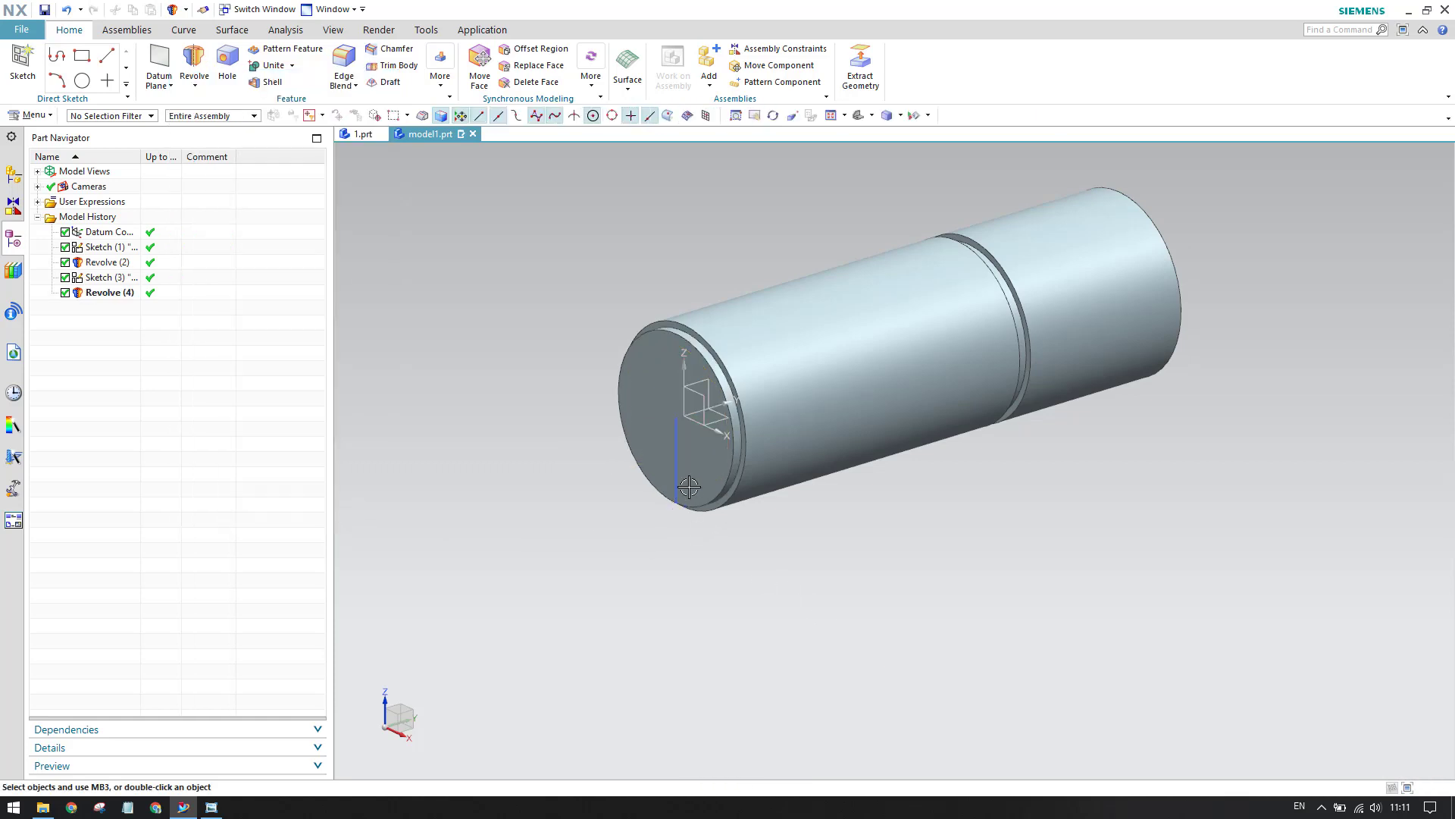
Edit the neck's revolve and set its Boolean to Unite so it joins the shaft body
{"action": "double_click", "coordinate": [107, 296]}
{"action": "left_click", "coordinate": [338, 413]}
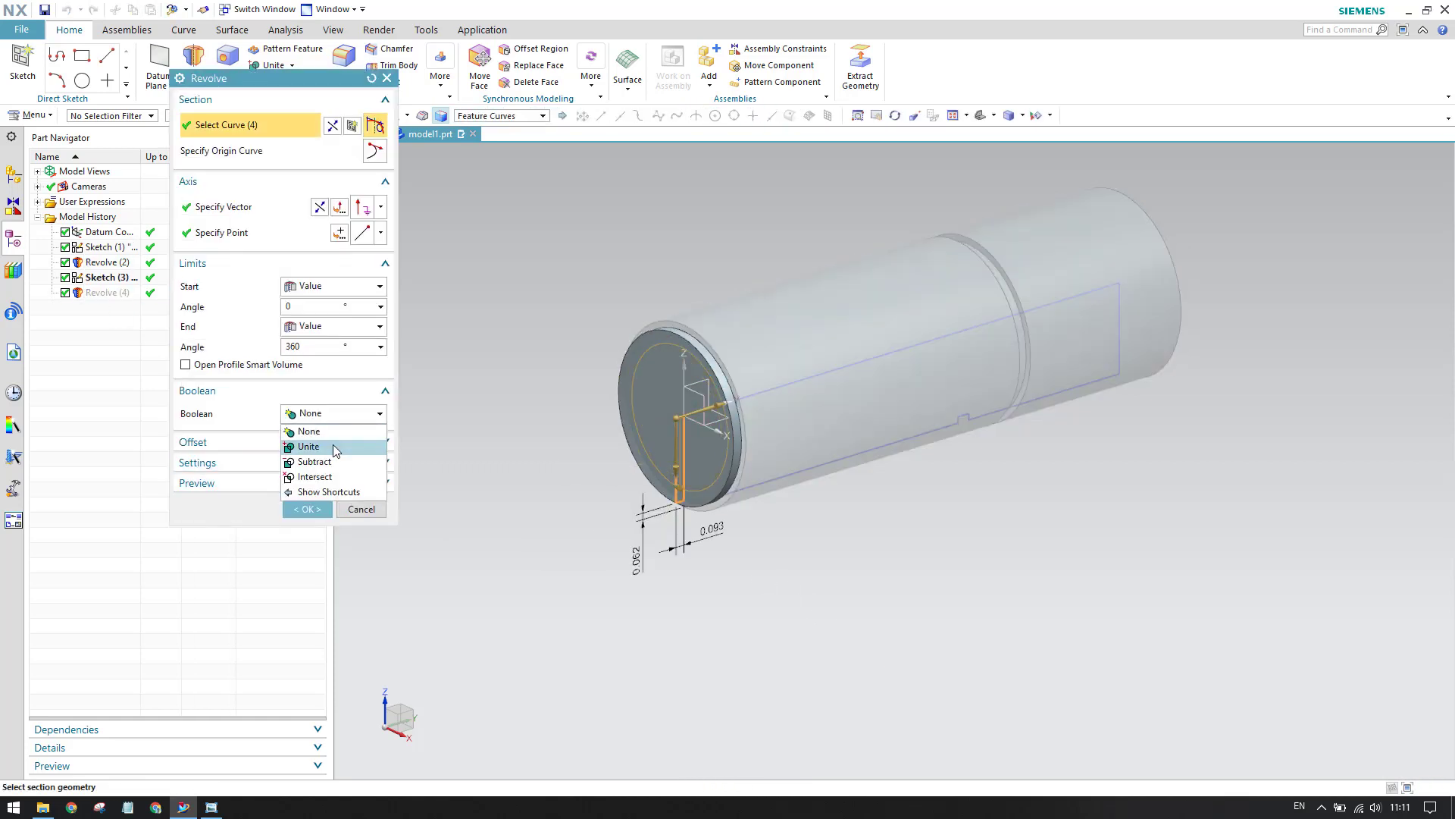
{"action": "left_click", "coordinate": [334, 446]}
{"action": "left_click", "coordinate": [302, 529]}
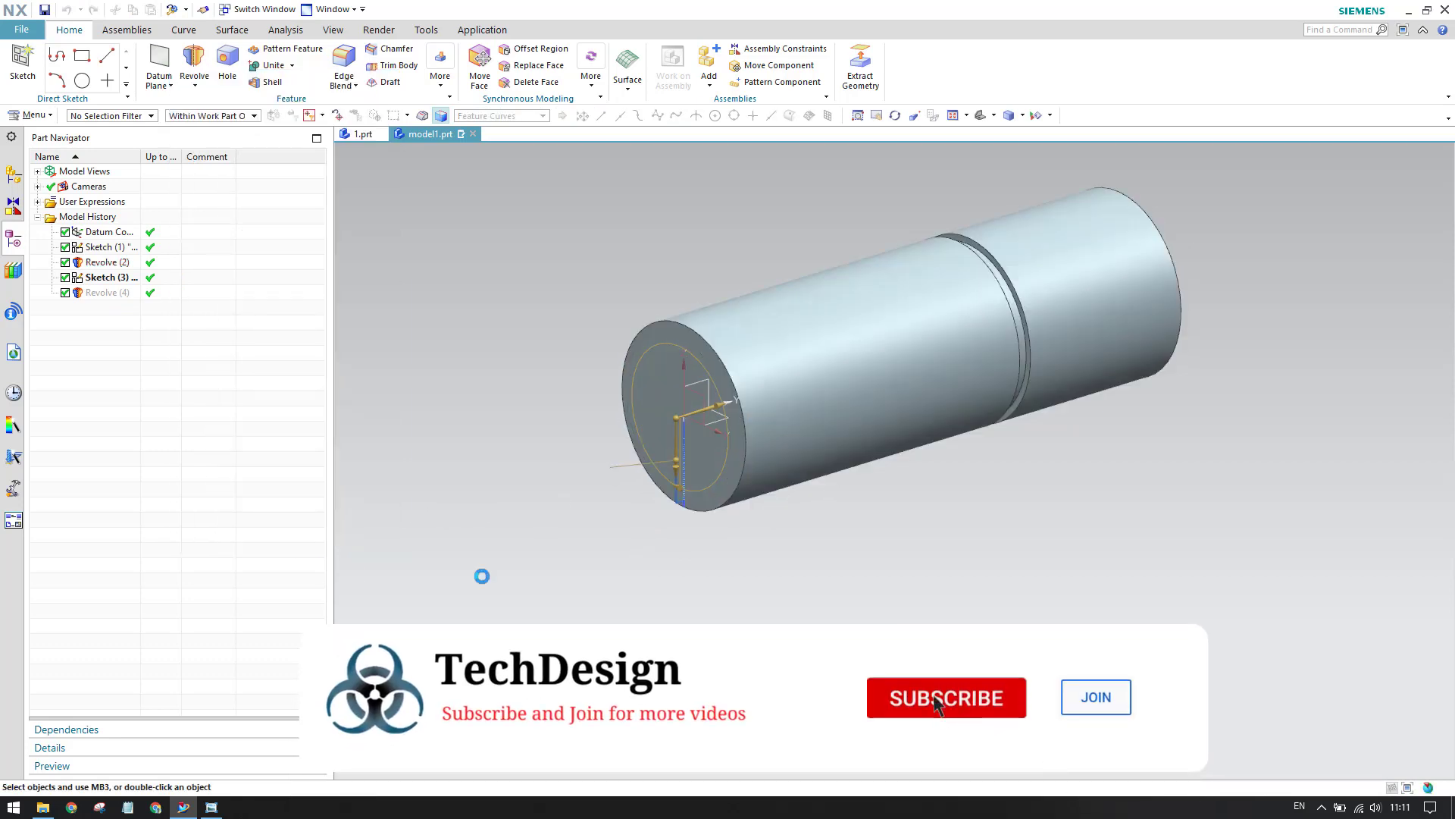
{"action": "scroll", "coordinate": [714, 451], "scroll_direction": "up", "scroll_amount": 4}
{"action": "scroll", "coordinate": [782, 442], "scroll_direction": "down", "scroll_amount": 2}
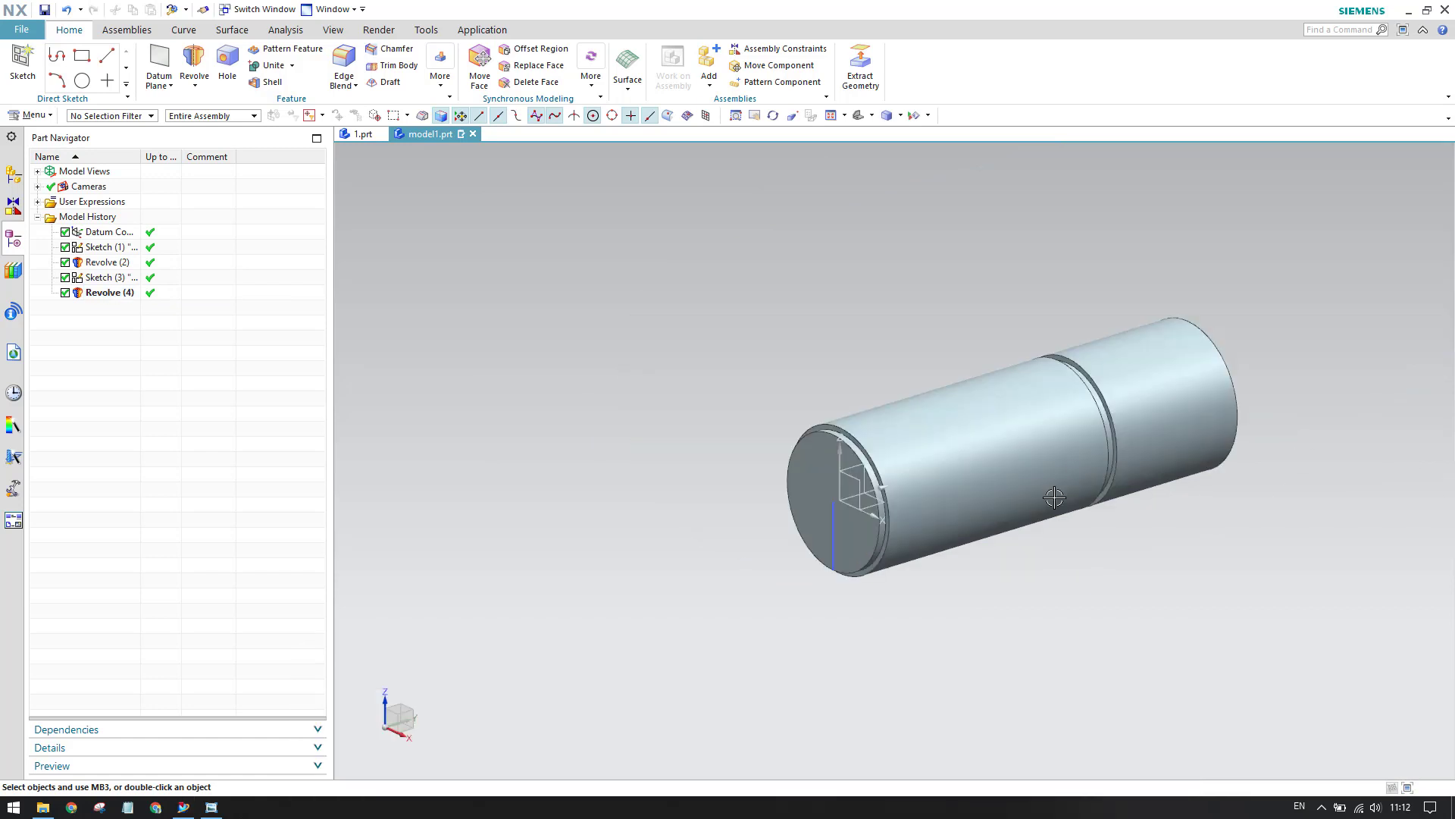
Check the cradle's side profile in section A-A on the drawing and create a sketch on the YZ plane through the shaft's axis
{"action": "left_click", "coordinate": [210, 808]}
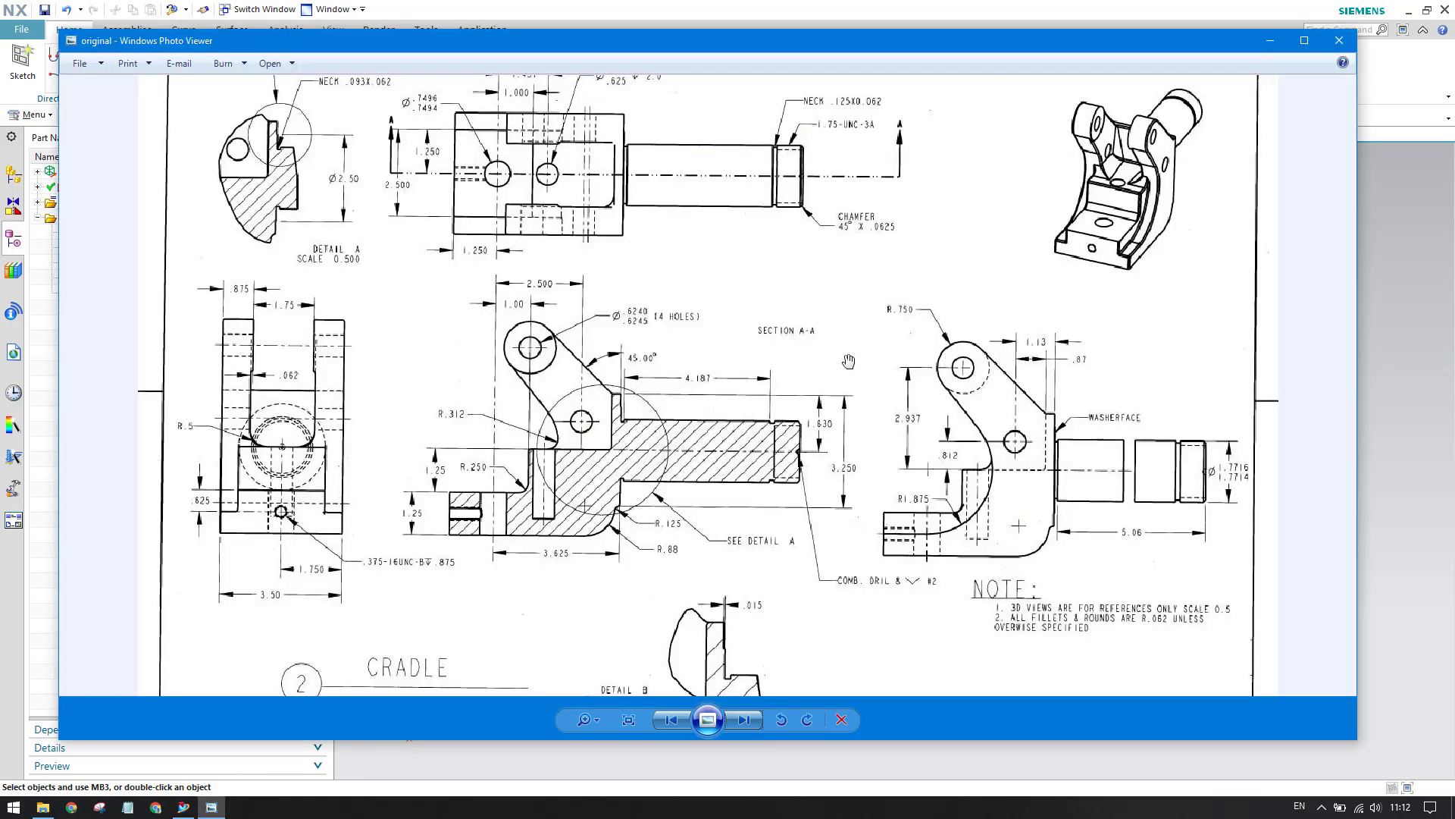
{"action": "mouse_move", "coordinate": [848, 361]}
{"action": "left_mouse_down"}
{"action": "mouse_move", "coordinate": [857, 441]}
{"action": "mouse_move", "coordinate": [847, 384]}
{"action": "left_mouse_up"}
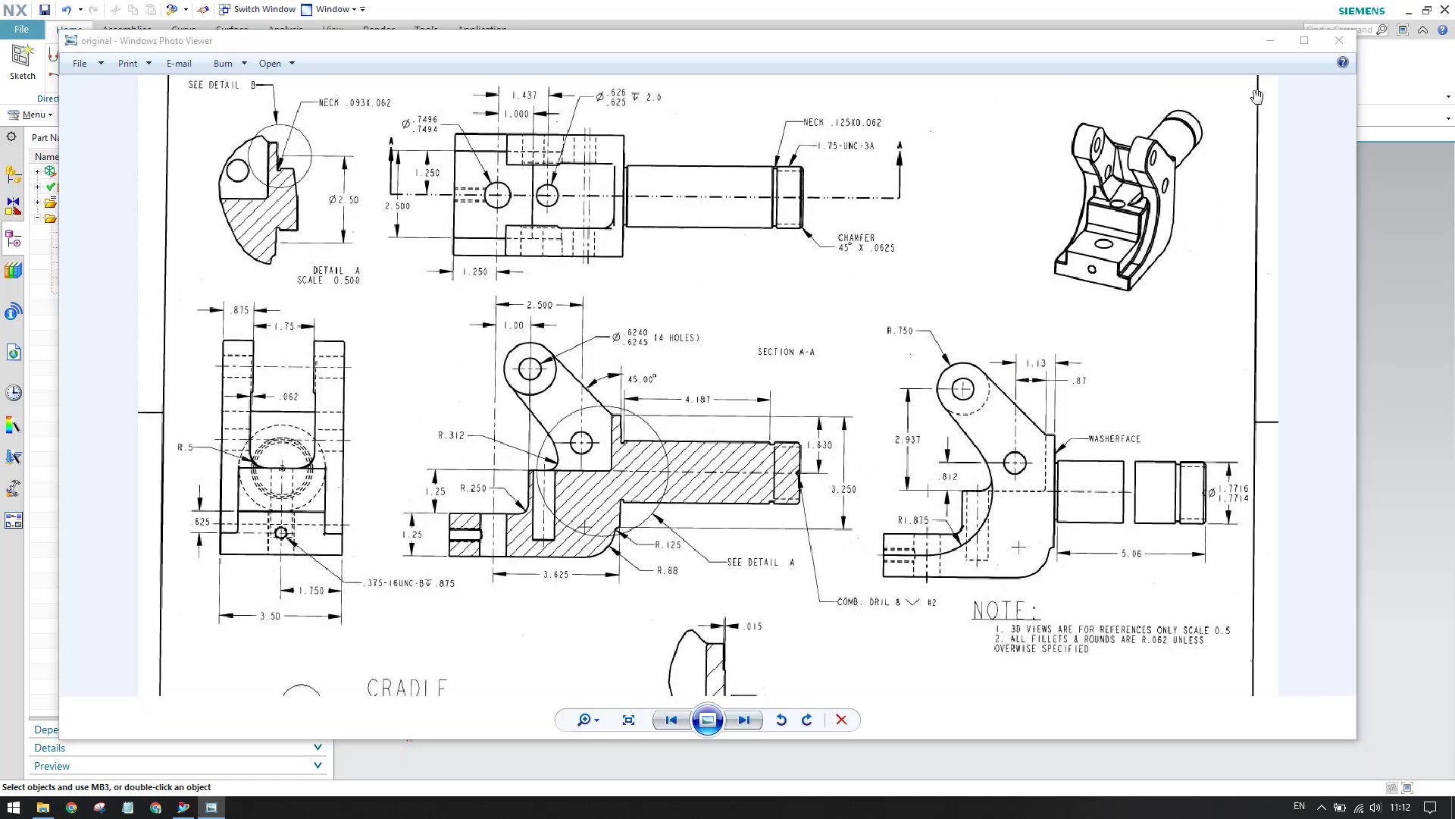
{"action": "left_click", "coordinate": [1271, 44]}
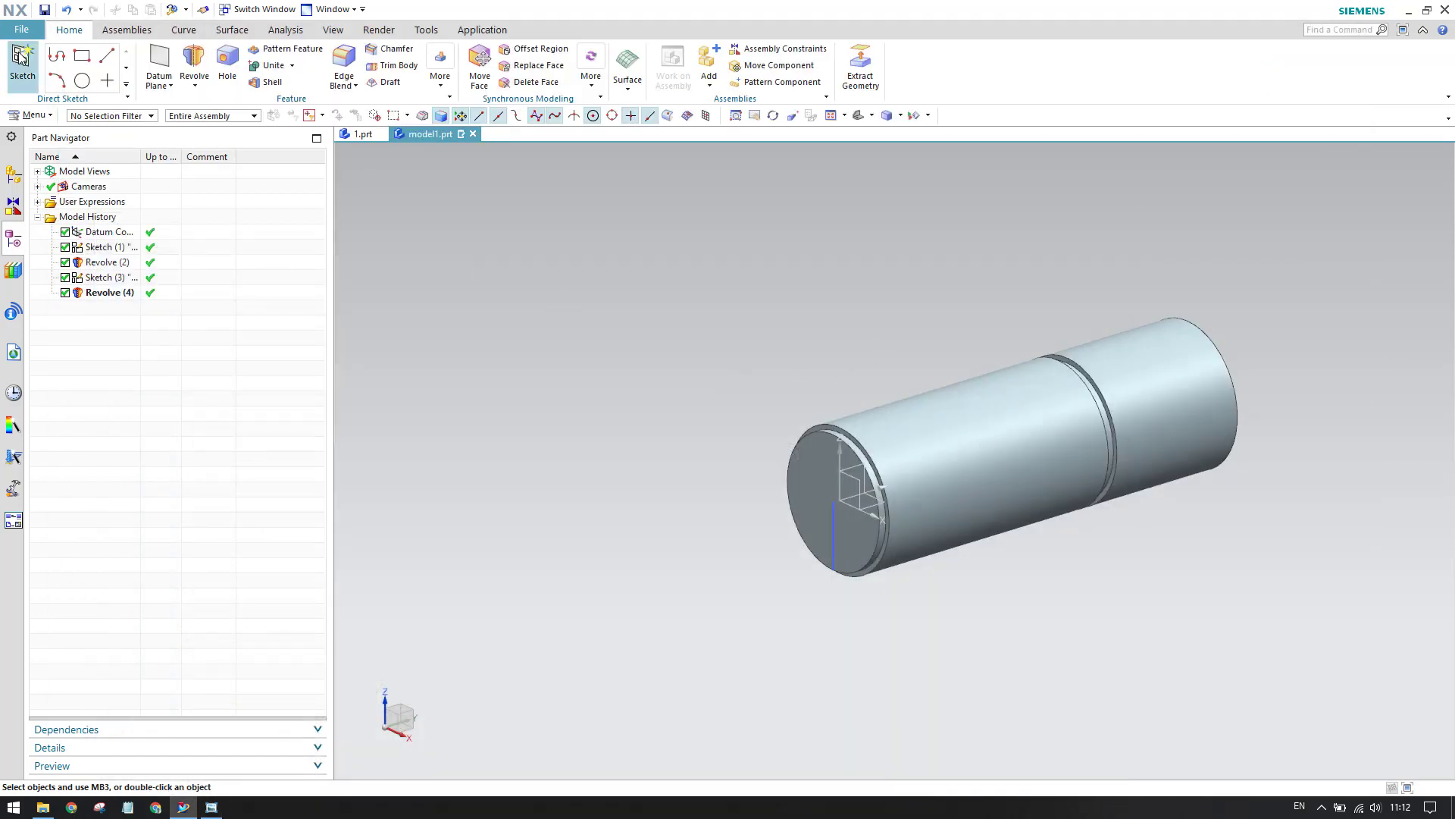
{"action": "left_click", "coordinate": [21, 61]}
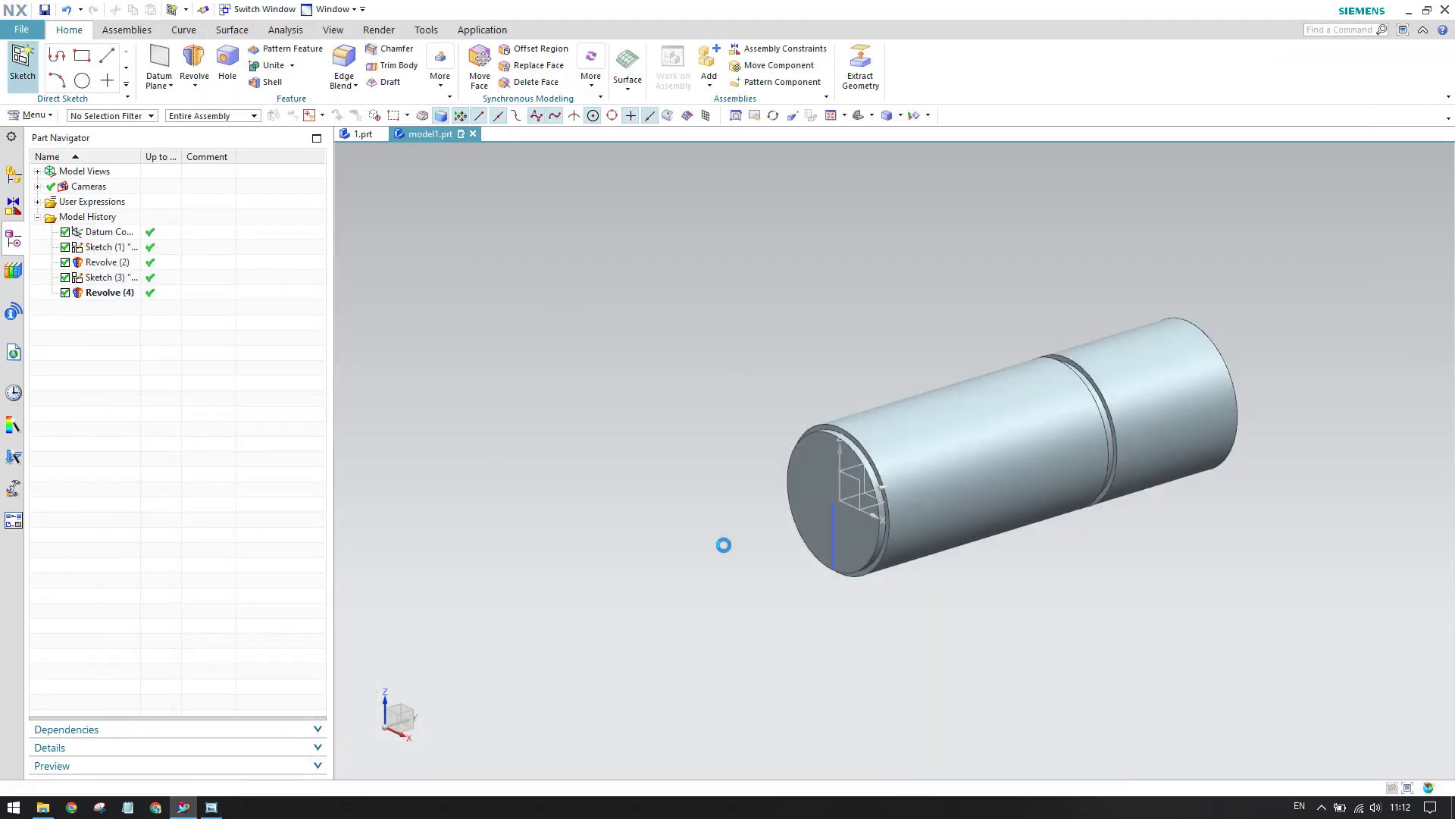
{"action": "left_click", "coordinate": [854, 460]}
{"action": "middle_click", "coordinate": [505, 419]}
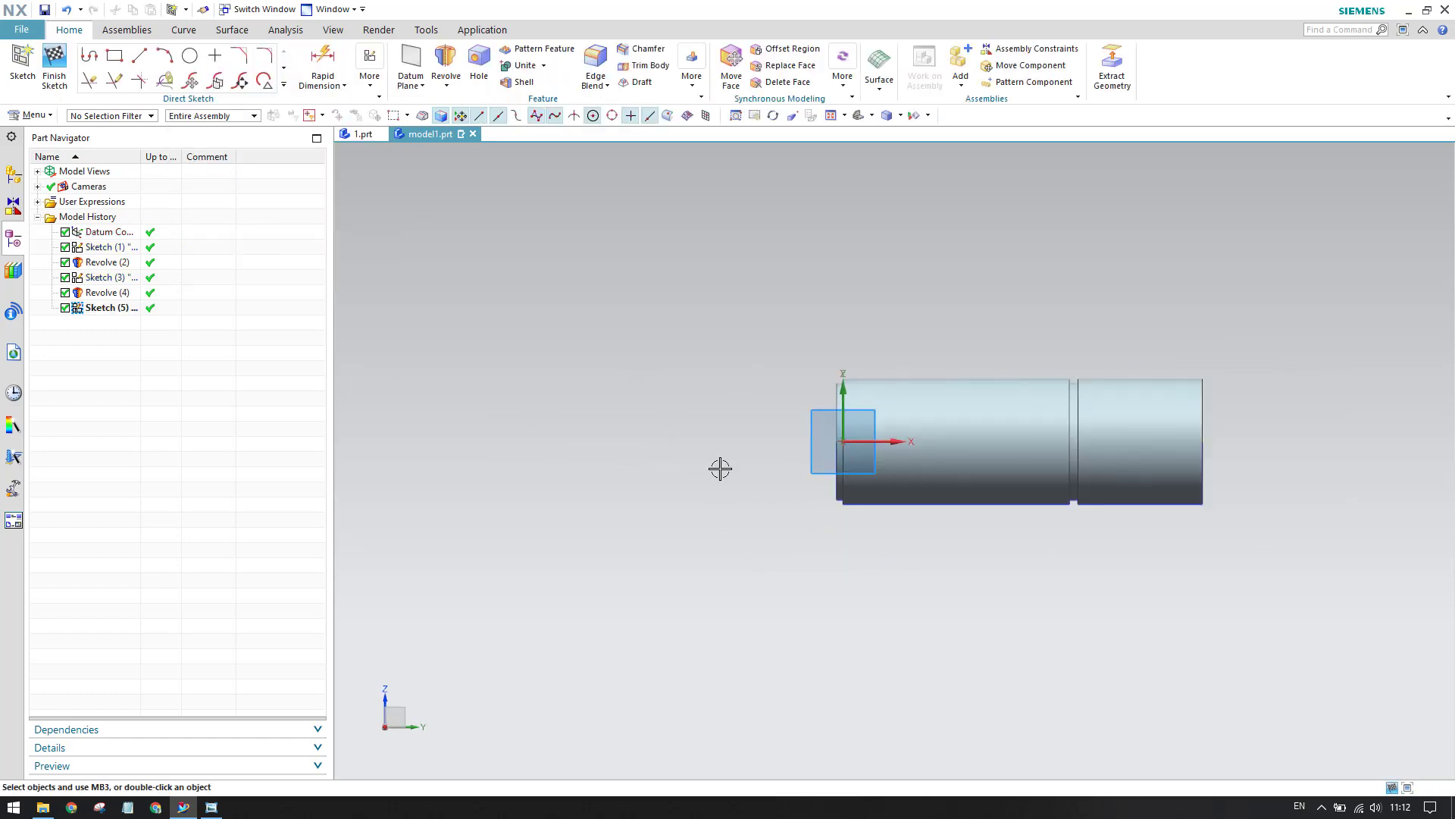
Sketch a vertical line about 1.85 in long upward from the neck's end-face centre, and a horizontal helper line below the shaft
{"action": "key", "text": "l"}
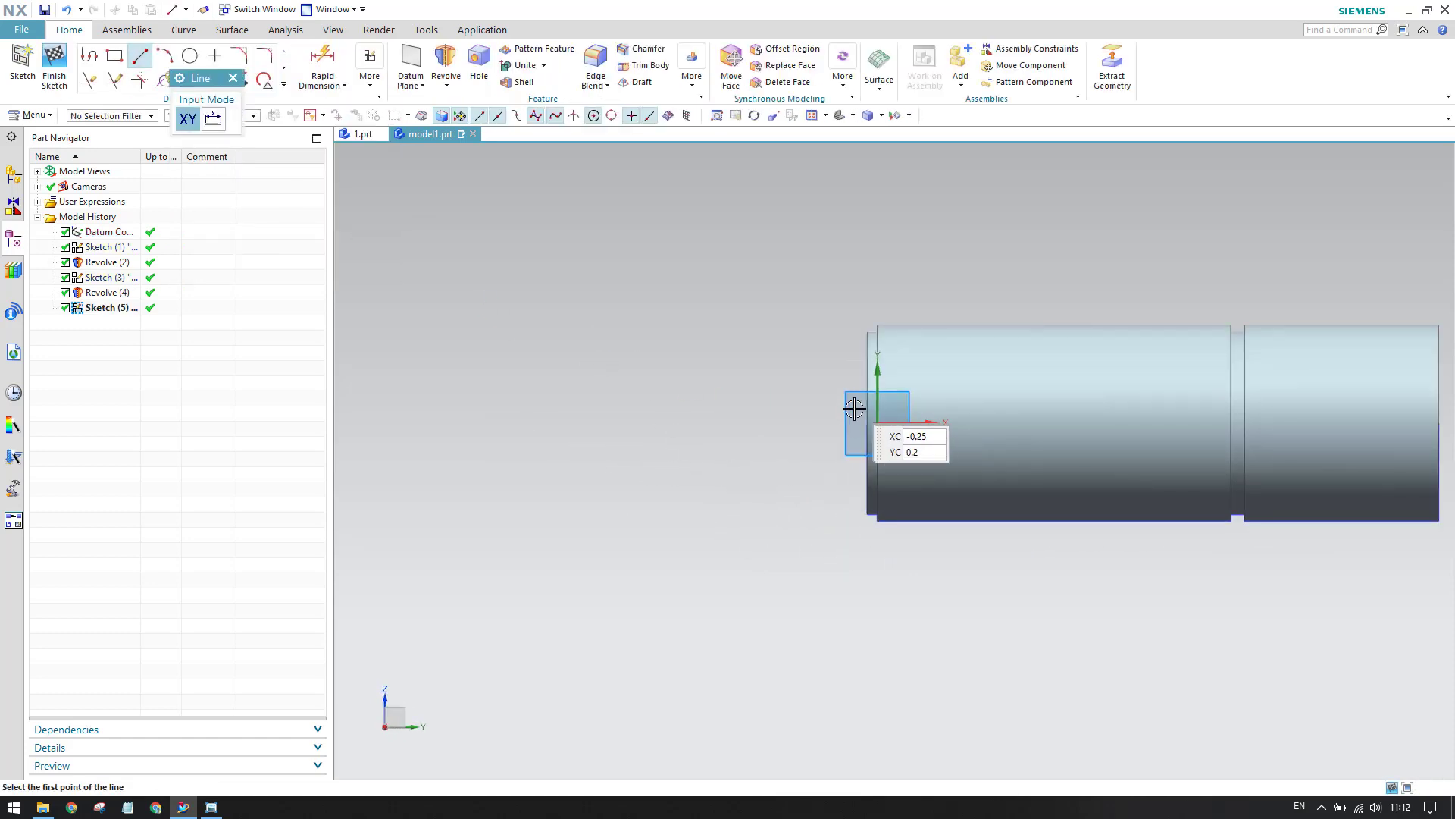
{"action": "left_click", "coordinate": [867, 422]}
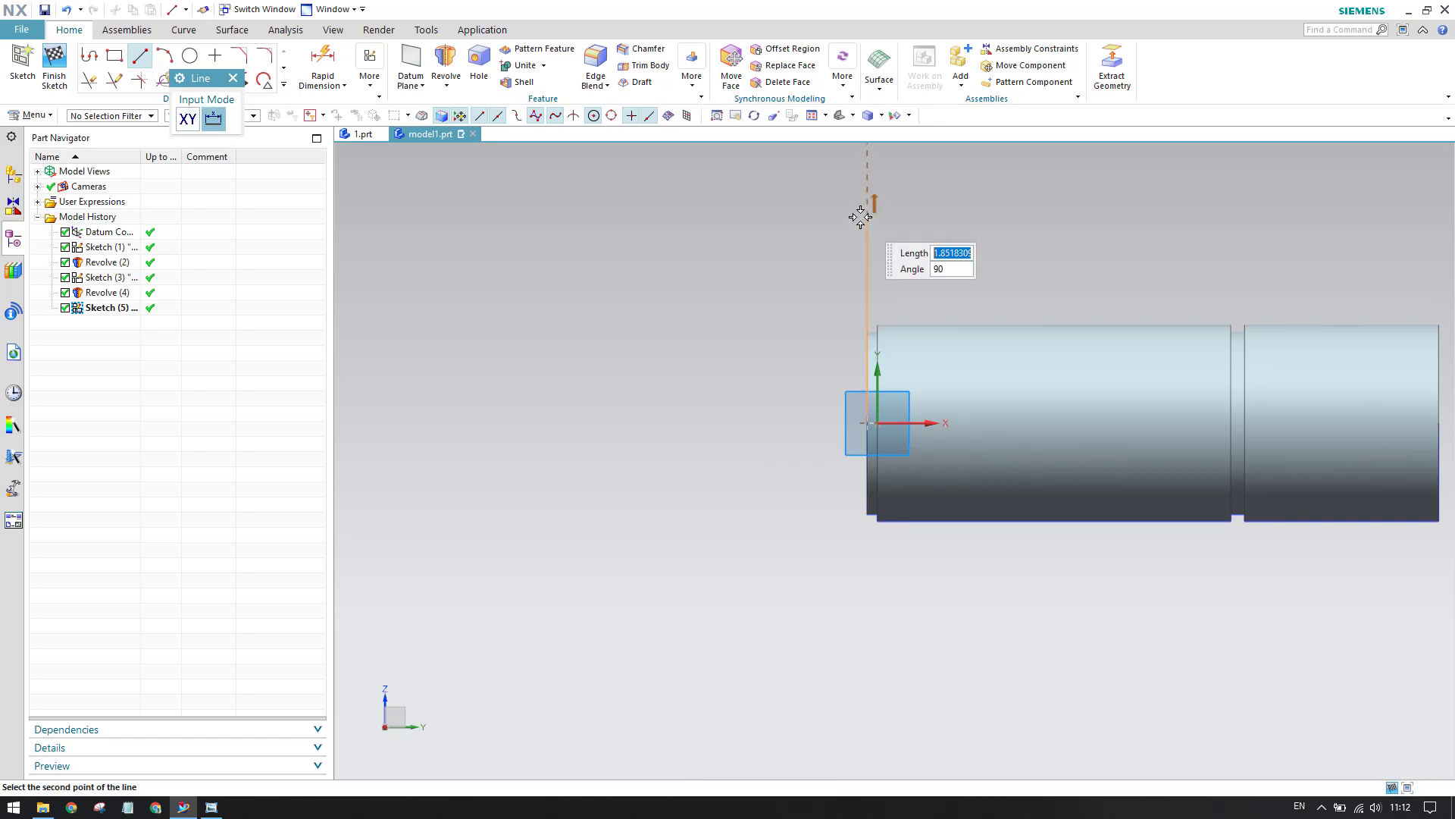
{"action": "left_click", "coordinate": [867, 217]}
{"action": "left_click", "coordinate": [704, 644]}
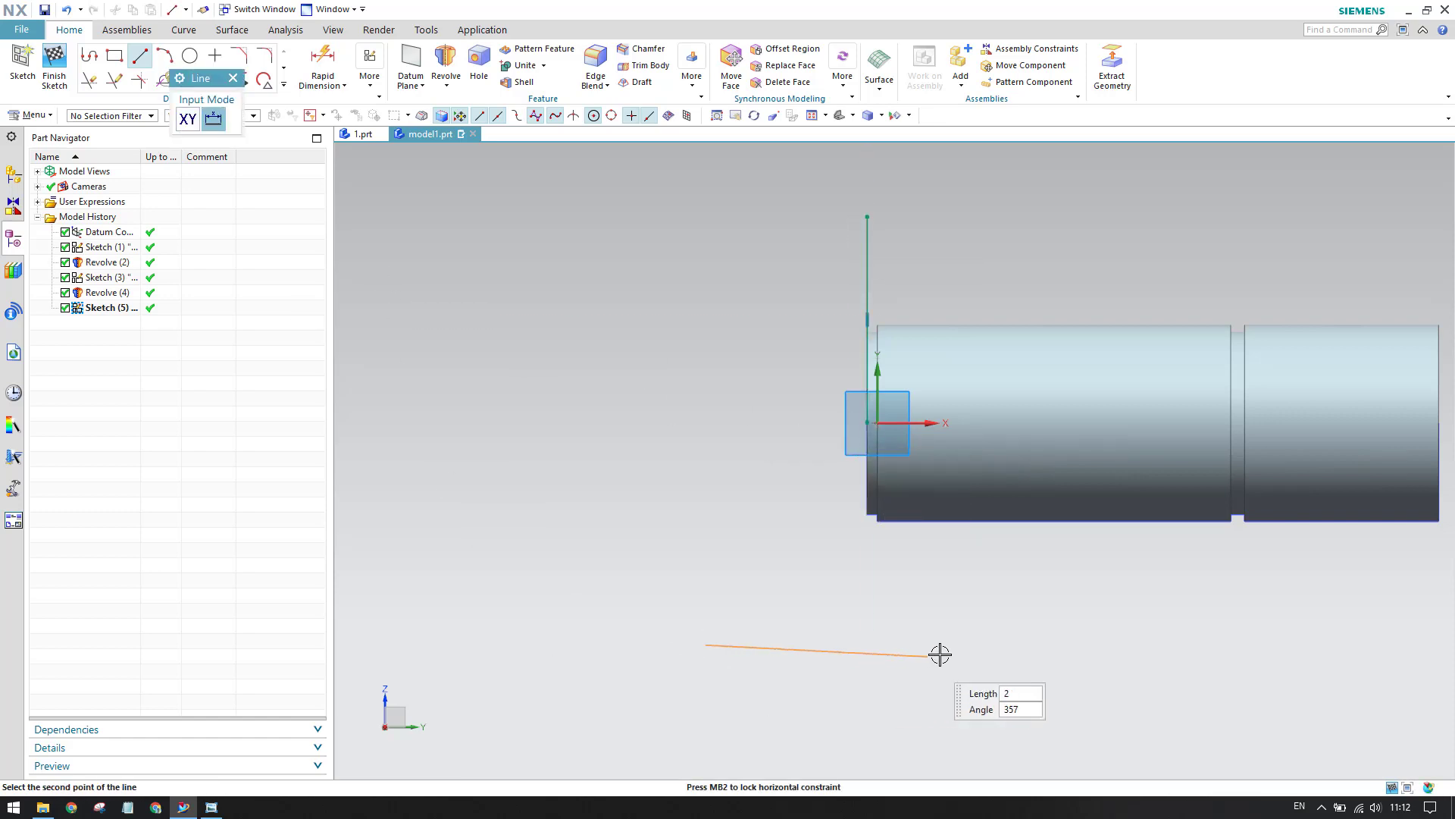
{"action": "left_click", "coordinate": [977, 645]}
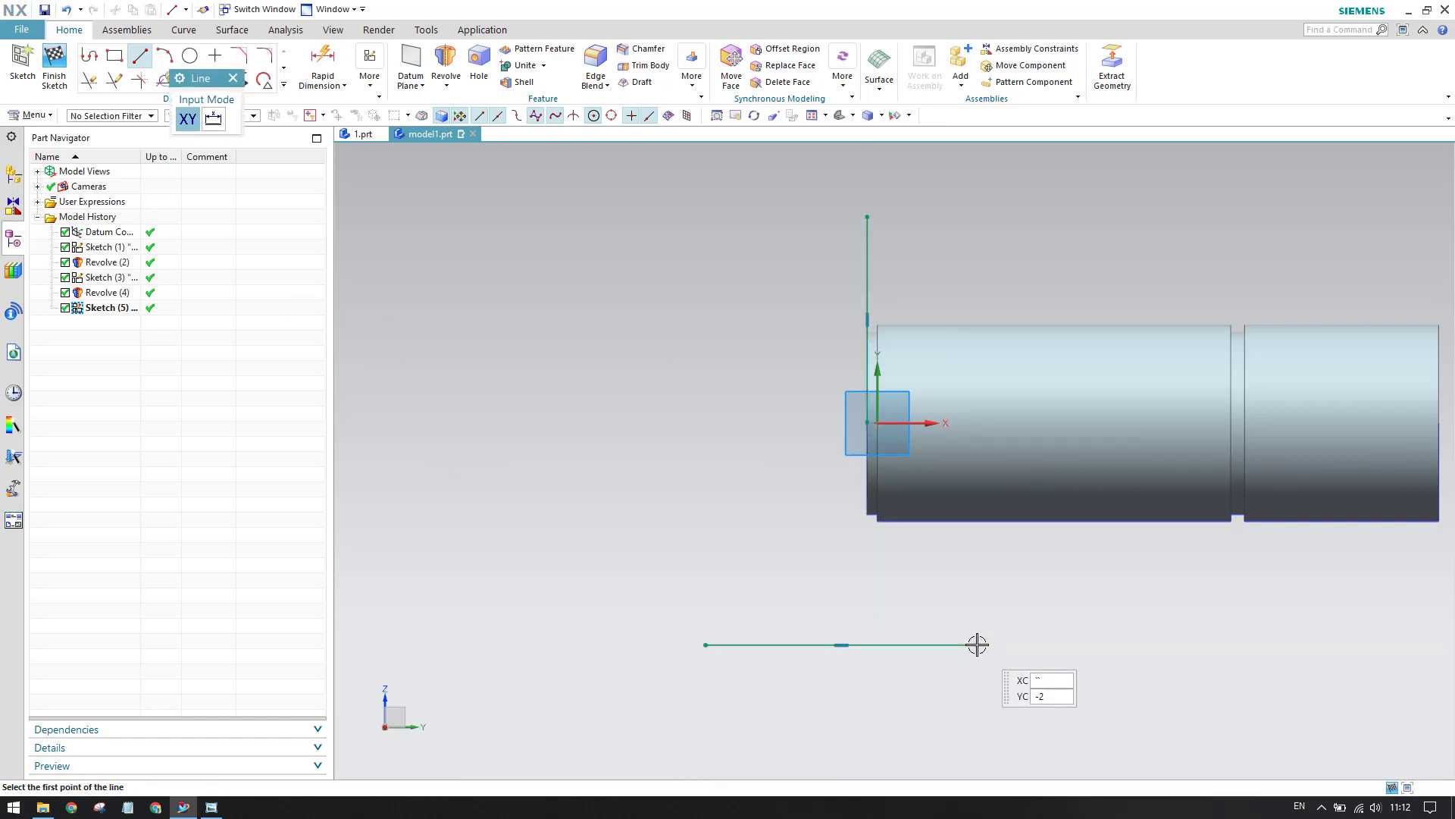
{"action": "key", "text": "Escape"}
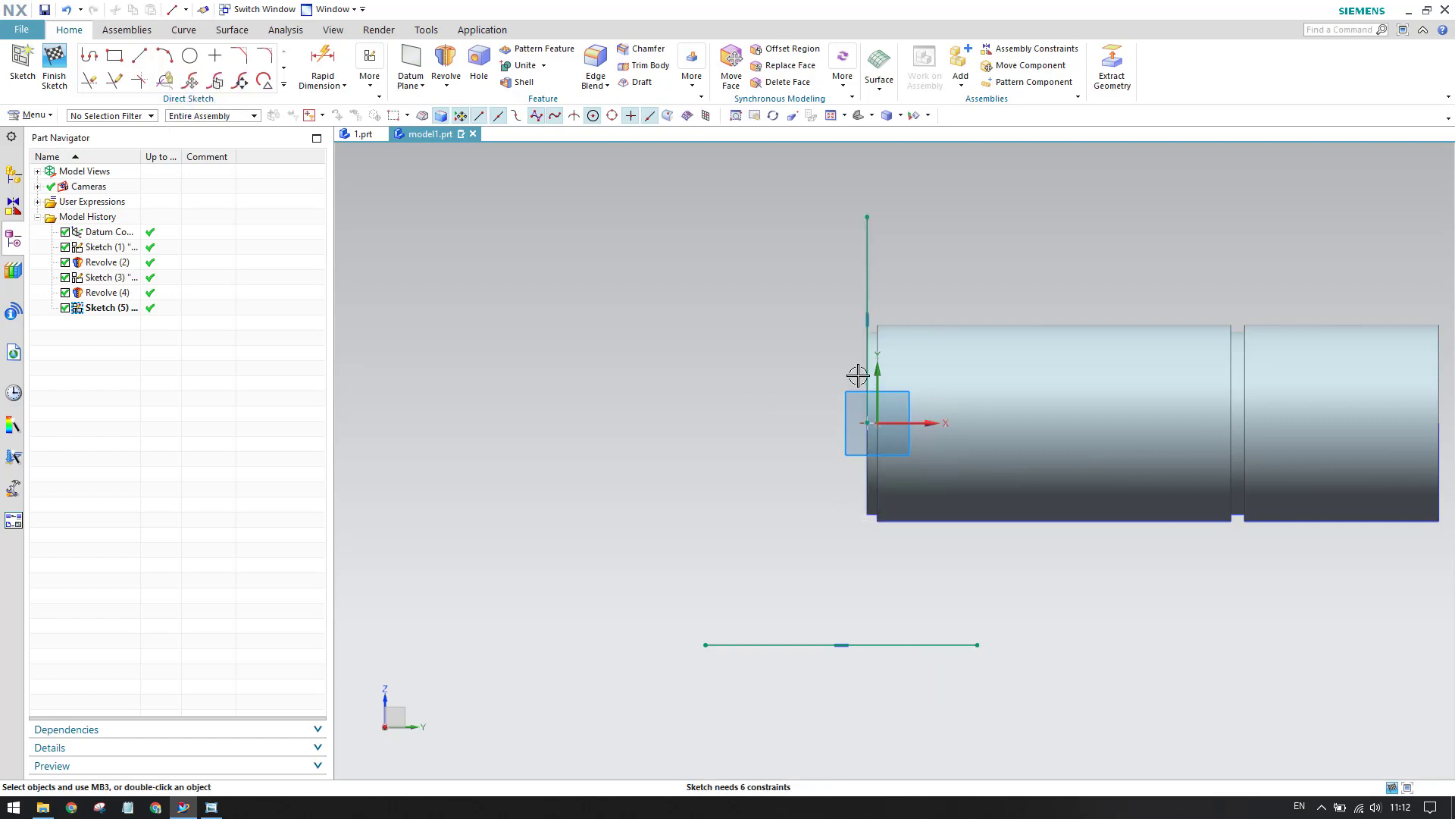
Extend the vertical line down to the horizontal helper line and delete the helper line
{"action": "key", "text": "e"}
{"action": "left_click", "coordinate": [868, 413]}
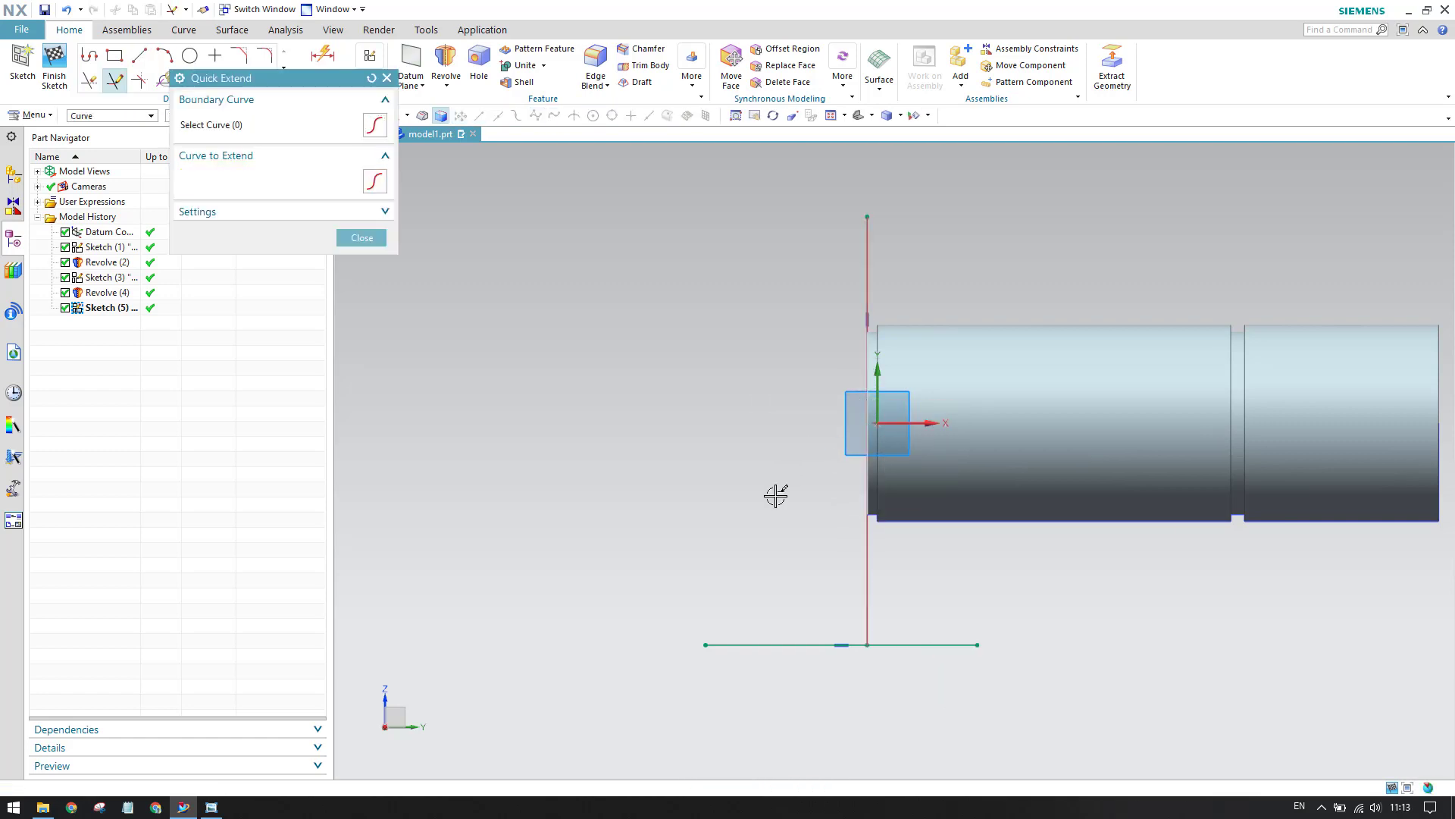
{"action": "key", "text": "Escape"}
{"action": "left_click", "coordinate": [893, 644]}
{"action": "key", "text": "Delete"}
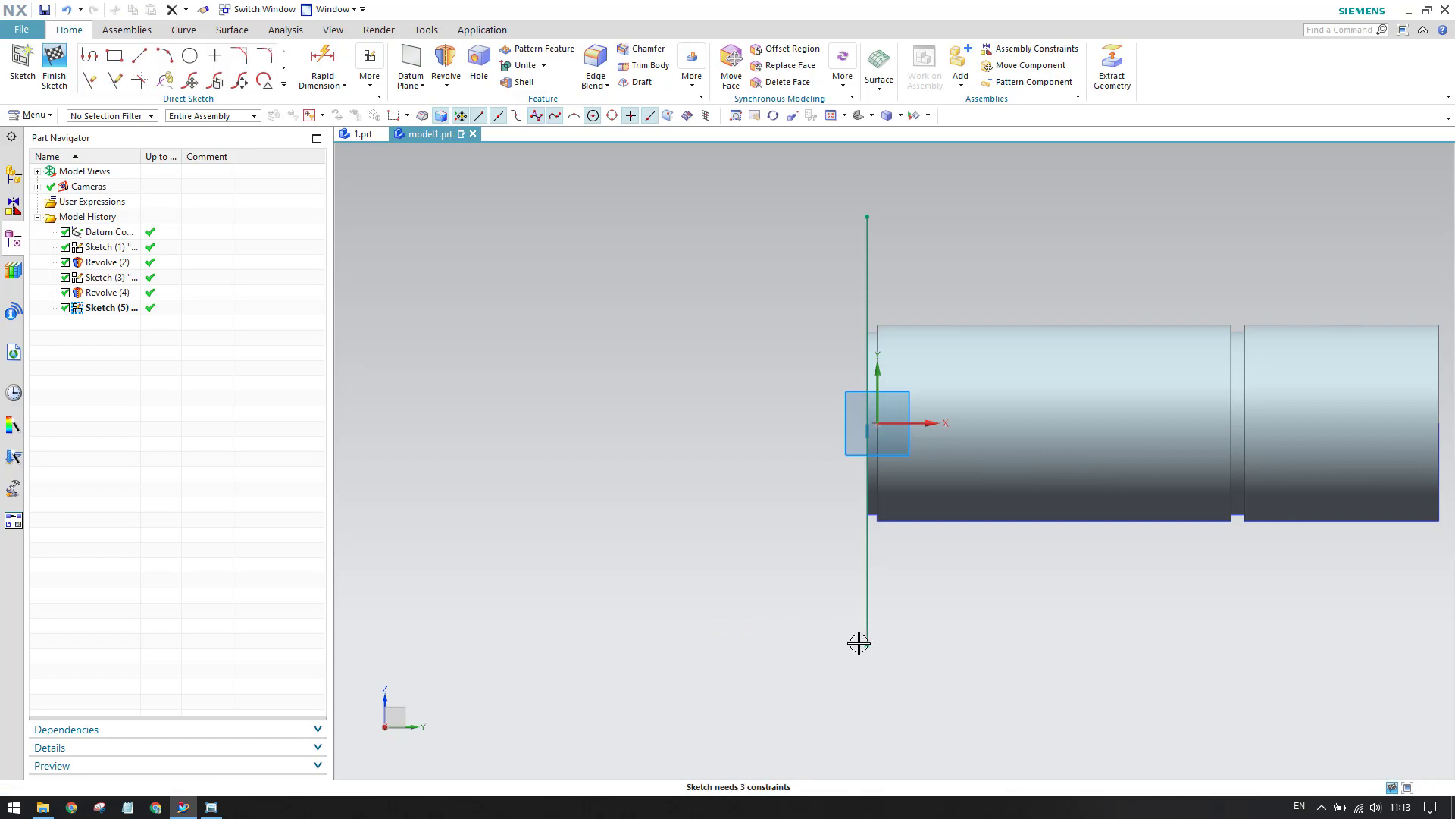
Sketch a horizontal line about 0.3 in long from the vertical line's upper end away from the shaft, continued by a rising slanted line
{"action": "scroll", "coordinate": [833, 569], "scroll_direction": "up", "scroll_amount": 1}
{"action": "scroll", "coordinate": [817, 546], "scroll_direction": "down", "scroll_amount": 3}
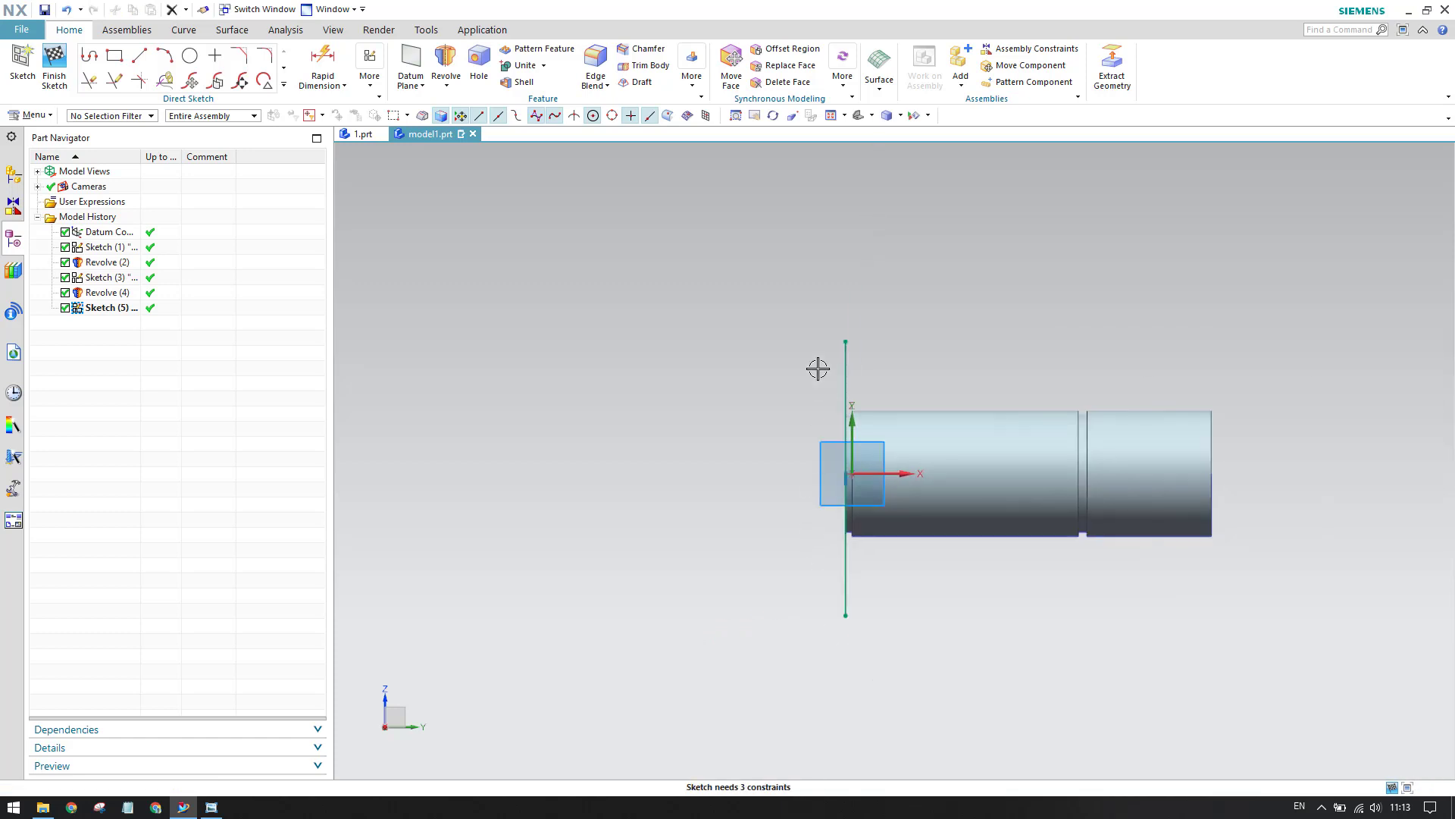
{"action": "key", "text": "l"}
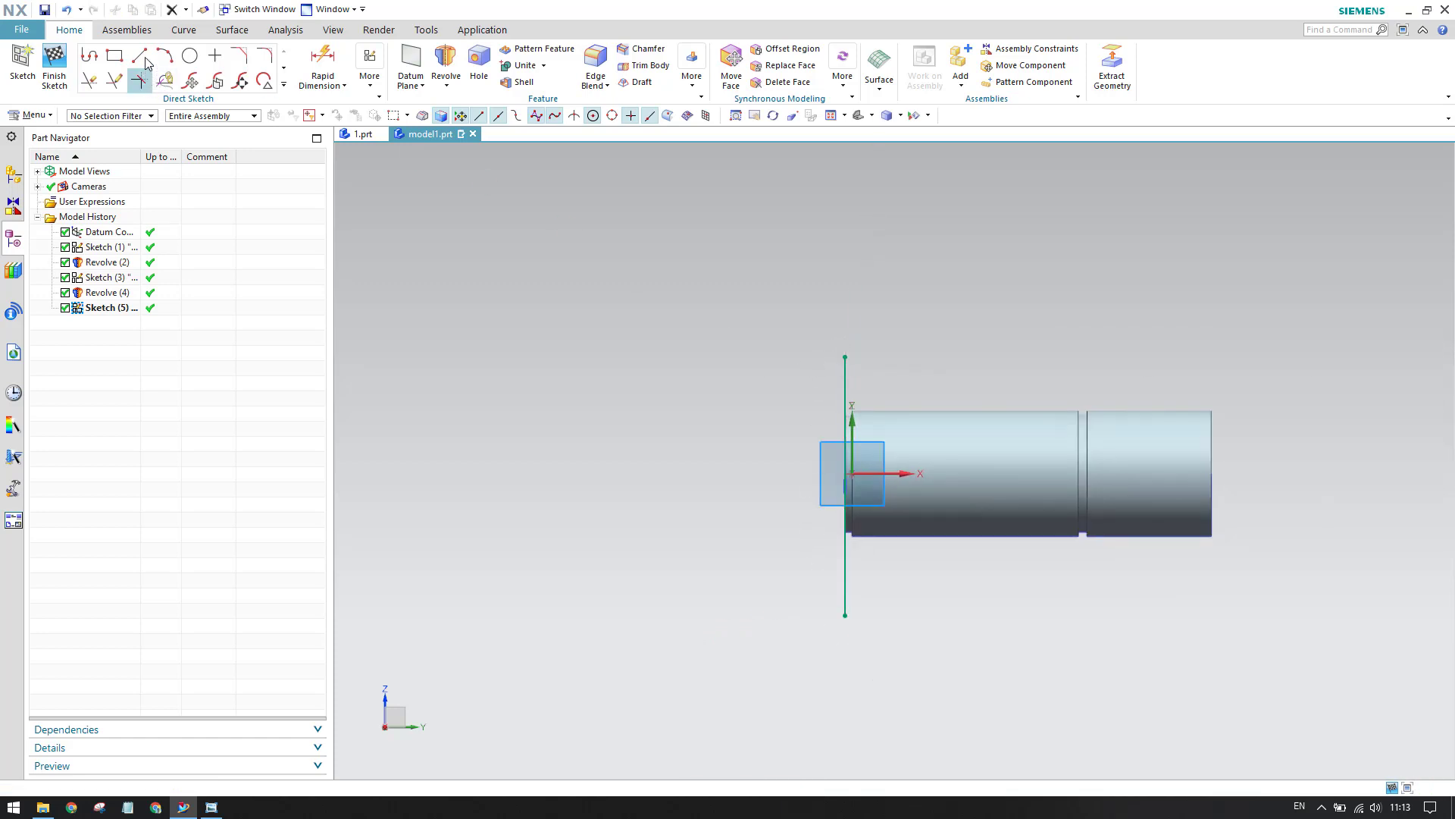
{"action": "scroll", "coordinate": [861, 367], "scroll_direction": "up", "scroll_amount": 3}
{"action": "left_click", "coordinate": [825, 345]}
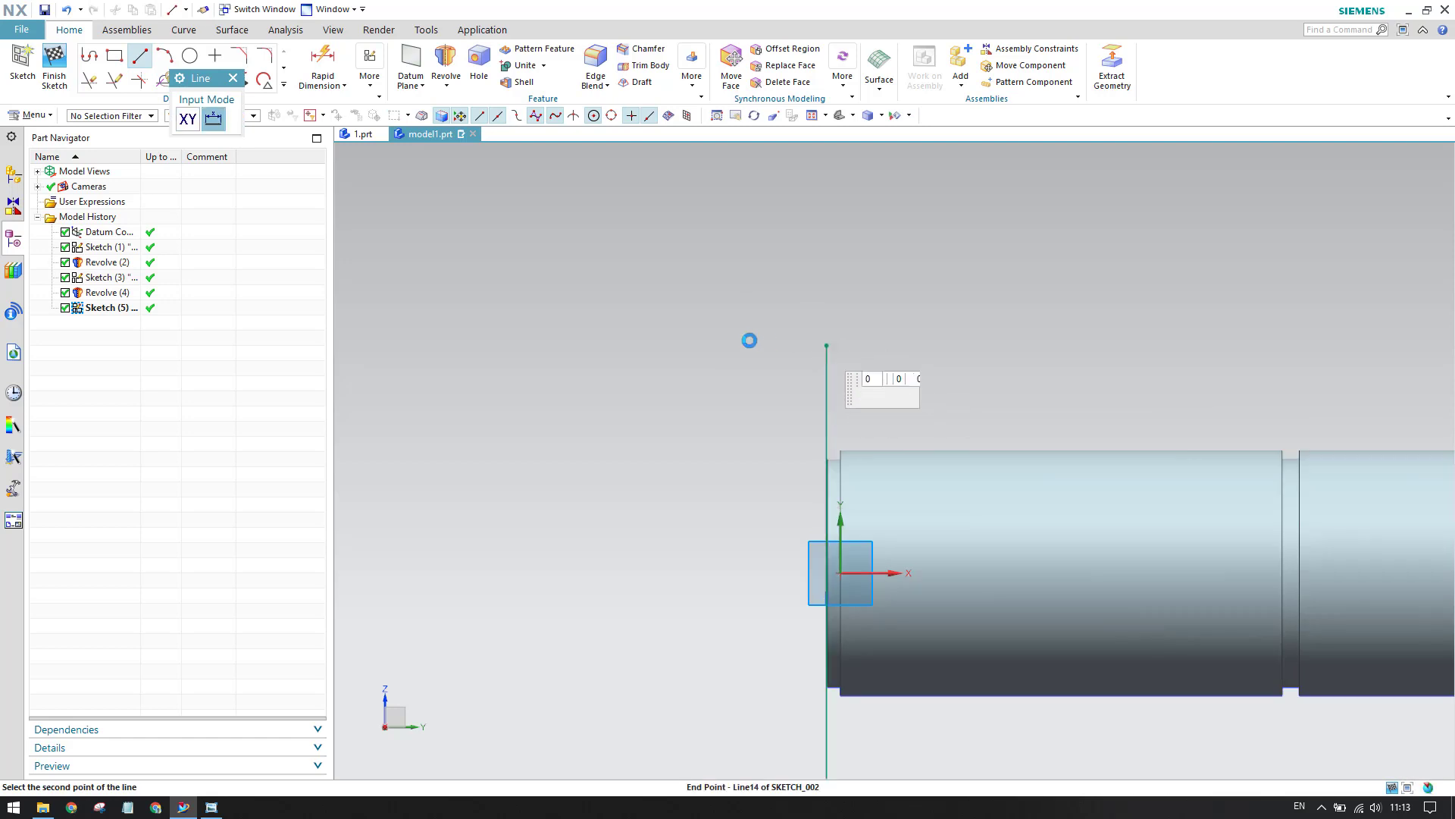
{"action": "left_click", "coordinate": [785, 344]}
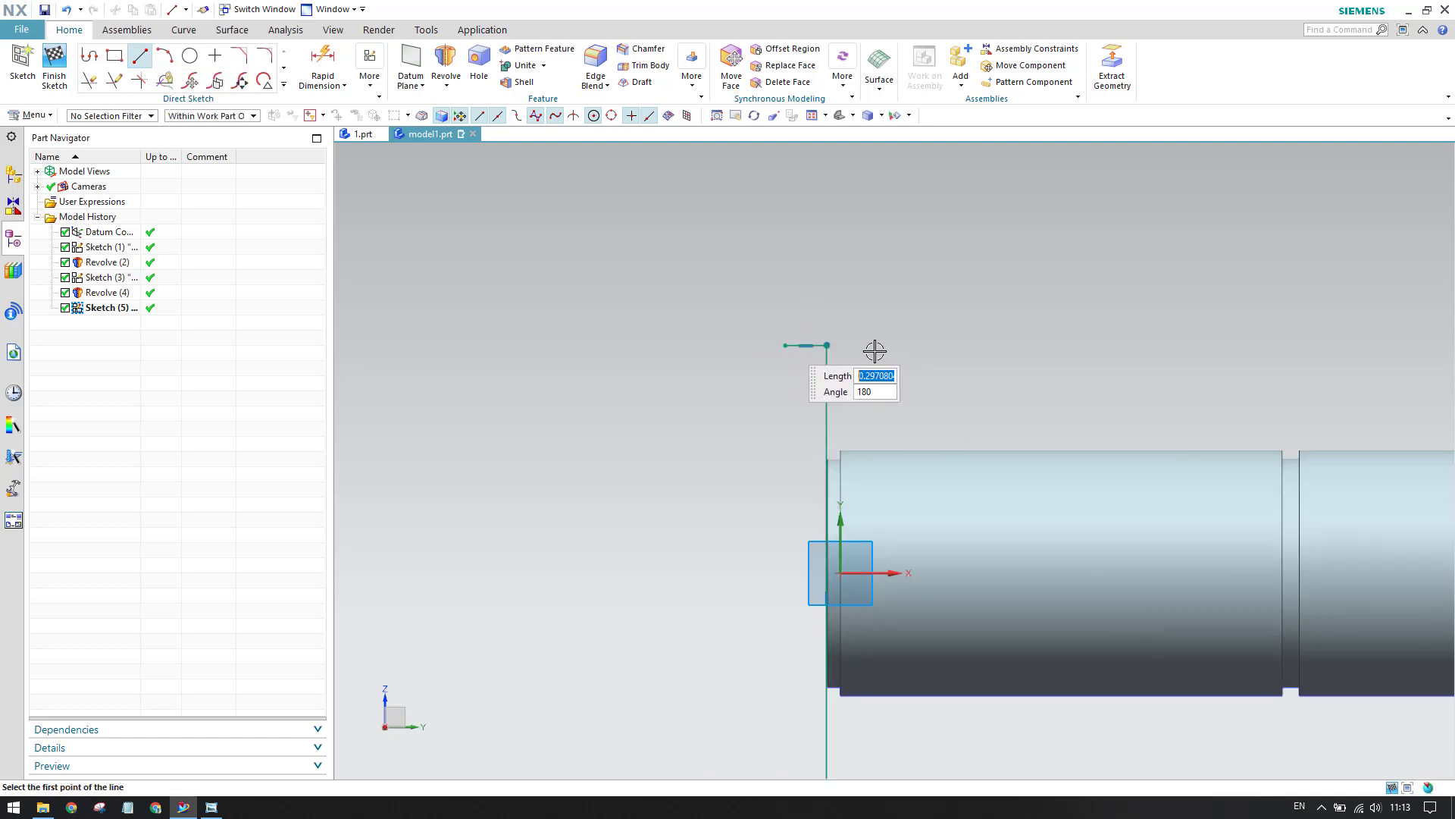
{"action": "scroll", "coordinate": [885, 353], "scroll_direction": "down", "scroll_amount": 3}
{"action": "left_click", "coordinate": [834, 349]}
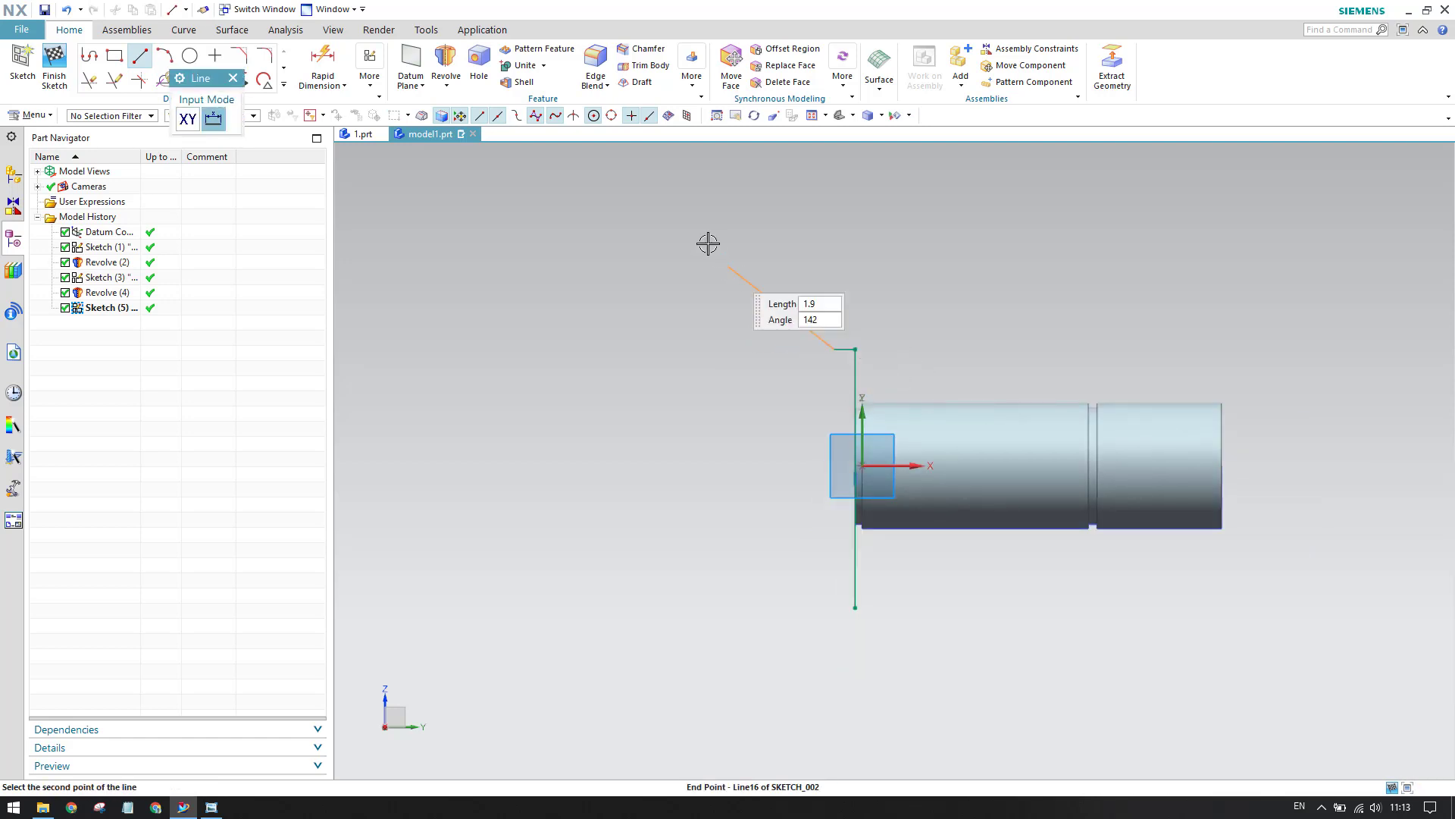
{"action": "left_click", "coordinate": [705, 206]}
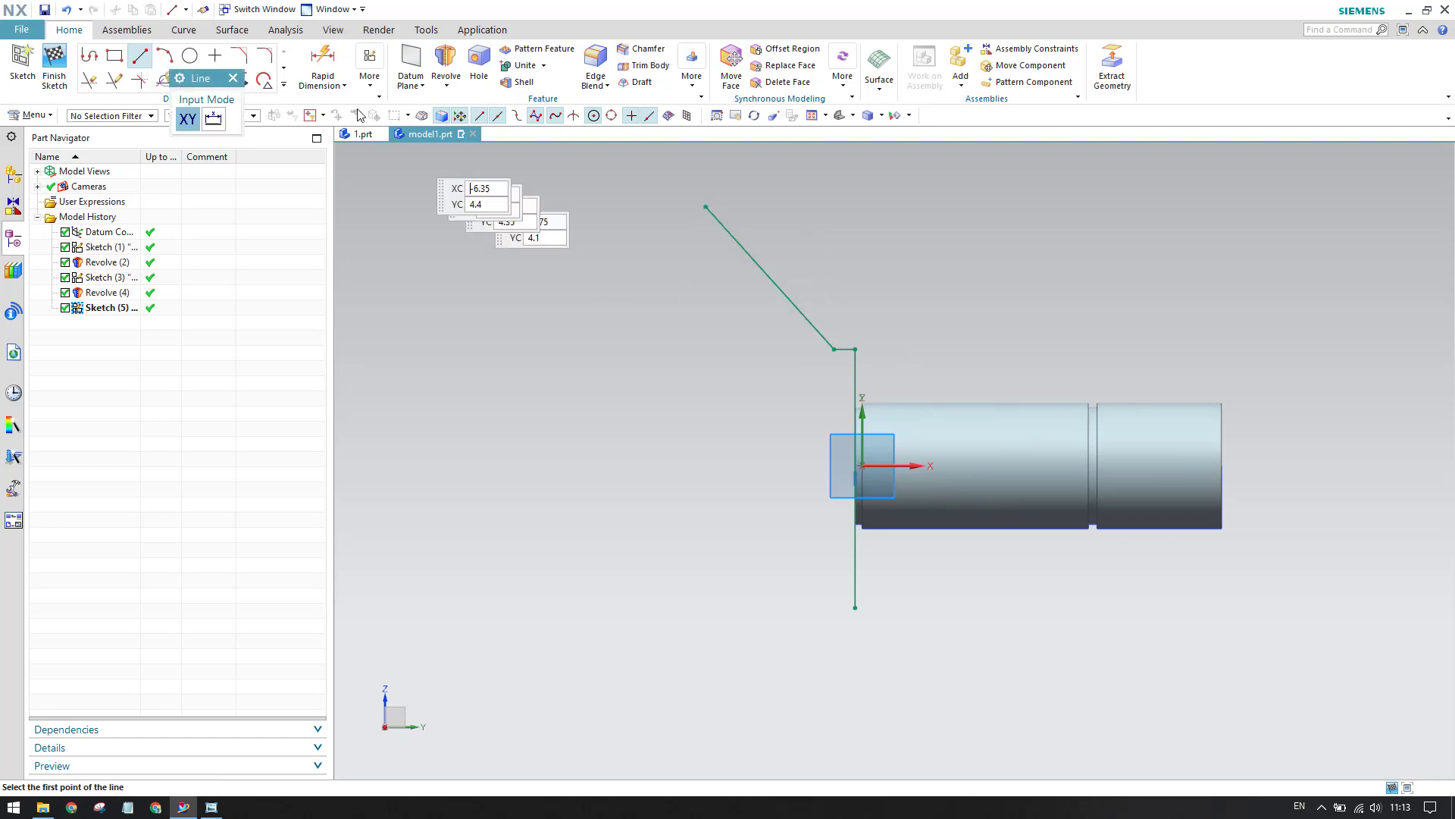
Sketch a circle beside the slanted line's upper end and a second, roughly parallel slanted line running down from just below the circle
{"action": "left_click", "coordinate": [190, 55]}
{"action": "left_click", "coordinate": [637, 225]}
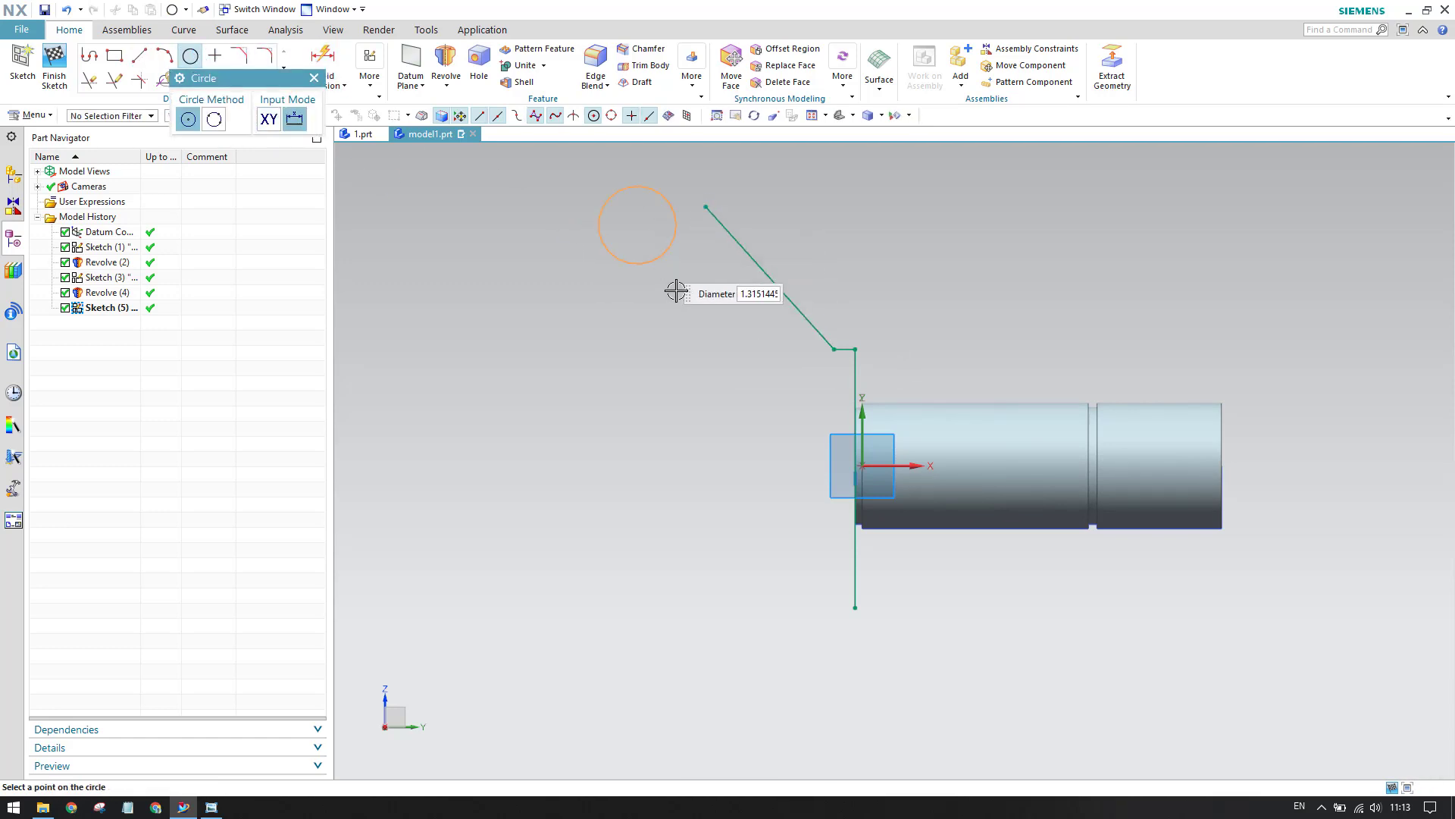
{"action": "left_click", "coordinate": [669, 274]}
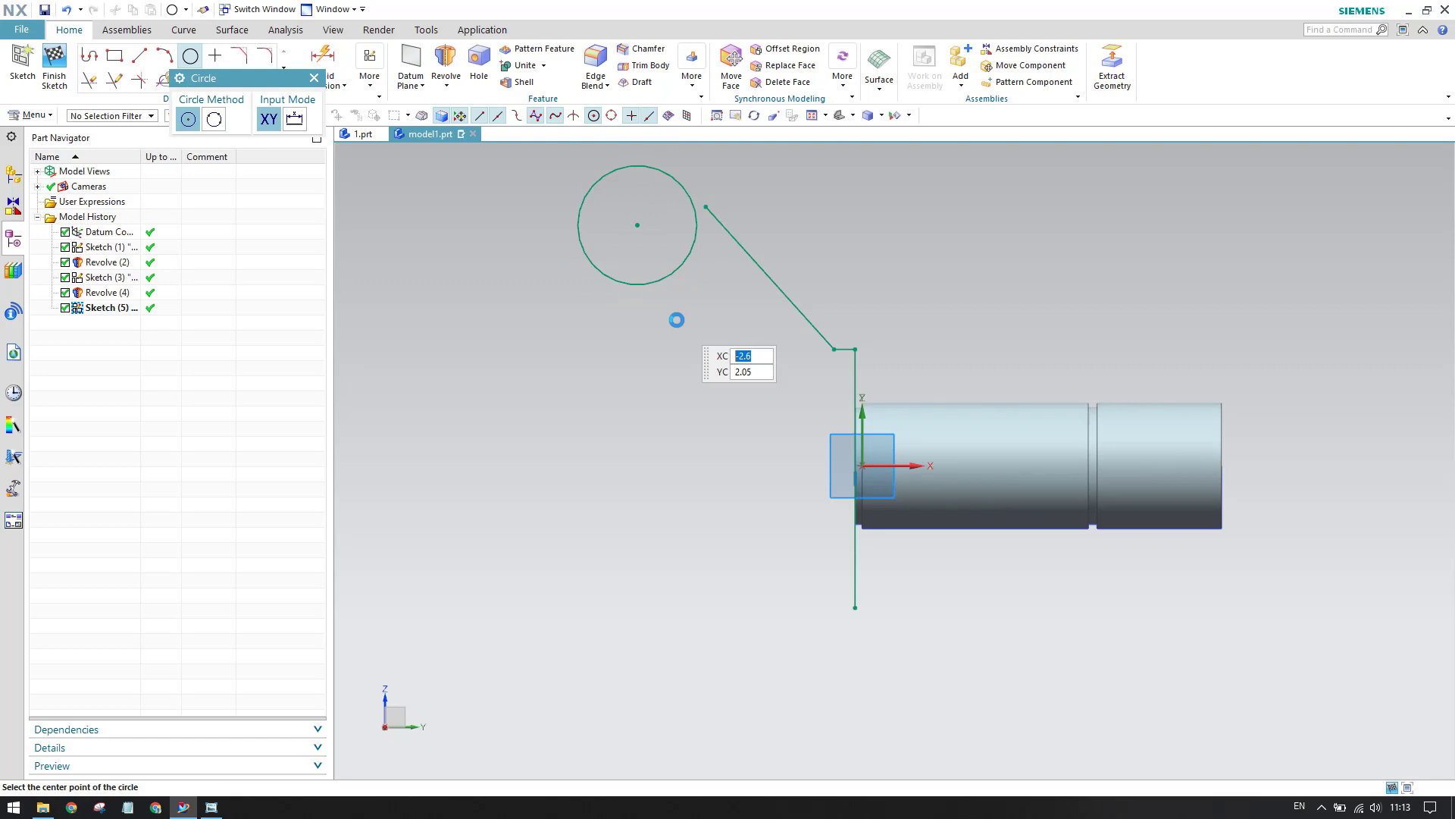
{"action": "left_click", "coordinate": [140, 55]}
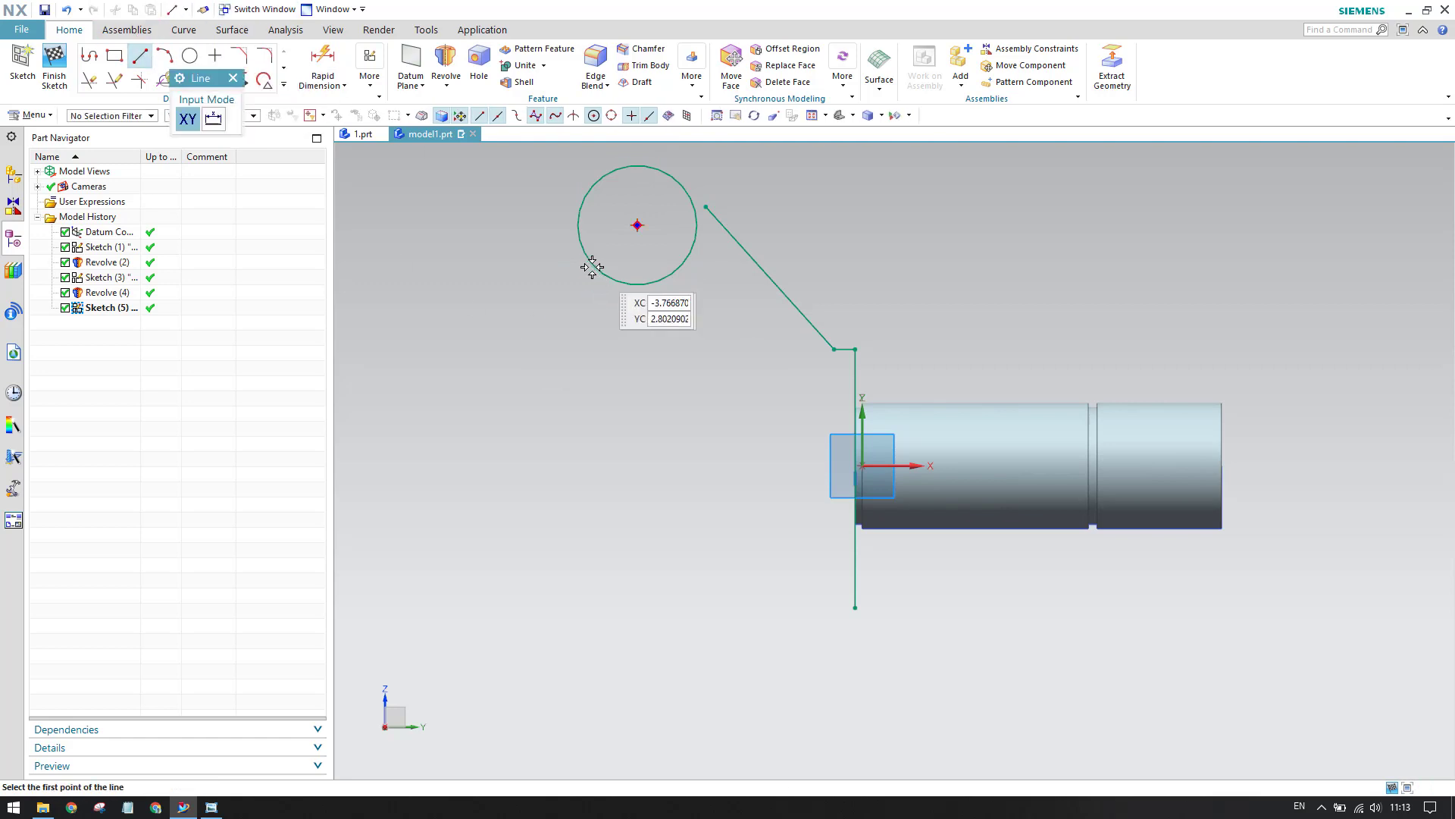
{"action": "left_click", "coordinate": [611, 305]}
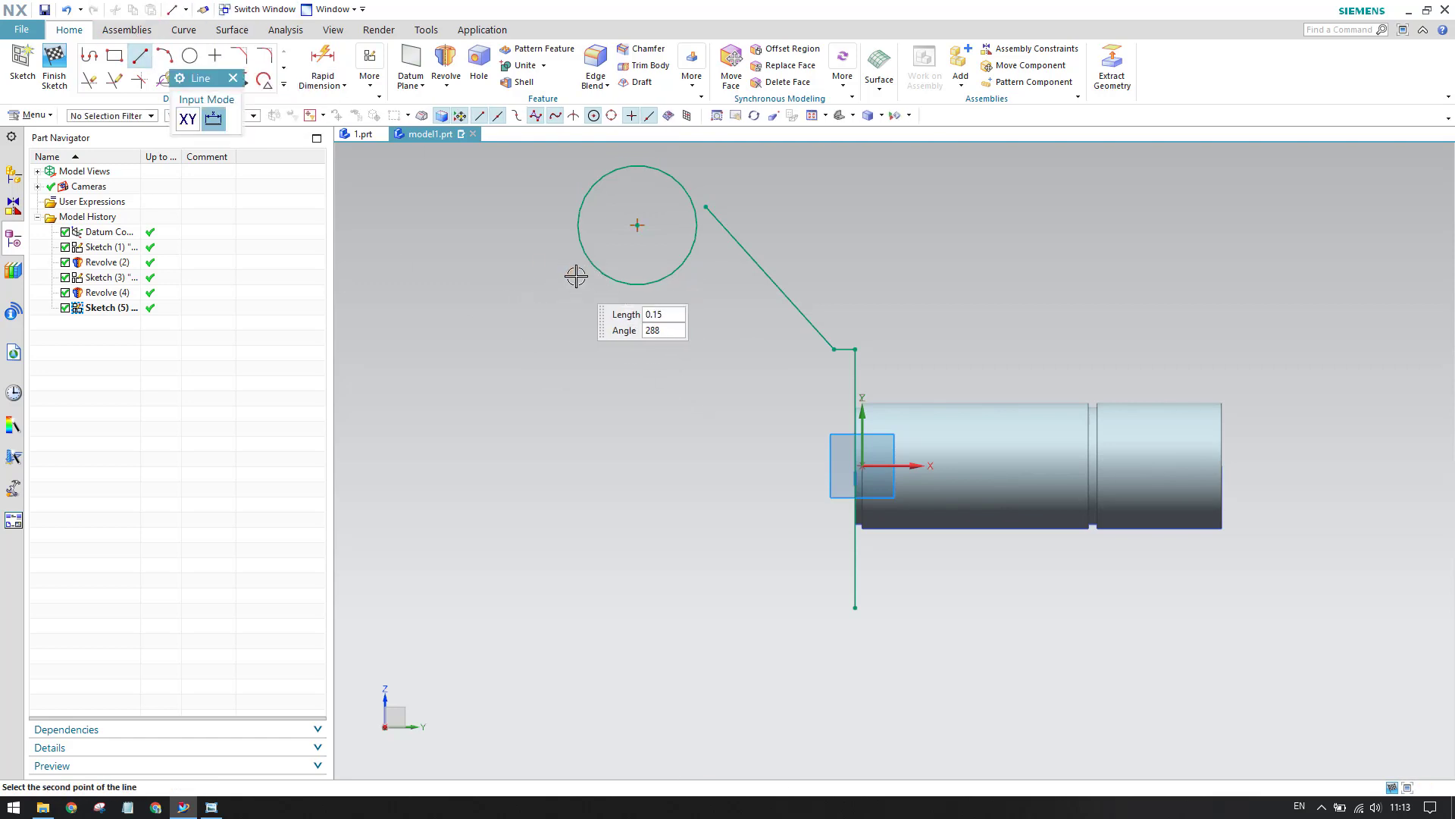
{"action": "left_click", "coordinate": [692, 398]}
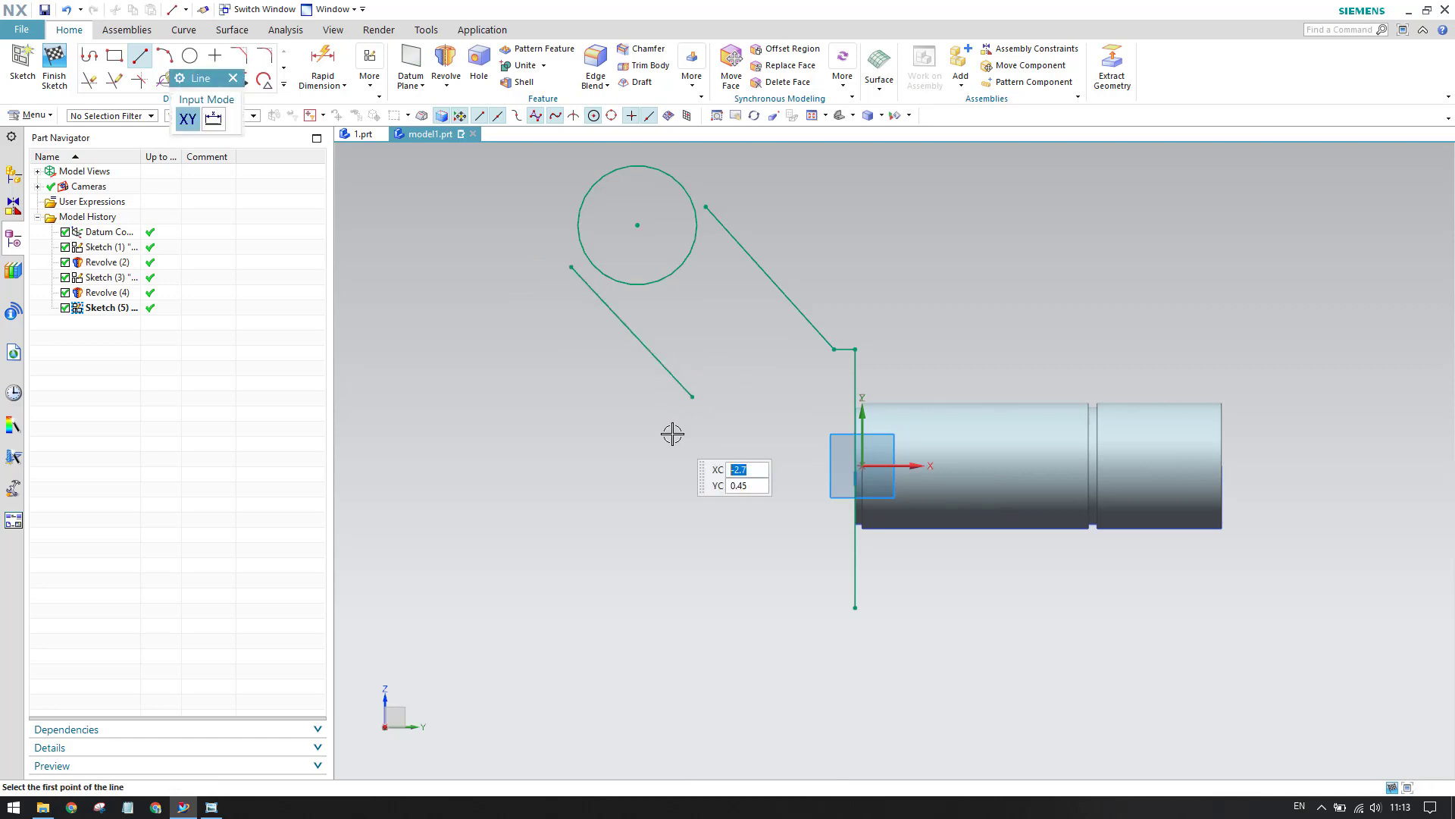
{"action": "key", "text": "Escape"}
Sketch an arc of about 2.05 in radius from the second slanted line's lower end, bulging toward the shaft and curving back underneath
{"action": "scroll", "coordinate": [766, 341], "scroll_direction": "down", "scroll_amount": 1}
{"action": "scroll", "coordinate": [696, 229], "scroll_direction": "up", "scroll_amount": 3}
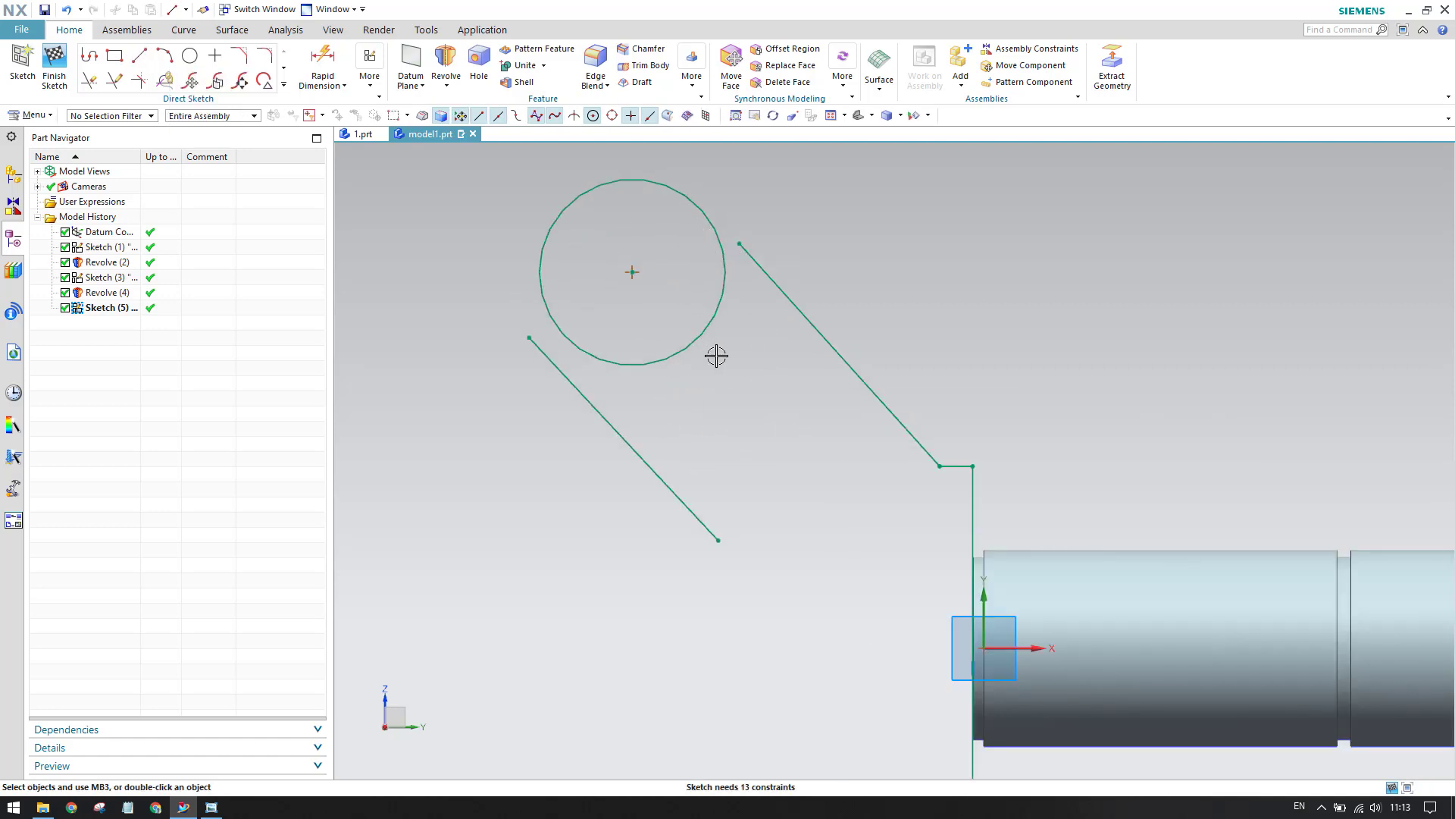
{"action": "scroll", "coordinate": [708, 194], "scroll_direction": "down", "scroll_amount": 4}
{"action": "left_click", "coordinate": [165, 57]}
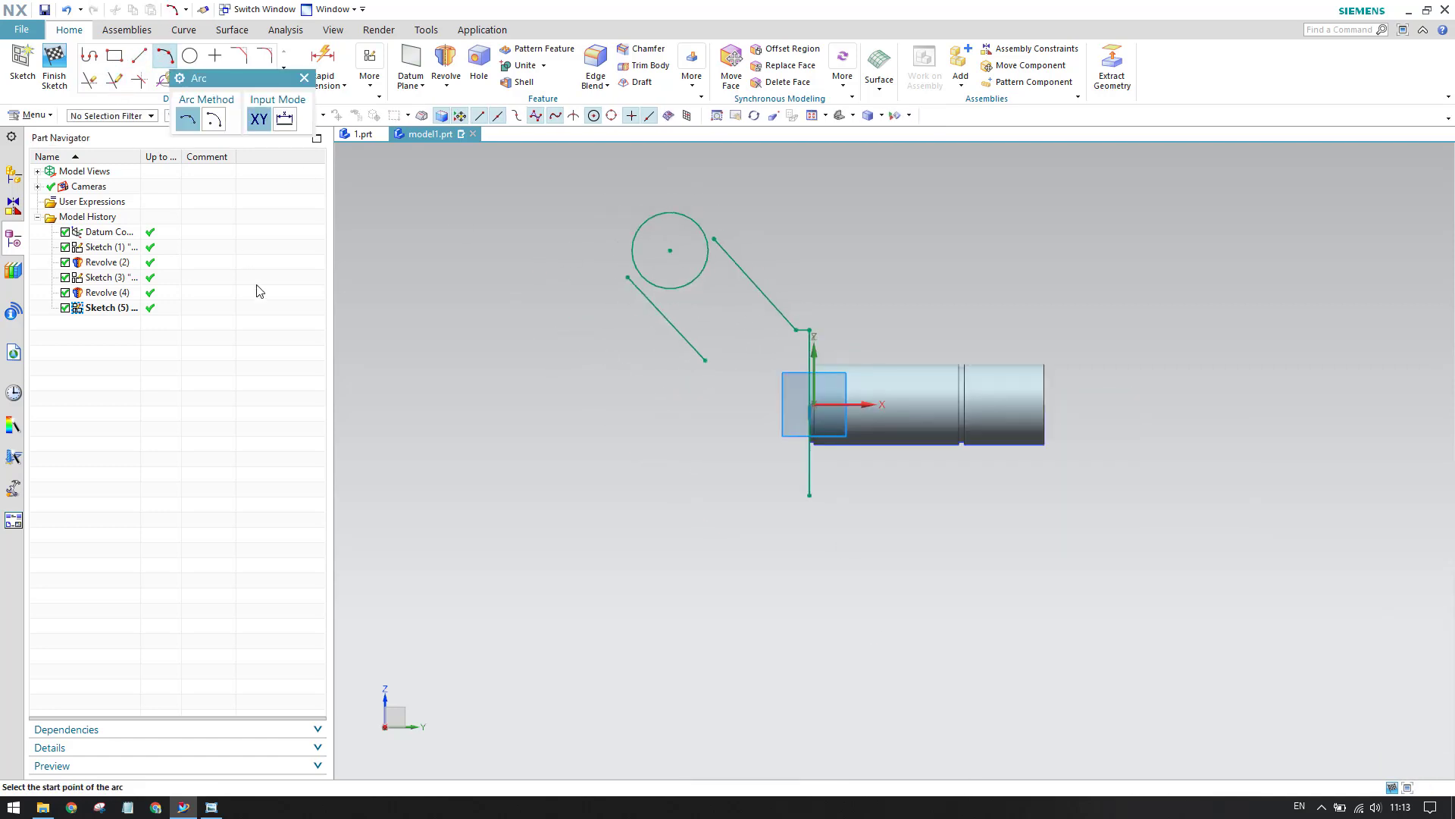
{"action": "left_click", "coordinate": [704, 360]}
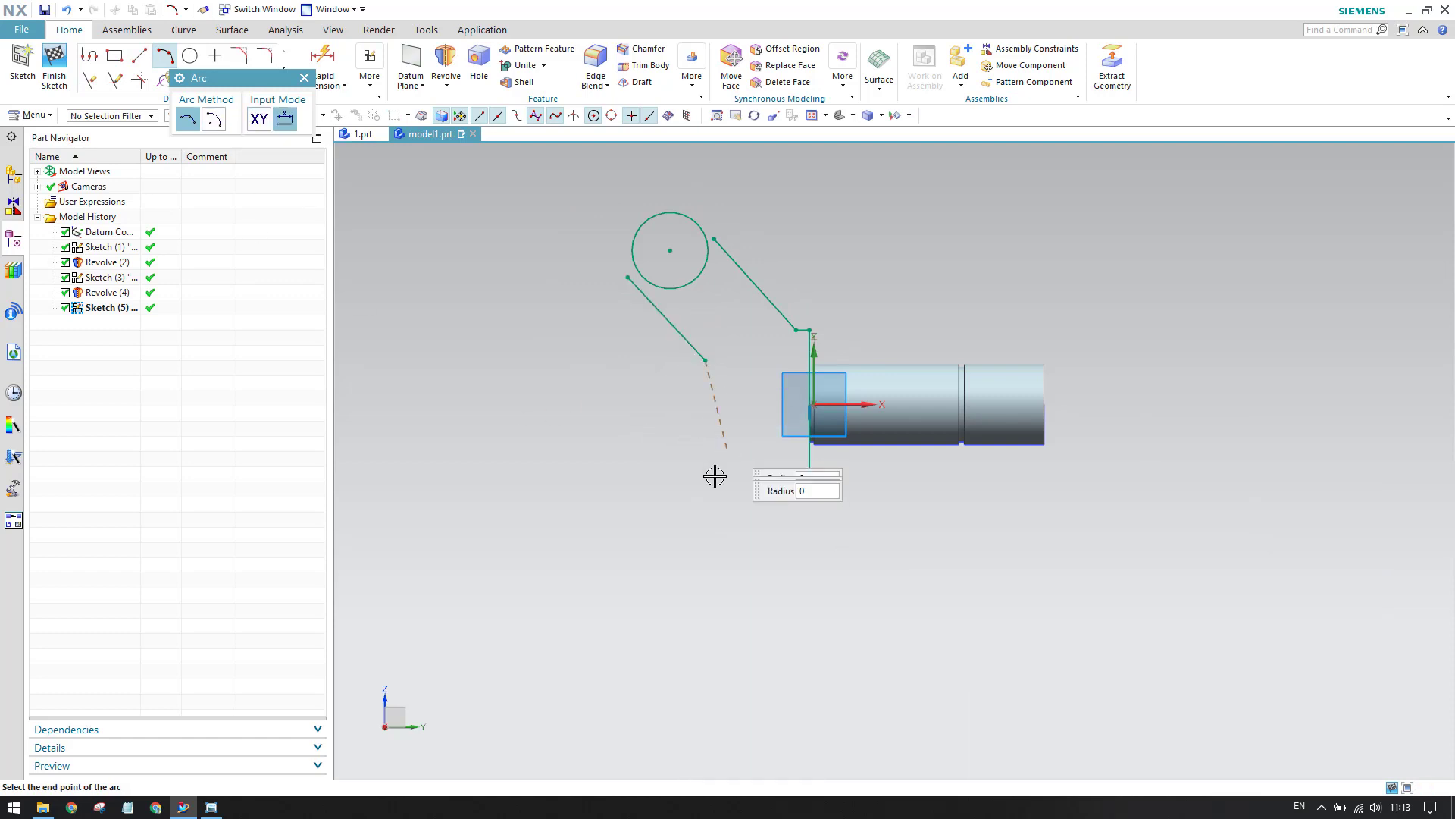
{"action": "left_click", "coordinate": [628, 515]}
{"action": "left_click", "coordinate": [727, 448]}
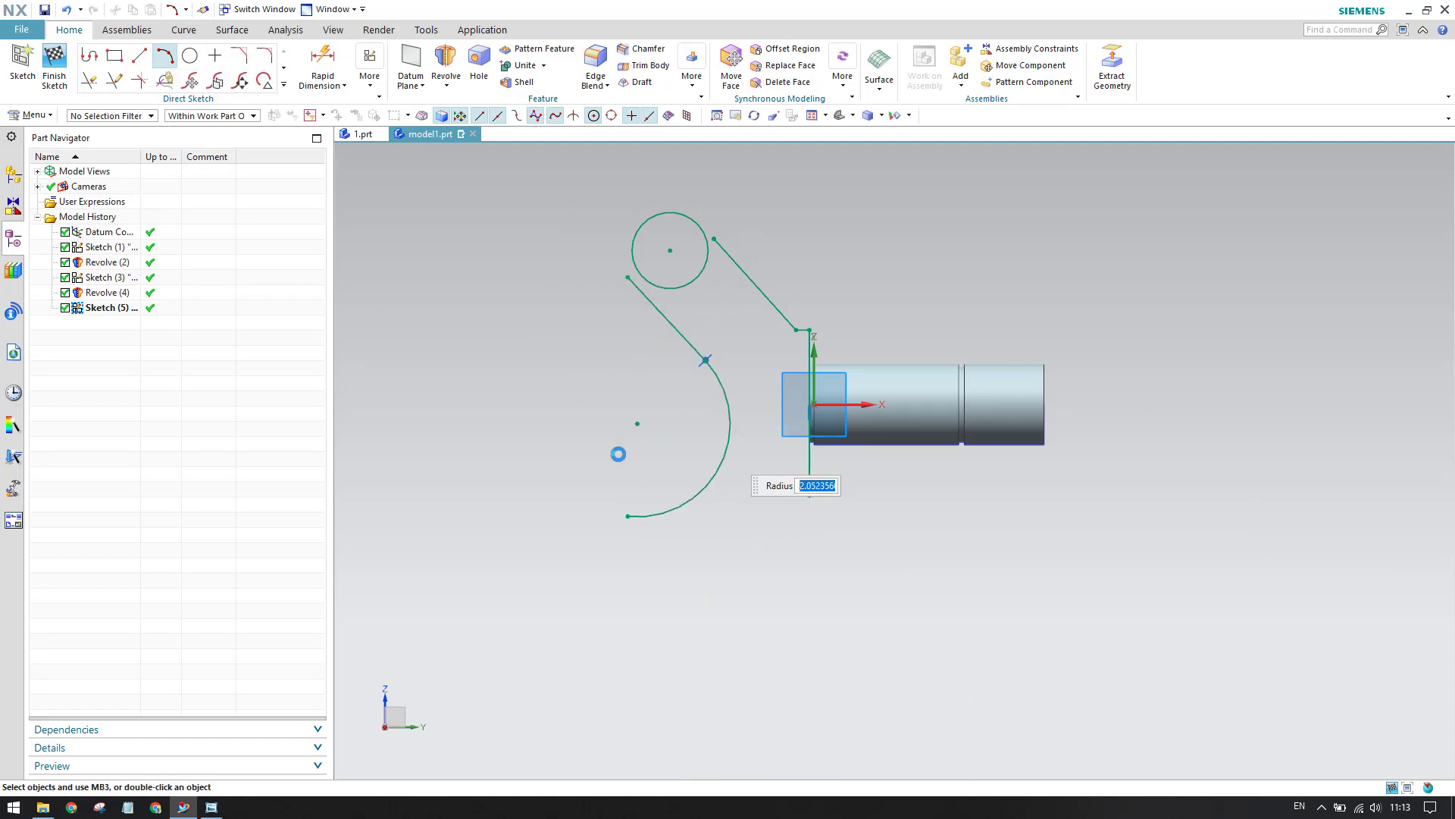
Sketch a short vertical line down from the arc's lower end, continued by a horizontal line running toward the shaft
{"action": "scroll", "coordinate": [594, 487], "scroll_direction": "down", "scroll_amount": 2}
{"action": "scroll", "coordinate": [643, 490], "scroll_direction": "up", "scroll_amount": 5}
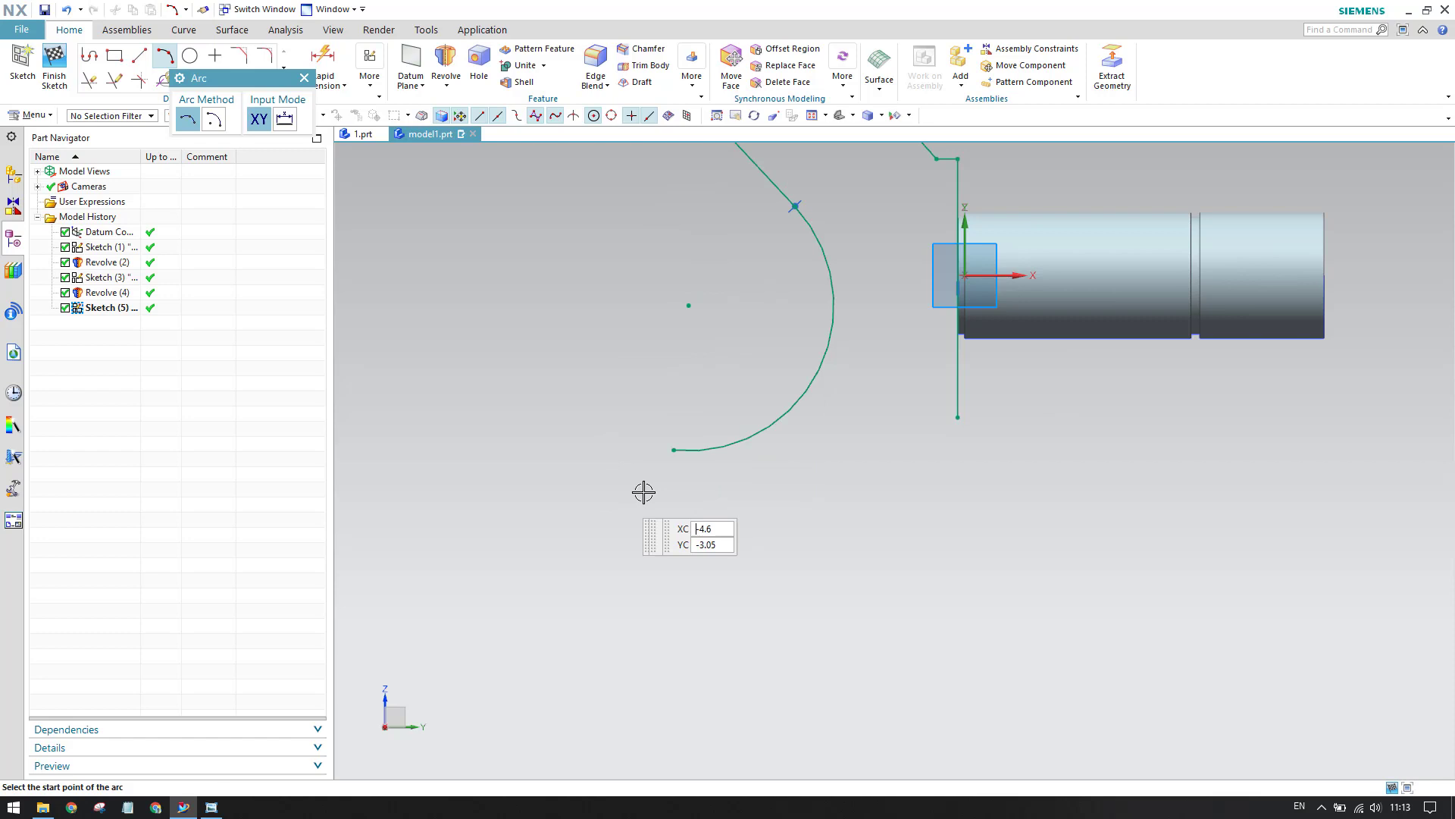
{"action": "left_click", "coordinate": [140, 55]}
{"action": "left_click", "coordinate": [674, 450]}
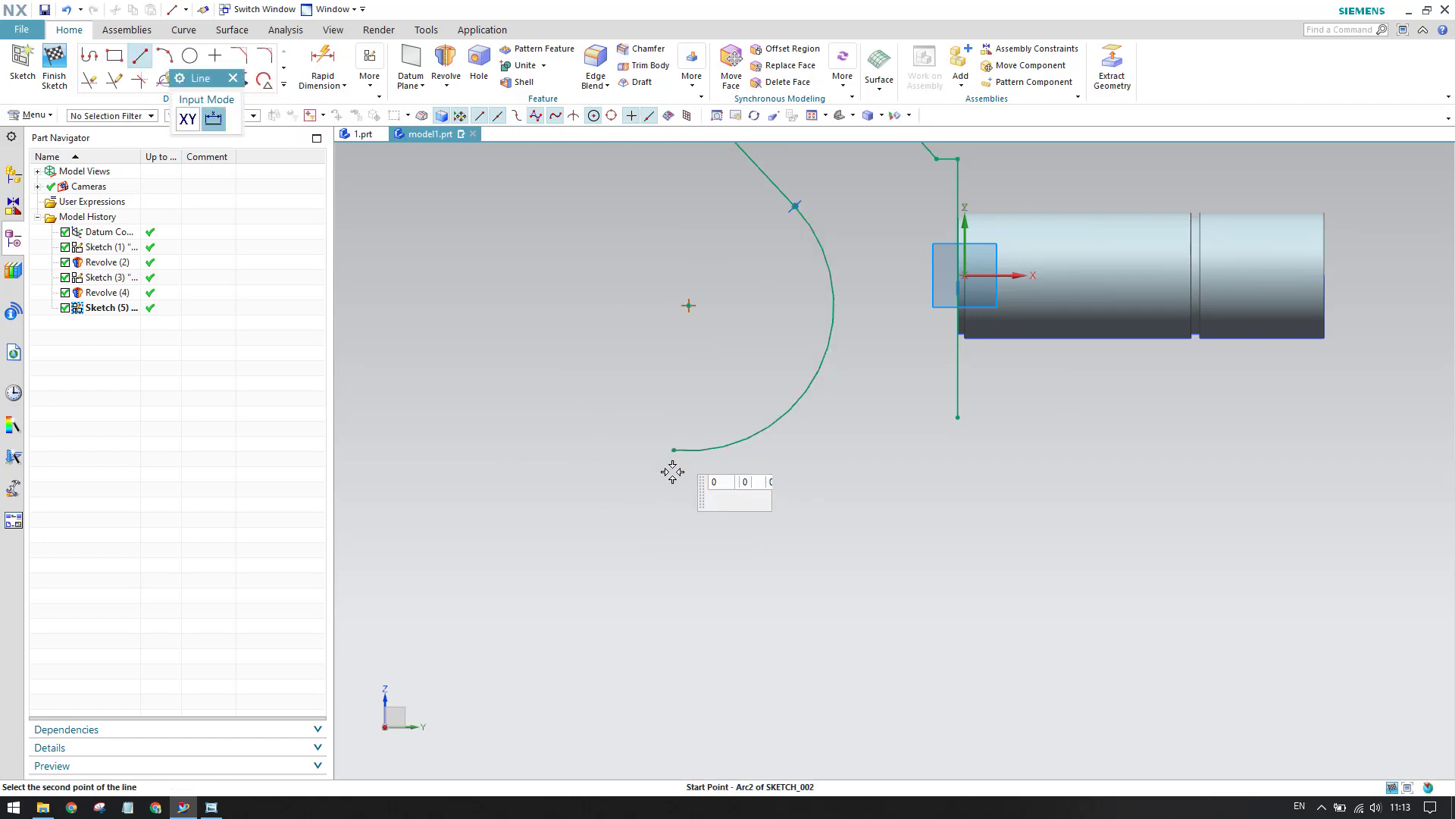
{"action": "left_click", "coordinate": [673, 504]}
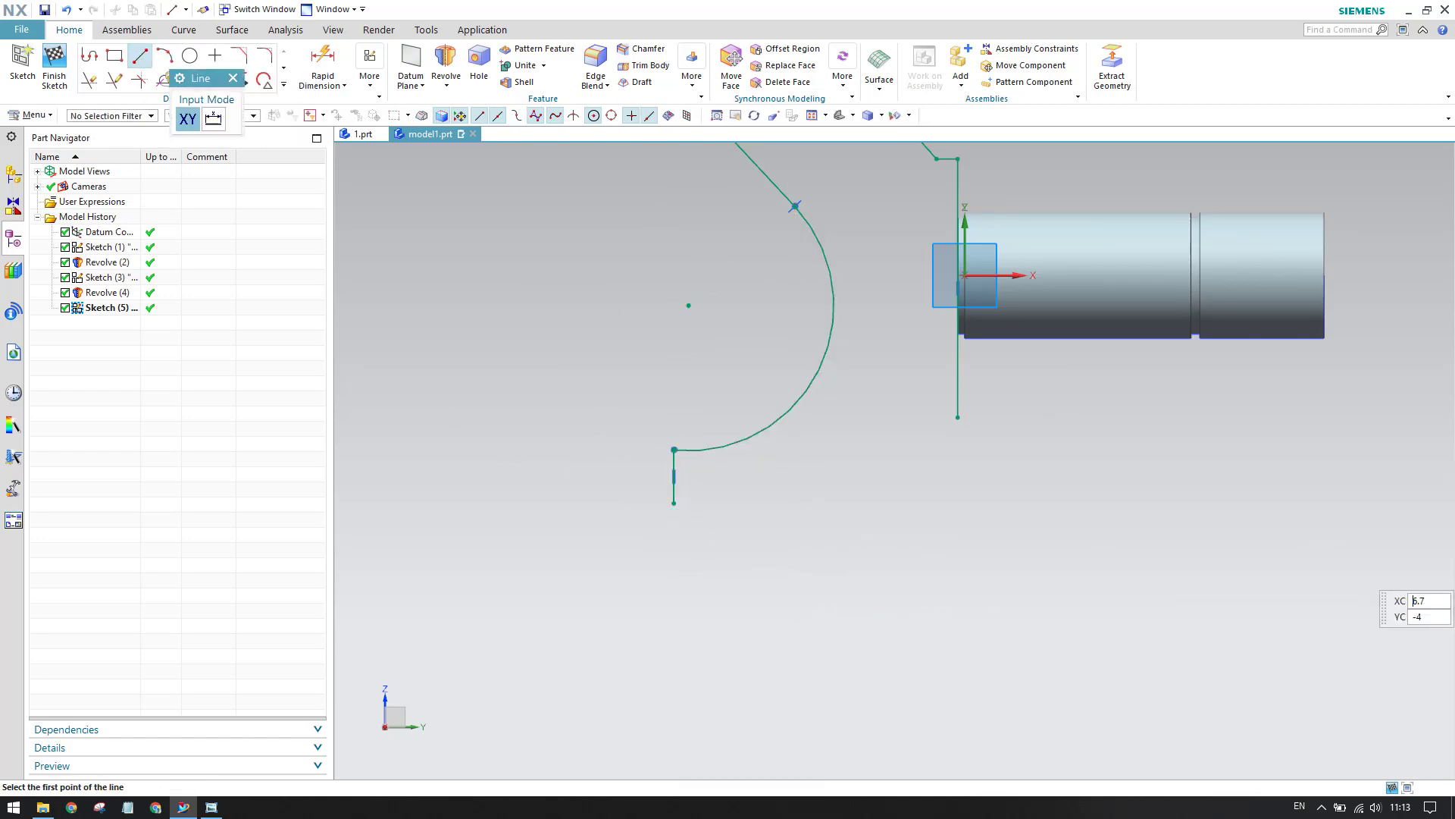
{"action": "left_click", "coordinate": [673, 502]}
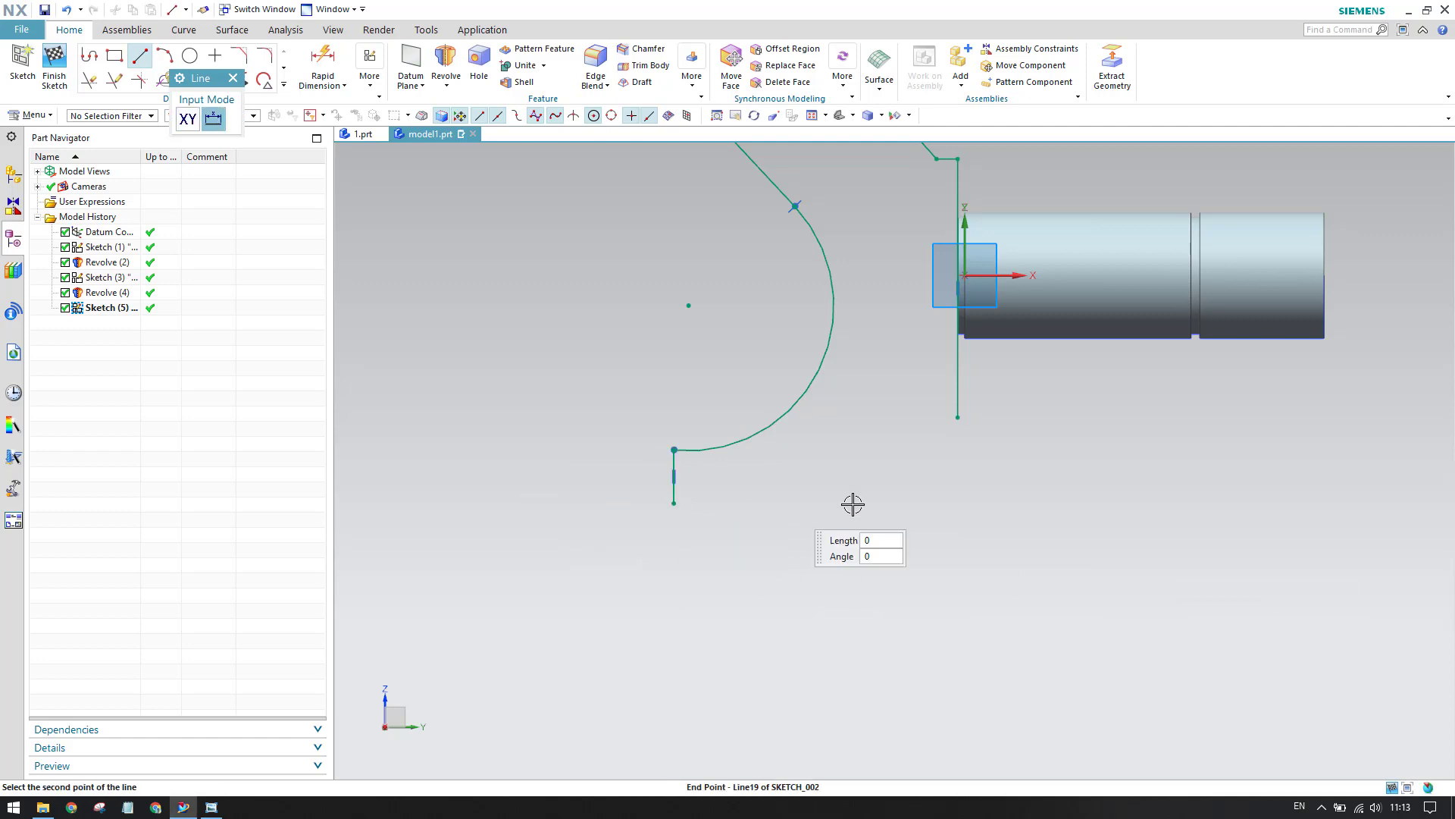
{"action": "left_click", "coordinate": [912, 503]}
{"action": "scroll", "coordinate": [992, 440], "scroll_direction": "up", "scroll_amount": 2}
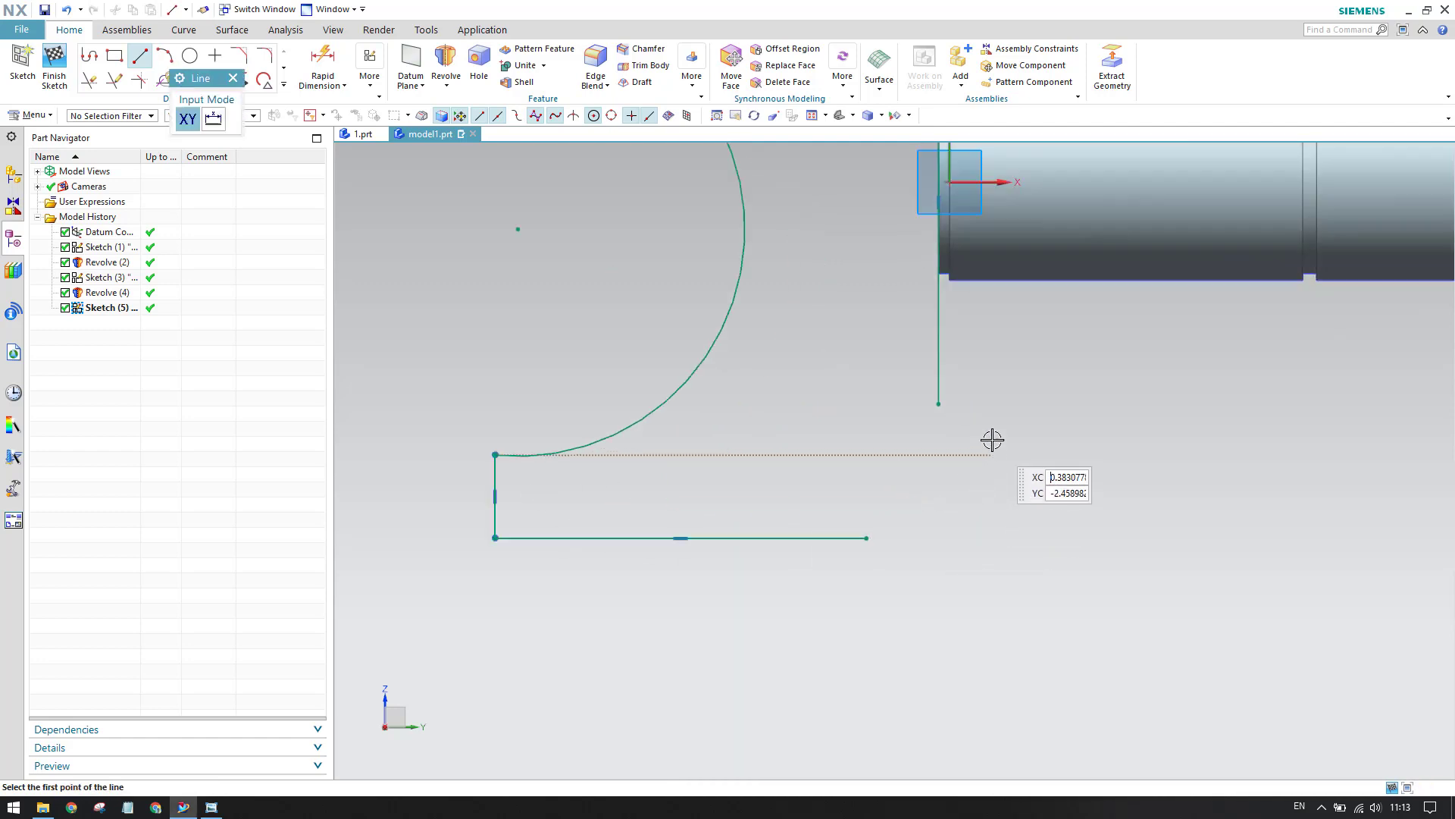
Sketch a horizontal line about 0.28 in long from the long vertical line's lower end away from the shaft, continued by a short downward line
{"action": "scroll", "coordinate": [992, 440], "scroll_direction": "up", "scroll_amount": 3}
{"action": "left_click", "coordinate": [830, 332]}
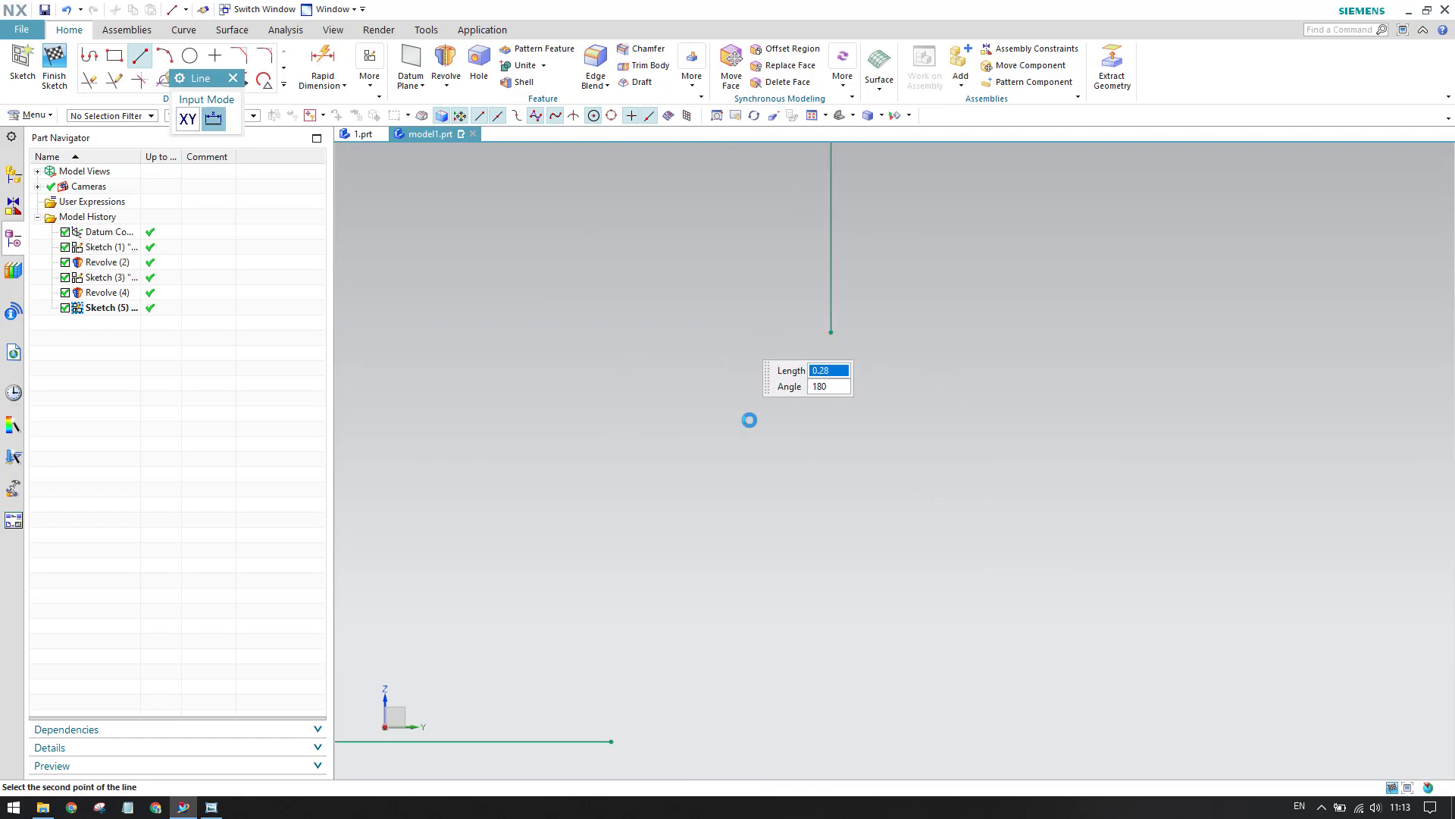
{"action": "key", "text": "Return"}
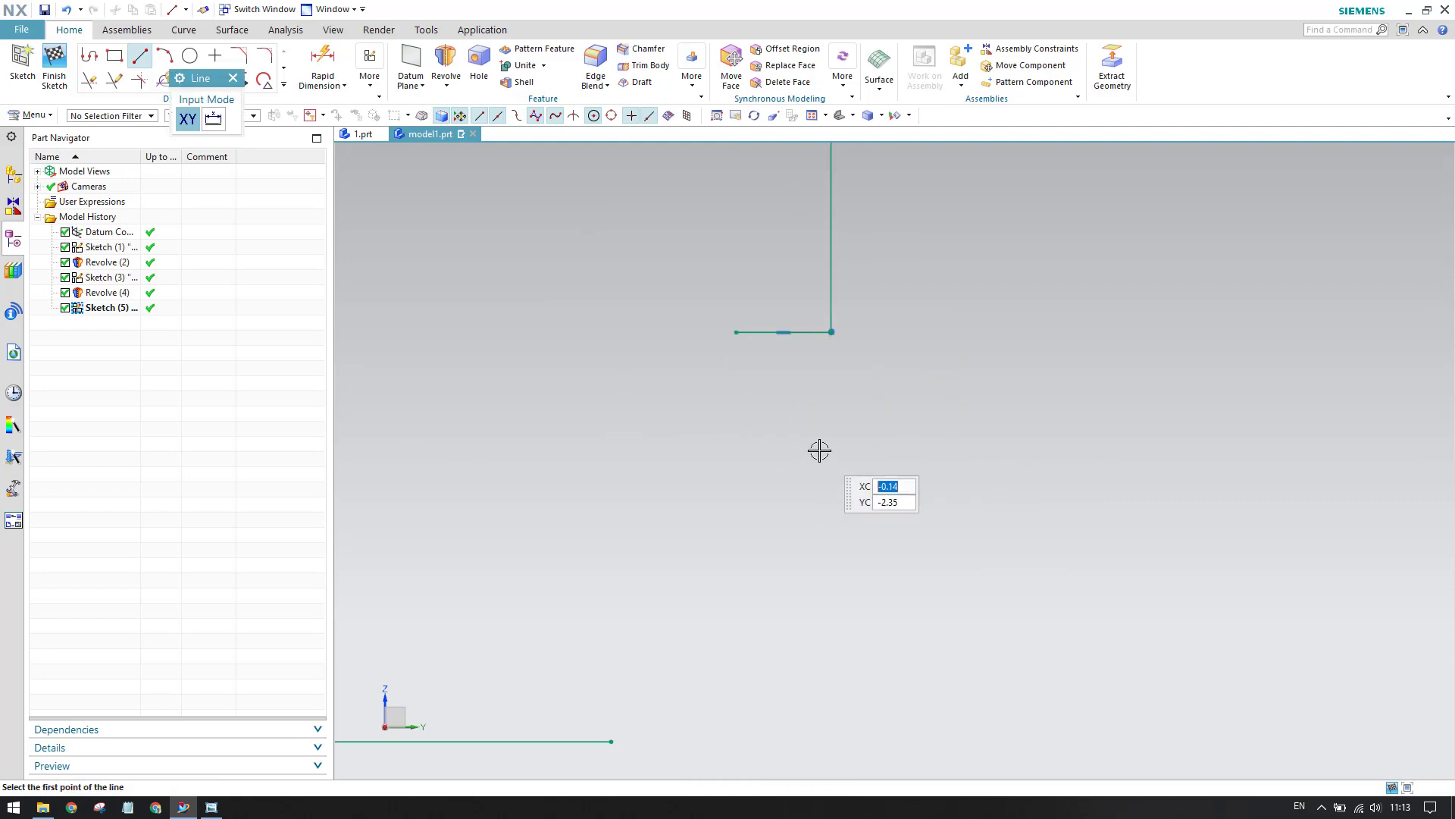
{"action": "left_click", "coordinate": [736, 332]}
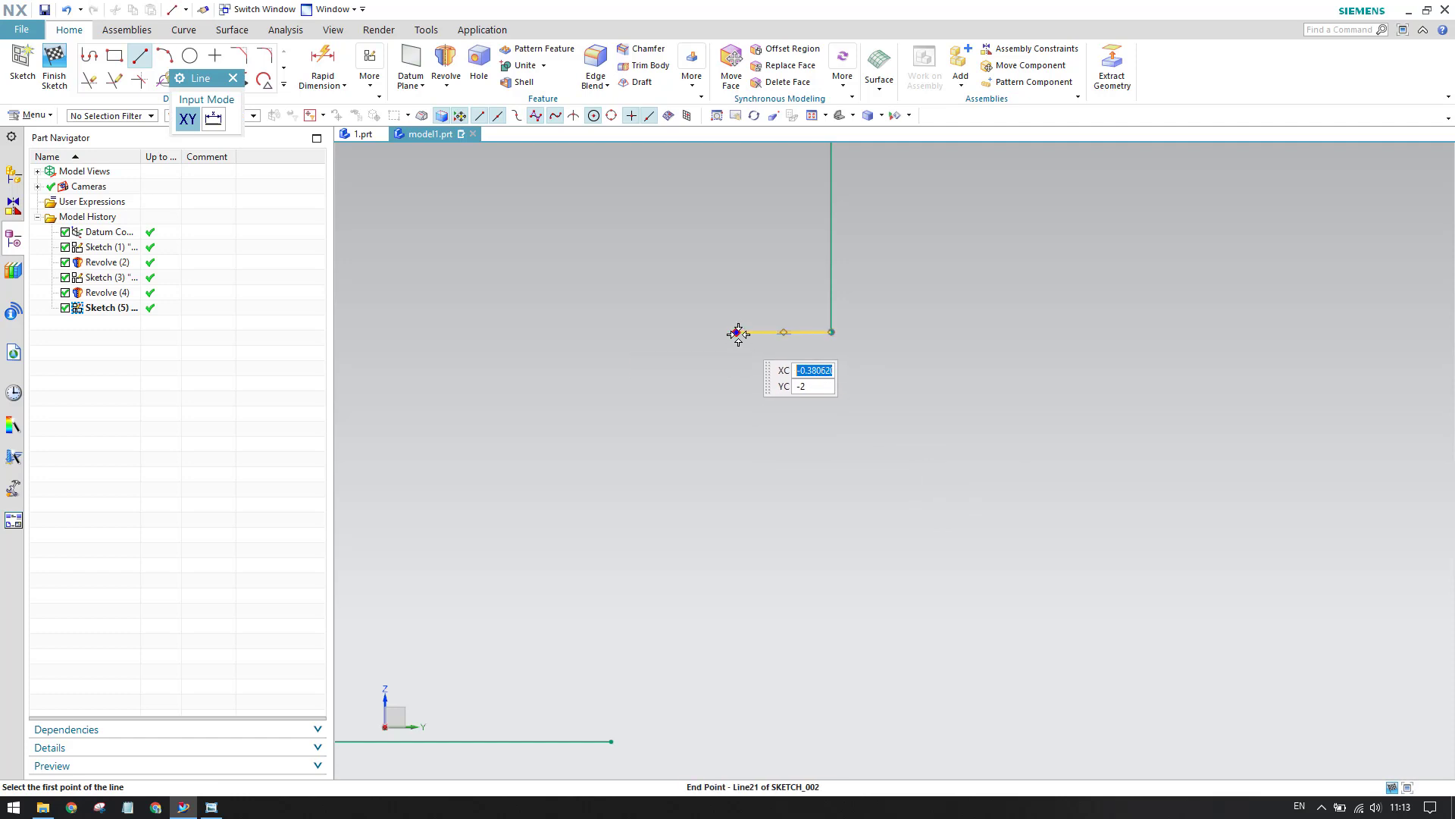
{"action": "left_click", "coordinate": [736, 416]}
{"action": "scroll", "coordinate": [987, 417], "scroll_direction": "down", "scroll_amount": 4}
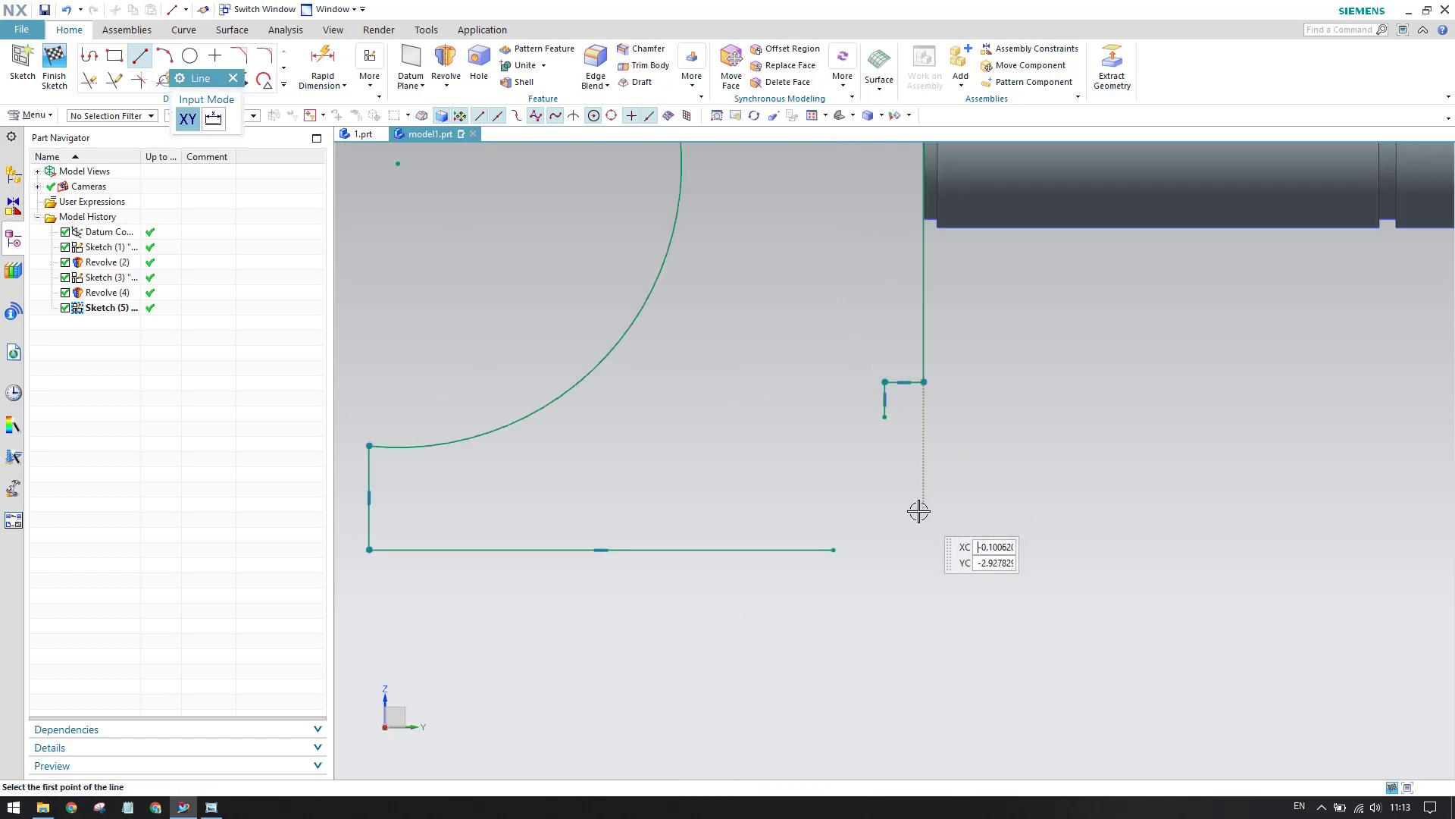
{"action": "key", "text": "Escape"}
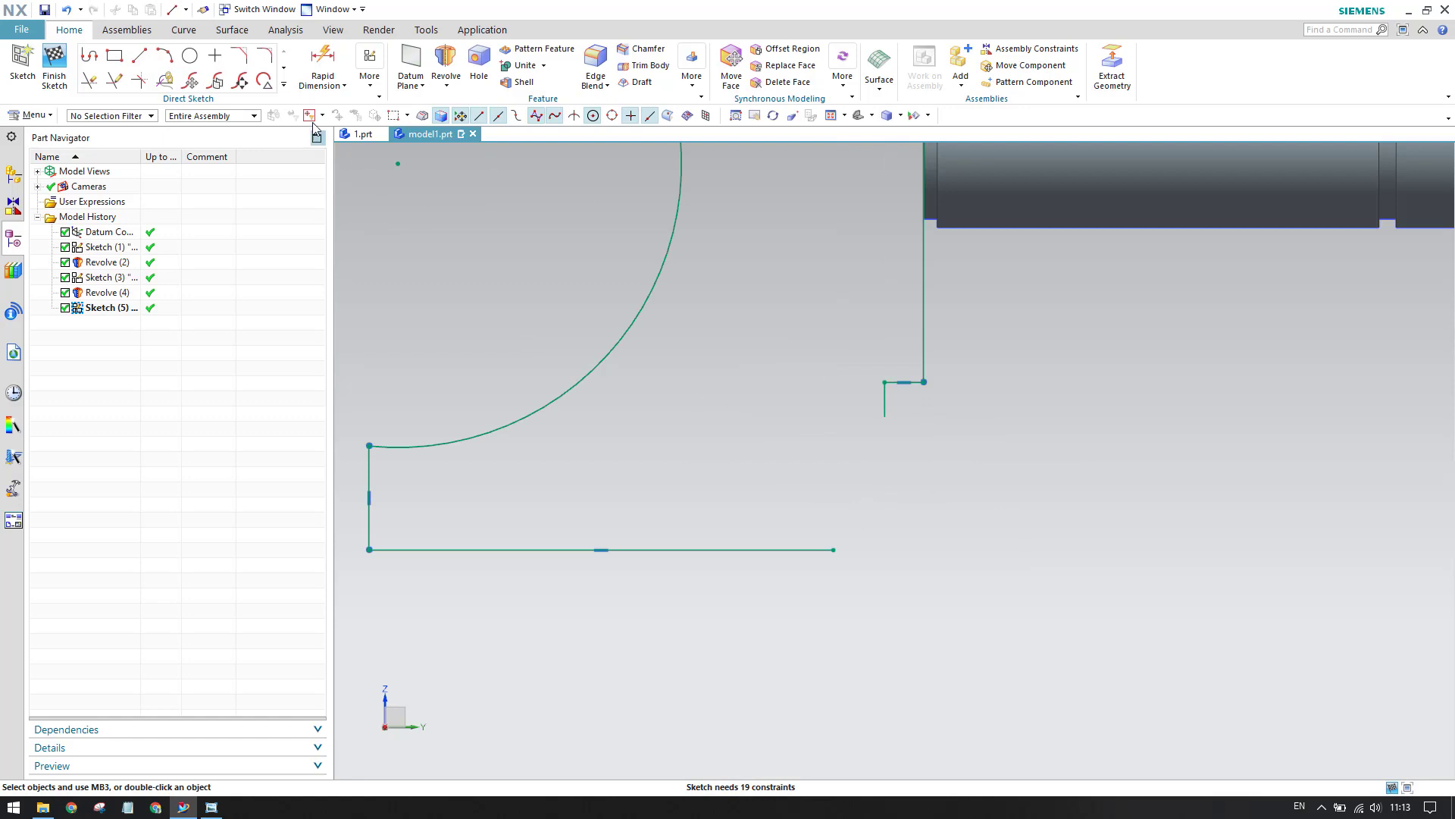
Join the base's horizontal line and the short downward line below the shaft with Make Corner
{"action": "left_click", "coordinate": [285, 85]}
{"action": "left_click", "coordinate": [163, 135]}
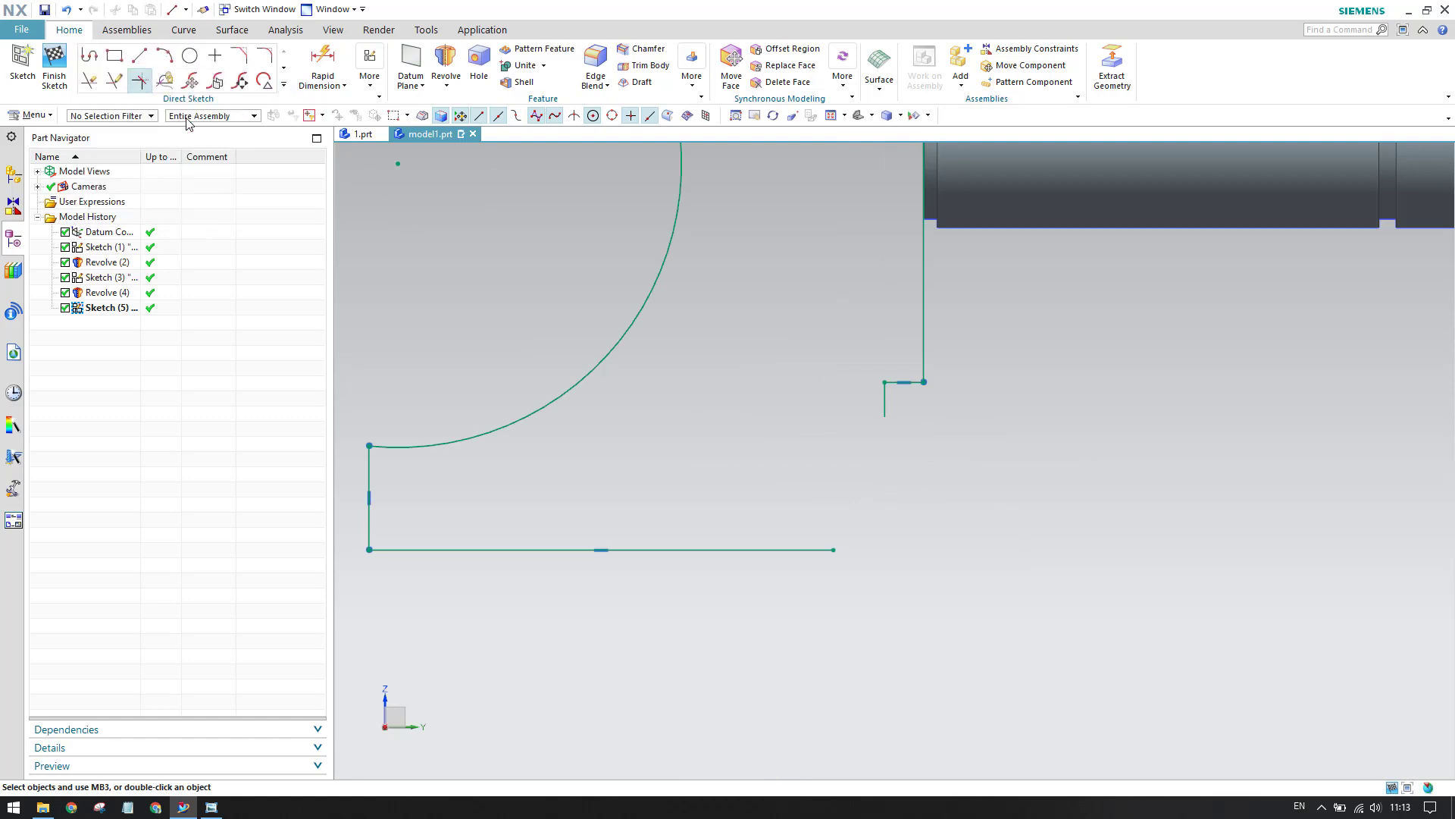
{"action": "left_click", "coordinate": [774, 550]}
{"action": "left_click", "coordinate": [882, 398]}
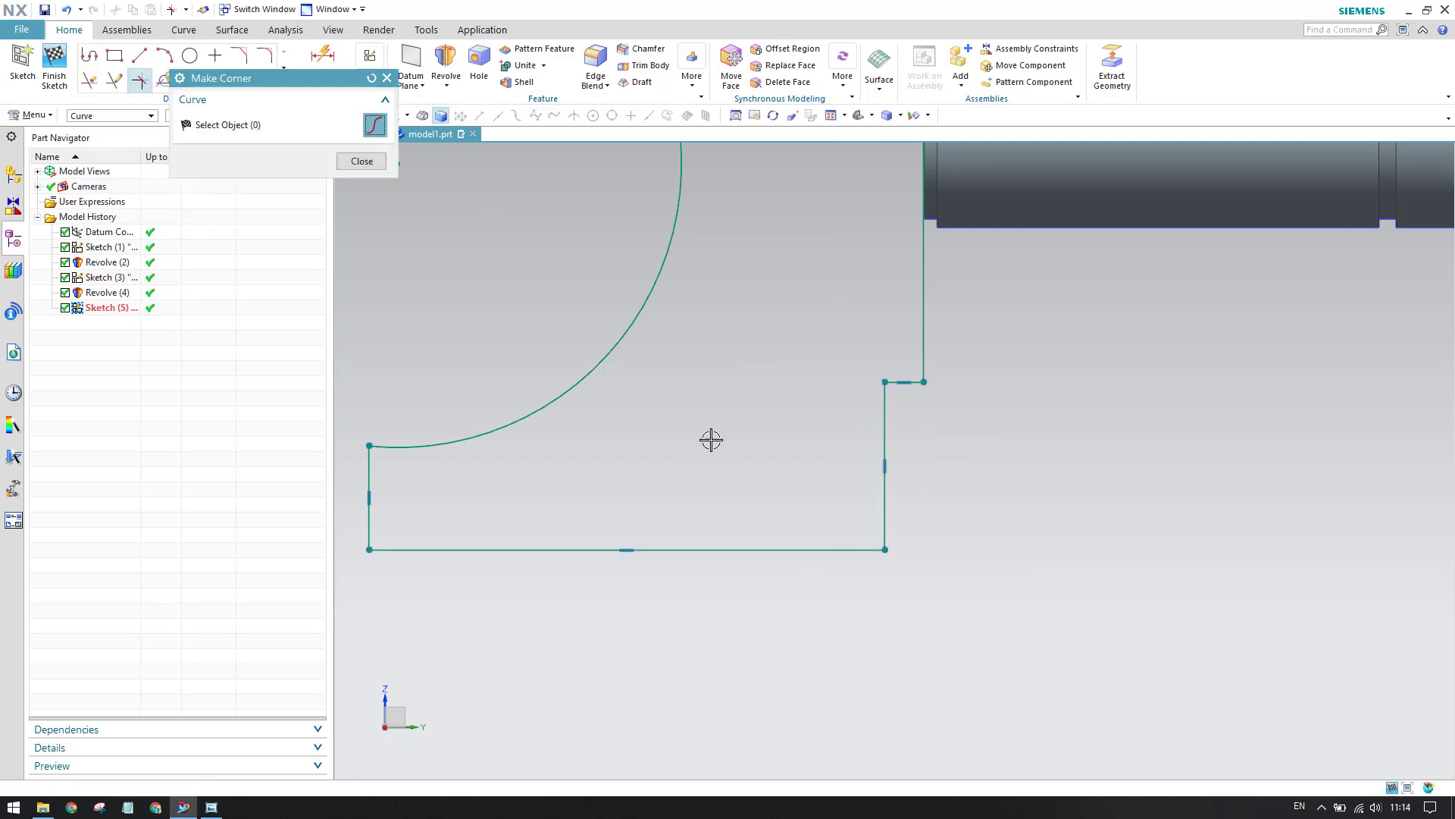
{"action": "left_click", "coordinate": [361, 162]}
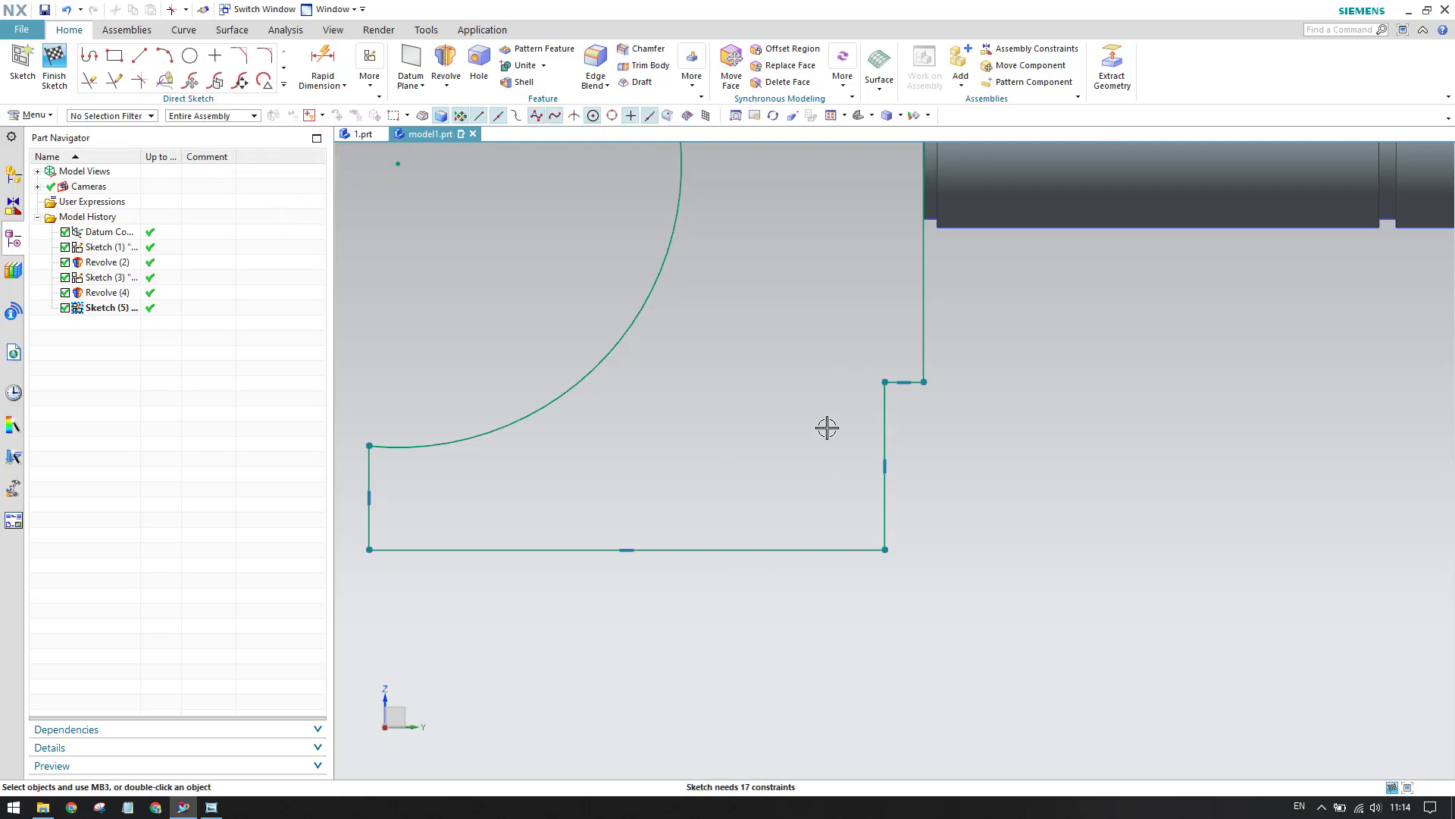
Constrain the circle tangent to both slanted lines
{"action": "scroll", "coordinate": [827, 428], "scroll_direction": "down", "scroll_amount": 4}
{"action": "scroll", "coordinate": [831, 493], "scroll_direction": "up", "scroll_amount": 2}
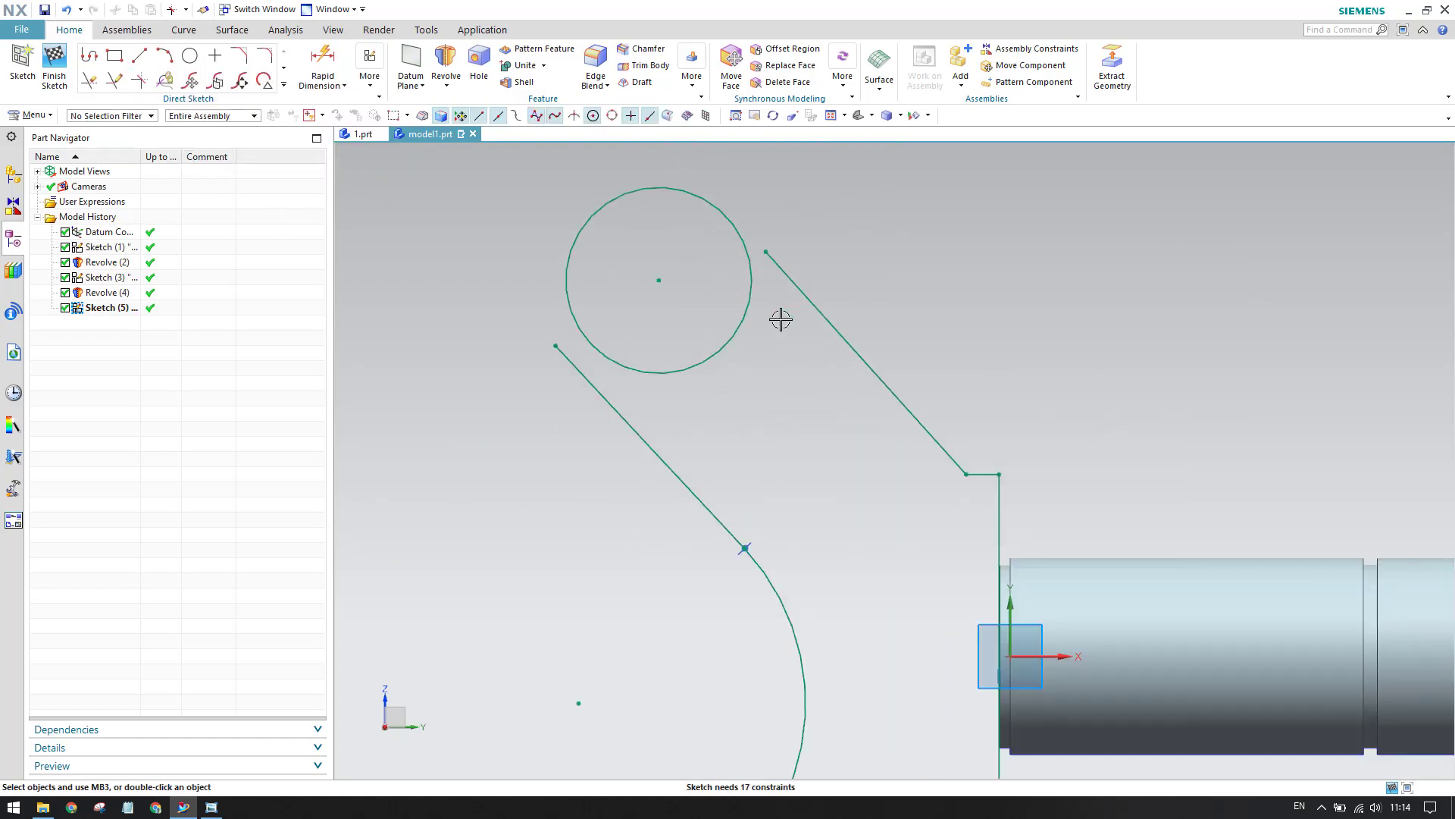
{"action": "key", "text": "c"}
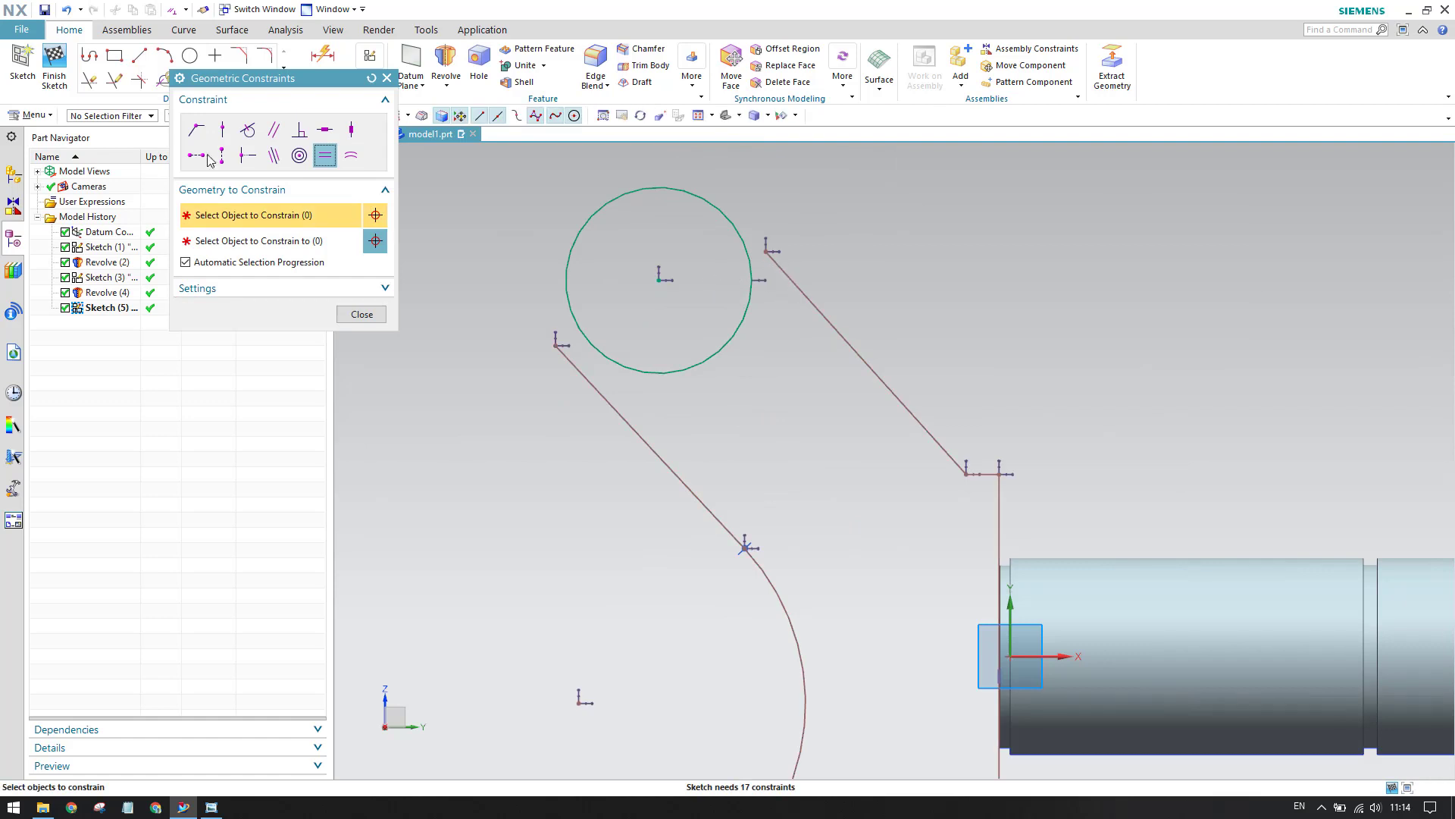
{"action": "left_click", "coordinate": [244, 131]}
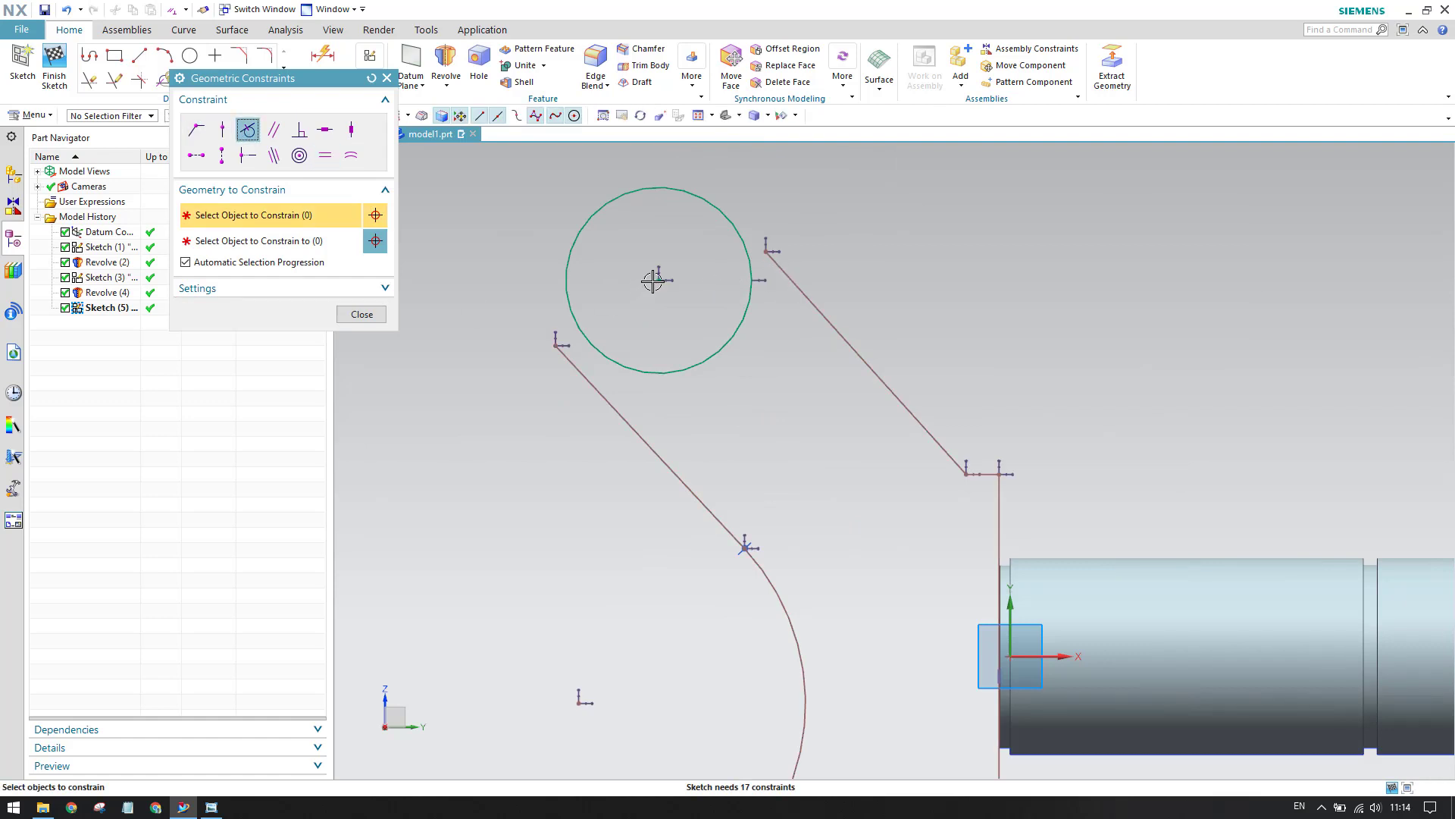
{"action": "left_click", "coordinate": [733, 233]}
{"action": "left_click", "coordinate": [761, 323]}
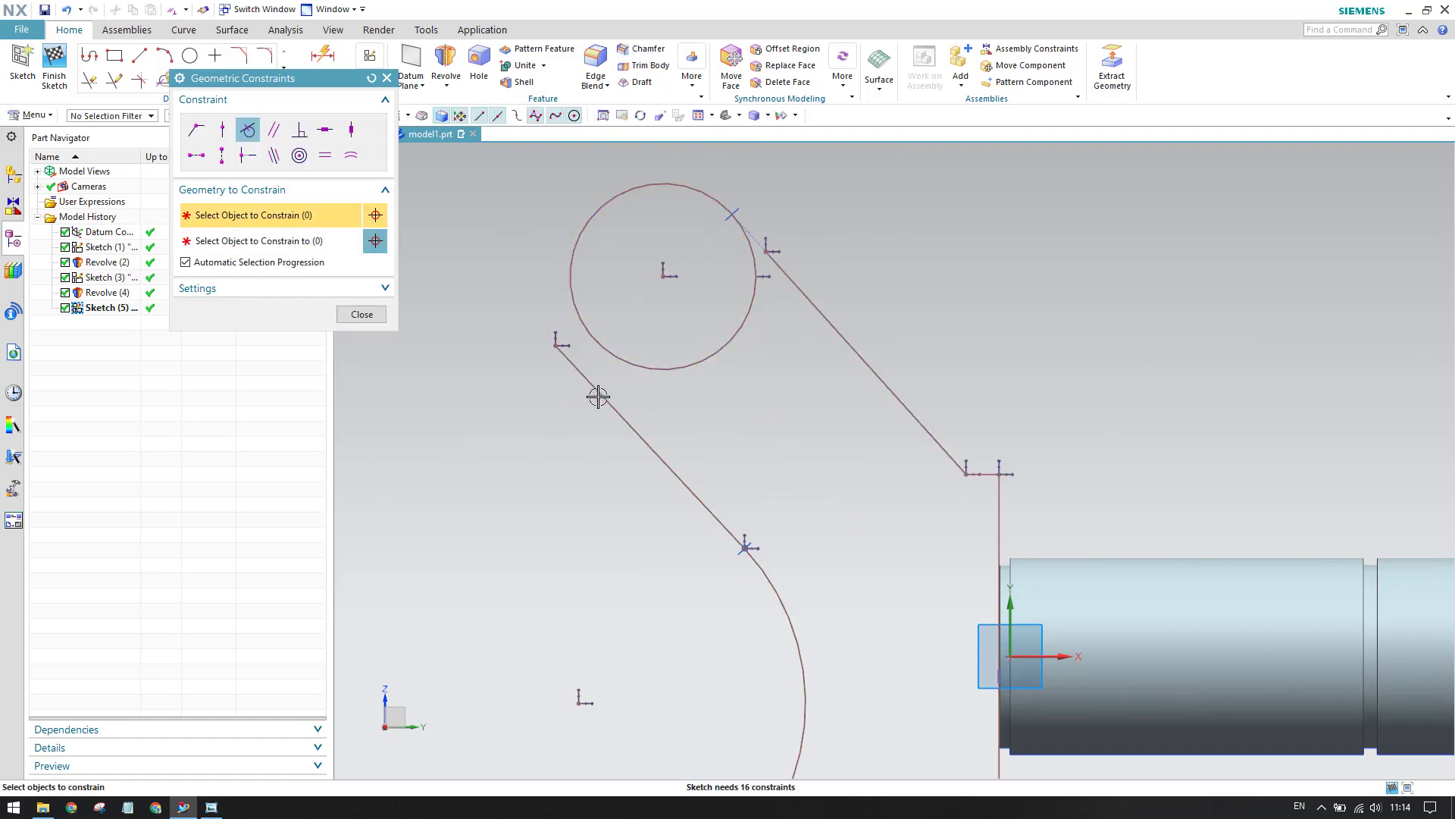
{"action": "left_click", "coordinate": [627, 364]}
{"action": "left_click", "coordinate": [617, 409]}
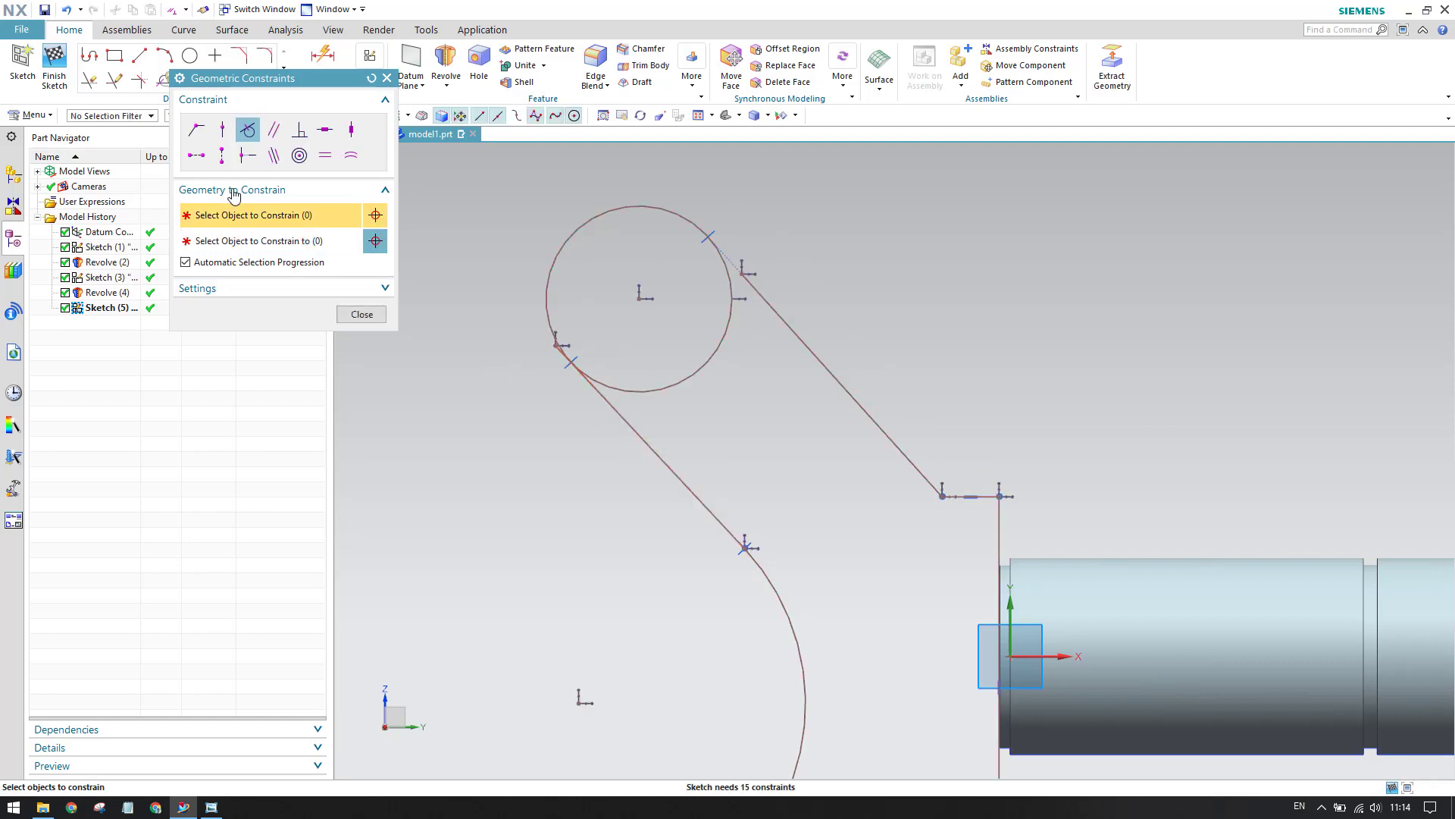
Constrain the upper endpoints of both slanted lines to lie on the circle with Point on Curve
{"action": "left_click", "coordinate": [195, 130]}
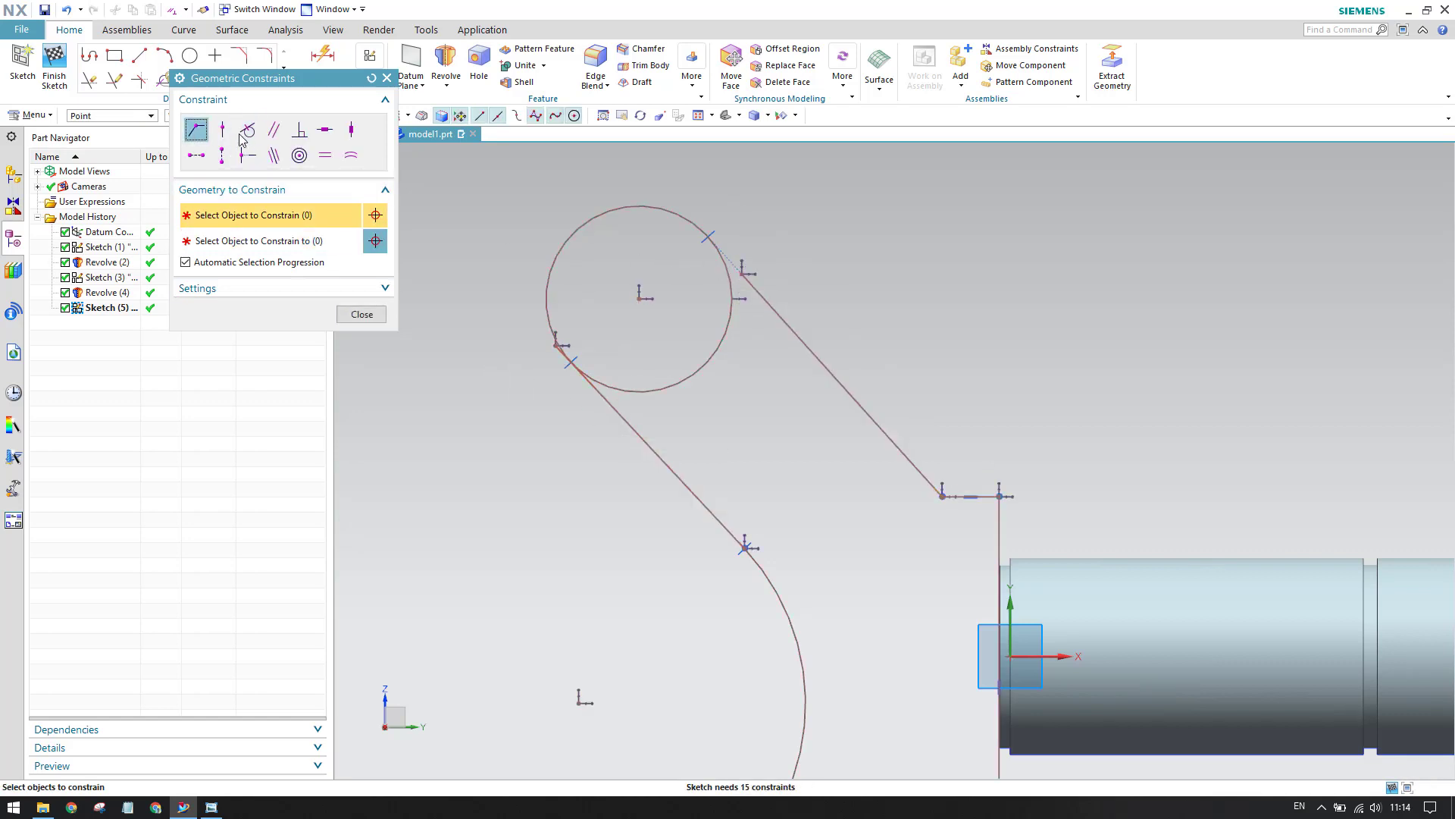
{"action": "left_click", "coordinate": [222, 130]}
{"action": "left_click", "coordinate": [742, 274]}
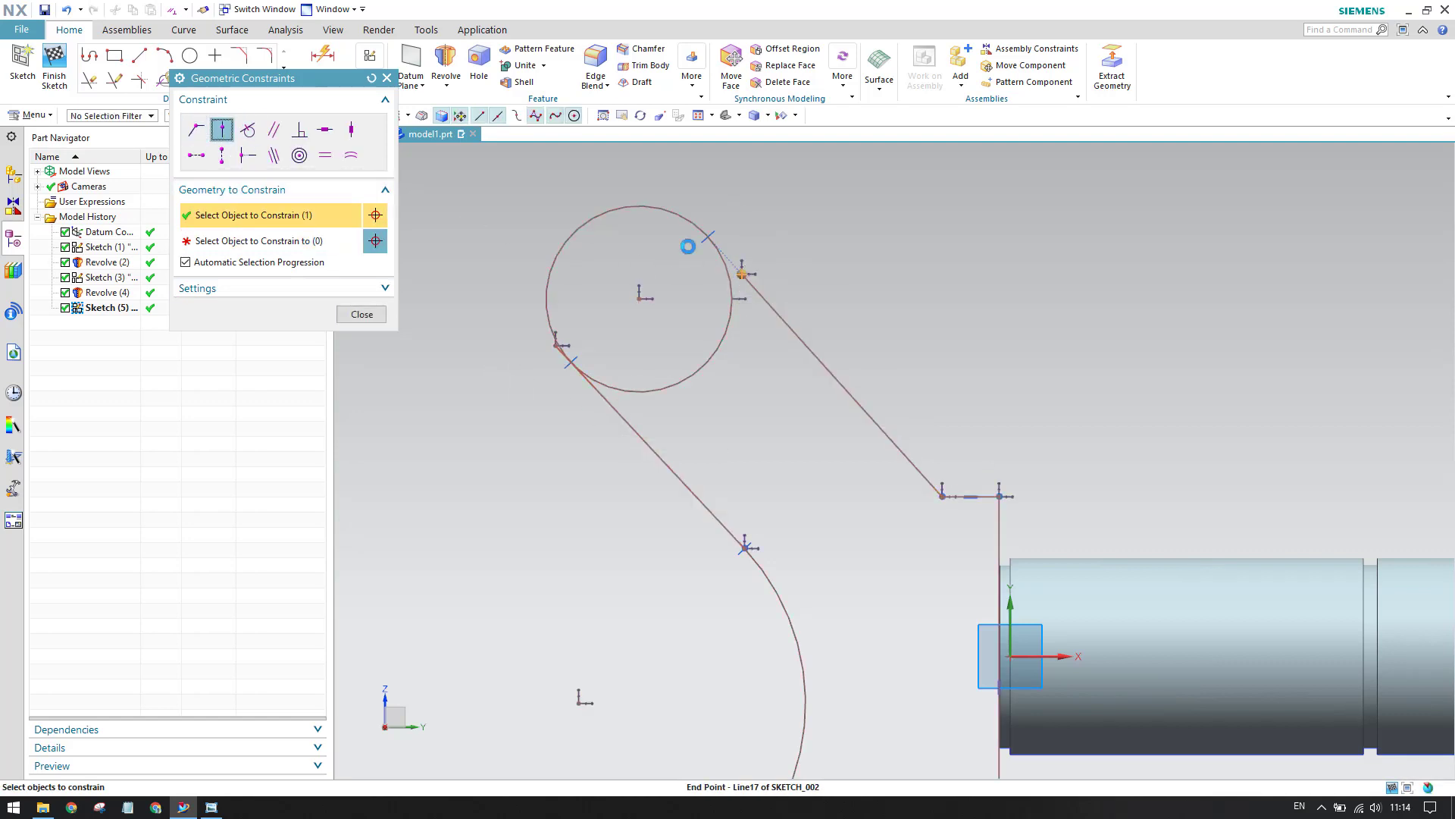
{"action": "left_click", "coordinate": [703, 231]}
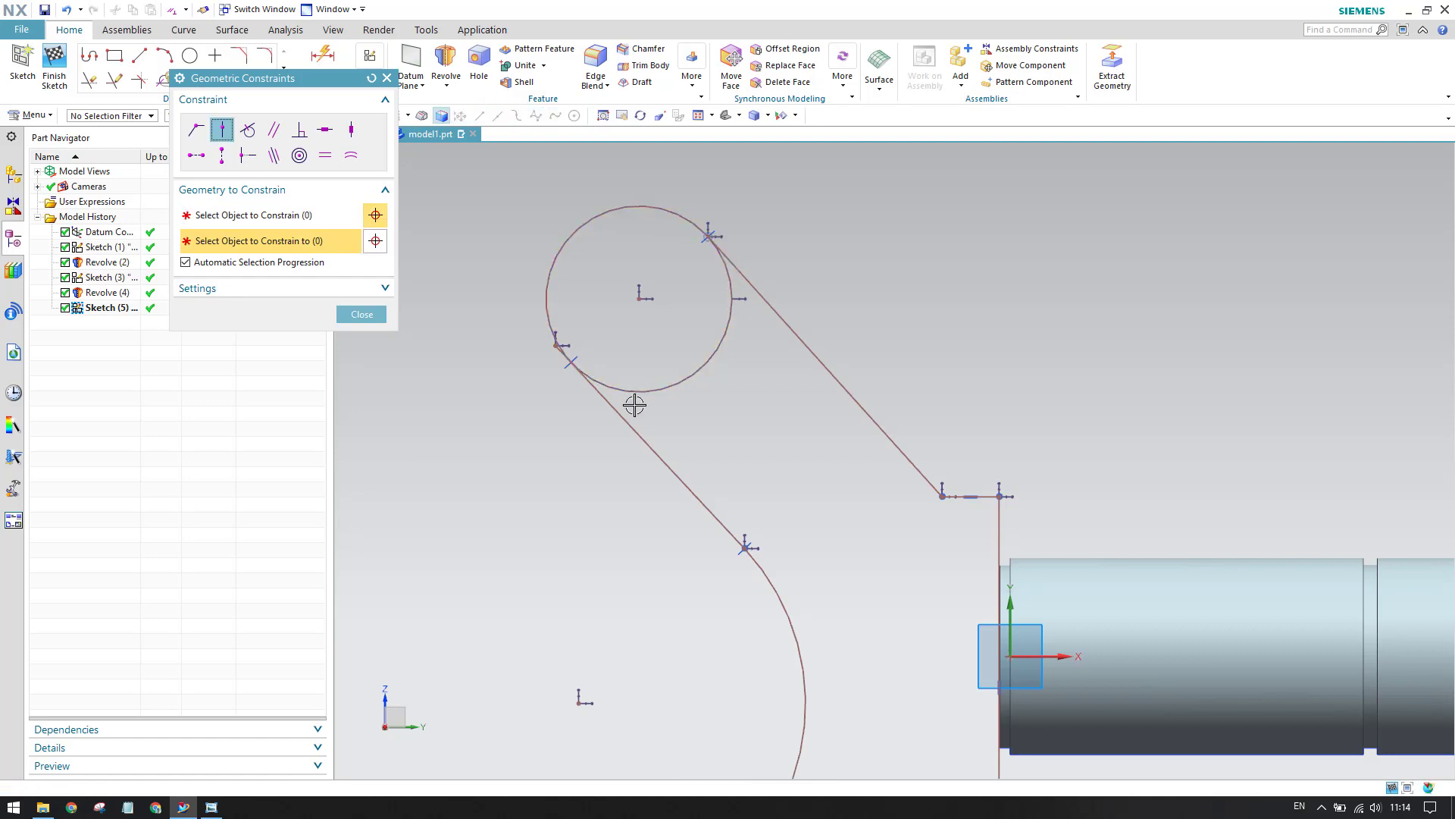
{"action": "left_click", "coordinate": [554, 345]}
{"action": "left_click", "coordinate": [624, 388]}
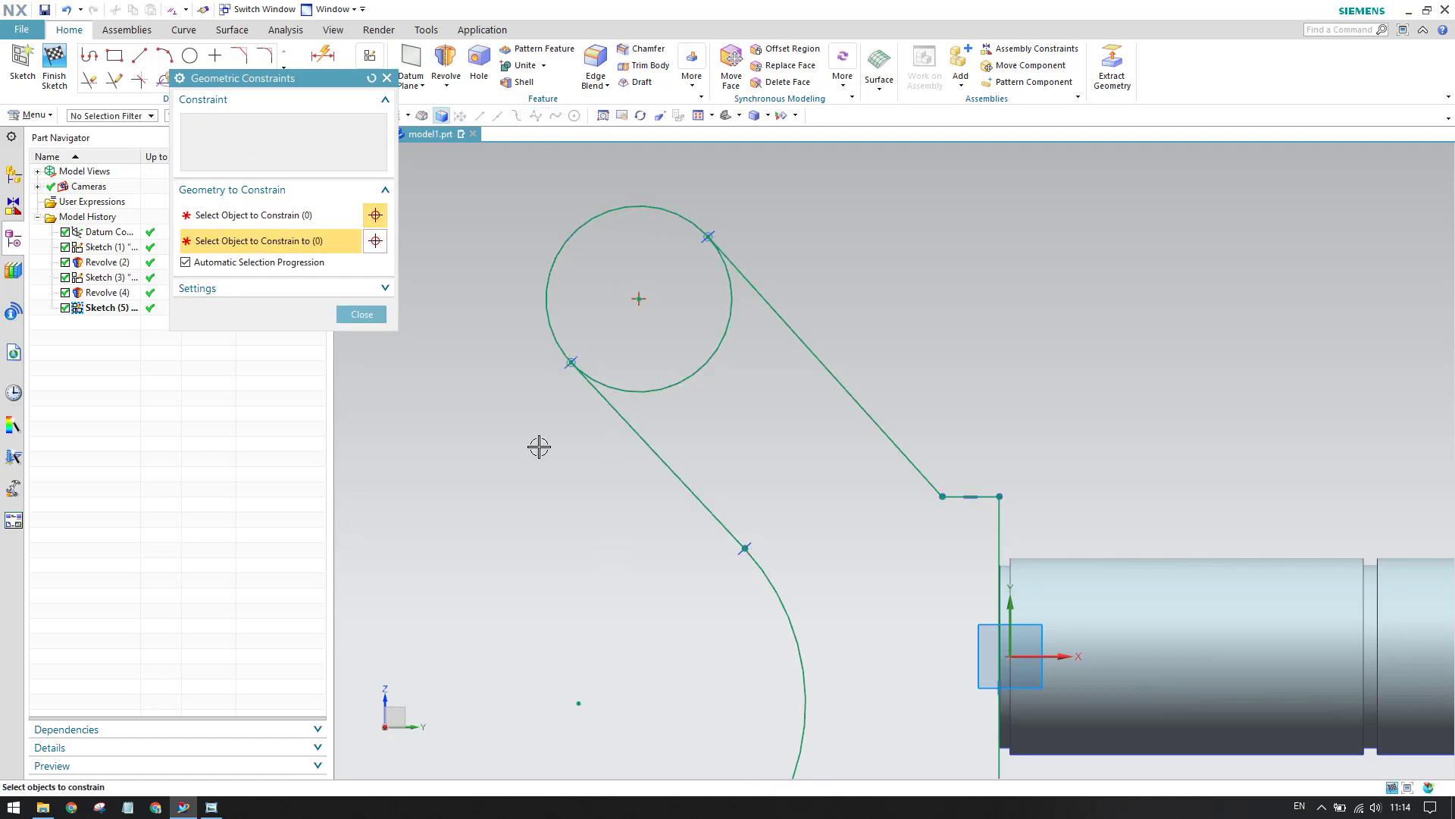
{"action": "left_click", "coordinate": [361, 314]}
Dimension the circle's diameter as 1.5 in, in accordance with the R.750 arm end on the engineering drawing
{"action": "scroll", "coordinate": [919, 389], "scroll_direction": "down", "scroll_amount": 3}
{"action": "scroll", "coordinate": [774, 371], "scroll_direction": "up", "scroll_amount": 2}
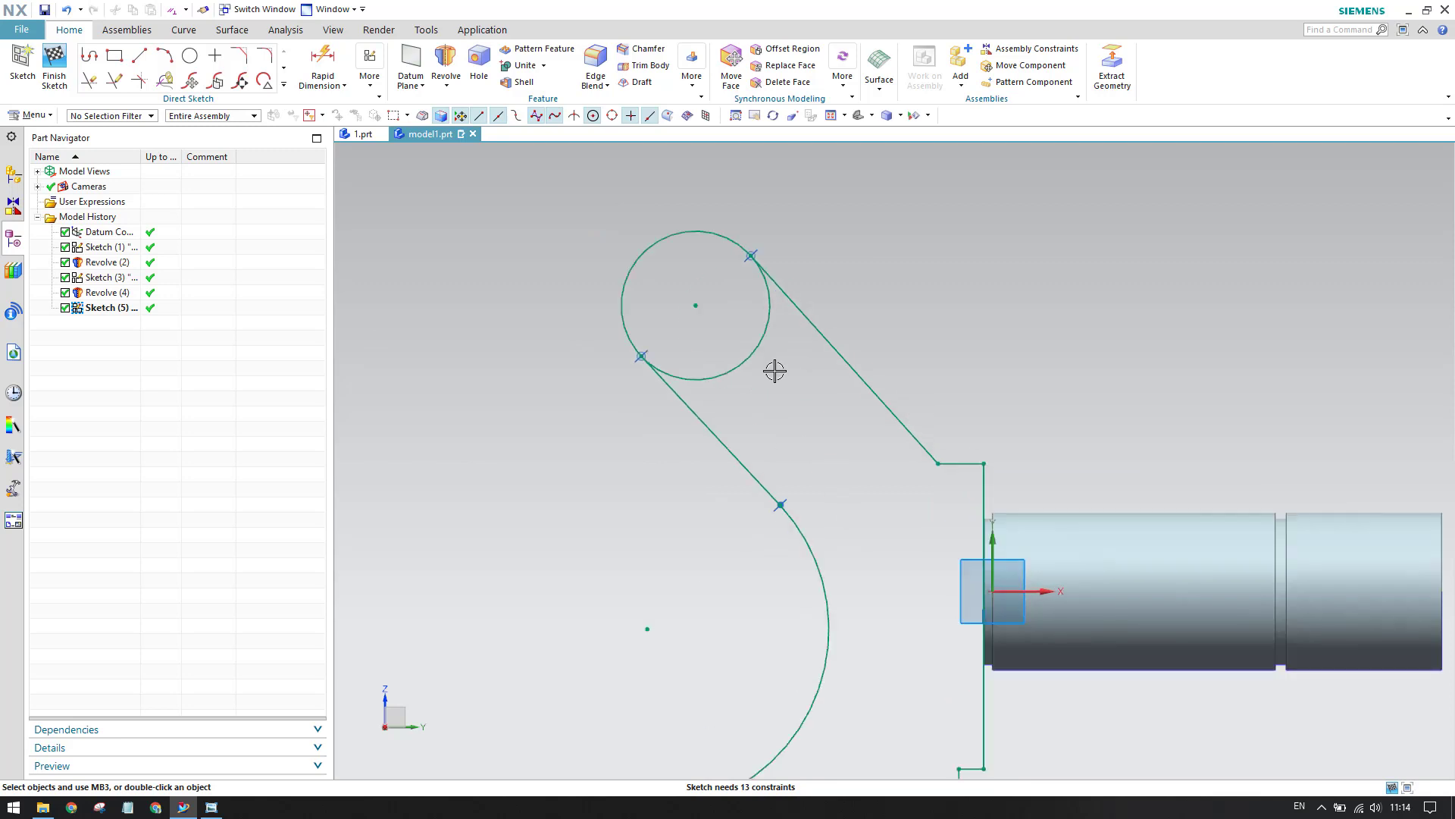
{"action": "scroll", "coordinate": [859, 454], "scroll_direction": "down", "scroll_amount": 1}
{"action": "scroll", "coordinate": [781, 401], "scroll_direction": "down", "scroll_amount": 3}
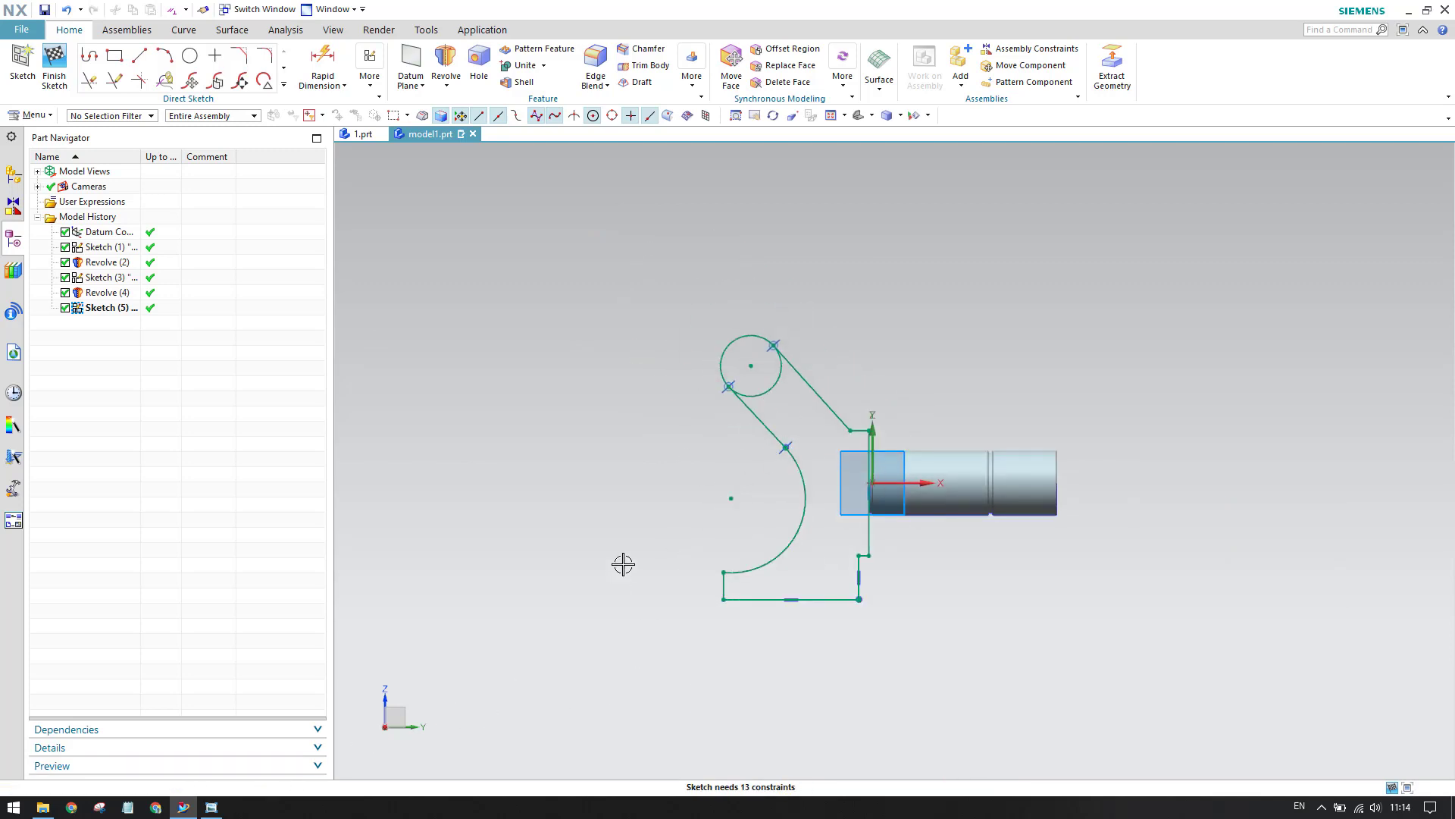
{"action": "left_click", "coordinate": [213, 807]}
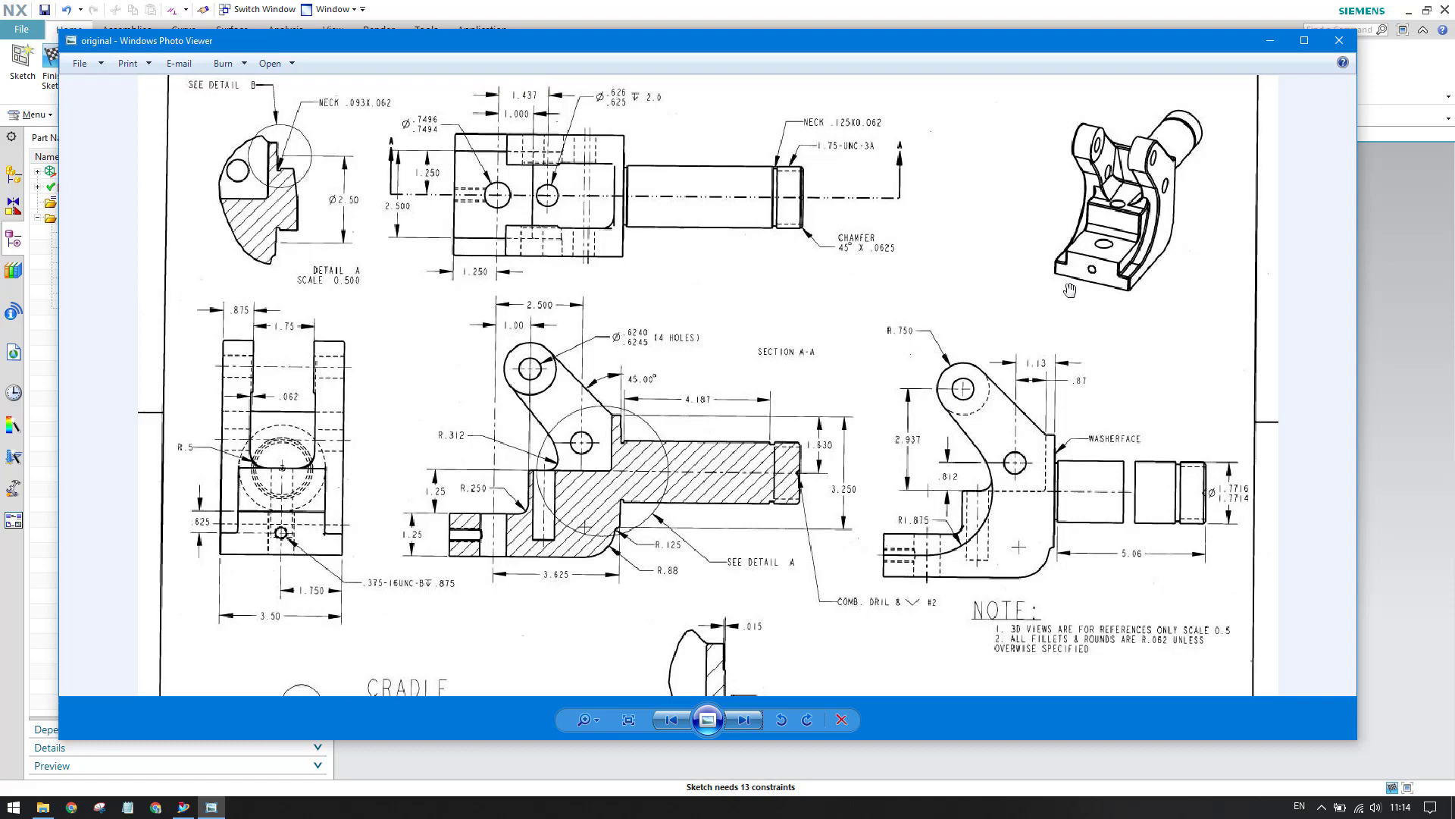
{"action": "left_click", "coordinate": [1270, 41]}
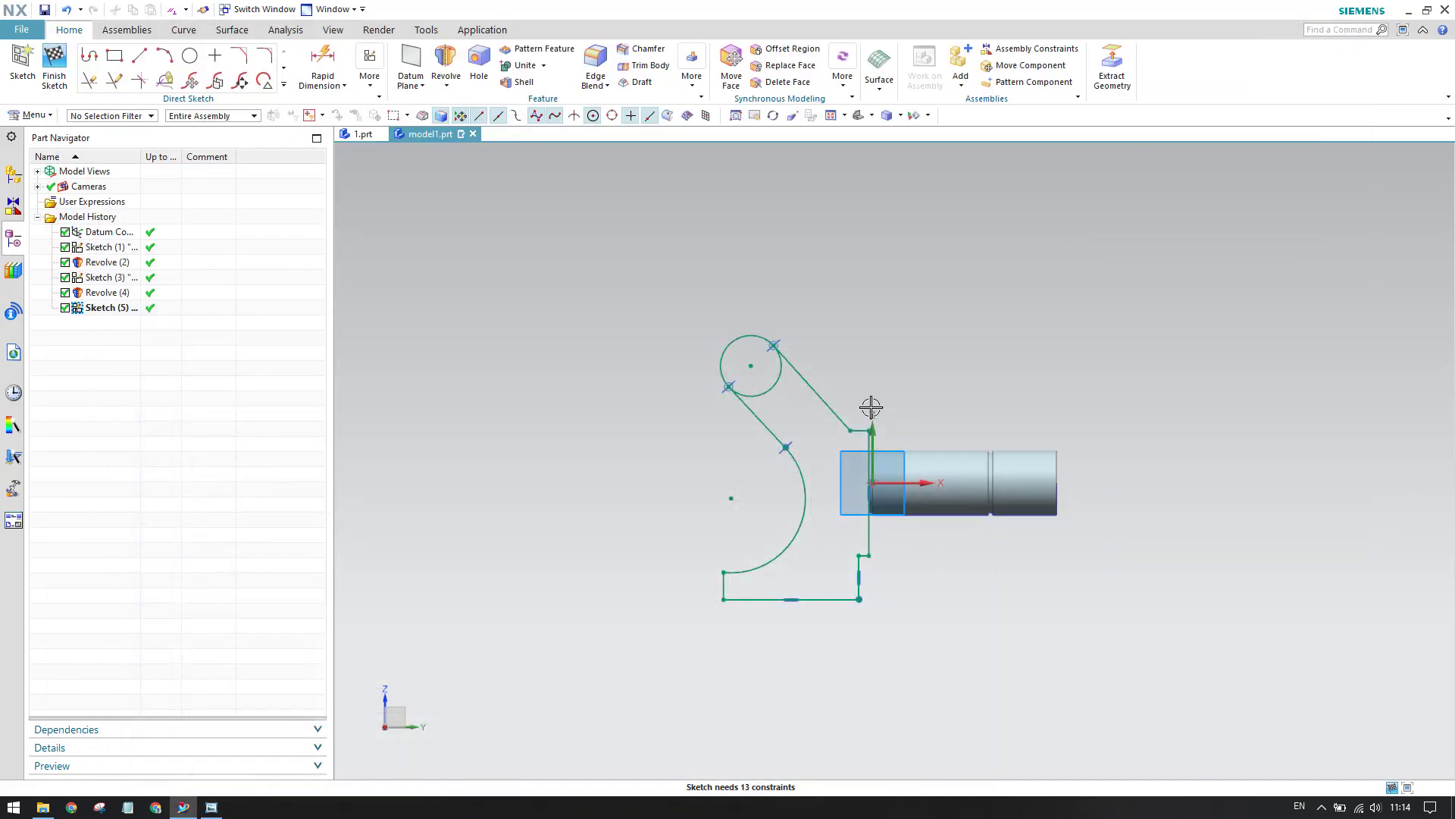
{"action": "left_click", "coordinate": [323, 59]}
{"action": "scroll", "coordinate": [736, 338], "scroll_direction": "up", "scroll_amount": 2}
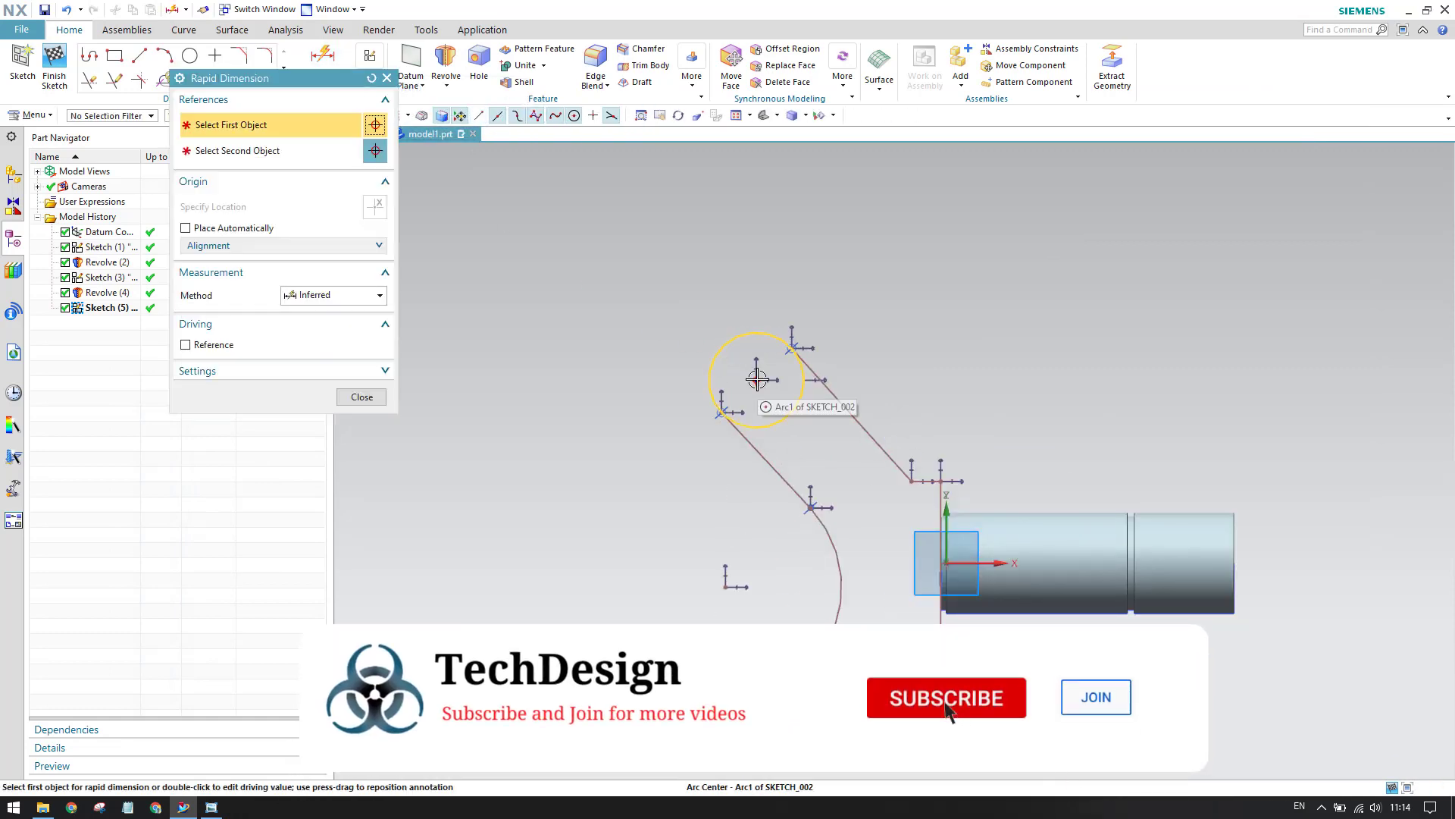
{"action": "left_click", "coordinate": [710, 379]}
{"action": "left_click", "coordinate": [584, 270]}
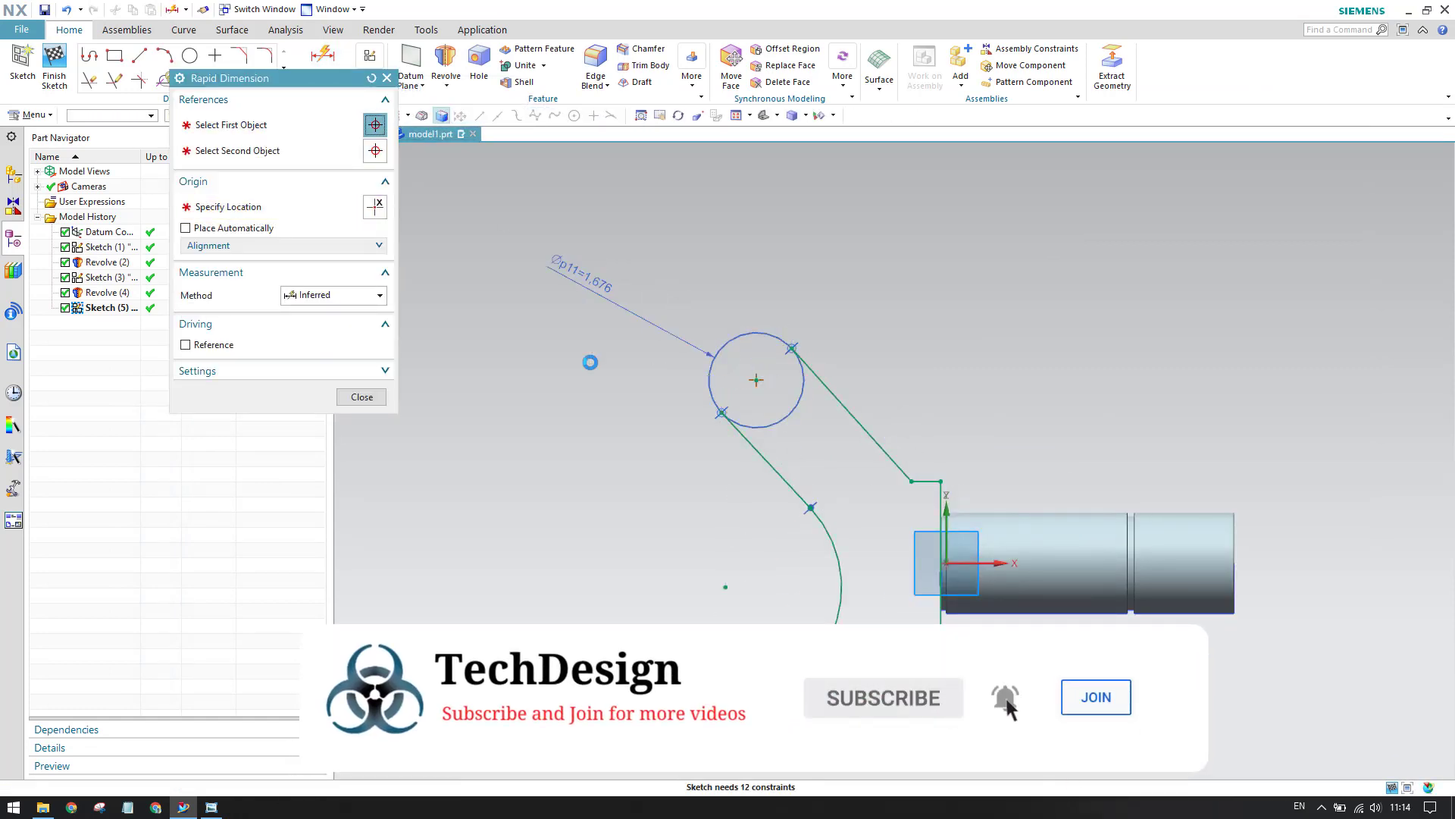
{"action": "type", "text": "1."}
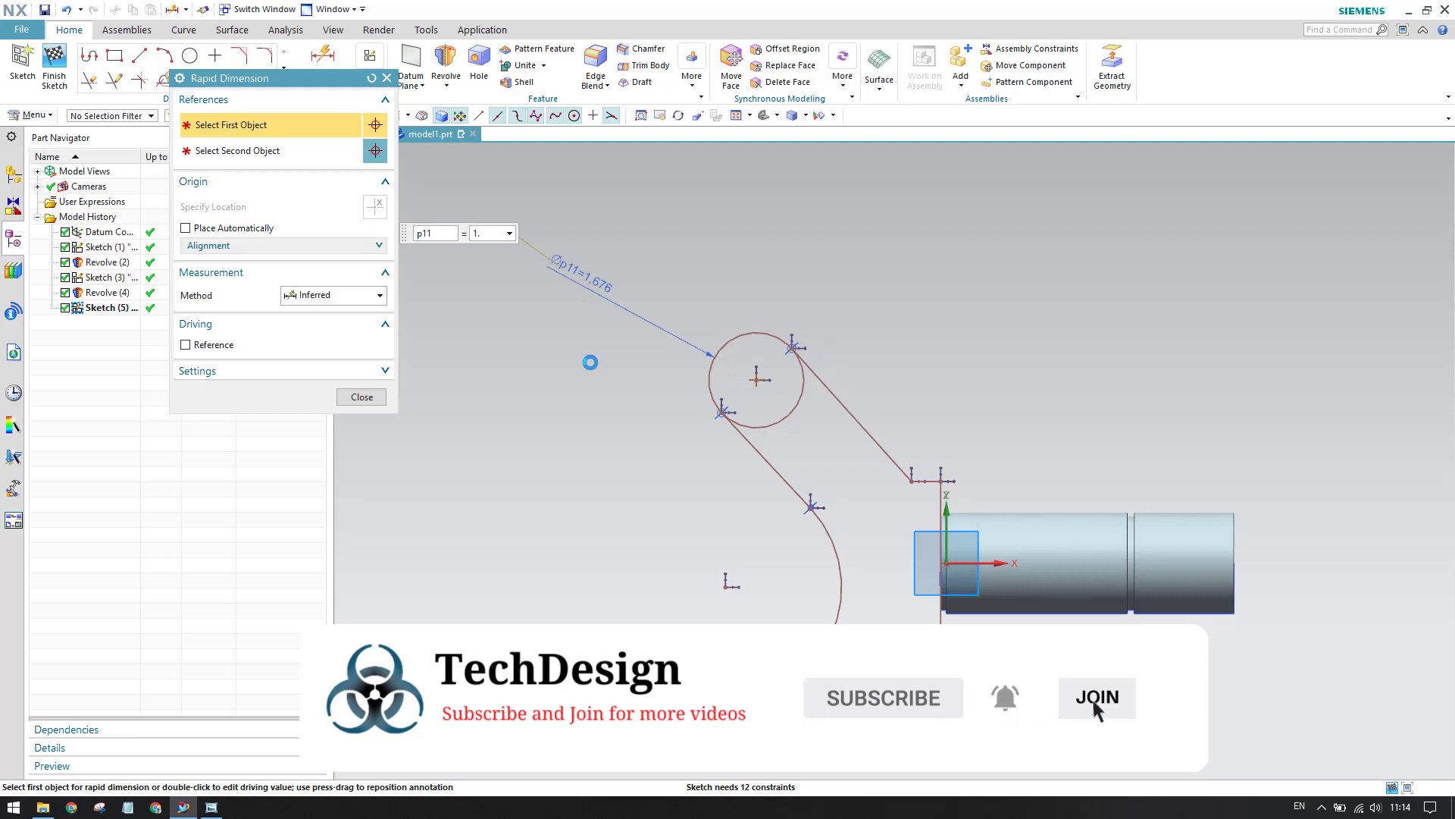
{"action": "type", "text": "5"}
{"action": "key", "text": "Return"}
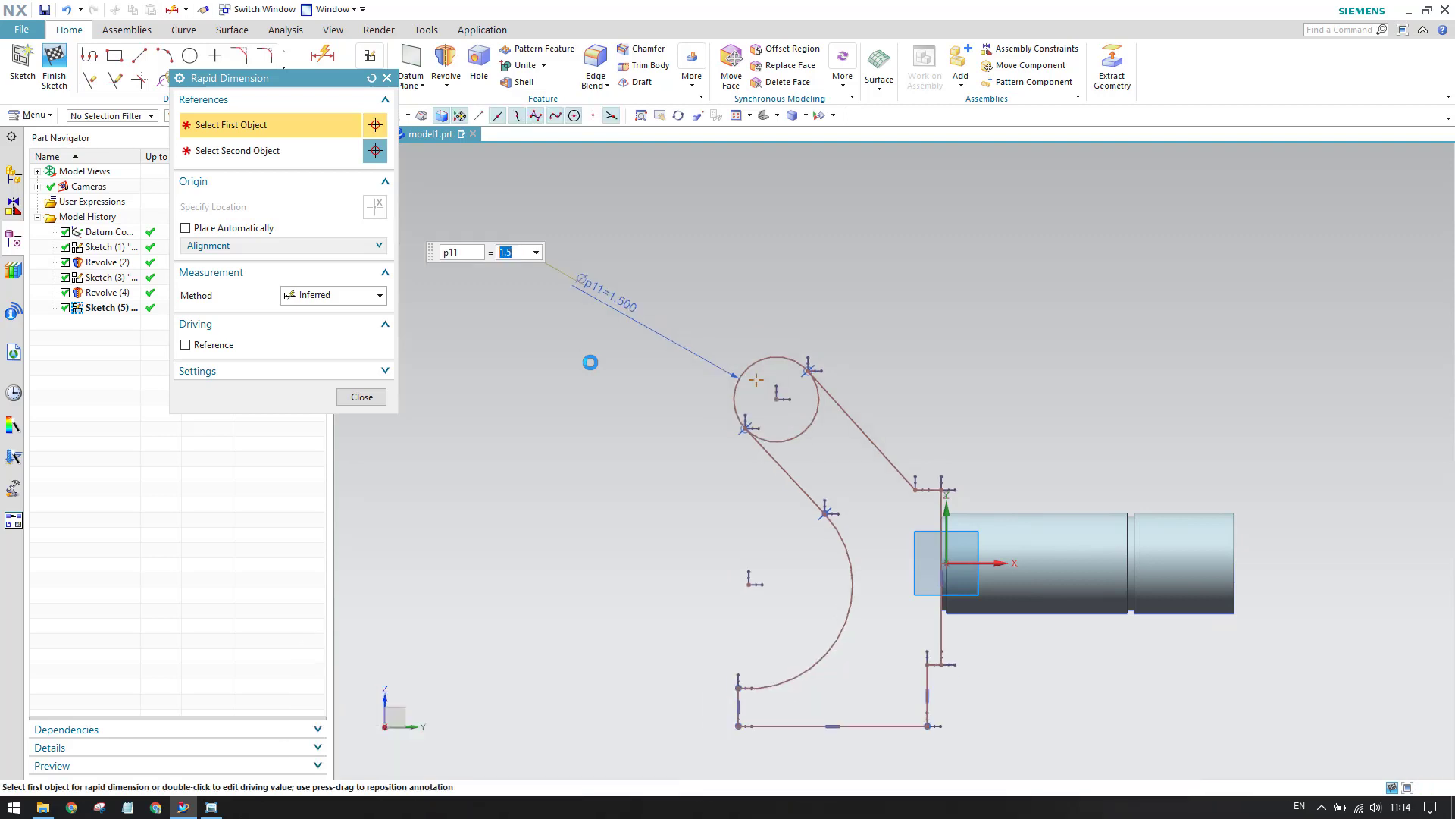
{"action": "left_click", "coordinate": [361, 396]}
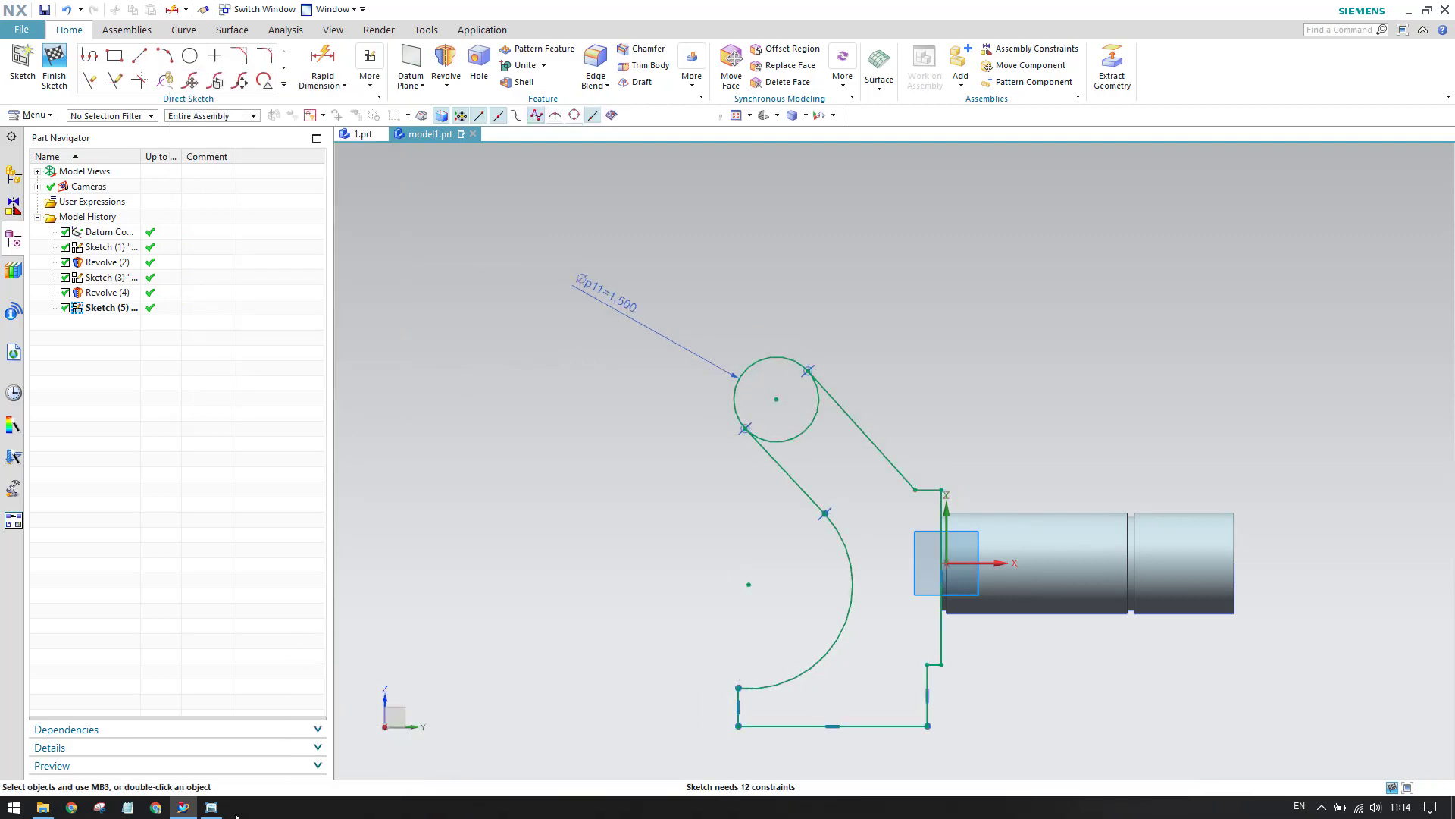
Dimension the short horizontal line above the shaft as 0.26 in, the difference between 1.13 and .87 on the engineering drawing
{"action": "left_click", "coordinate": [212, 807]}
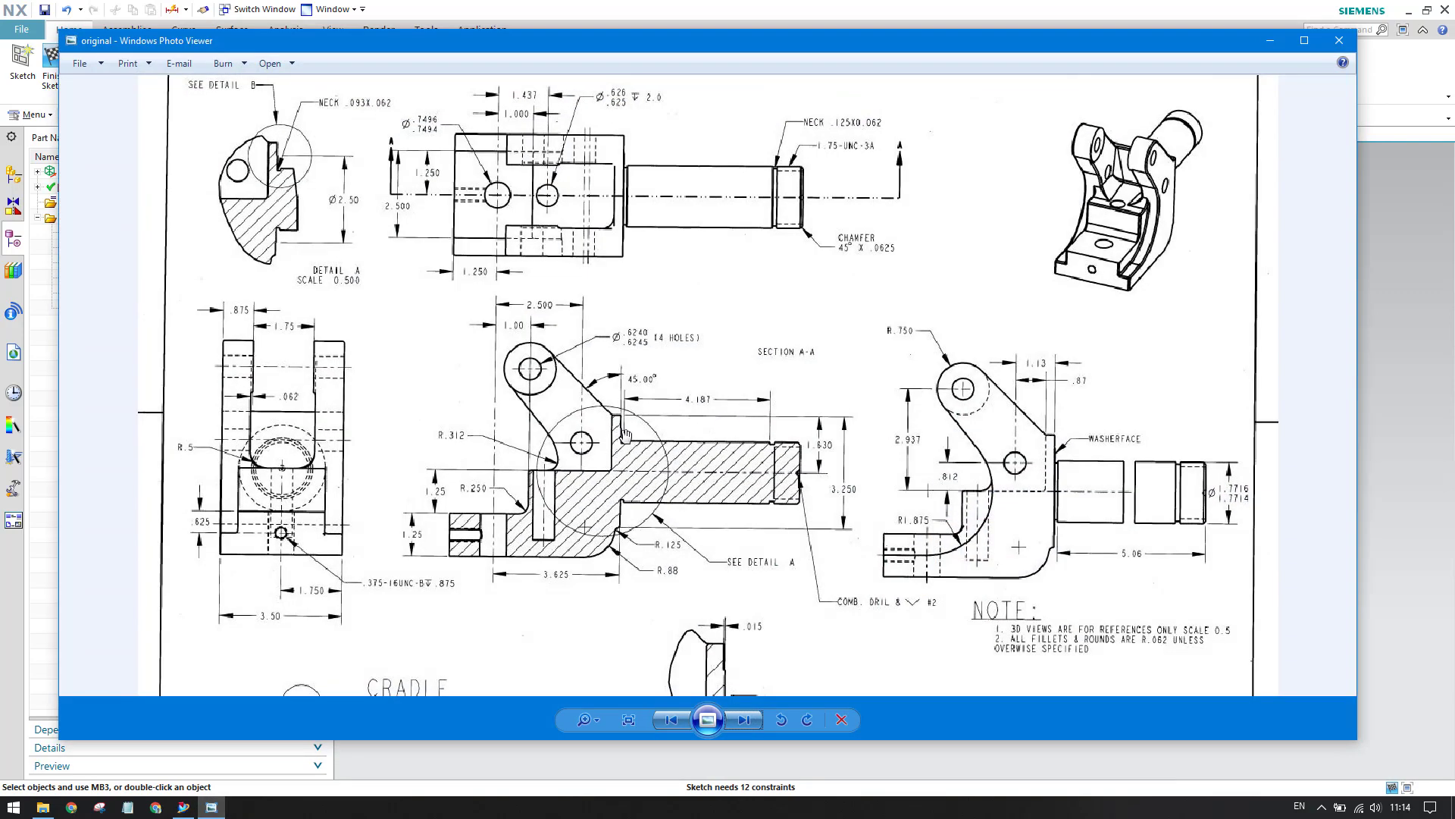
{"action": "scroll", "coordinate": [620, 464], "scroll_direction": "up", "scroll_amount": 1}
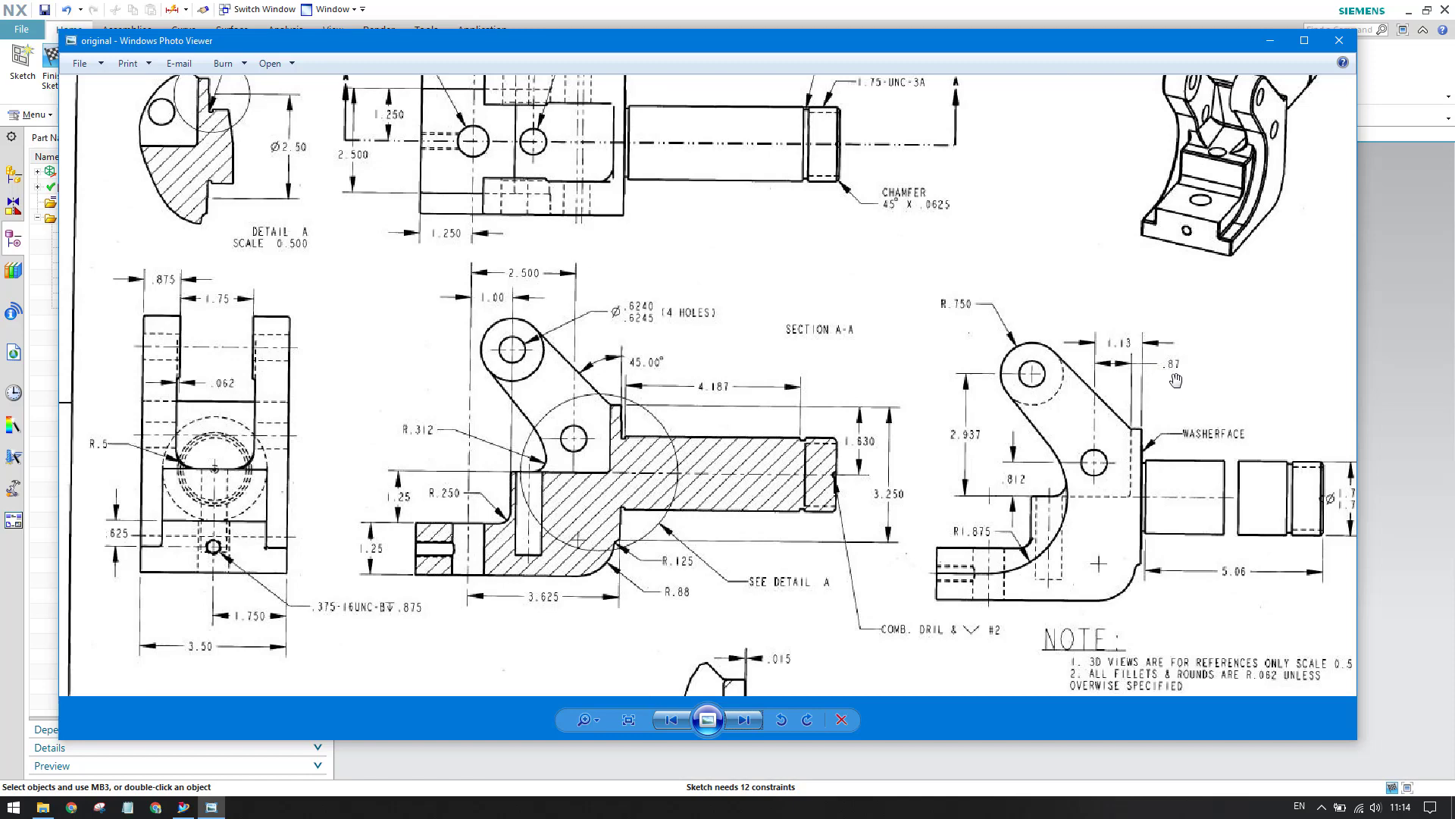
{"action": "scroll", "coordinate": [1176, 380], "scroll_direction": "up", "scroll_amount": 2}
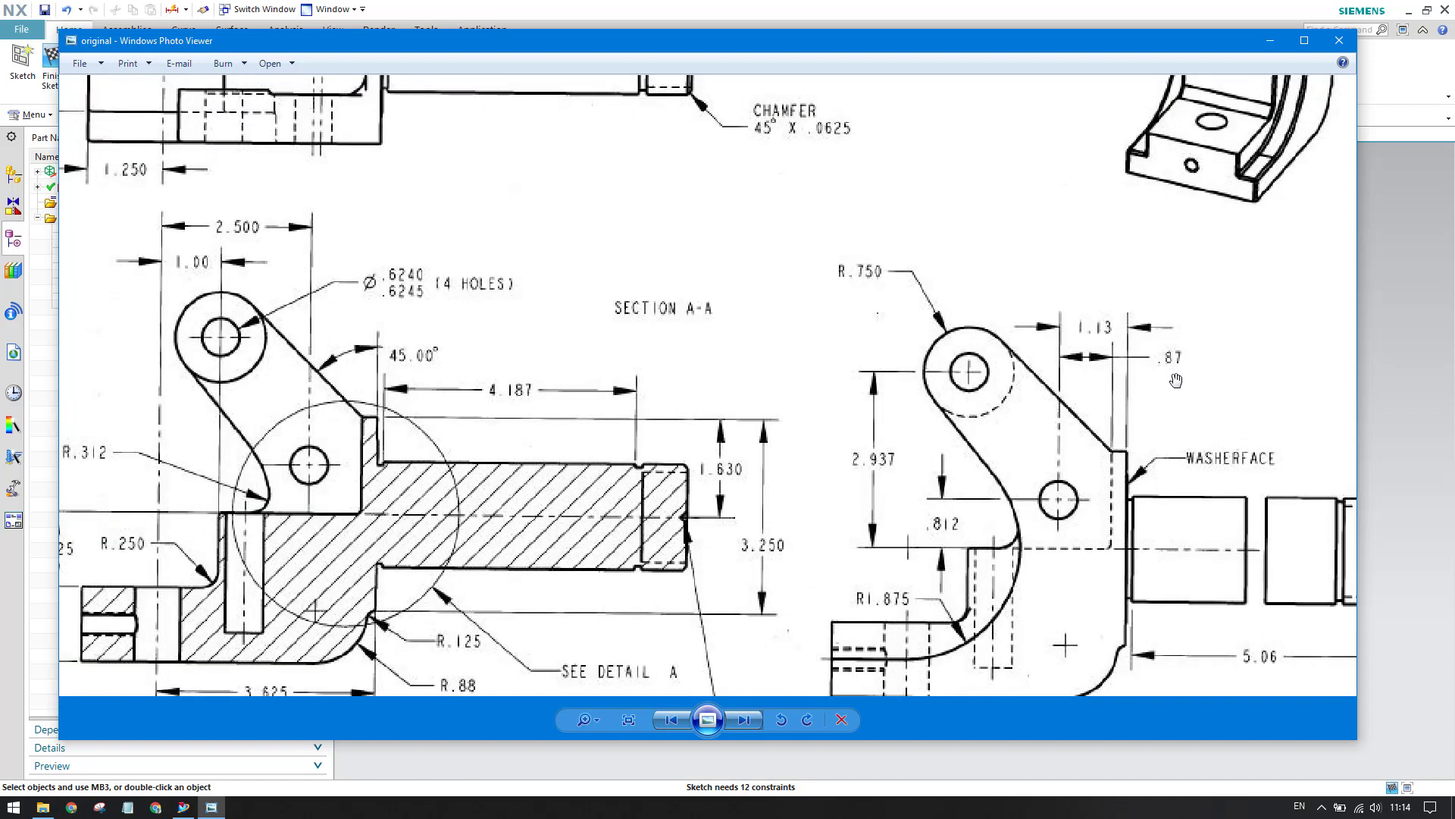
{"action": "scroll", "coordinate": [1175, 380], "scroll_direction": "down", "scroll_amount": 1}
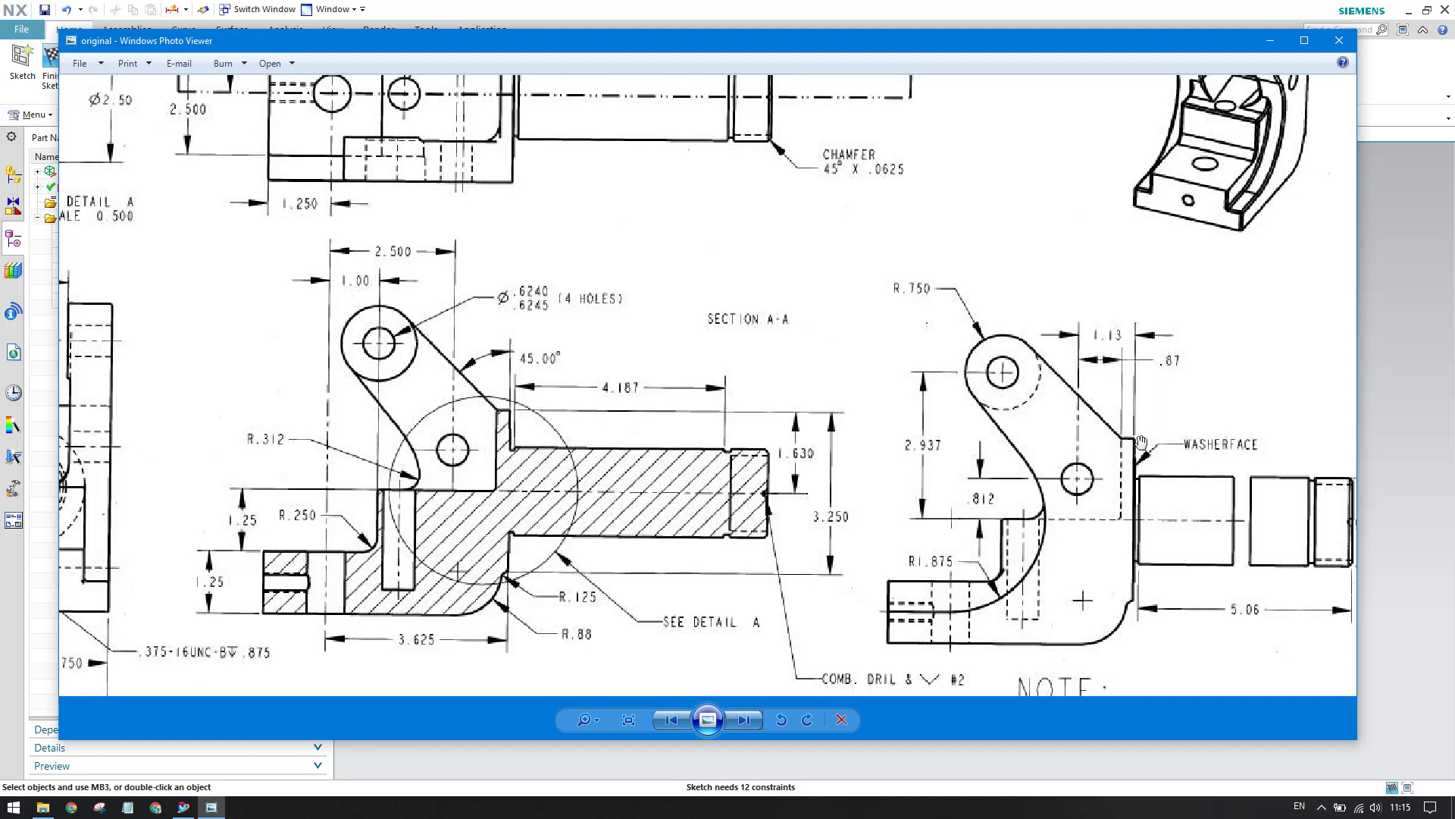
{"action": "left_click", "coordinate": [1270, 40]}
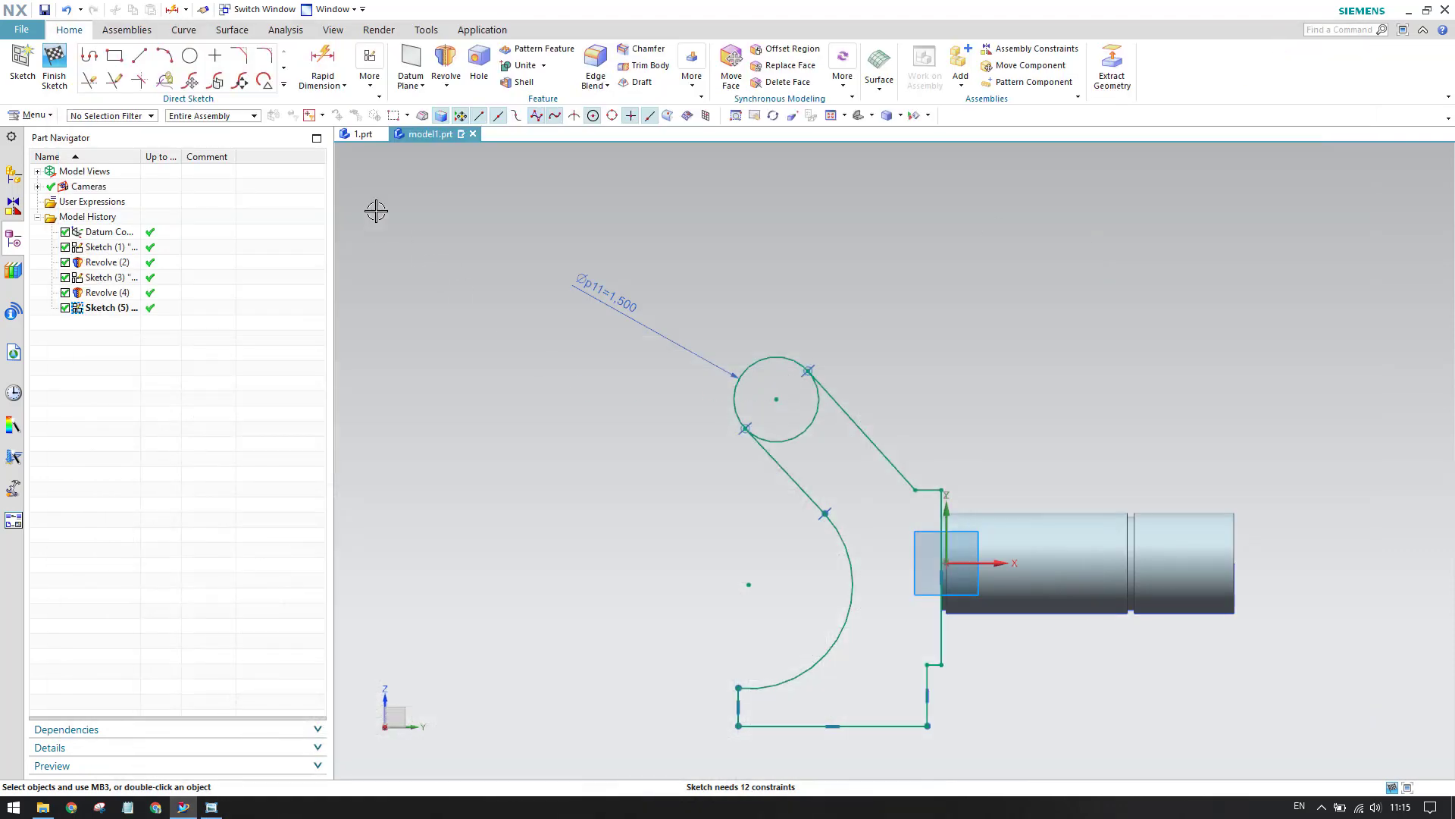
{"action": "left_click", "coordinate": [322, 61]}
{"action": "scroll", "coordinate": [923, 479], "scroll_direction": "up", "scroll_amount": 5}
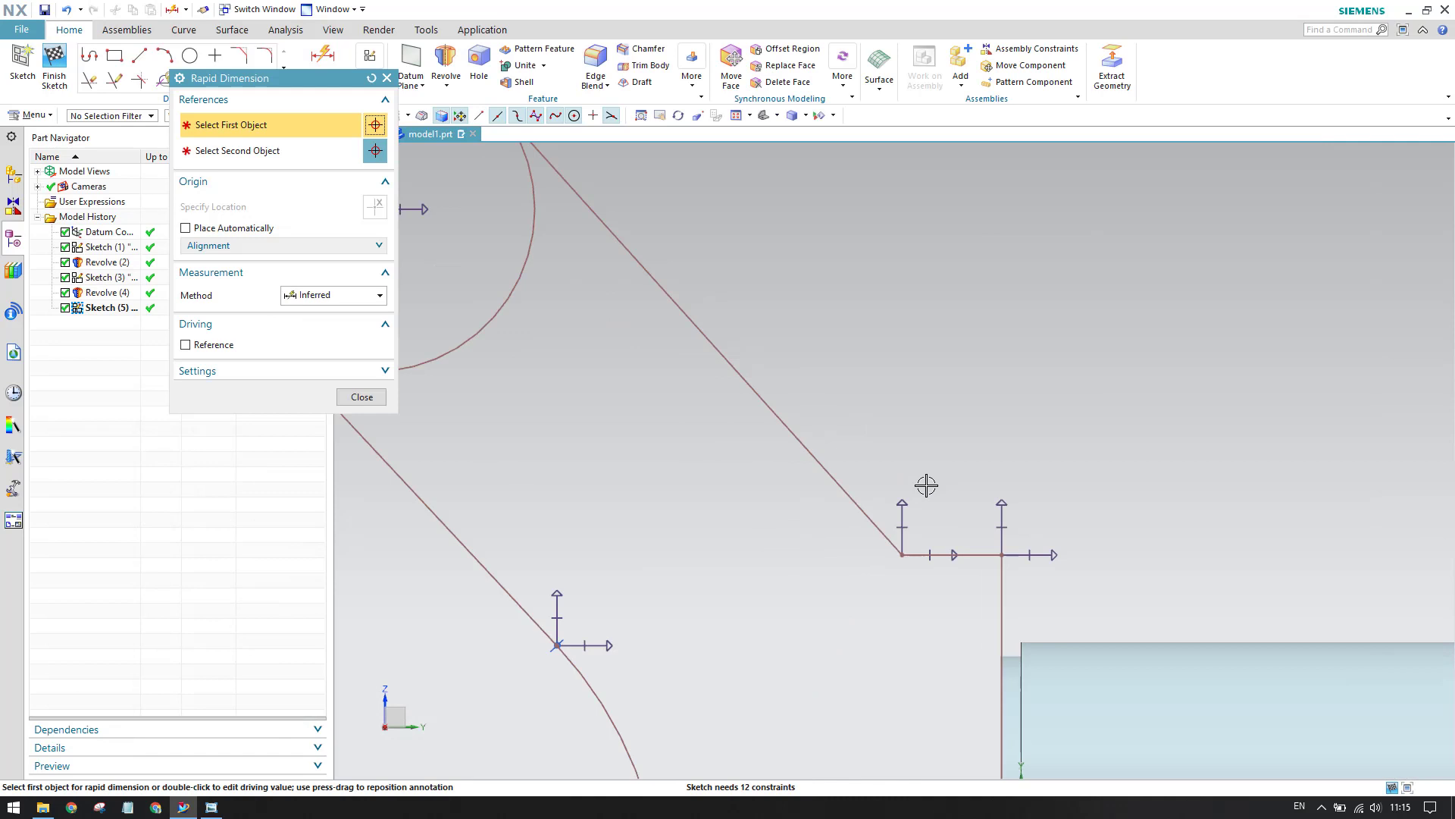
{"action": "left_click", "coordinate": [977, 555]}
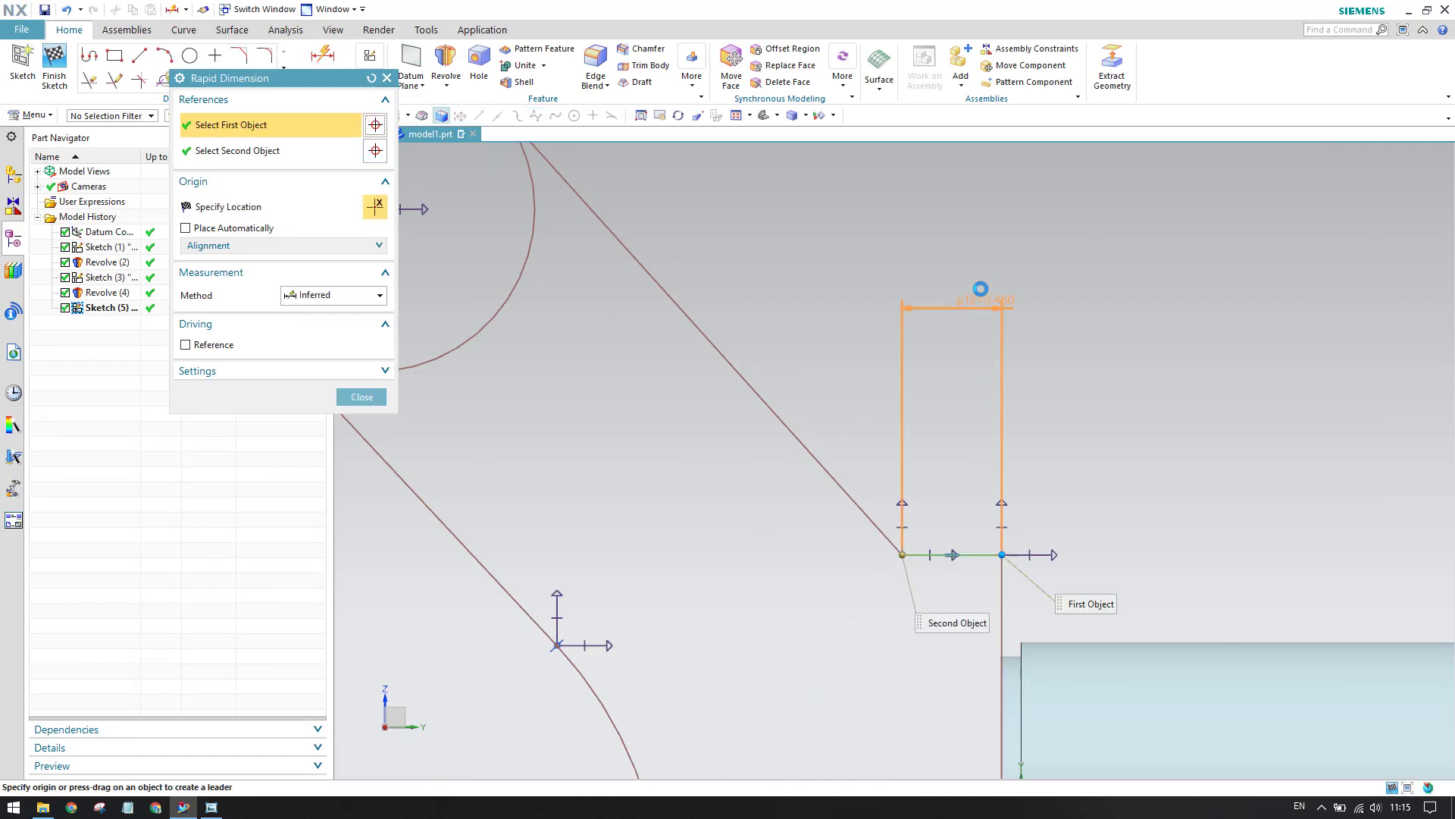
{"action": "left_click", "coordinate": [994, 442]}
{"action": "type", "text": "0.2"}
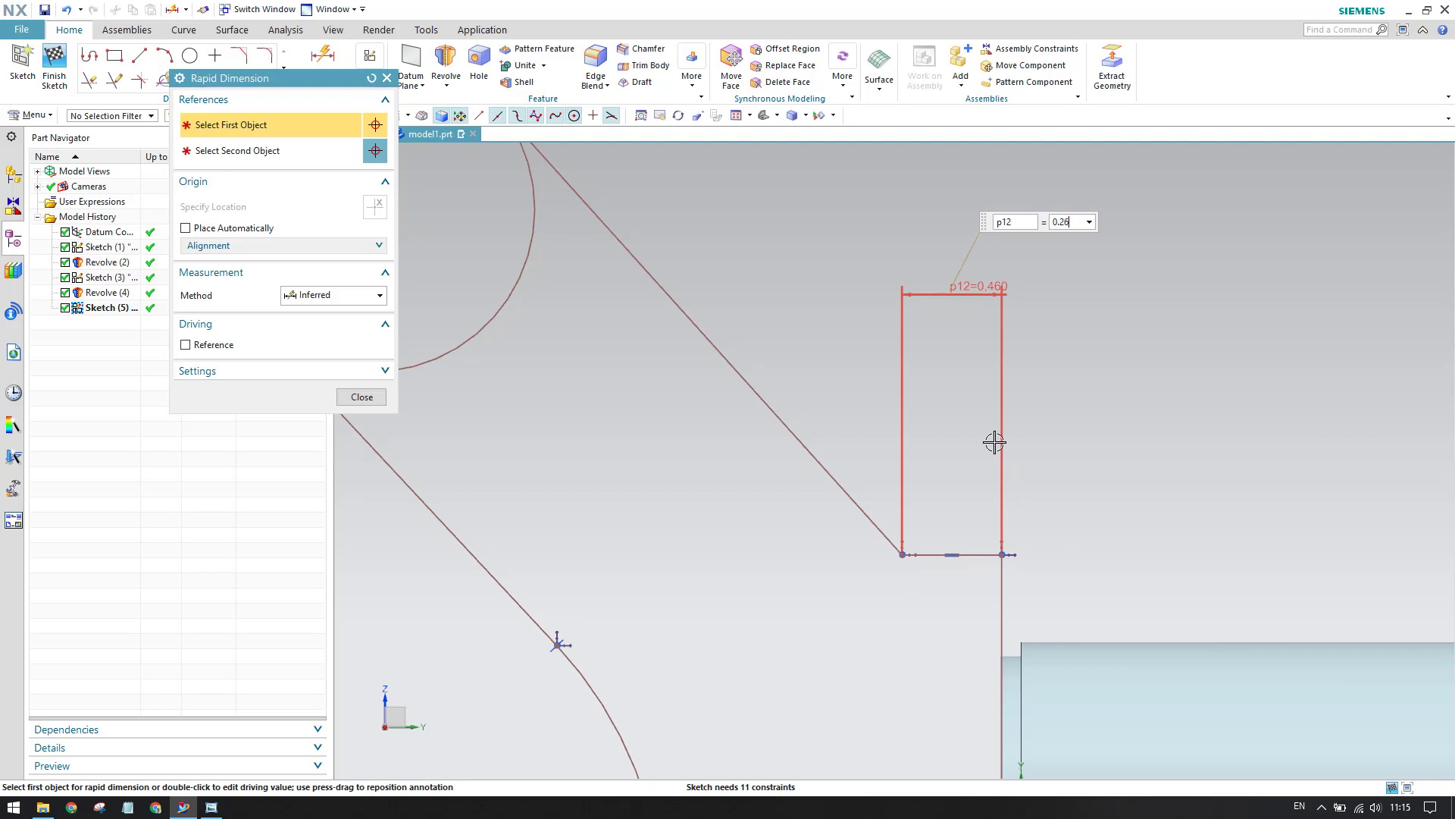
{"action": "type", "text": "6"}
{"action": "key", "text": "Return"}
{"action": "left_click", "coordinate": [362, 396]}
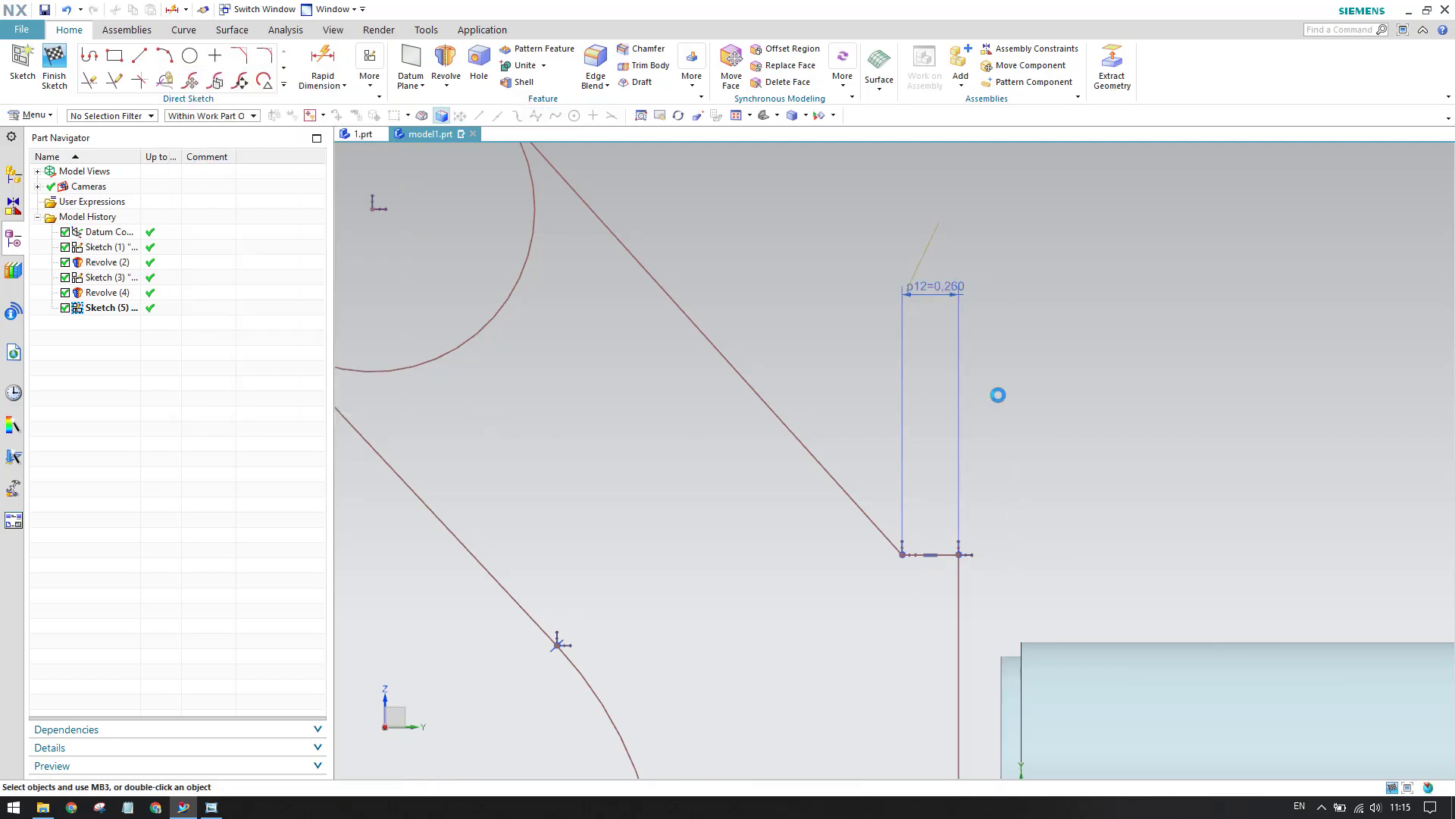
Constrain the long vertical line to pass through the arc center of the shaft's end edge with Point on Curve
{"action": "scroll", "coordinate": [971, 328], "scroll_direction": "up", "scroll_amount": 5}
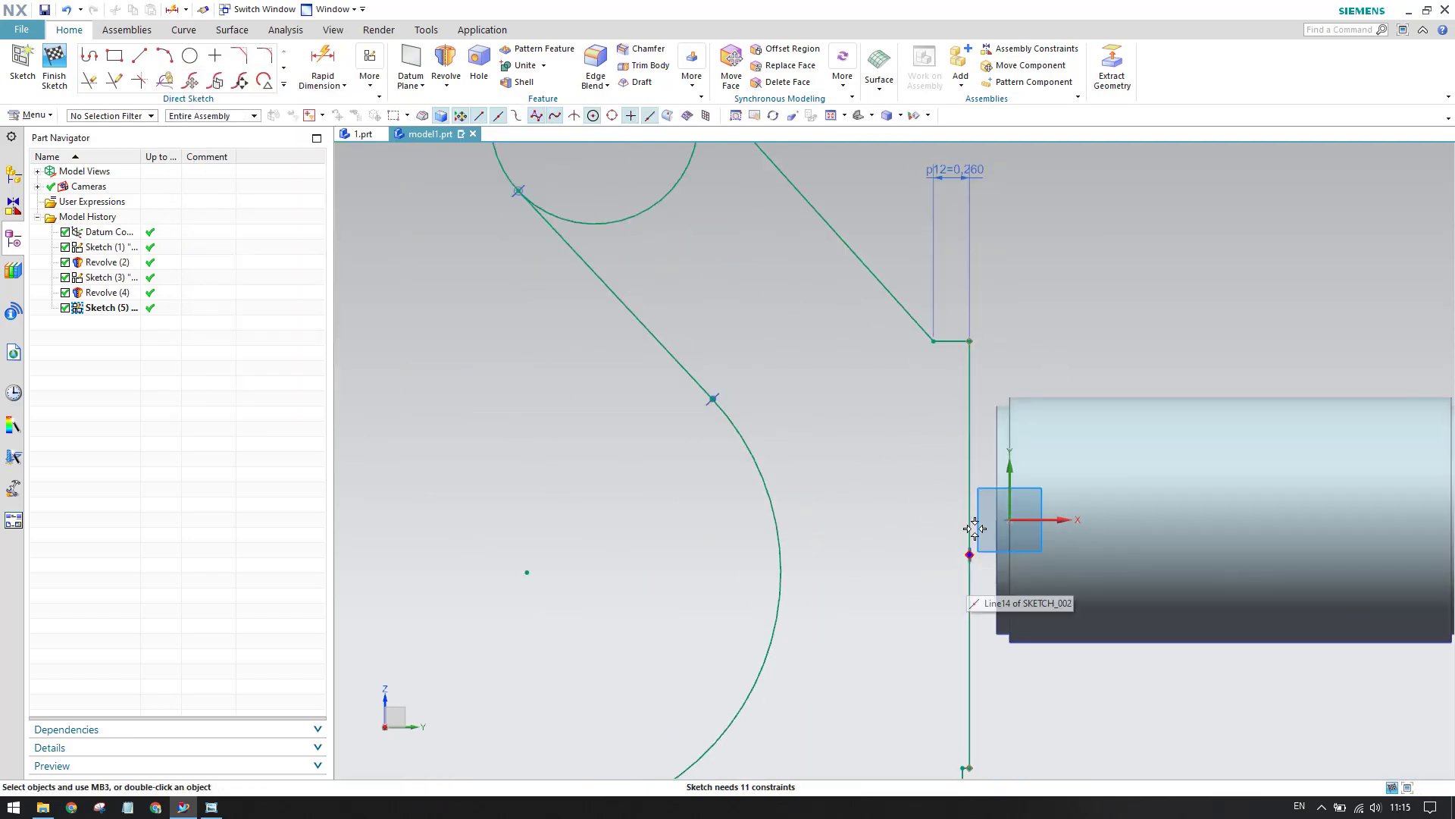
{"action": "scroll", "coordinate": [977, 559], "scroll_direction": "up", "scroll_amount": 3}
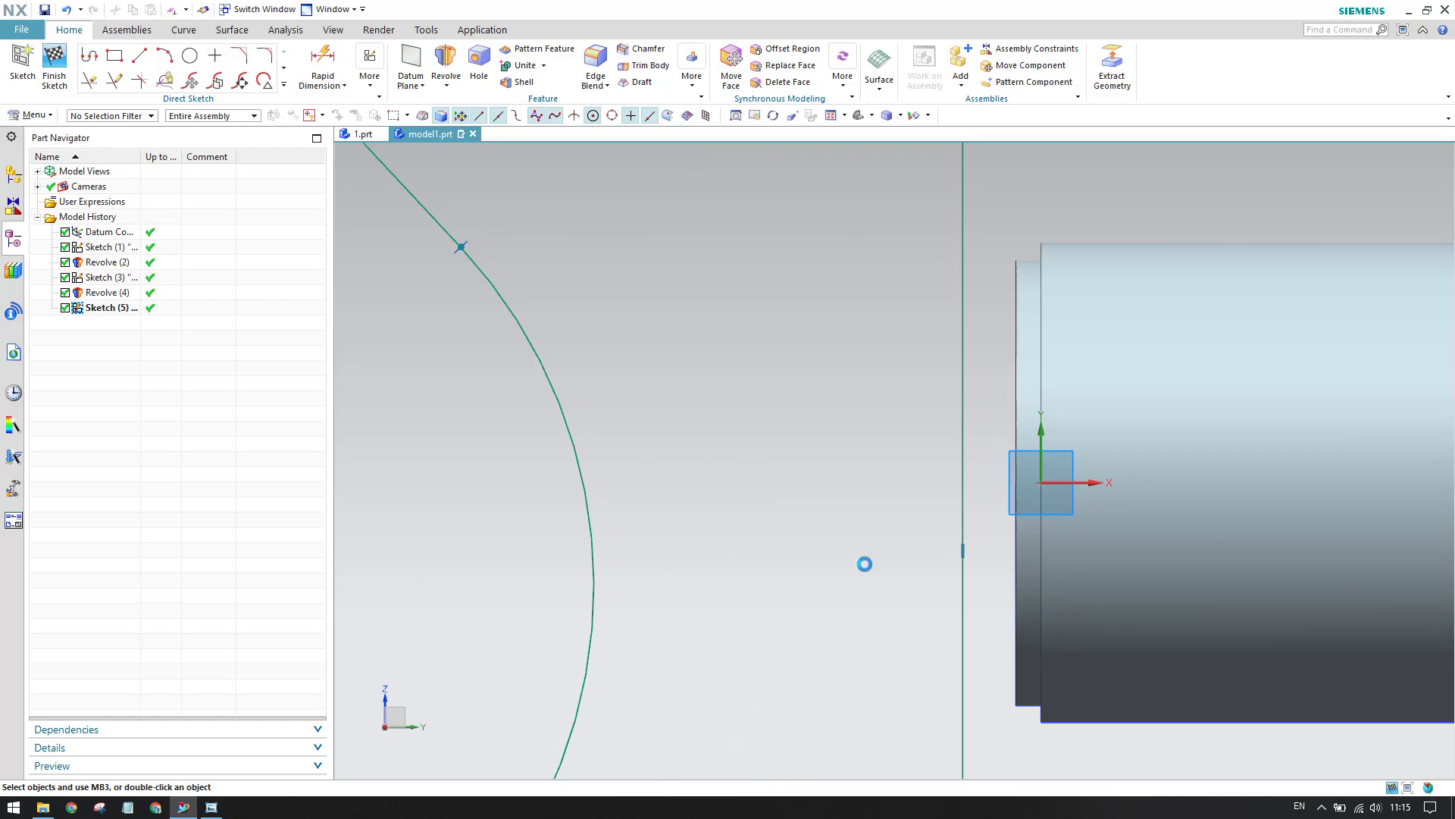
{"action": "key", "text": "c"}
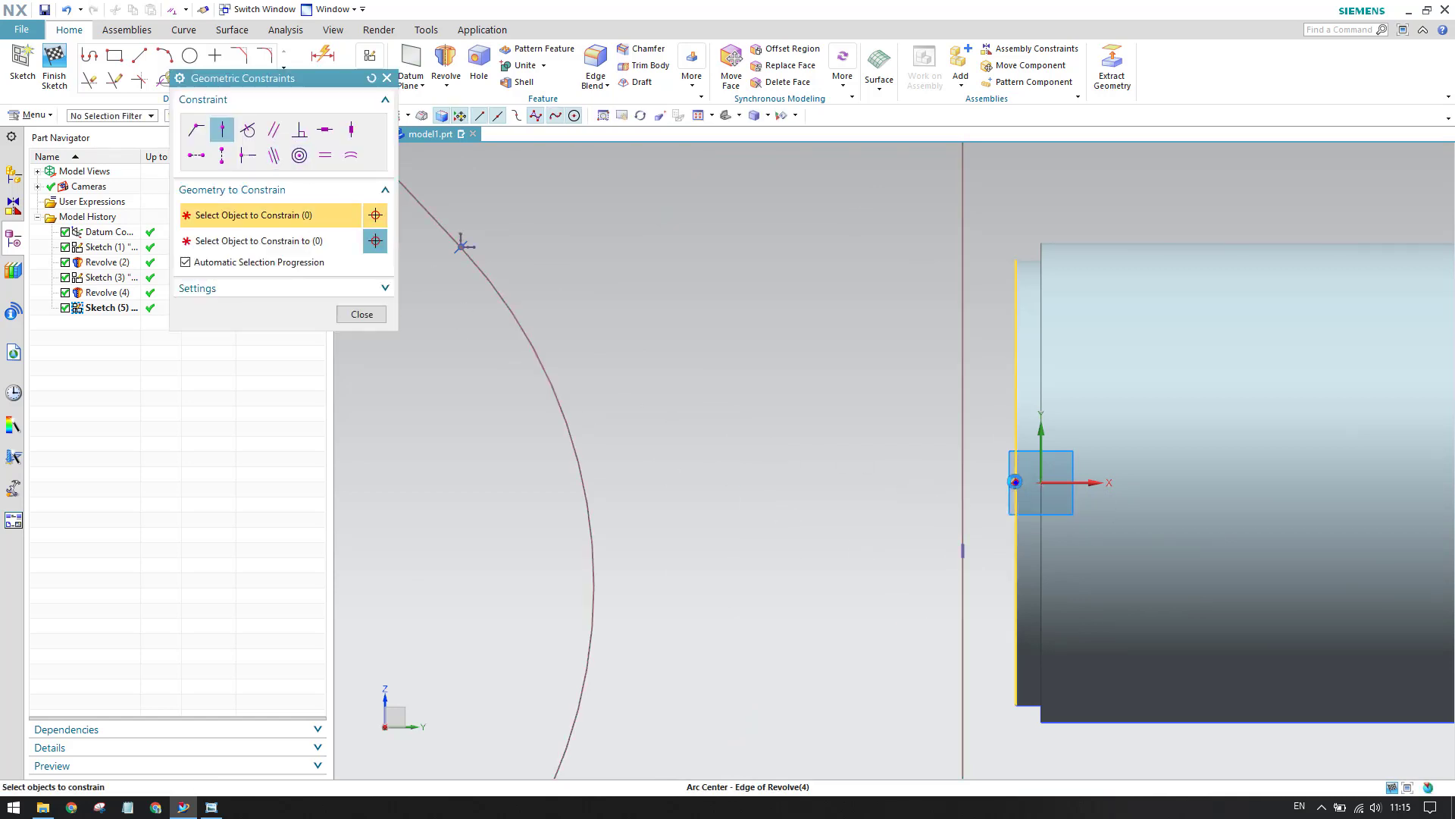
{"action": "left_click", "coordinate": [960, 469]}
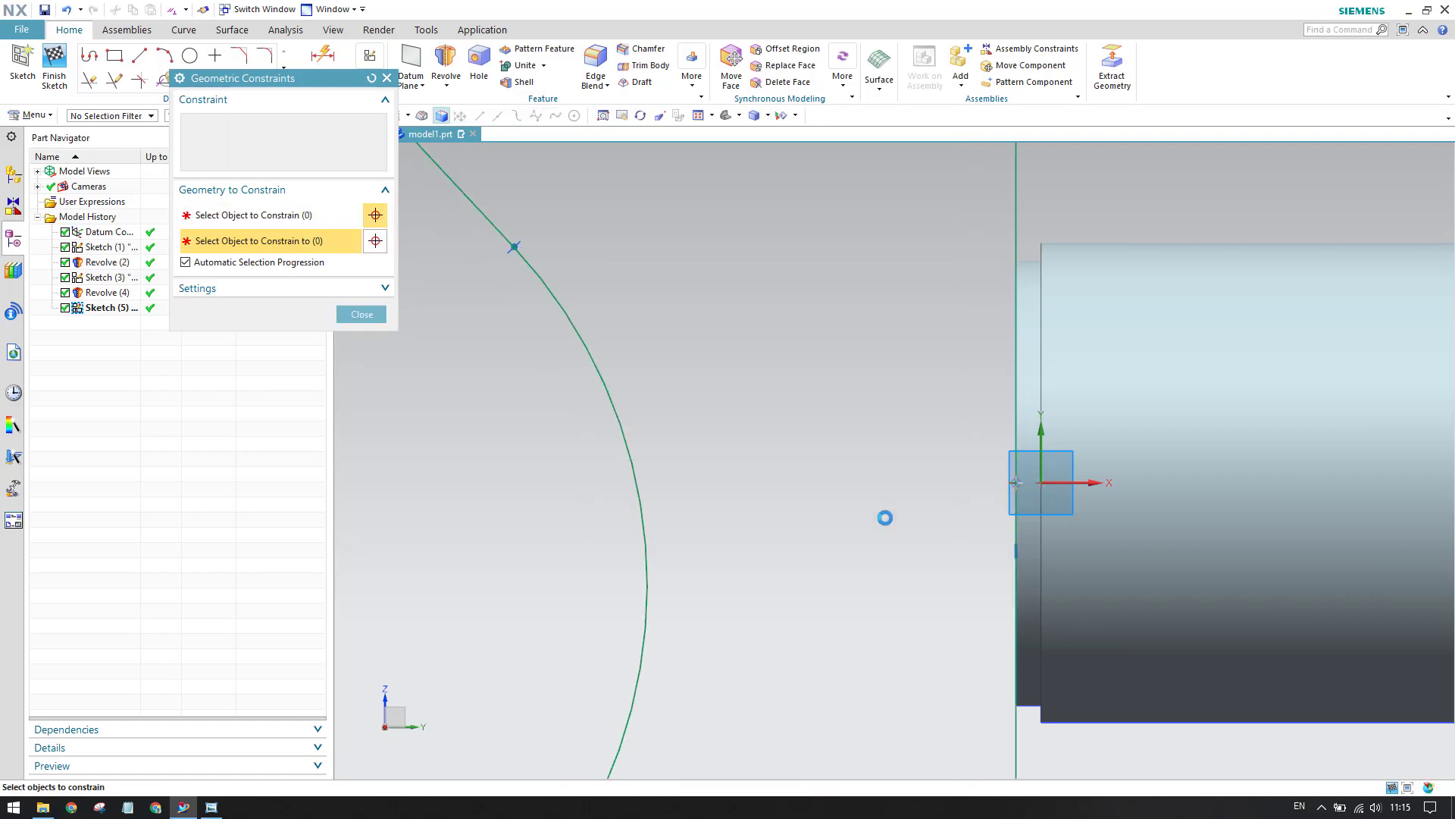
{"action": "scroll", "coordinate": [876, 402], "scroll_direction": "down", "scroll_amount": 4}
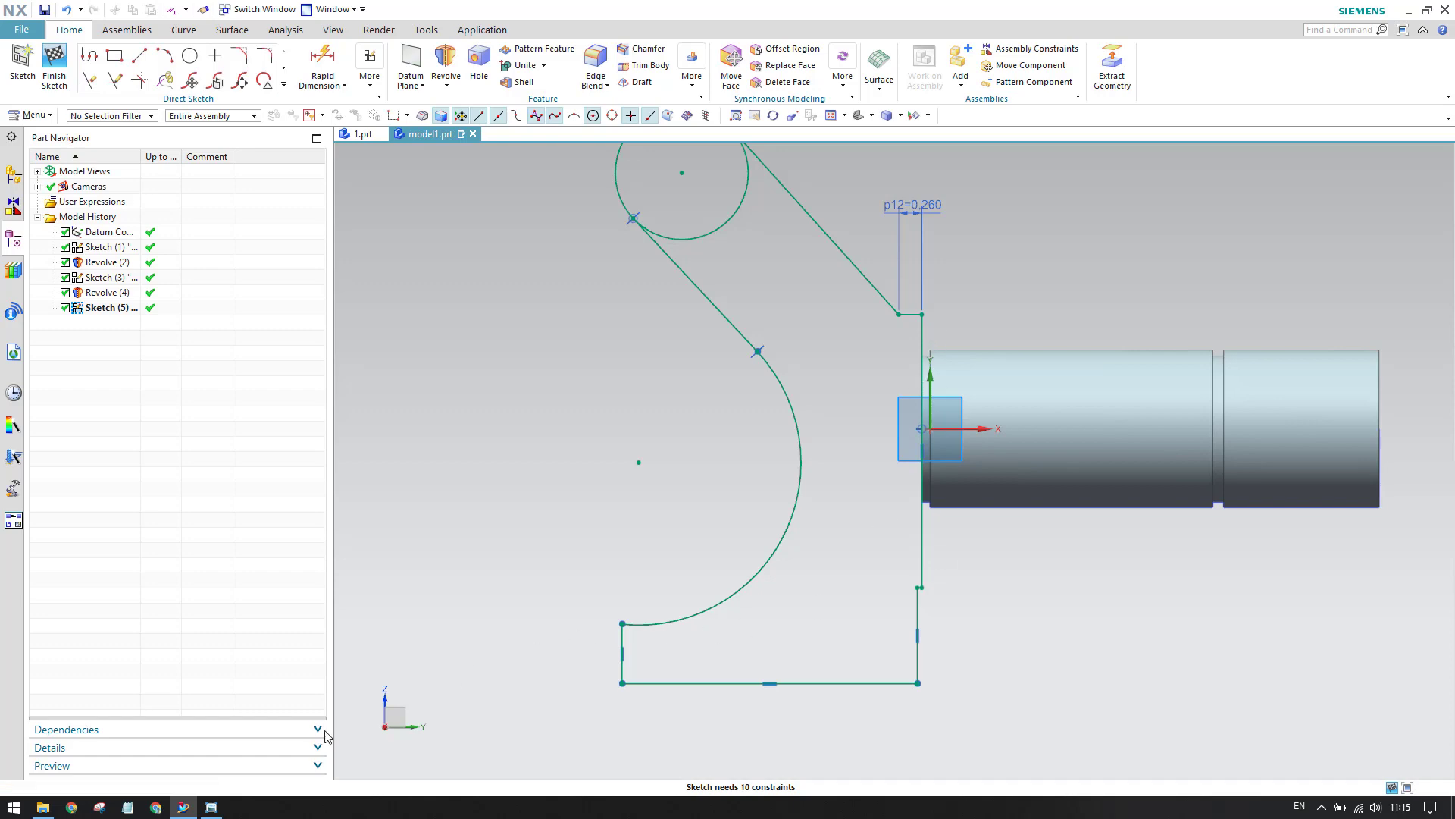
Dimension the long vertical line's length as 3.25 in, in accordance with the engineering drawing
{"action": "left_click", "coordinate": [211, 806]}
{"action": "mouse_move", "coordinate": [913, 498]}
{"action": "left_mouse_down"}
{"action": "mouse_move", "coordinate": [821, 403]}
{"action": "mouse_move", "coordinate": [971, 380]}
{"action": "mouse_move", "coordinate": [1126, 439]}
{"action": "left_mouse_up"}
{"action": "left_click_drag", "start_coordinate": [667, 414], "coordinate": [698, 591]}
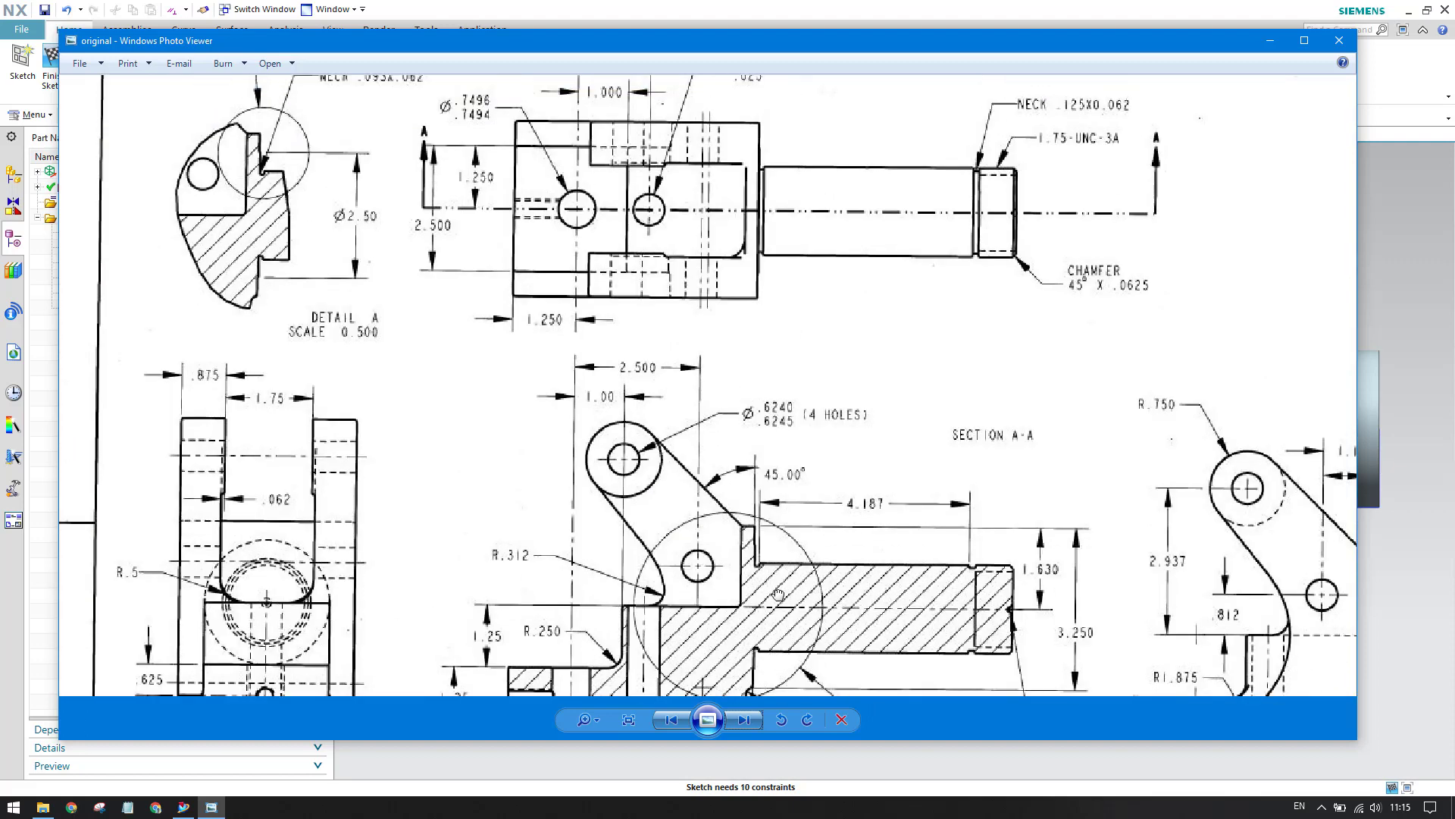
{"action": "left_click_drag", "start_coordinate": [904, 468], "coordinate": [696, 437]}
{"action": "scroll", "coordinate": [696, 437], "scroll_direction": "down", "scroll_amount": 1}
{"action": "left_click_drag", "start_coordinate": [741, 489], "coordinate": [732, 281]}
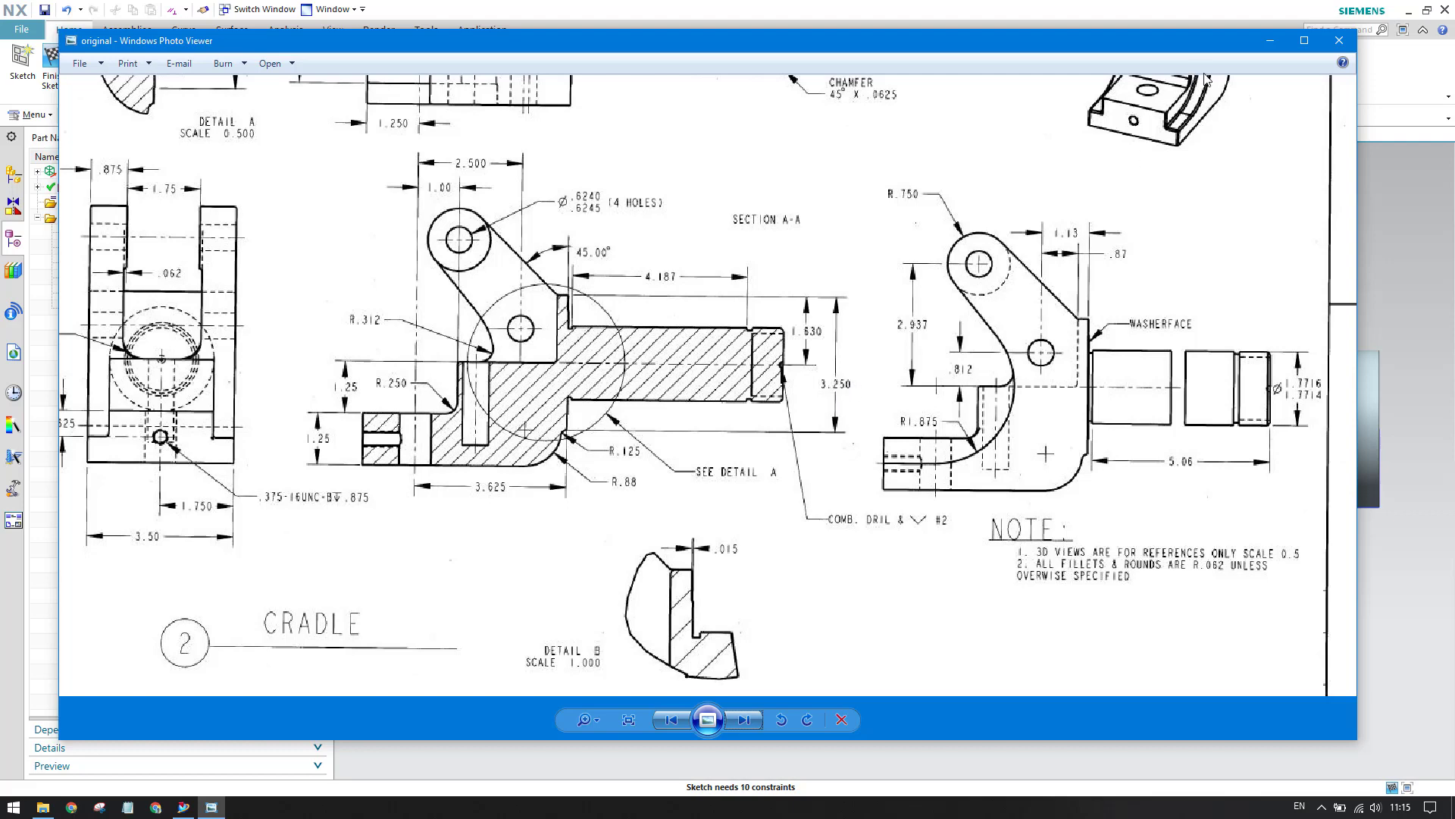
{"action": "left_click", "coordinate": [1270, 40]}
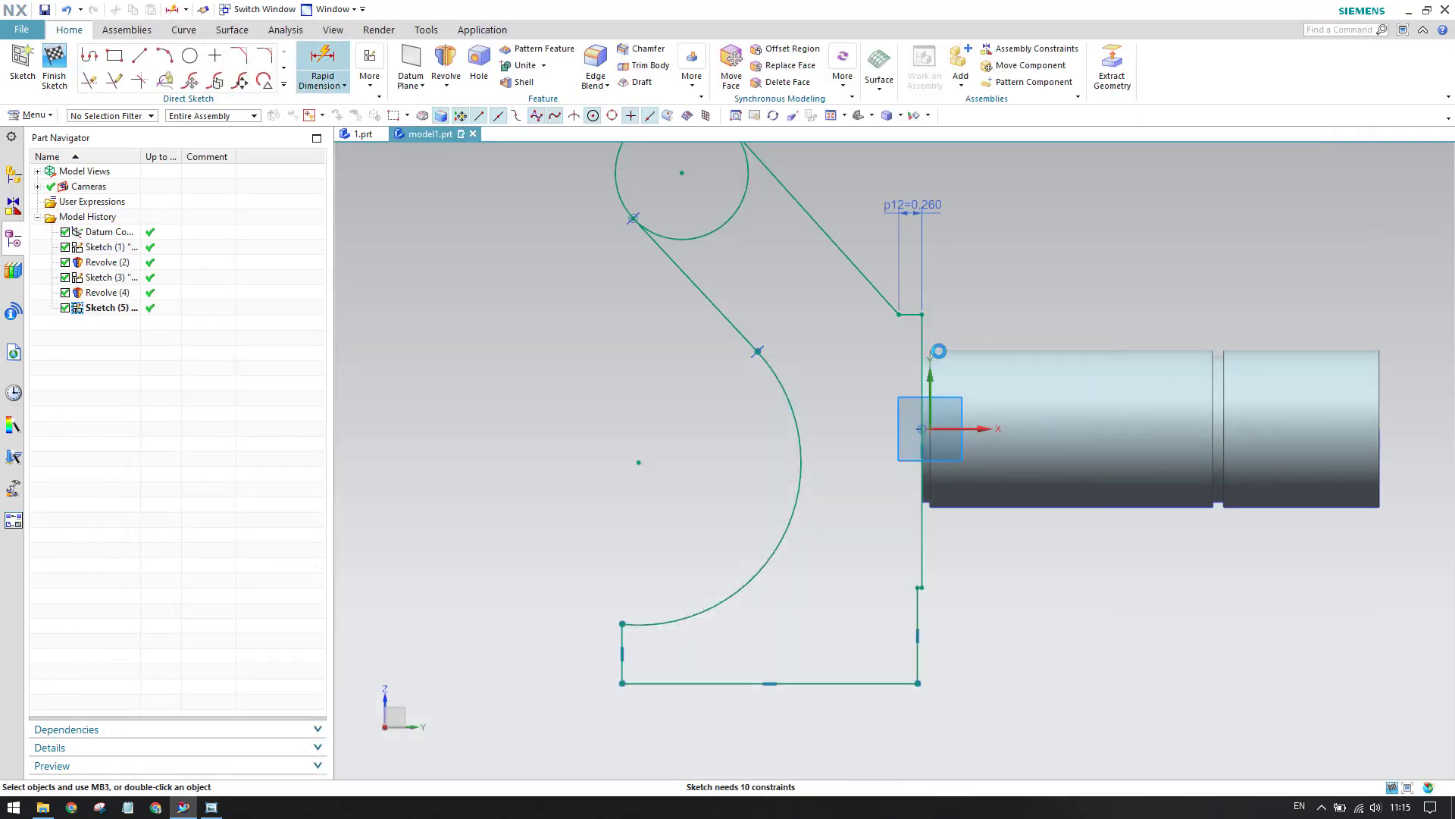
{"action": "left_click", "coordinate": [922, 356]}
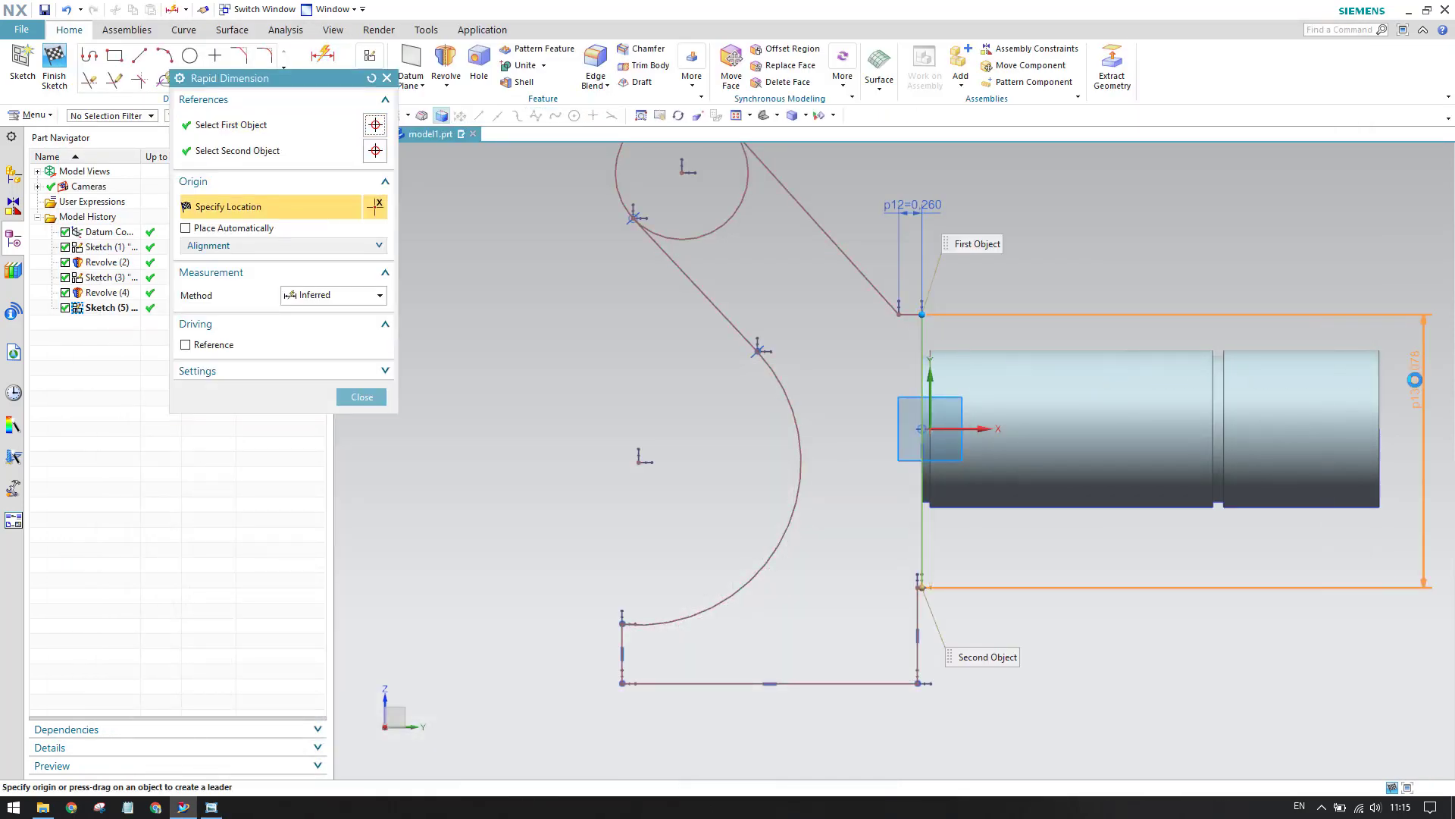
{"action": "left_click", "coordinate": [1415, 379]}
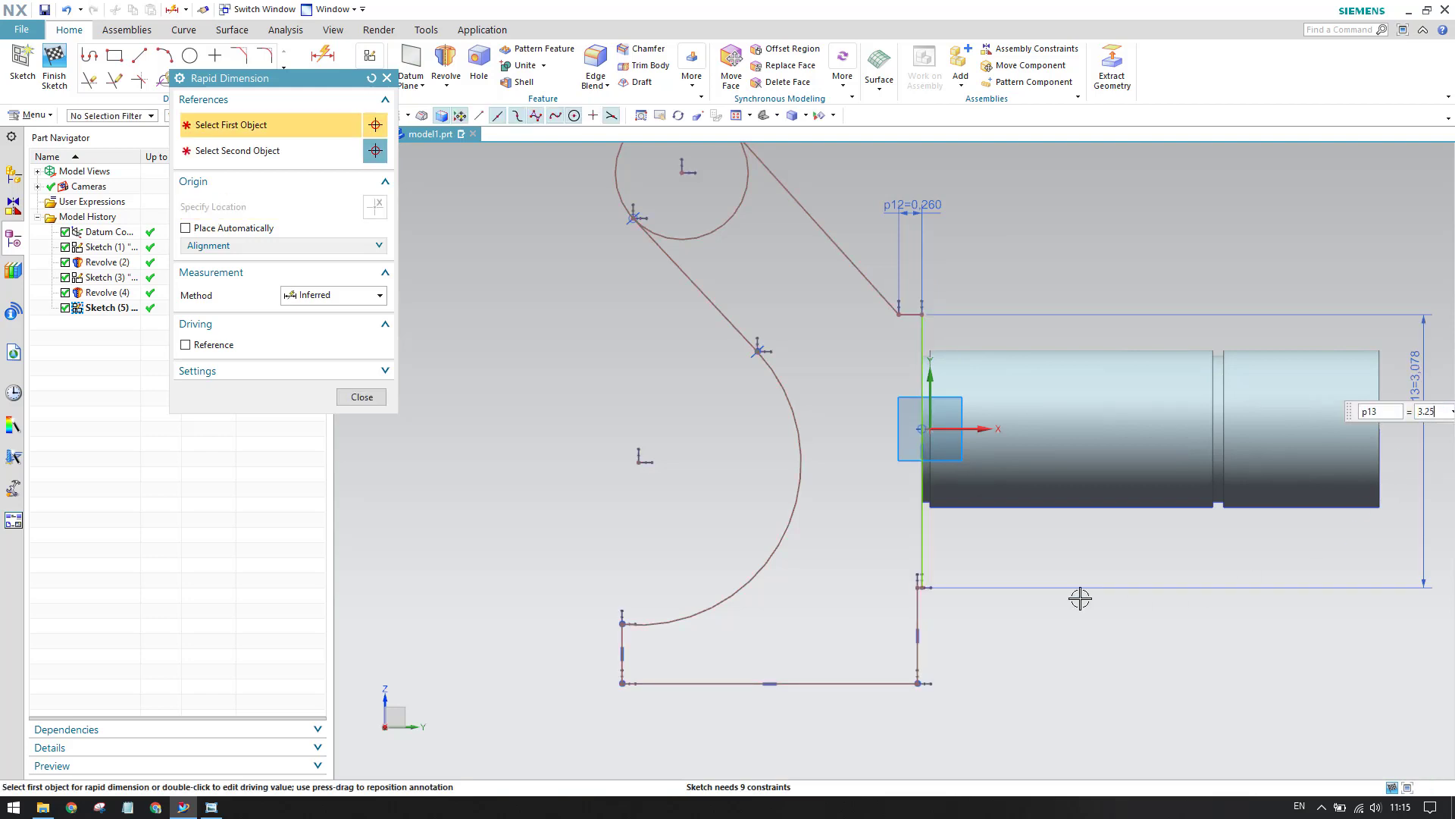
{"action": "key", "text": "Return"}
Dimension the vertical distance from the shaft's center to the long vertical line's lower endpoint as 3.25/2 in
{"action": "scroll", "coordinate": [834, 525], "scroll_direction": "down", "scroll_amount": 2}
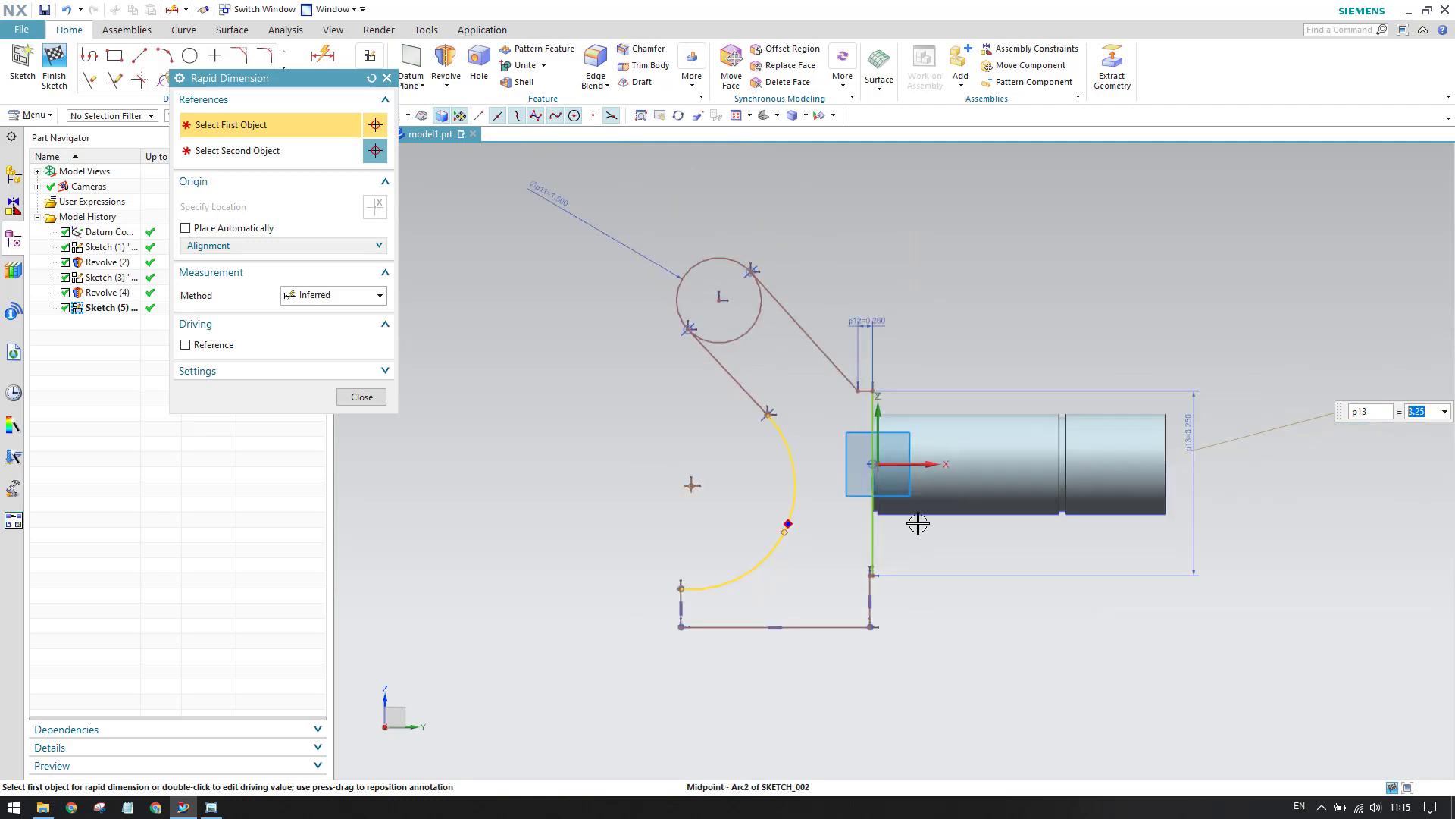
{"action": "scroll", "coordinate": [919, 520], "scroll_direction": "up", "scroll_amount": 3}
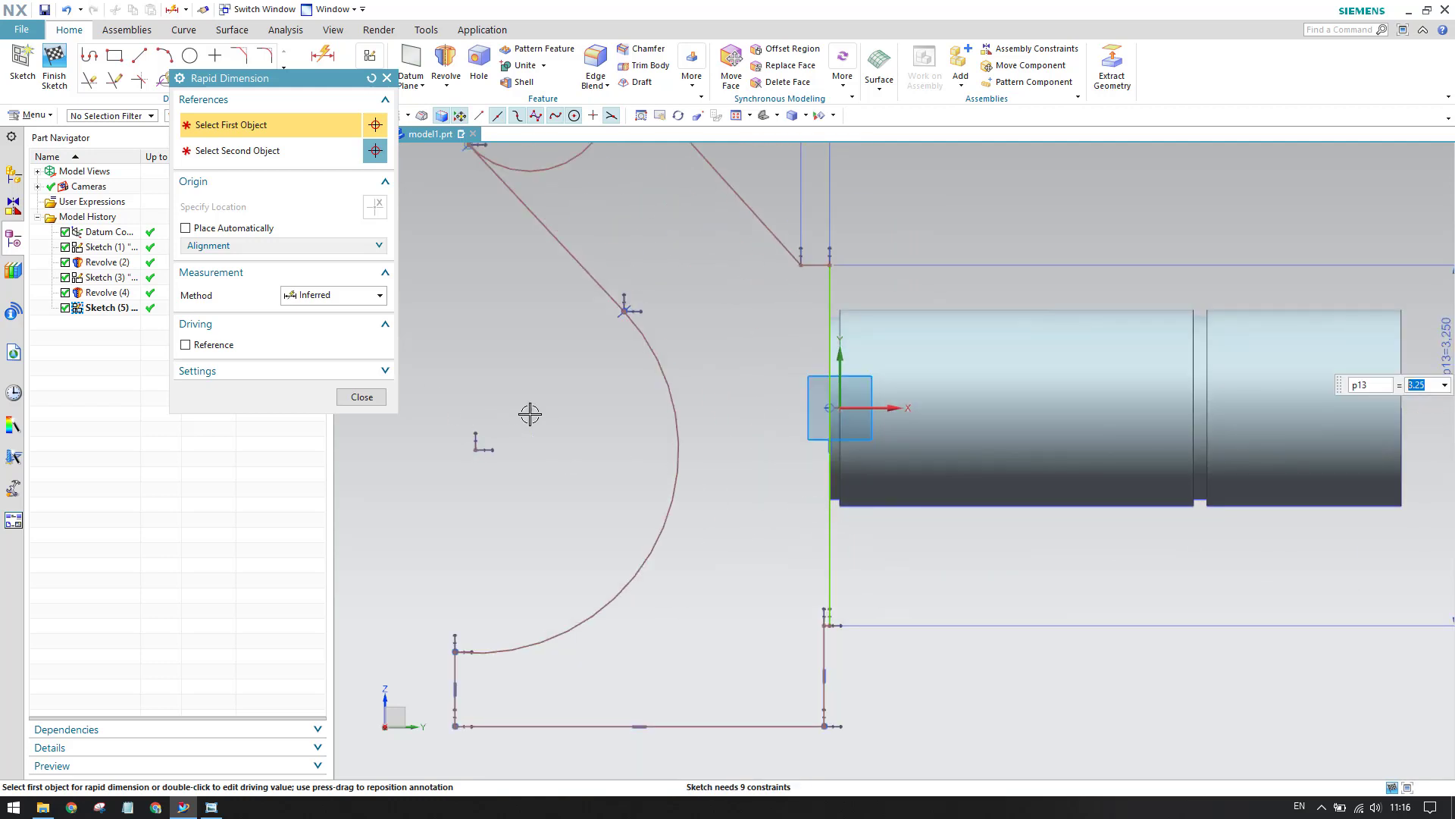
{"action": "left_click", "coordinate": [829, 409]}
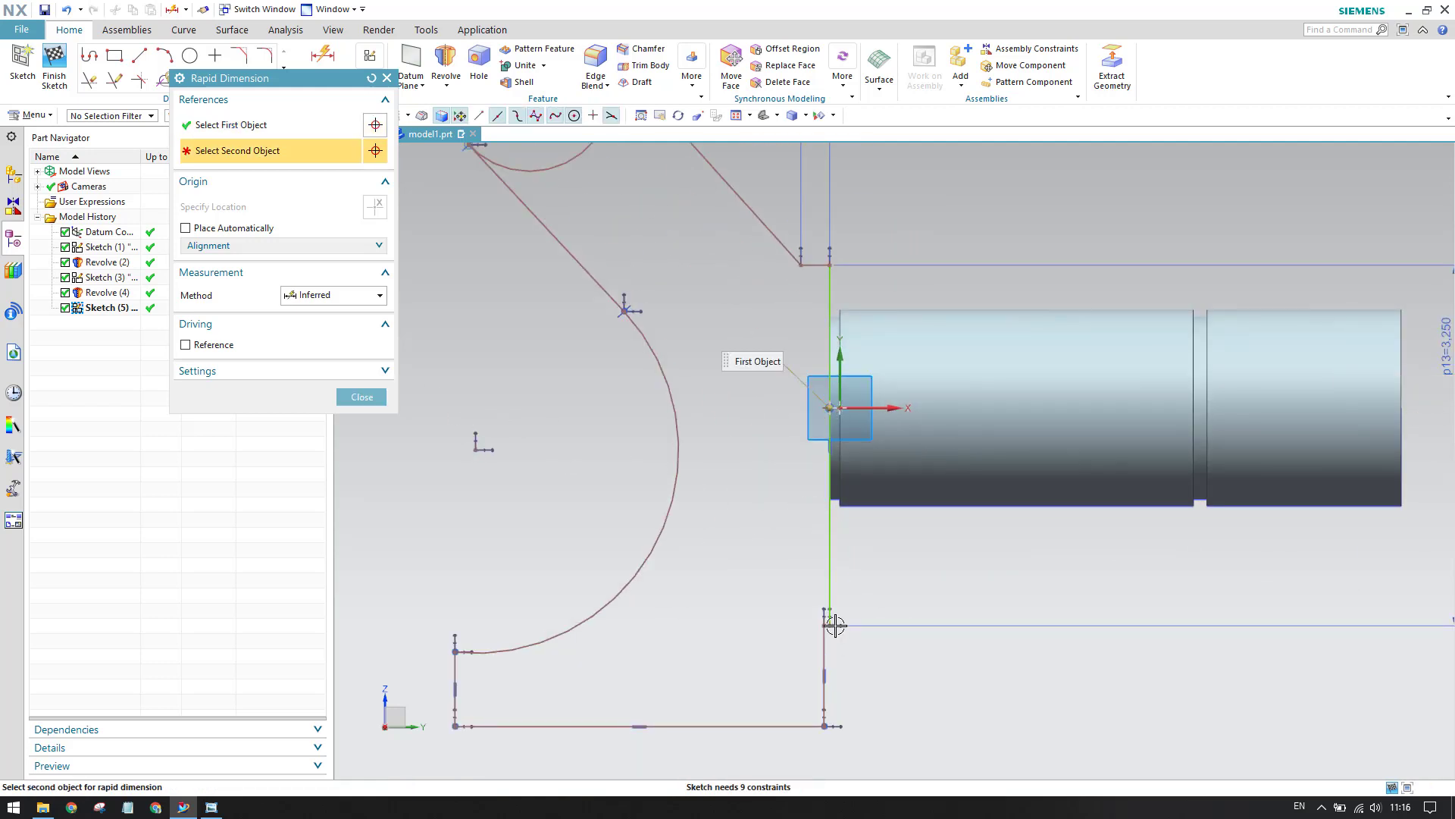
{"action": "left_click", "coordinate": [828, 624]}
{"action": "left_click", "coordinate": [1044, 584]}
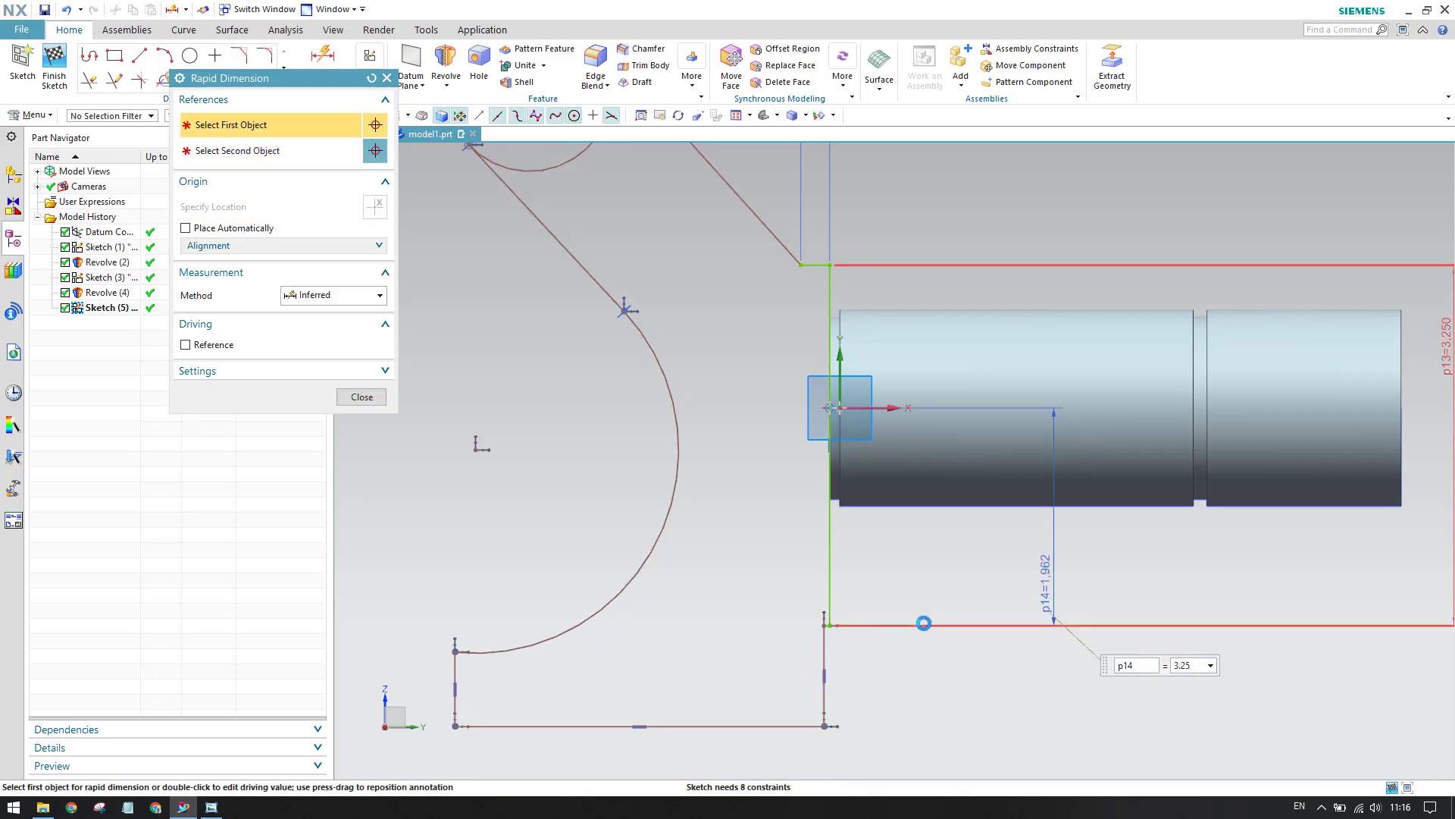
{"action": "type", "text": "3.25/2"}
{"action": "key", "text": "Return"}
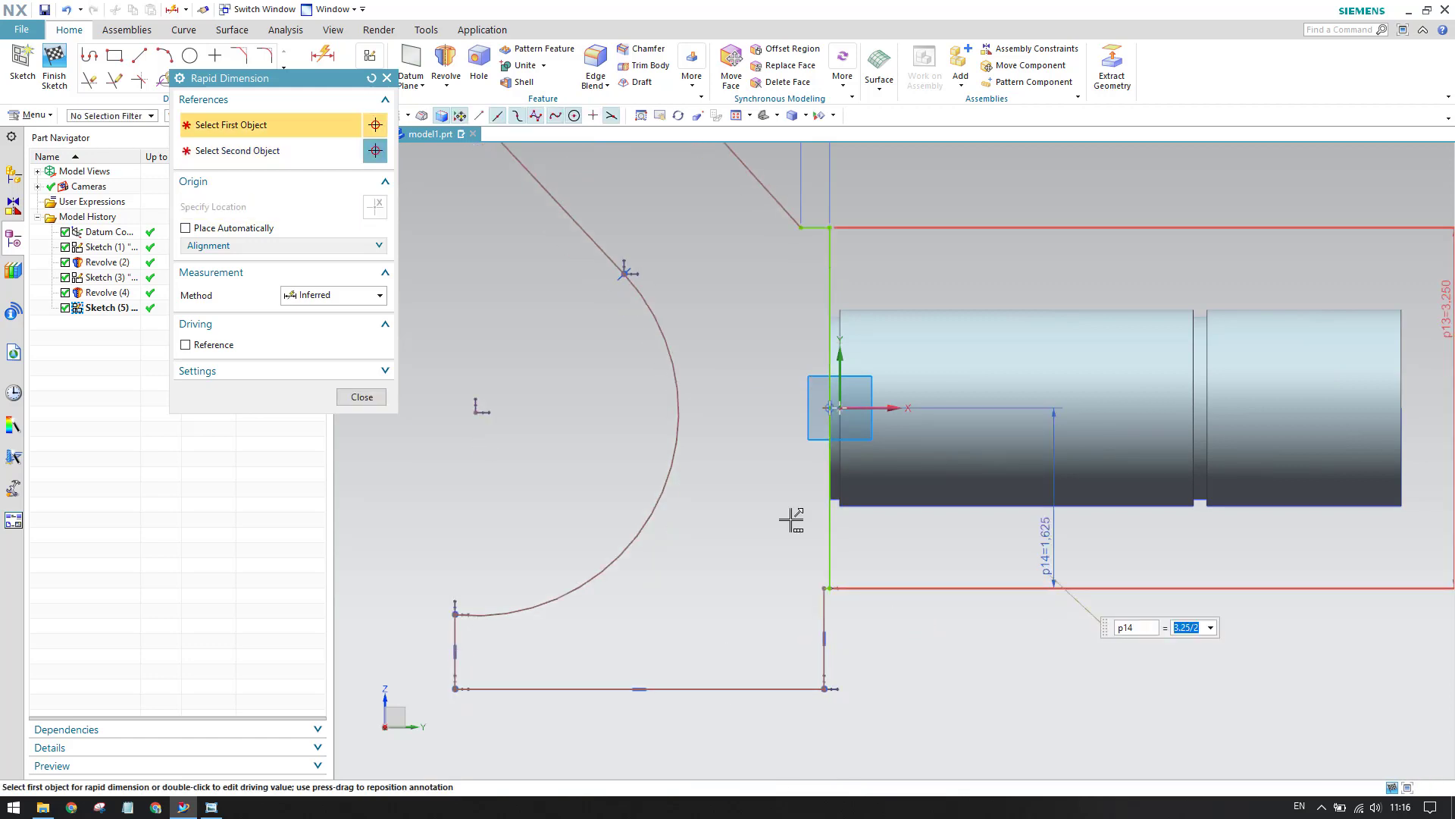
{"action": "left_click", "coordinate": [361, 397]}
Consult the engineering drawing and dimension the horizontal distance from the circle's center to the long vertical line as 2.625 in
{"action": "scroll", "coordinate": [993, 480], "scroll_direction": "up", "scroll_amount": 3}
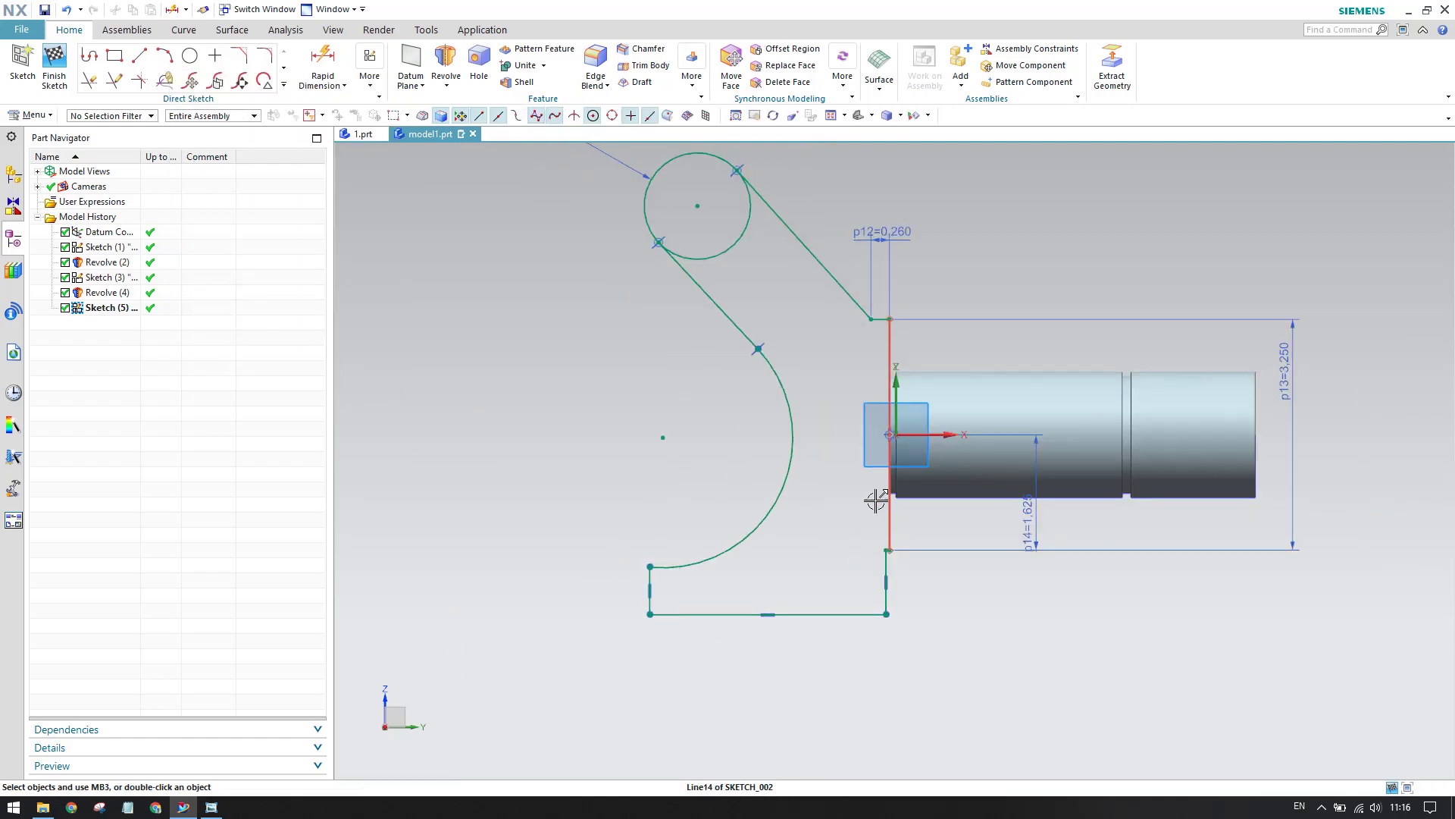
{"action": "scroll", "coordinate": [793, 400], "scroll_direction": "up", "scroll_amount": 1}
{"action": "scroll", "coordinate": [709, 197], "scroll_direction": "down", "scroll_amount": 2}
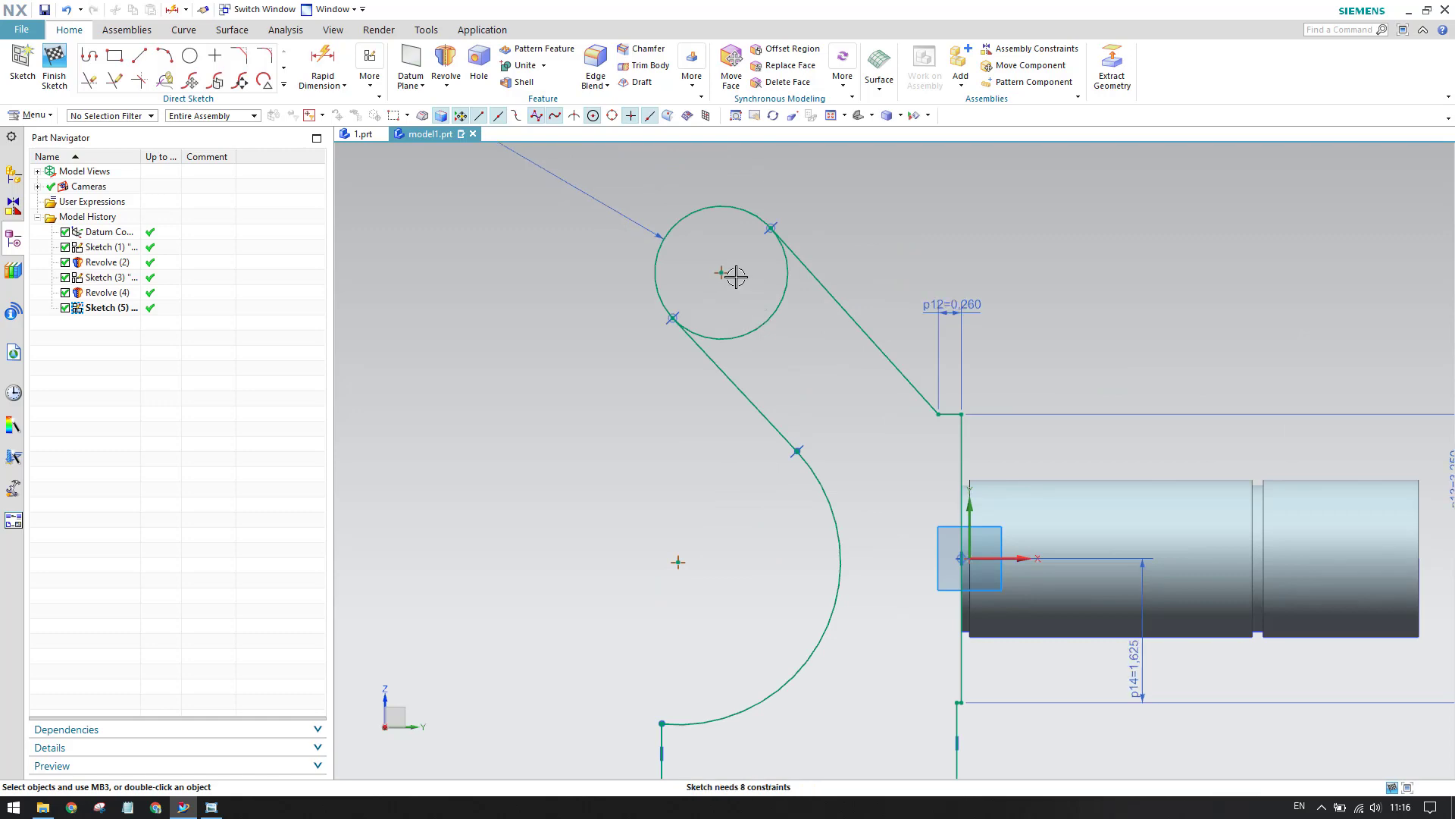
{"action": "left_click", "coordinate": [211, 807]}
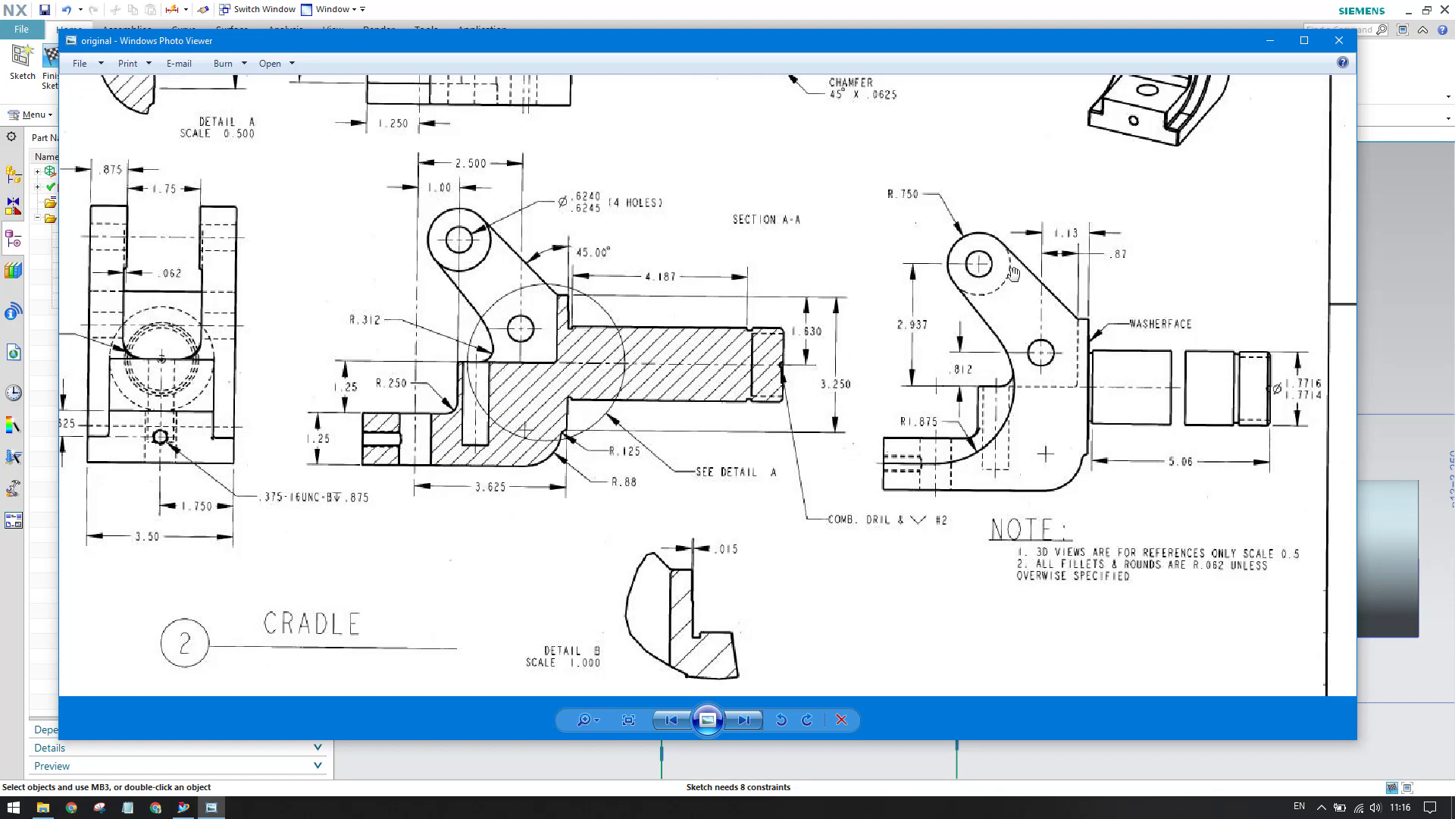
{"action": "left_click", "coordinate": [1269, 40]}
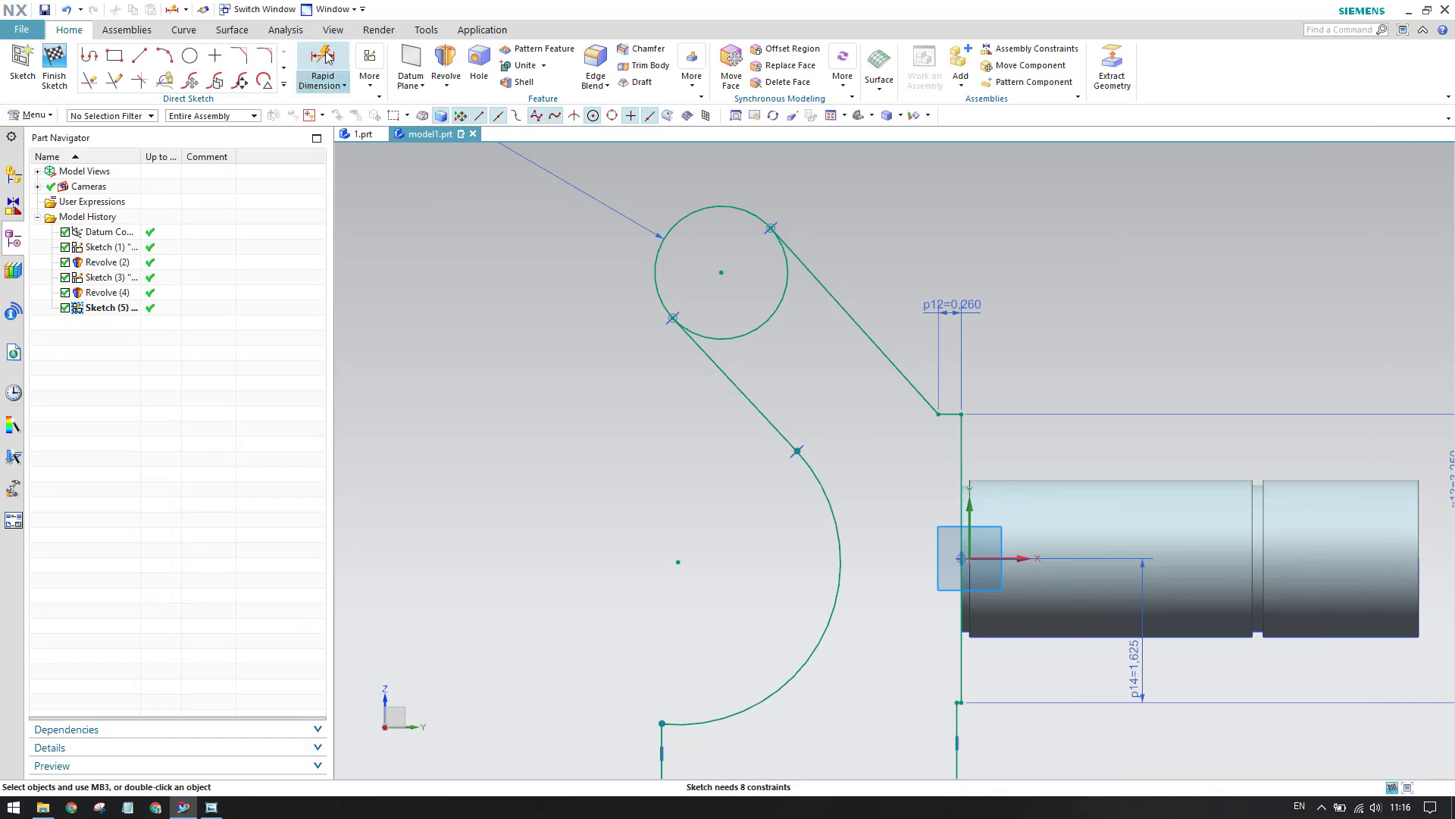
{"action": "left_click", "coordinate": [961, 447]}
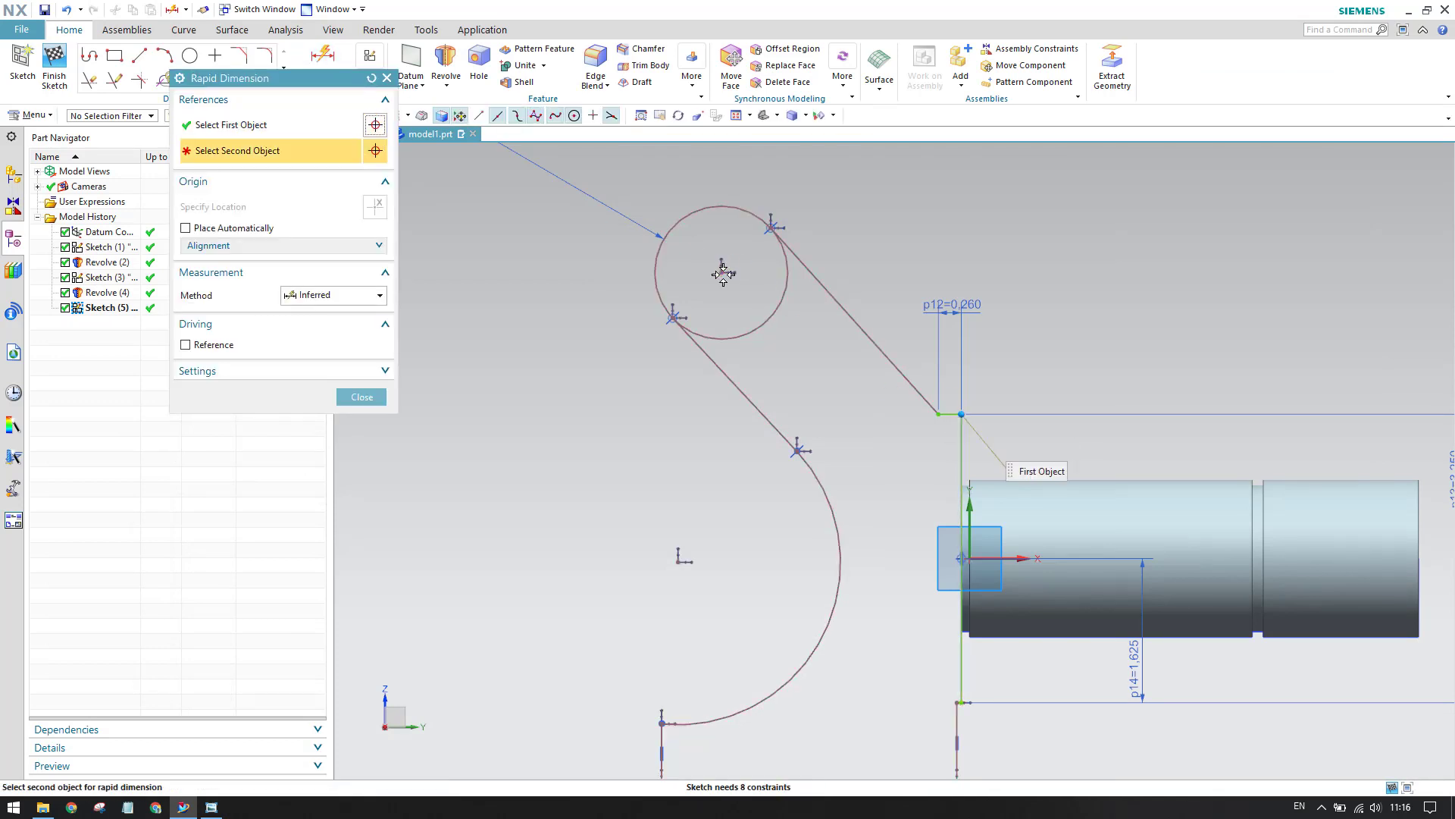
{"action": "left_click", "coordinate": [787, 245]}
{"action": "left_click", "coordinate": [864, 162]}
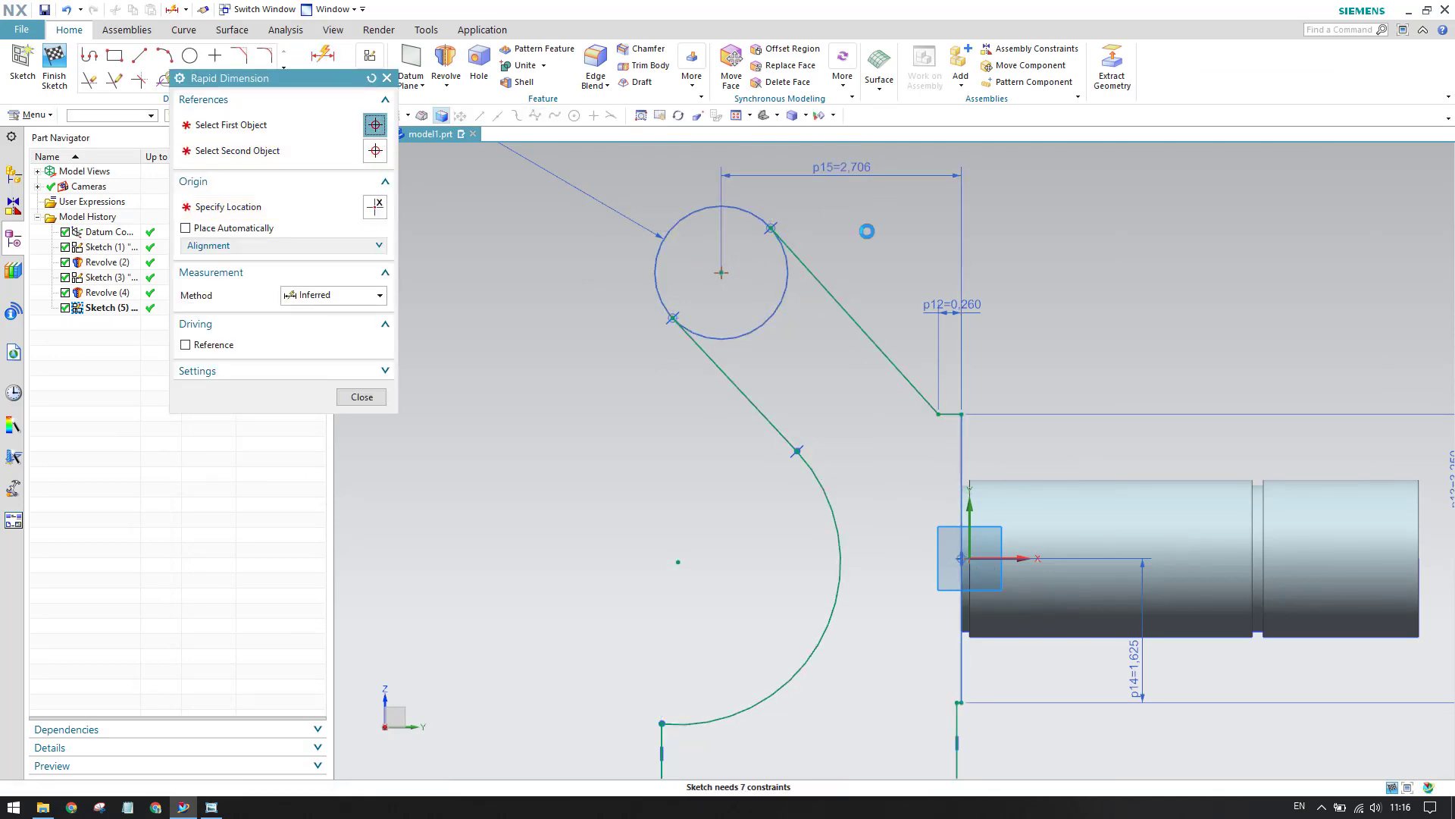
{"action": "type", "text": "2.625"}
{"action": "key", "text": "Return"}
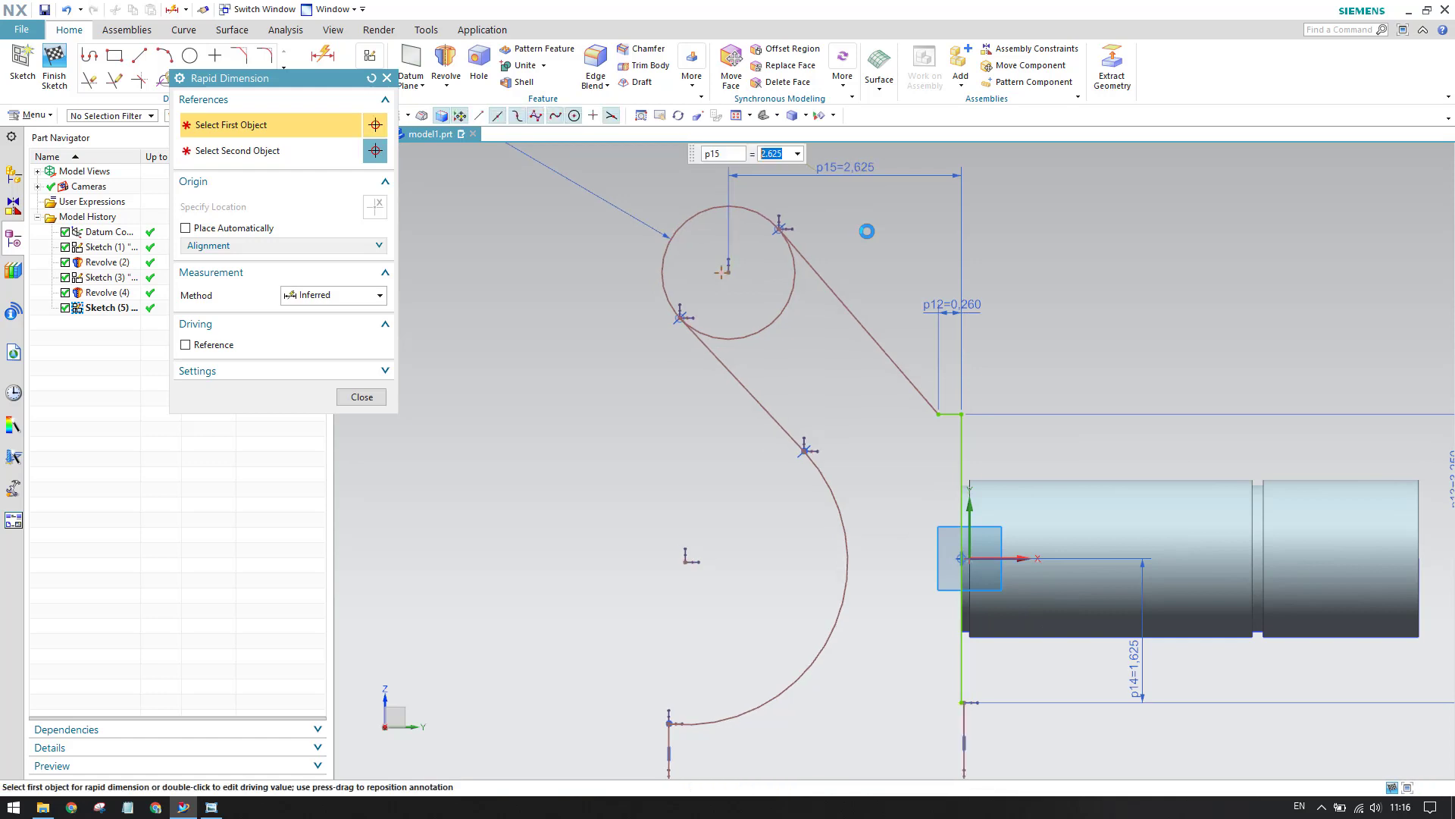
{"action": "left_click", "coordinate": [362, 395]}
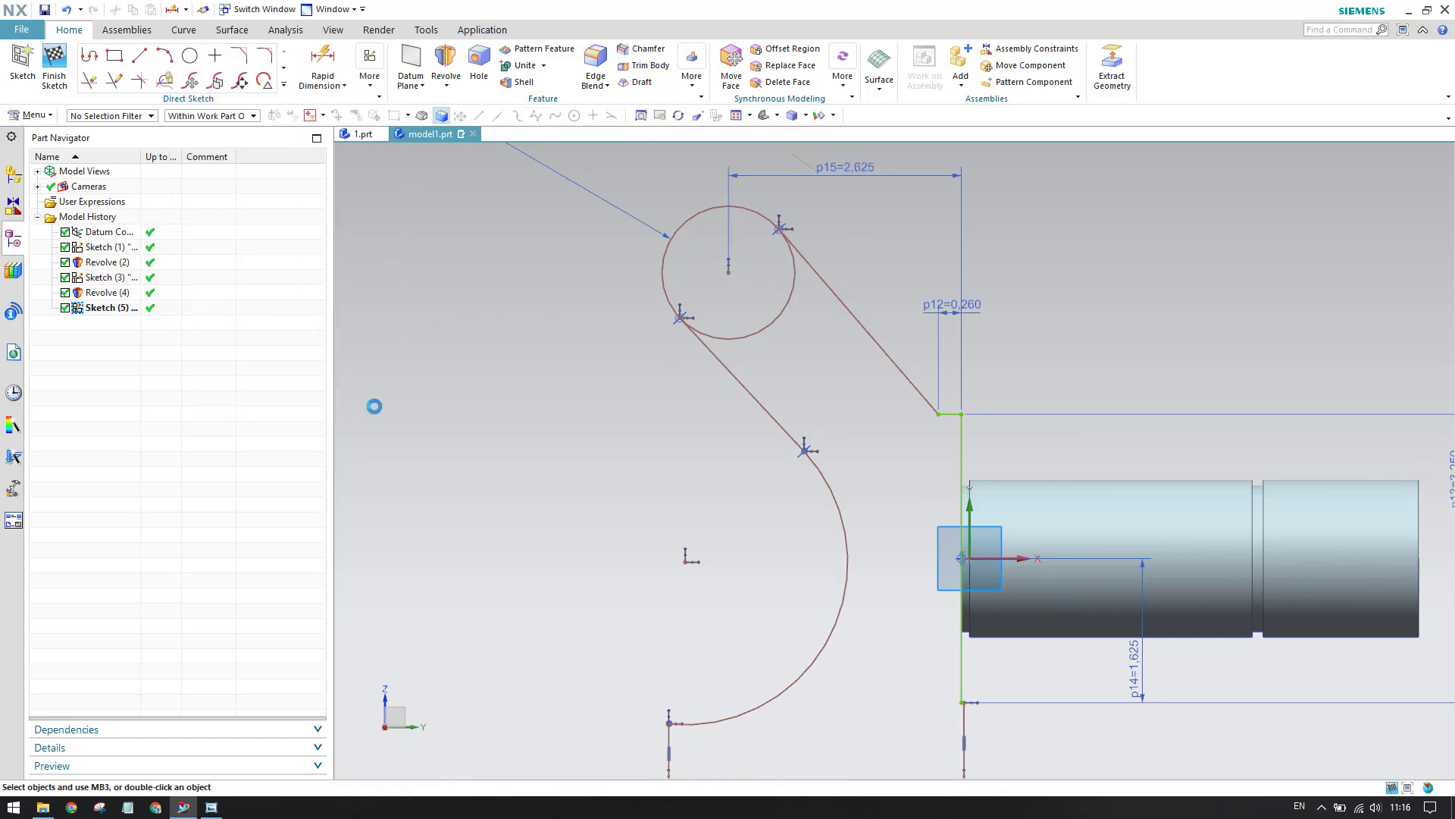
Consult the engineering drawing and dimension the large arc's radius as 1.87 in
{"action": "scroll", "coordinate": [756, 422], "scroll_direction": "down", "scroll_amount": 2}
{"action": "scroll", "coordinate": [831, 409], "scroll_direction": "up", "scroll_amount": 1}
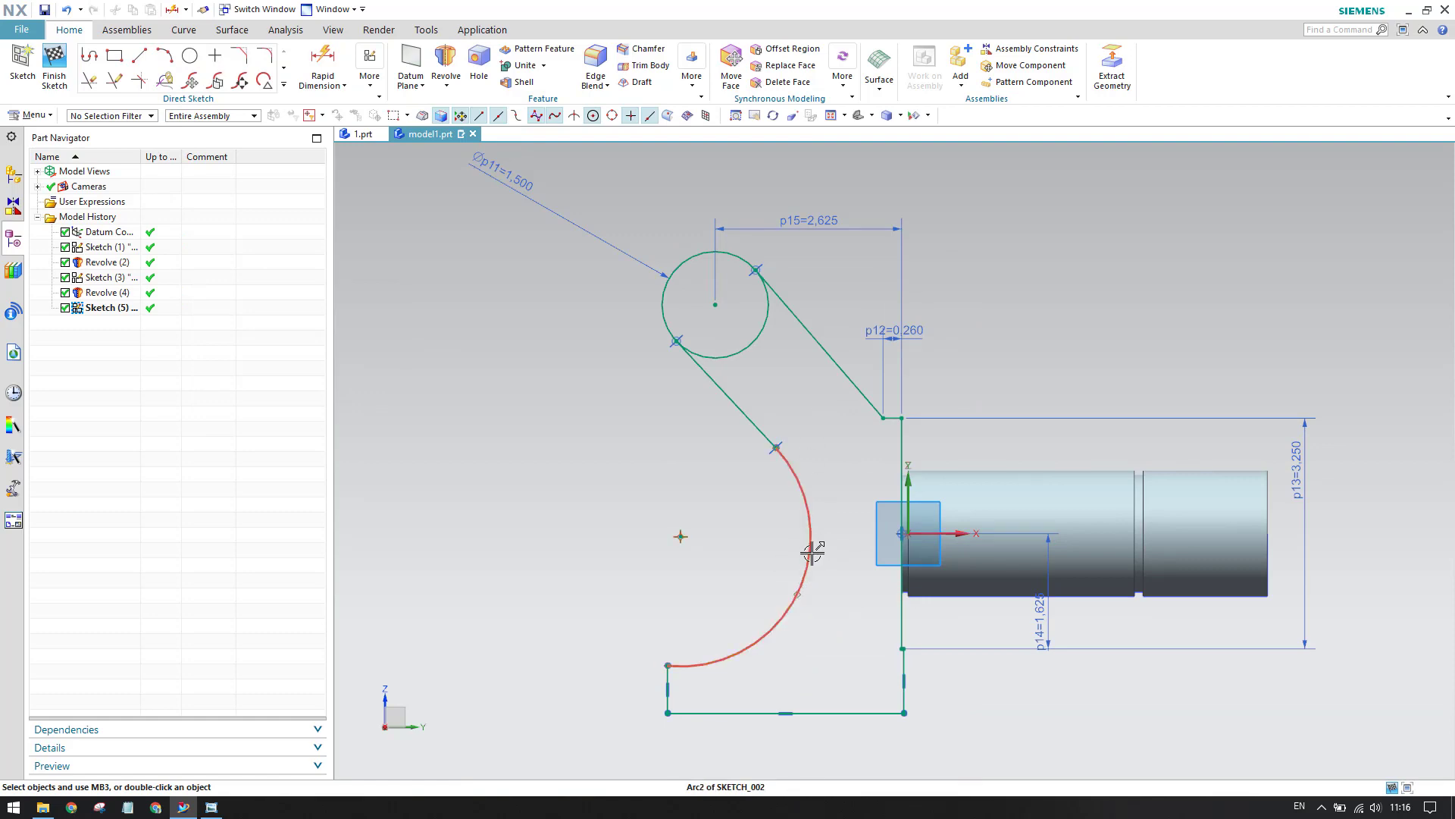
{"action": "left_click", "coordinate": [213, 808]}
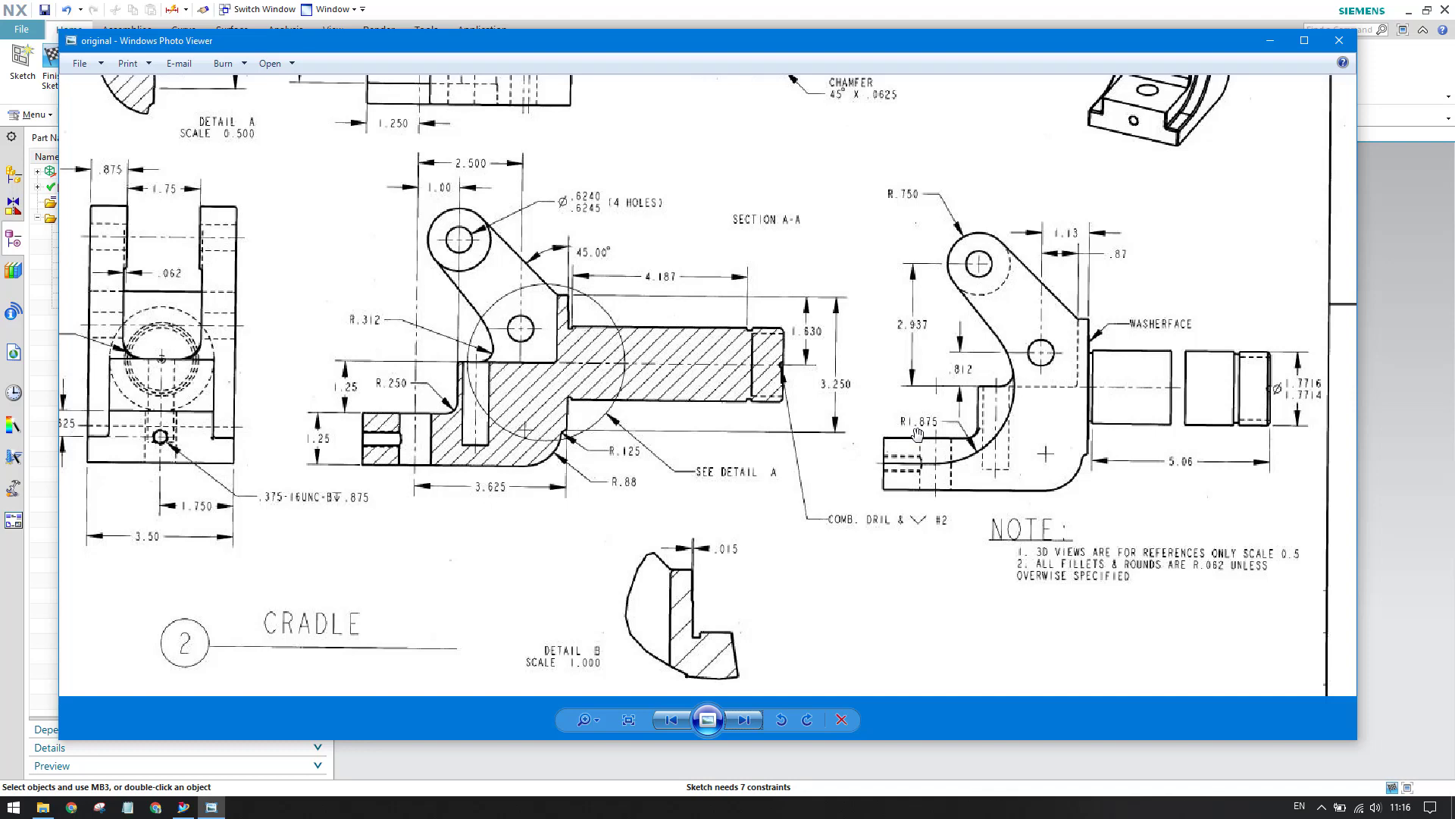
{"action": "scroll", "coordinate": [932, 435], "scroll_direction": "up", "scroll_amount": 1}
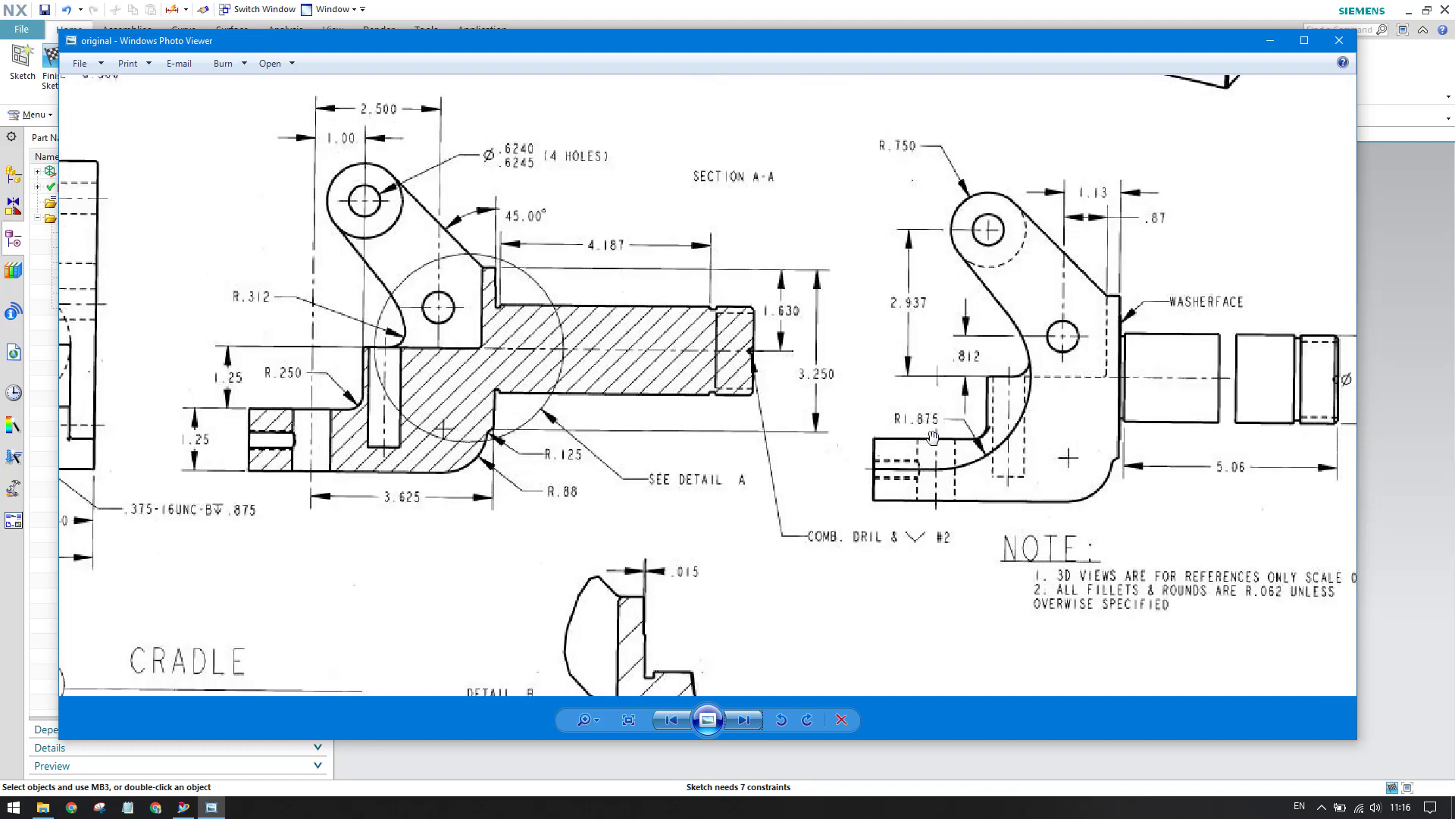
{"action": "scroll", "coordinate": [971, 430], "scroll_direction": "down", "scroll_amount": 1}
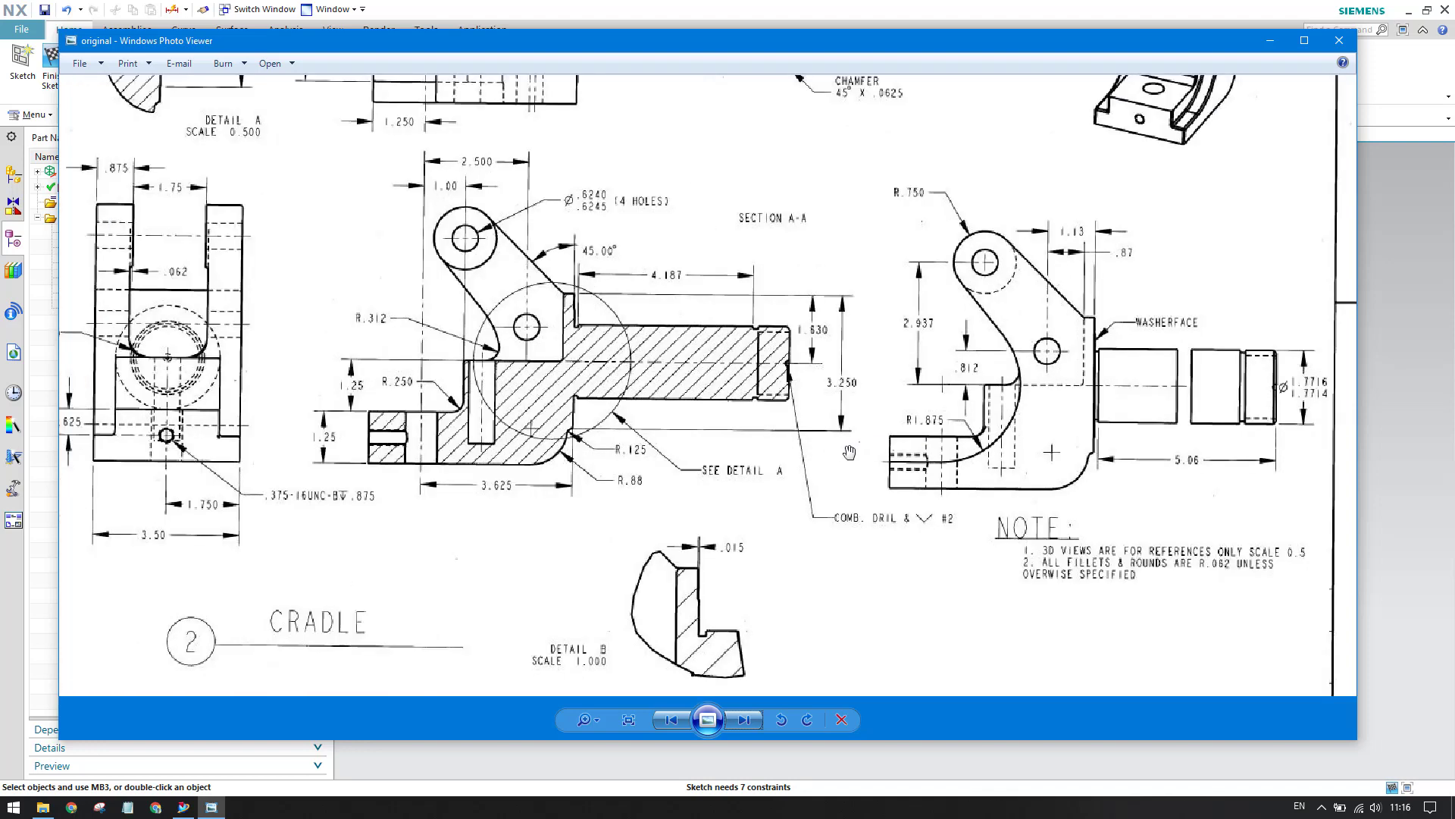
{"action": "left_click", "coordinate": [1270, 40]}
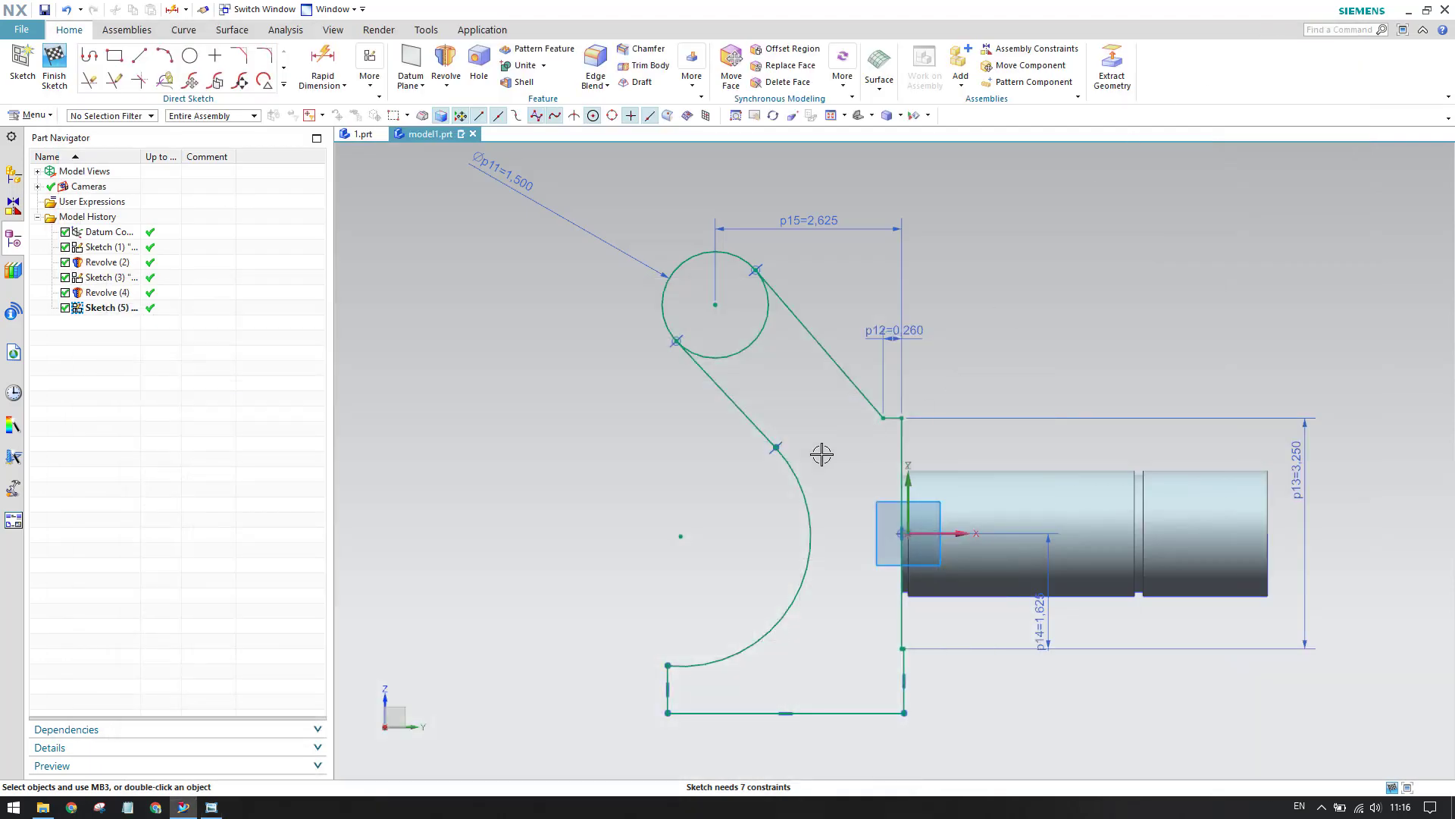
{"action": "left_click", "coordinate": [344, 85]}
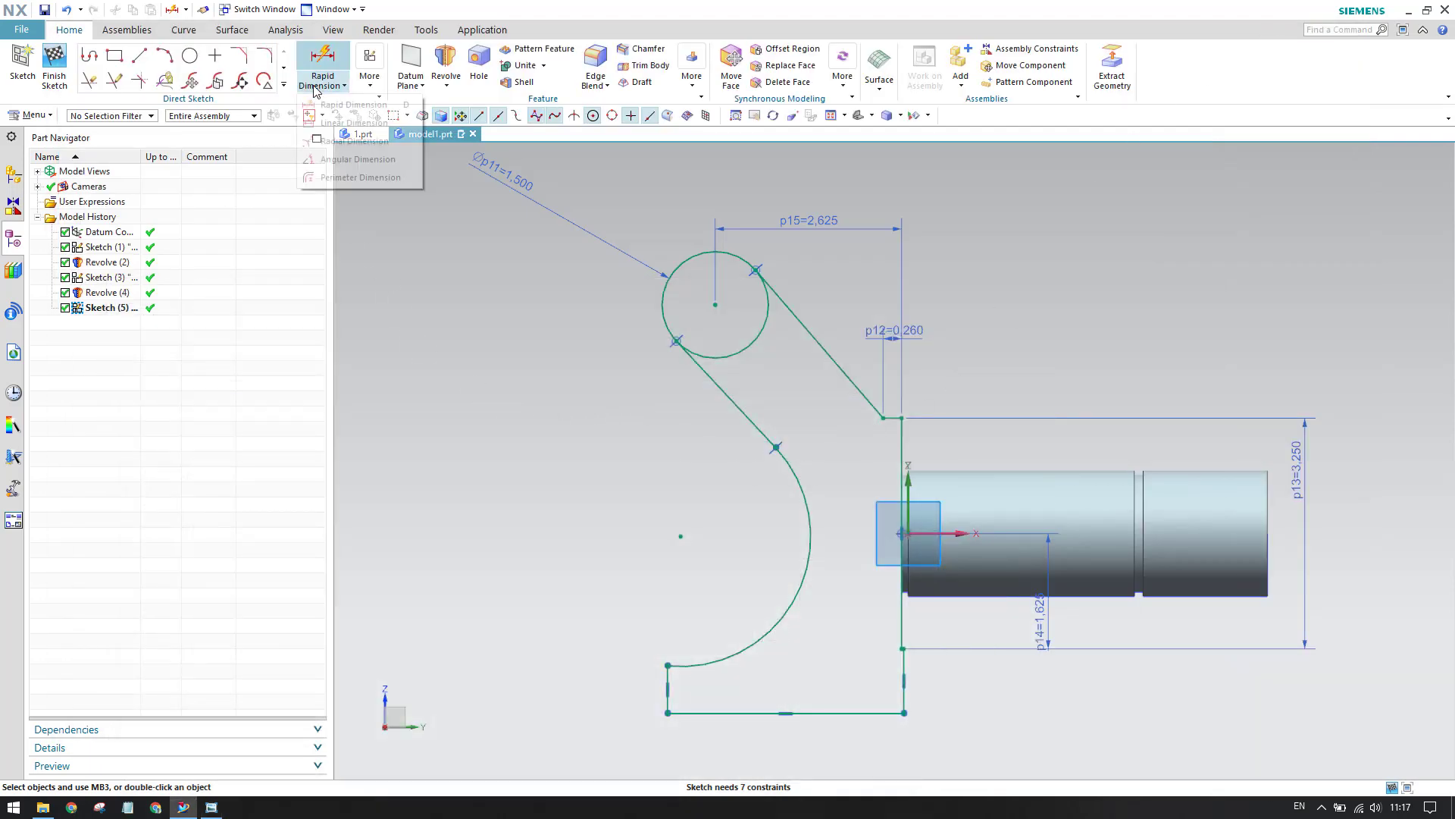
{"action": "left_click", "coordinate": [356, 145]}
{"action": "left_click", "coordinate": [783, 620]}
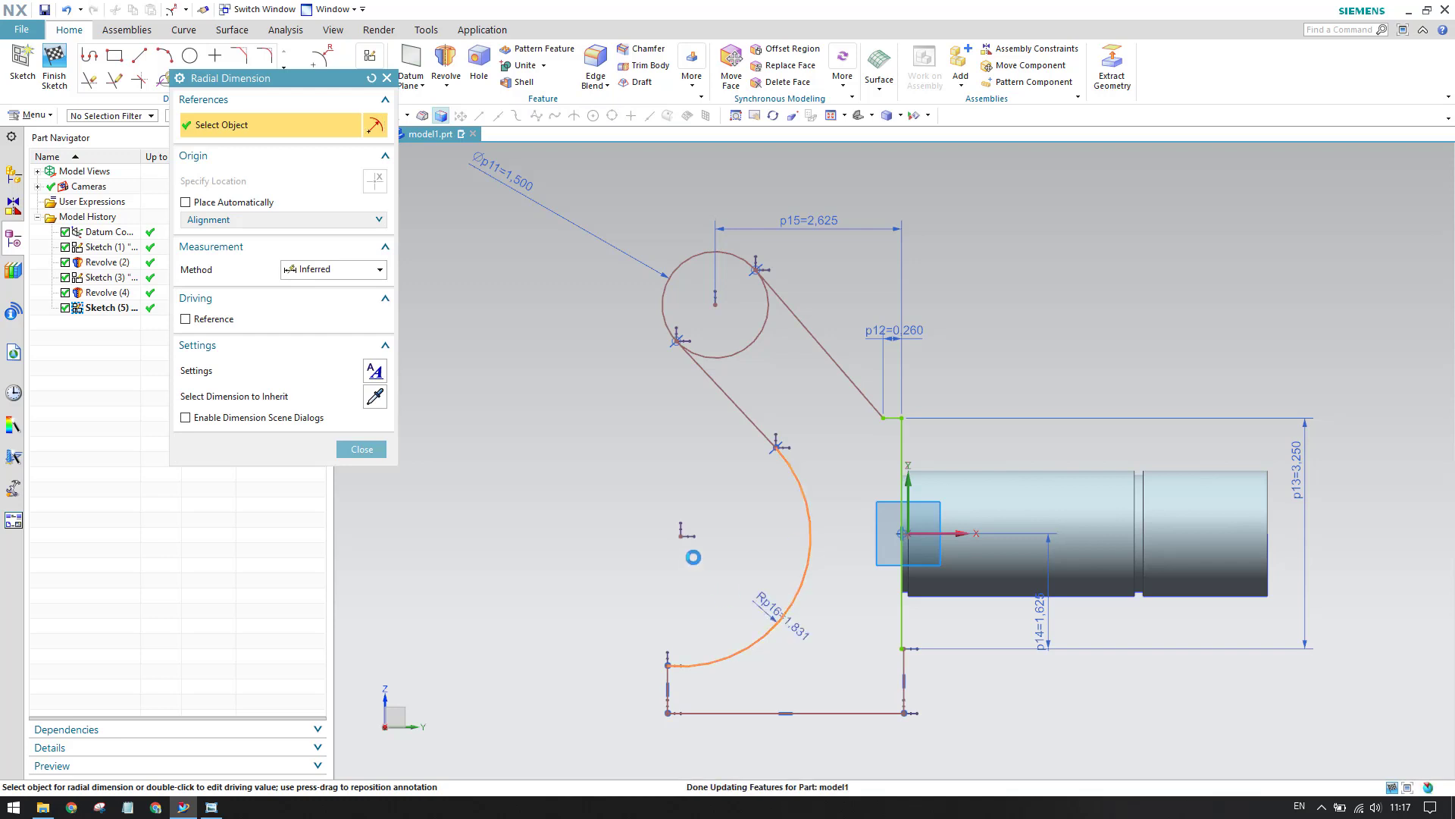
{"action": "left_click", "coordinate": [703, 586]}
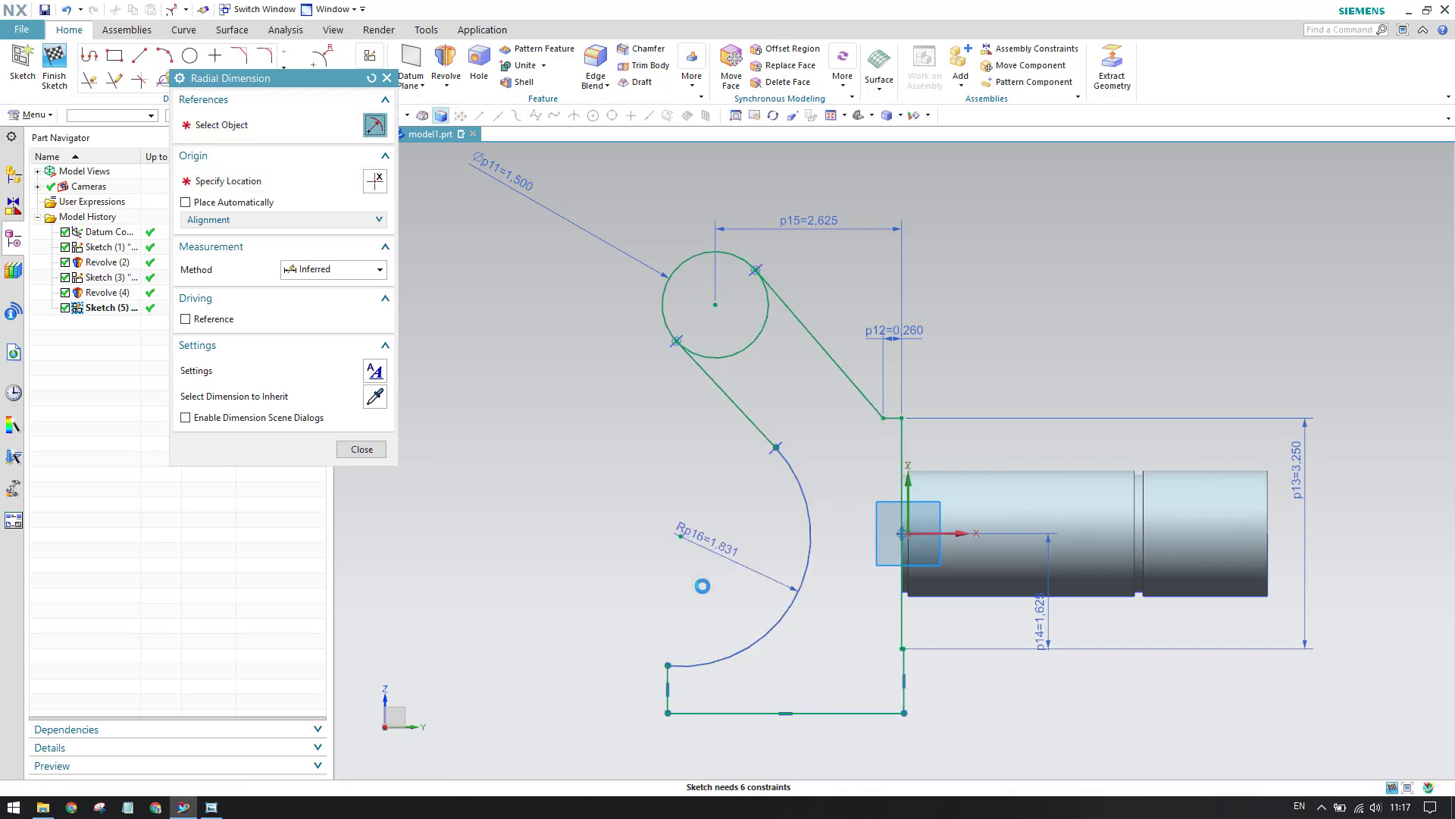
{"action": "type", "text": "1.87"}
{"action": "key", "text": "Return"}
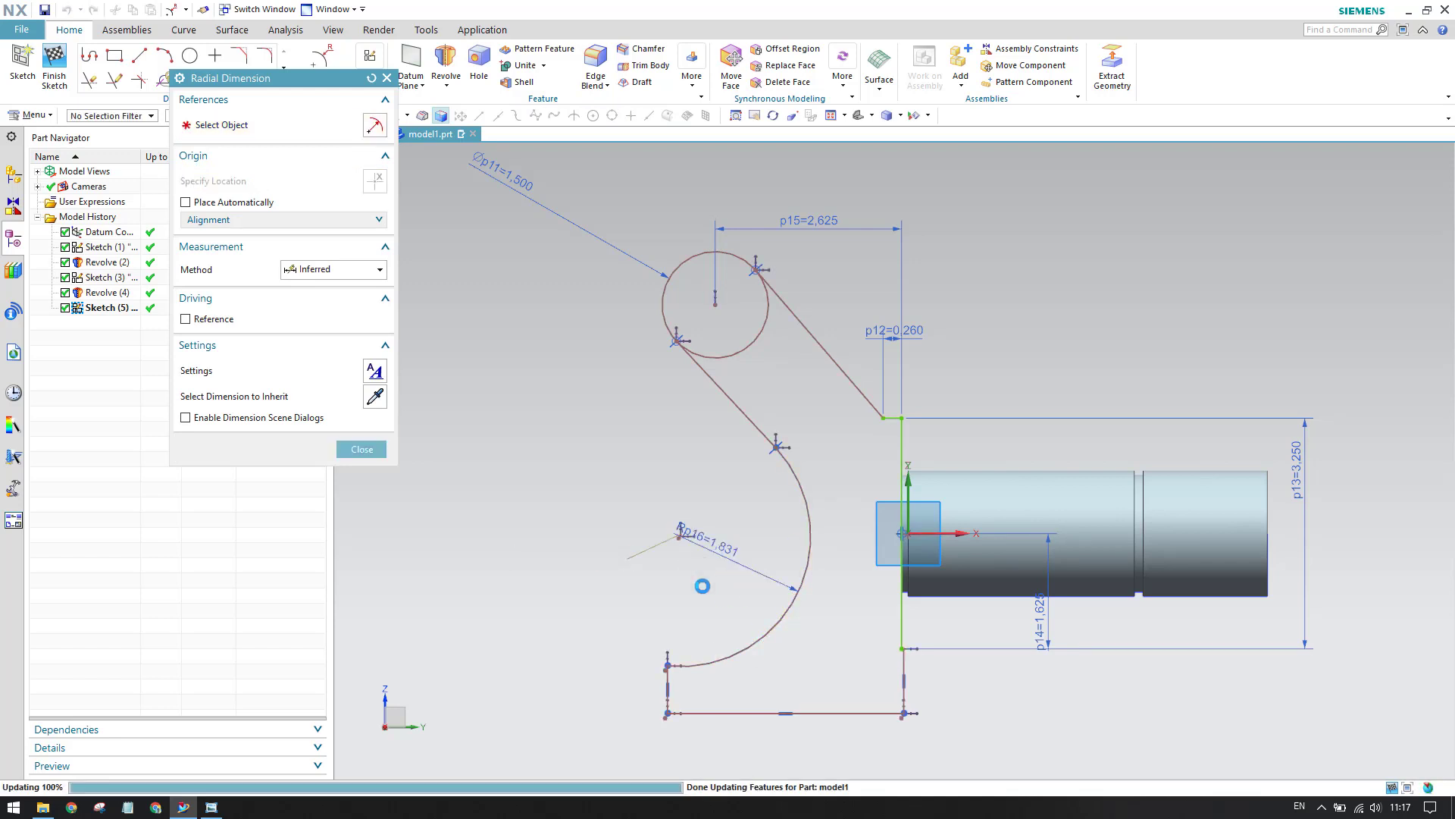
{"action": "left_click", "coordinate": [361, 449]}
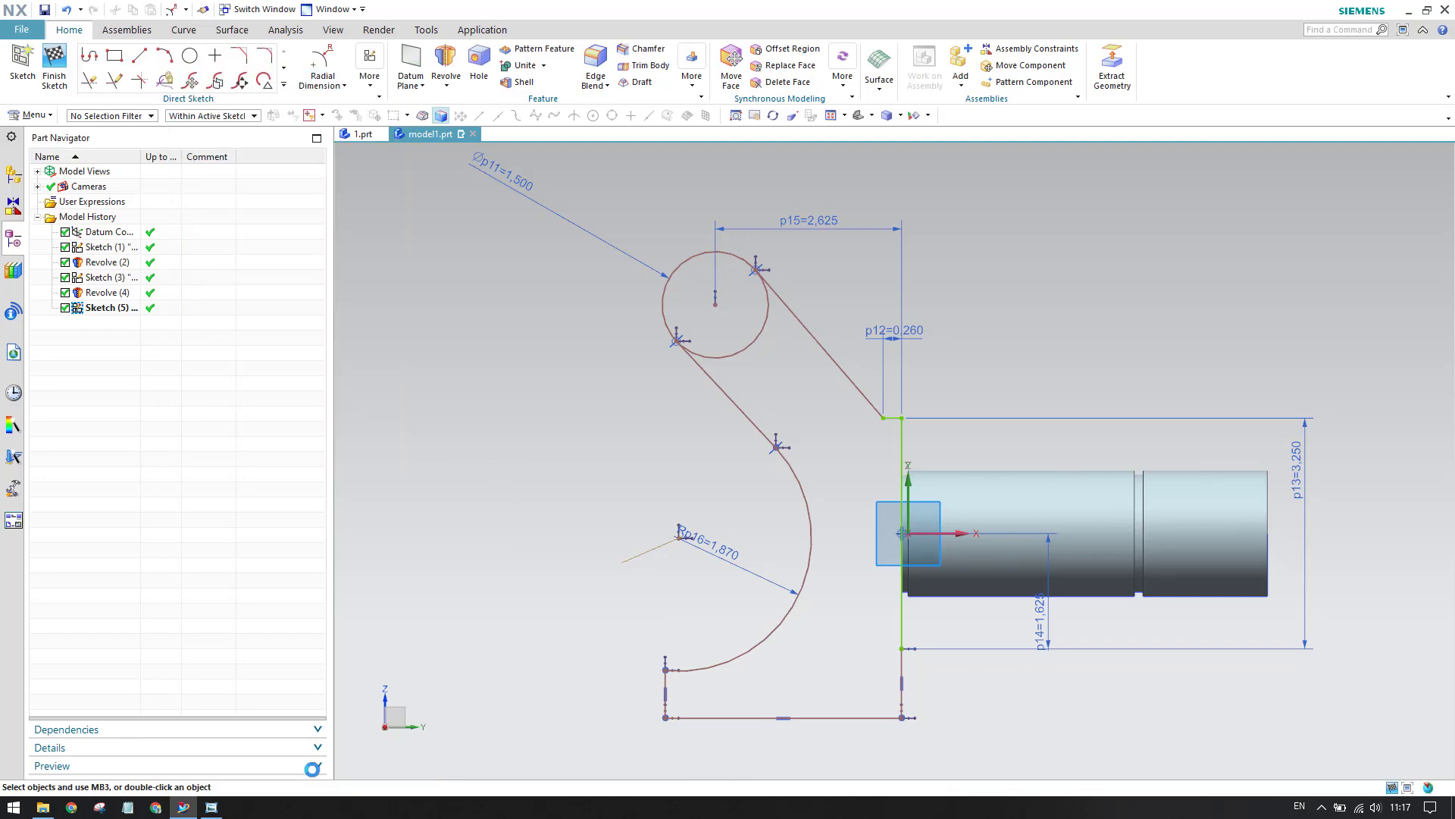
Recheck the large arc's radius against the engineering drawing and set it to 1.875 in
{"action": "left_click", "coordinate": [211, 806]}
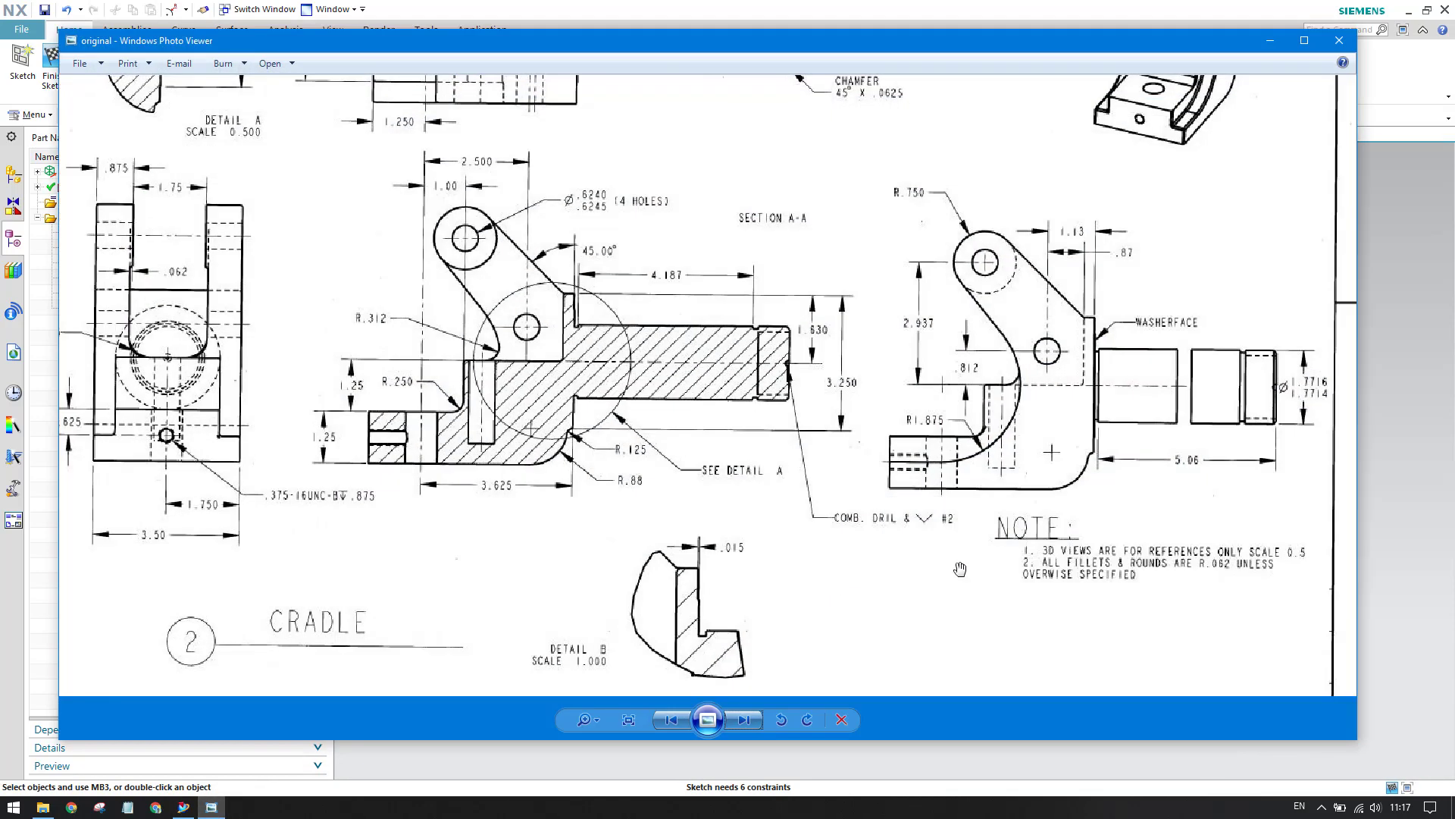
{"action": "left_click", "coordinate": [1270, 40]}
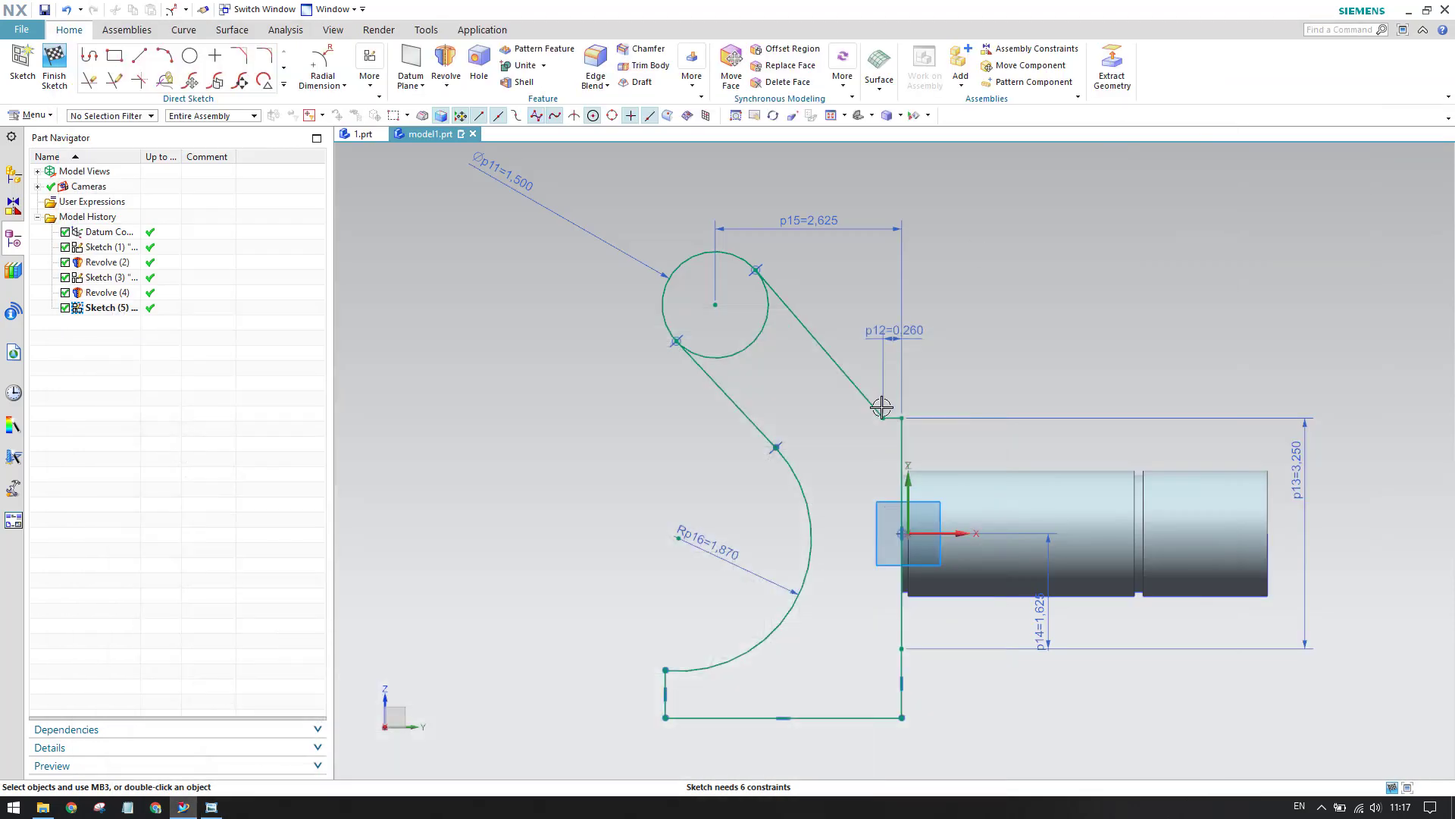
{"action": "double_click", "coordinate": [739, 561]}
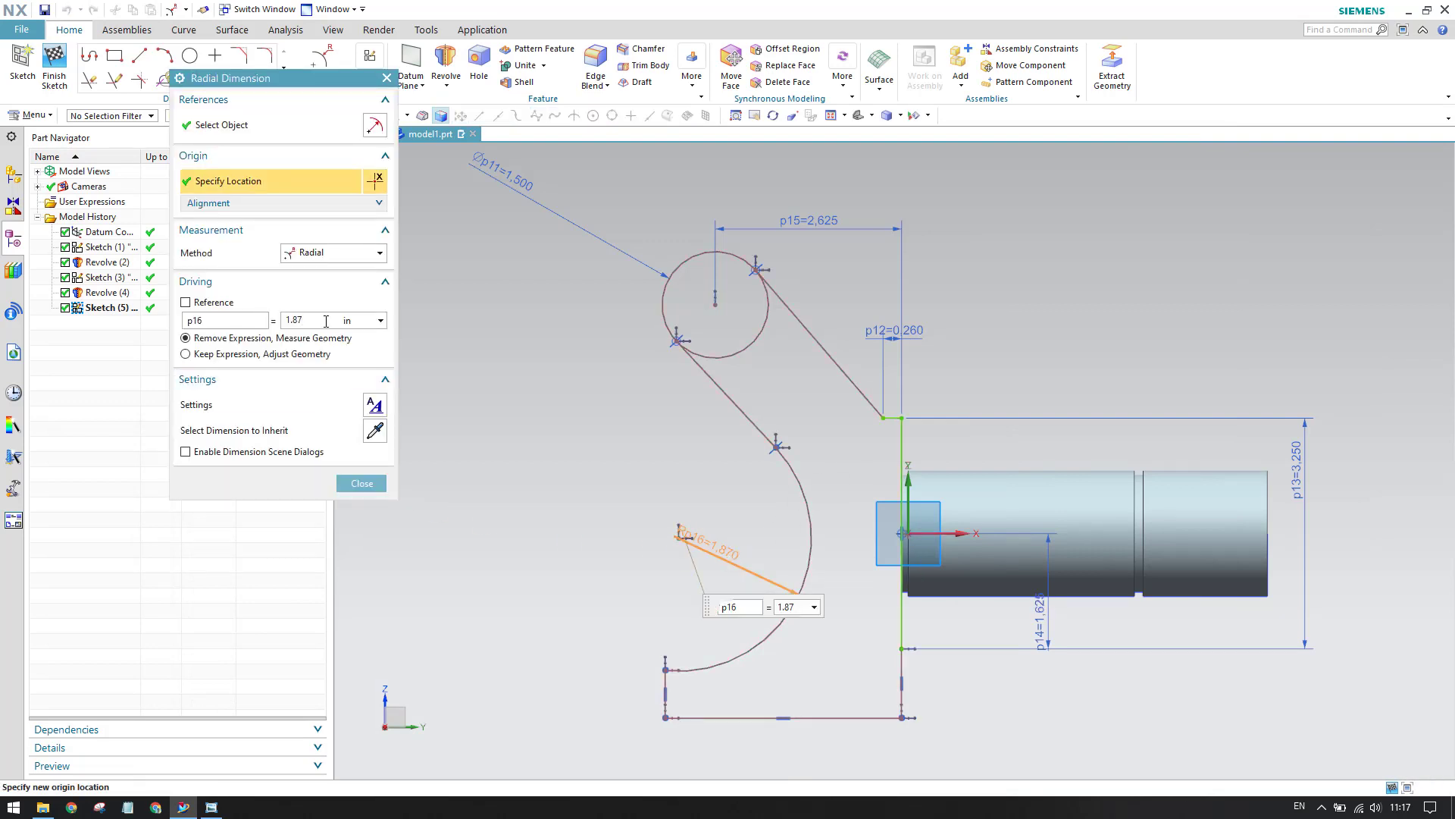
{"action": "type", "text": "5"}
{"action": "key", "text": "Return"}
{"action": "left_click", "coordinate": [361, 484]}
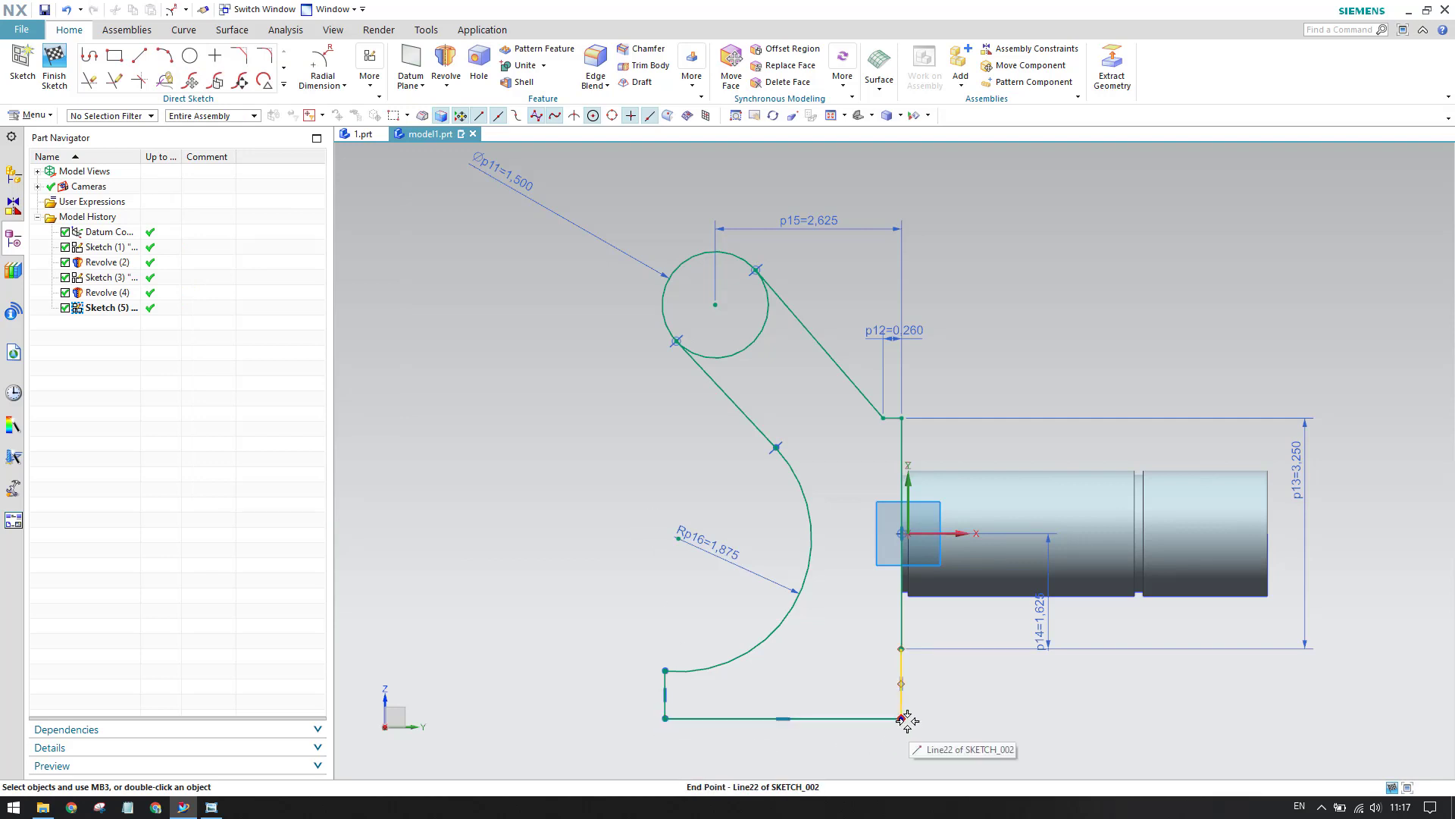
Shift the short vertical line below the shaft inward from the long vertical line, so a horizontal ledge separates them
{"action": "scroll", "coordinate": [860, 656], "scroll_direction": "up", "scroll_amount": 2}
{"action": "scroll", "coordinate": [861, 656], "scroll_direction": "up", "scroll_amount": 2}
{"action": "mouse_move", "coordinate": [925, 677]}
{"action": "left_mouse_down"}
{"action": "mouse_move", "coordinate": [861, 679]}
{"action": "mouse_move", "coordinate": [876, 680]}
{"action": "left_mouse_up"}
{"action": "scroll", "coordinate": [920, 594], "scroll_direction": "down", "scroll_amount": 2}
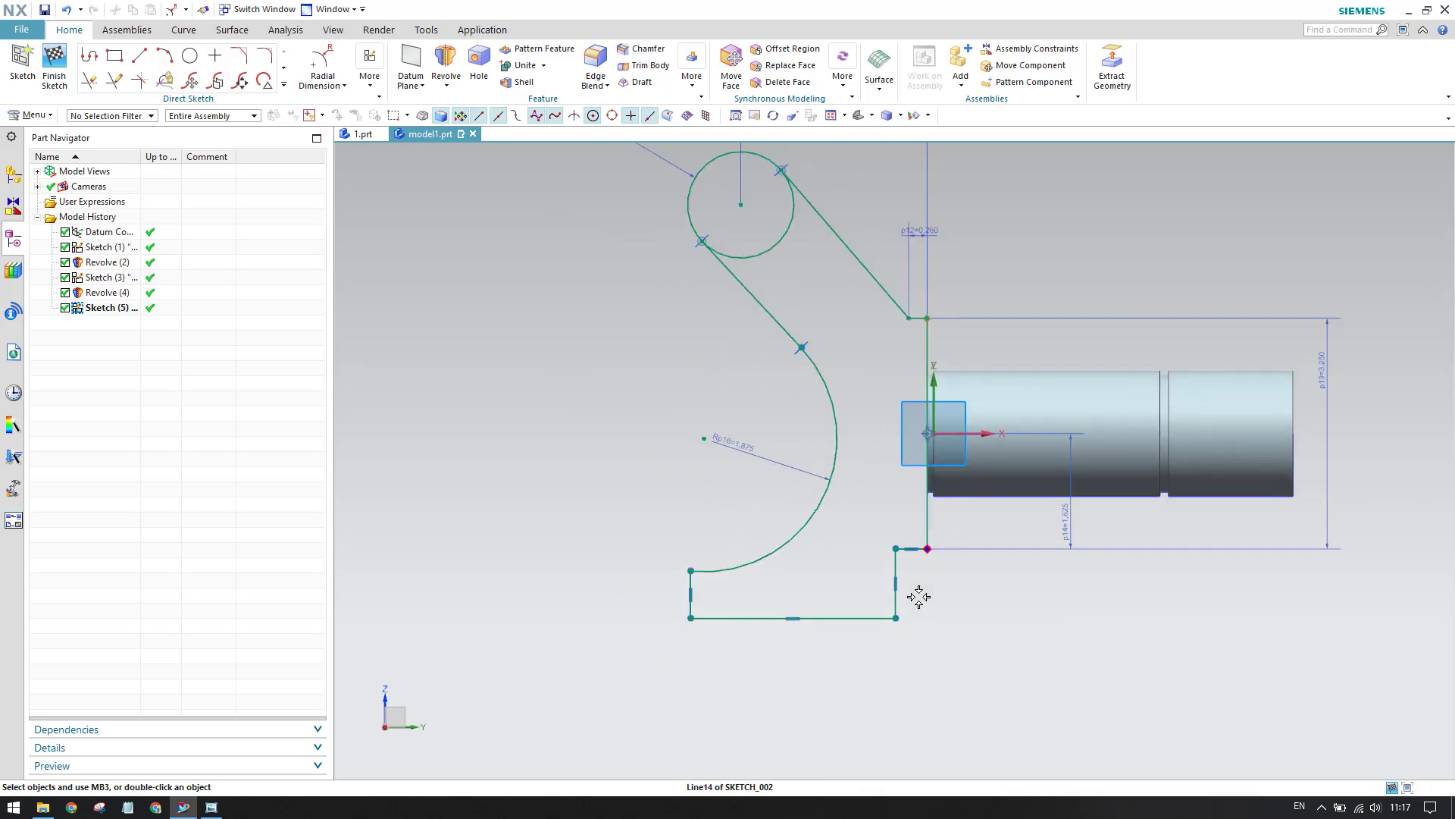
{"action": "scroll", "coordinate": [914, 598], "scroll_direction": "up", "scroll_amount": 3}
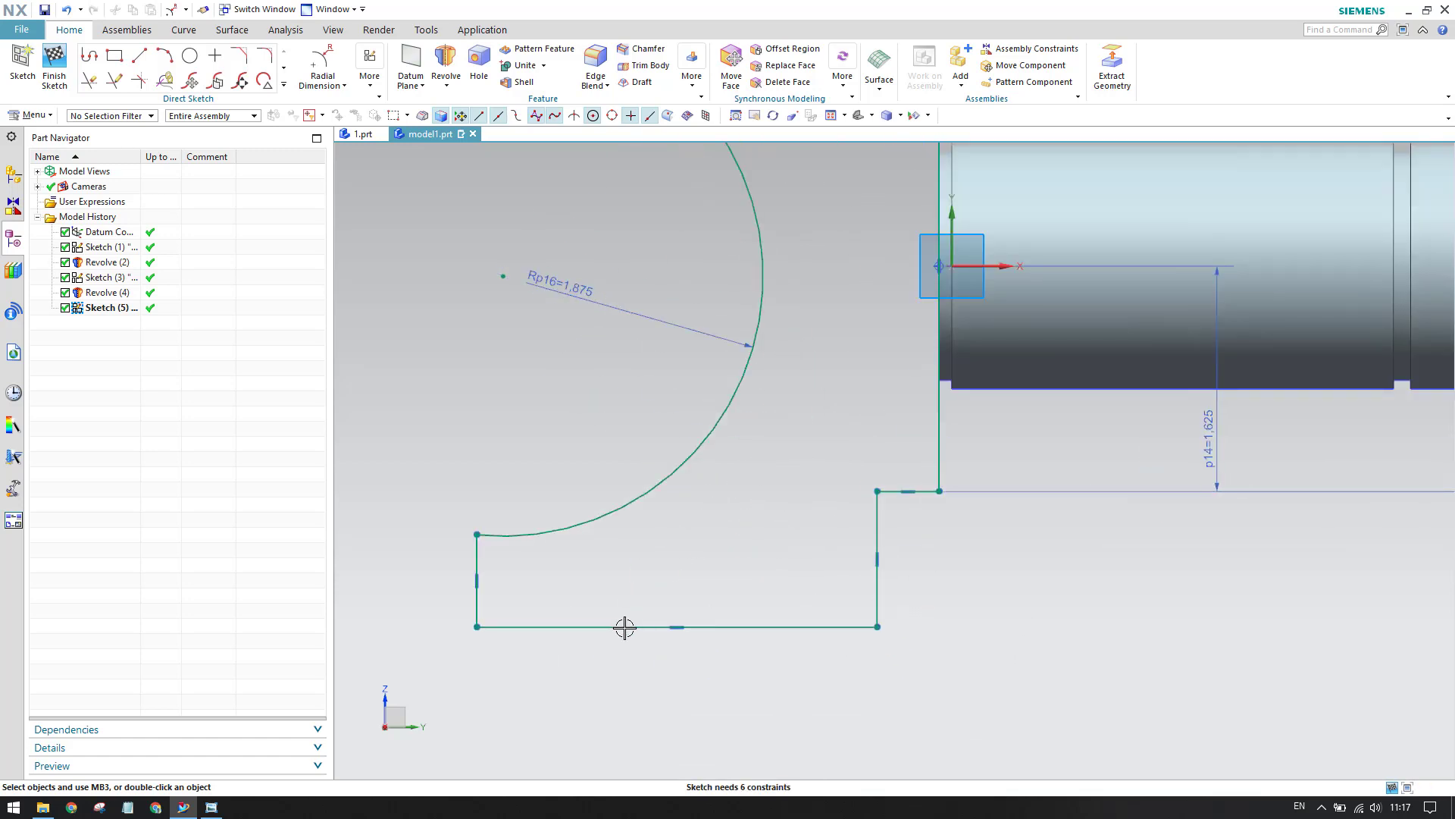
Consult the engineering drawing and dimension the horizontal distance from the long vertical line's lower endpoint to the foot's outer vertical line as 4.375 in
{"action": "left_click", "coordinate": [212, 807]}
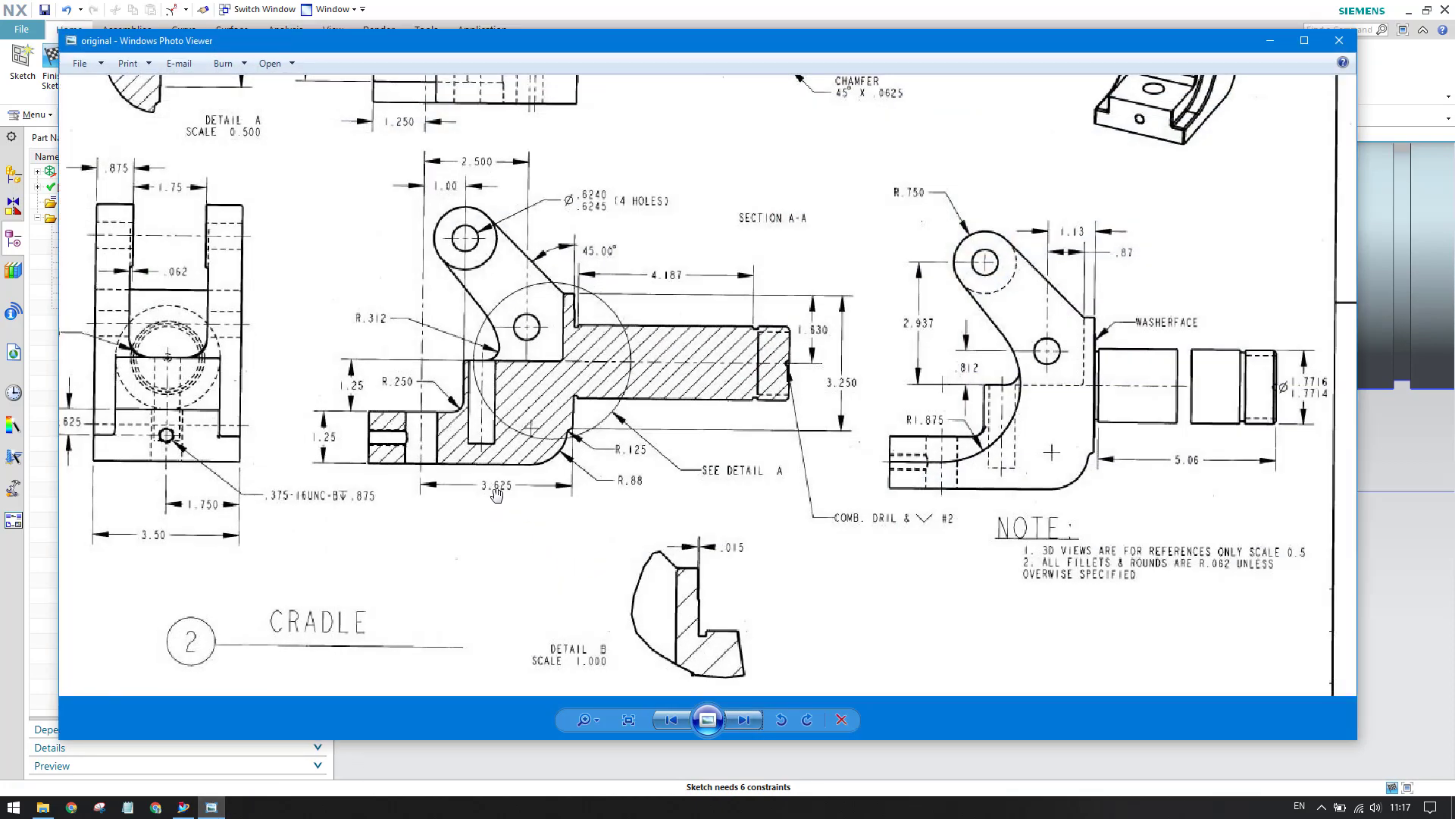
{"action": "mouse_move", "coordinate": [475, 547]}
{"action": "left_mouse_down"}
{"action": "mouse_move", "coordinate": [693, 677]}
{"action": "mouse_move", "coordinate": [639, 648]}
{"action": "left_mouse_up"}
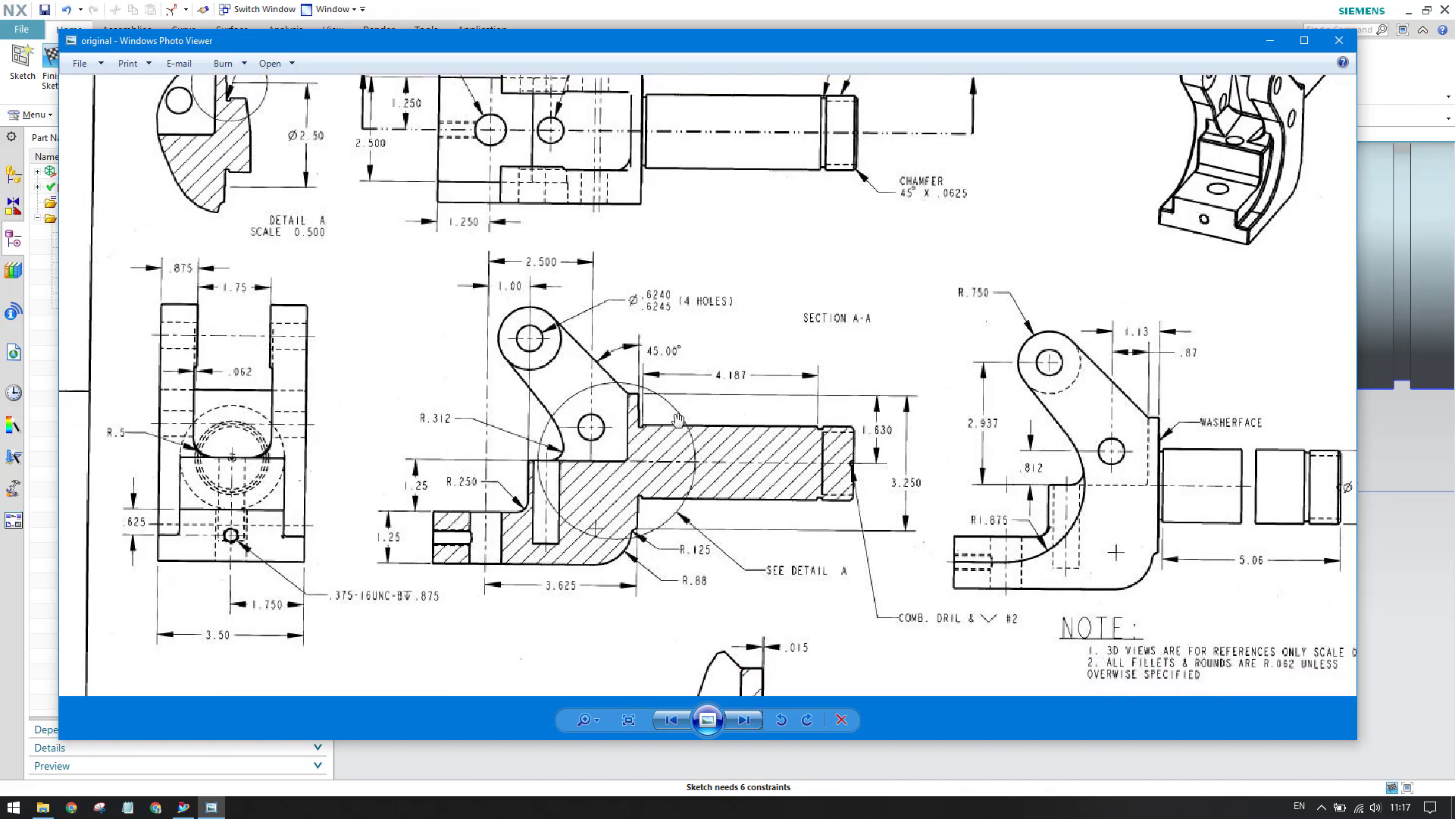
{"action": "mouse_move", "coordinate": [677, 421]}
{"action": "left_mouse_down"}
{"action": "mouse_move", "coordinate": [678, 570]}
{"action": "mouse_move", "coordinate": [678, 479]}
{"action": "left_mouse_up"}
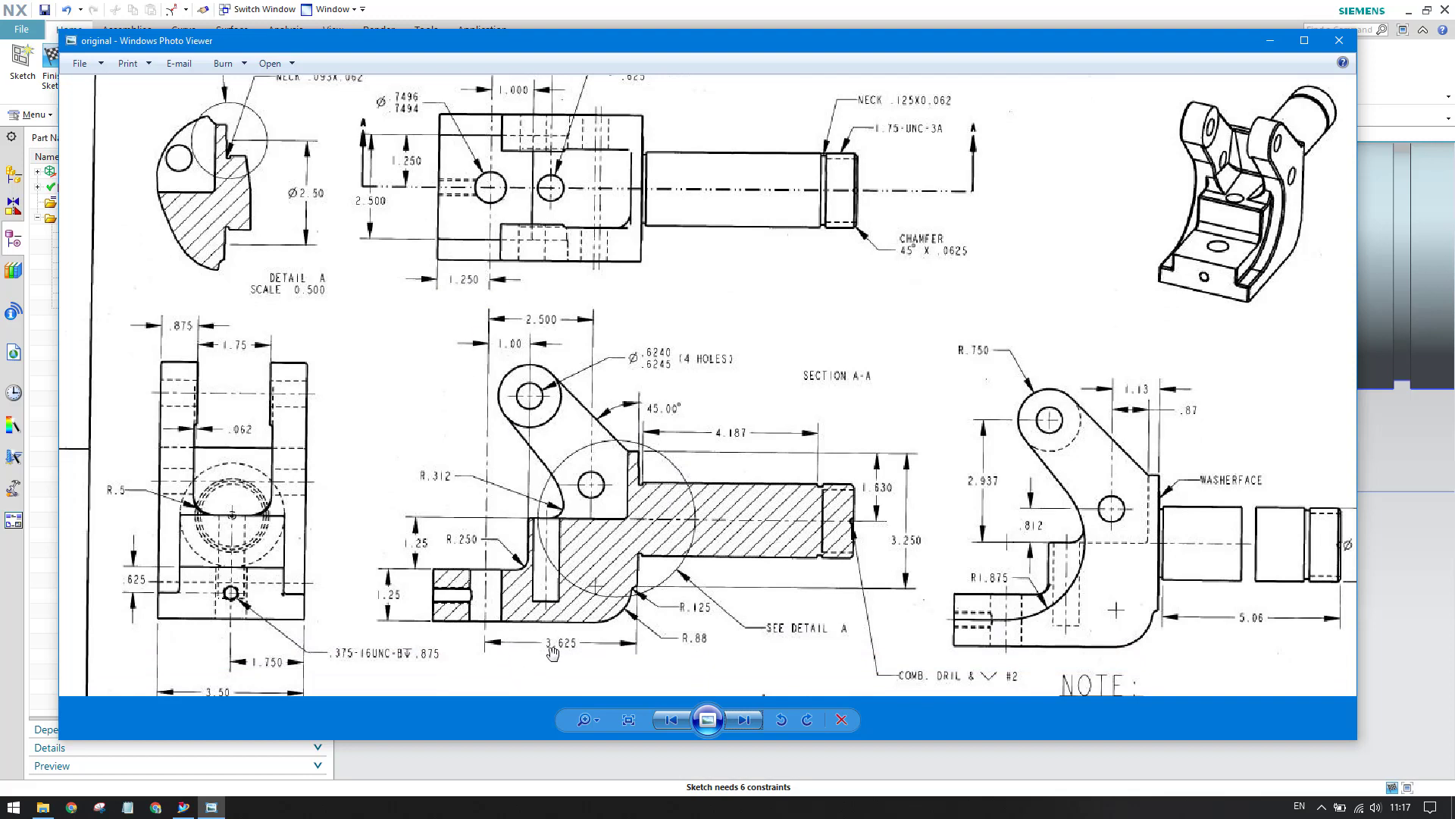
{"action": "left_click", "coordinate": [1268, 42]}
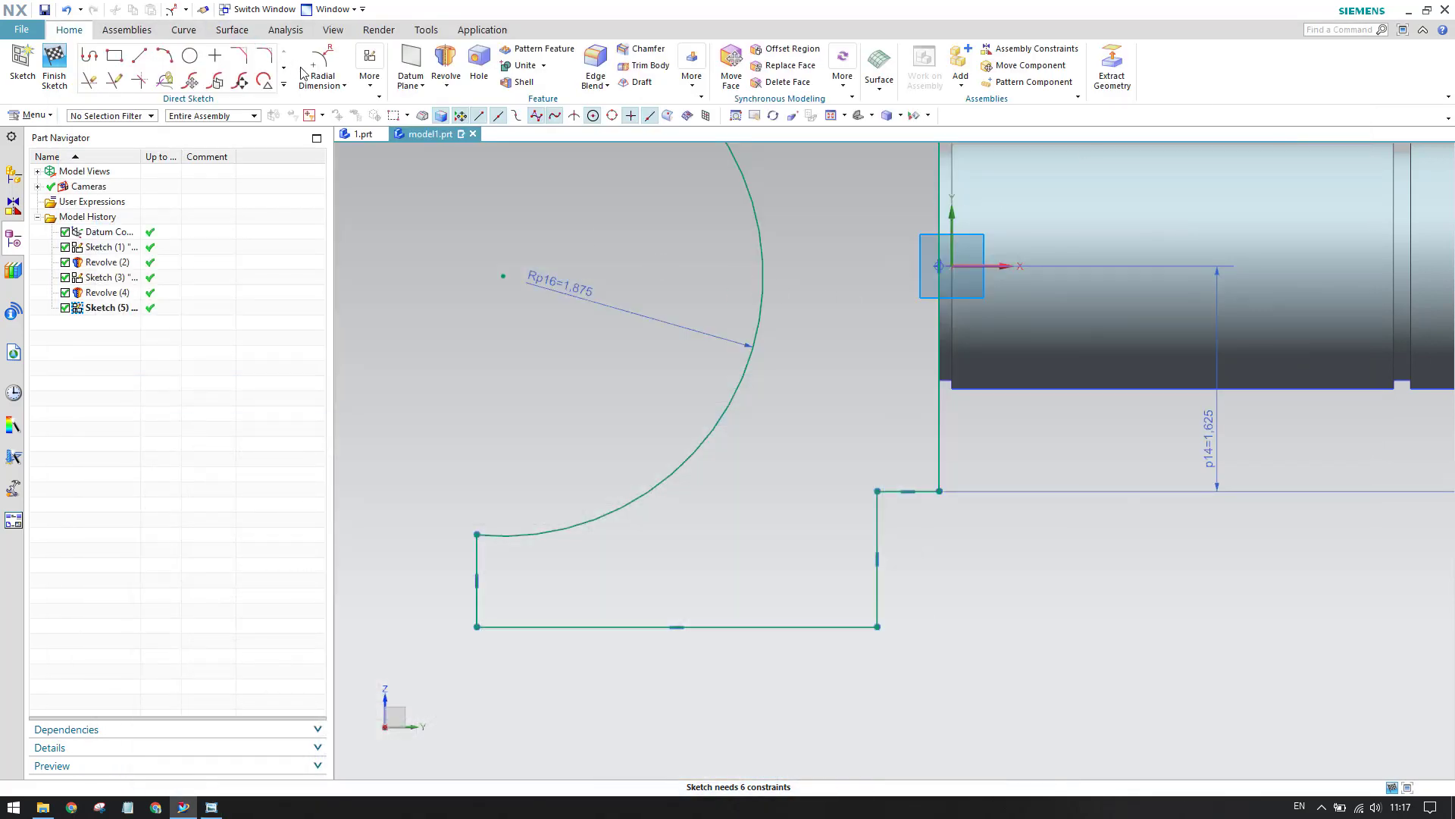
{"action": "left_click", "coordinate": [324, 61]}
{"action": "mouse_move", "coordinate": [329, 71]}
{"action": "left_mouse_down"}
{"action": "mouse_move", "coordinate": [377, 104]}
{"action": "mouse_move", "coordinate": [372, 127]}
{"action": "left_mouse_up"}
{"action": "left_click", "coordinate": [386, 135]}
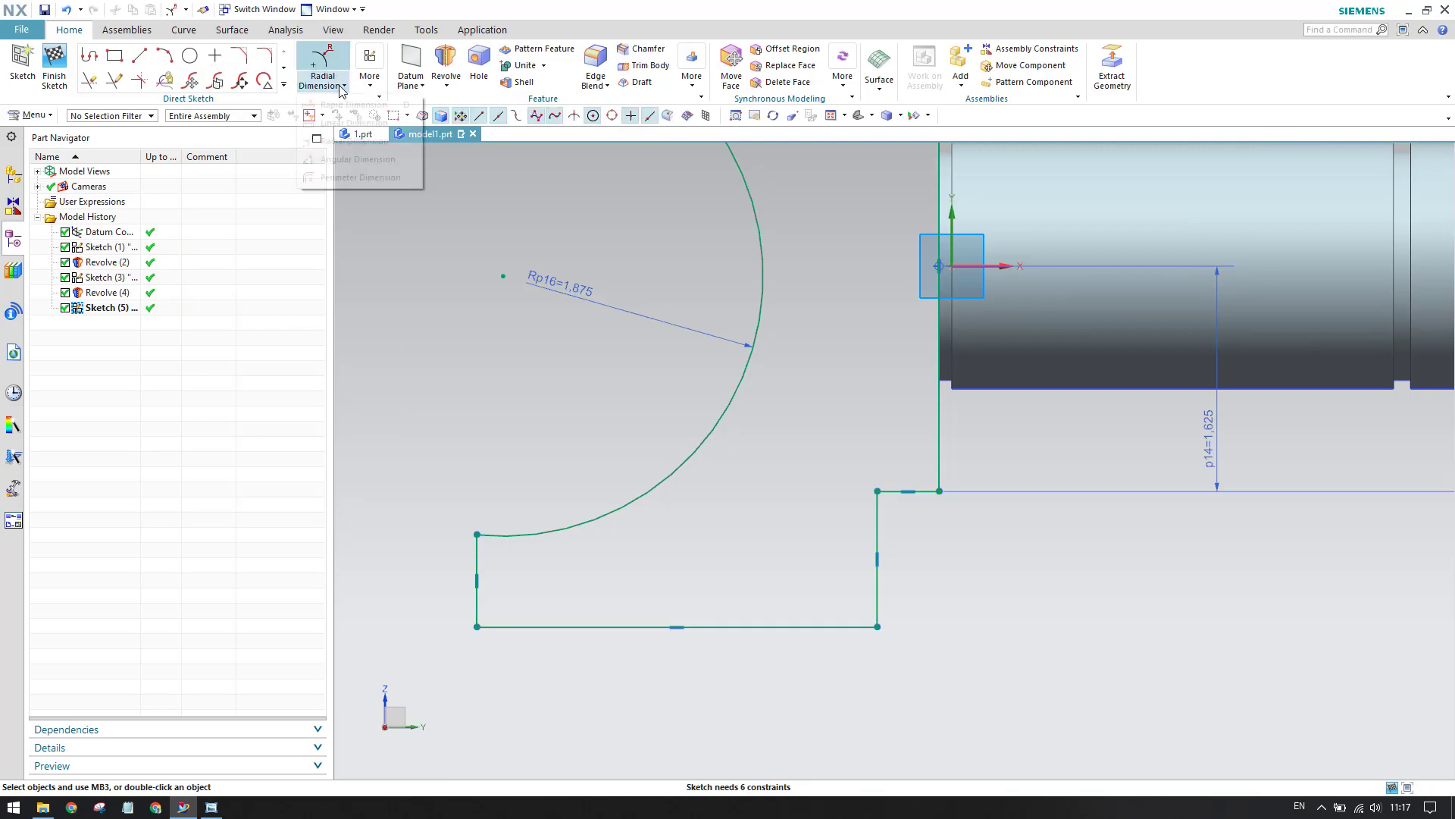
{"action": "left_click", "coordinate": [344, 85]}
{"action": "left_click", "coordinate": [350, 106]}
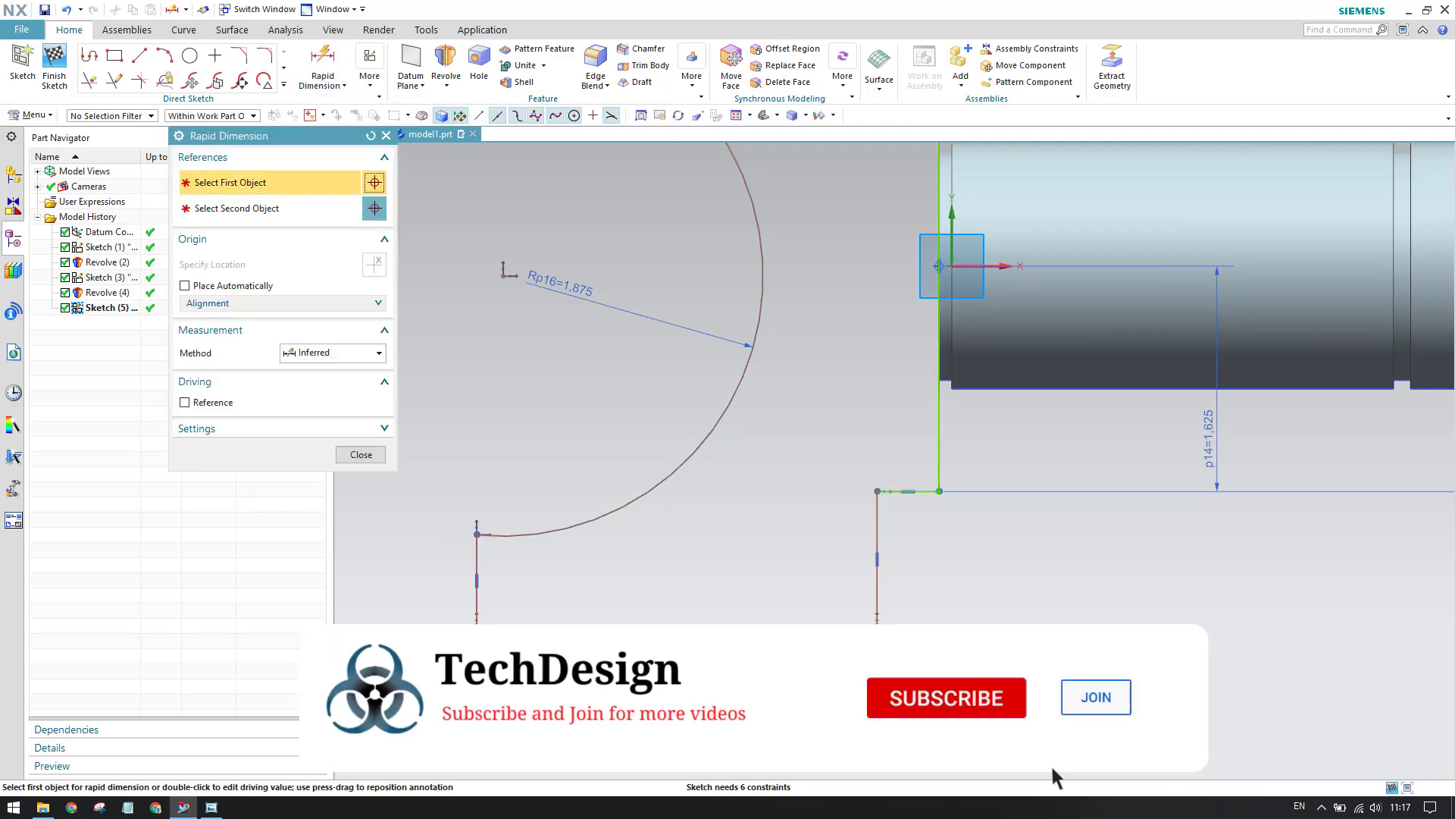
{"action": "left_click", "coordinate": [945, 490]}
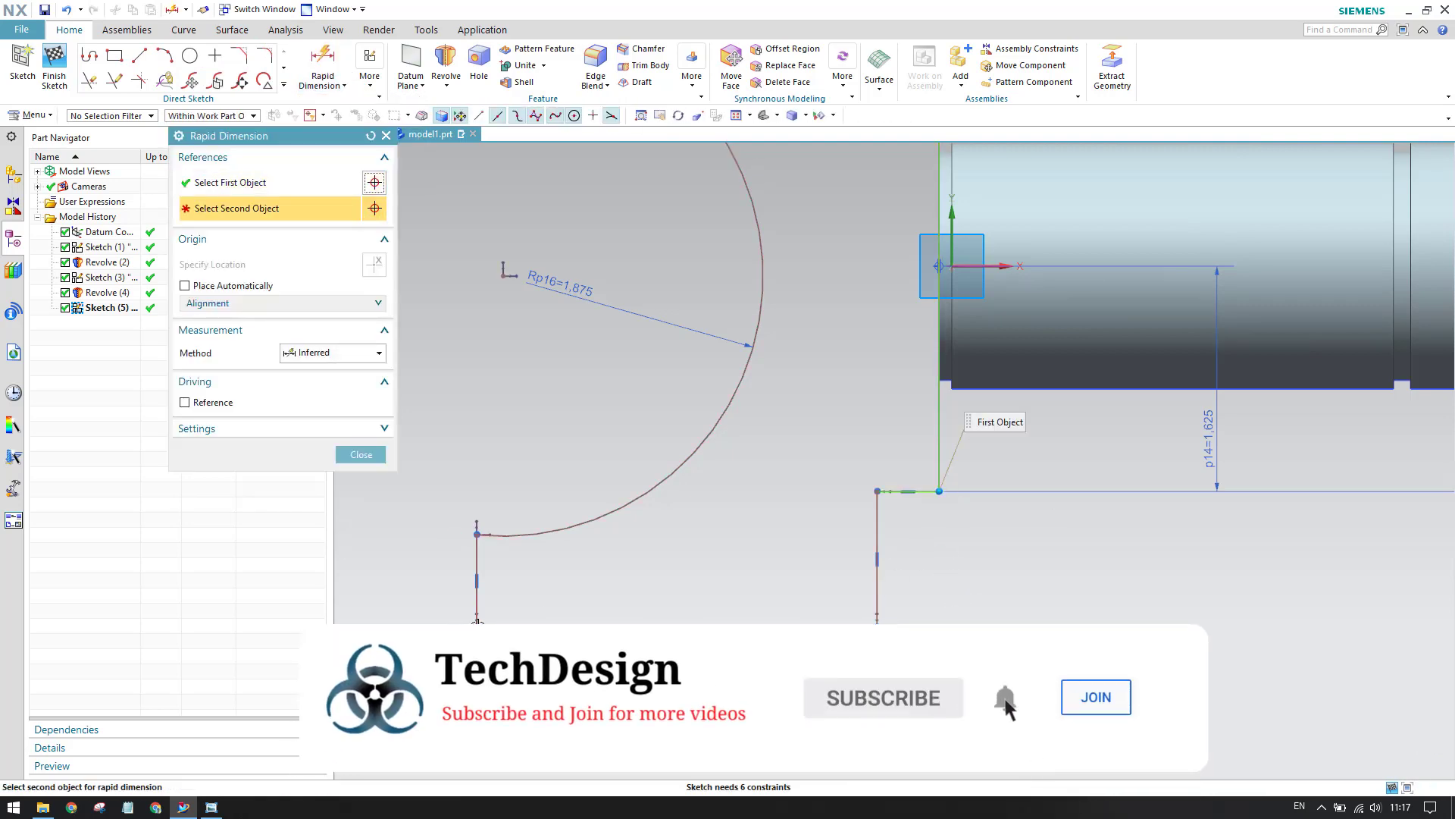
{"action": "left_click", "coordinate": [708, 711]}
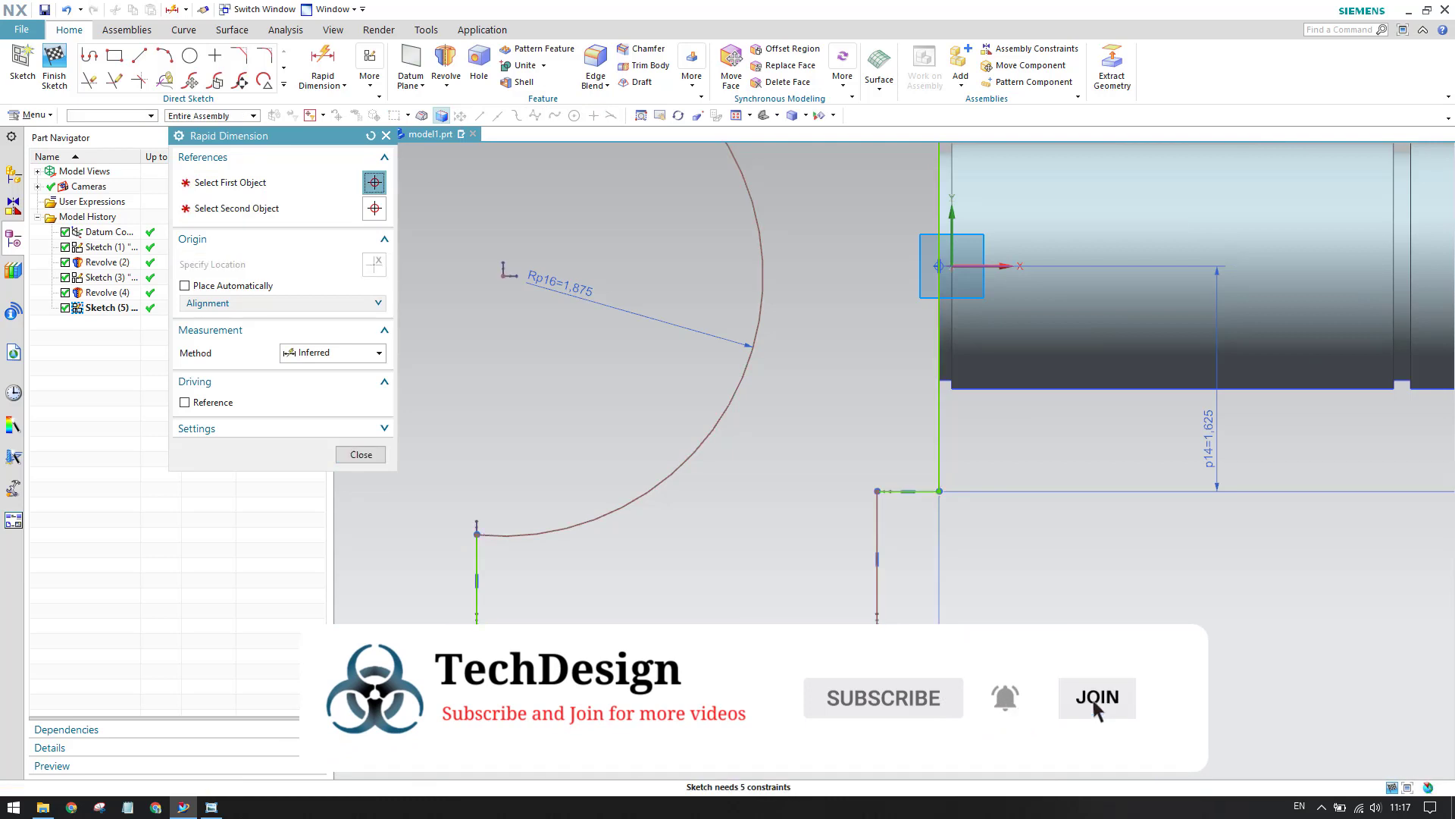
{"action": "type", "text": "4.37"}
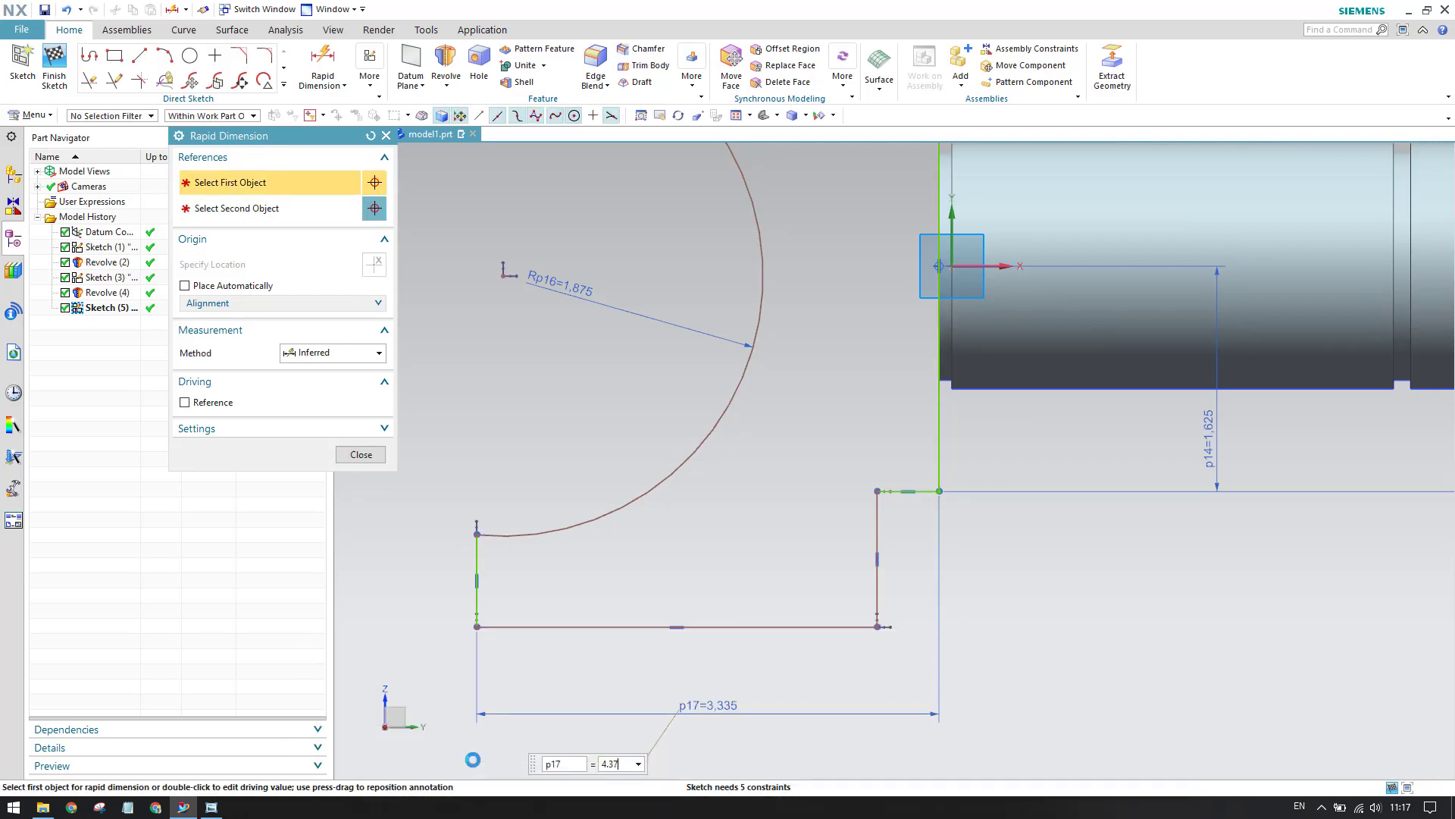
{"action": "type", "text": "5"}
{"action": "key", "text": "Return"}
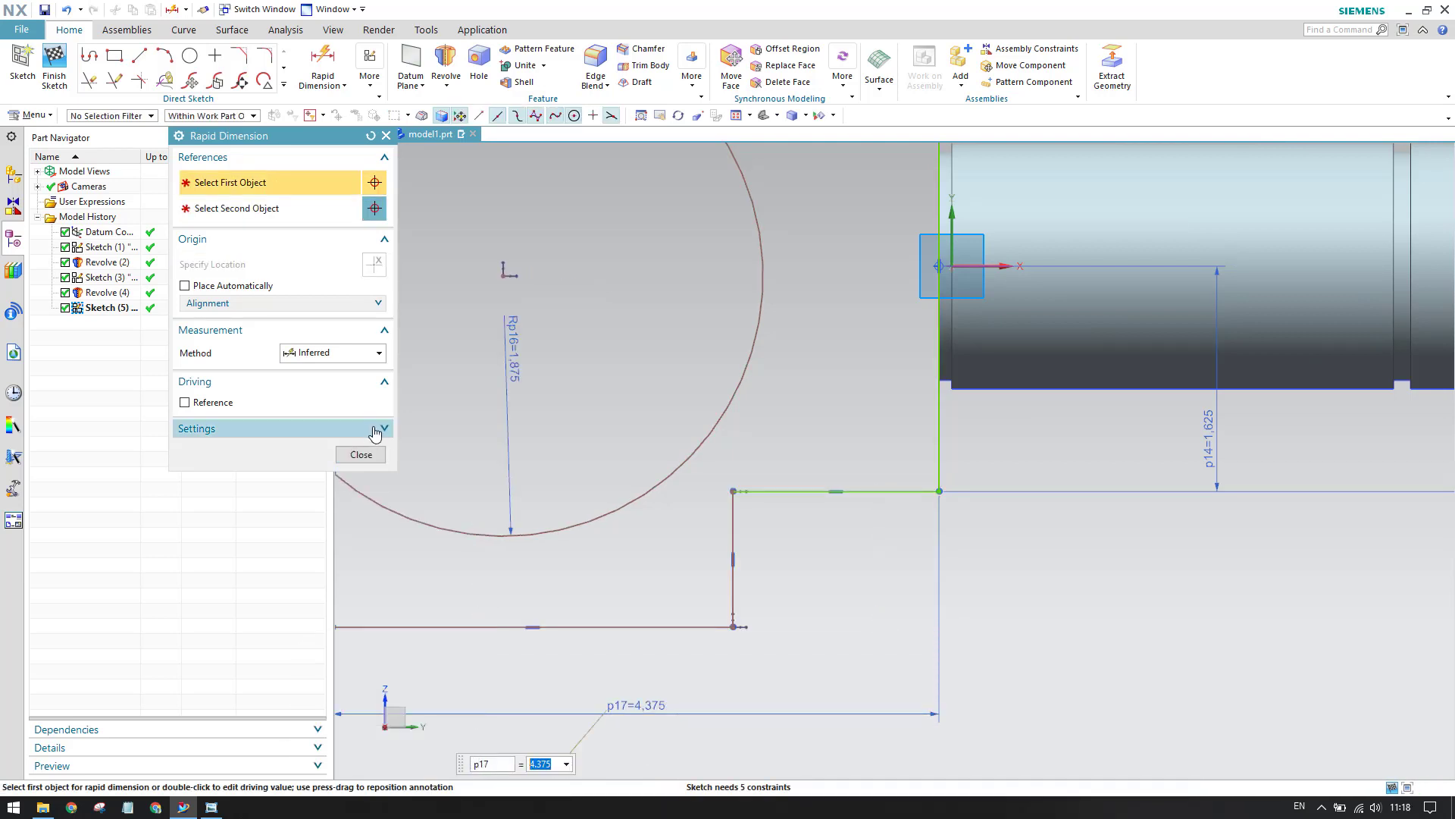
{"action": "left_click", "coordinate": [360, 454]}
Shift the large arc's center slightly toward the foot's outer edge and check the arc's lower end against the engineering drawing
{"action": "scroll", "coordinate": [985, 591], "scroll_direction": "down", "scroll_amount": 5}
{"action": "scroll", "coordinate": [814, 549], "scroll_direction": "up", "scroll_amount": 4}
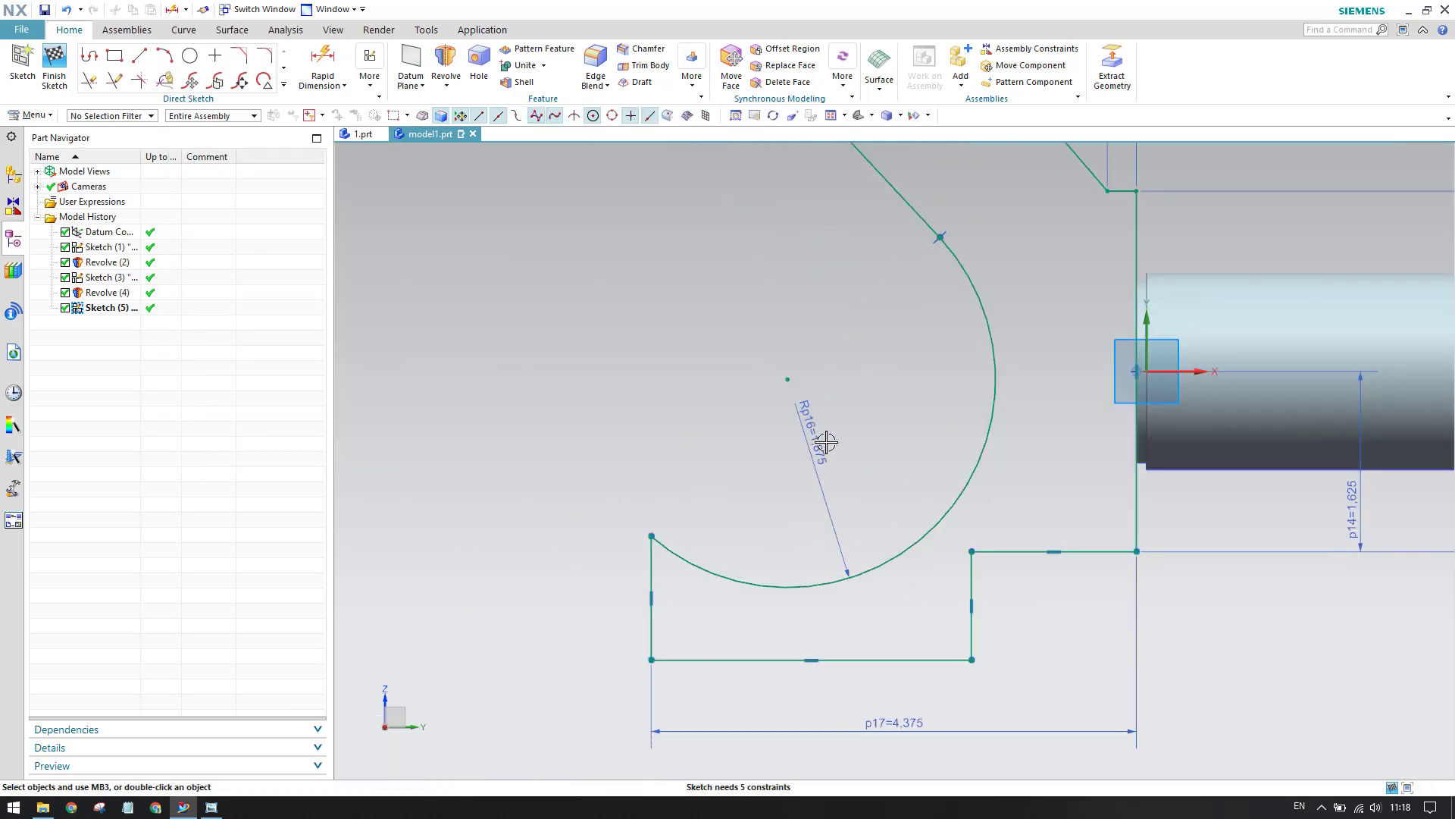
{"action": "mouse_move", "coordinate": [784, 375]}
{"action": "left_mouse_down"}
{"action": "mouse_move", "coordinate": [762, 332]}
{"action": "mouse_move", "coordinate": [766, 385]}
{"action": "left_mouse_up"}
{"action": "scroll", "coordinate": [720, 552], "scroll_direction": "up", "scroll_amount": 3}
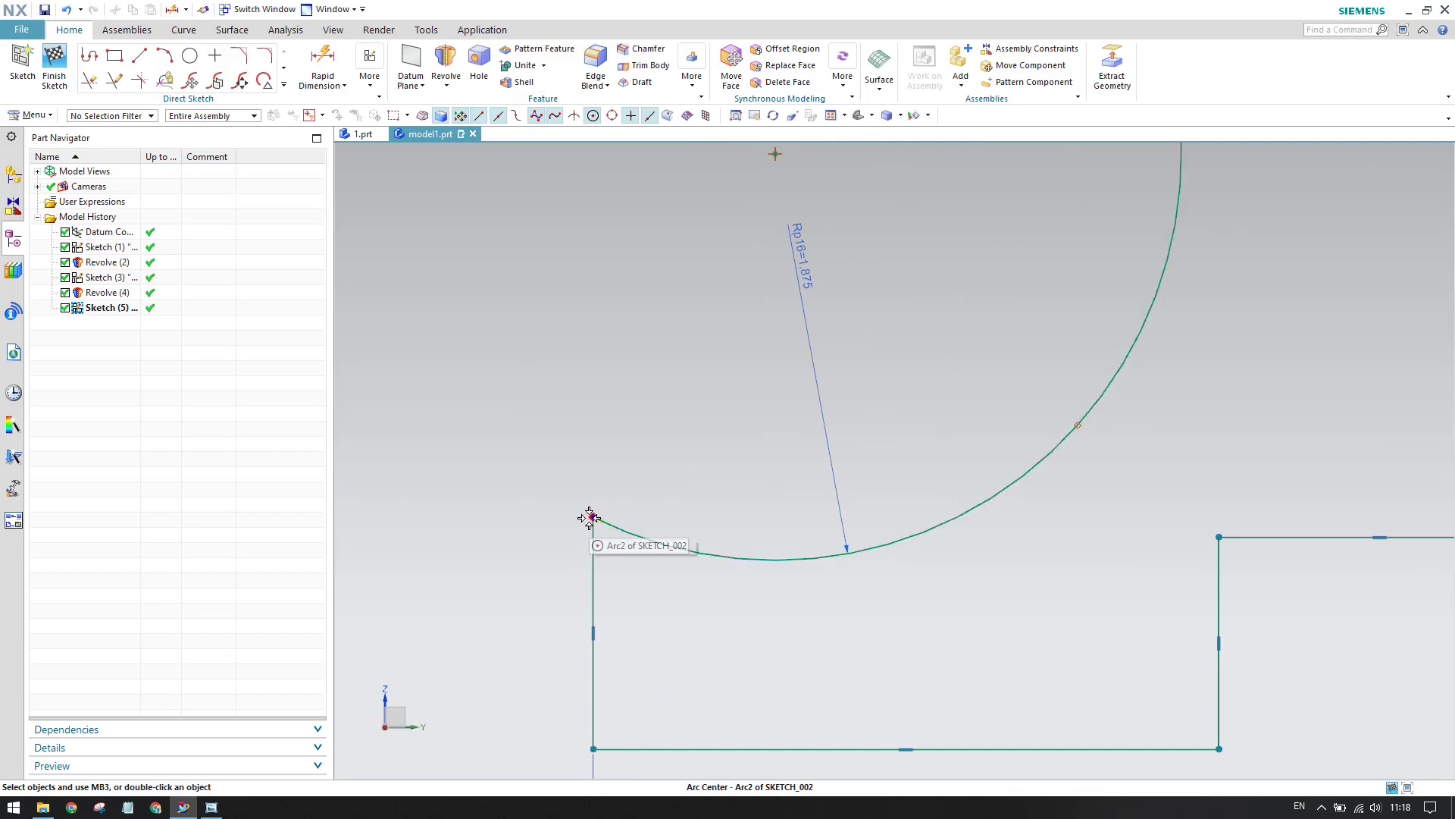
{"action": "left_click", "coordinate": [212, 808]}
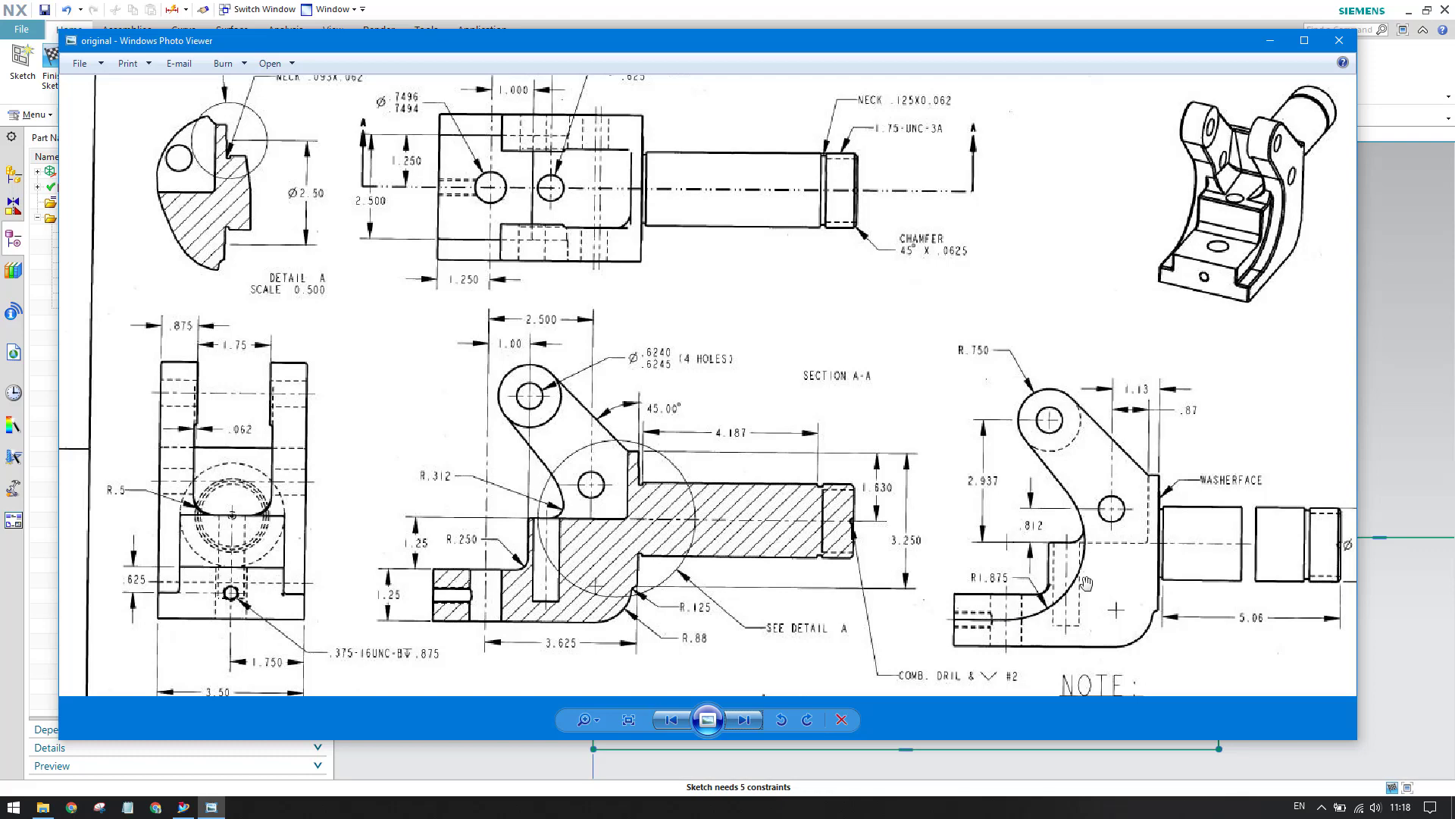
{"action": "left_click", "coordinate": [1269, 40]}
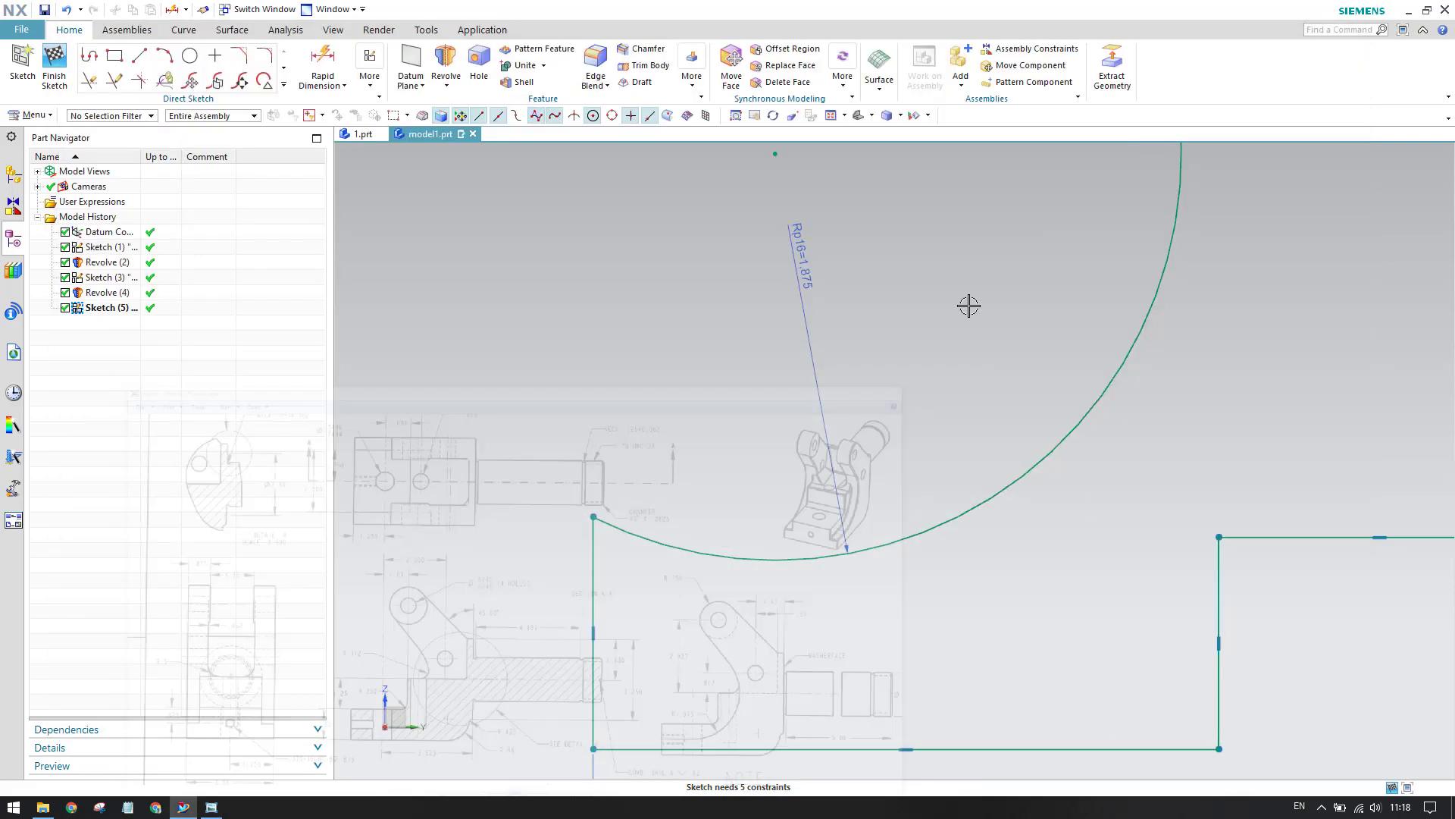
Delete the coincident constraint joining the large arc to the foot's outer vertical line, and move the arc's free end away from it
{"action": "right_click", "coordinate": [595, 517]}
{"action": "left_click", "coordinate": [614, 529]}
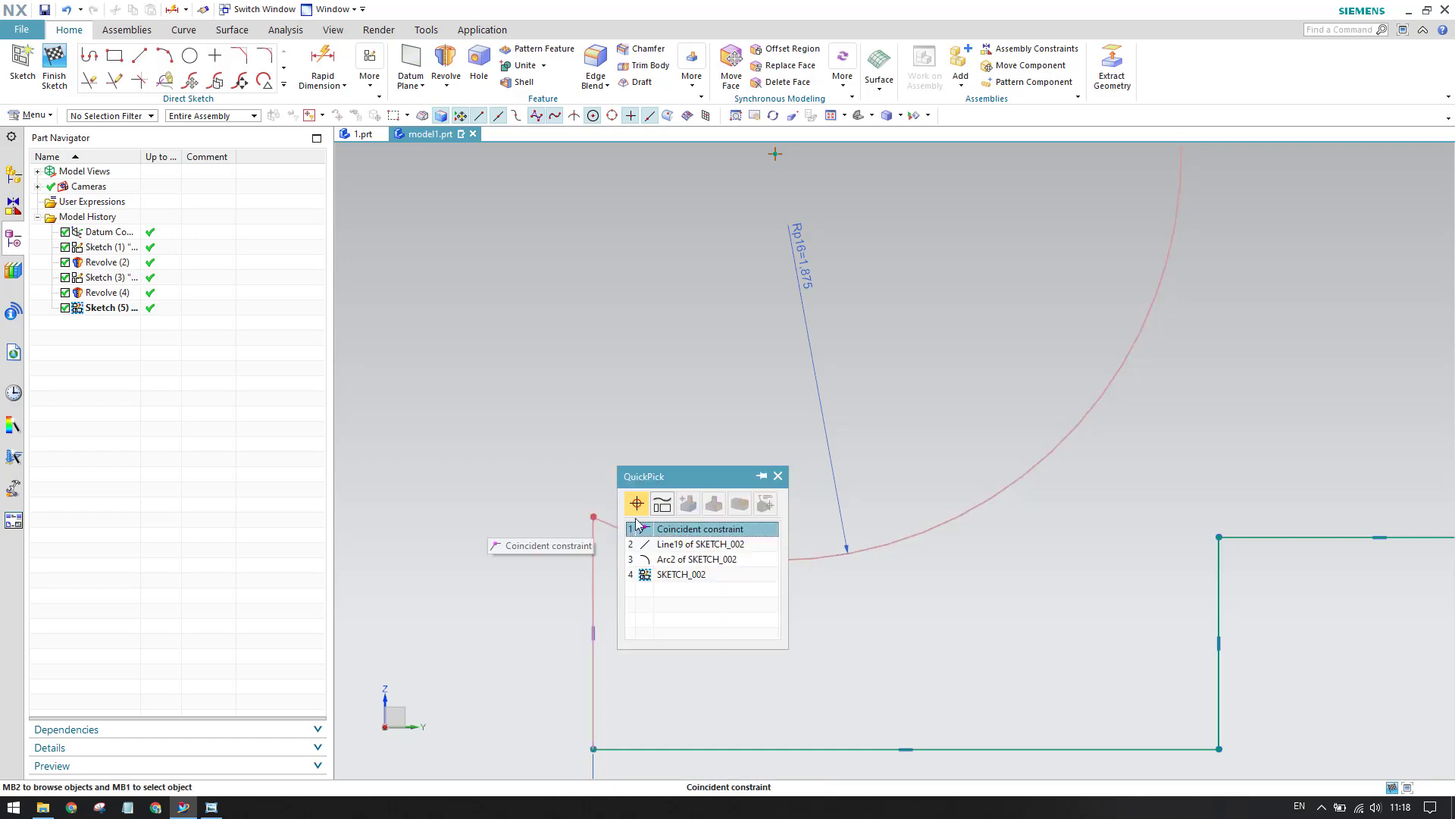
{"action": "left_click", "coordinate": [683, 530]}
{"action": "key", "text": "Delete"}
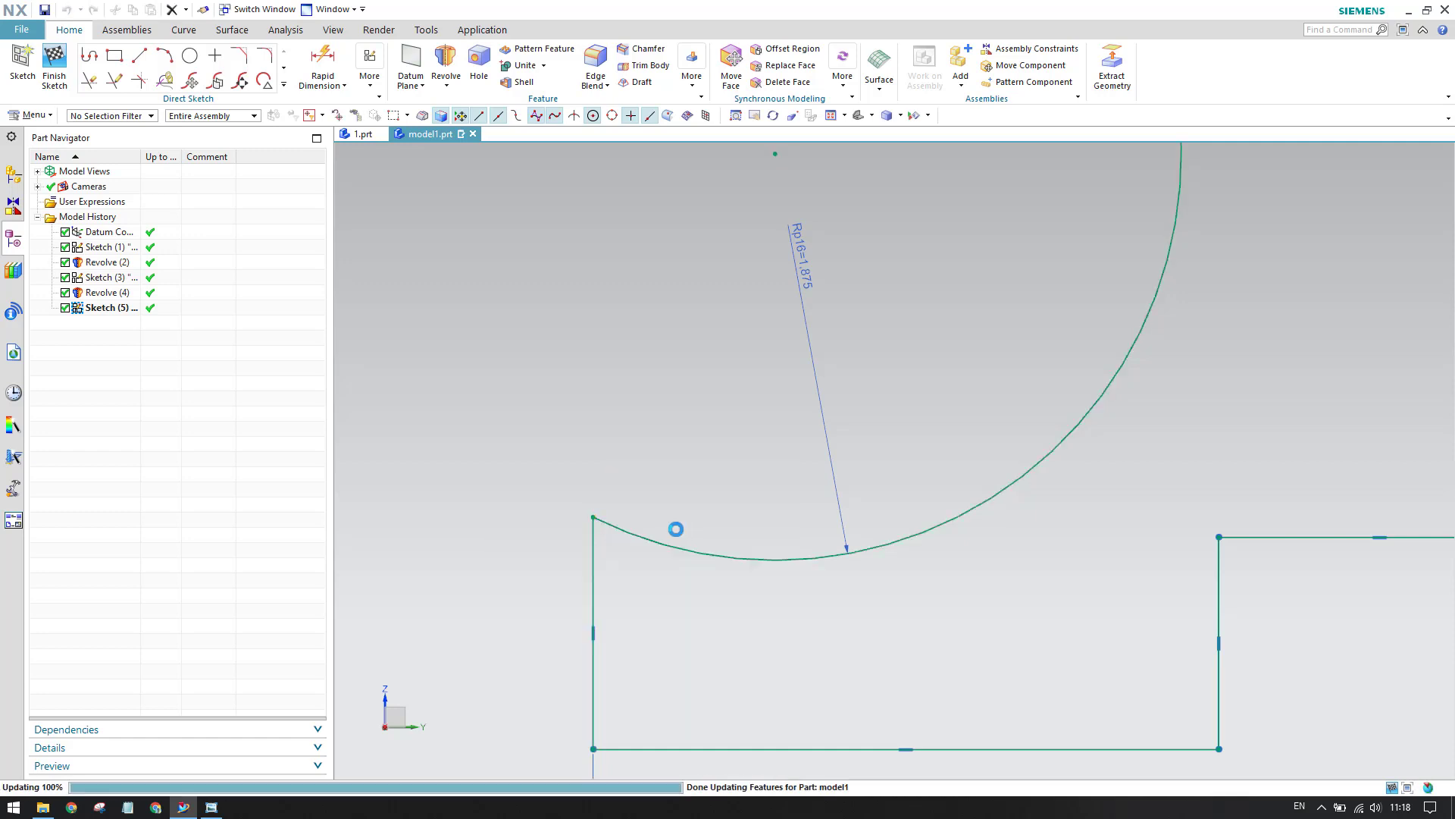
{"action": "mouse_move", "coordinate": [604, 519]}
{"action": "left_mouse_down"}
{"action": "mouse_move", "coordinate": [816, 525]}
{"action": "mouse_move", "coordinate": [796, 523]}
{"action": "mouse_move", "coordinate": [805, 531]}
{"action": "left_mouse_up"}
Draw a short horizontal line inward from the upper endpoint of the foot's outer vertical line, stopping short of the arc
{"action": "key", "text": "l"}
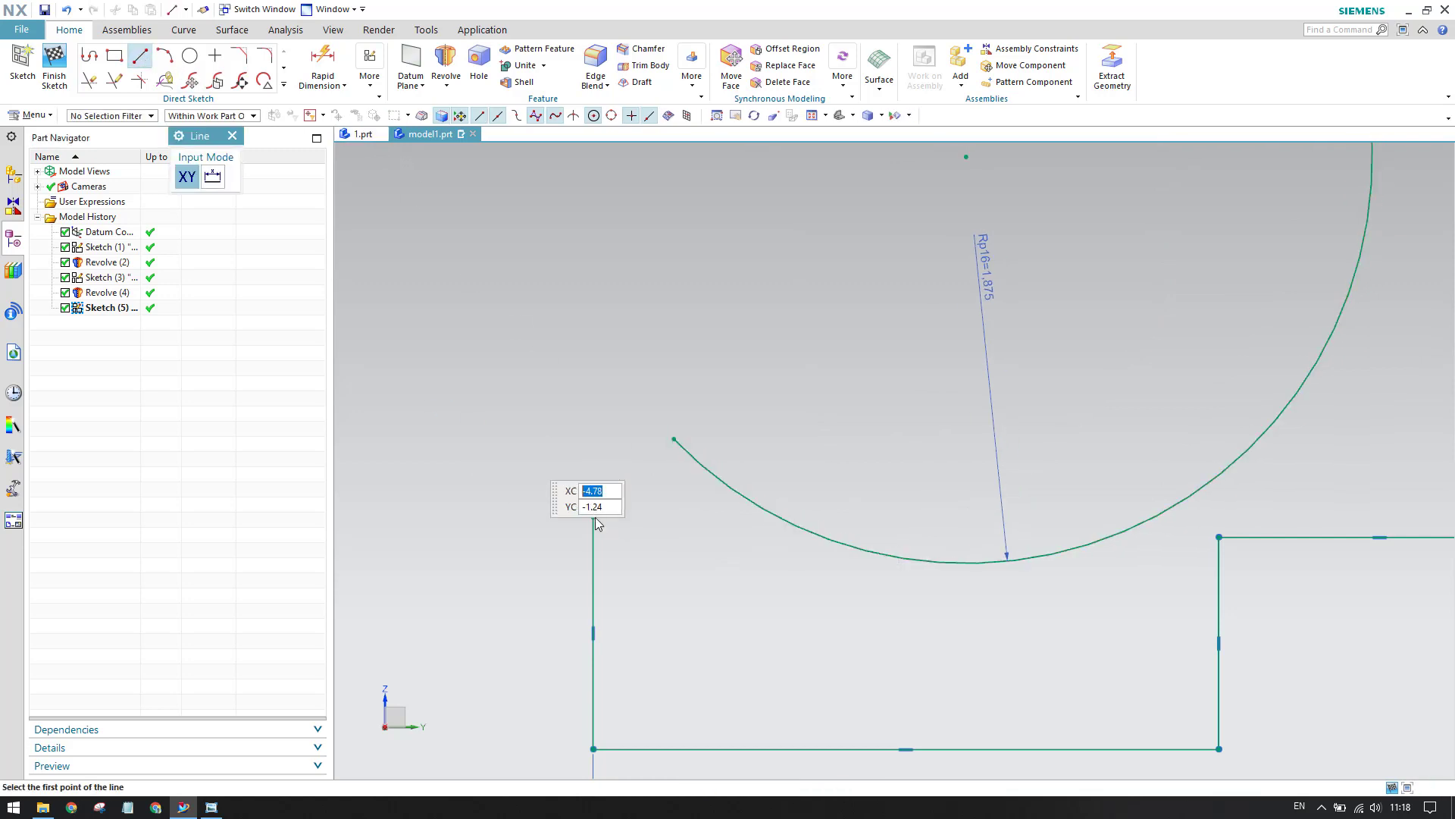
{"action": "left_click", "coordinate": [593, 517]}
{"action": "left_click", "coordinate": [707, 519]}
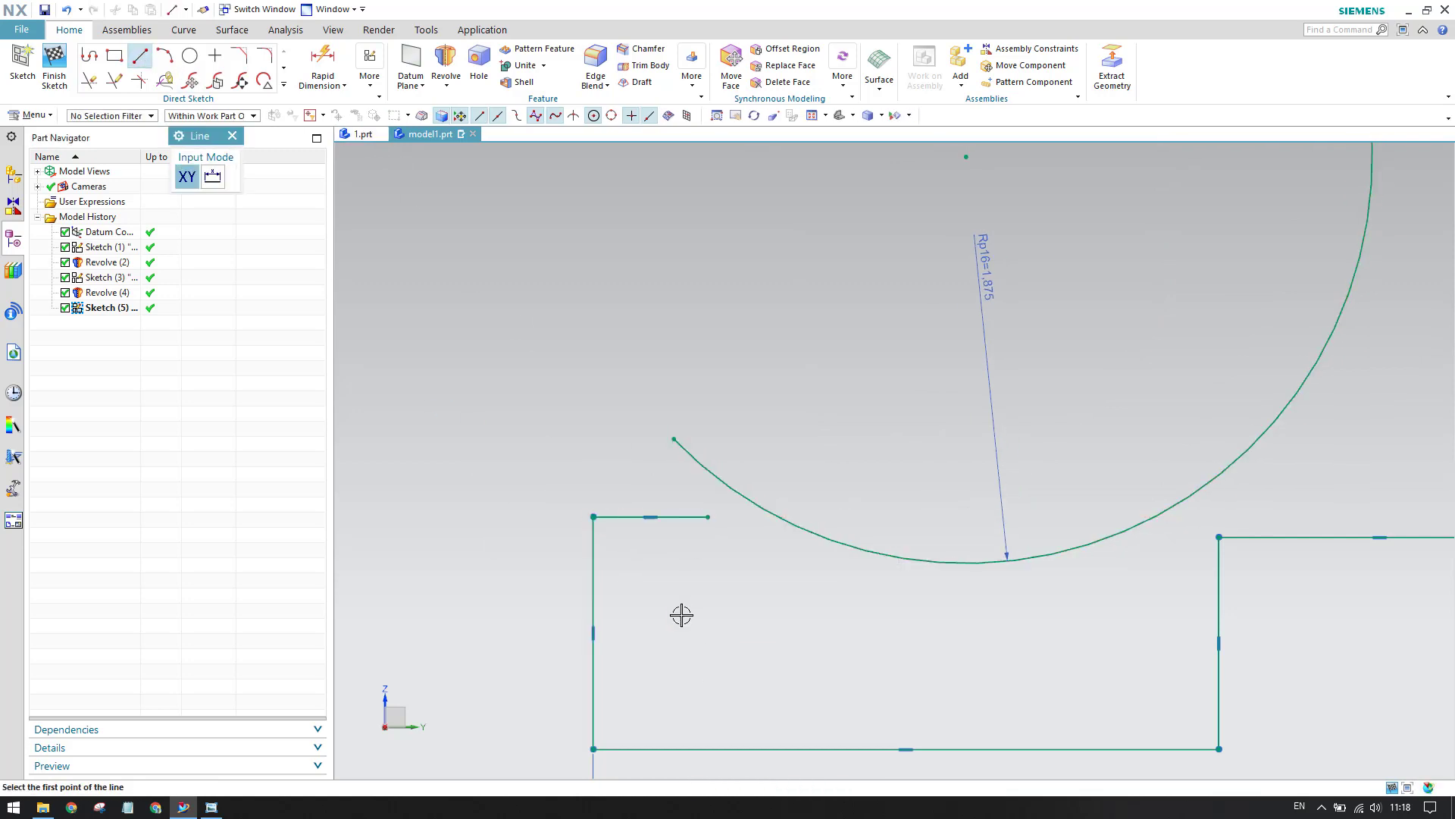
{"action": "key", "text": "Escape"}
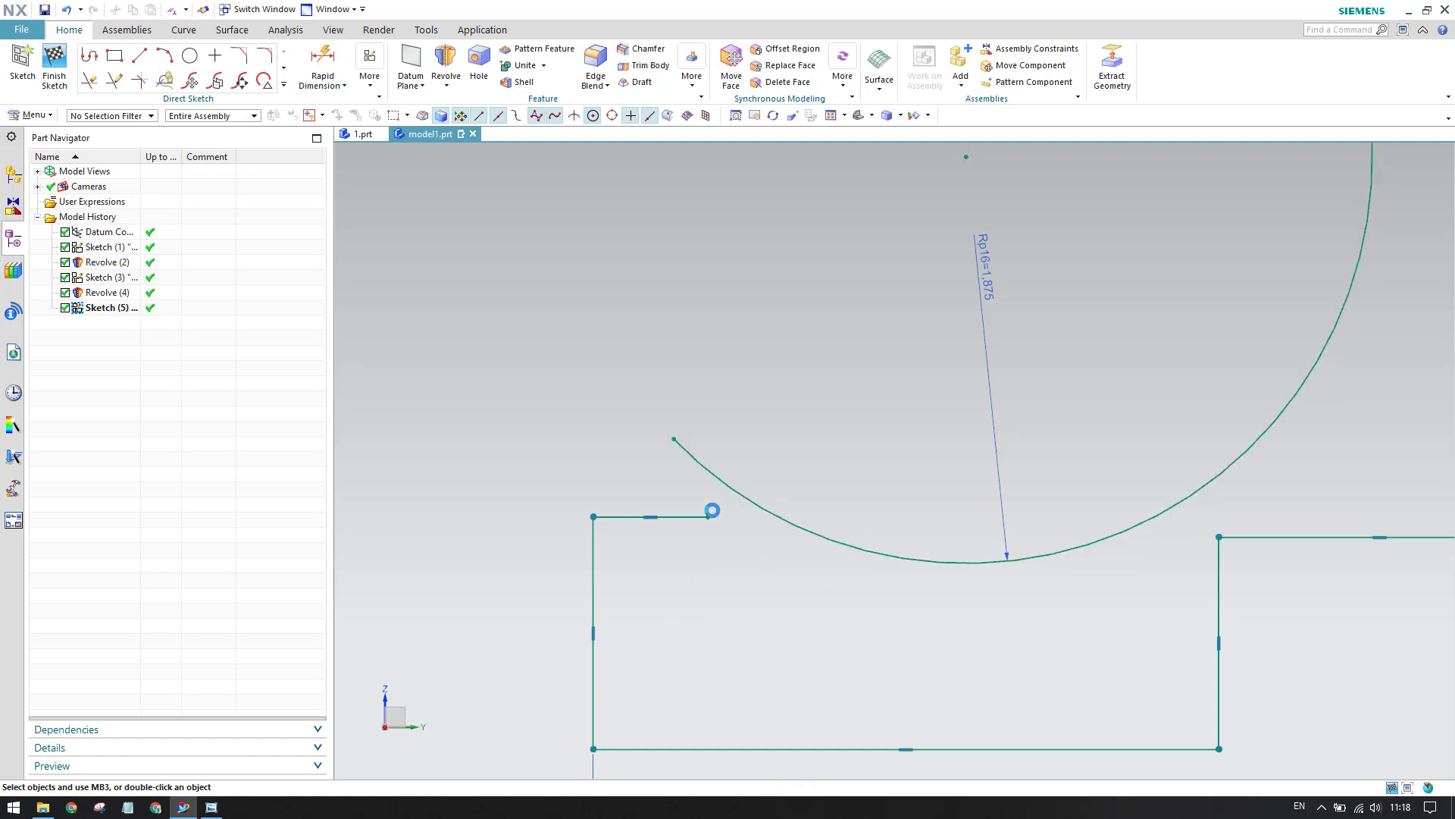
Make the short horizontal line at the top of the foot tangent to the large arc with a geometric constraint
{"action": "key", "text": "c"}
{"action": "left_click", "coordinate": [247, 189]}
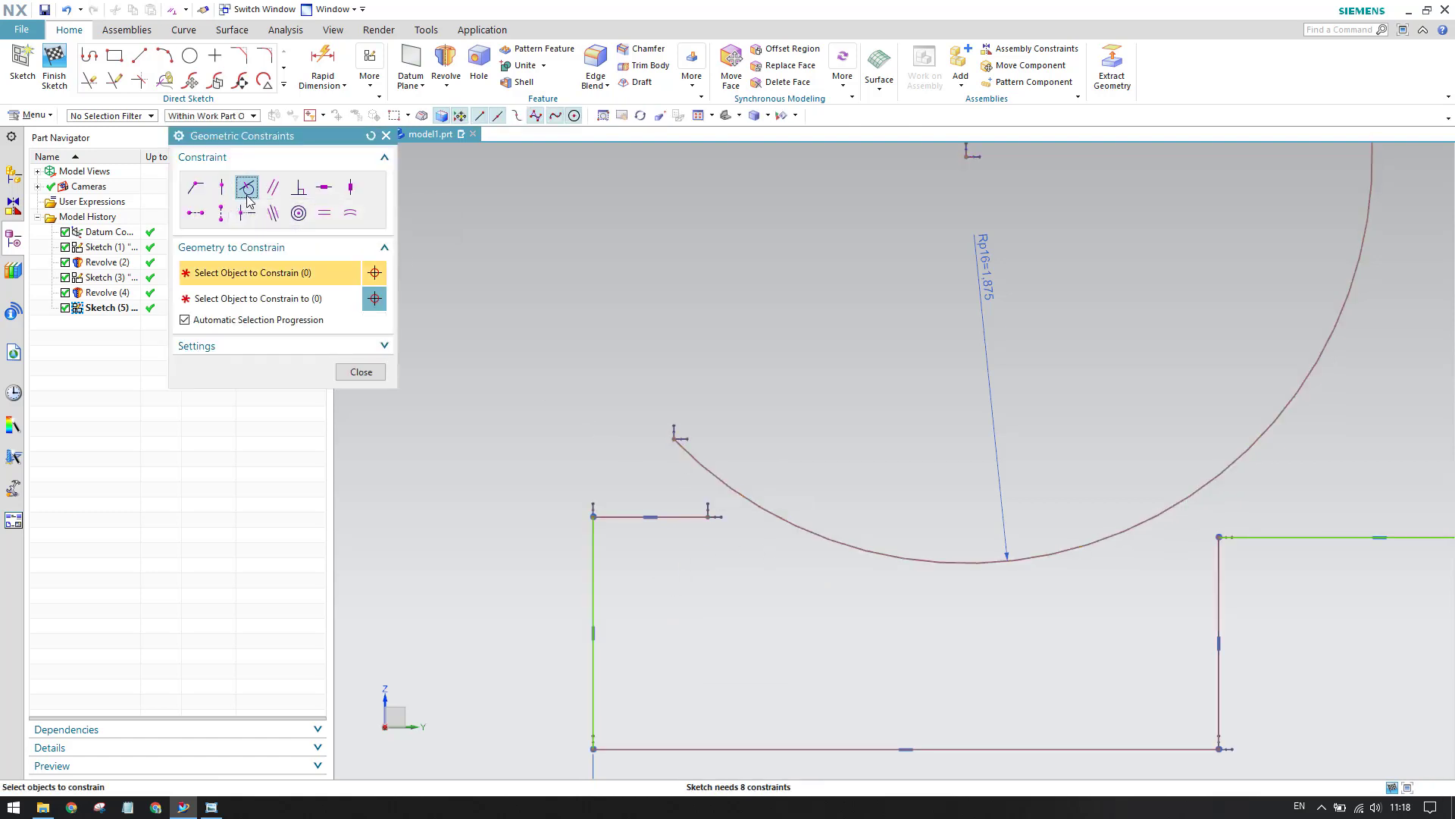
{"action": "left_click", "coordinate": [691, 517]}
{"action": "left_click", "coordinate": [714, 482]}
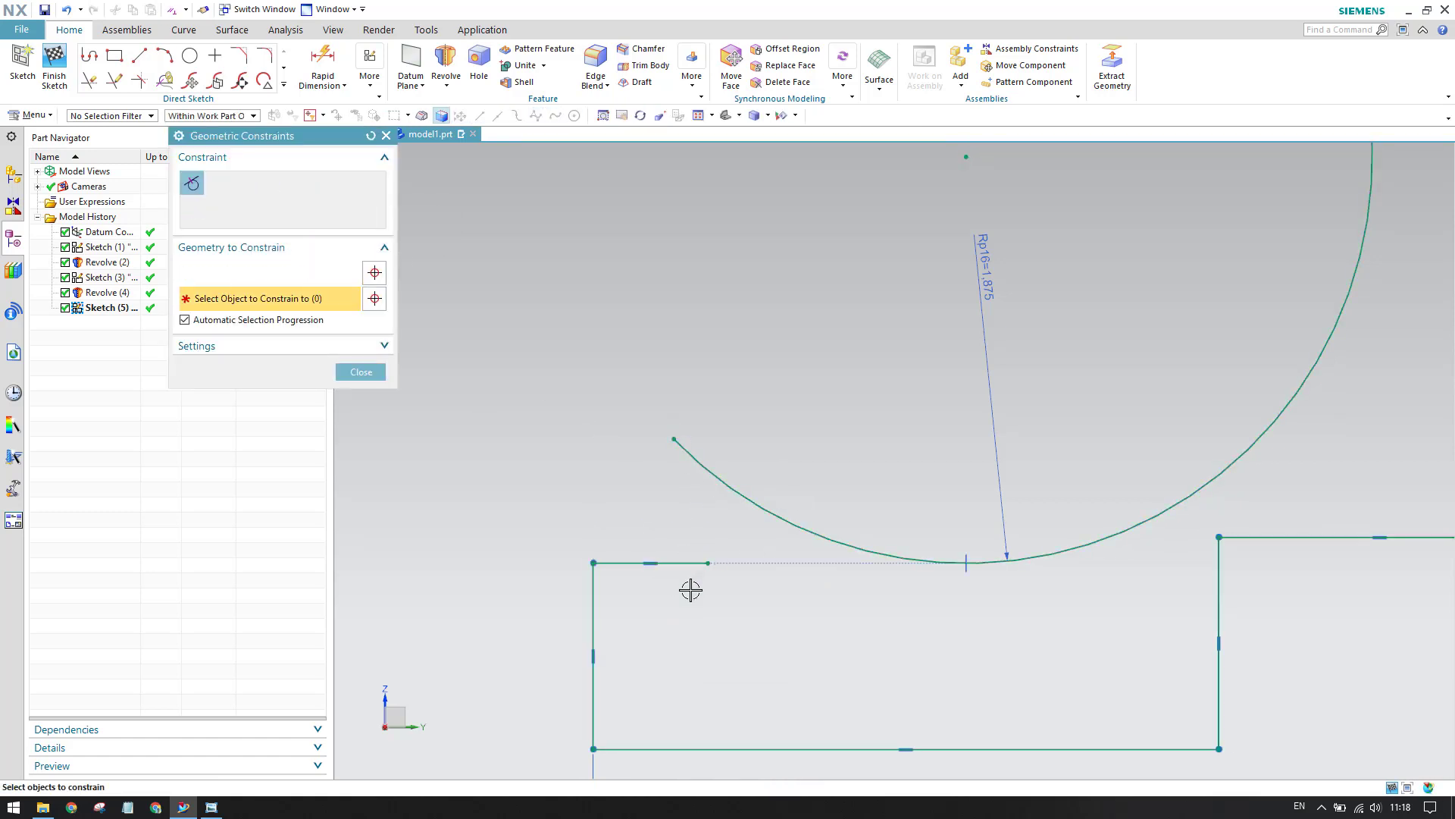
{"action": "left_click", "coordinate": [362, 372]}
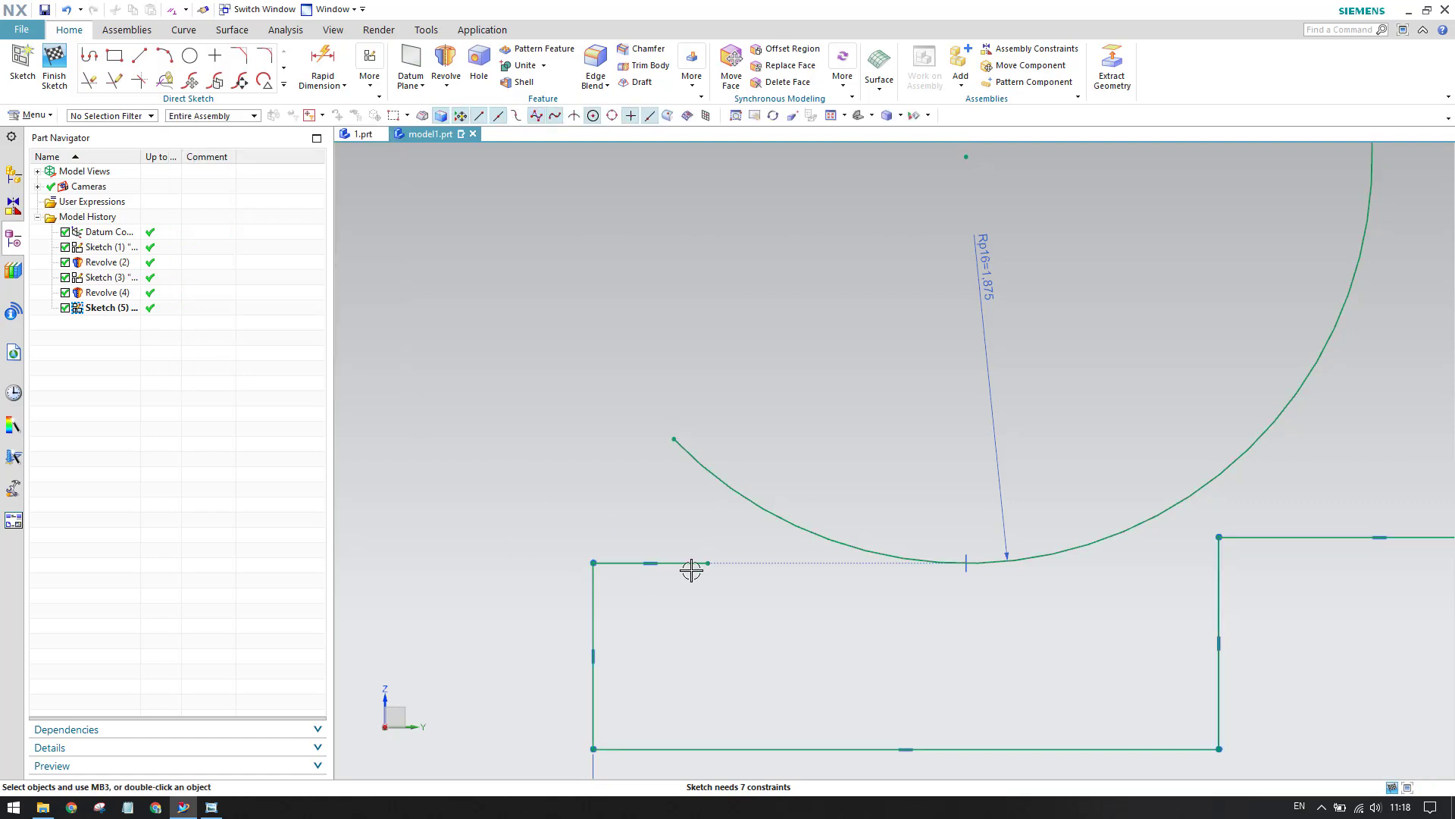
Constrain the free endpoint of the foot's short top line to lie on the large arc
{"action": "key", "text": "c"}
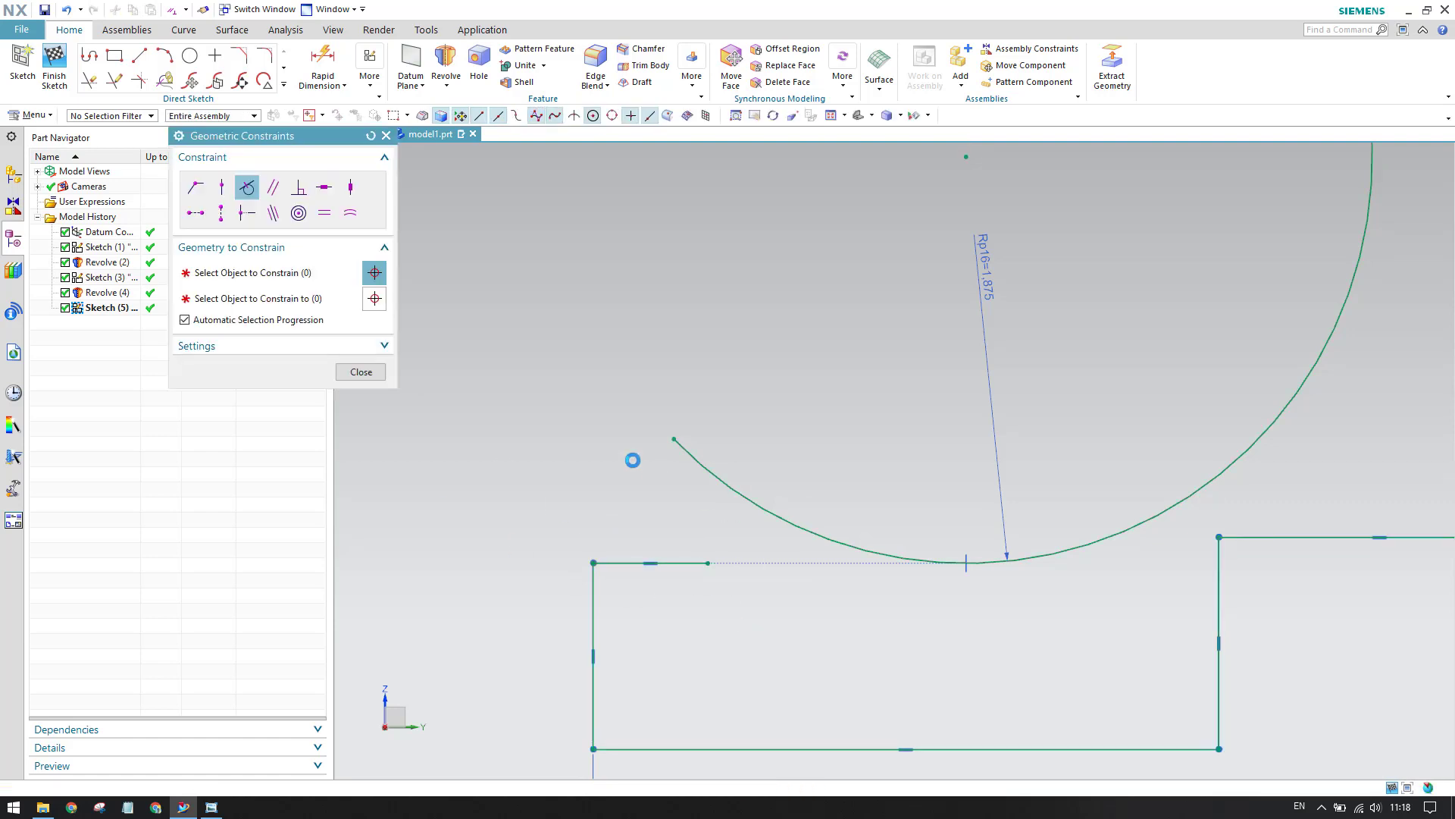
{"action": "left_click", "coordinate": [220, 186]}
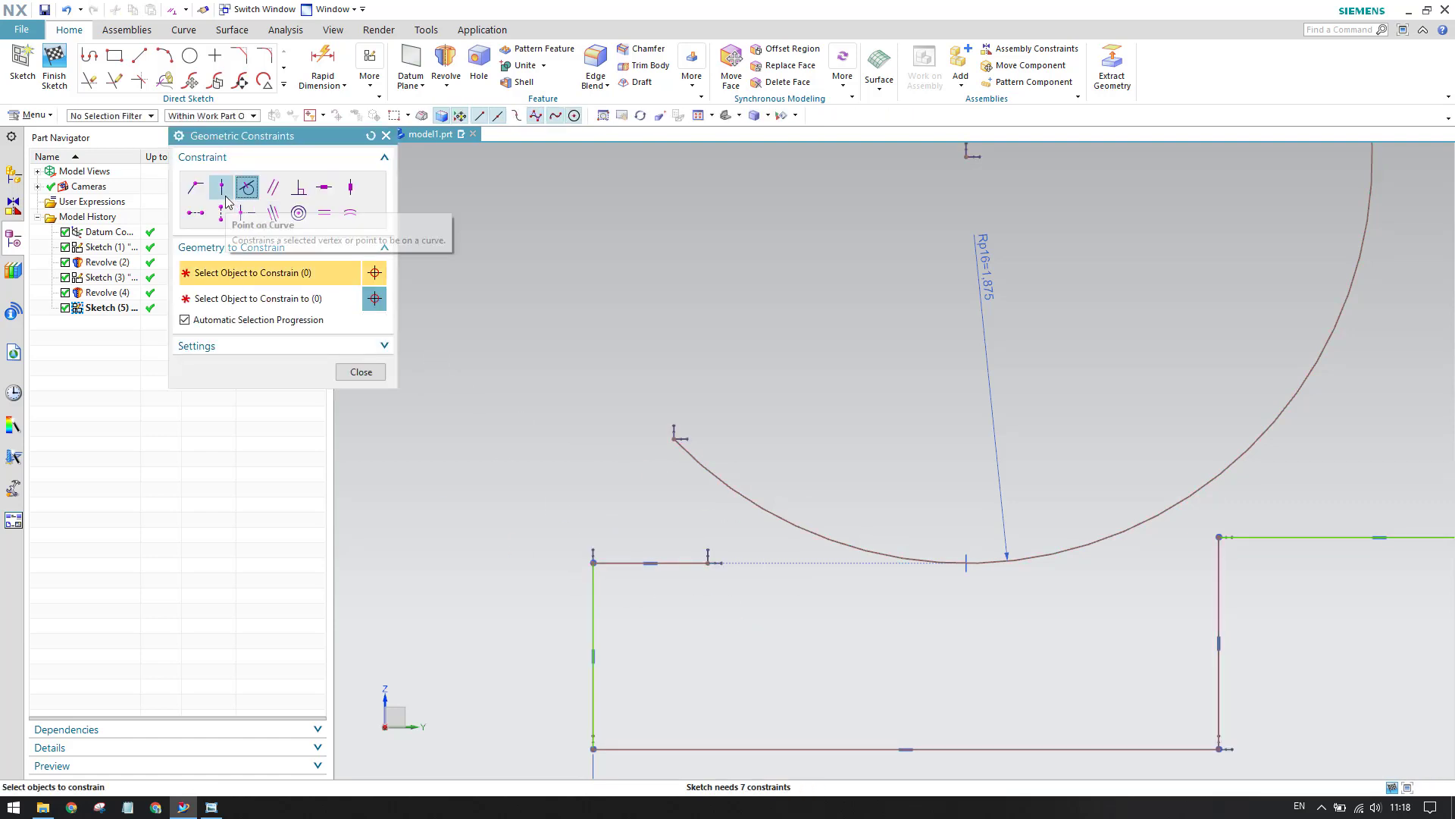
{"action": "left_click", "coordinate": [708, 562]}
{"action": "left_click", "coordinate": [886, 559]}
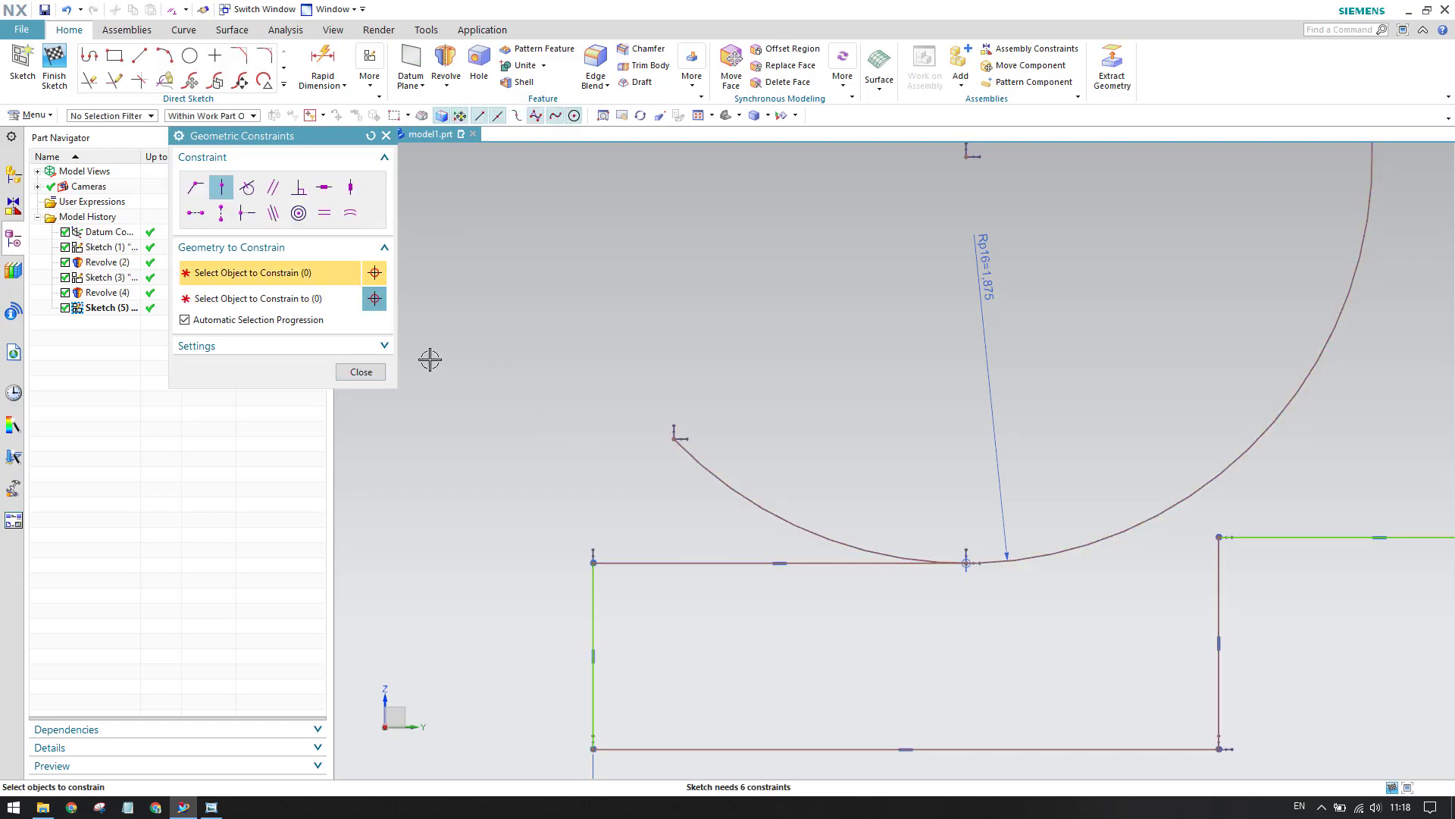
{"action": "left_click", "coordinate": [360, 372]}
Trim away the large arc's leftover portion beyond its tangent point with the foot's top line
{"action": "key", "text": "t"}
{"action": "left_click", "coordinate": [724, 483]}
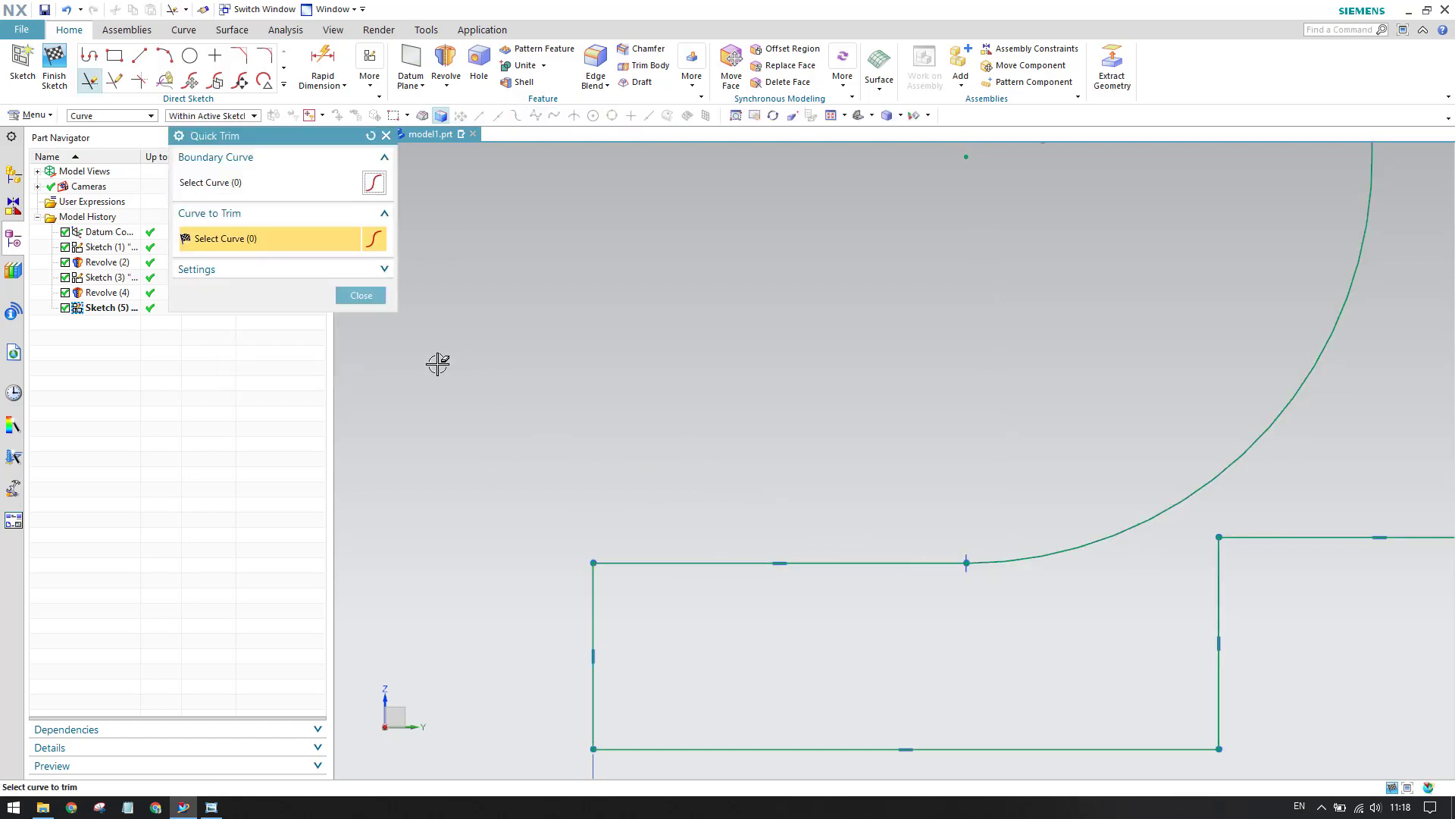
{"action": "left_click", "coordinate": [361, 295]}
Shift the large arc's lower endpoint along the foot's top line toward the foot's outer vertical edge
{"action": "scroll", "coordinate": [985, 553], "scroll_direction": "up", "scroll_amount": 5}
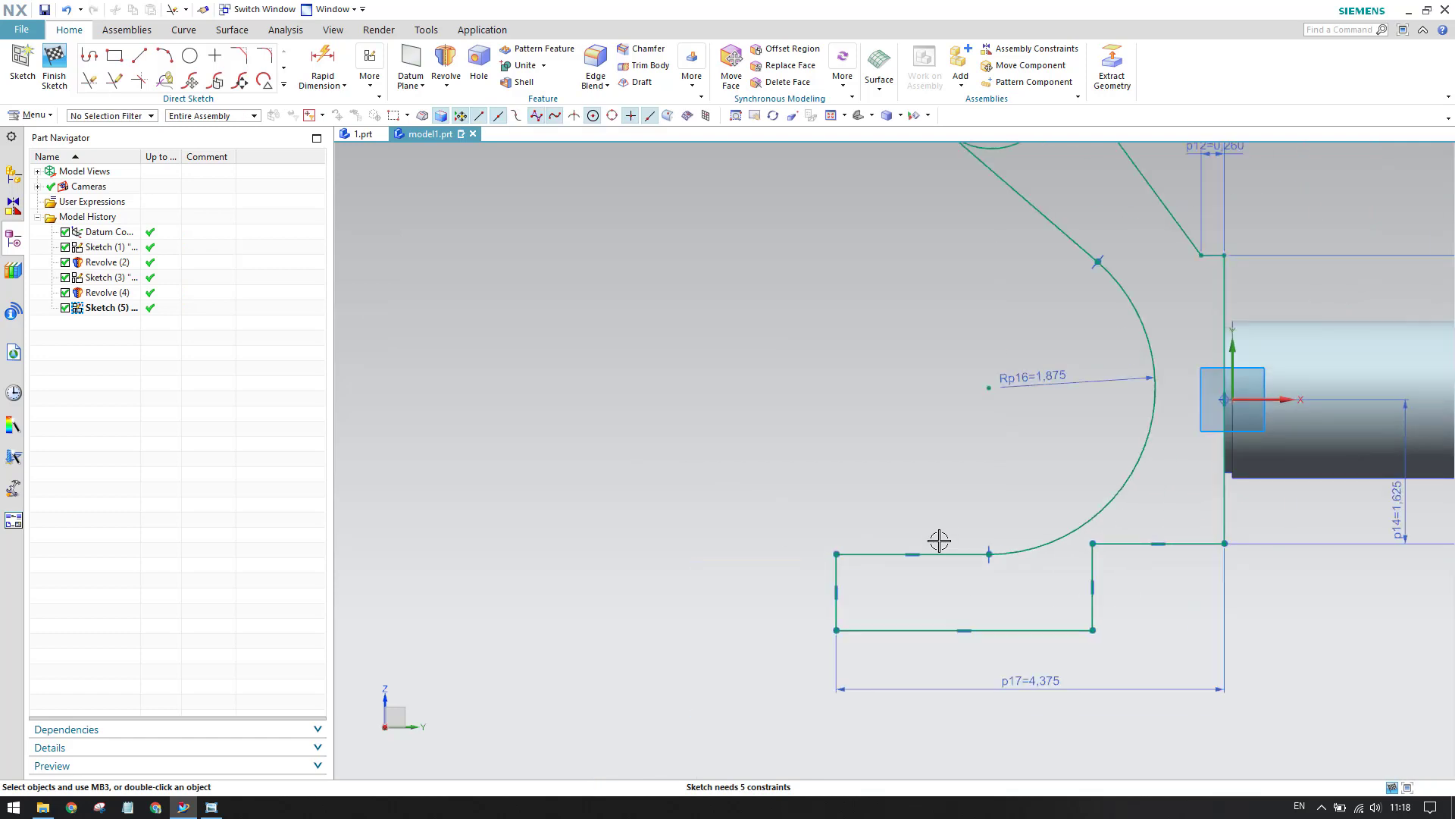
{"action": "scroll", "coordinate": [942, 542], "scroll_direction": "down", "scroll_amount": 2}
{"action": "left_click_drag", "start_coordinate": [1001, 558], "coordinate": [881, 556]}
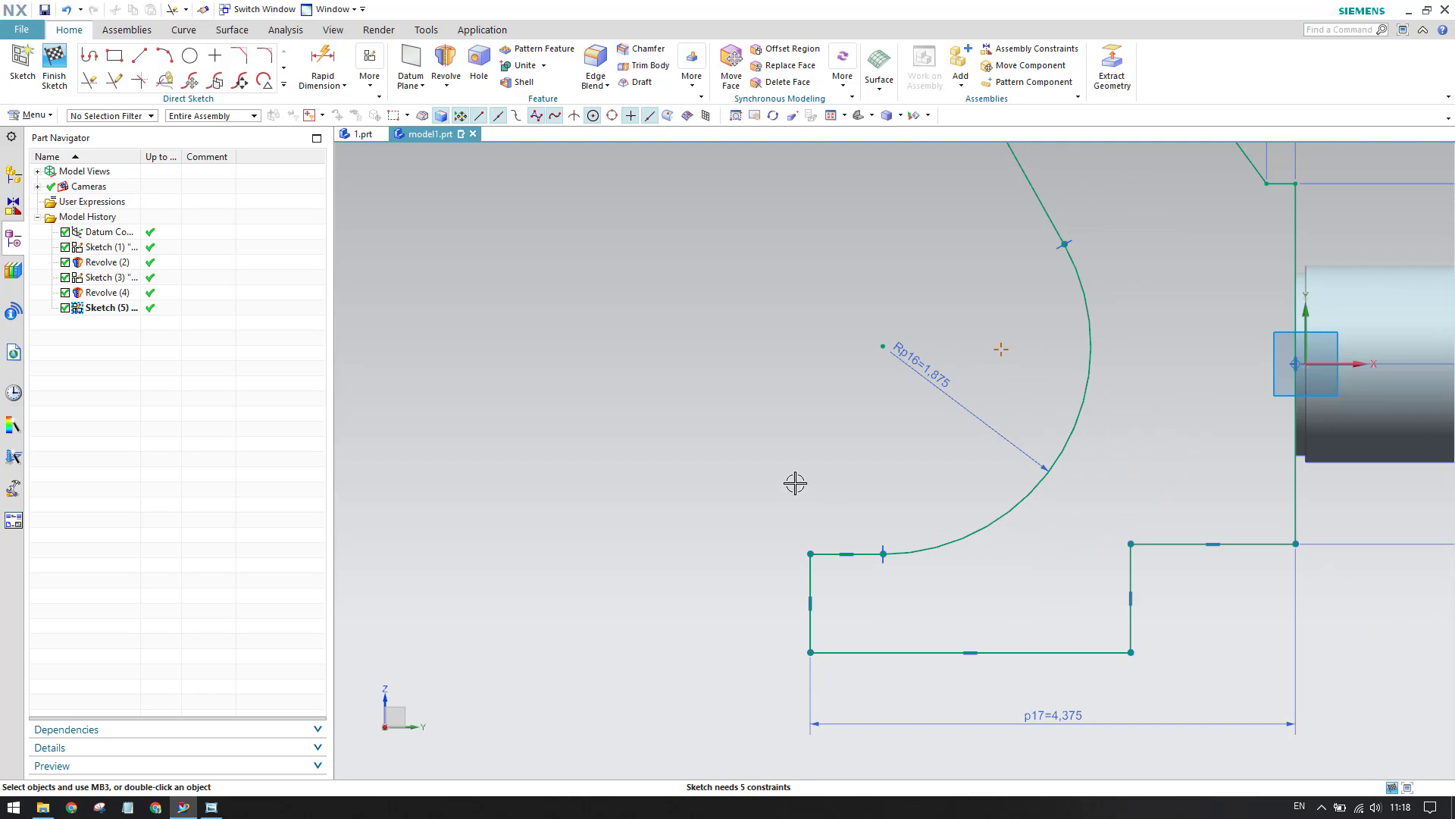
{"action": "scroll", "coordinate": [795, 483], "scroll_direction": "up", "scroll_amount": 2}
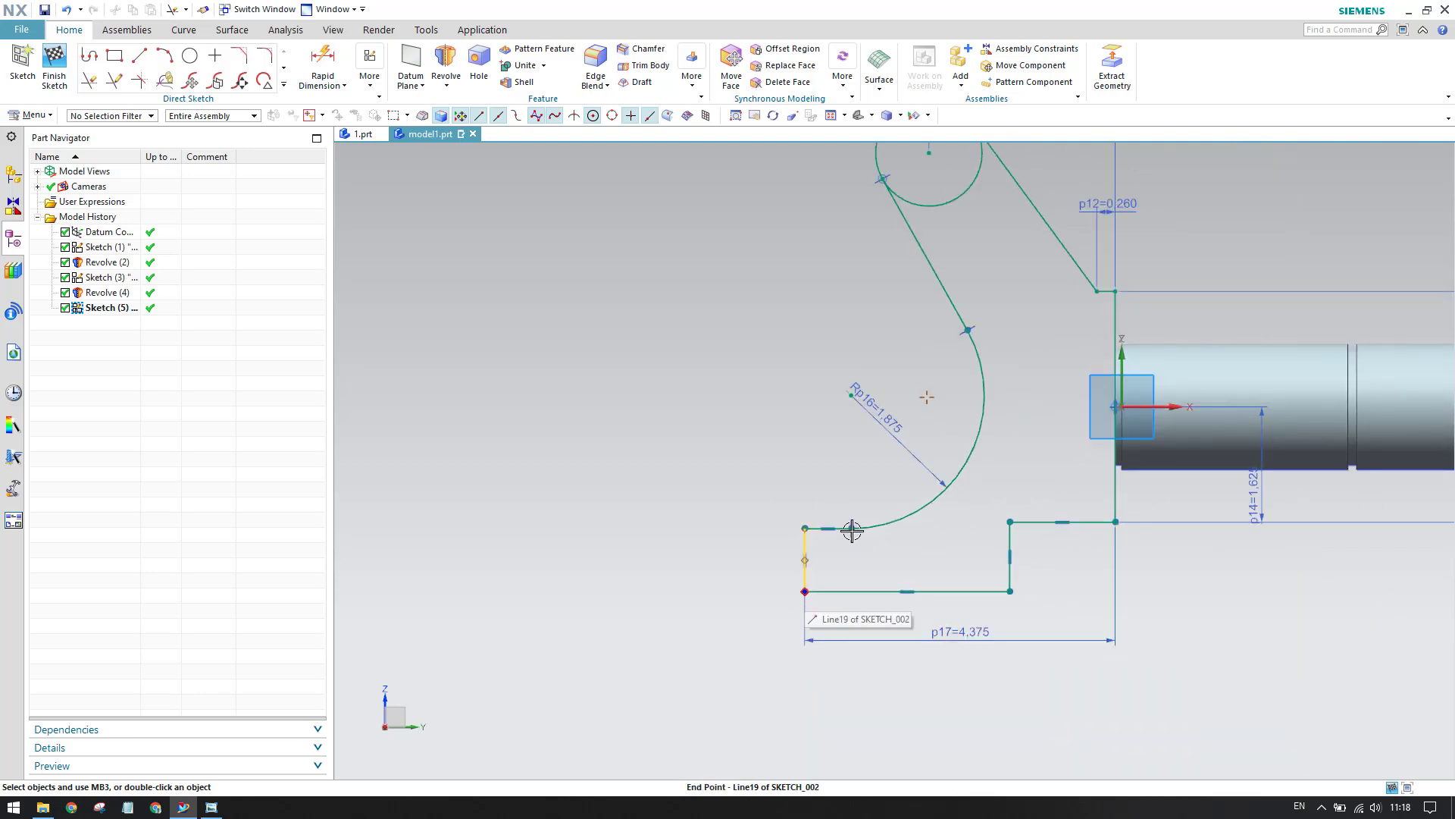
Consult the engineering drawing and dimension the vertical distance from the foot's bottom line to the sketch origin as 2.5 in
{"action": "left_click", "coordinate": [211, 808]}
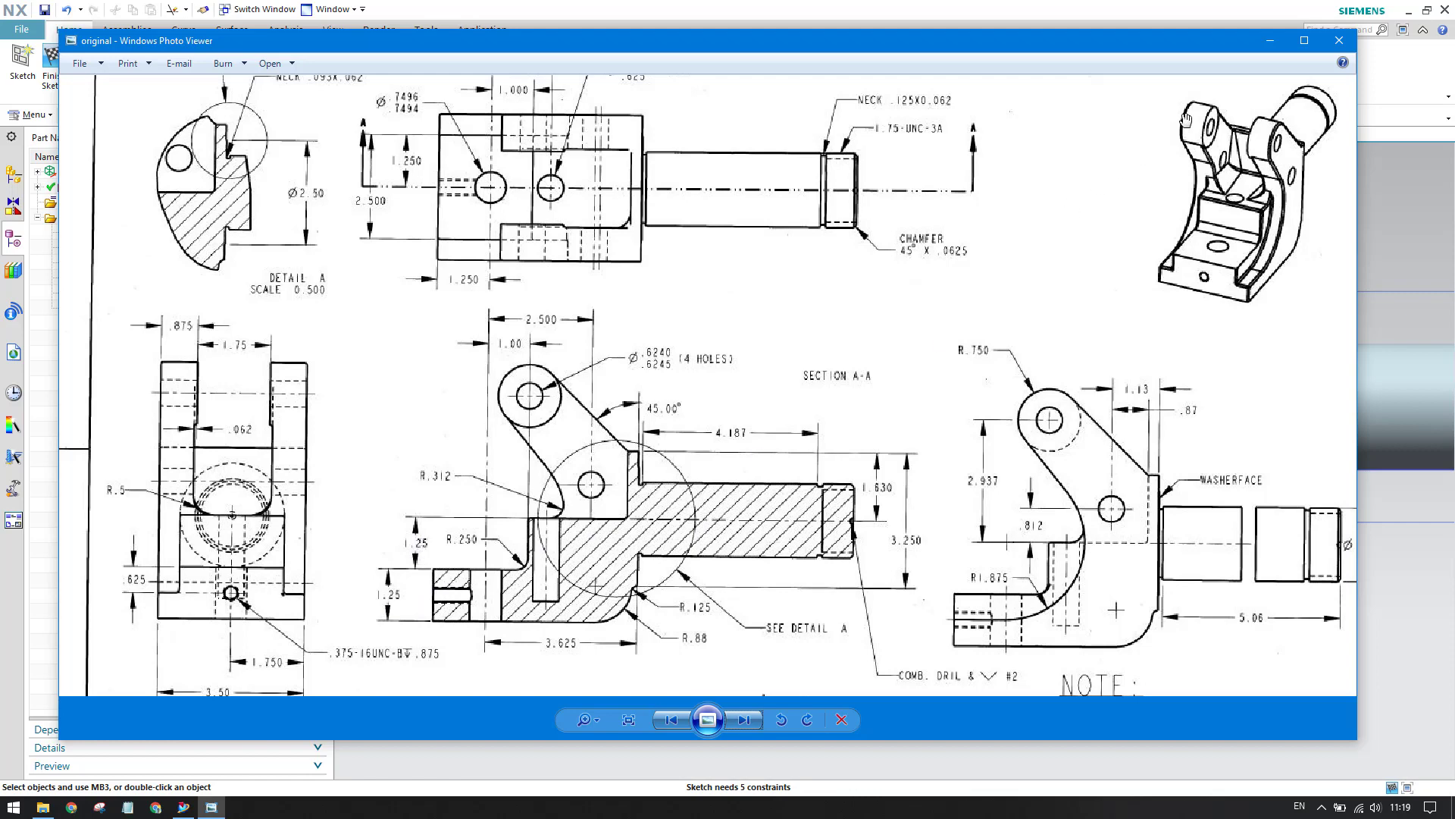
{"action": "left_click", "coordinate": [1265, 43]}
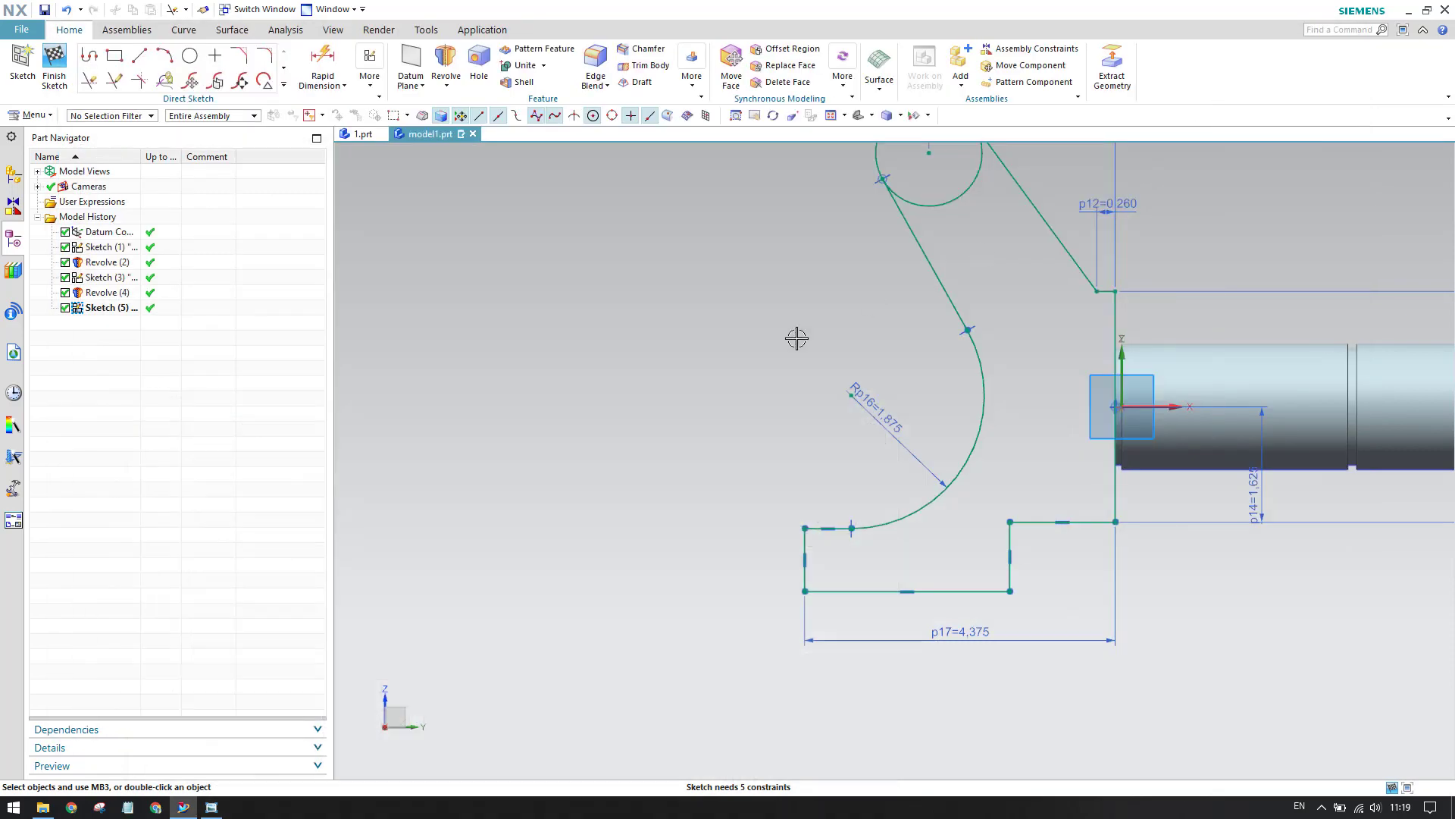
{"action": "left_click", "coordinate": [322, 62]}
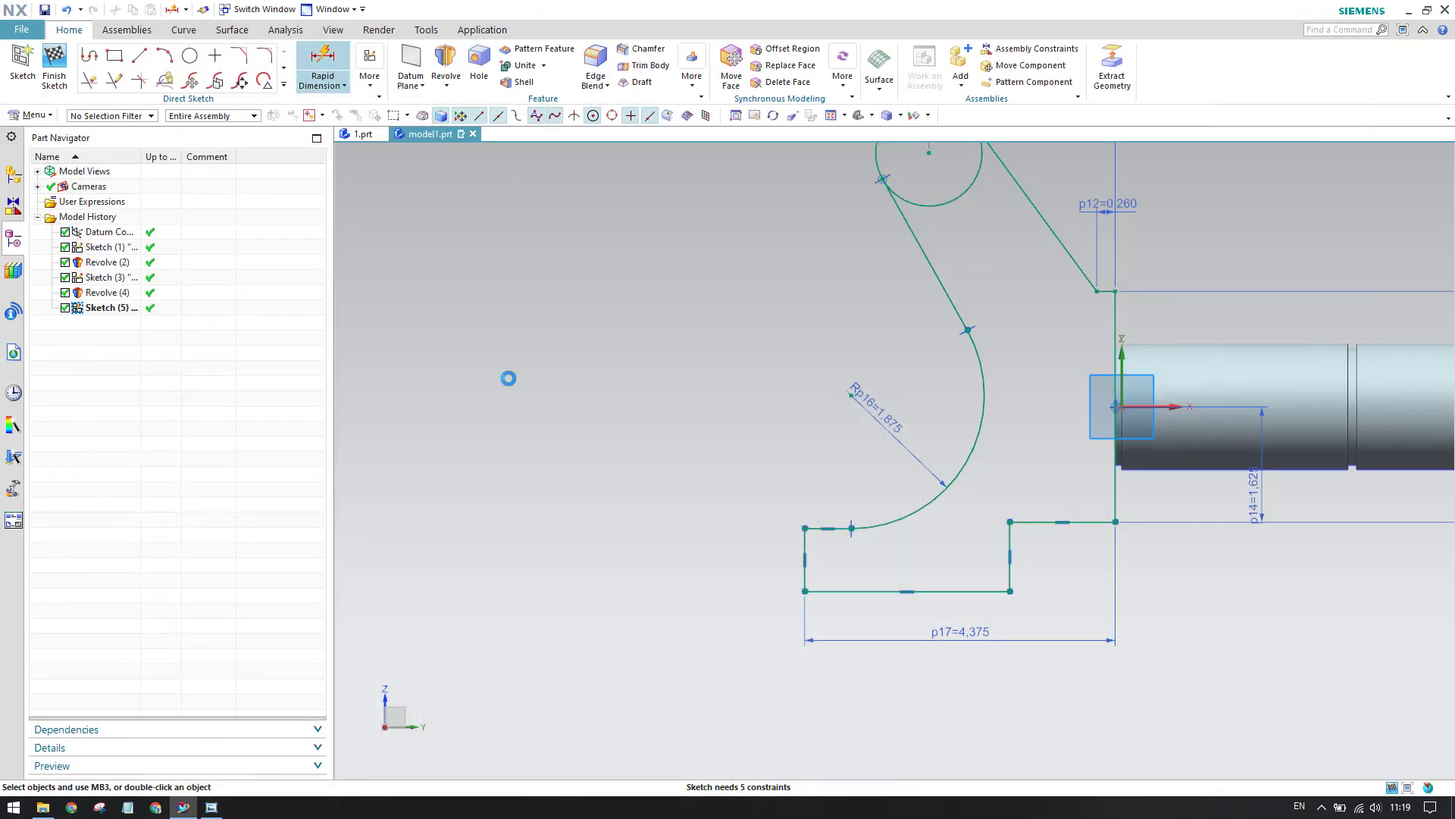
{"action": "left_click", "coordinate": [818, 591]}
{"action": "left_click", "coordinate": [1141, 406]}
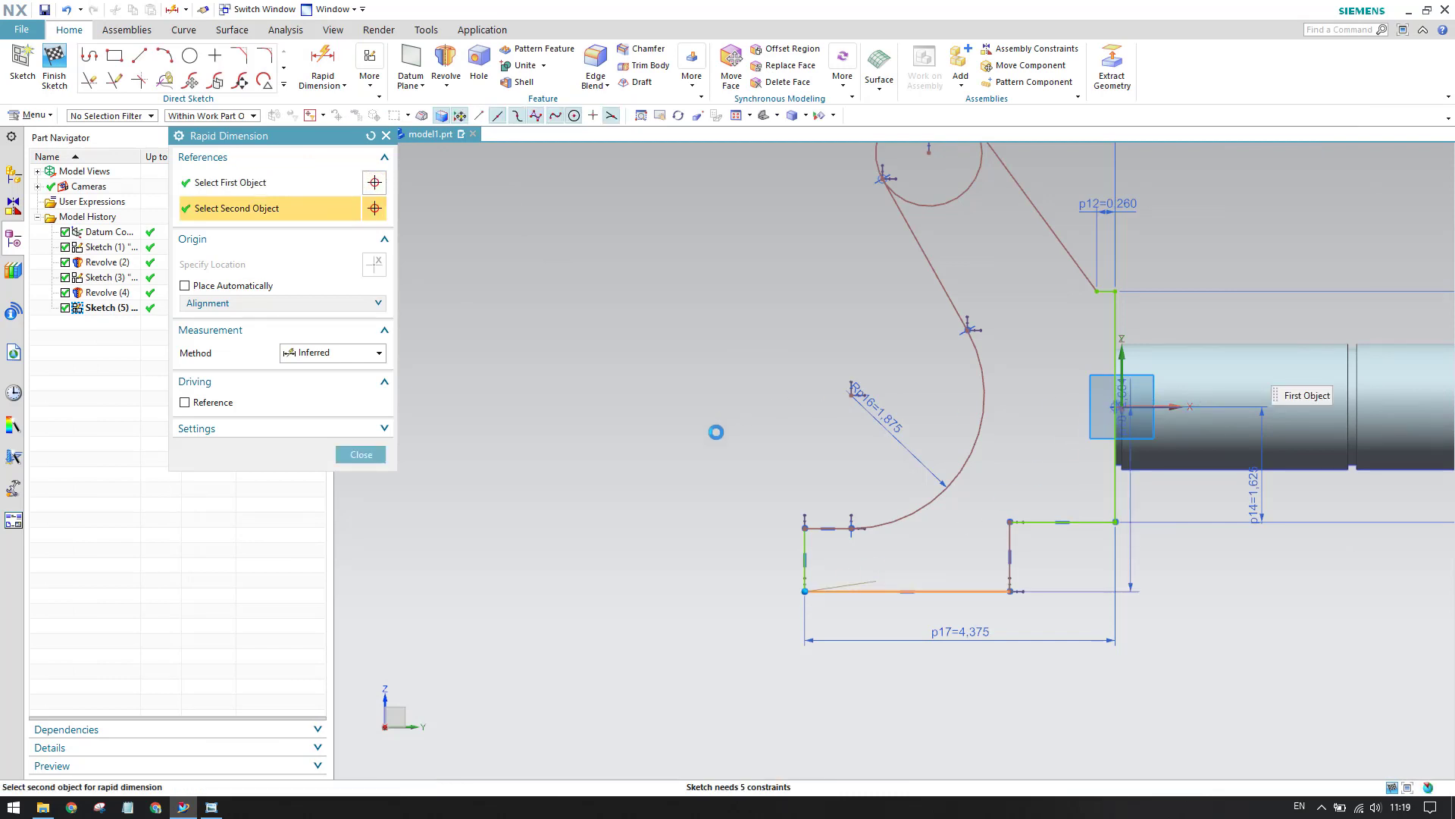
{"action": "left_click", "coordinate": [656, 597]}
{"action": "type", "text": "2.5"}
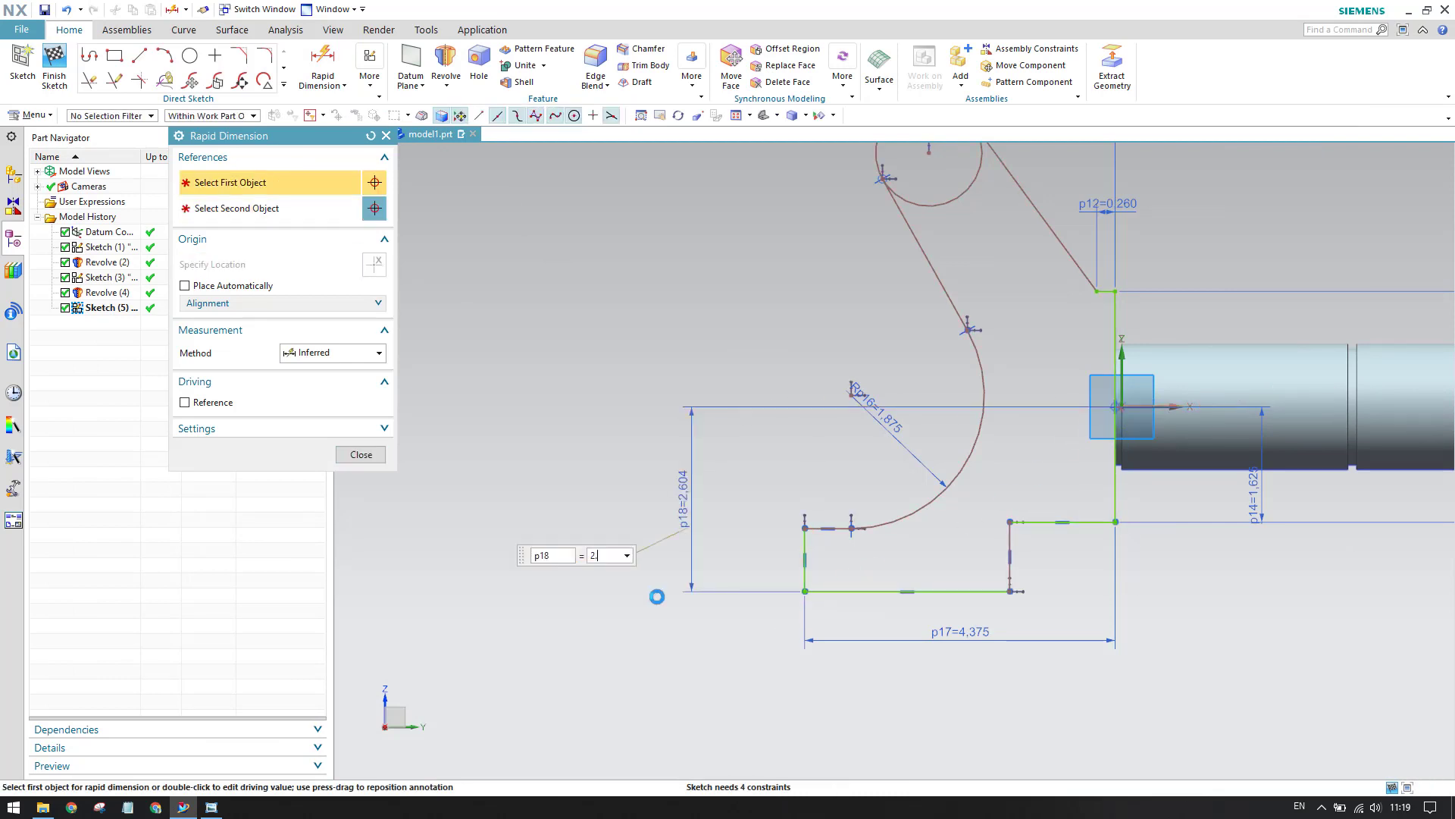
{"action": "key", "text": "Return"}
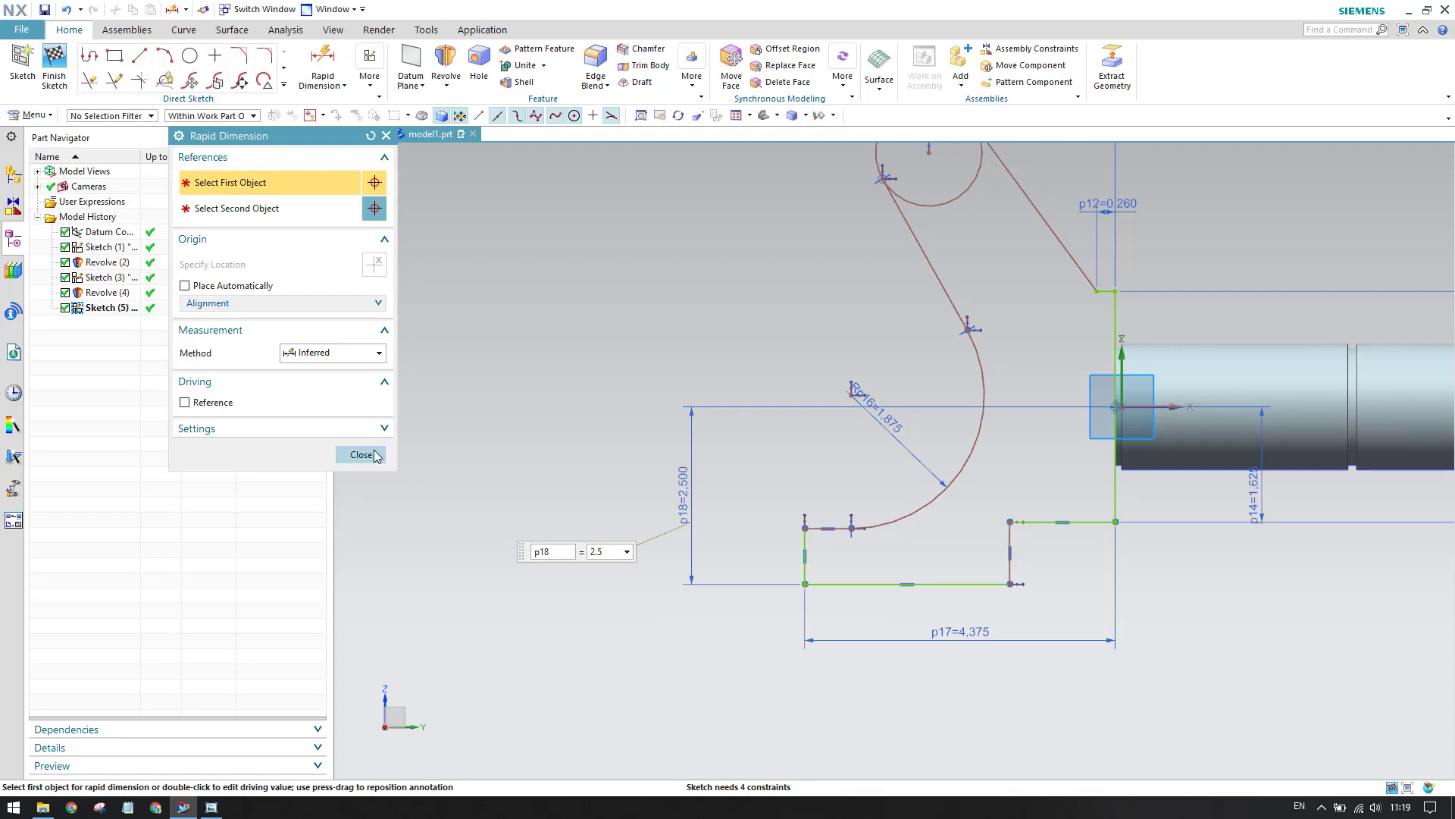
{"action": "left_click", "coordinate": [360, 454]}
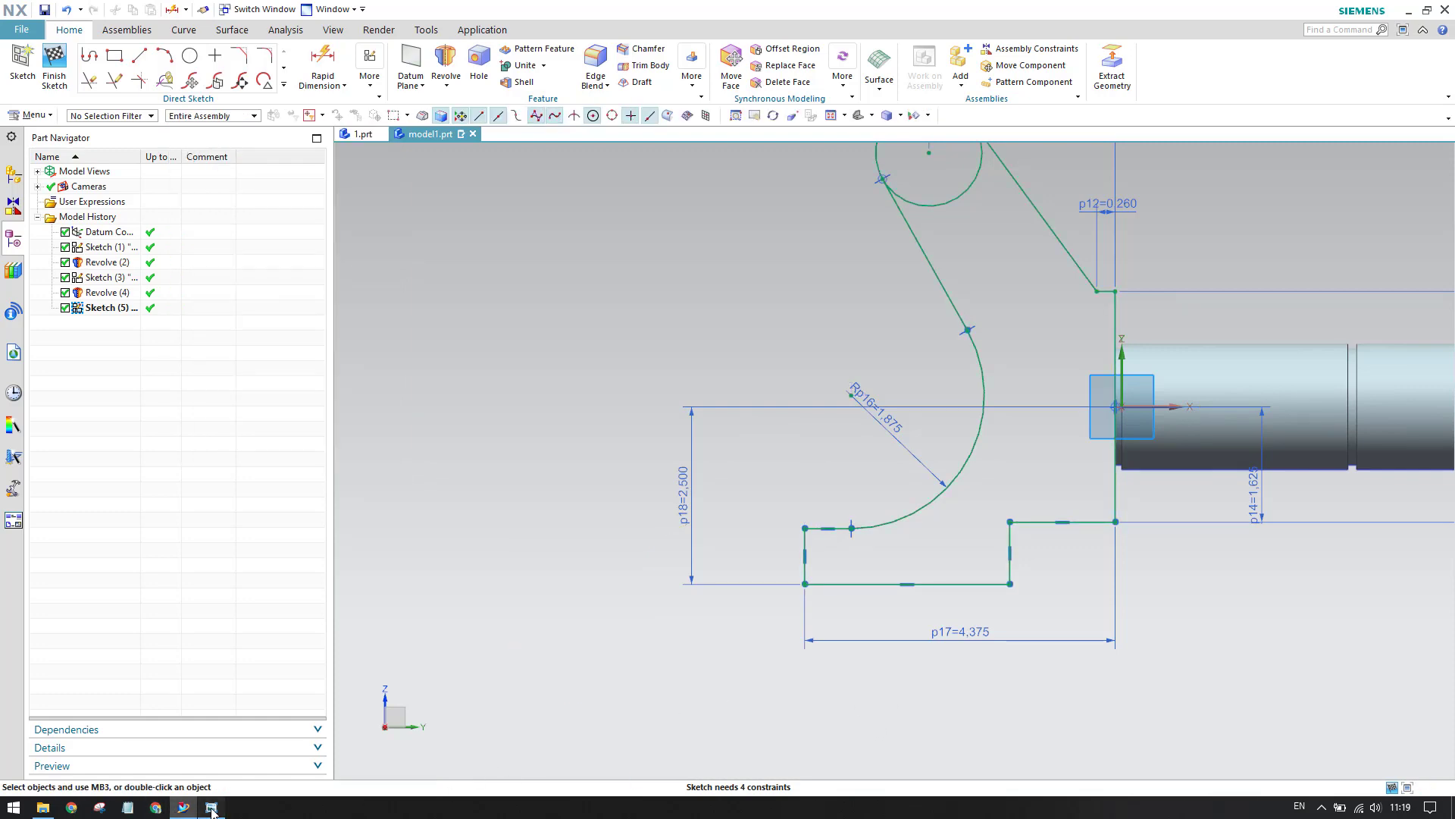
Check the engineering drawing and dimension the horizontal distance from the large arc's center to the datum origin as 3.625 in
{"action": "left_click", "coordinate": [180, 808]}
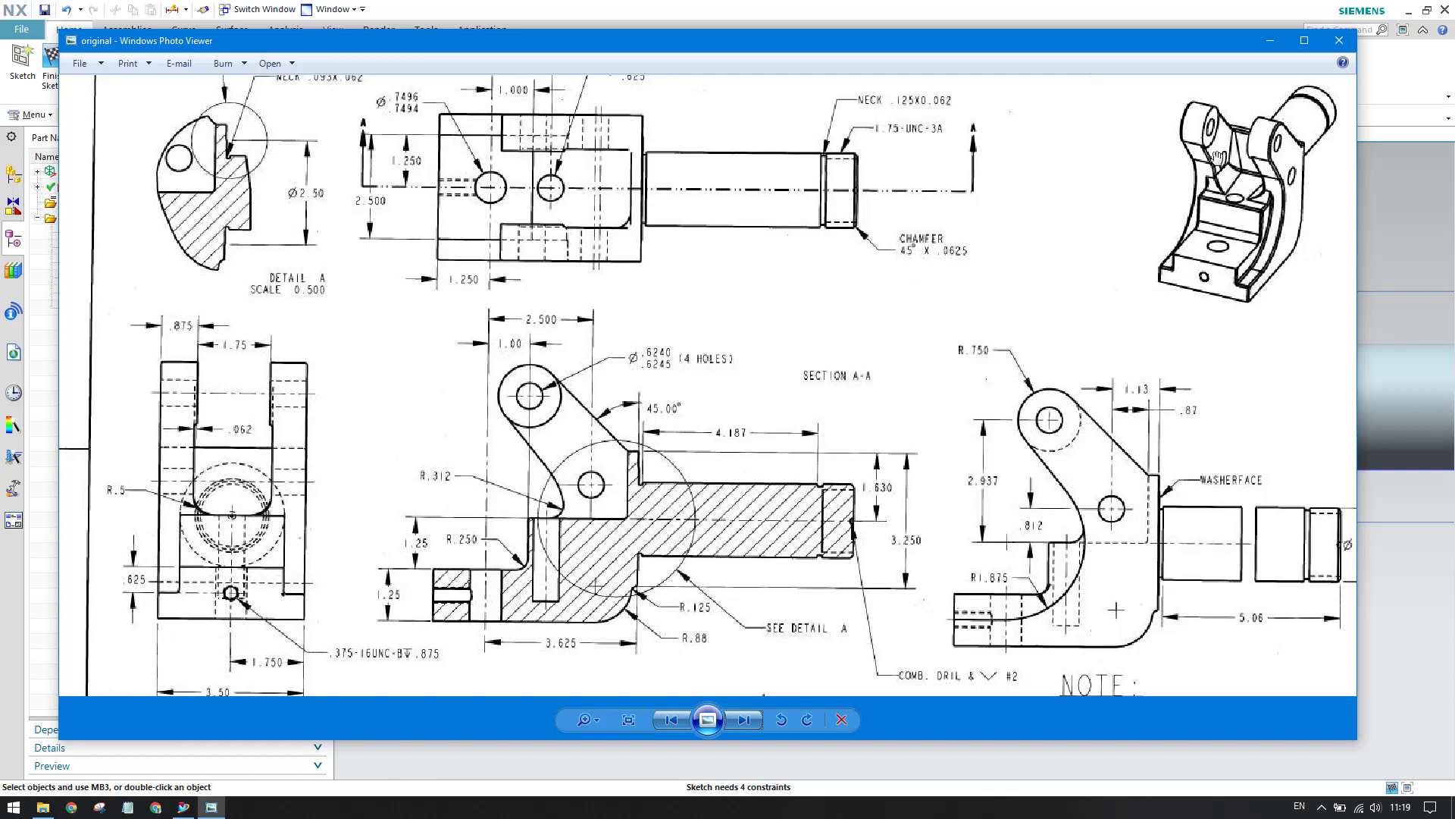
{"action": "left_click", "coordinate": [1270, 40]}
{"action": "left_click", "coordinate": [322, 67]}
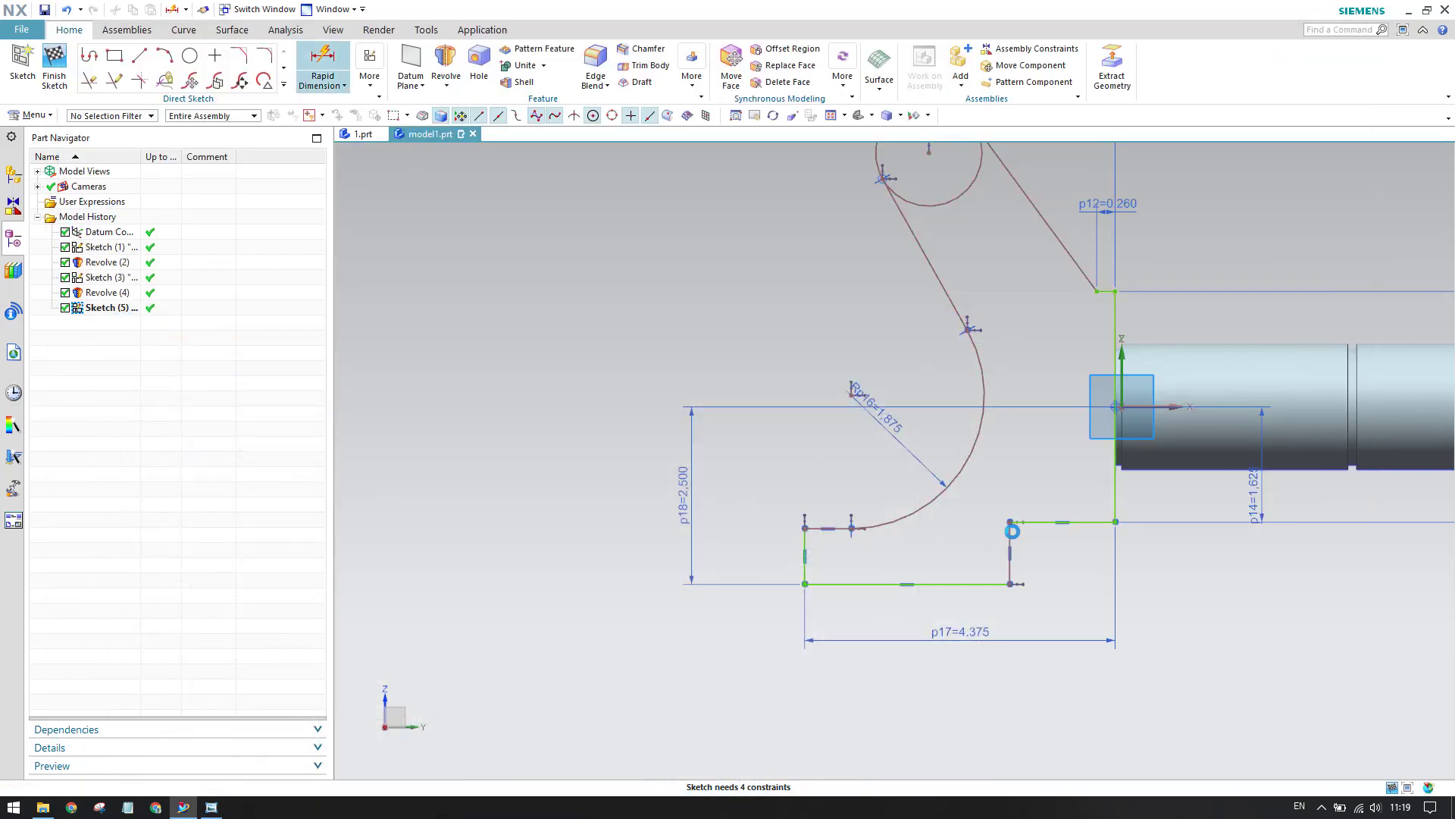
{"action": "left_click", "coordinate": [964, 464]}
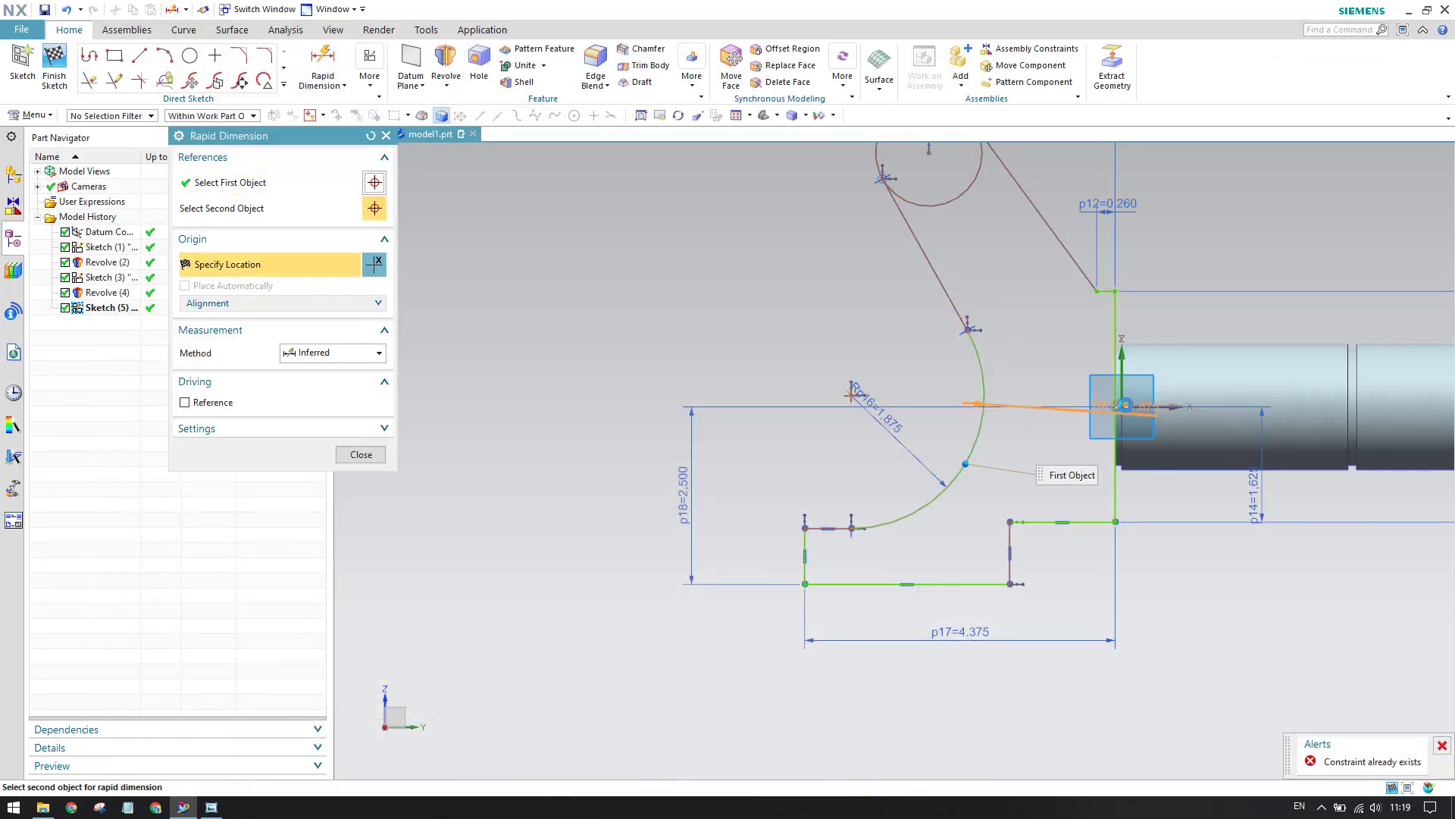
{"action": "left_click", "coordinate": [1123, 406]}
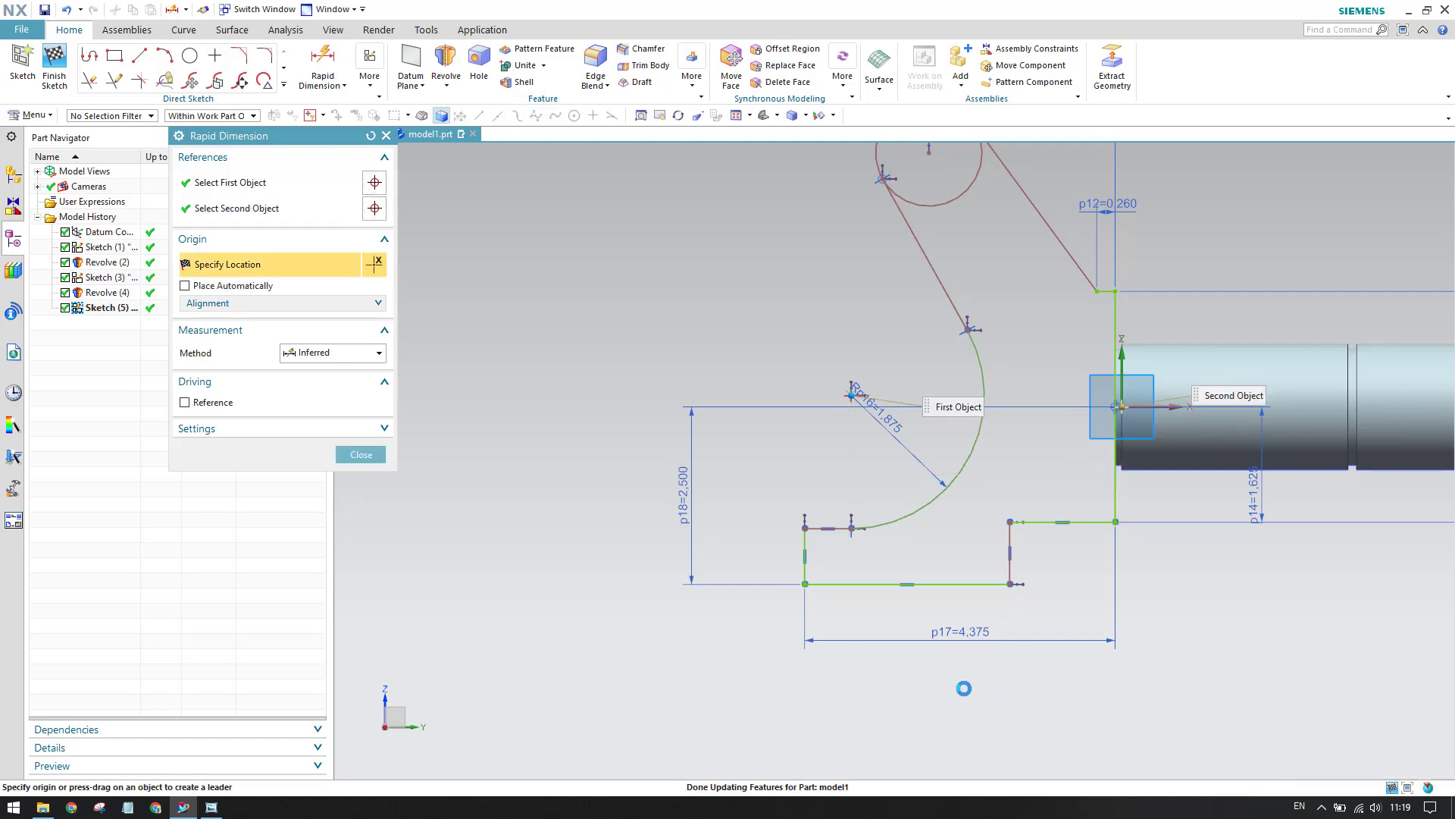
{"action": "left_click", "coordinate": [900, 677]}
{"action": "type", "text": "3,62"}
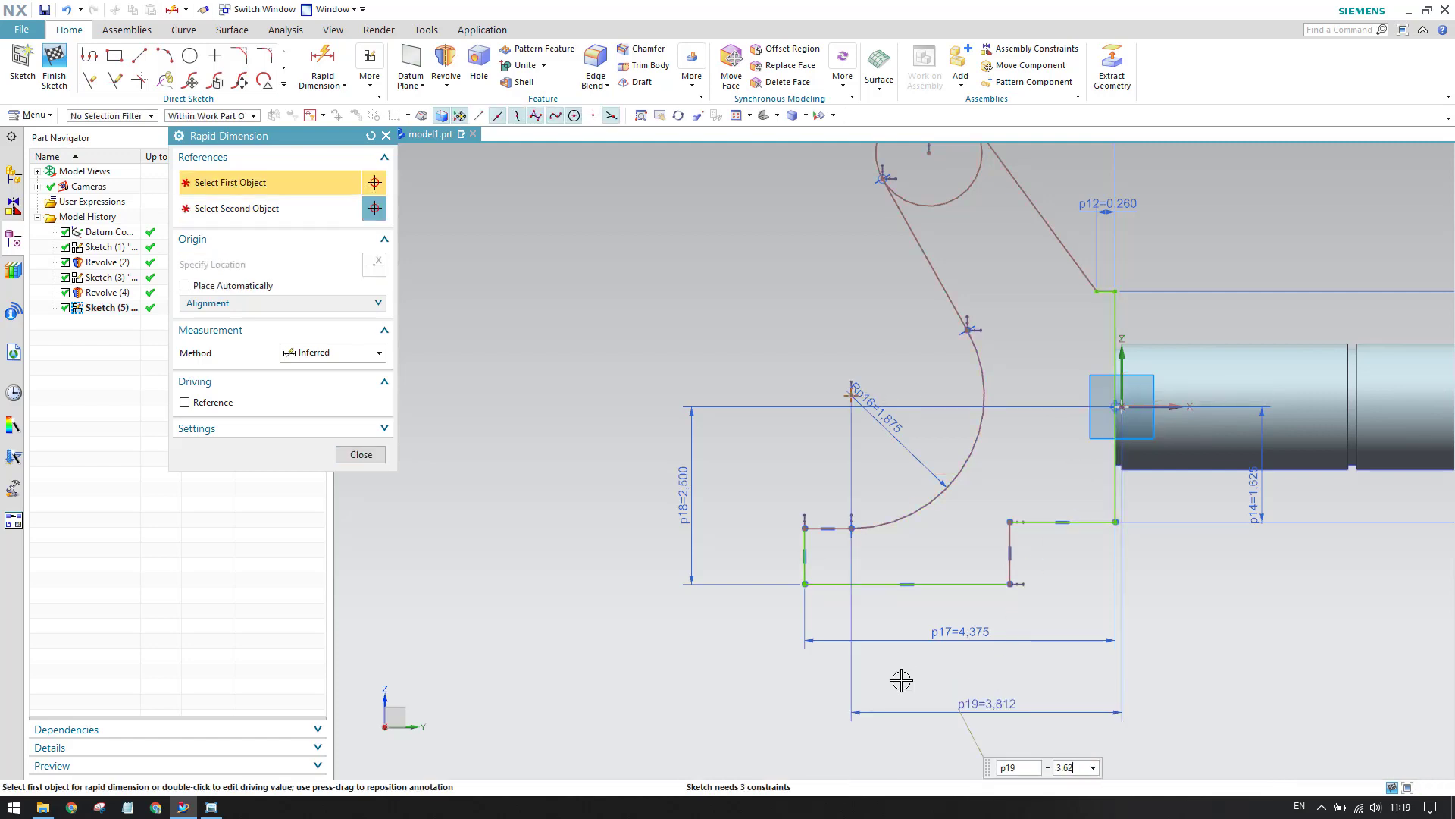
{"action": "type", "text": "5"}
{"action": "key", "text": "Return"}
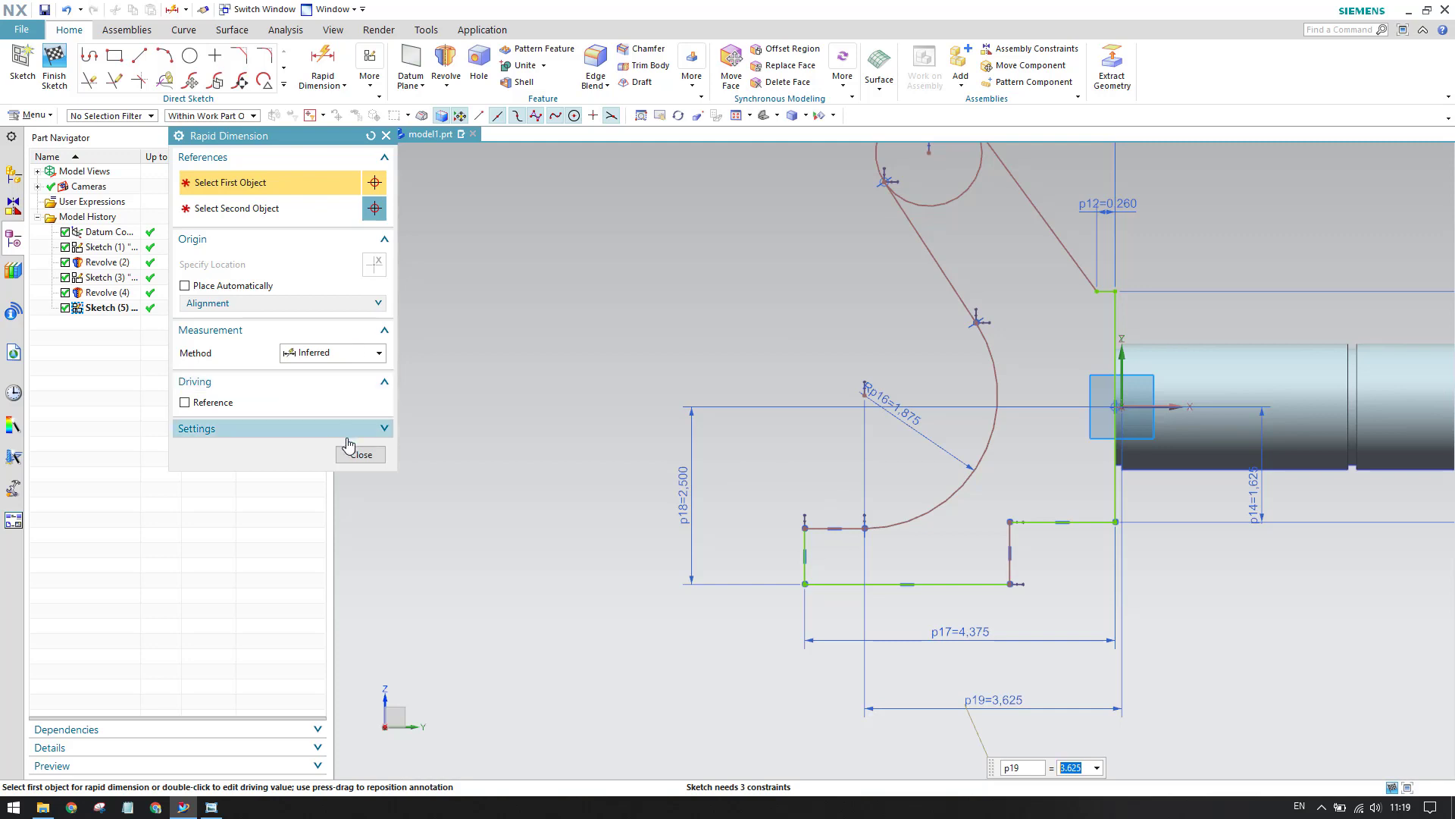
{"action": "left_click", "coordinate": [350, 451]}
Constrain the large arc's center point to lie on the horizontal datum axis with Point on Curve
{"action": "scroll", "coordinate": [870, 393], "scroll_direction": "up", "scroll_amount": 4}
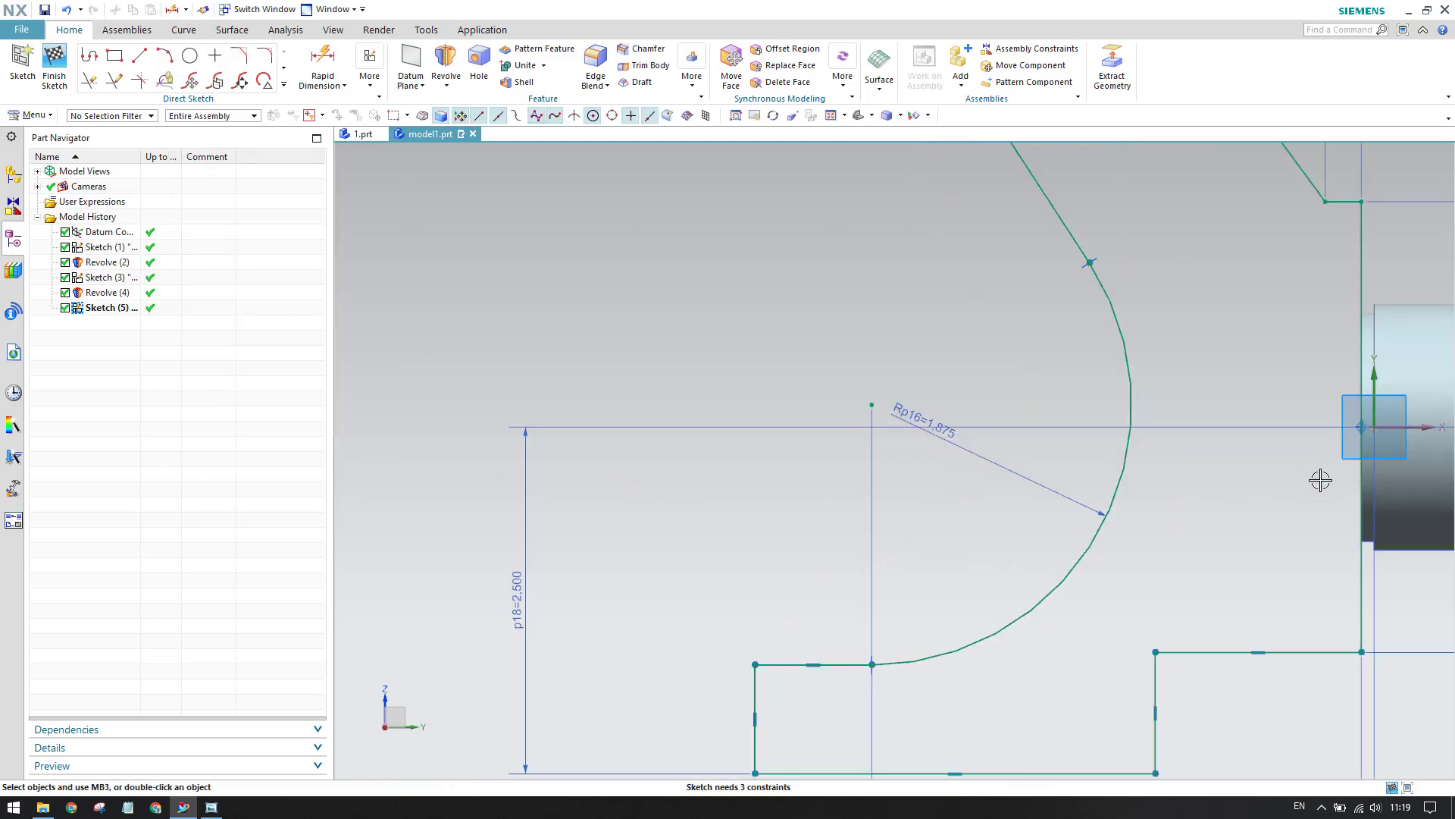
{"action": "key", "text": "c"}
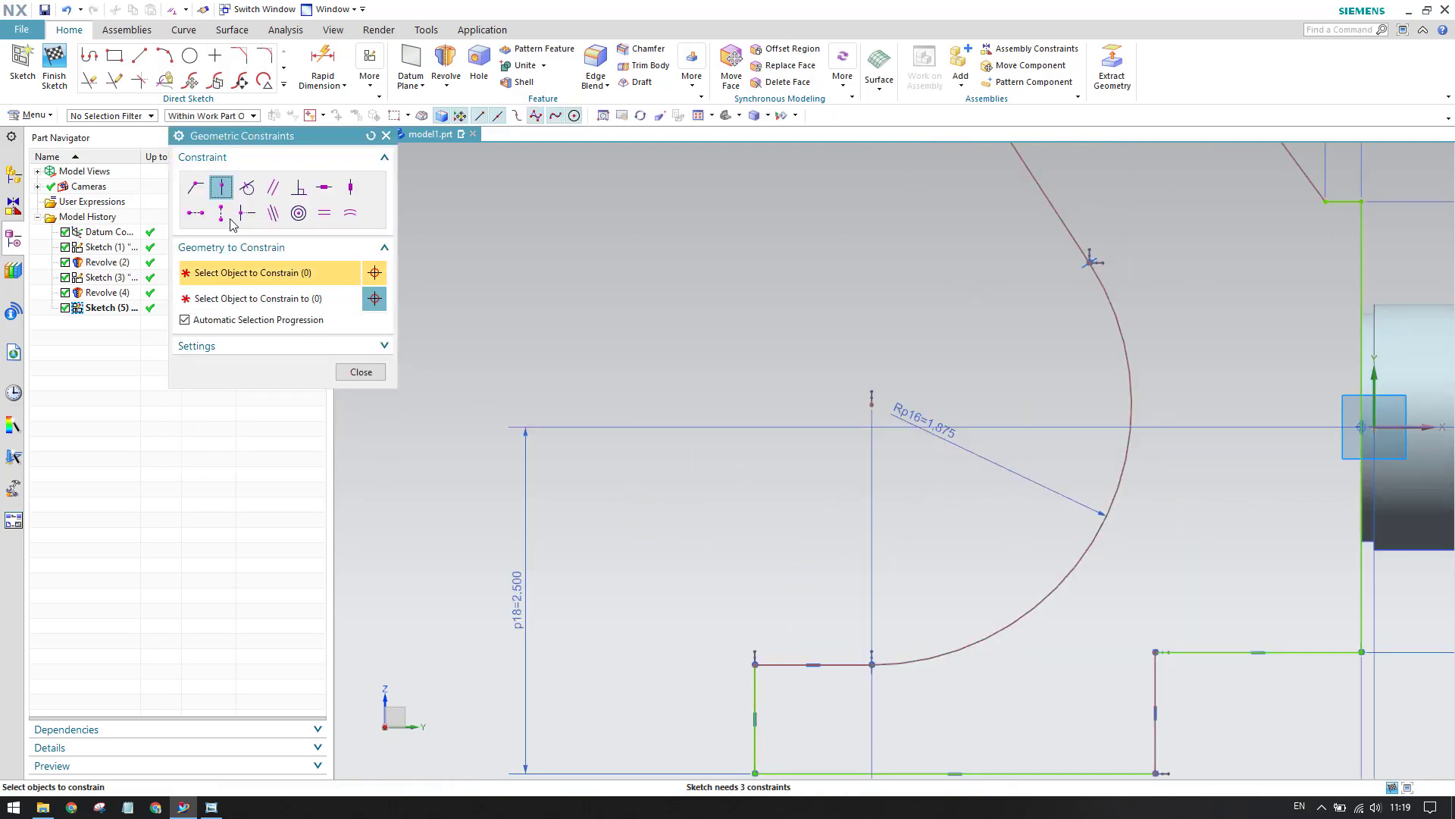
{"action": "left_click", "coordinate": [872, 405]}
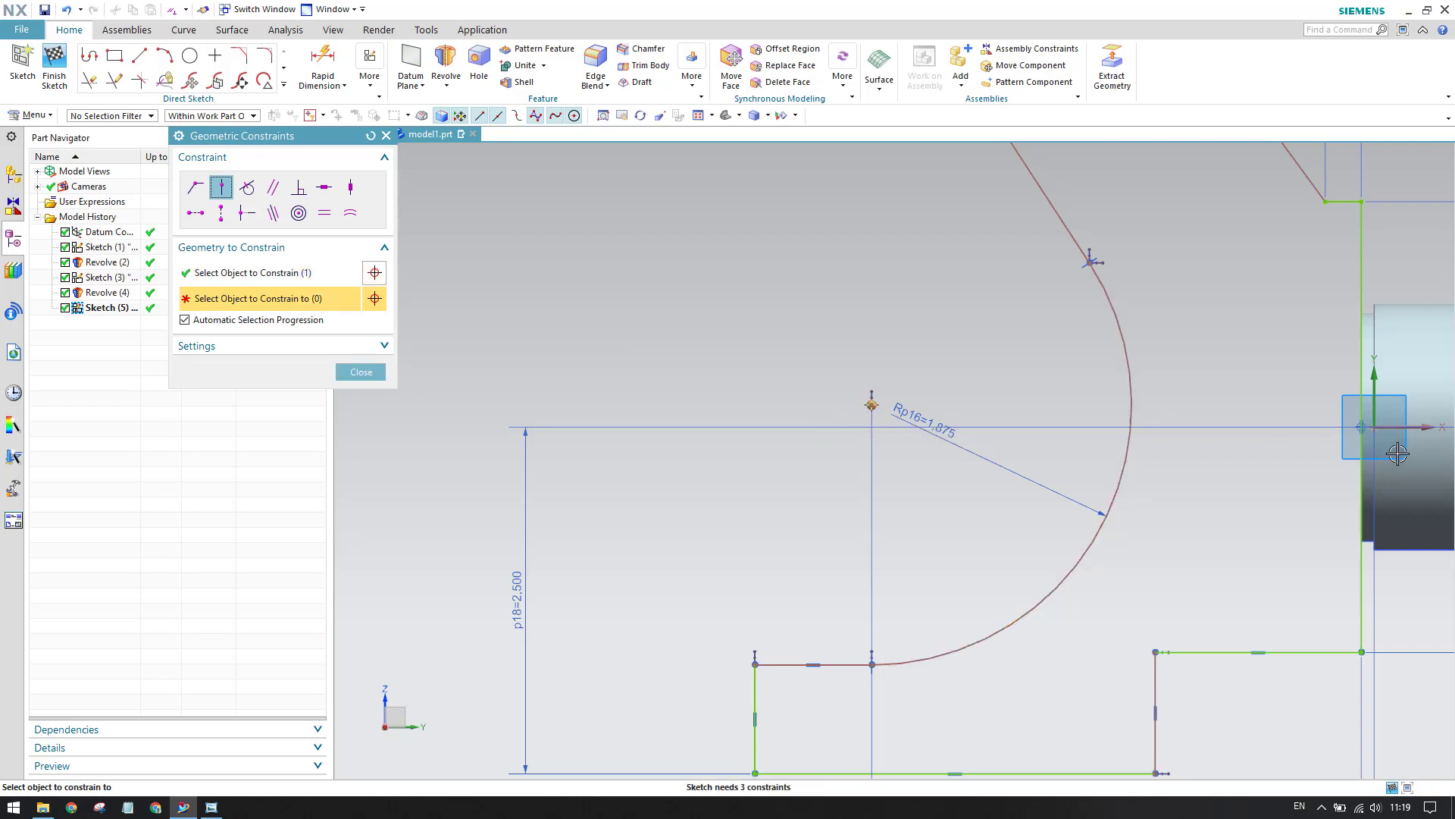
{"action": "left_click", "coordinate": [1407, 427]}
{"action": "left_click", "coordinate": [362, 371]}
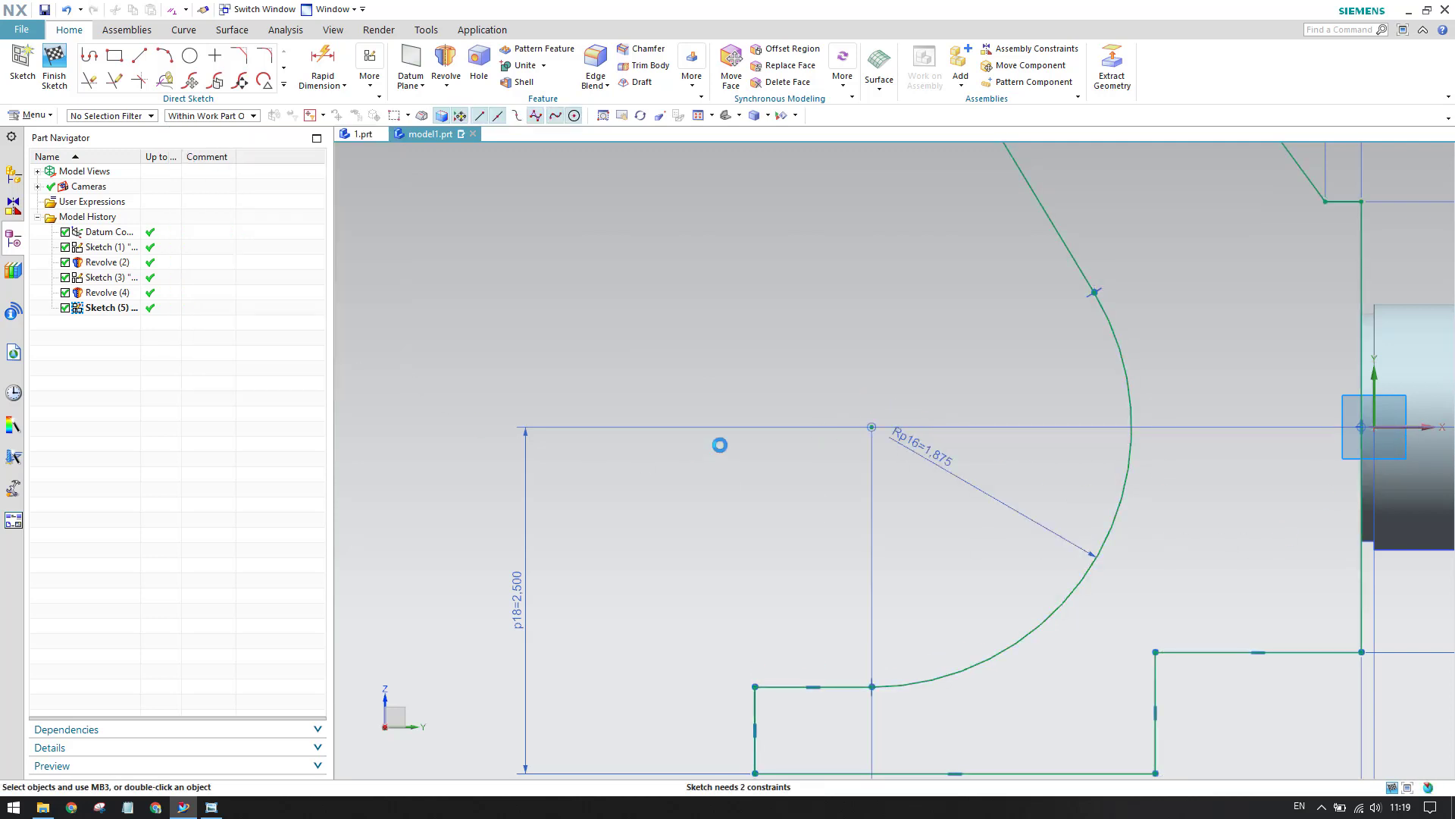
Move the short vertical line at the foot's inner end closer to the body's long vertical line
{"action": "scroll", "coordinate": [750, 412], "scroll_direction": "down", "scroll_amount": 2}
{"action": "scroll", "coordinate": [861, 341], "scroll_direction": "down", "scroll_amount": 2}
{"action": "scroll", "coordinate": [935, 462], "scroll_direction": "up", "scroll_amount": 2}
{"action": "scroll", "coordinate": [770, 503], "scroll_direction": "down", "scroll_amount": 2}
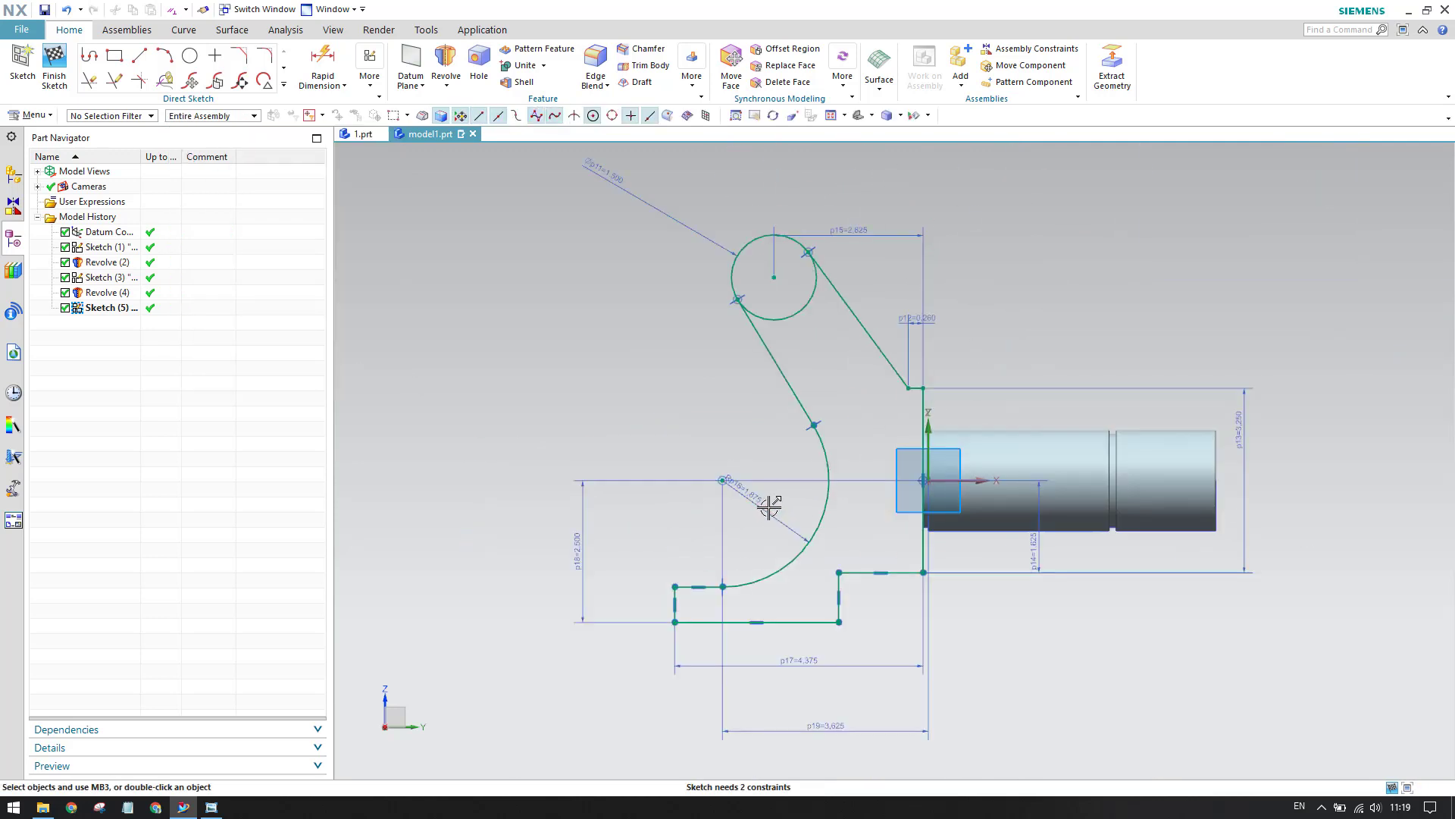
{"action": "scroll", "coordinate": [656, 354], "scroll_direction": "down", "scroll_amount": 2}
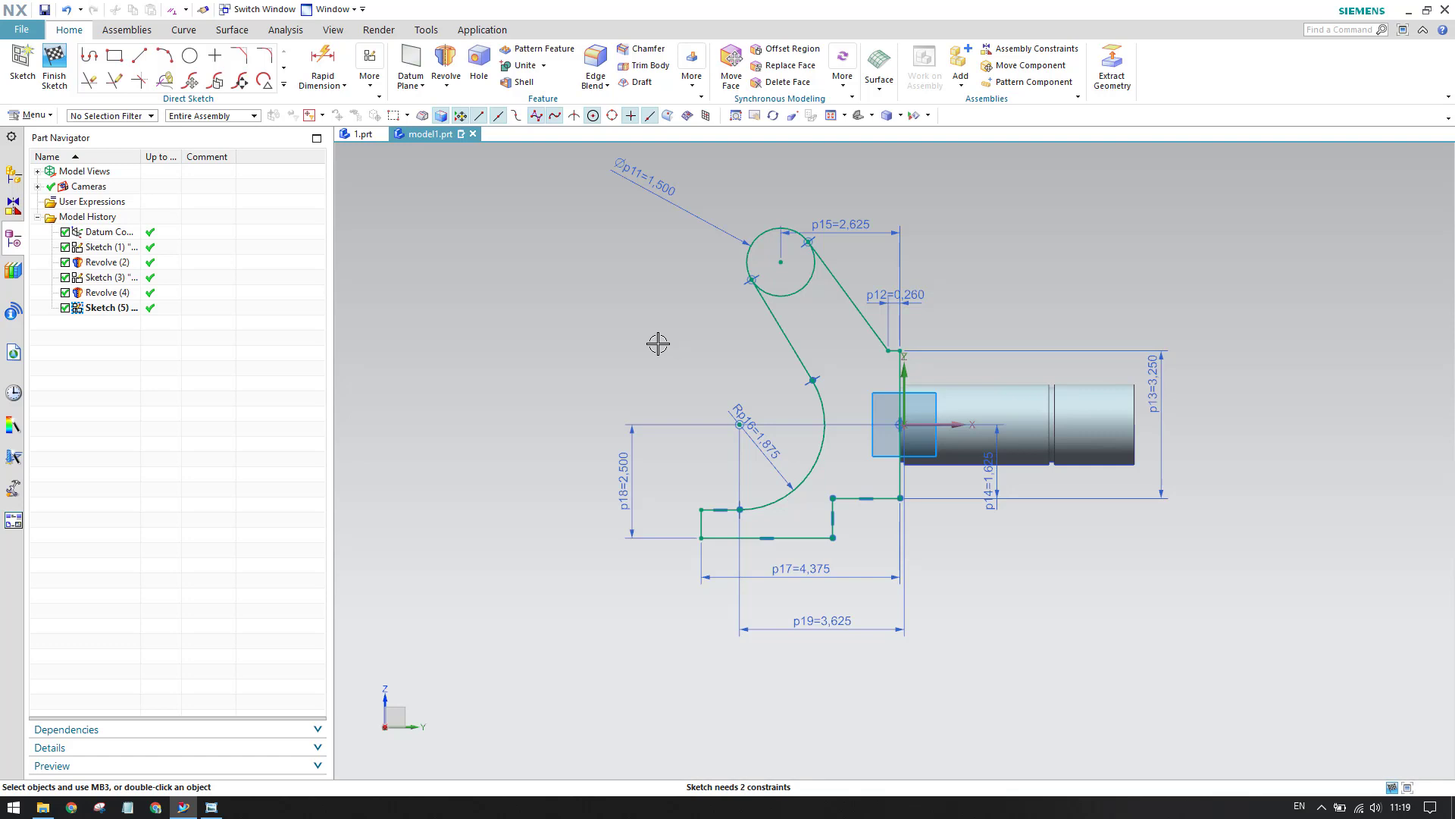
{"action": "scroll", "coordinate": [798, 520], "scroll_direction": "up", "scroll_amount": 5}
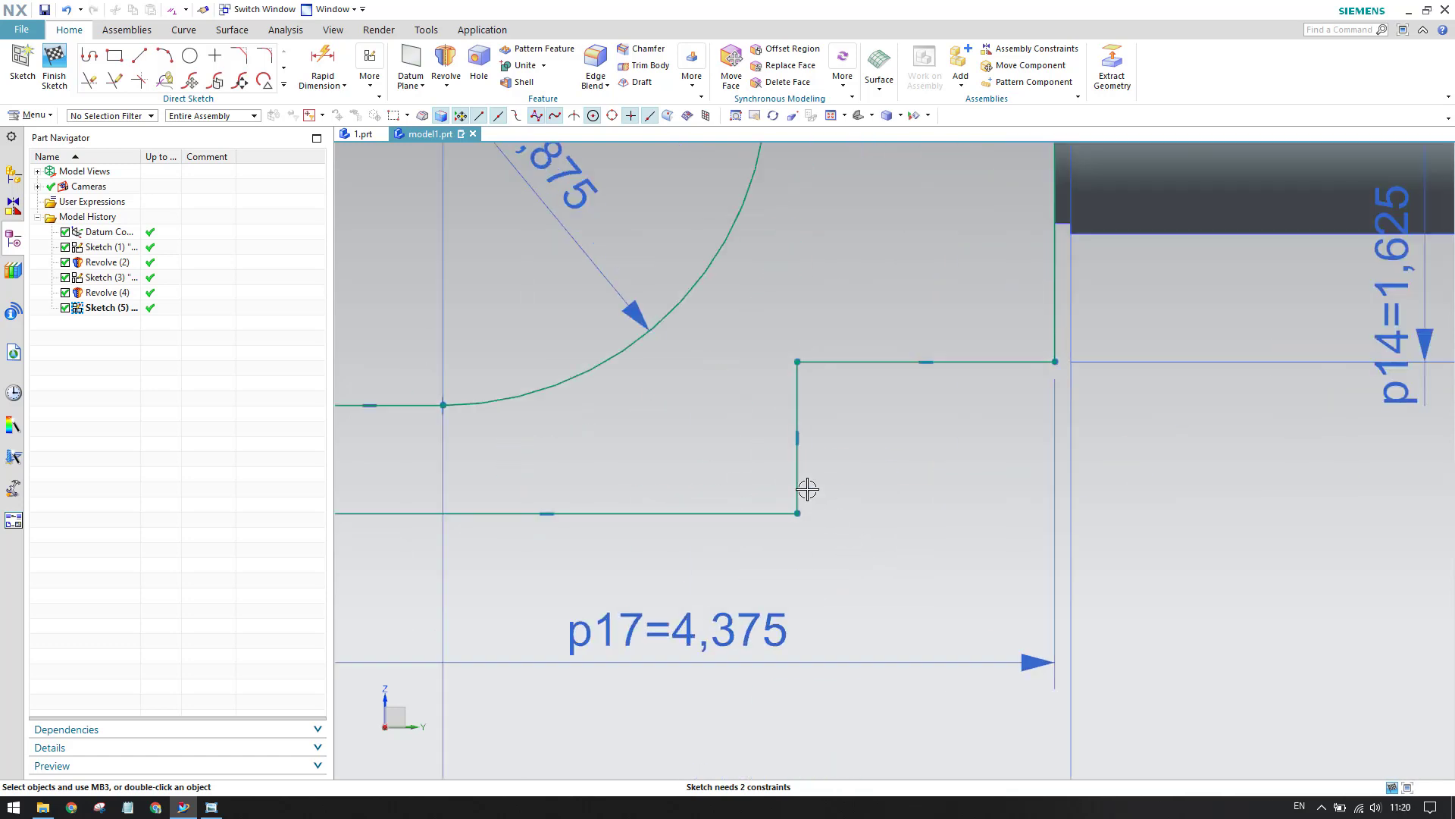
{"action": "mouse_move", "coordinate": [796, 371]}
{"action": "left_mouse_down"}
{"action": "mouse_move", "coordinate": [1016, 398]}
{"action": "mouse_move", "coordinate": [1016, 514]}
{"action": "left_mouse_up"}
Consult the engineering drawing and fillet the corner between the foot's bottom line and the short vertical line with a 0.88 in radius
{"action": "left_click", "coordinate": [214, 808]}
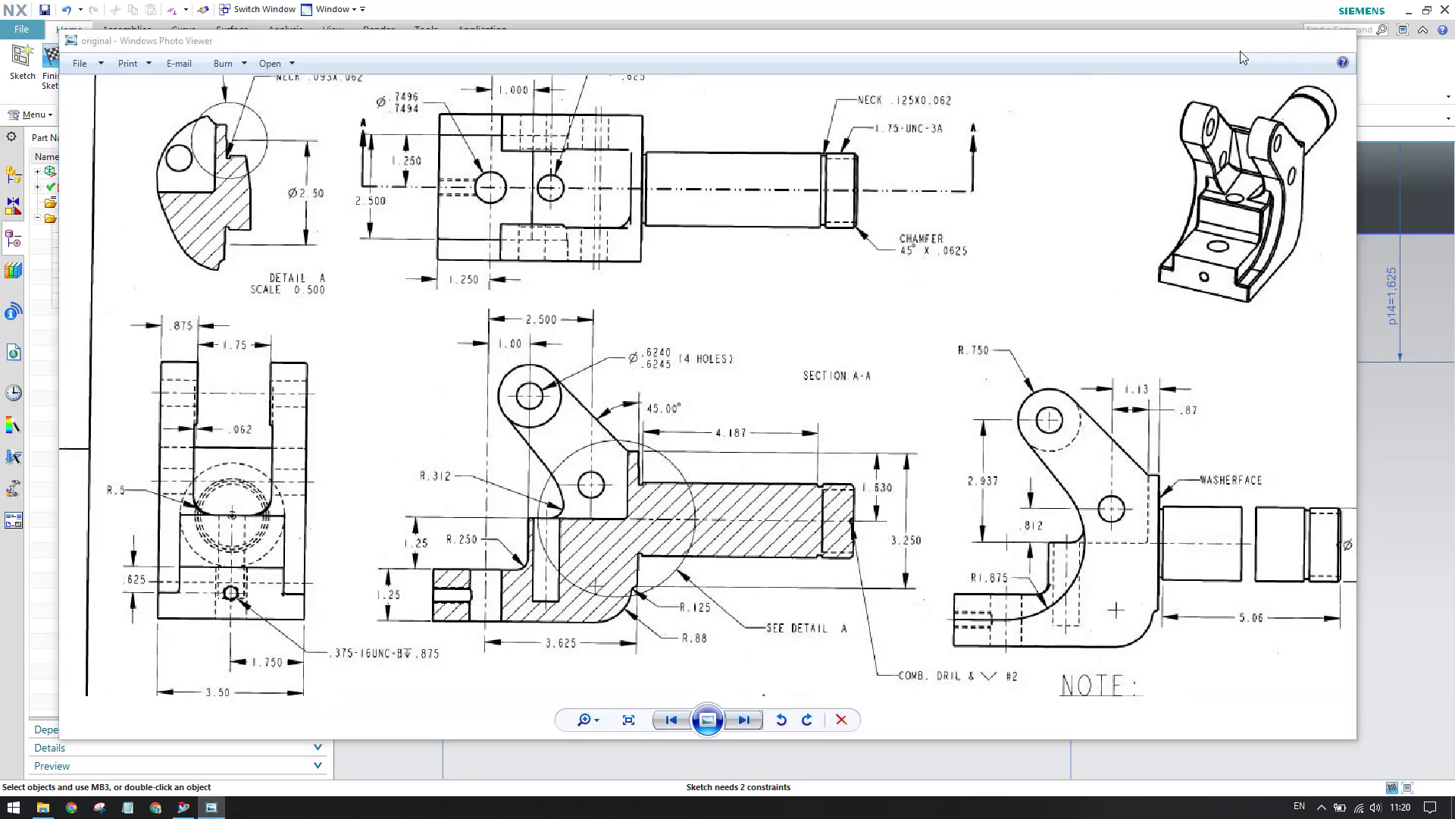
{"action": "left_click", "coordinate": [1269, 40]}
{"action": "key", "text": "f"}
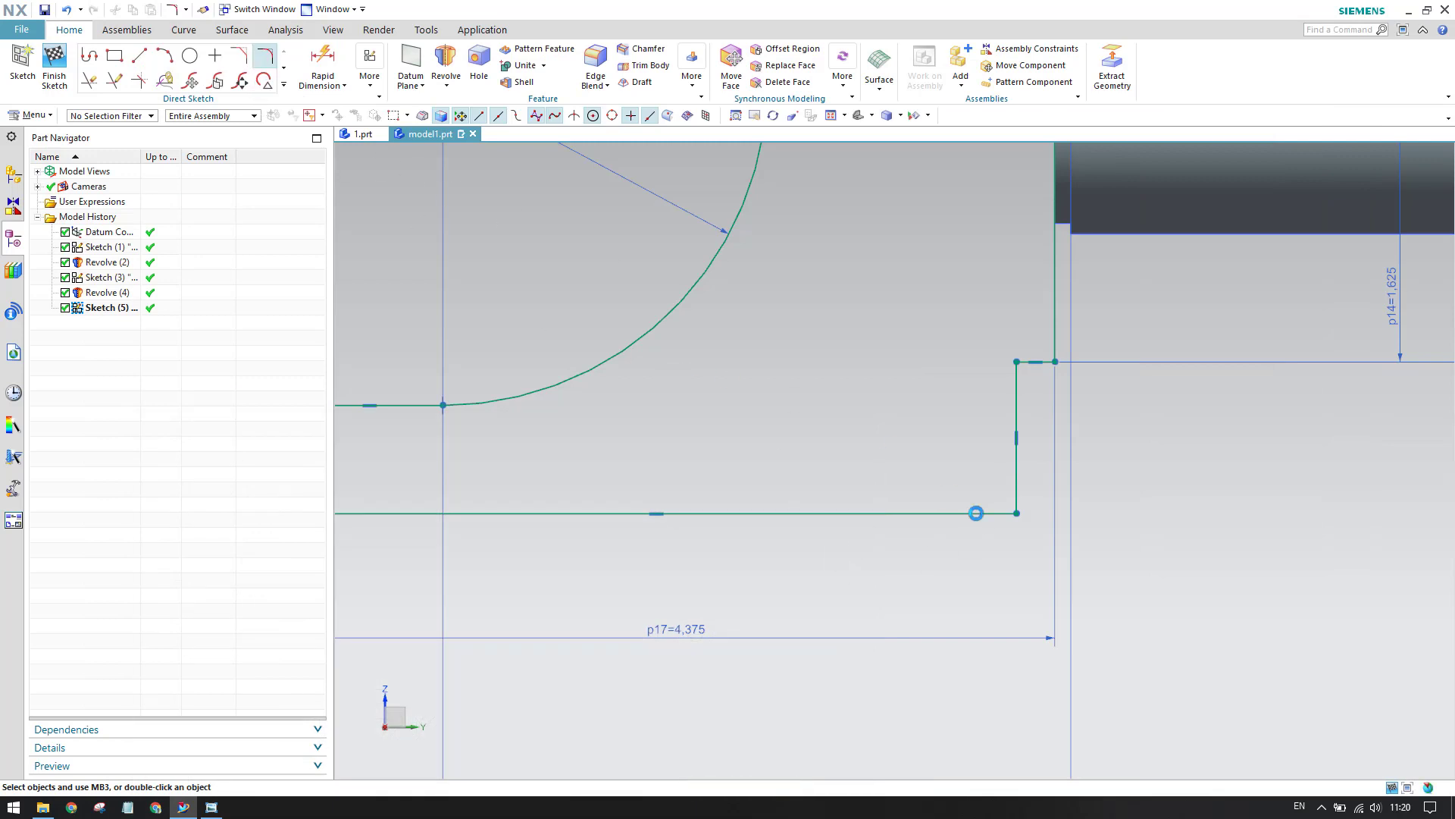
{"action": "scroll", "coordinate": [985, 461], "scroll_direction": "up", "scroll_amount": 2}
{"action": "left_click", "coordinate": [953, 541]}
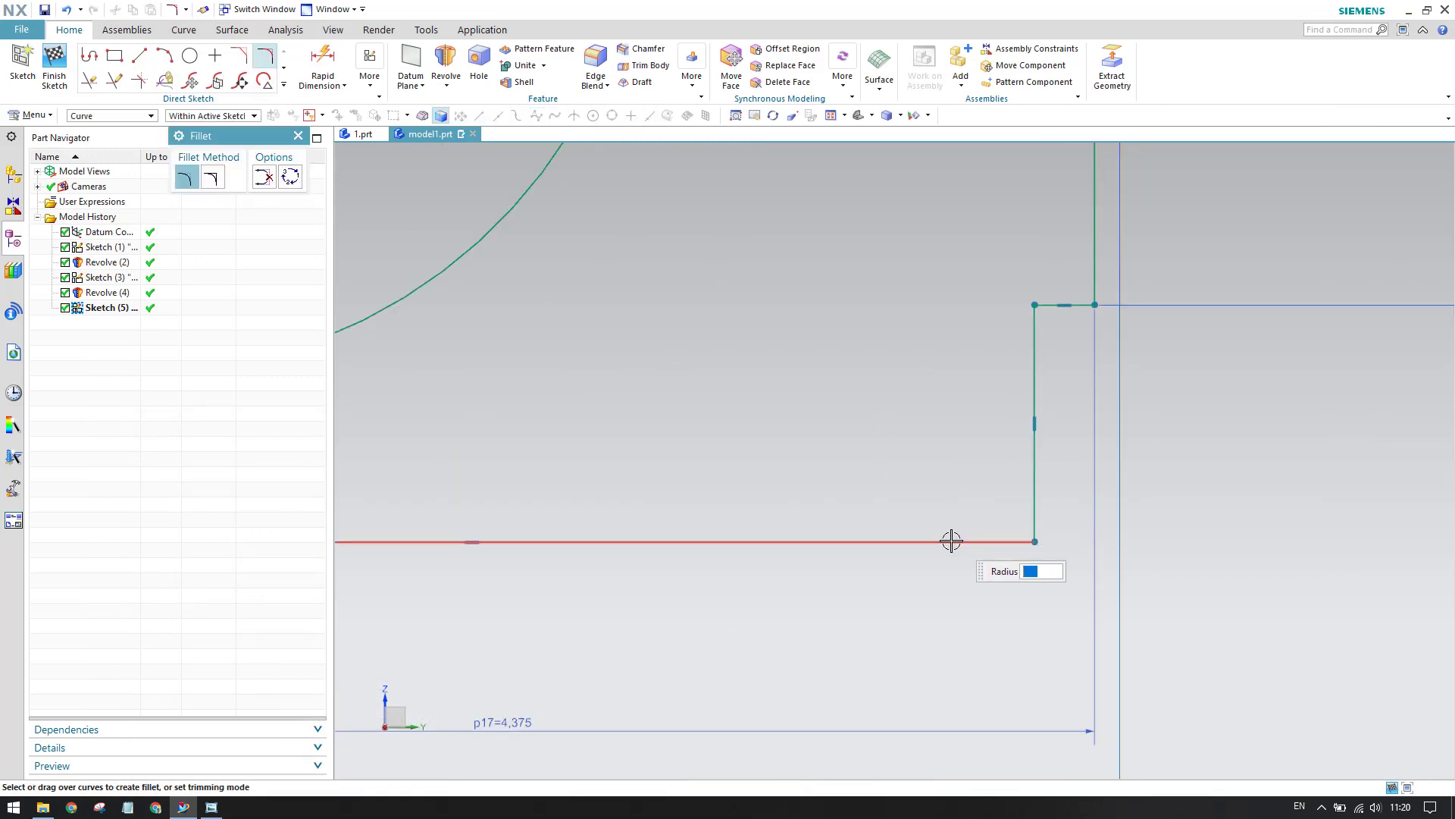
{"action": "left_click", "coordinate": [1033, 475]}
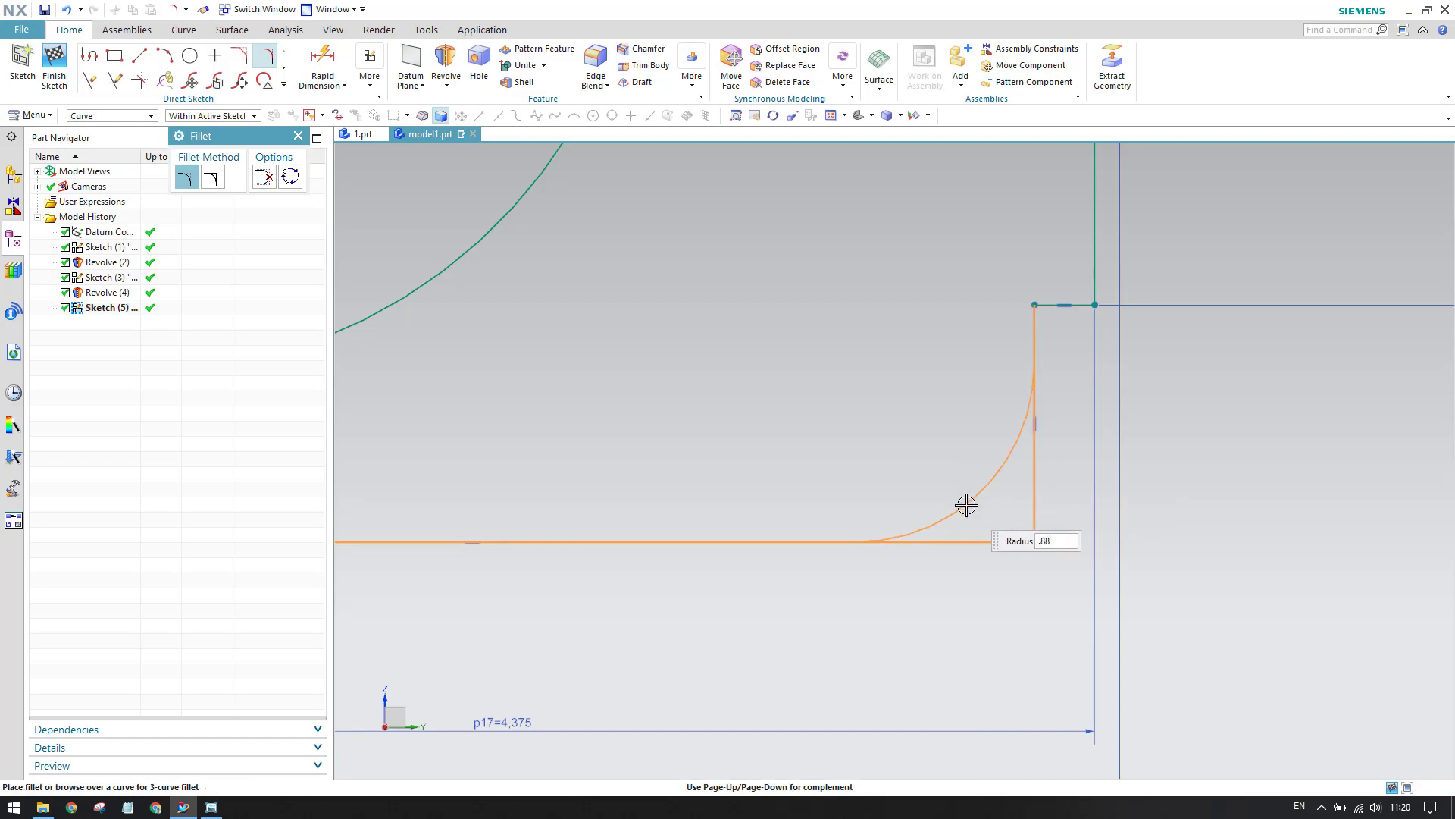
{"action": "type", "text": ".88"}
{"action": "left_click", "coordinate": [966, 504]}
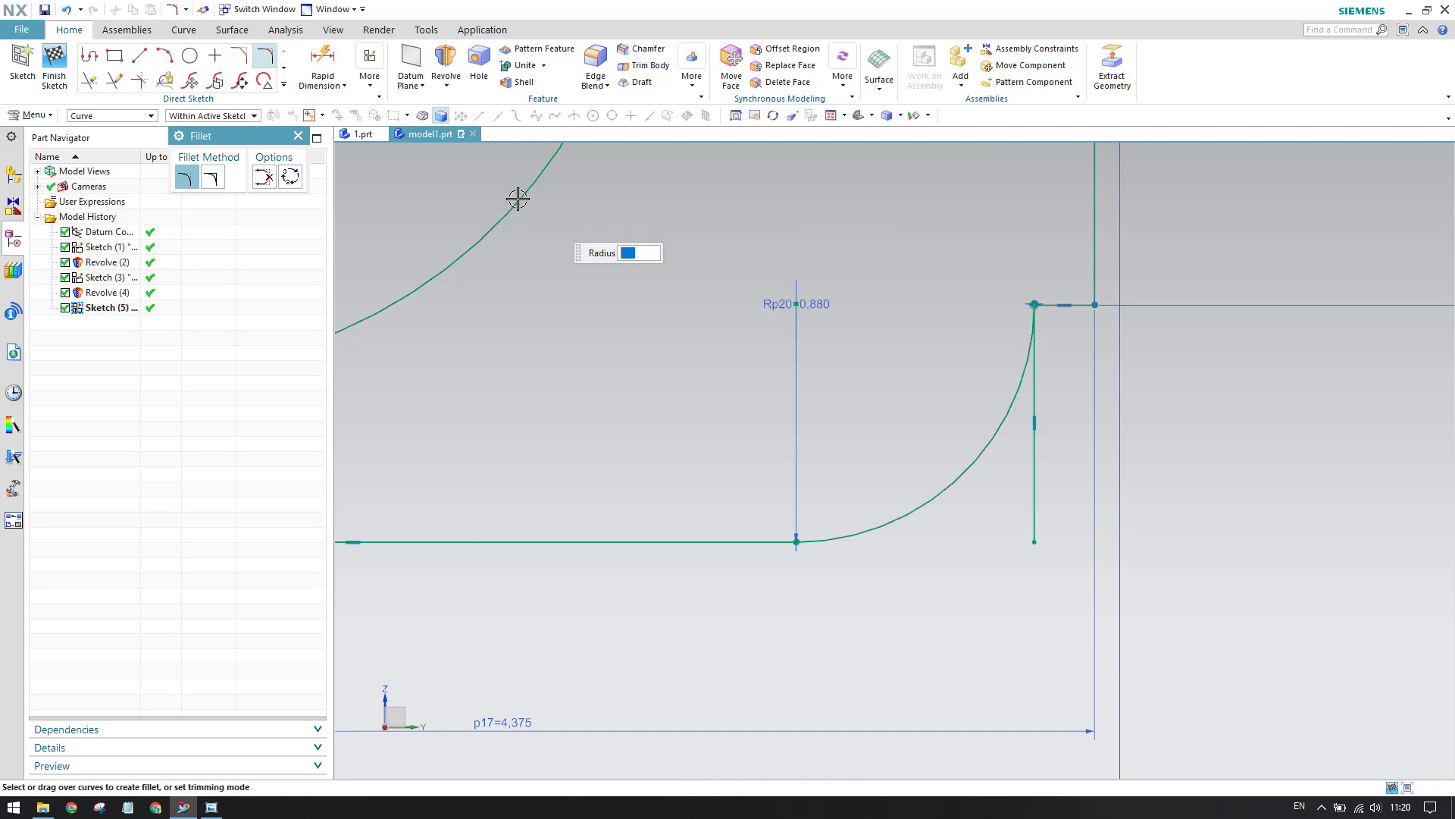
Delete the leftover short vertical line beside the 0.88 in fillet at the foot's inner end
{"action": "left_click", "coordinate": [298, 136]}
{"action": "scroll", "coordinate": [1061, 341], "scroll_direction": "down", "scroll_amount": 2}
{"action": "scroll", "coordinate": [942, 406], "scroll_direction": "up", "scroll_amount": 3}
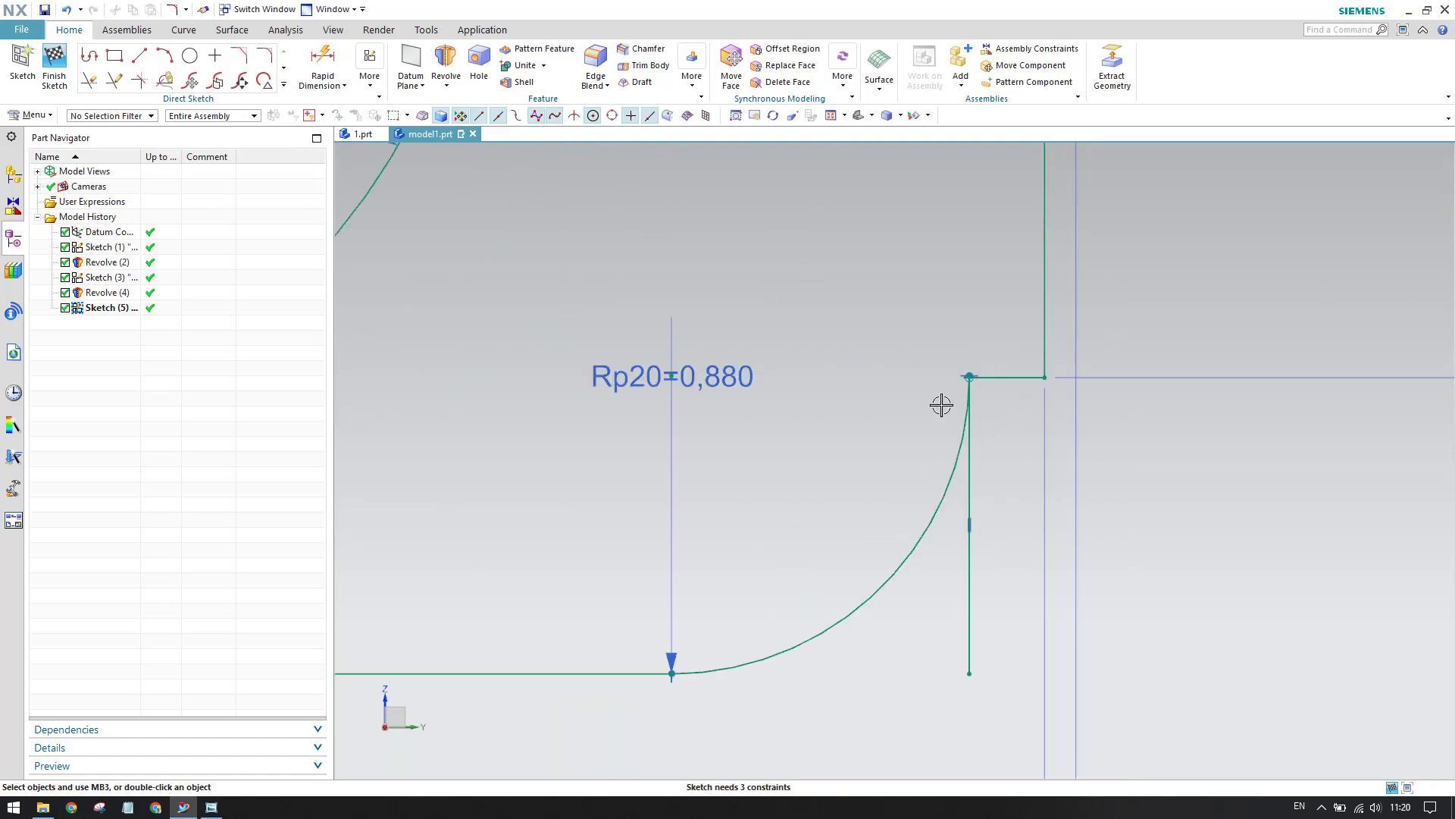
{"action": "scroll", "coordinate": [942, 405], "scroll_direction": "up", "scroll_amount": 3}
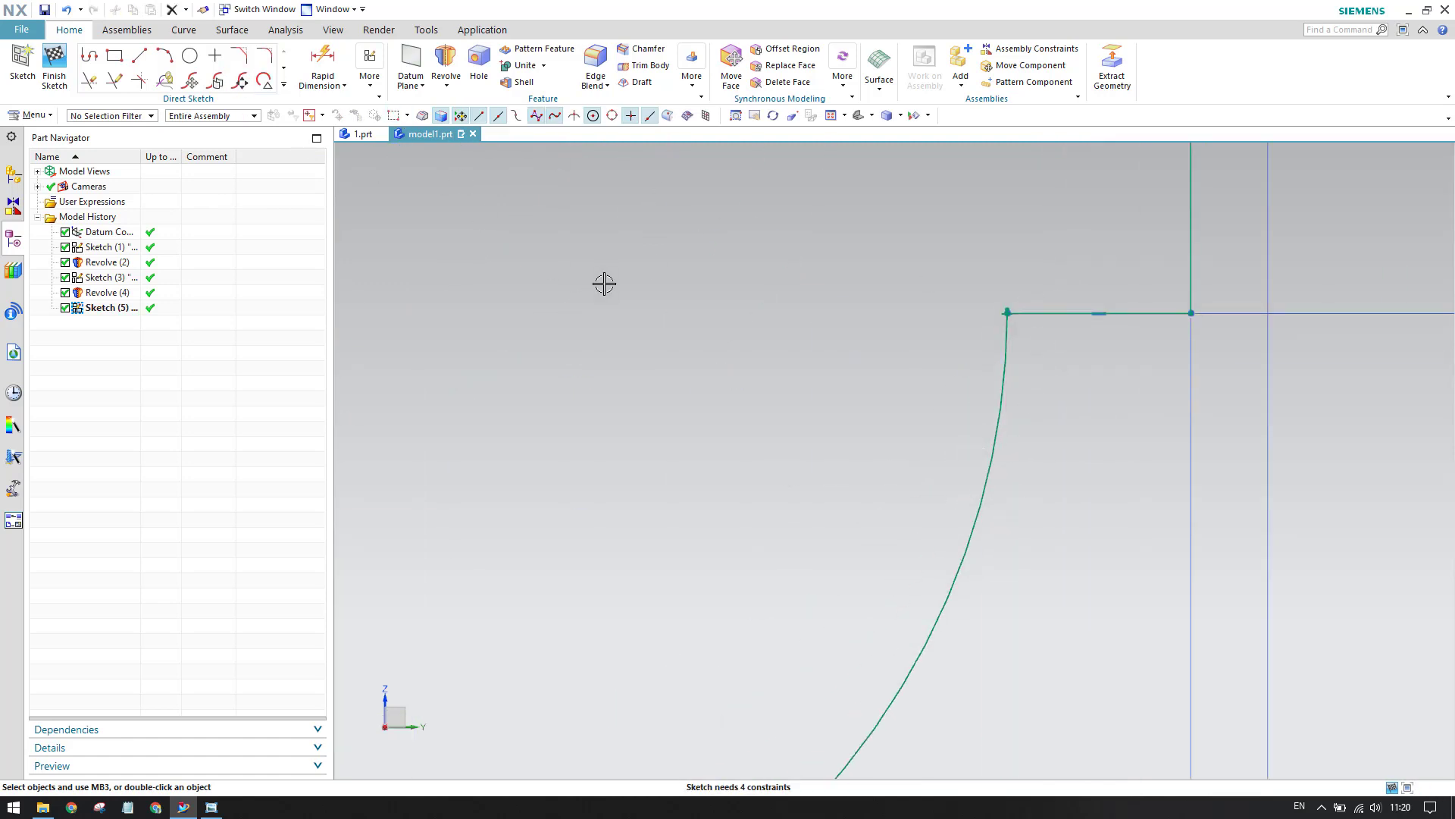
Fillet the corner between the 0.88 in arc and the short horizontal line with a 0.125 in radius
{"action": "left_click", "coordinate": [1005, 384]}
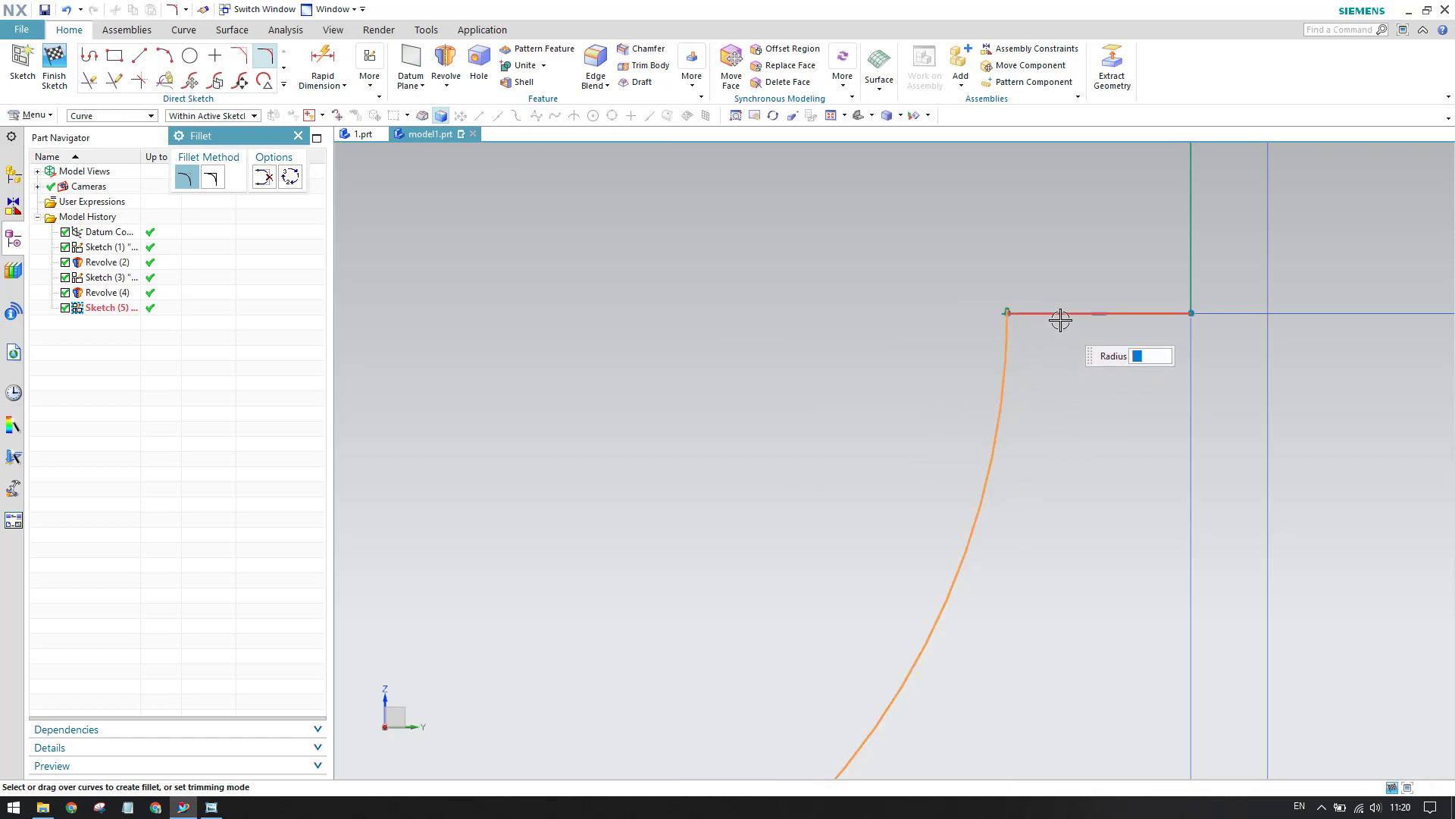
{"action": "left_click", "coordinate": [1060, 318]}
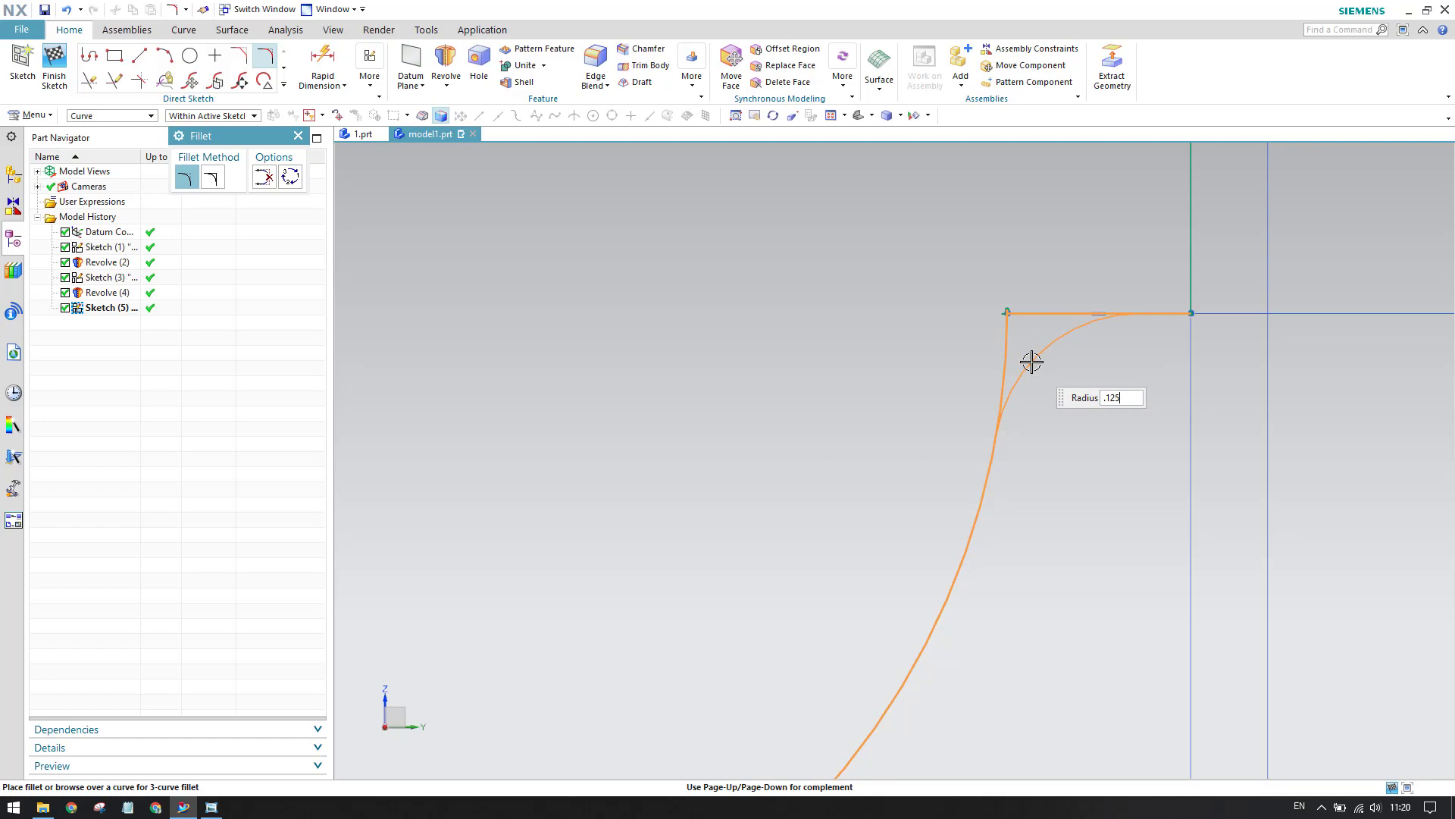
{"action": "key", "text": "Return"}
{"action": "left_click", "coordinate": [1031, 361]}
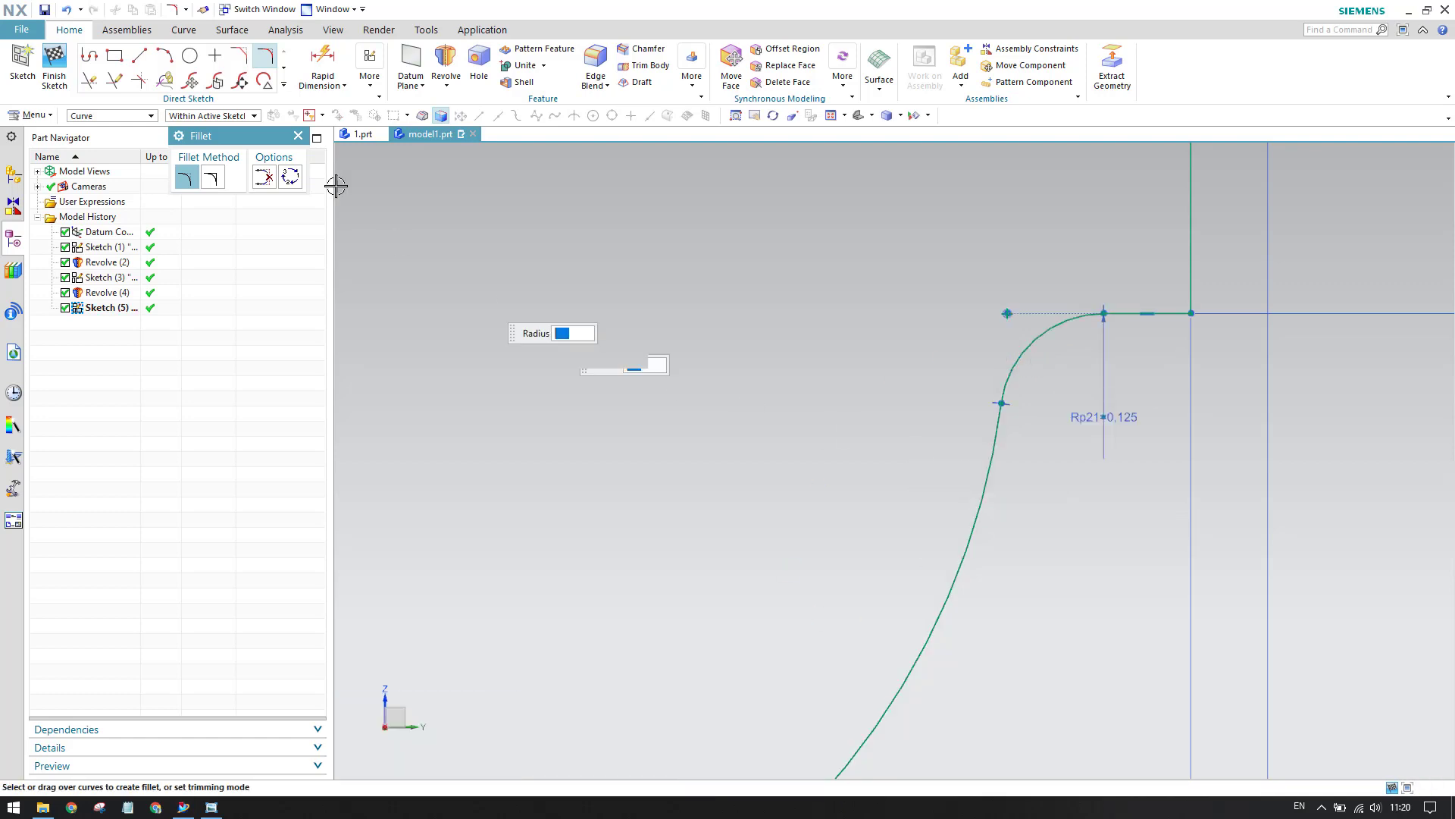
{"action": "left_click", "coordinate": [297, 136]}
Shift the foot's 0.88 in fillet arc away from the body's long vertical line, lengthening the short horizontal line
{"action": "scroll", "coordinate": [1030, 333], "scroll_direction": "down", "scroll_amount": 6}
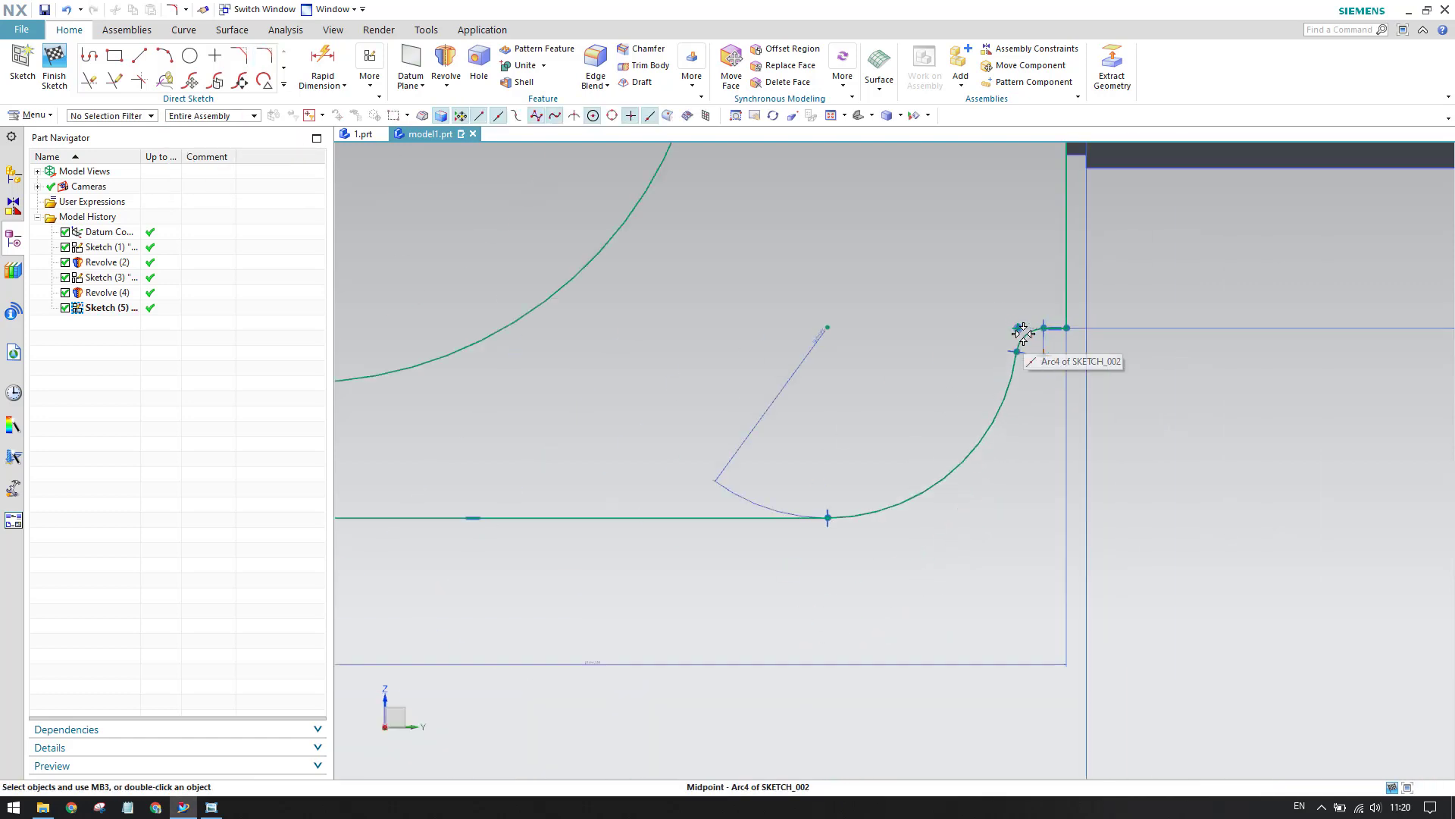
{"action": "middle_click_drag", "start_coordinate": [899, 367], "coordinate": [991, 455], "text": "shift"}
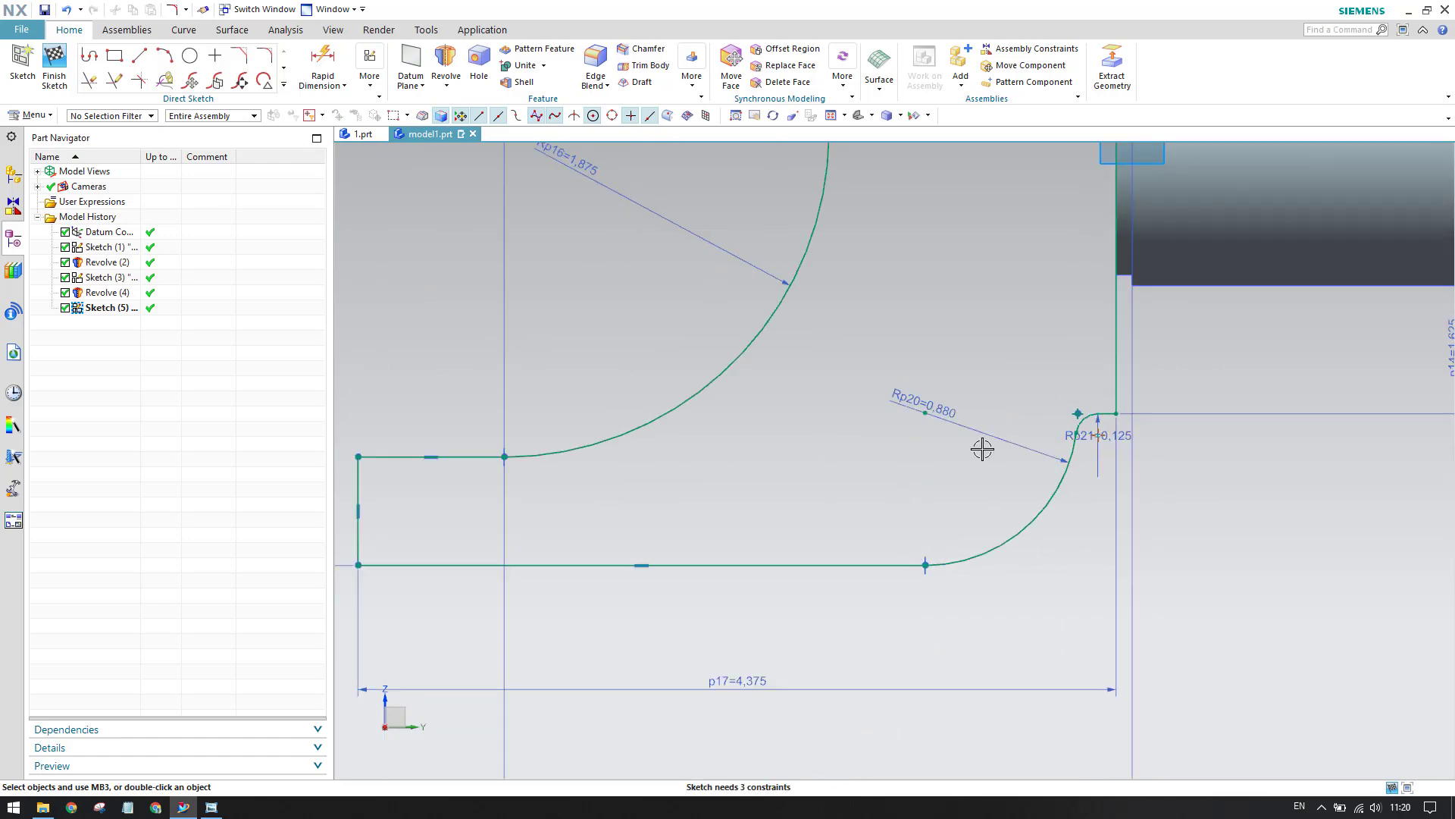
{"action": "scroll", "coordinate": [982, 449], "scroll_direction": "down", "scroll_amount": 3}
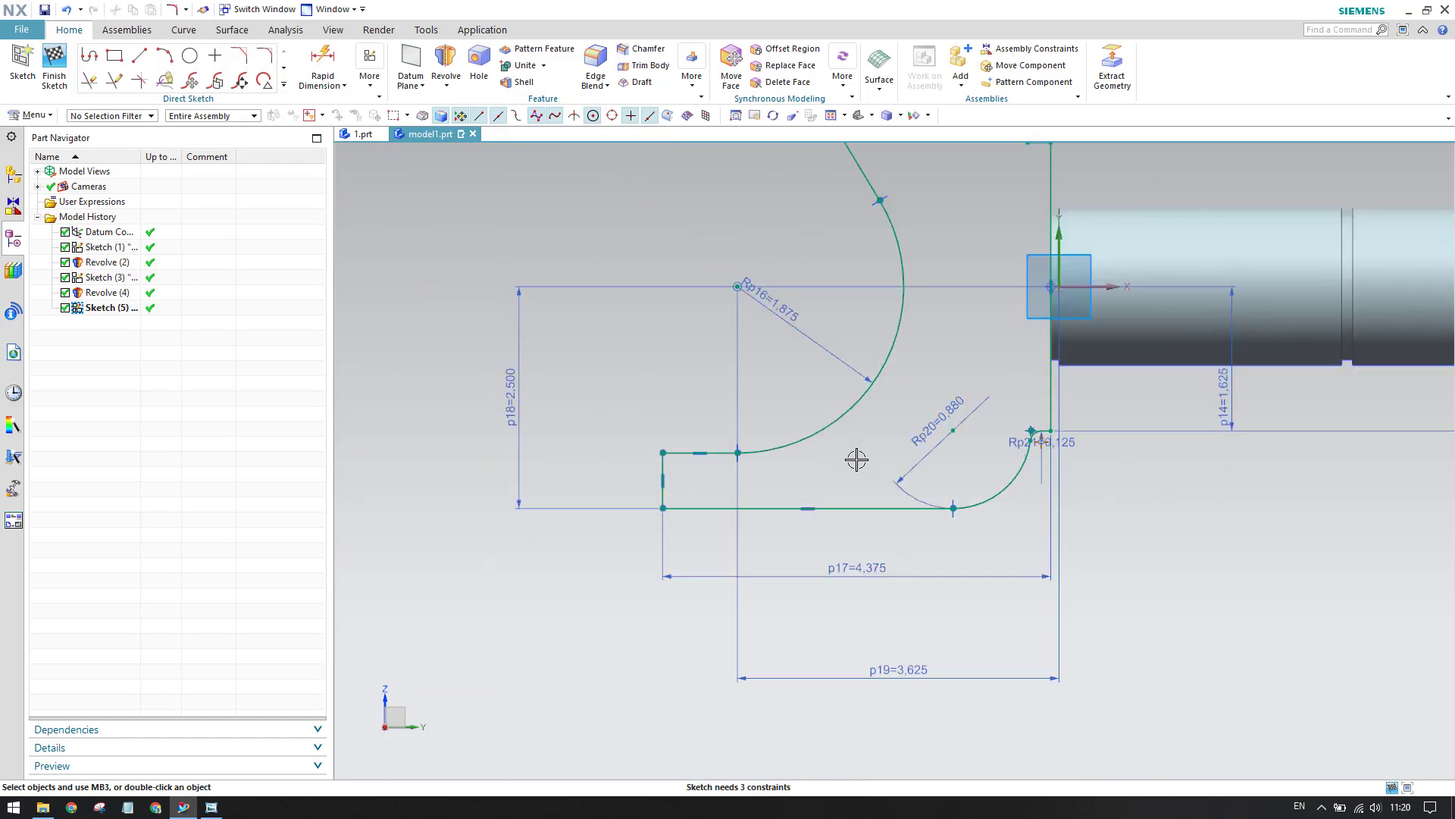
{"action": "middle_click_drag", "start_coordinate": [854, 456], "coordinate": [874, 488], "text": "shift"}
{"action": "scroll", "coordinate": [874, 489], "scroll_direction": "down", "scroll_amount": 2}
{"action": "scroll", "coordinate": [833, 339], "scroll_direction": "up", "scroll_amount": 2}
{"action": "middle_click_drag", "start_coordinate": [828, 384], "coordinate": [803, 511], "text": "shift"}
{"action": "scroll", "coordinate": [799, 474], "scroll_direction": "down", "scroll_amount": 2}
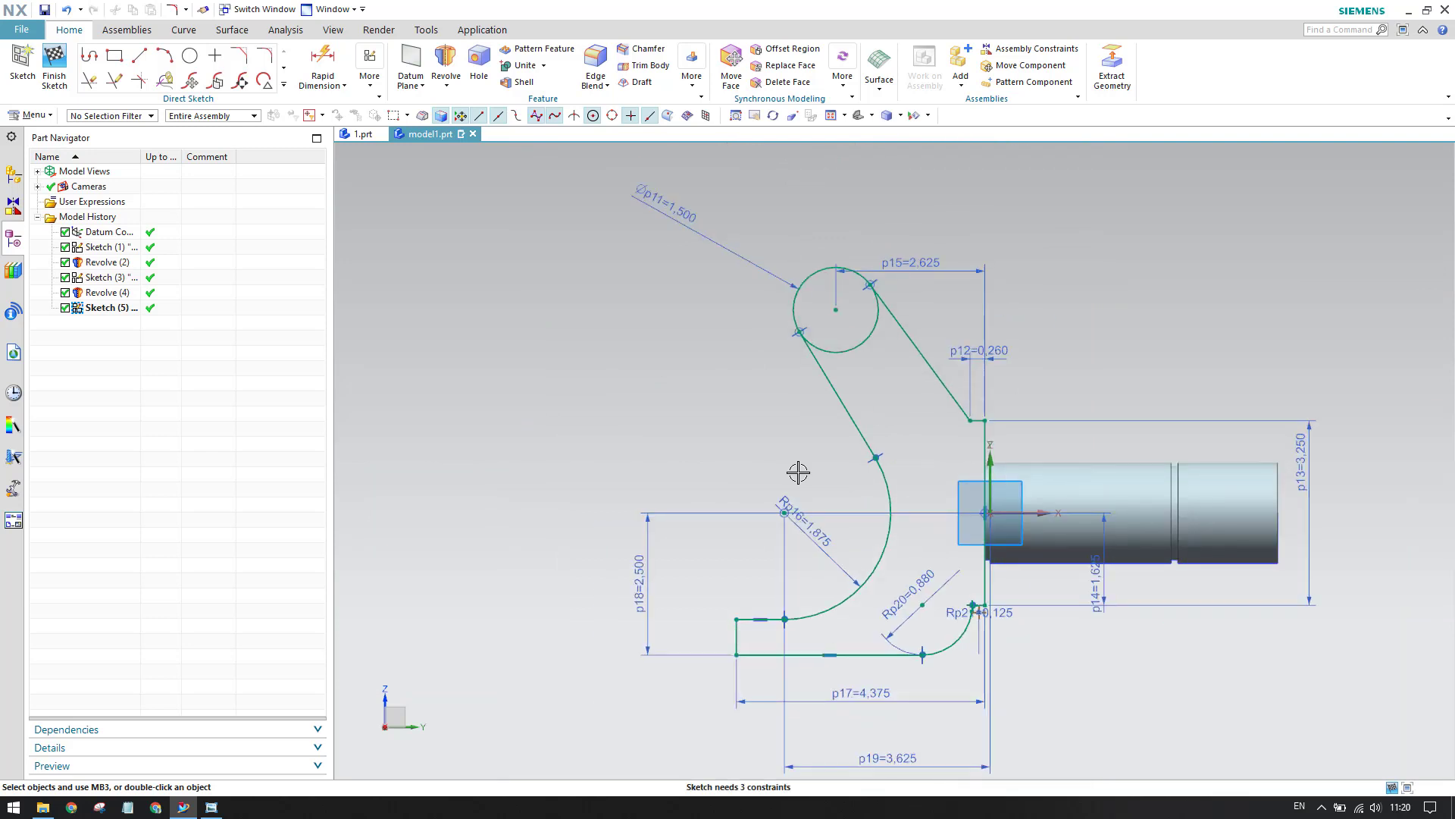
{"action": "scroll", "coordinate": [808, 750], "scroll_direction": "up", "scroll_amount": 3}
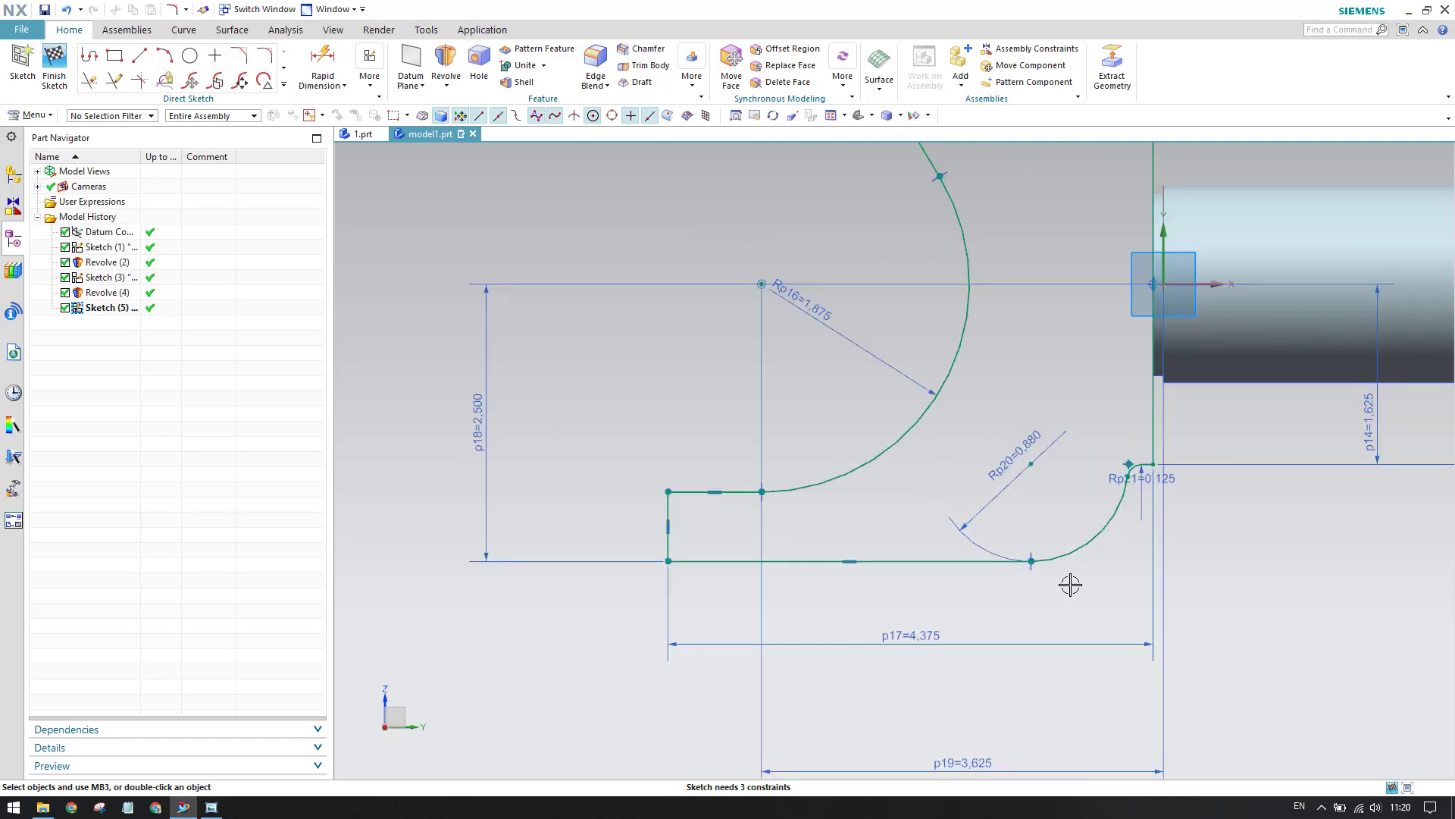
{"action": "left_click_drag", "start_coordinate": [1022, 562], "coordinate": [992, 562]}
Inspect the area around the small fillet and delete the short horizontal line joining it to the long vertical line
{"action": "scroll", "coordinate": [1148, 531], "scroll_direction": "up", "scroll_amount": 3}
{"action": "scroll", "coordinate": [871, 578], "scroll_direction": "down", "scroll_amount": 2}
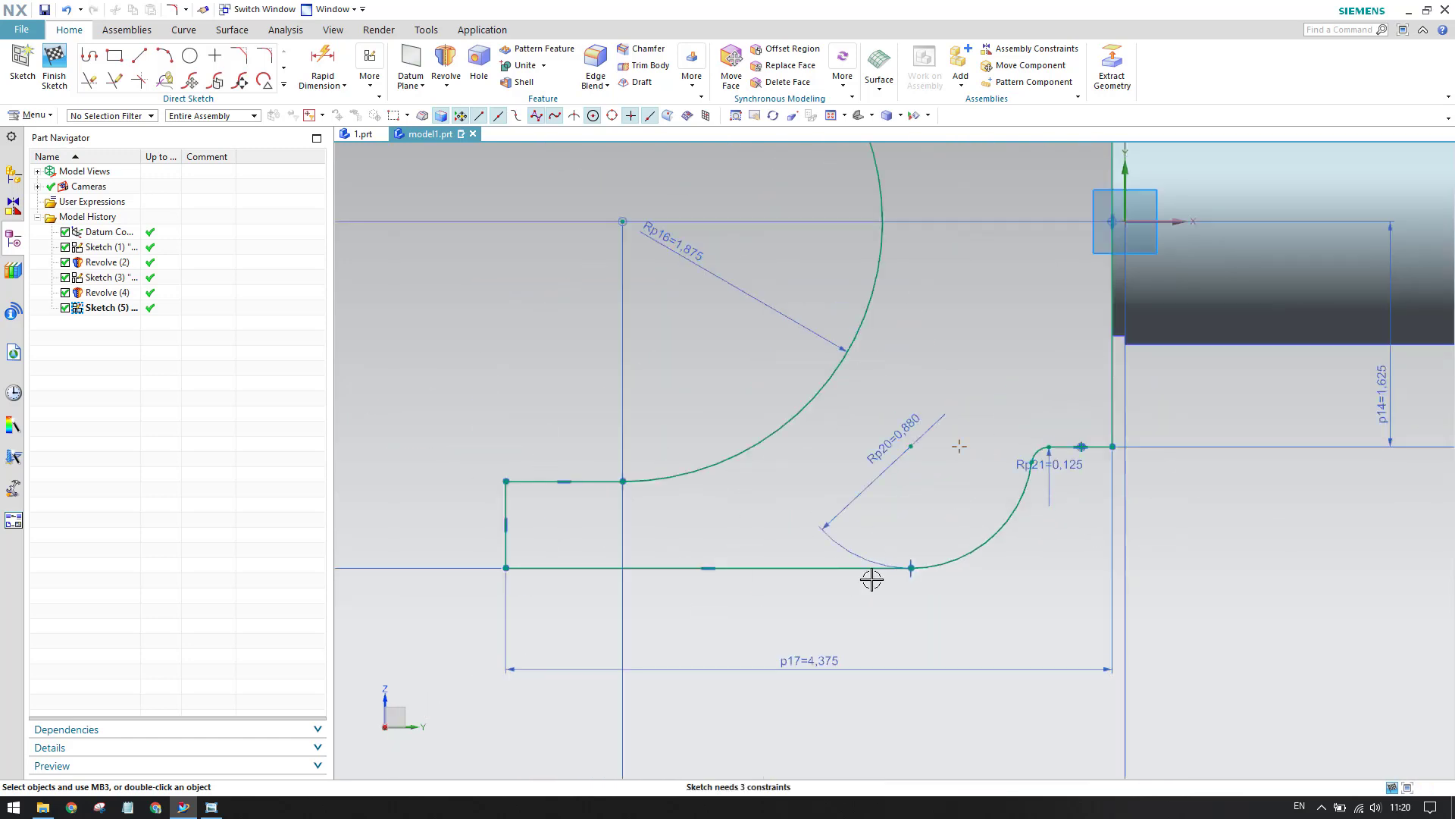
{"action": "scroll", "coordinate": [1104, 442], "scroll_direction": "up", "scroll_amount": 4}
{"action": "scroll", "coordinate": [1060, 446], "scroll_direction": "up", "scroll_amount": 2}
{"action": "scroll", "coordinate": [1058, 454], "scroll_direction": "up", "scroll_amount": 4}
{"action": "scroll", "coordinate": [1054, 461], "scroll_direction": "down", "scroll_amount": 2}
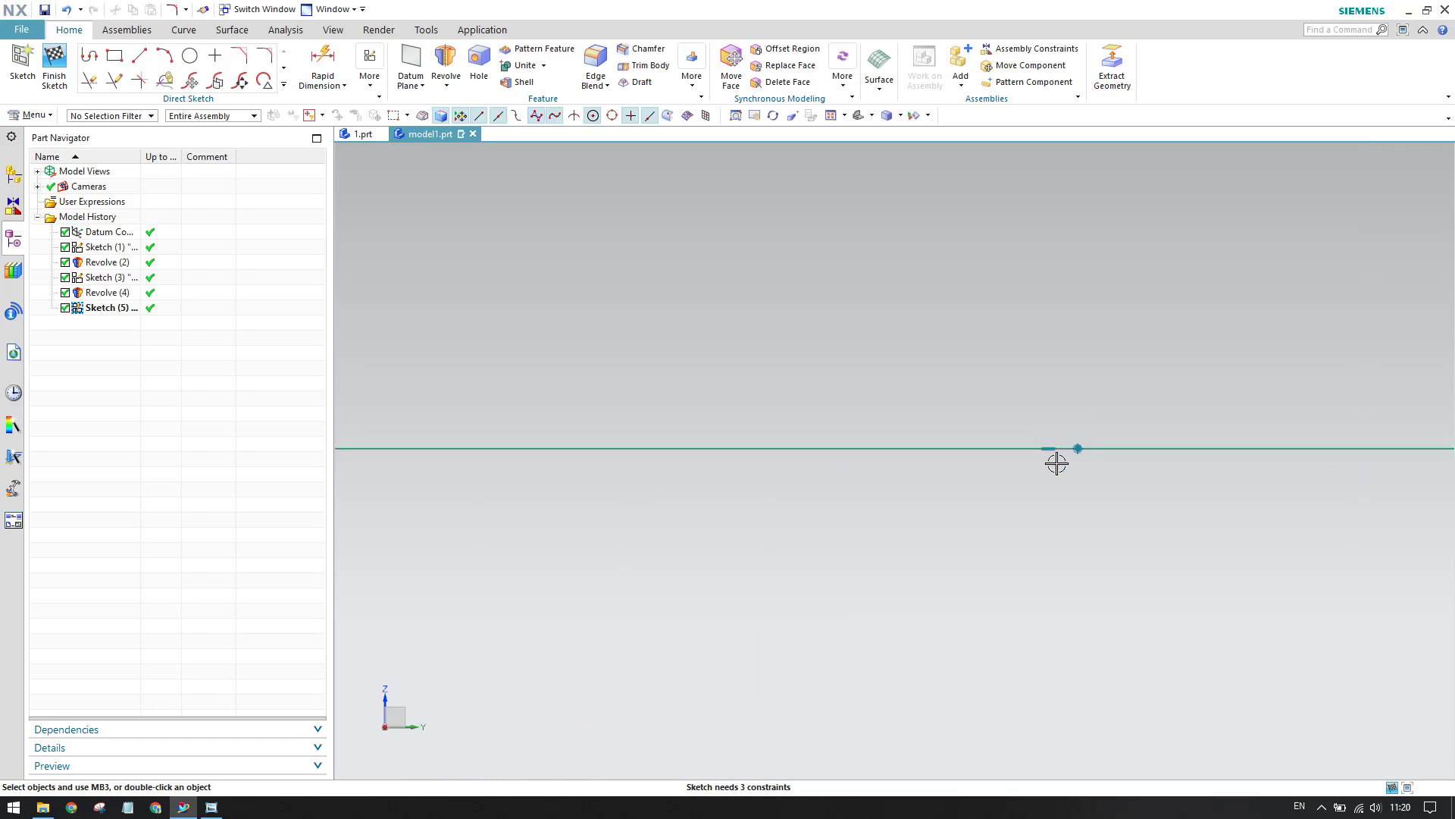
{"action": "scroll", "coordinate": [1095, 447], "scroll_direction": "down", "scroll_amount": 5}
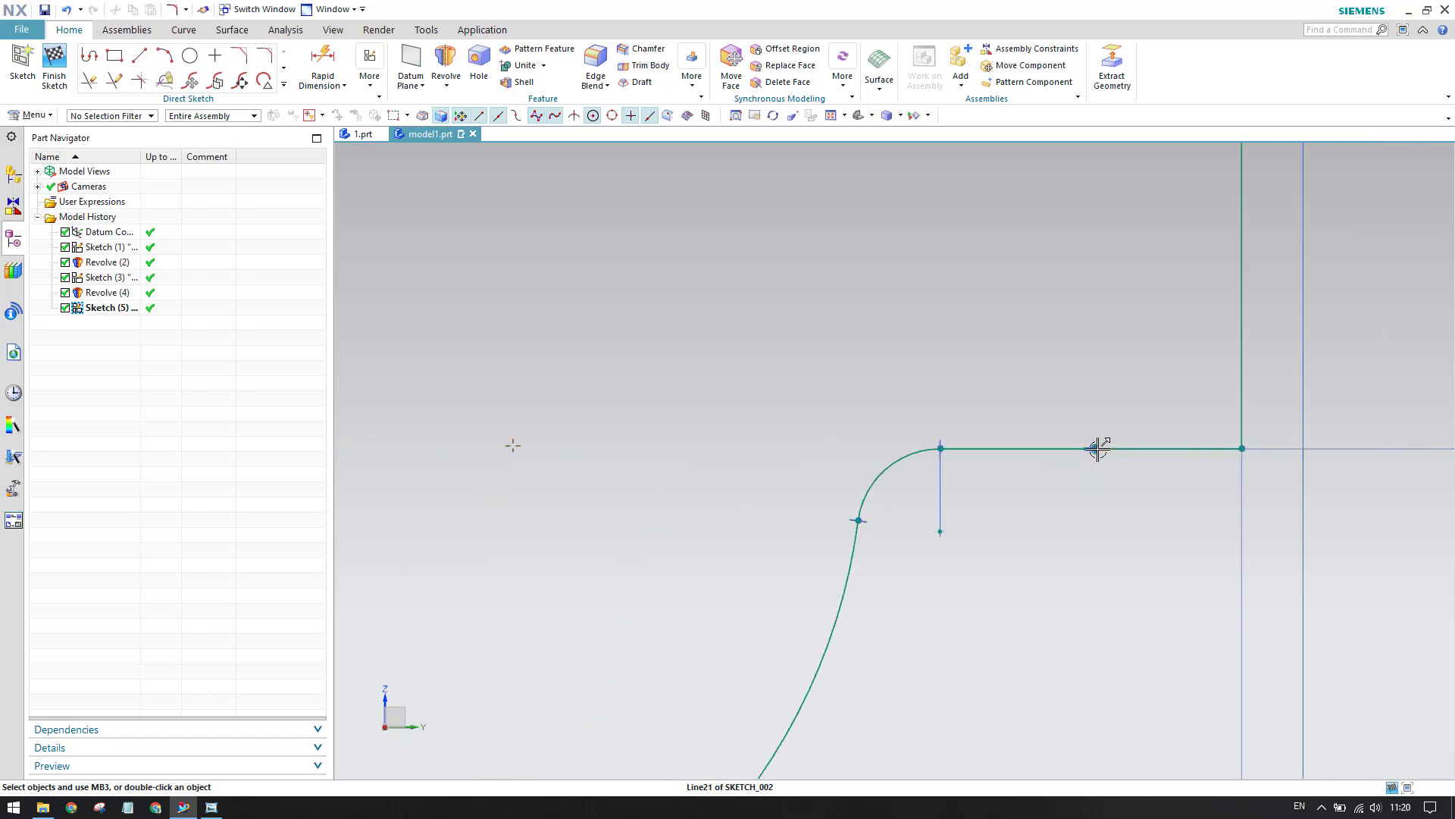
{"action": "scroll", "coordinate": [1090, 452], "scroll_direction": "down", "scroll_amount": 1}
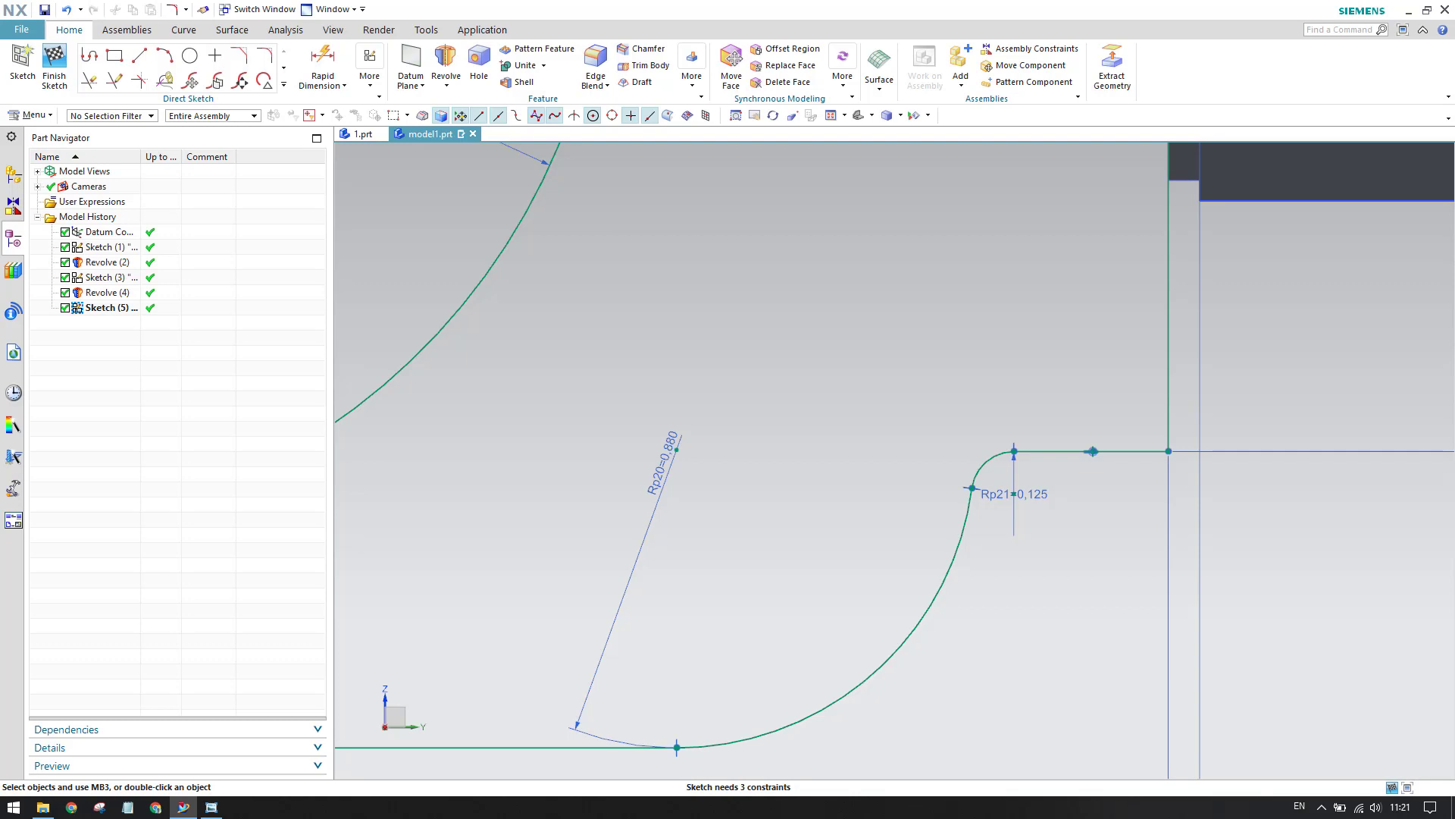
{"action": "scroll", "coordinate": [1000, 493], "scroll_direction": "down", "scroll_amount": 3}
{"action": "scroll", "coordinate": [989, 485], "scroll_direction": "up", "scroll_amount": 5}
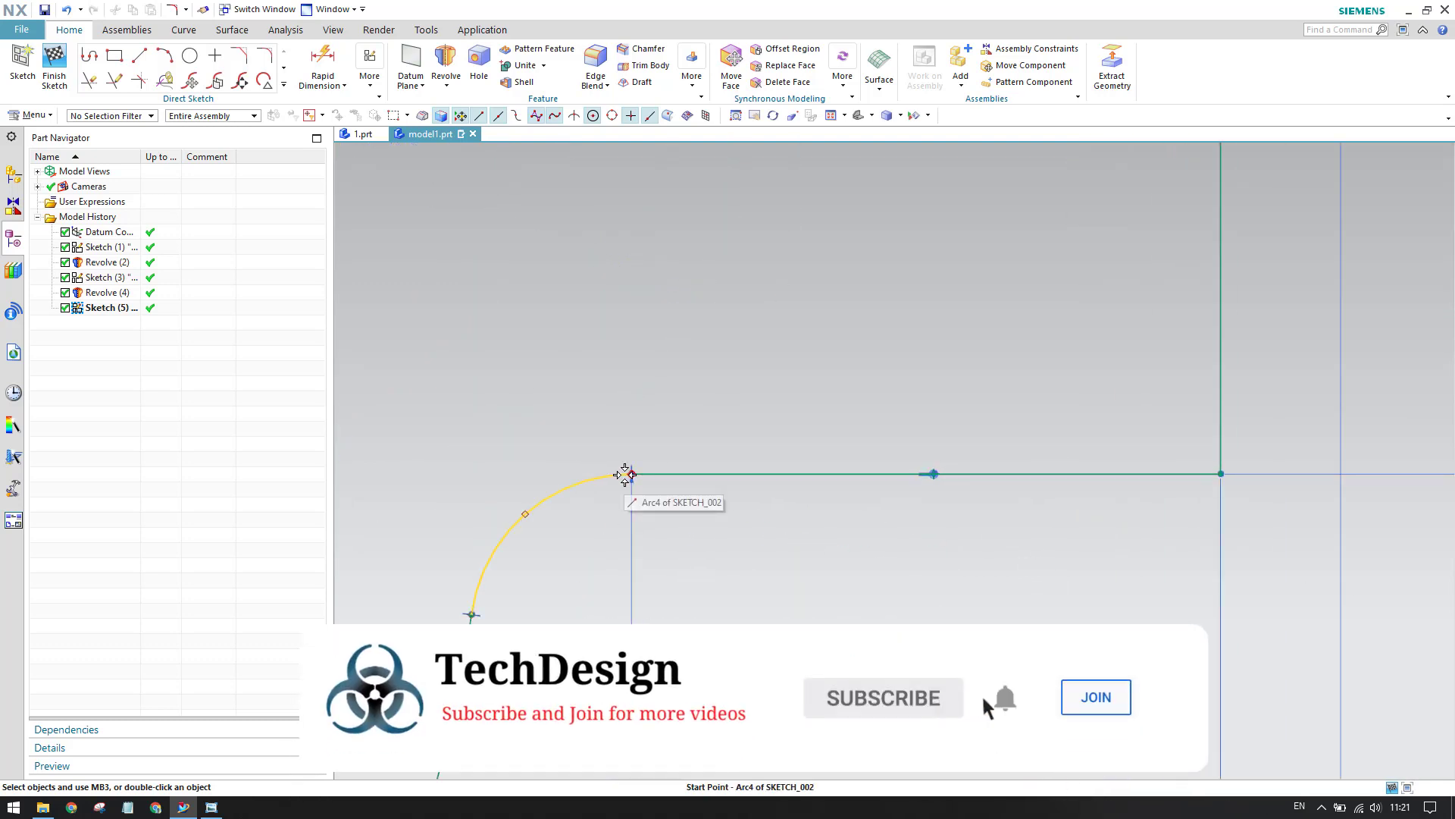
{"action": "left_click", "coordinate": [1192, 474]}
{"action": "key", "text": "Delete"}
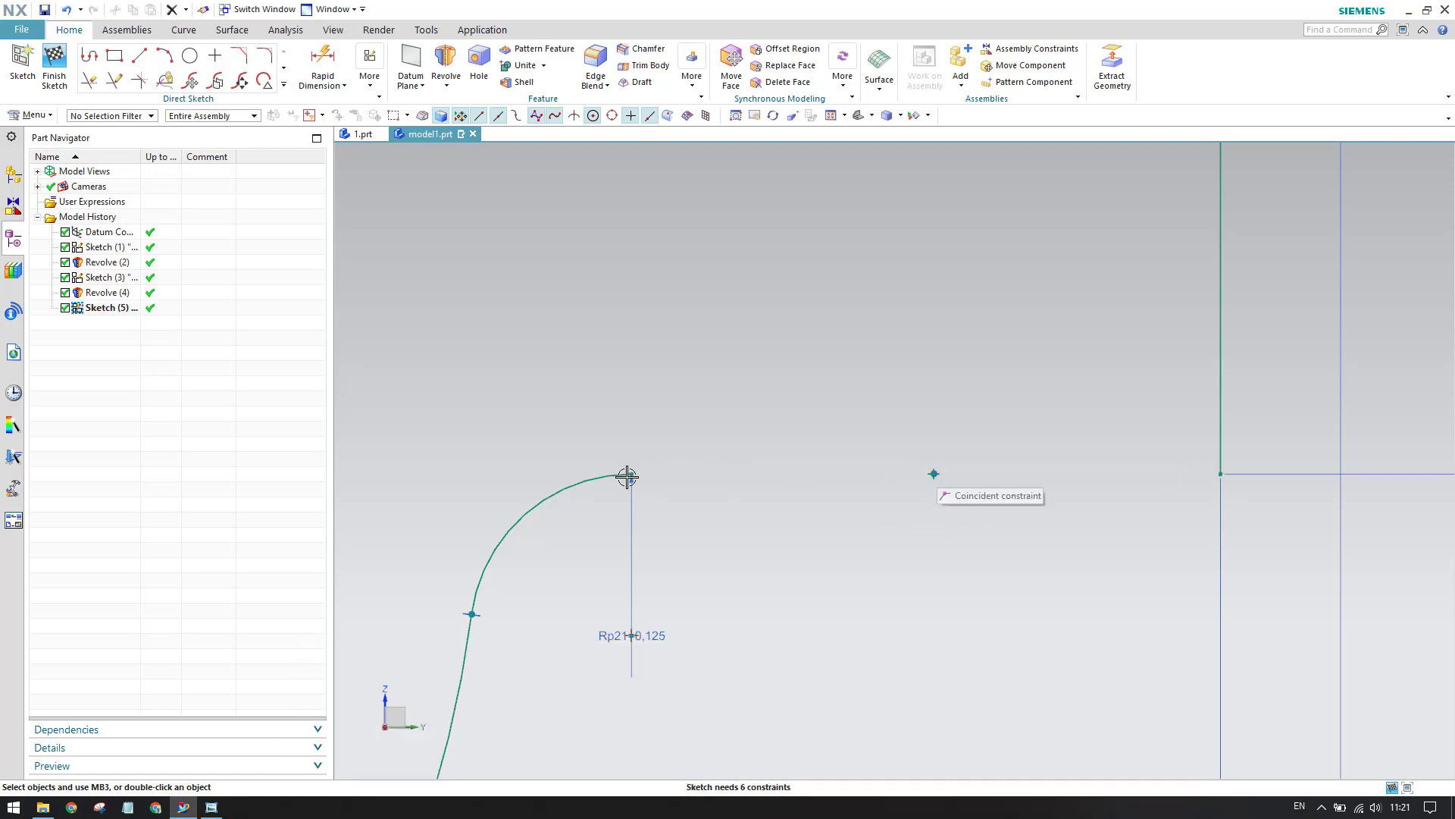
Try to constrain the 0.125 in fillet's free endpoint onto the long vertical line with Point on Curve
{"action": "key", "text": "c"}
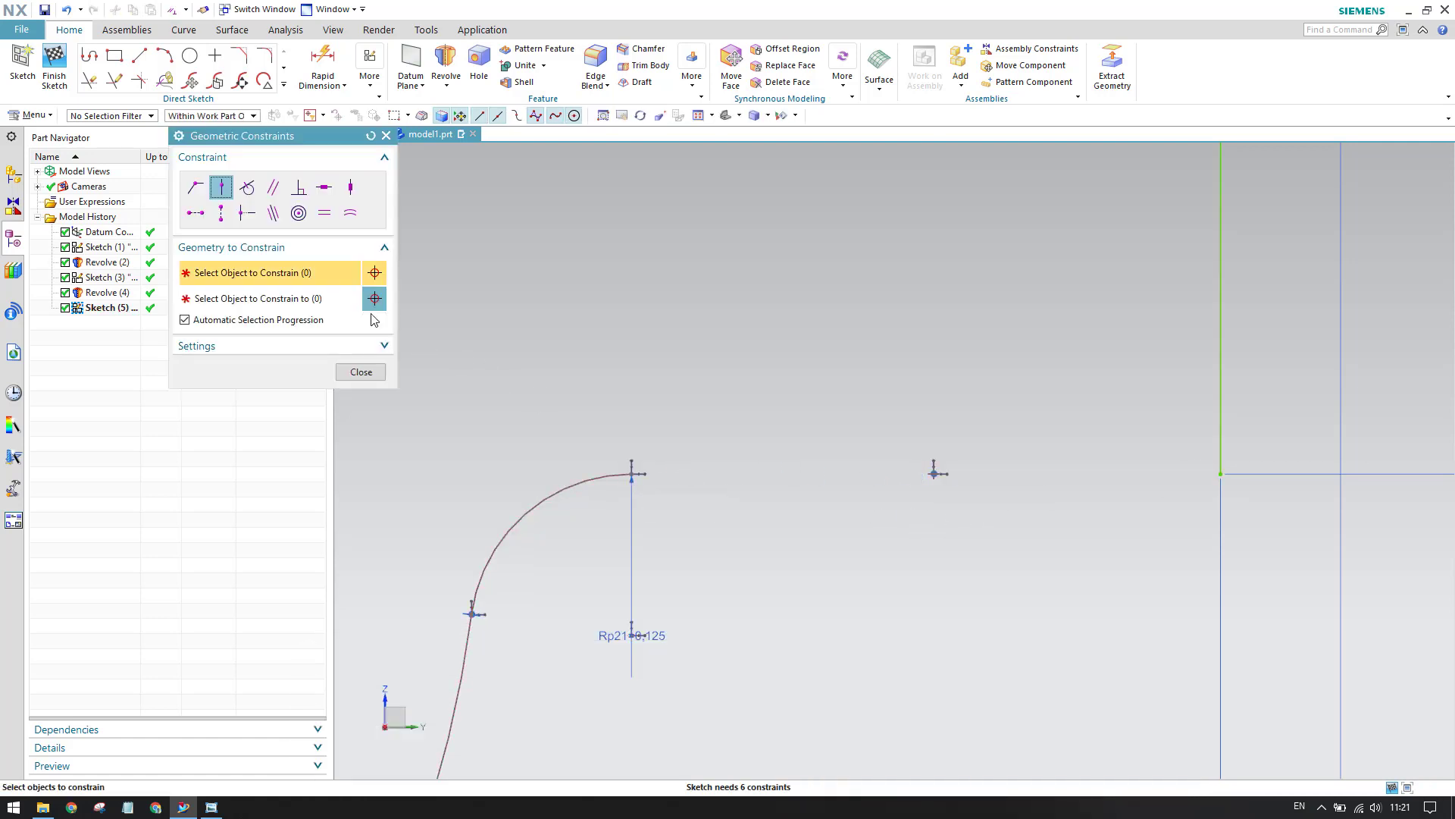
{"action": "left_click", "coordinate": [220, 190]}
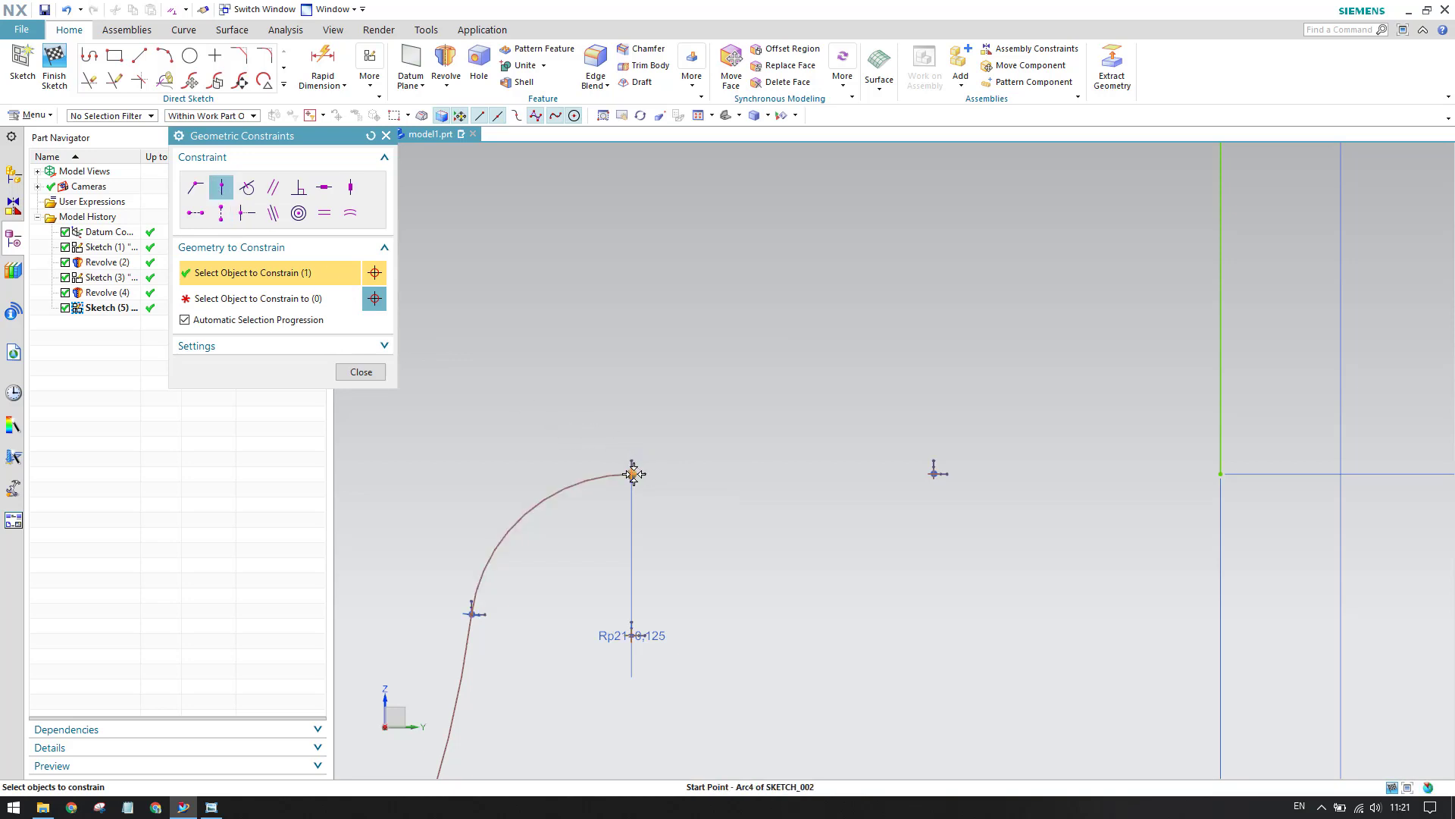
{"action": "left_click", "coordinate": [639, 474]}
{"action": "left_click", "coordinate": [1221, 472]}
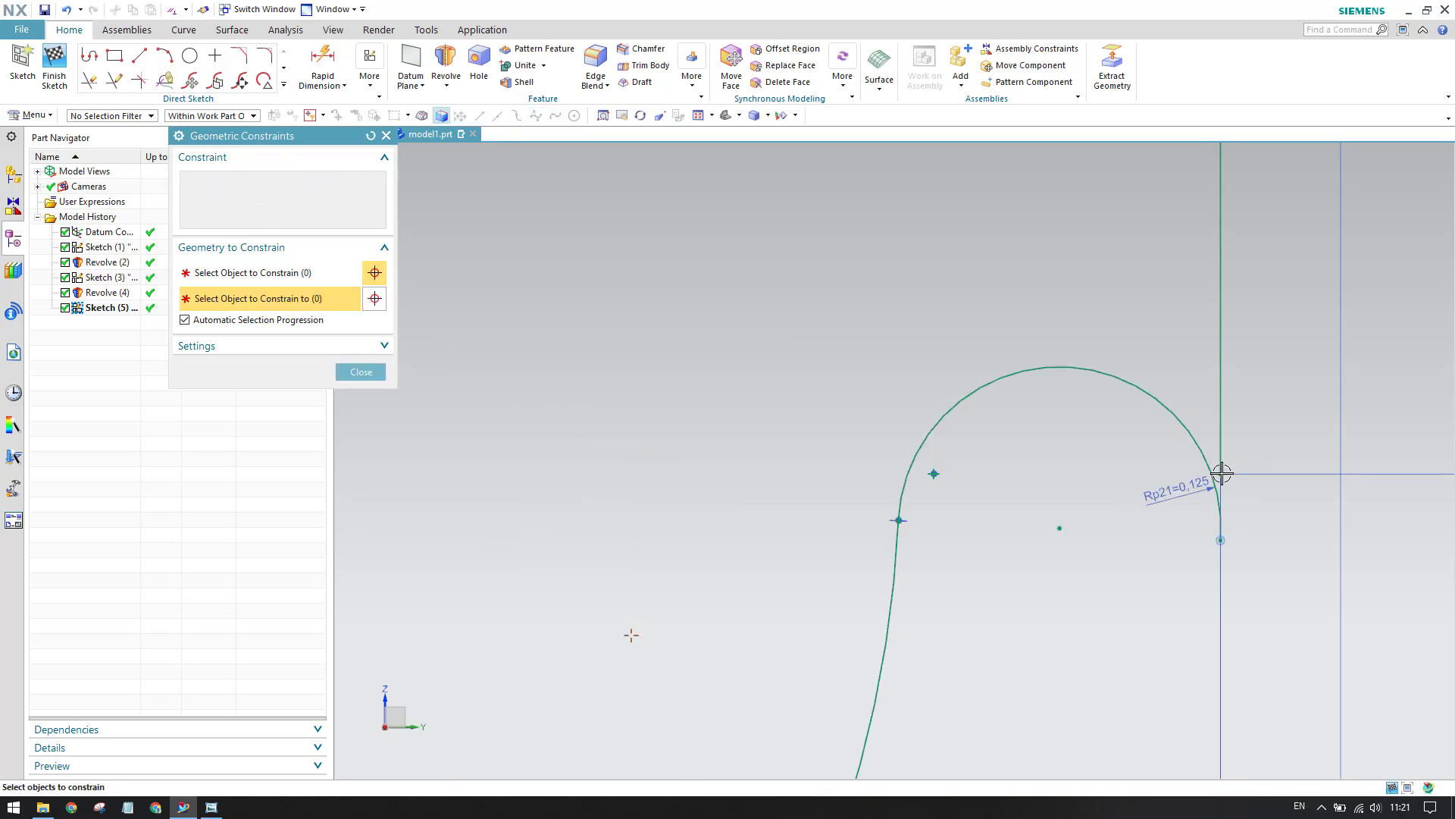
{"action": "key", "text": "ctrl+z"}
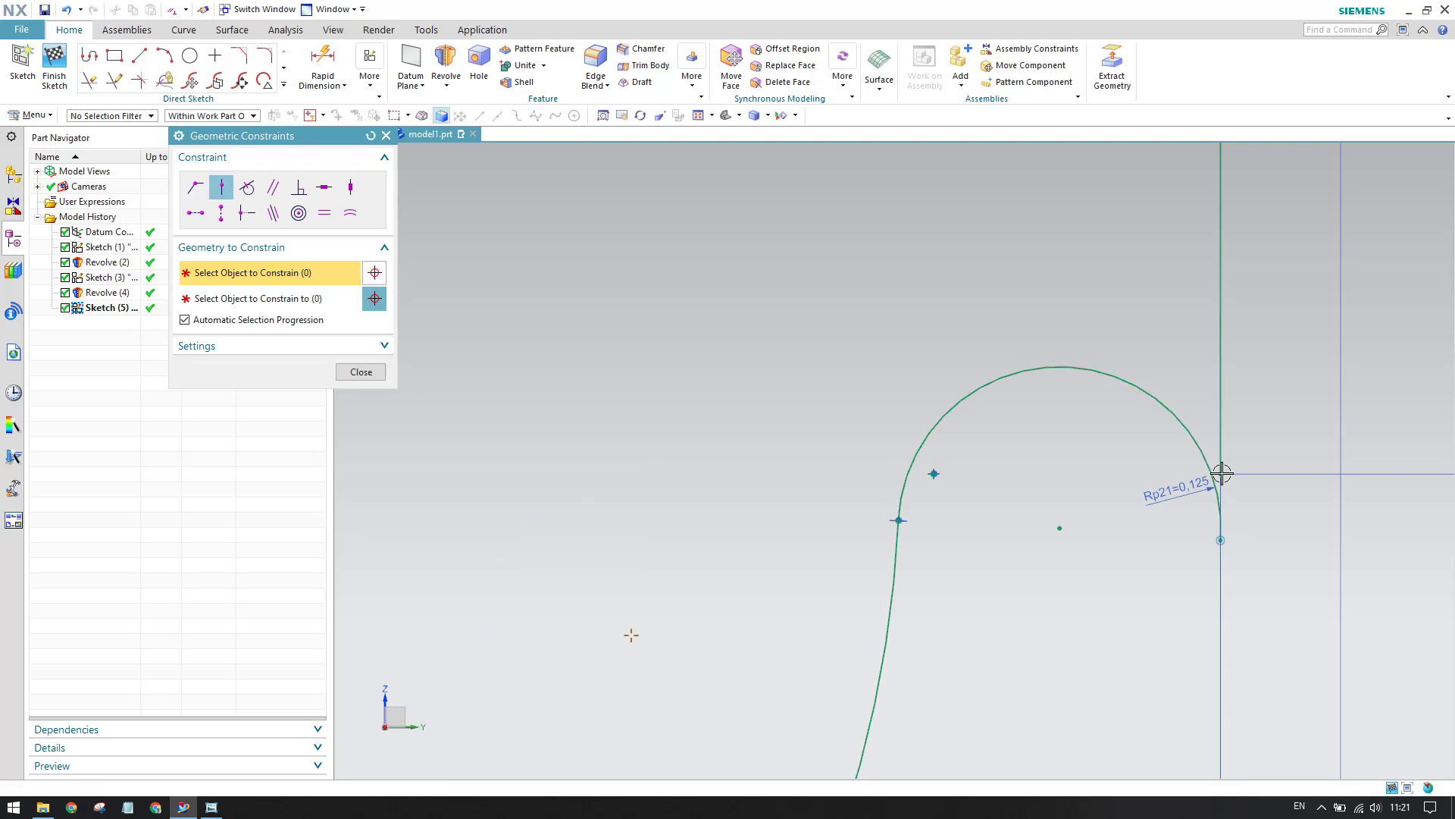
Make the 0.125 in fillet's free endpoint coincident with the lower endpoint of the body's long vertical line
{"action": "key", "text": "c"}
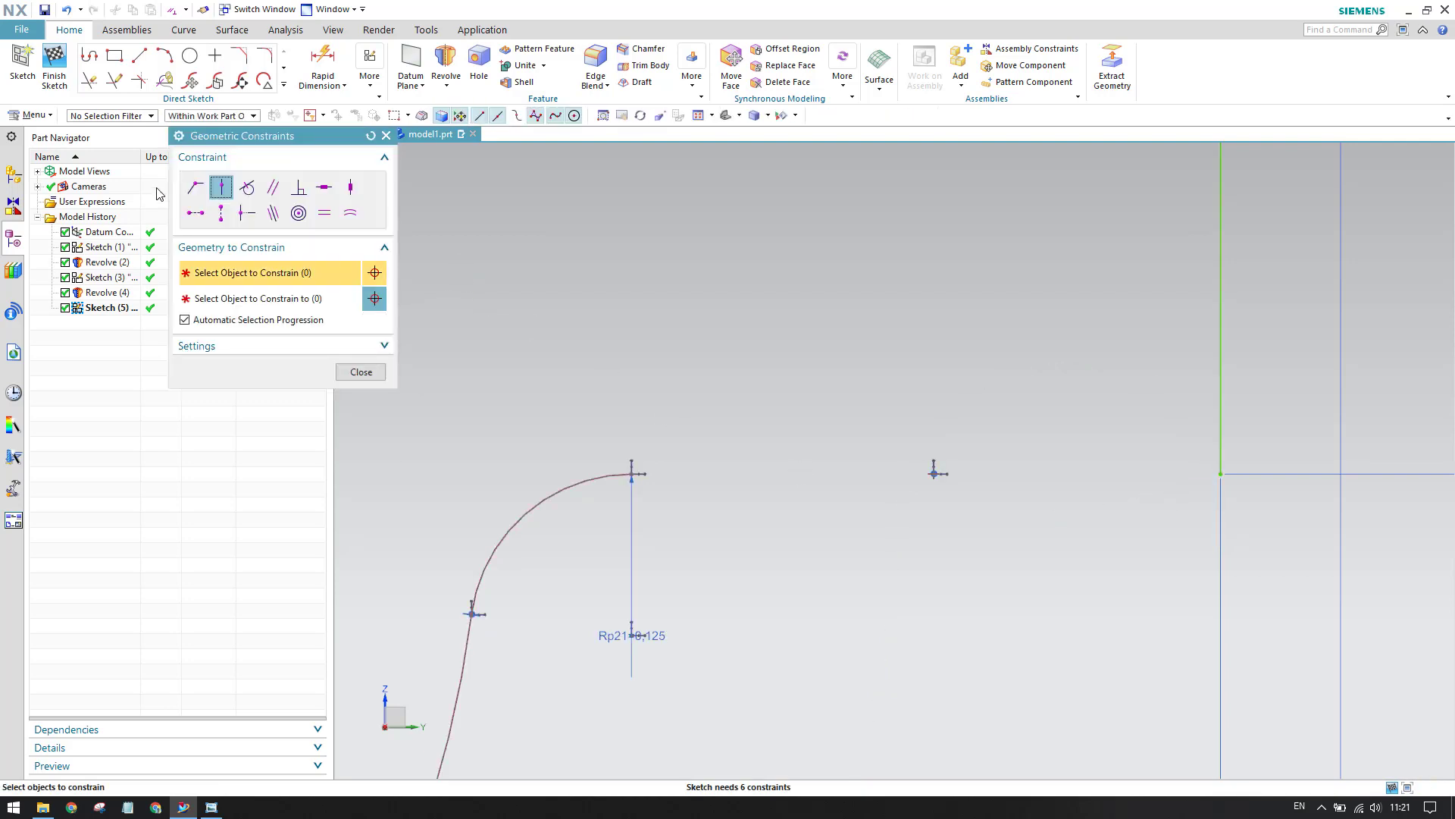
{"action": "left_click", "coordinate": [195, 187]}
{"action": "left_click", "coordinate": [632, 473]}
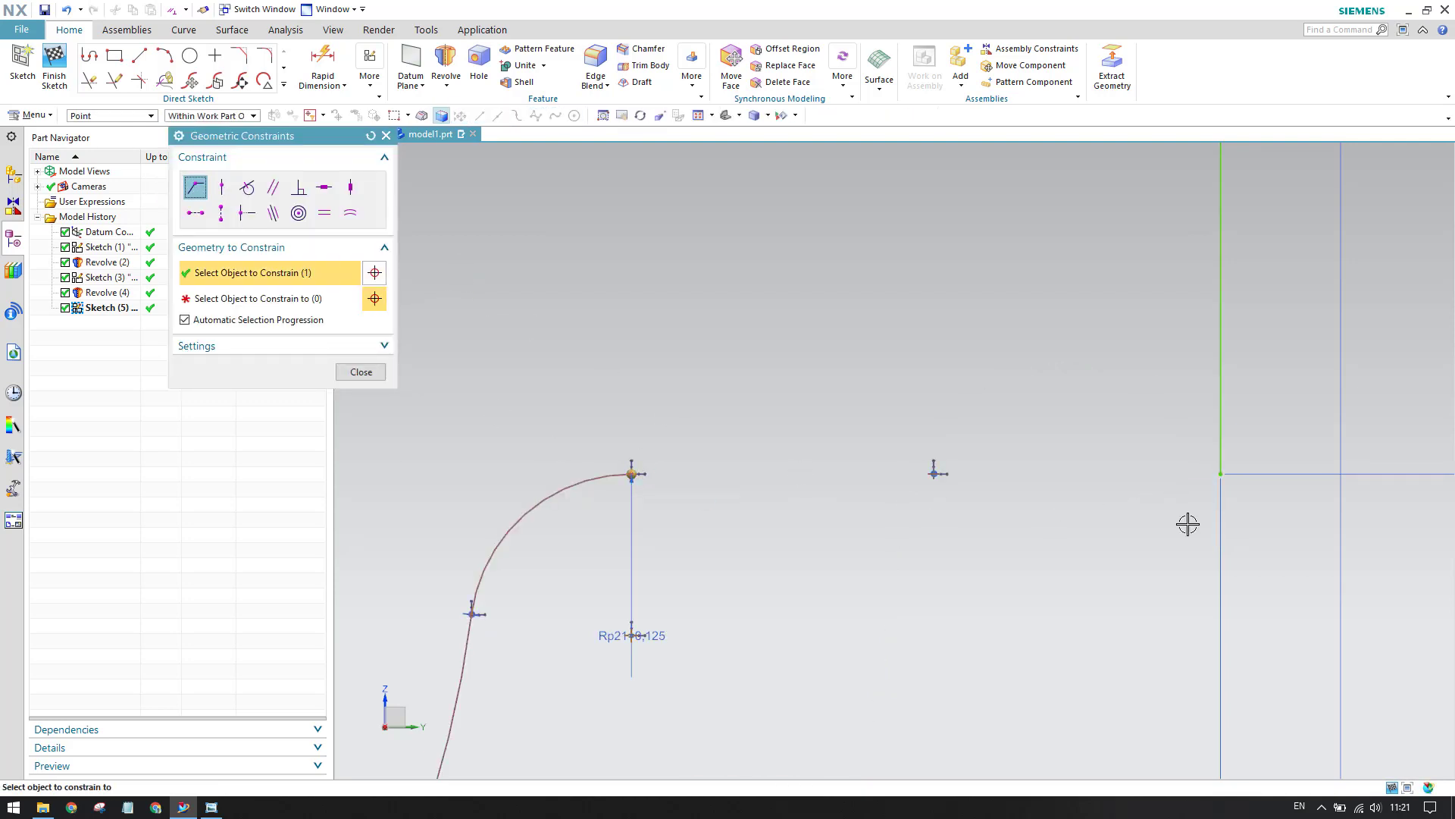
{"action": "left_click", "coordinate": [1221, 465]}
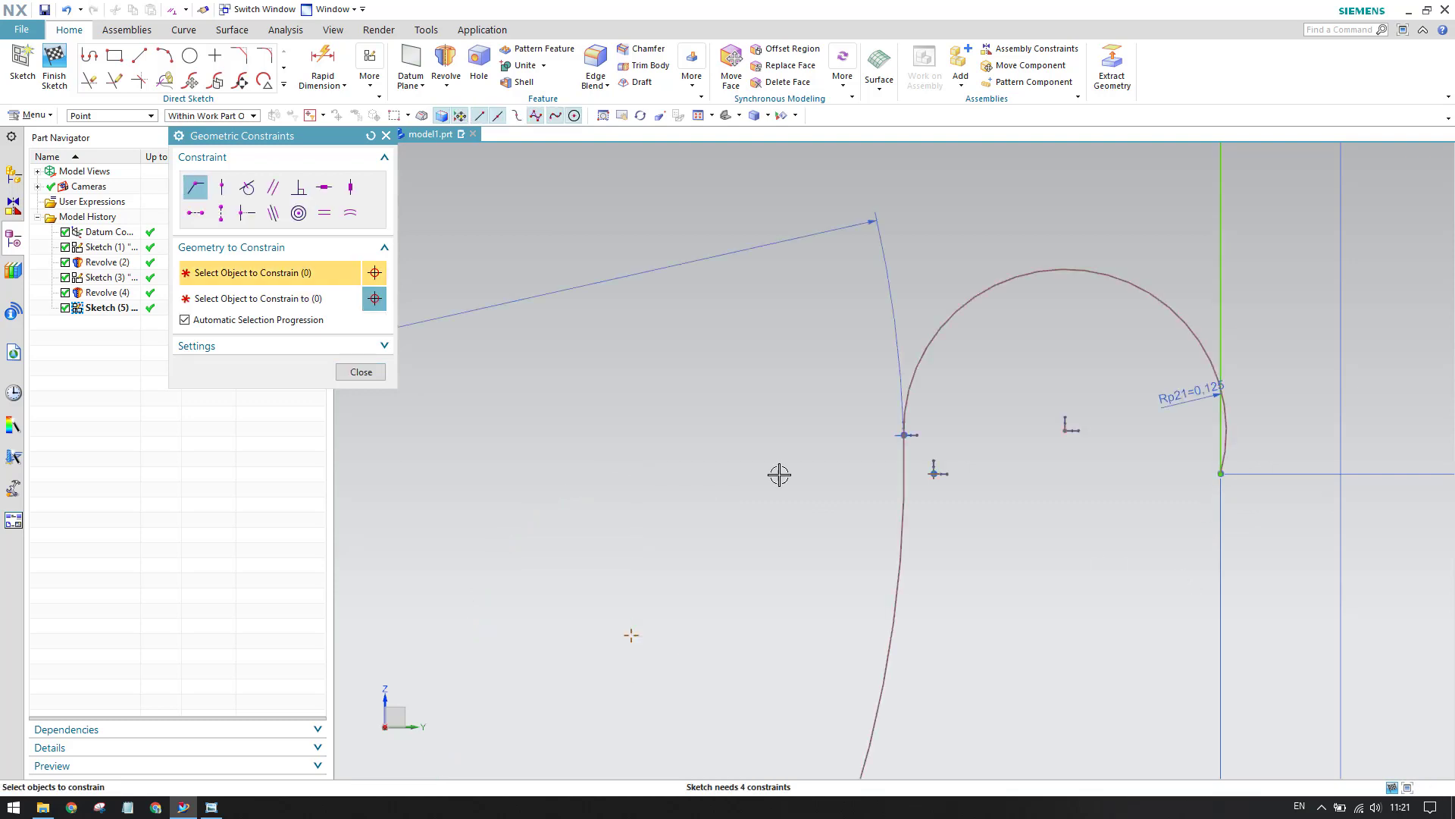
{"action": "left_click", "coordinate": [361, 371]}
Reposition the junction of the 0.125 in and 0.88 in arcs so the small arc meets the vertical line nearly horizontally
{"action": "scroll", "coordinate": [948, 458], "scroll_direction": "down", "scroll_amount": 5}
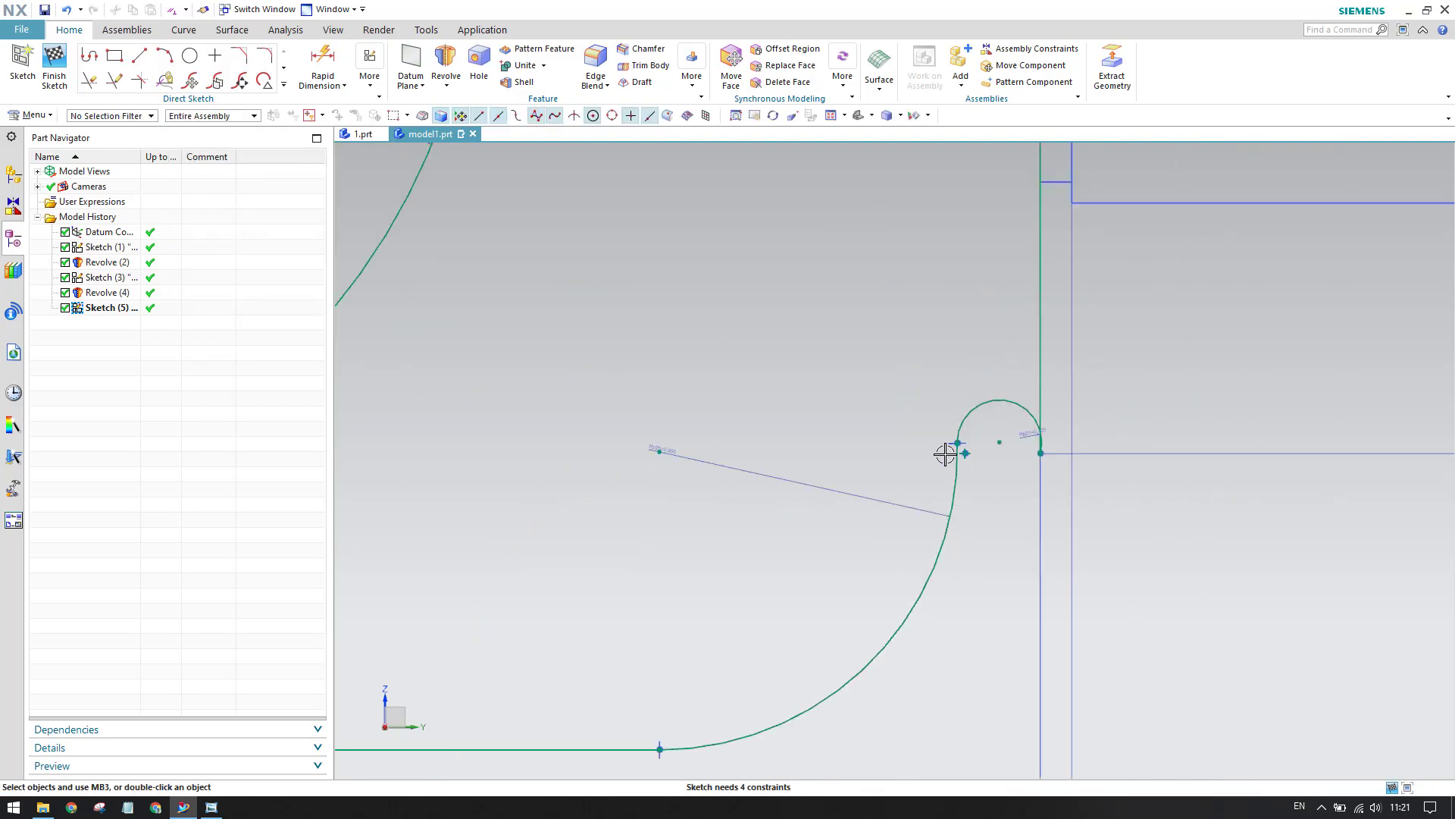
{"action": "left_click_drag", "start_coordinate": [960, 447], "coordinate": [958, 529]}
{"action": "scroll", "coordinate": [1038, 445], "scroll_direction": "up", "scroll_amount": 5}
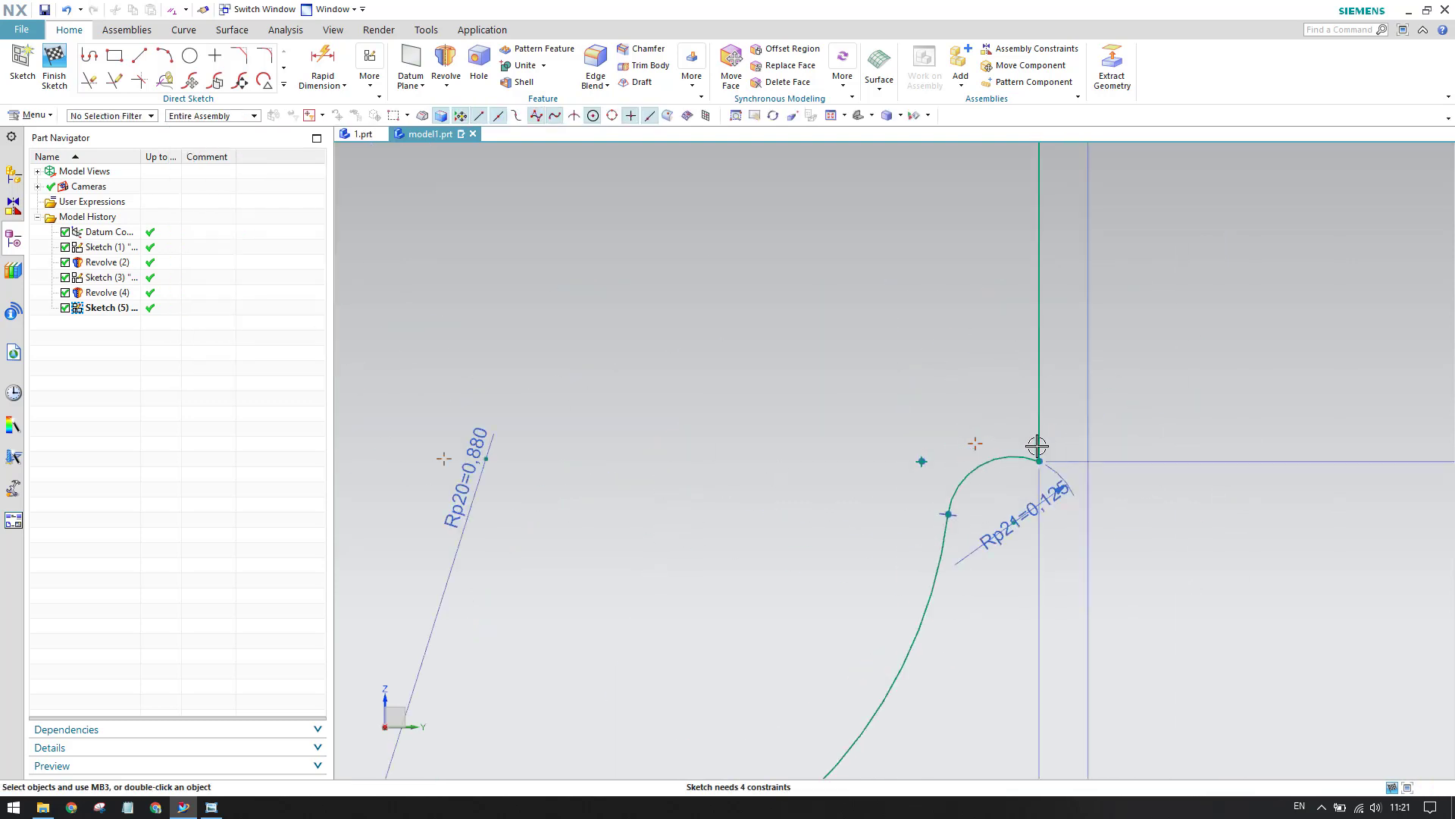
{"action": "scroll", "coordinate": [993, 481], "scroll_direction": "down", "scroll_amount": 6}
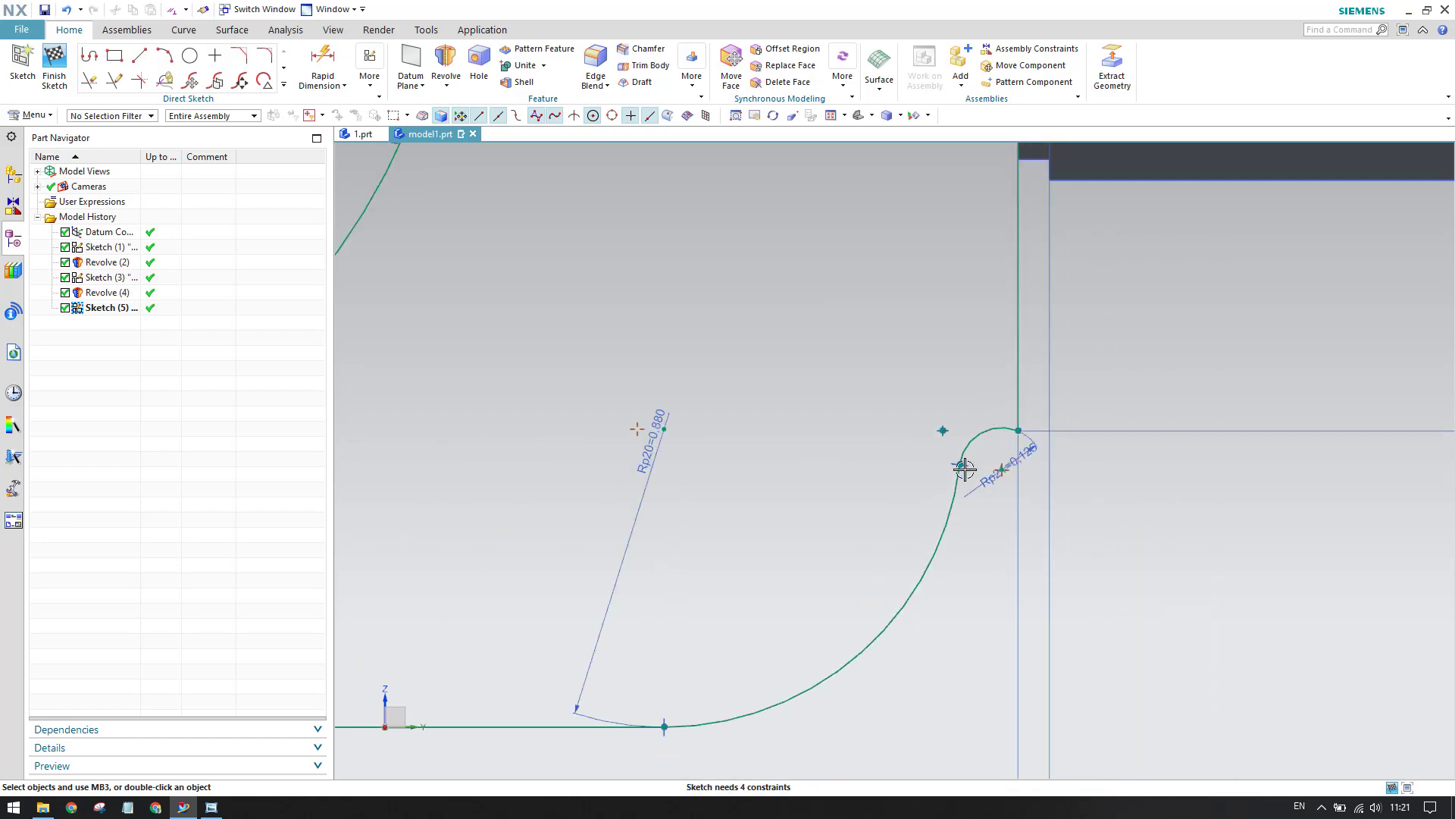
{"action": "left_click_drag", "start_coordinate": [964, 467], "coordinate": [1017, 455]}
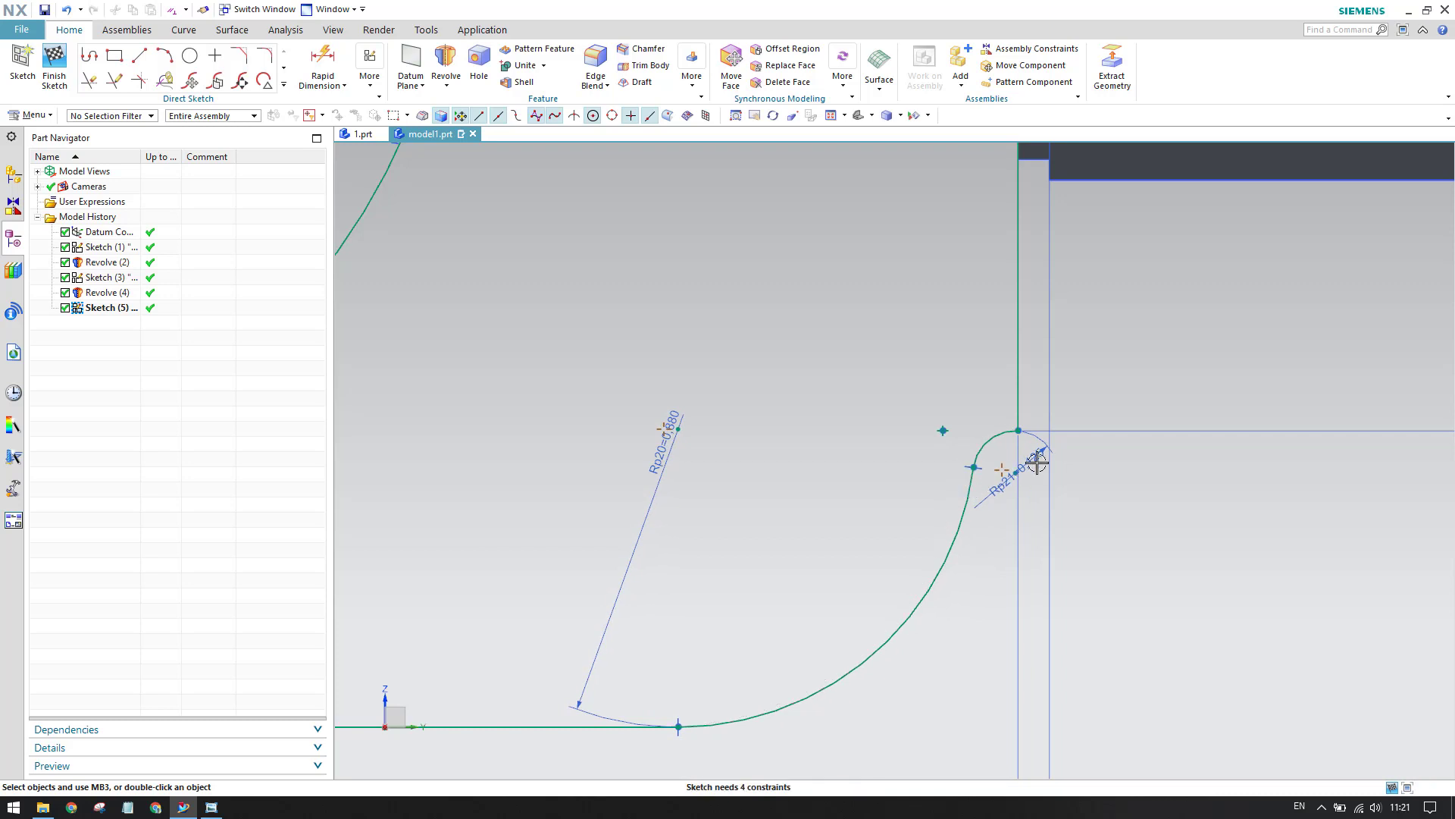
Draw a short horizontal line outward from the shared endpoint of the small arc and the long vertical line
{"action": "scroll", "coordinate": [1016, 440], "scroll_direction": "up", "scroll_amount": 5}
{"action": "left_click", "coordinate": [139, 56]}
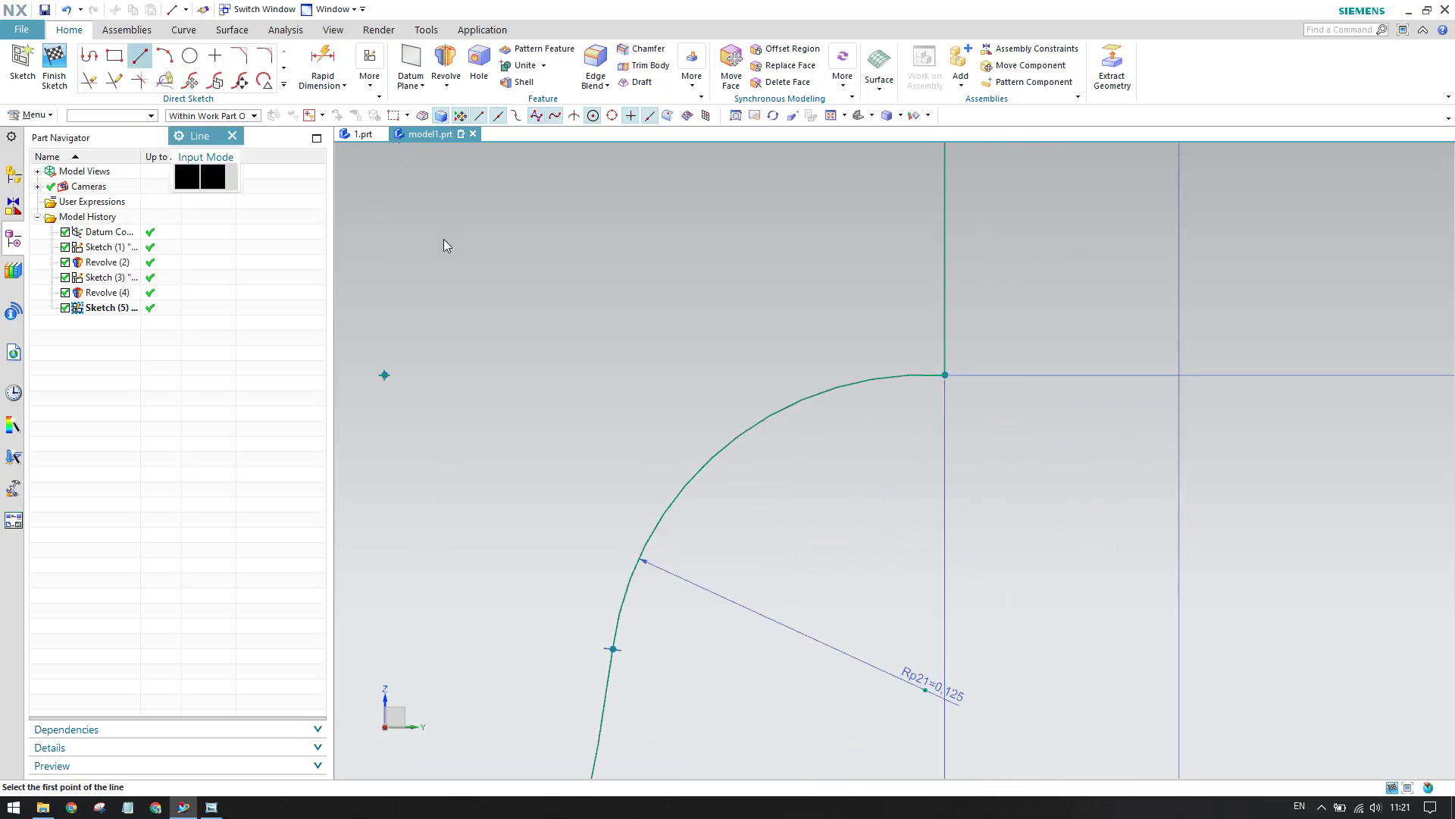
{"action": "left_click", "coordinate": [949, 376]}
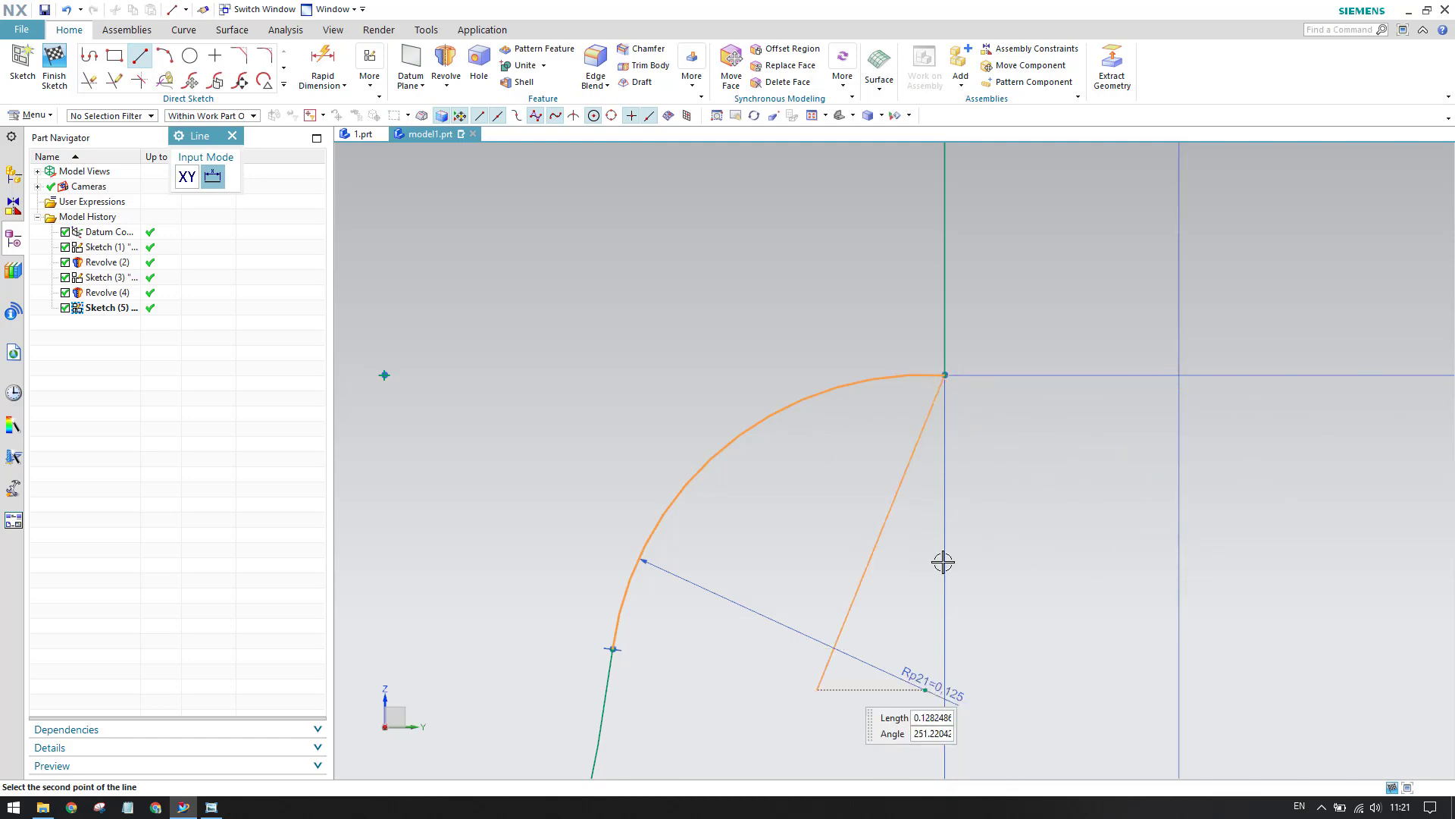
{"action": "left_click", "coordinate": [1326, 372]}
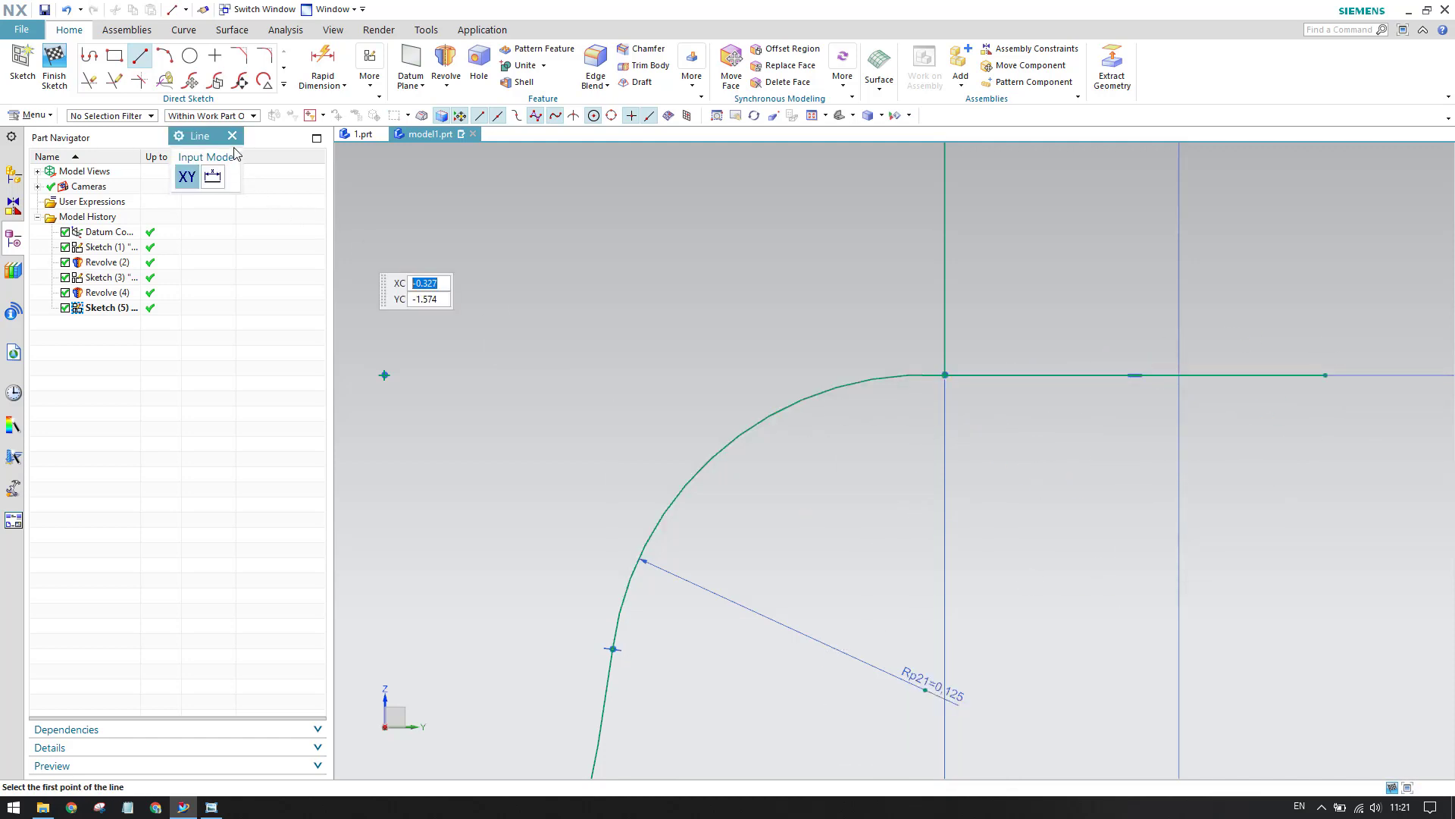
Convert the short horizontal line at the upper end of the 0.125 radius arc to a reference line
{"action": "key", "text": "Escape"}
{"action": "right_click", "coordinate": [1104, 370]}
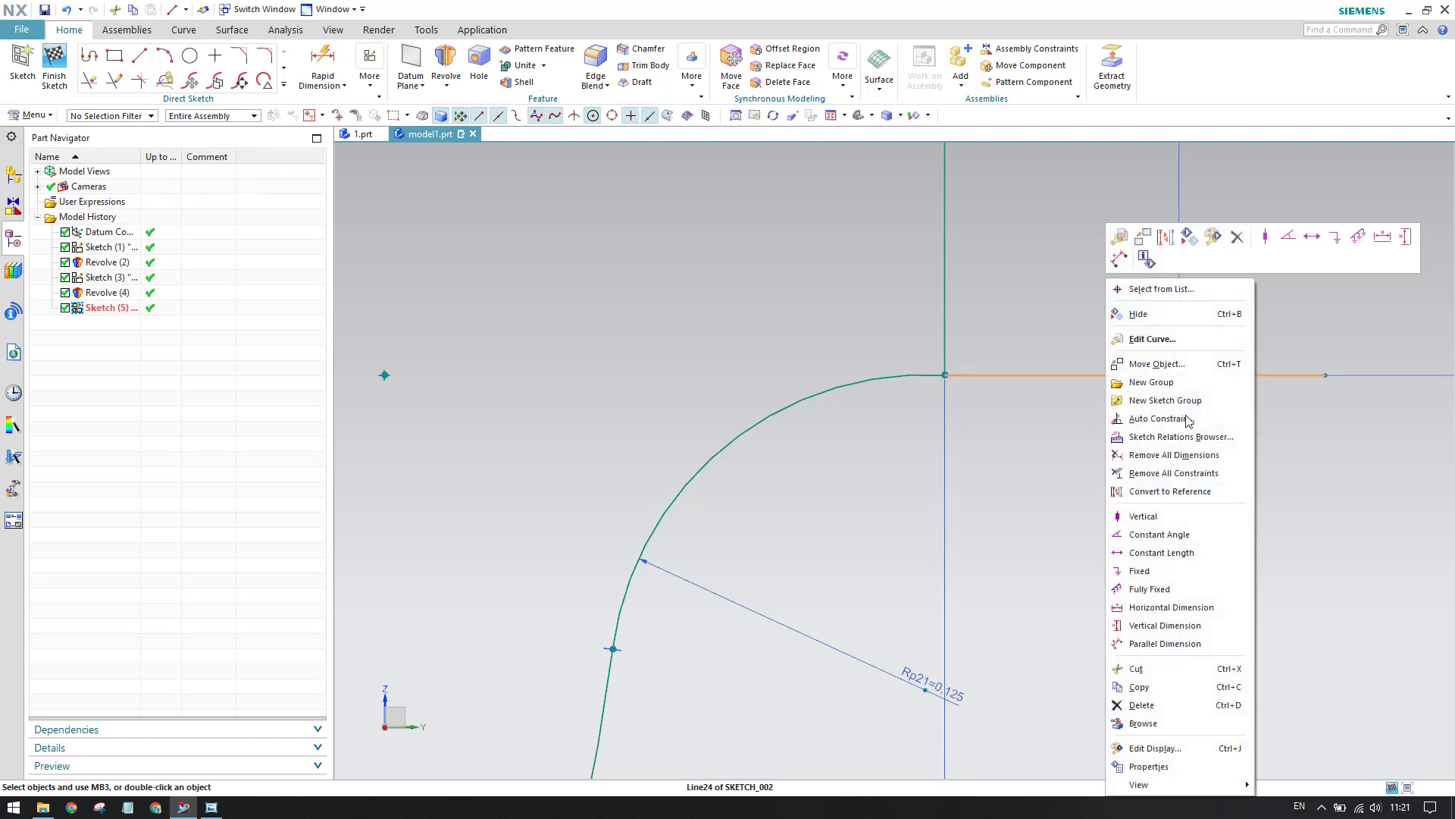
{"action": "left_click", "coordinate": [1165, 236]}
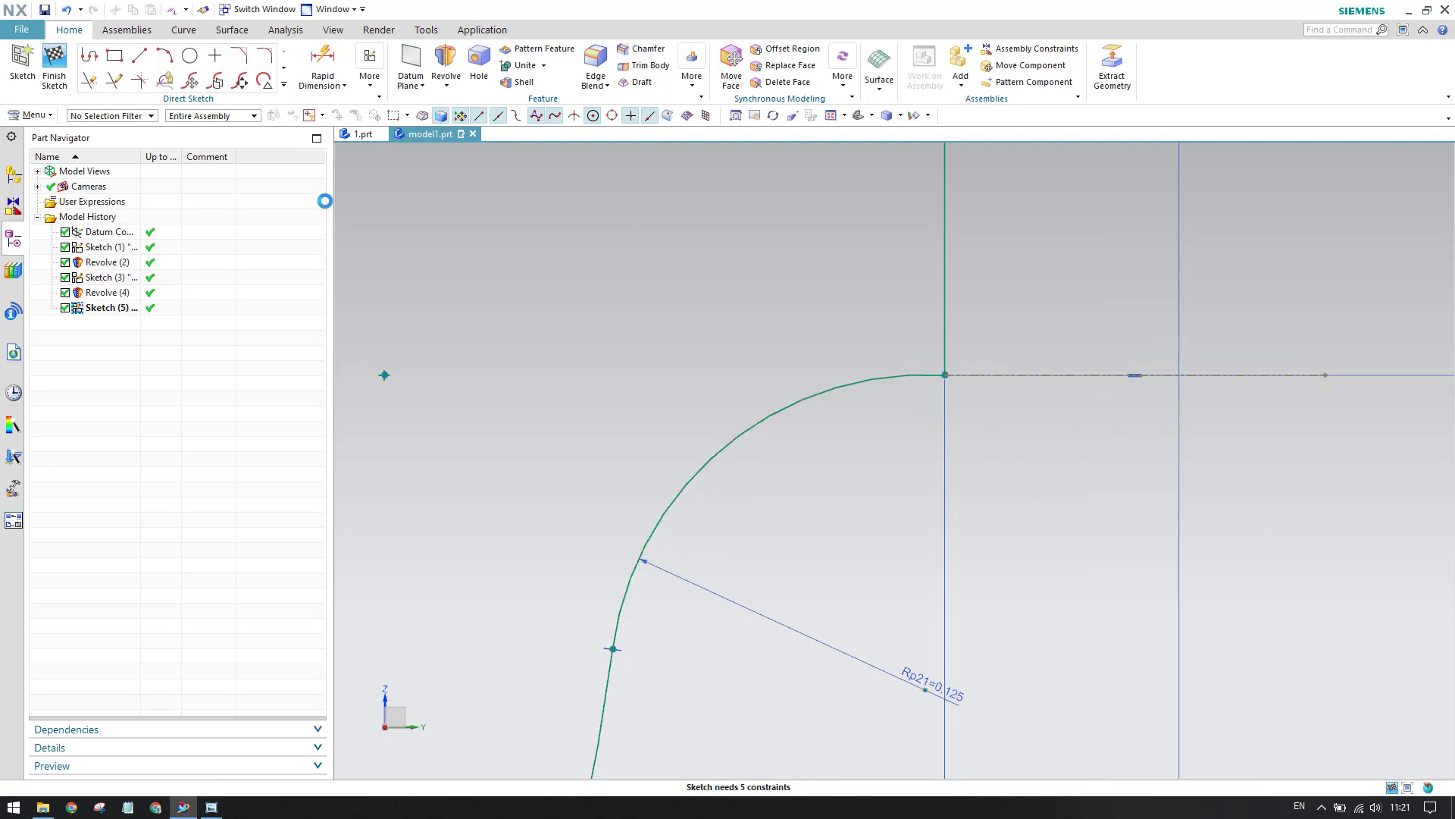
Apply a tangent constraint between the 0.125 radius arc and the horizontal reference line
{"action": "left_click", "coordinate": [247, 186]}
{"action": "left_click", "coordinate": [910, 374]}
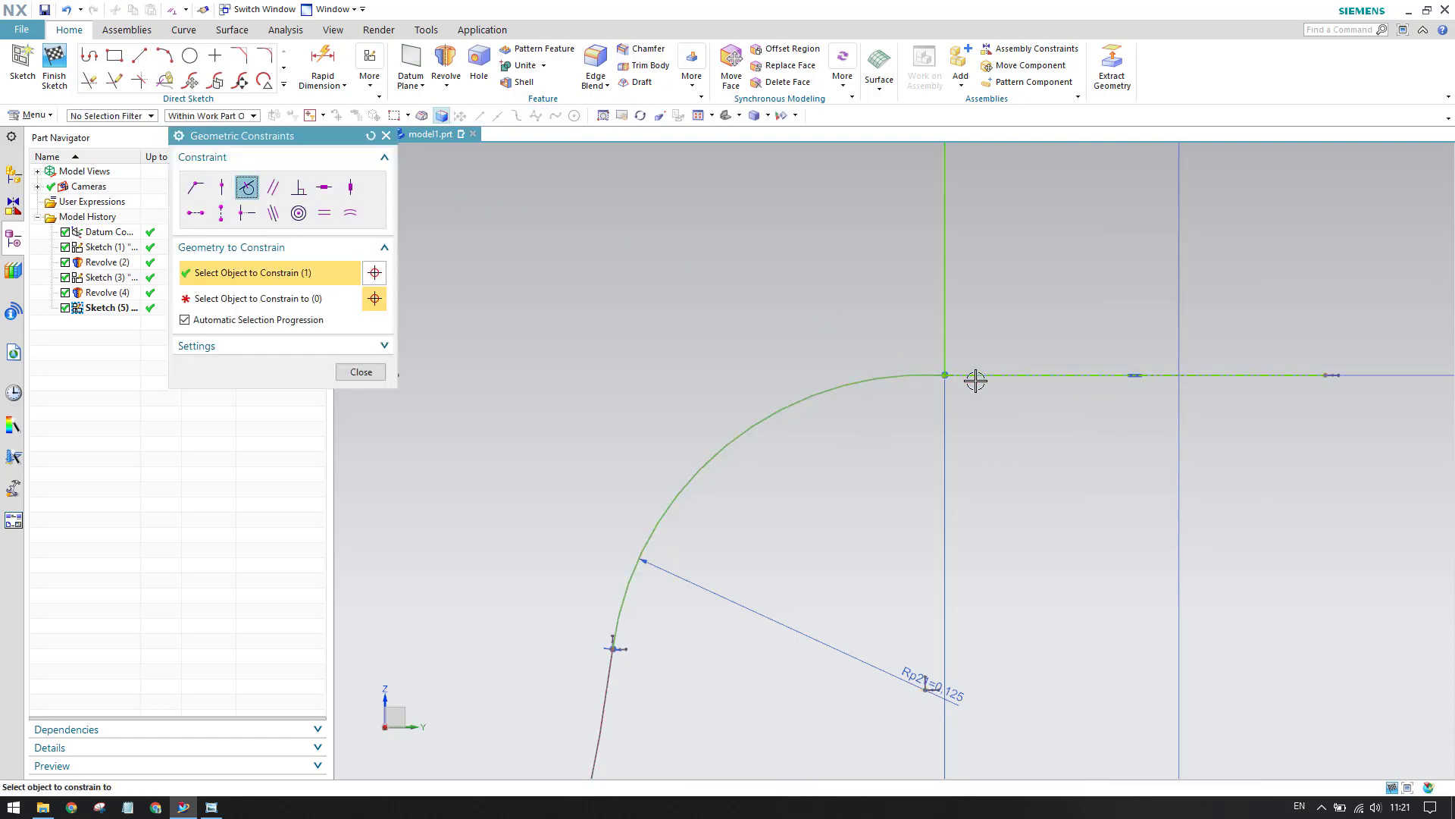
{"action": "left_click", "coordinate": [976, 376]}
{"action": "left_click", "coordinate": [361, 372]}
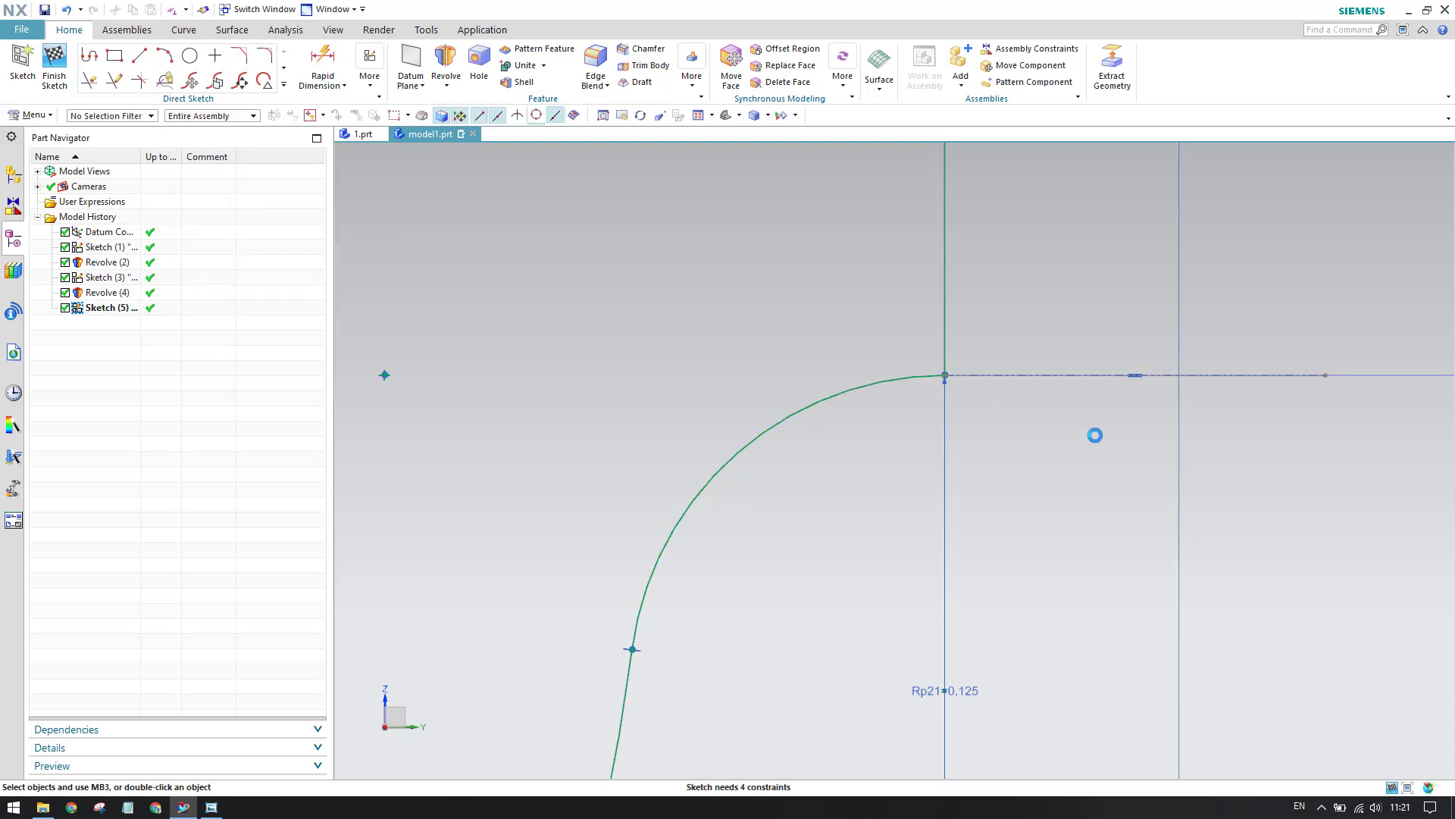
Add a horizontal dimension for the length of the short reference line beside the small arc, placed below the line
{"action": "scroll", "coordinate": [1092, 428], "scroll_direction": "down", "scroll_amount": 7}
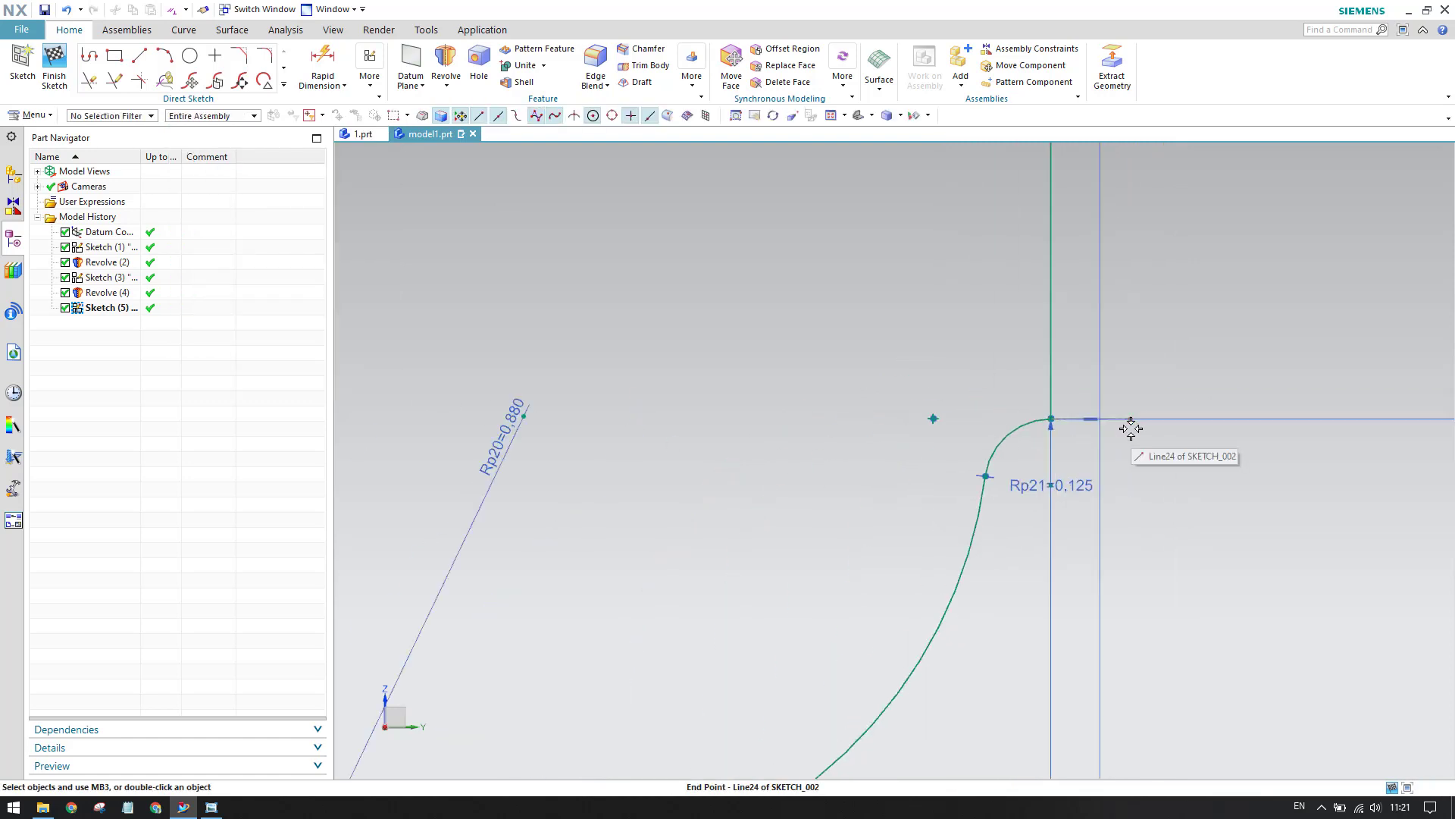
{"action": "scroll", "coordinate": [1131, 429], "scroll_direction": "up", "scroll_amount": 4}
{"action": "scroll", "coordinate": [1121, 406], "scroll_direction": "down", "scroll_amount": 2}
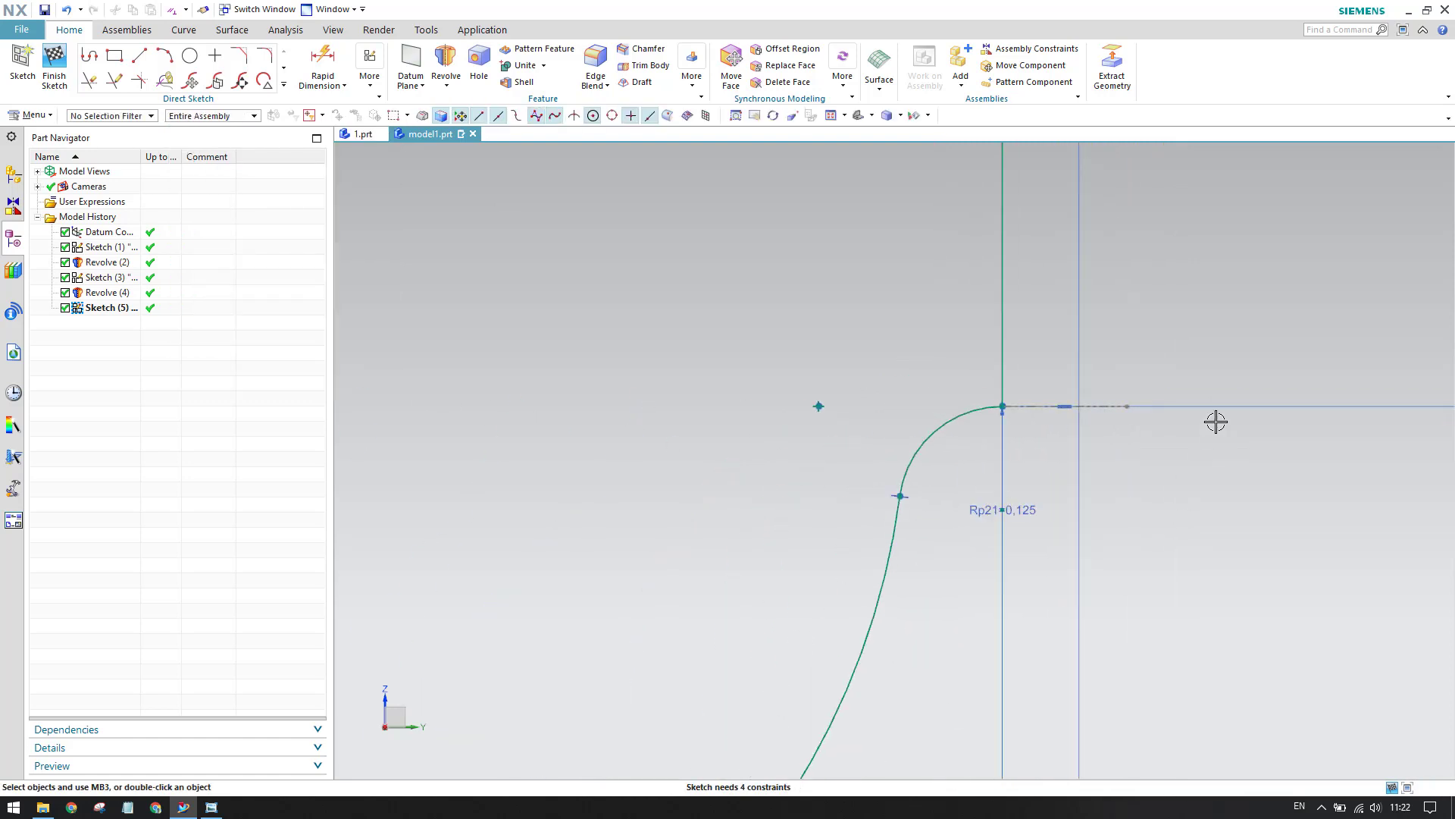
{"action": "scroll", "coordinate": [1216, 422], "scroll_direction": "down", "scroll_amount": 5}
{"action": "scroll", "coordinate": [1021, 412], "scroll_direction": "down", "scroll_amount": 2}
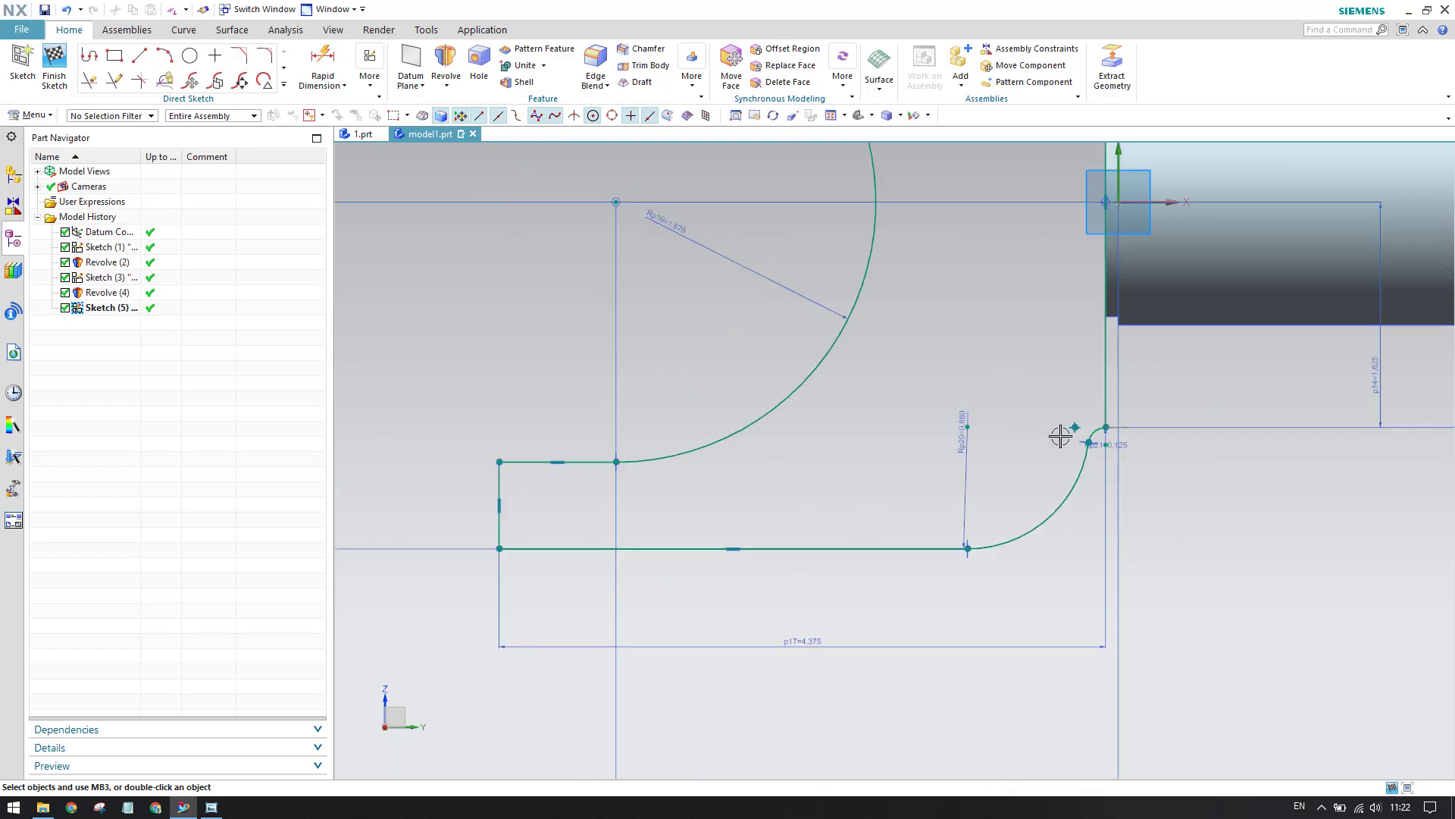
{"action": "scroll", "coordinate": [1062, 432], "scroll_direction": "up", "scroll_amount": 5}
{"action": "scroll", "coordinate": [1144, 426], "scroll_direction": "down", "scroll_amount": 3}
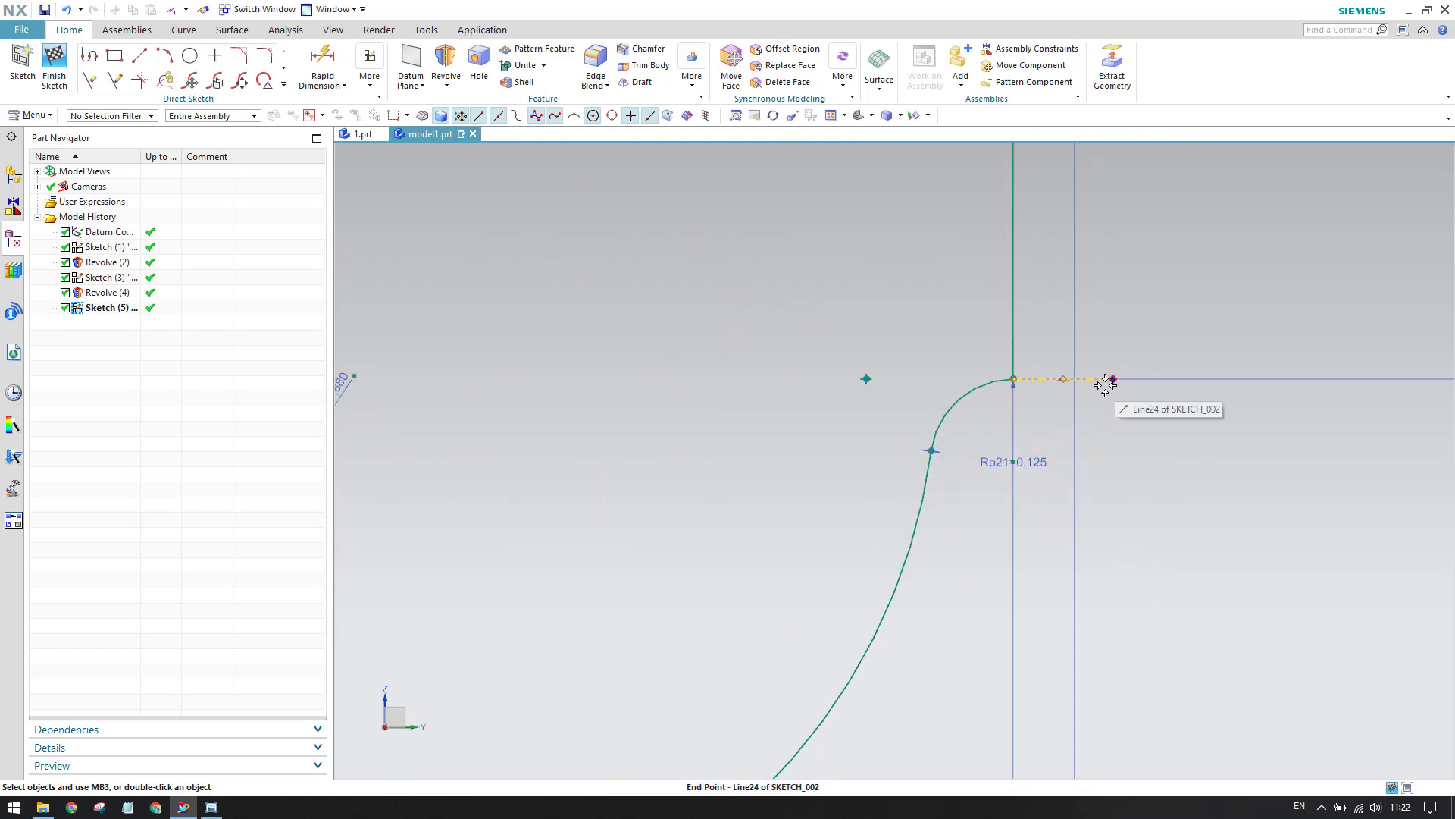
{"action": "key", "text": "d"}
{"action": "left_click", "coordinate": [1094, 383]}
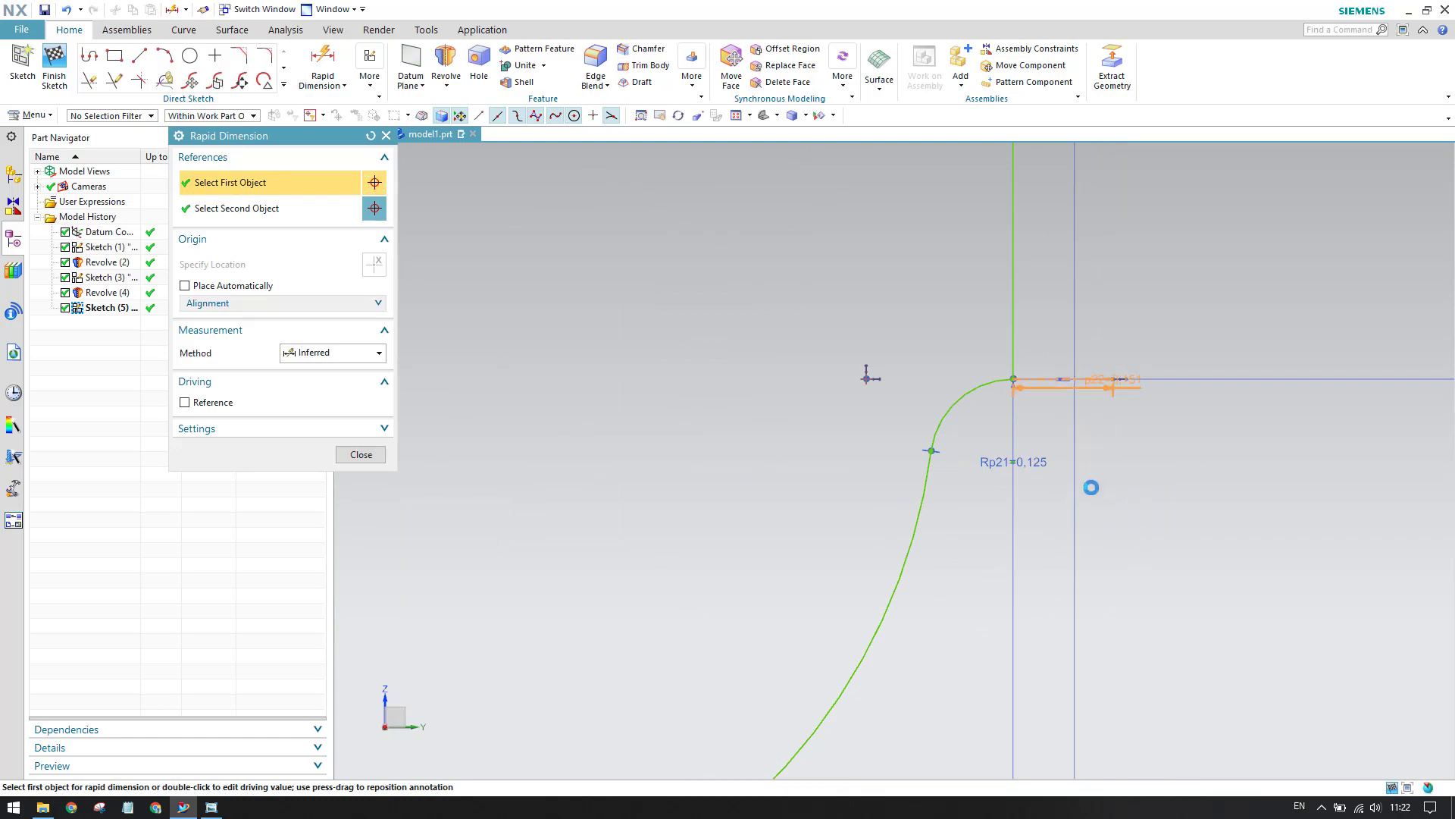
{"action": "left_click", "coordinate": [1121, 499]}
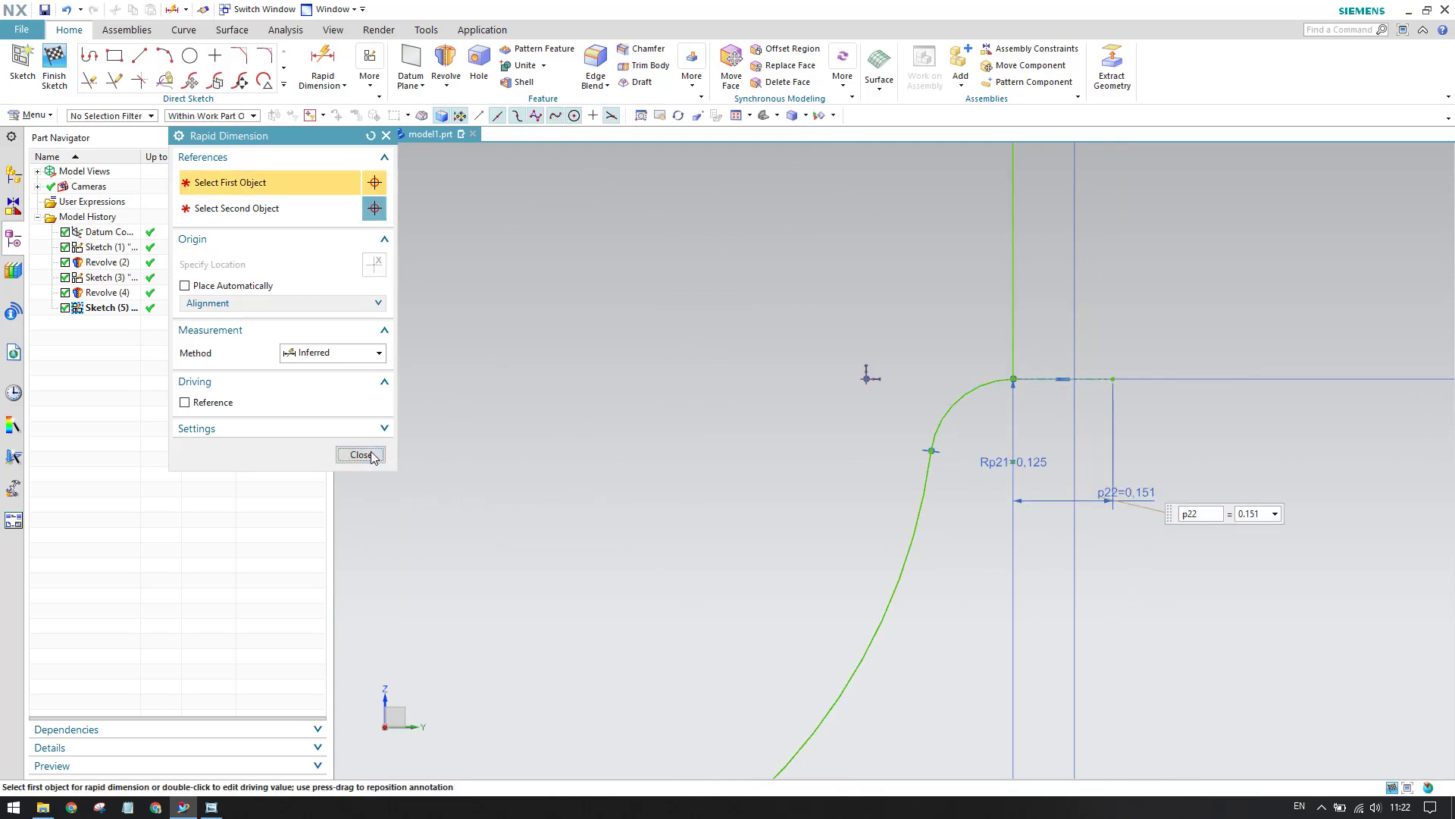
{"action": "left_click", "coordinate": [361, 454]}
Move the upper circle of the bracket profile slightly to test its remaining freedom
{"action": "scroll", "coordinate": [1322, 510], "scroll_direction": "down", "scroll_amount": 5}
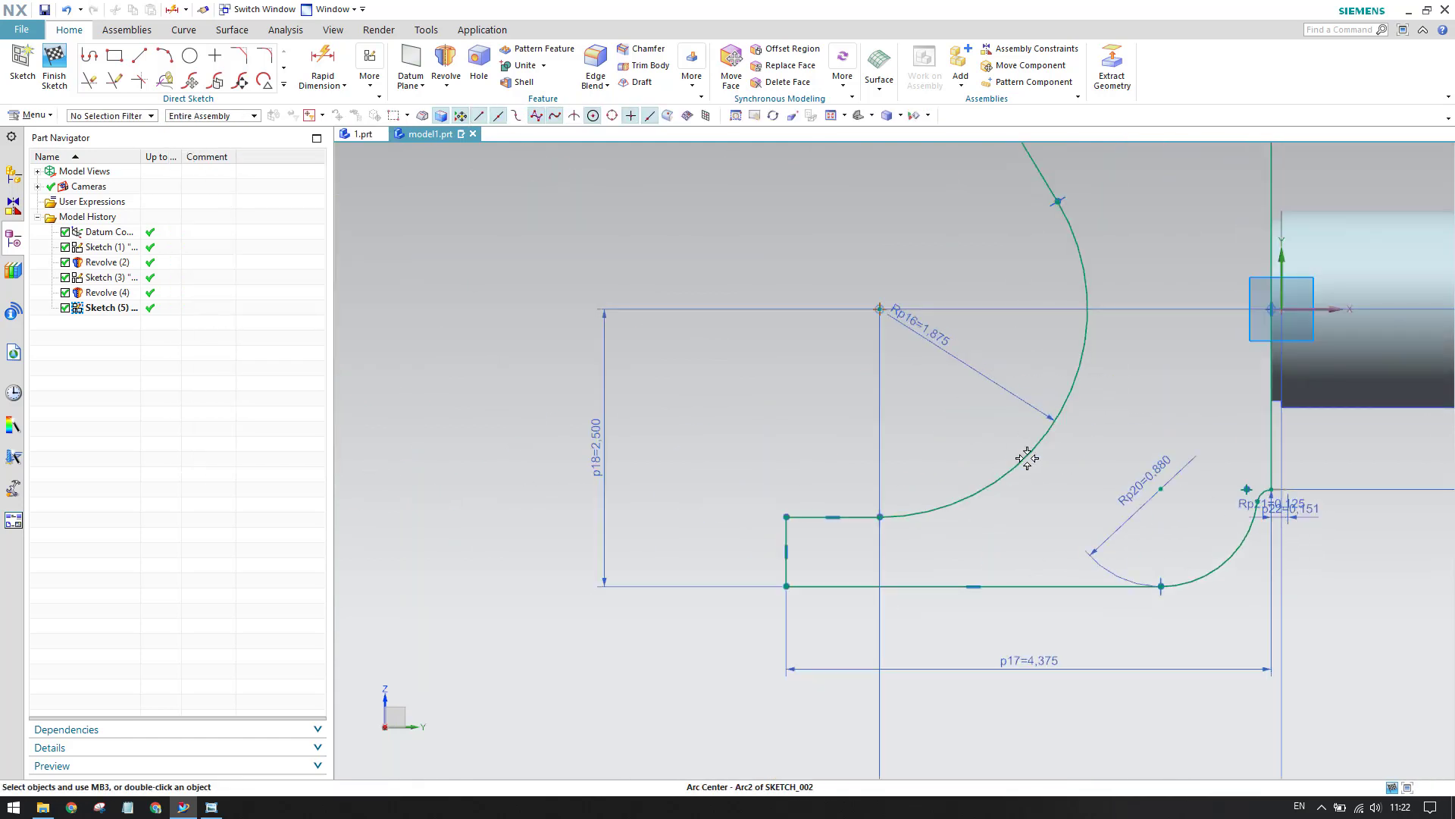
{"action": "scroll", "coordinate": [1076, 410], "scroll_direction": "up", "scroll_amount": 4}
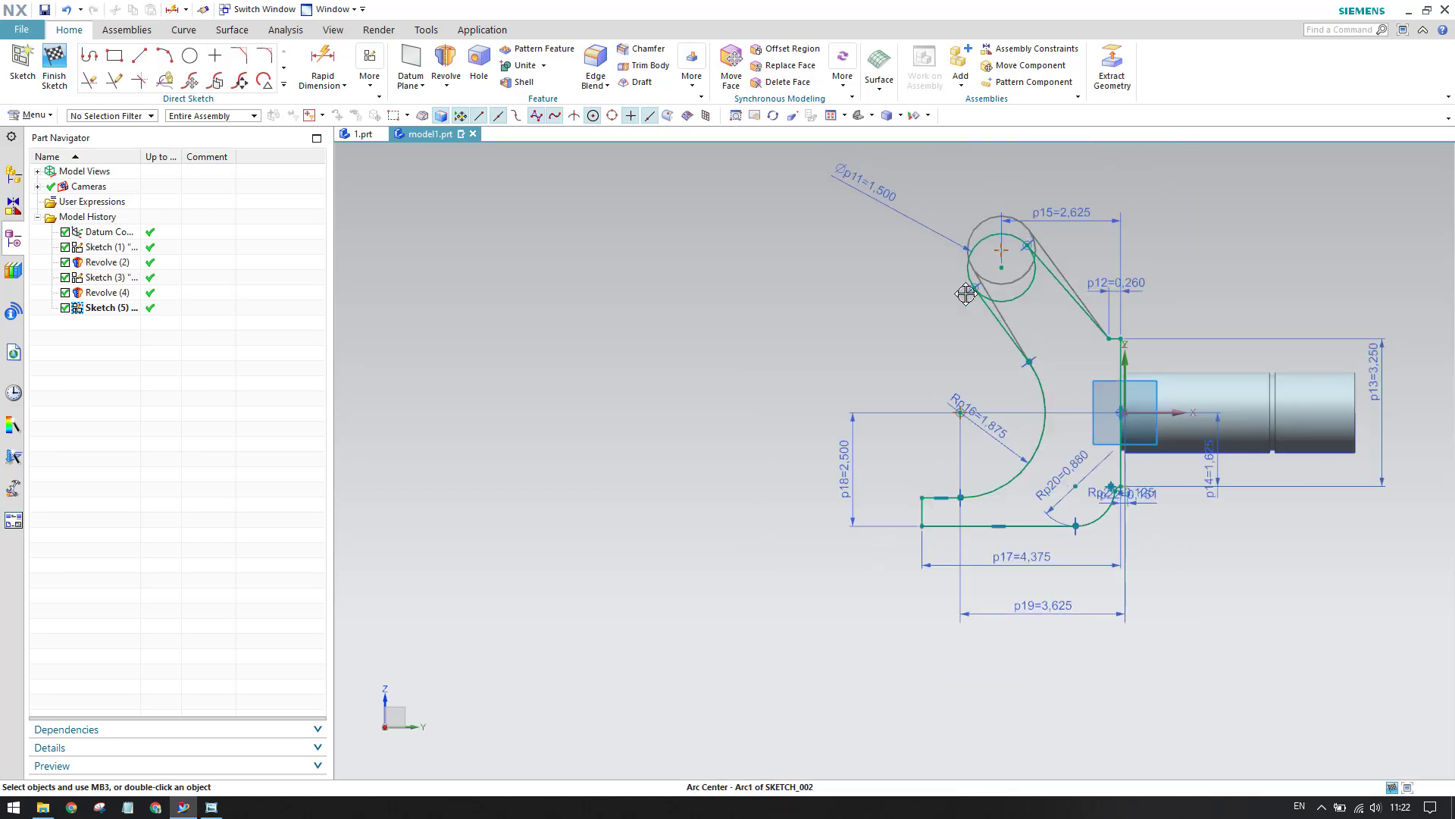
{"action": "left_click_drag", "start_coordinate": [976, 260], "coordinate": [995, 231]}
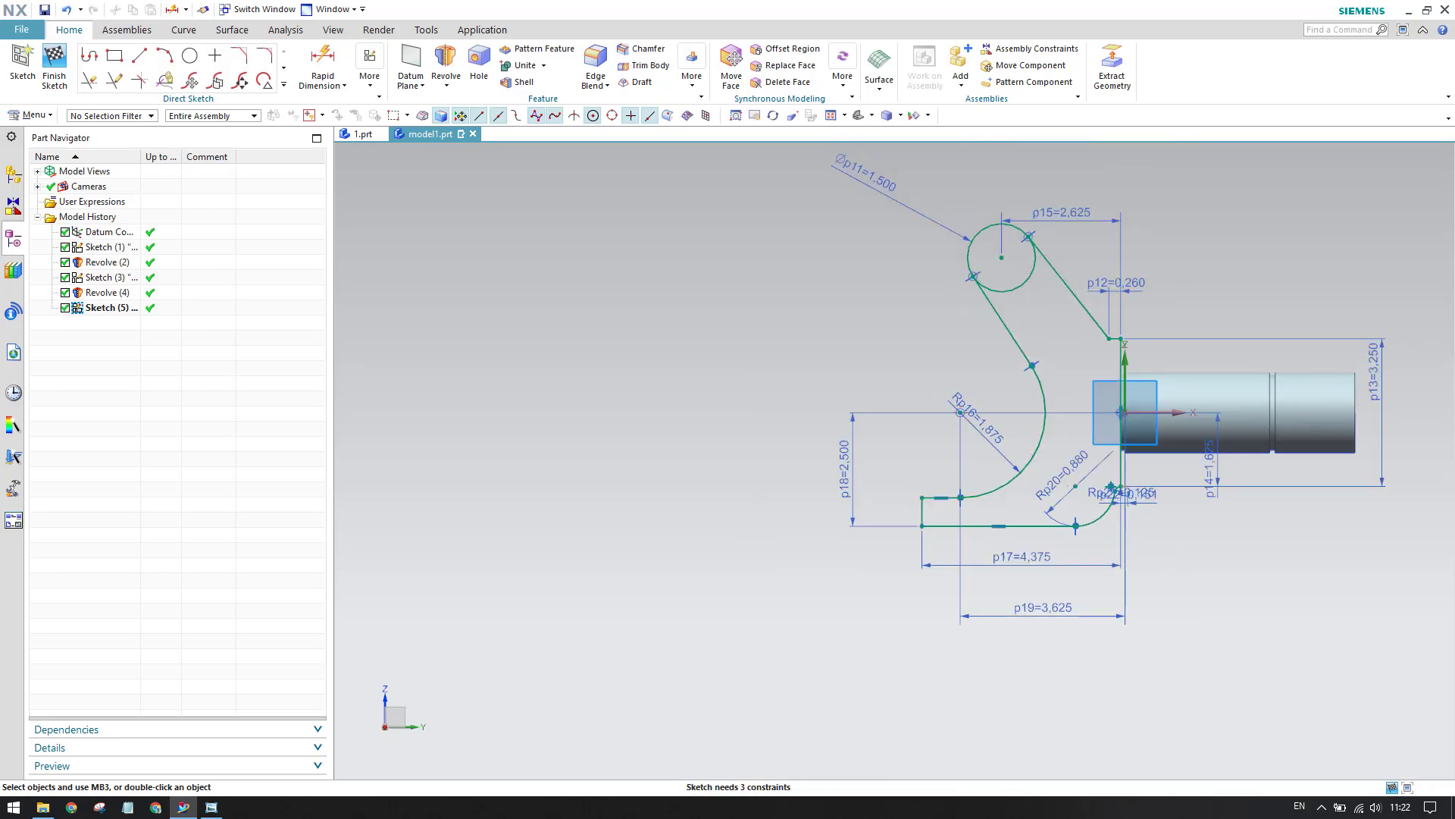
Check the reference drawing and dimension the vertical distance from the upper circle's centre to the horizontal axis as 2.937
{"action": "left_click", "coordinate": [211, 807]}
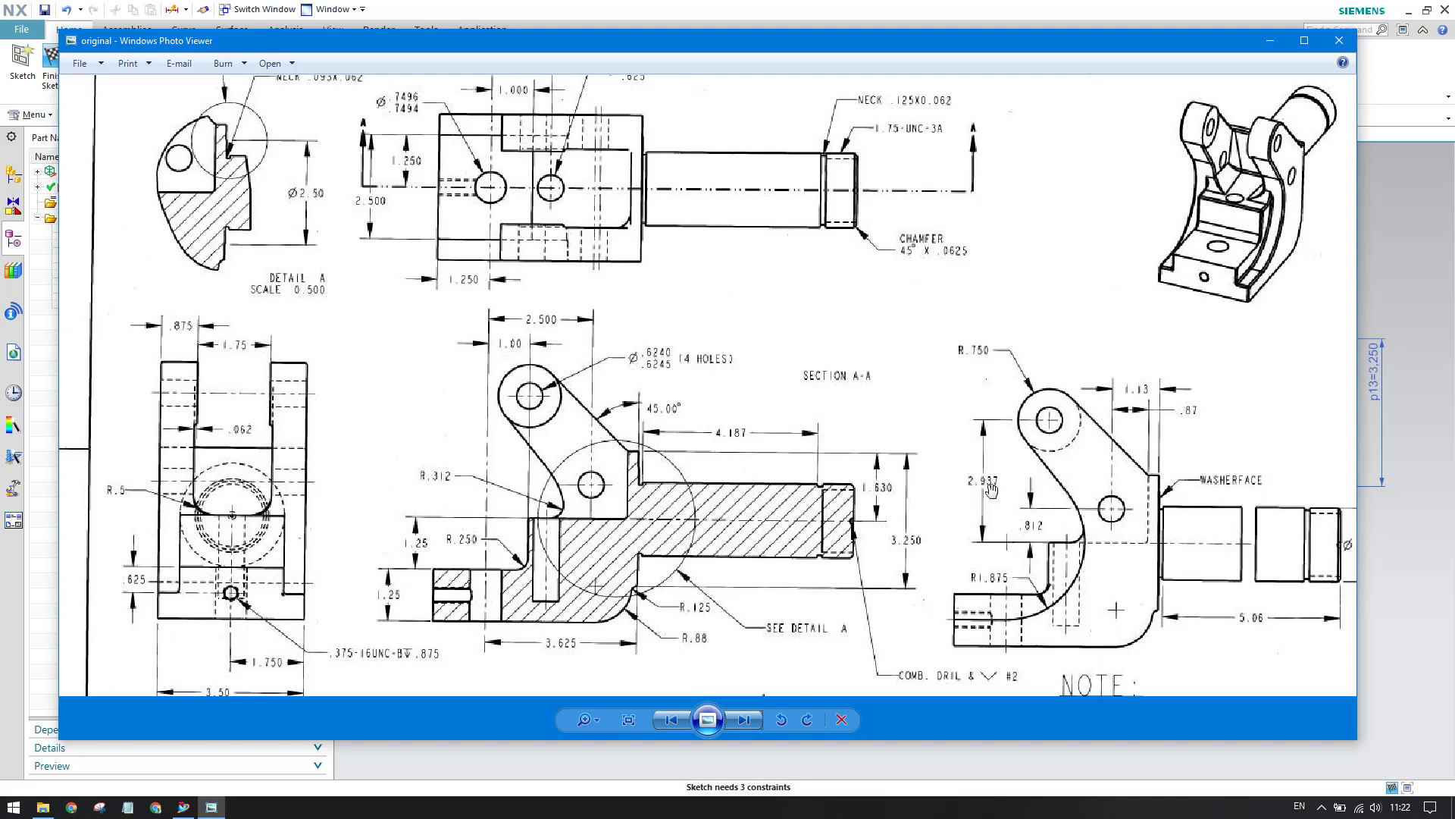
{"action": "left_click", "coordinate": [1271, 40]}
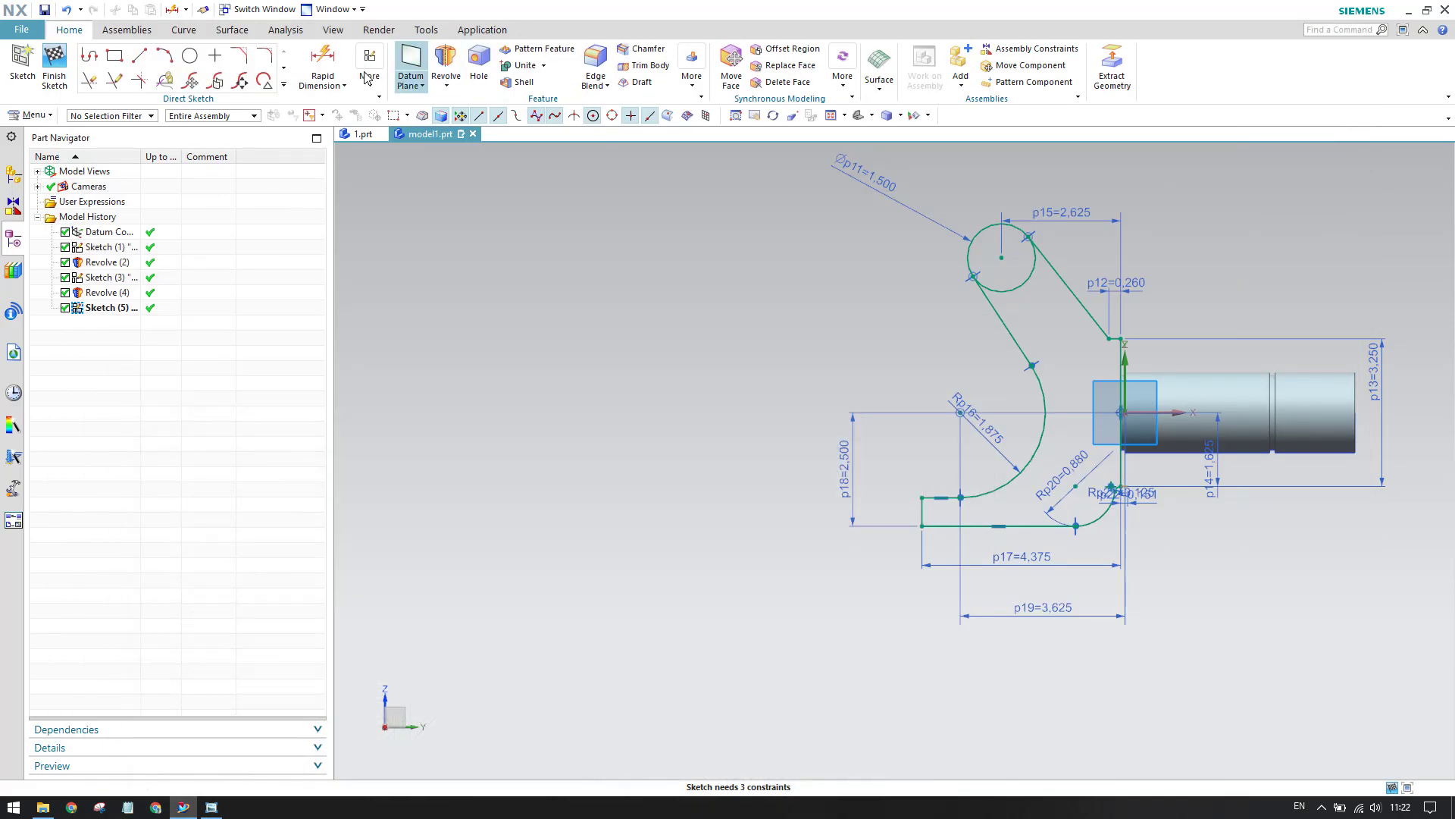
{"action": "left_click", "coordinate": [322, 66]}
{"action": "left_click", "coordinate": [1006, 260]}
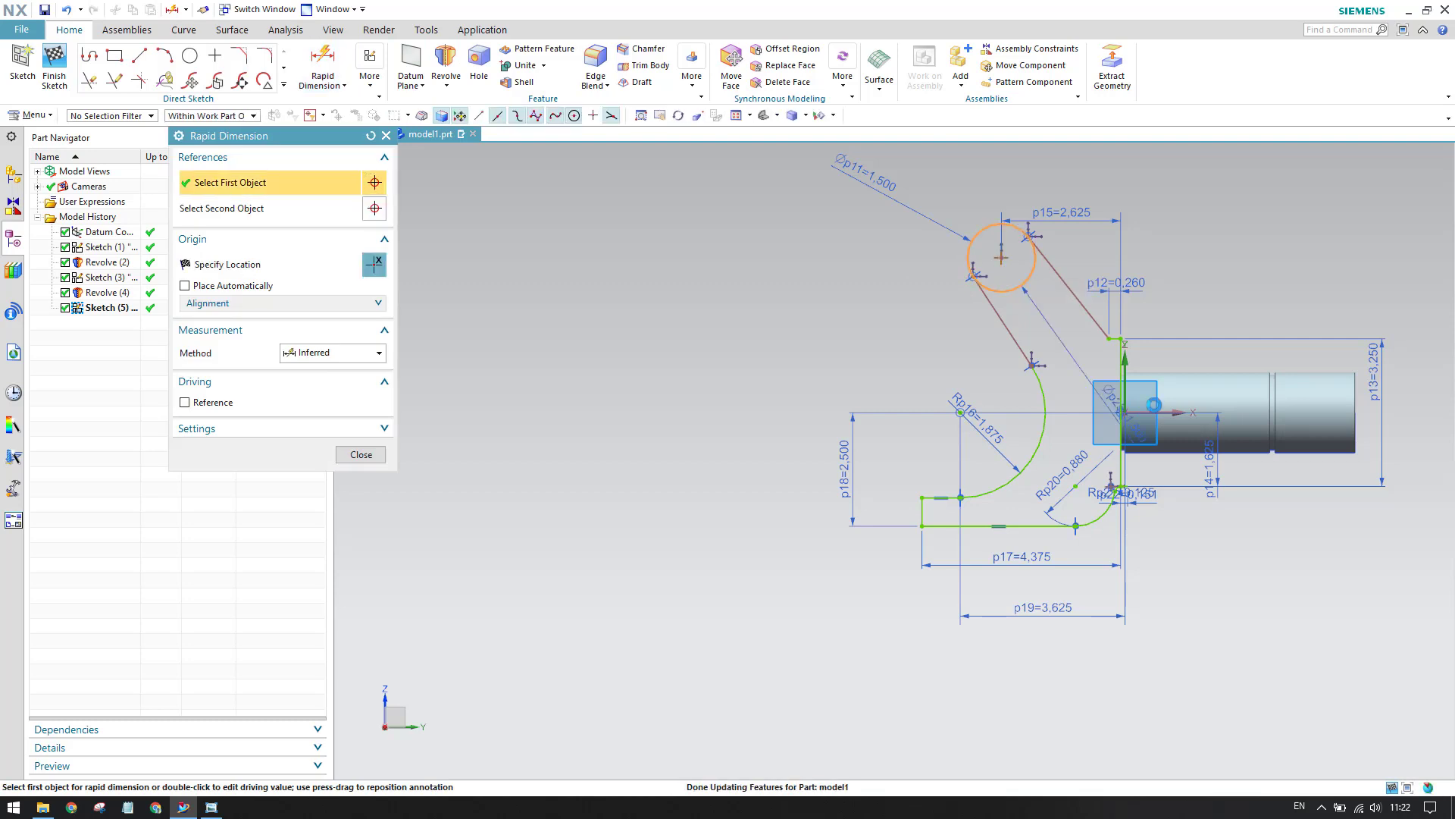
{"action": "left_click", "coordinate": [1153, 407]}
{"action": "left_click", "coordinate": [1151, 411]}
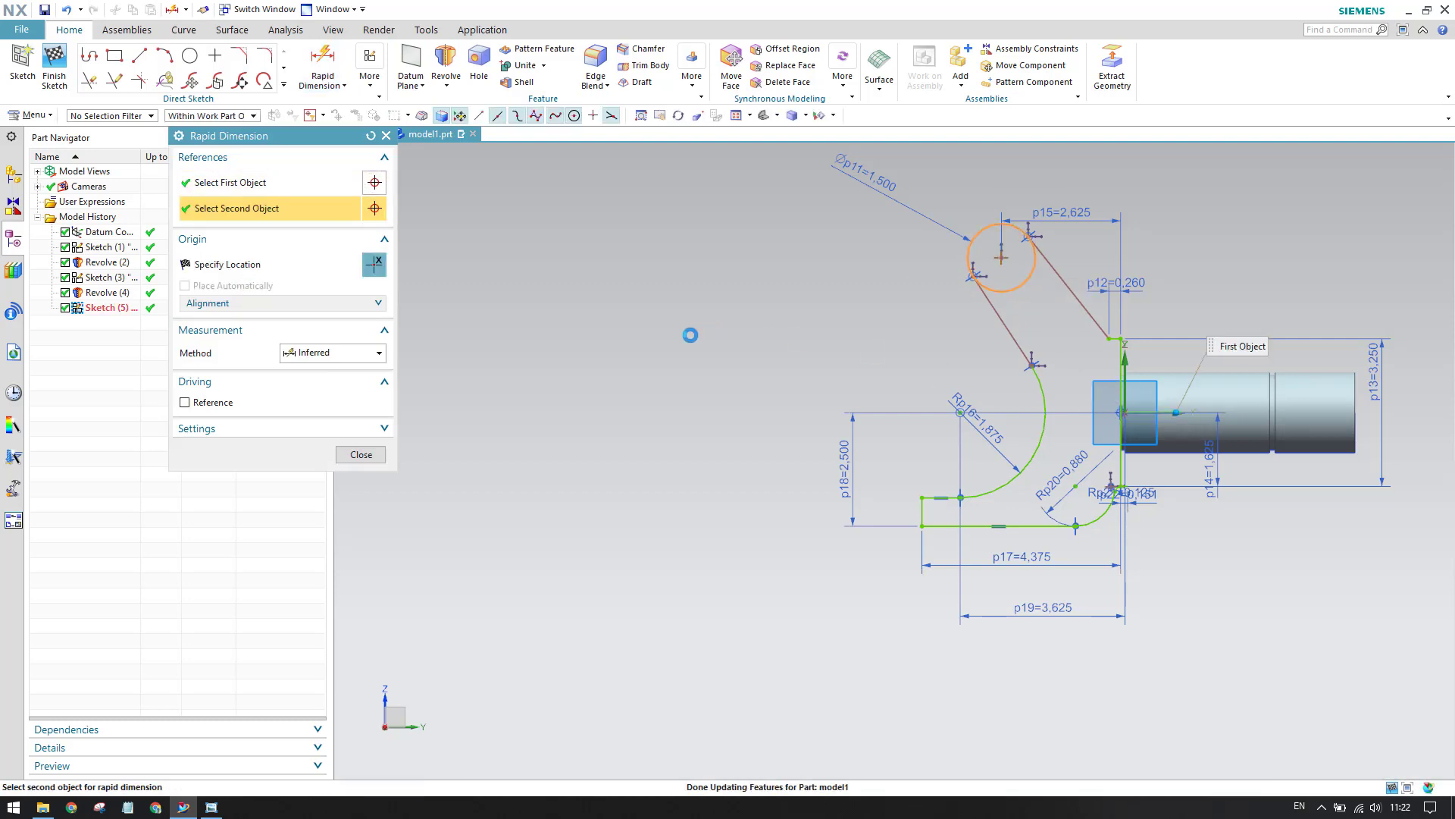
{"action": "left_click", "coordinate": [722, 358]}
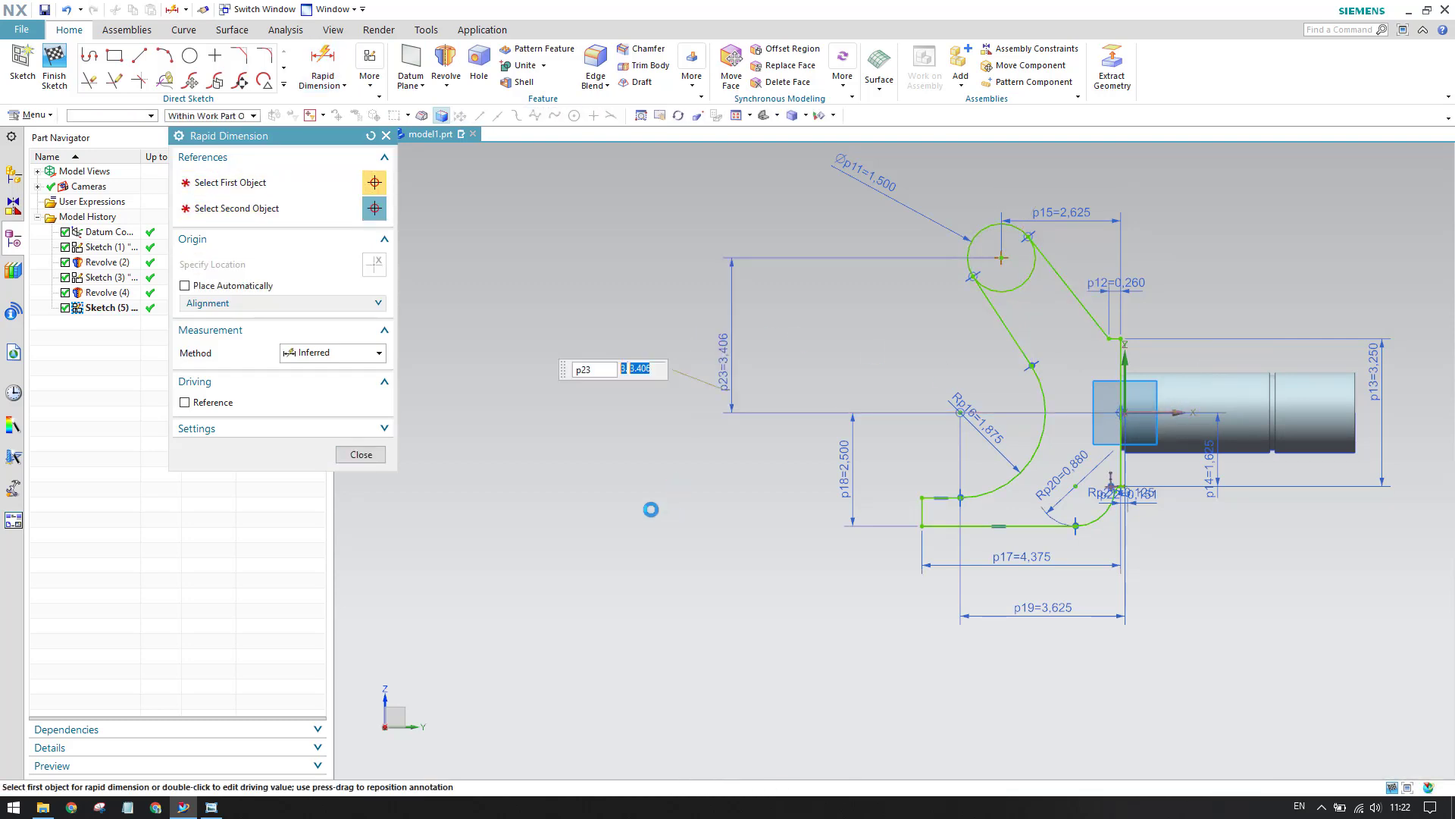
{"action": "type", "text": "2.937"}
{"action": "key", "text": "Return"}
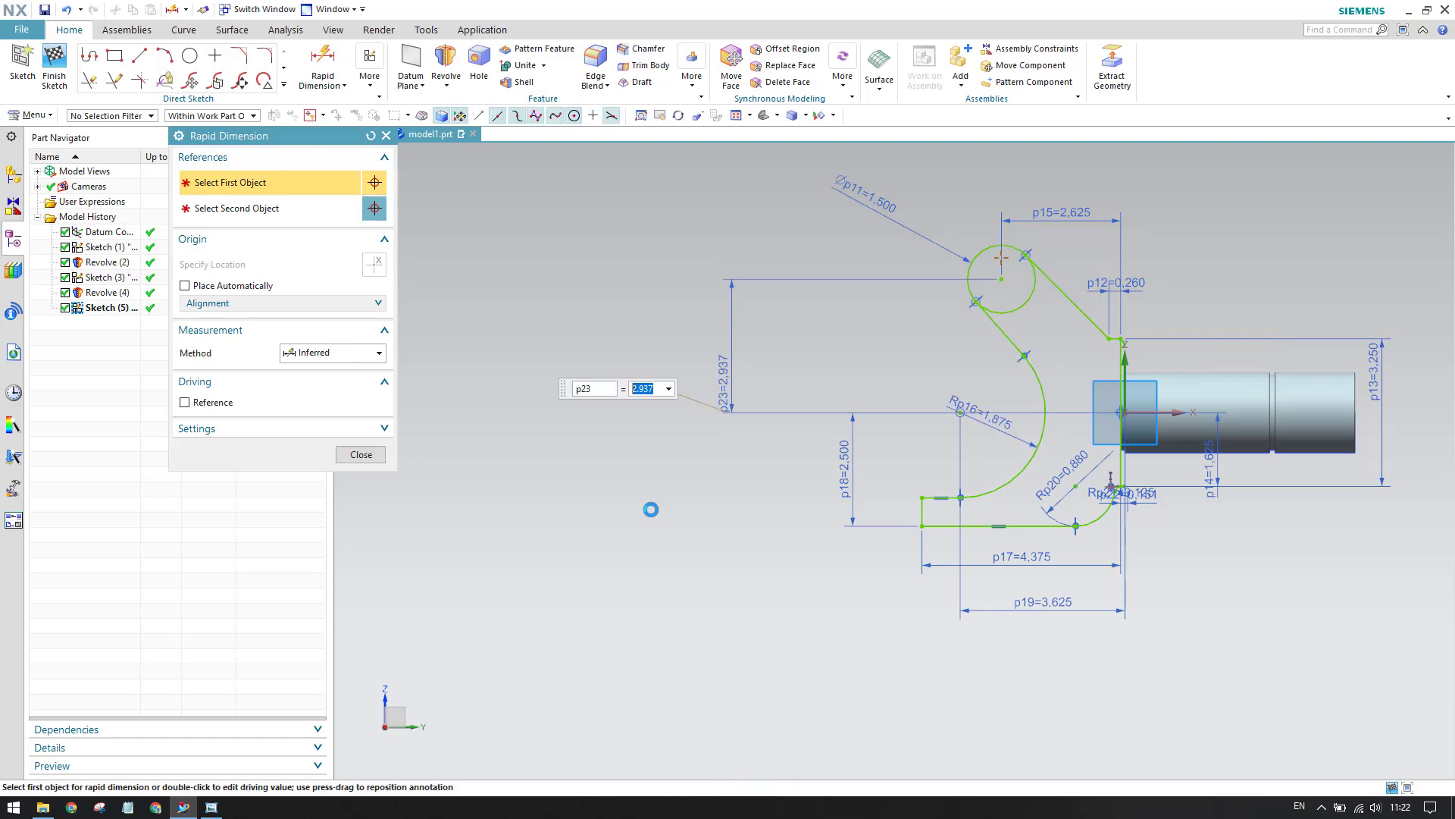
{"action": "left_click", "coordinate": [361, 454]}
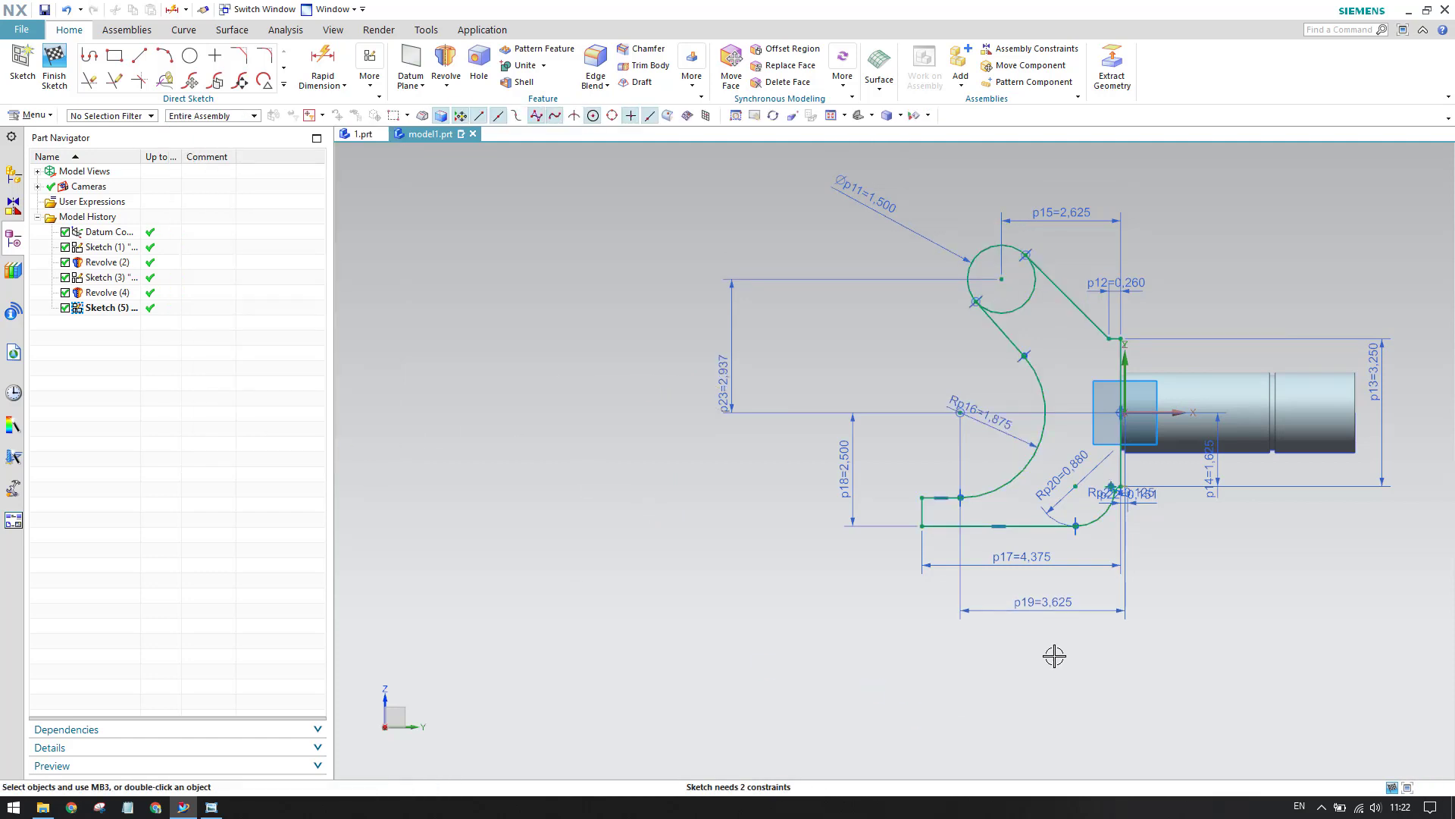
Examine the arcs, corners and end points of the bracket profile for geometry that still lacks constraints
{"action": "scroll", "coordinate": [1163, 351], "scroll_direction": "up", "scroll_amount": 5}
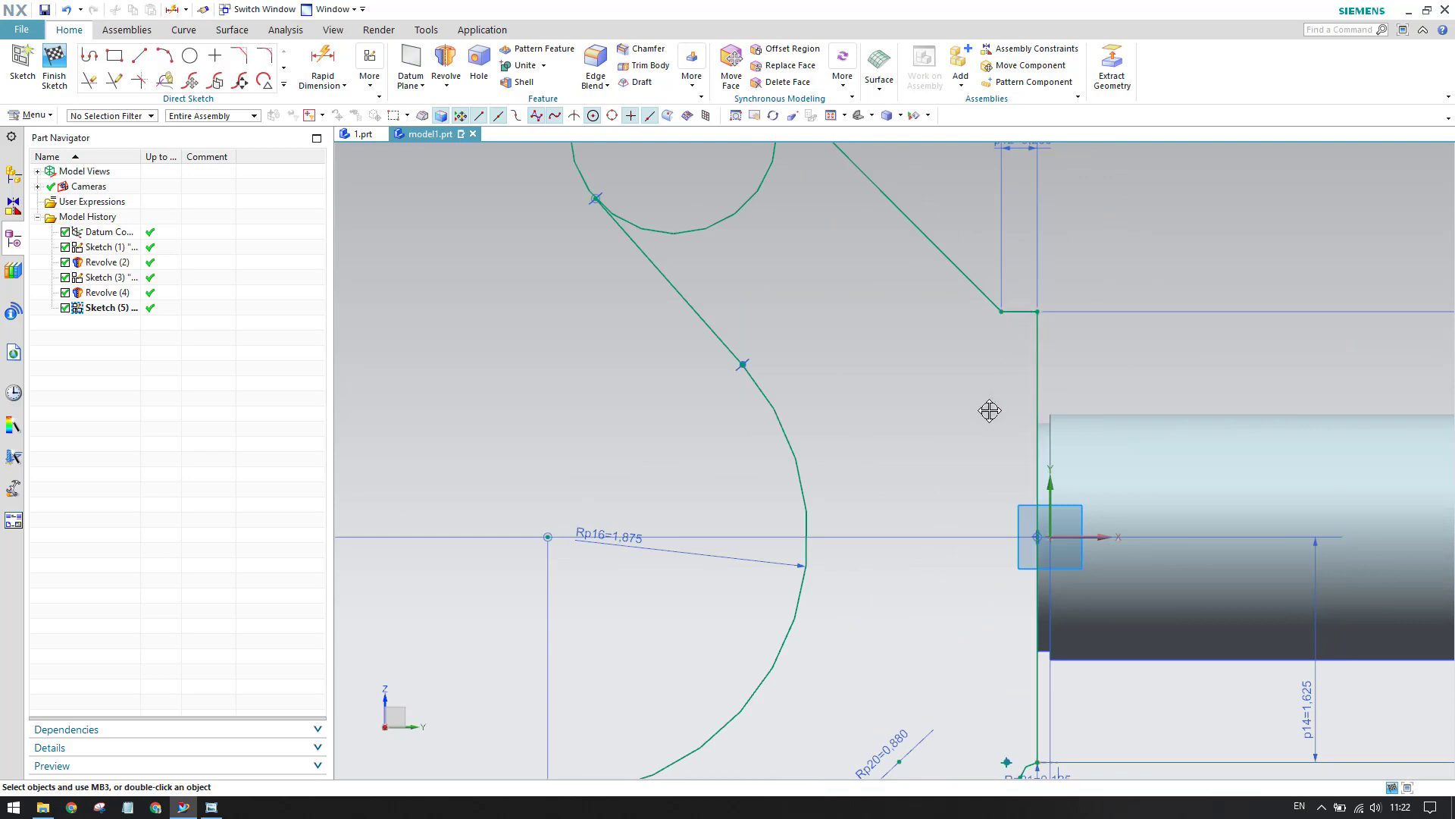
{"action": "scroll", "coordinate": [1007, 309], "scroll_direction": "down", "scroll_amount": 5}
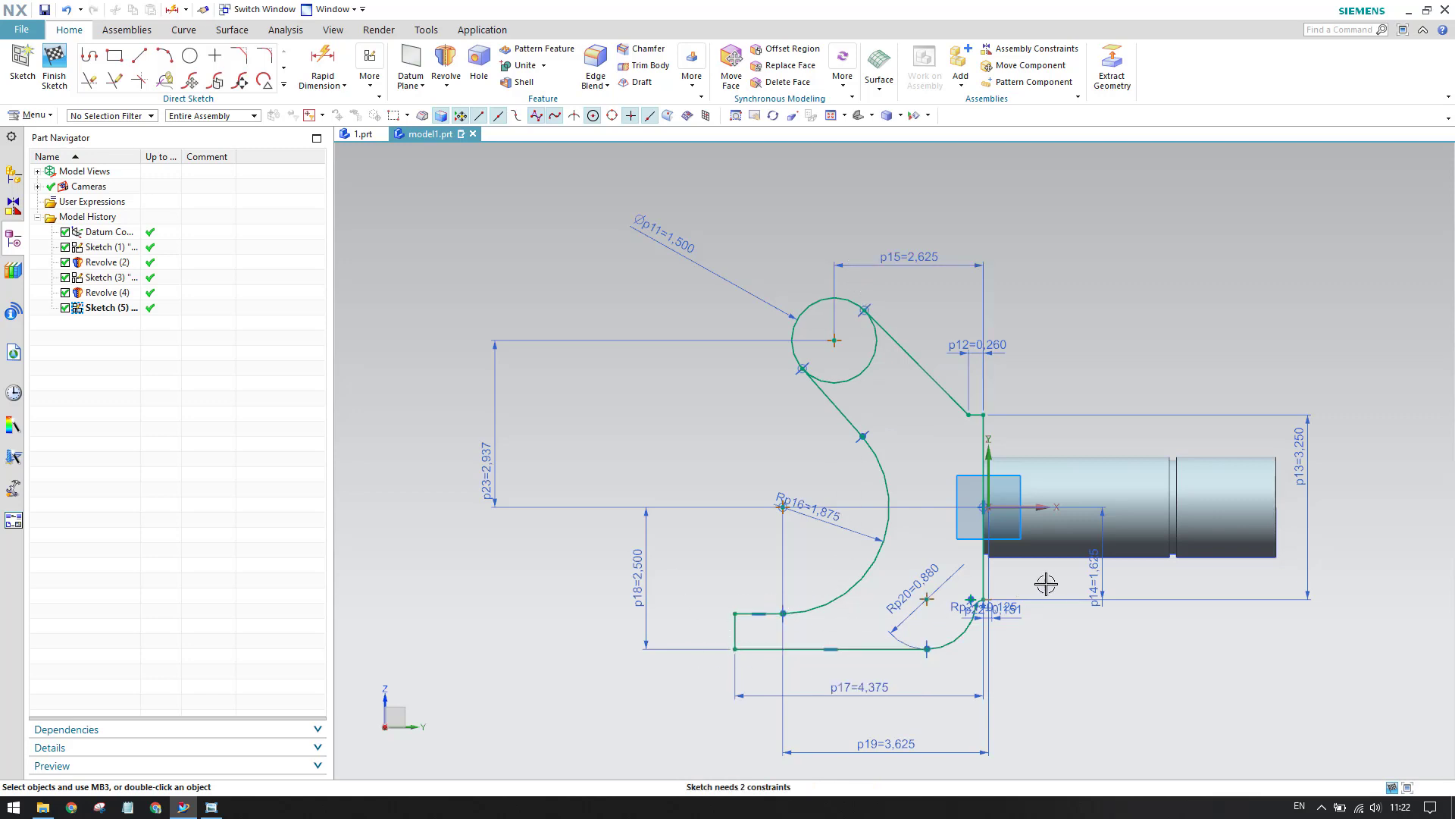
{"action": "scroll", "coordinate": [977, 606], "scroll_direction": "up", "scroll_amount": 5}
{"action": "scroll", "coordinate": [977, 607], "scroll_direction": "up", "scroll_amount": 2}
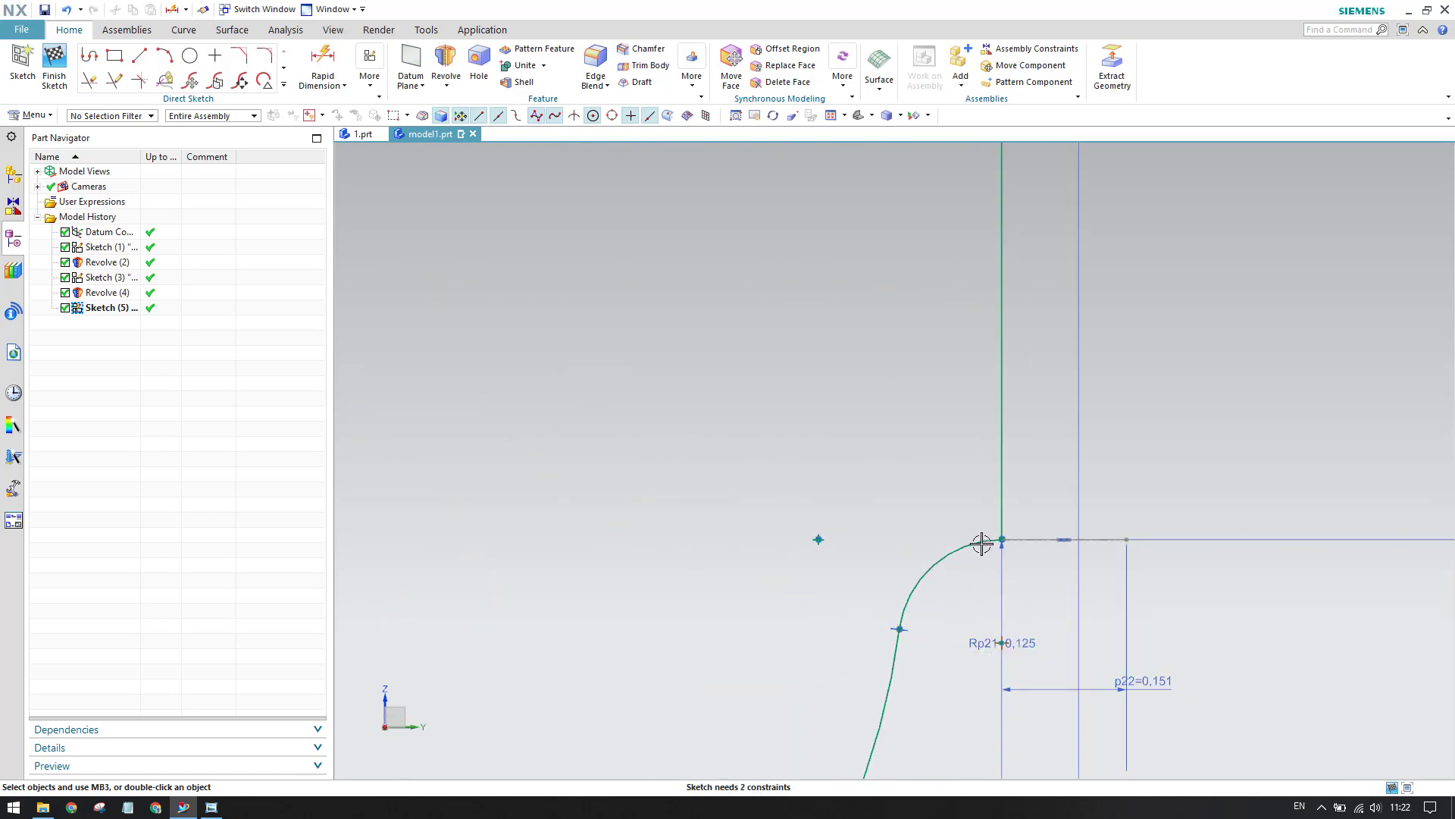
{"action": "scroll", "coordinate": [997, 574], "scroll_direction": "down", "scroll_amount": 1}
{"action": "scroll", "coordinate": [997, 574], "scroll_direction": "down", "scroll_amount": 5}
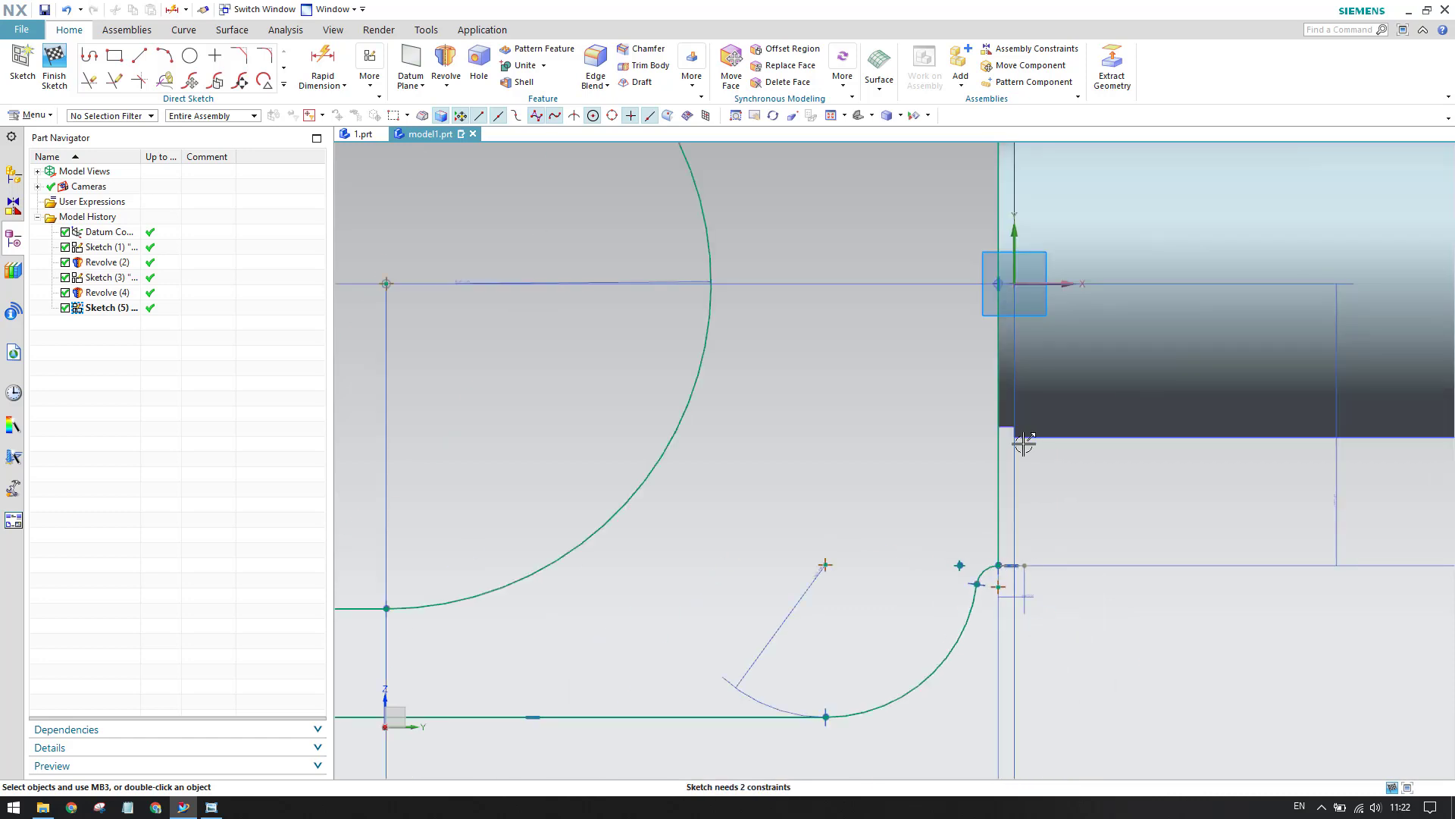
{"action": "scroll", "coordinate": [1172, 464], "scroll_direction": "down", "scroll_amount": 3}
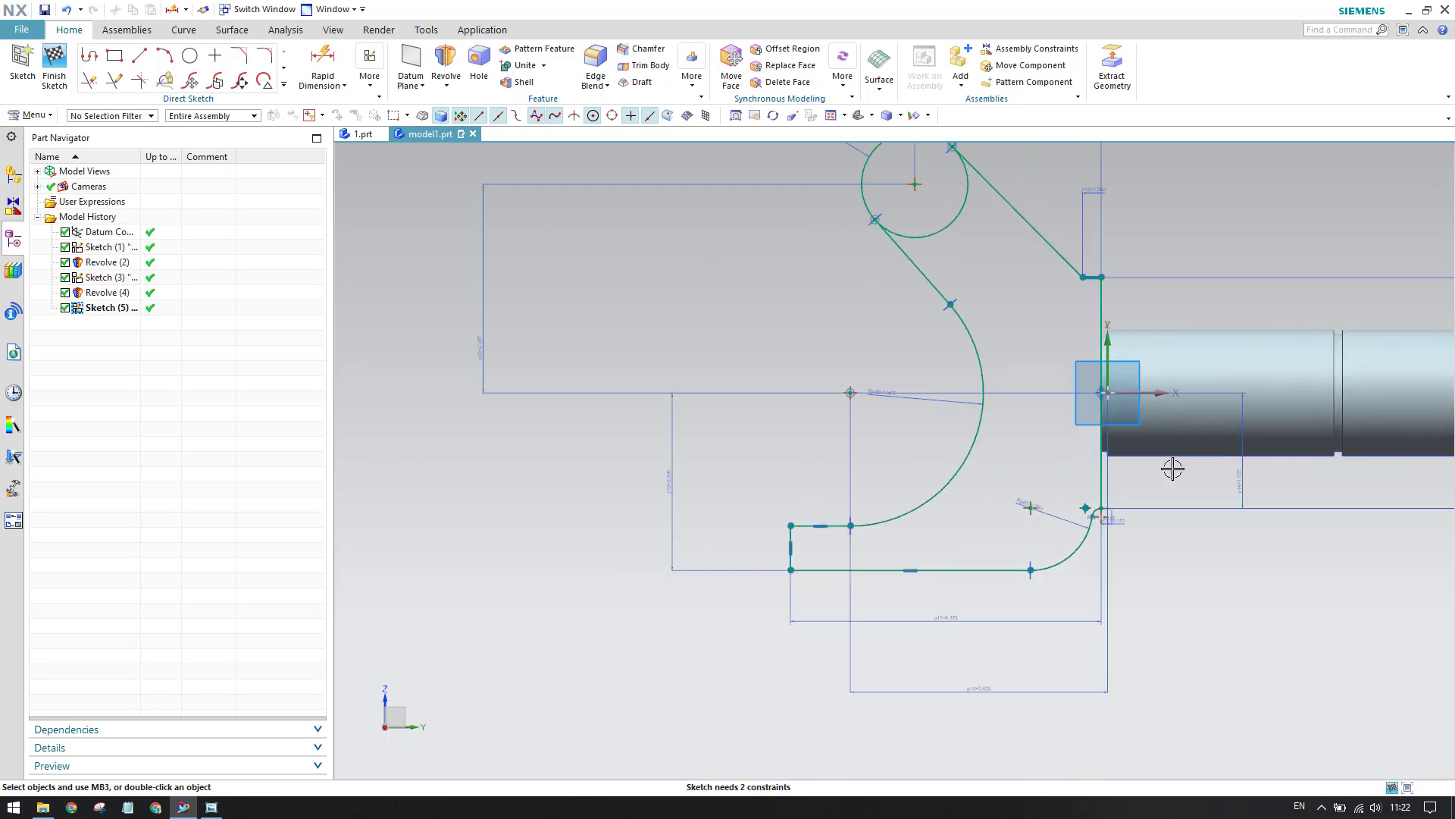
{"action": "scroll", "coordinate": [1089, 306], "scroll_direction": "up", "scroll_amount": 6}
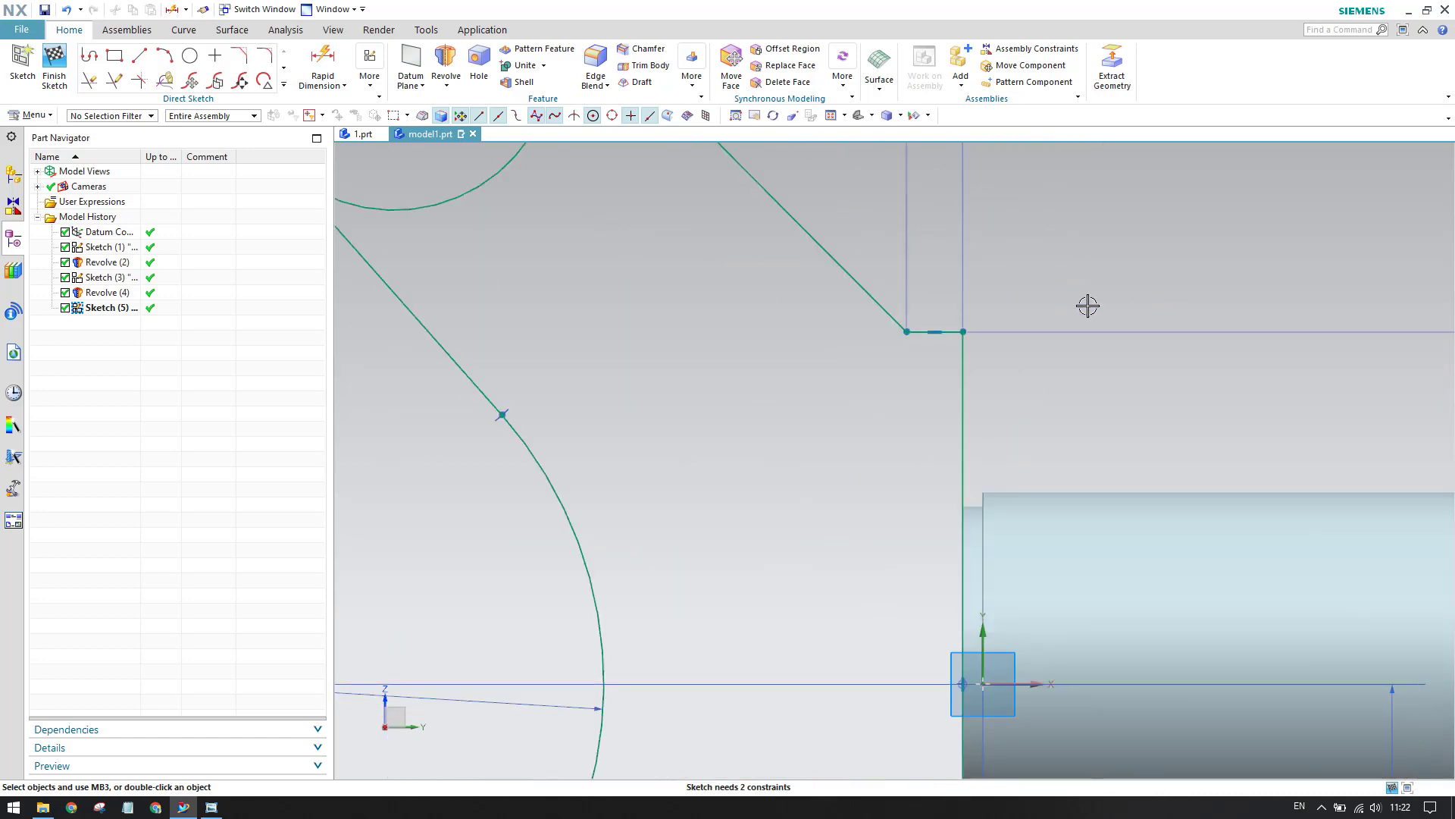
Delete the stray sketch point lying inside the profile near the 0.125 radius arc
{"action": "scroll", "coordinate": [1088, 305], "scroll_direction": "down", "scroll_amount": 5}
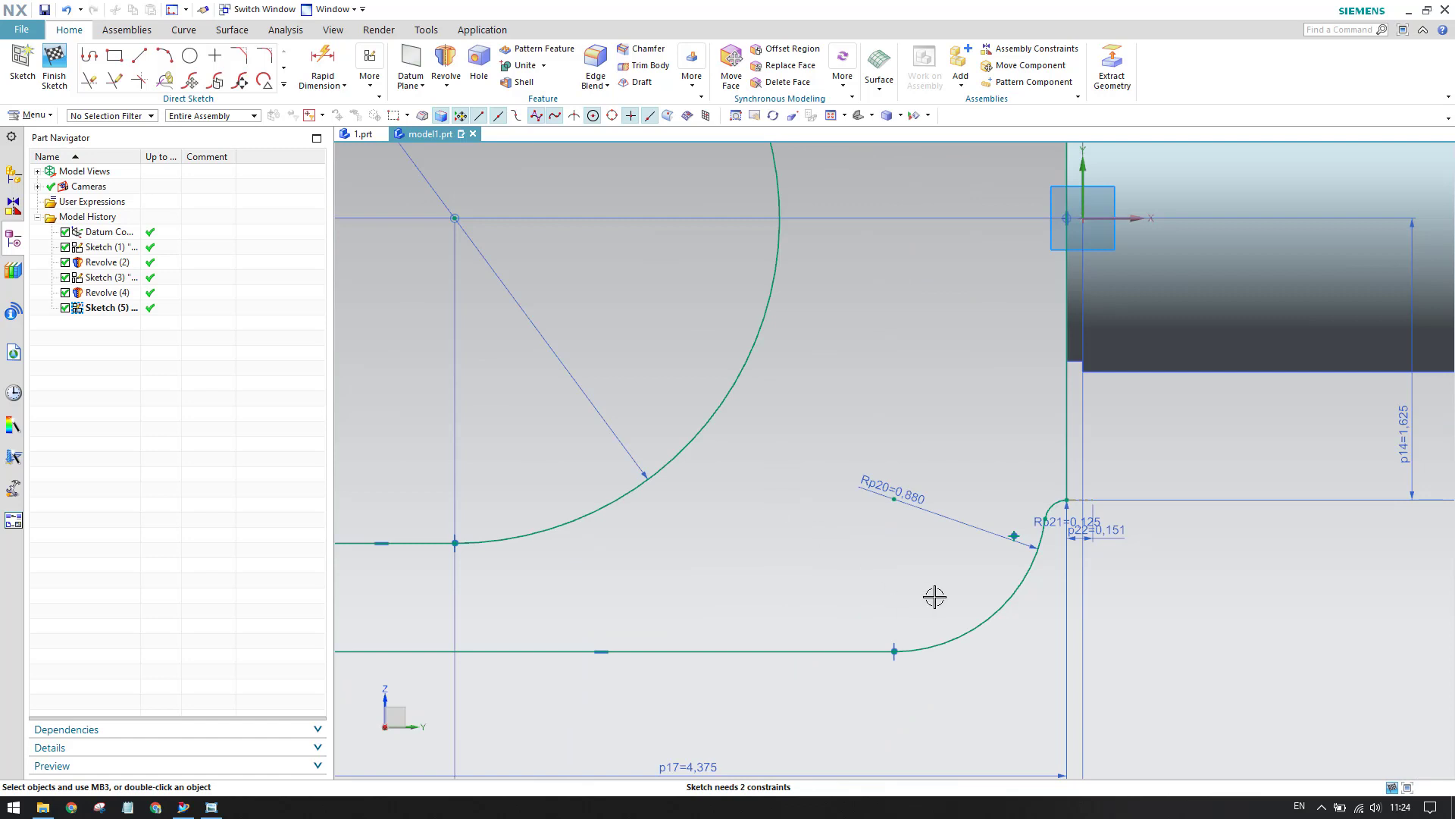
{"action": "scroll", "coordinate": [1061, 578], "scroll_direction": "down", "scroll_amount": 2}
{"action": "scroll", "coordinate": [1062, 578], "scroll_direction": "up", "scroll_amount": 5}
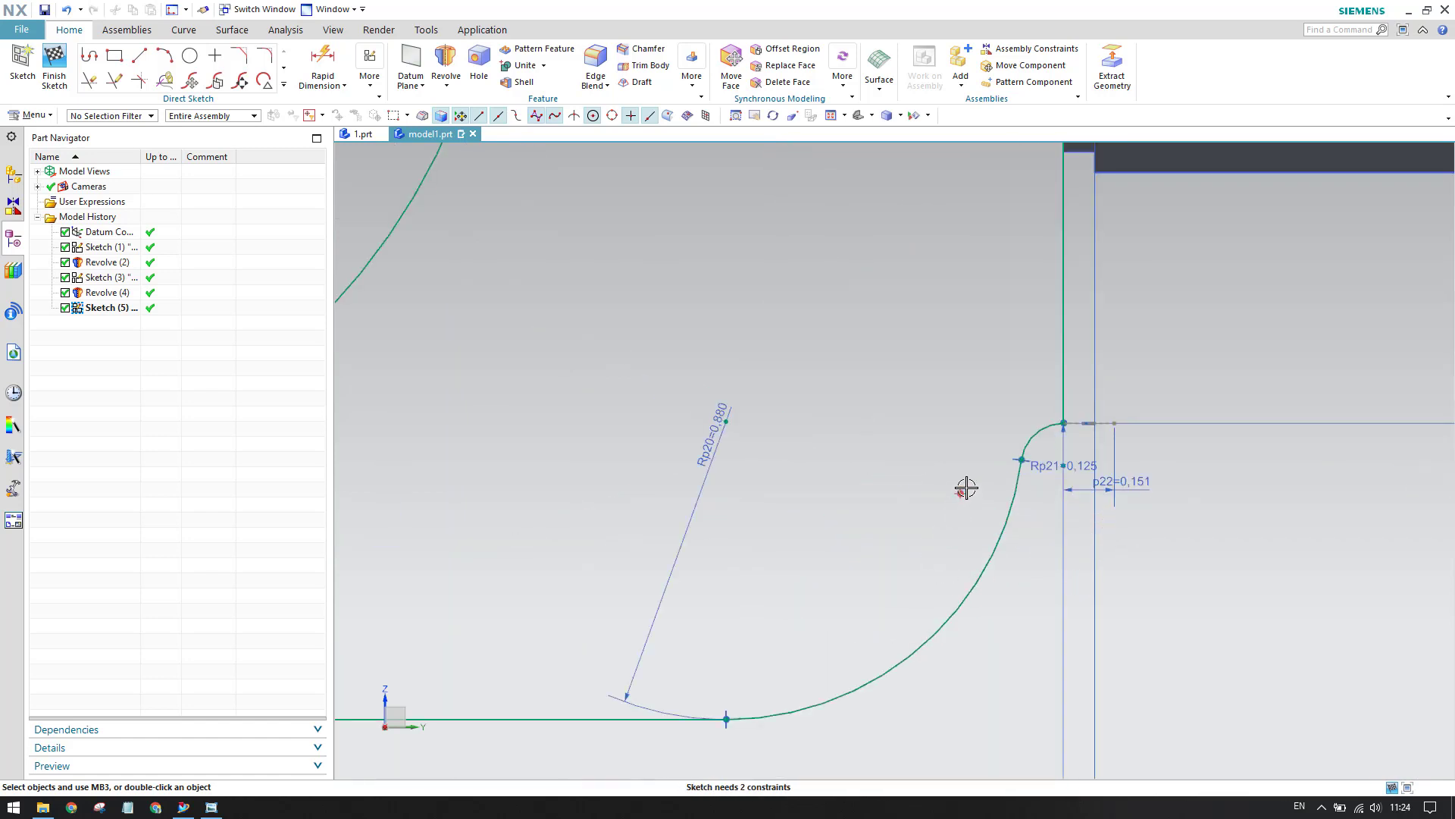
{"action": "scroll", "coordinate": [967, 489], "scroll_direction": "up", "scroll_amount": 2}
{"action": "left_click_drag", "start_coordinate": [921, 479], "coordinate": [978, 544]}
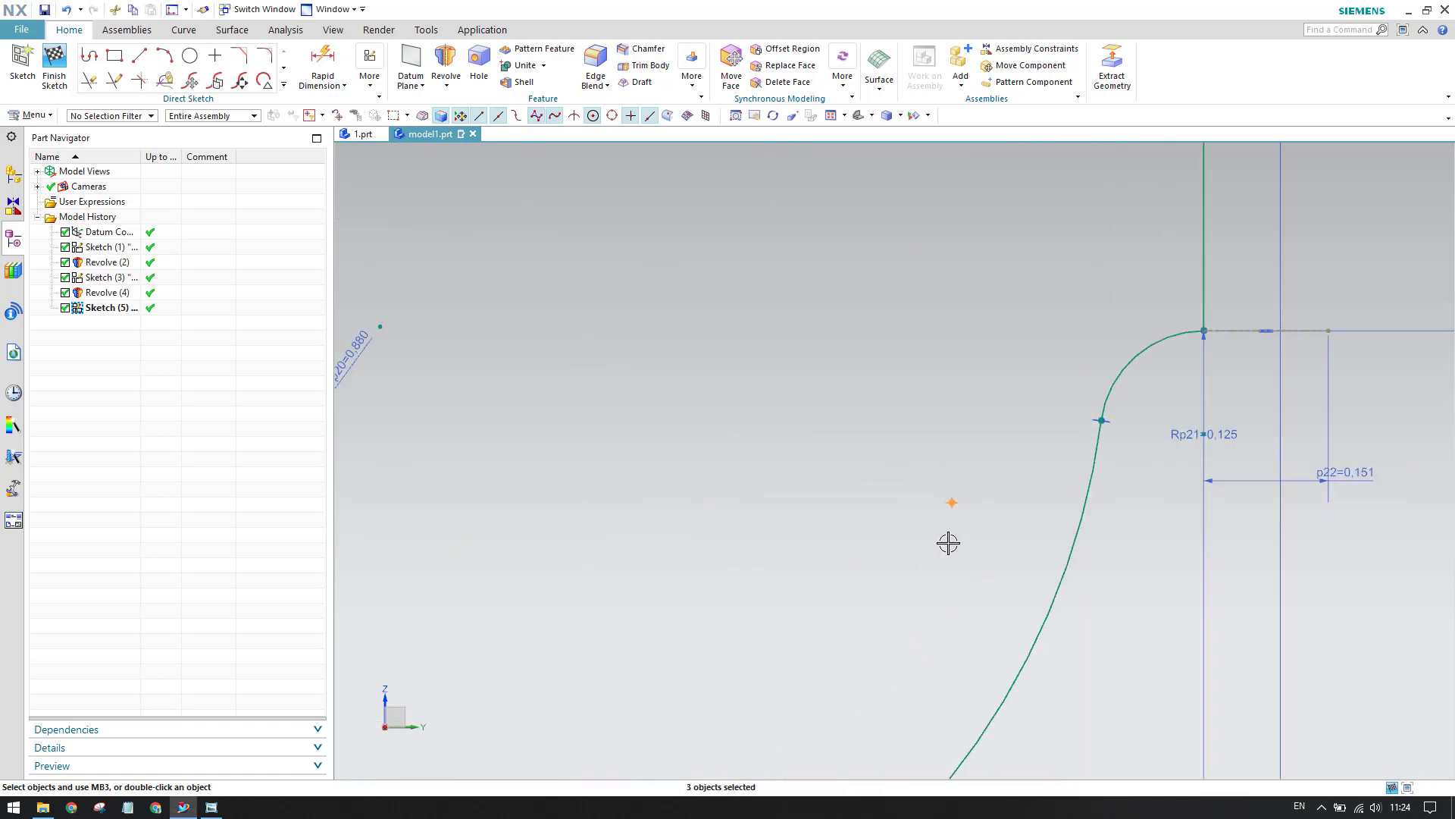
{"action": "key", "text": "Delete"}
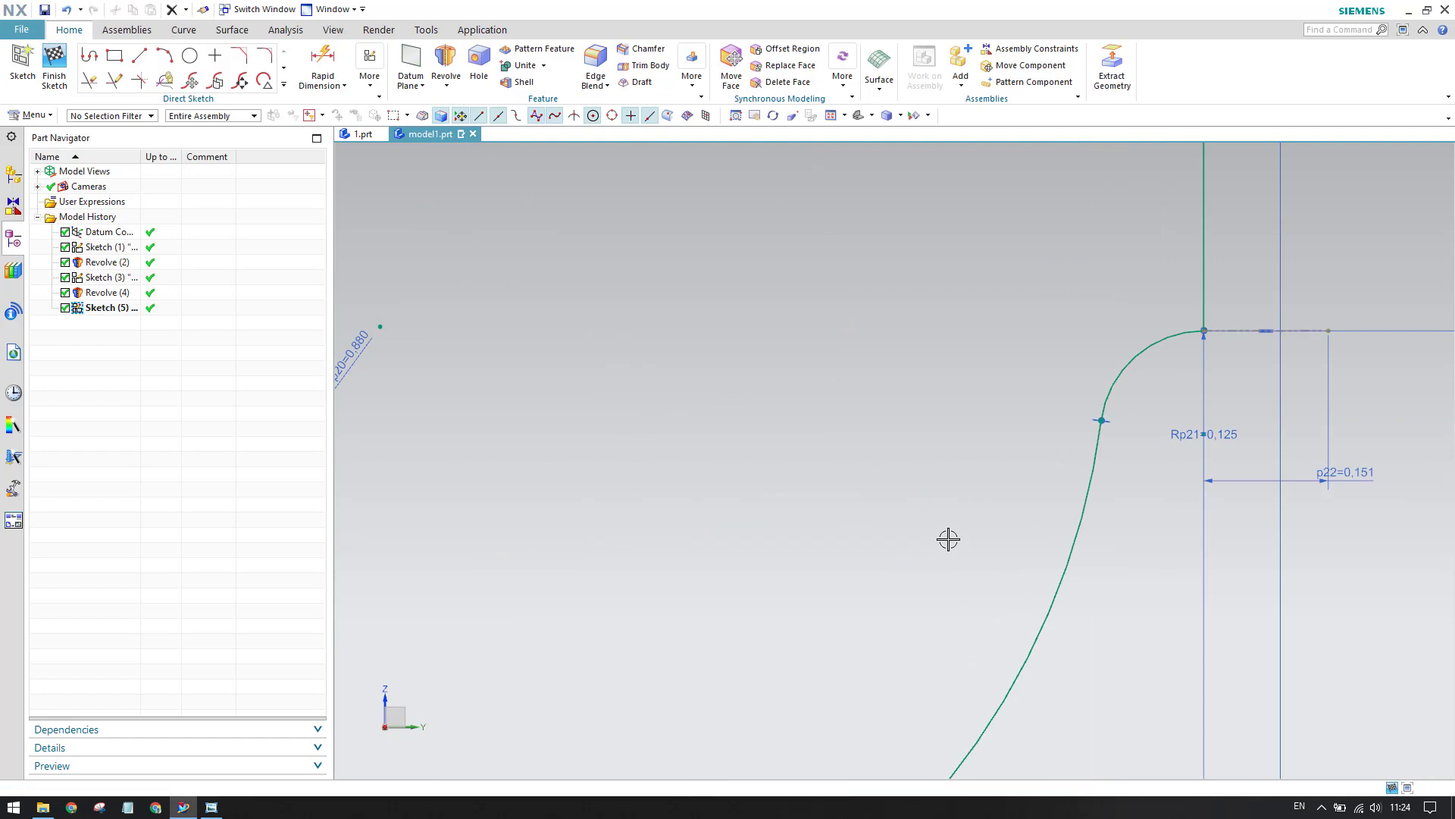
Check the constrained bracket profile around the small arc and finish the sketch
{"action": "scroll", "coordinate": [948, 539], "scroll_direction": "down", "scroll_amount": 6}
{"action": "scroll", "coordinate": [985, 622], "scroll_direction": "down", "scroll_amount": 1}
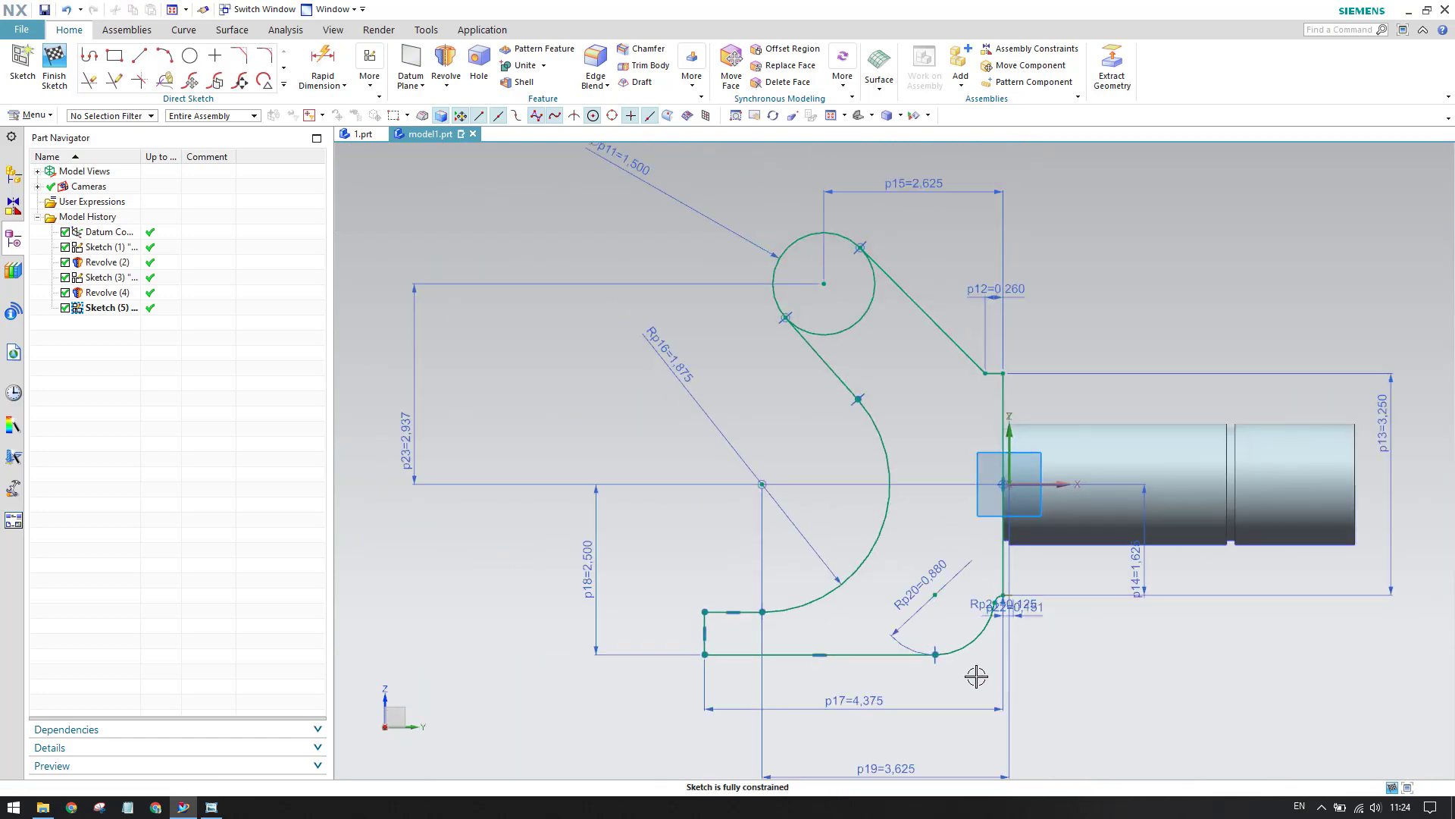
{"action": "scroll", "coordinate": [982, 607], "scroll_direction": "up", "scroll_amount": 4}
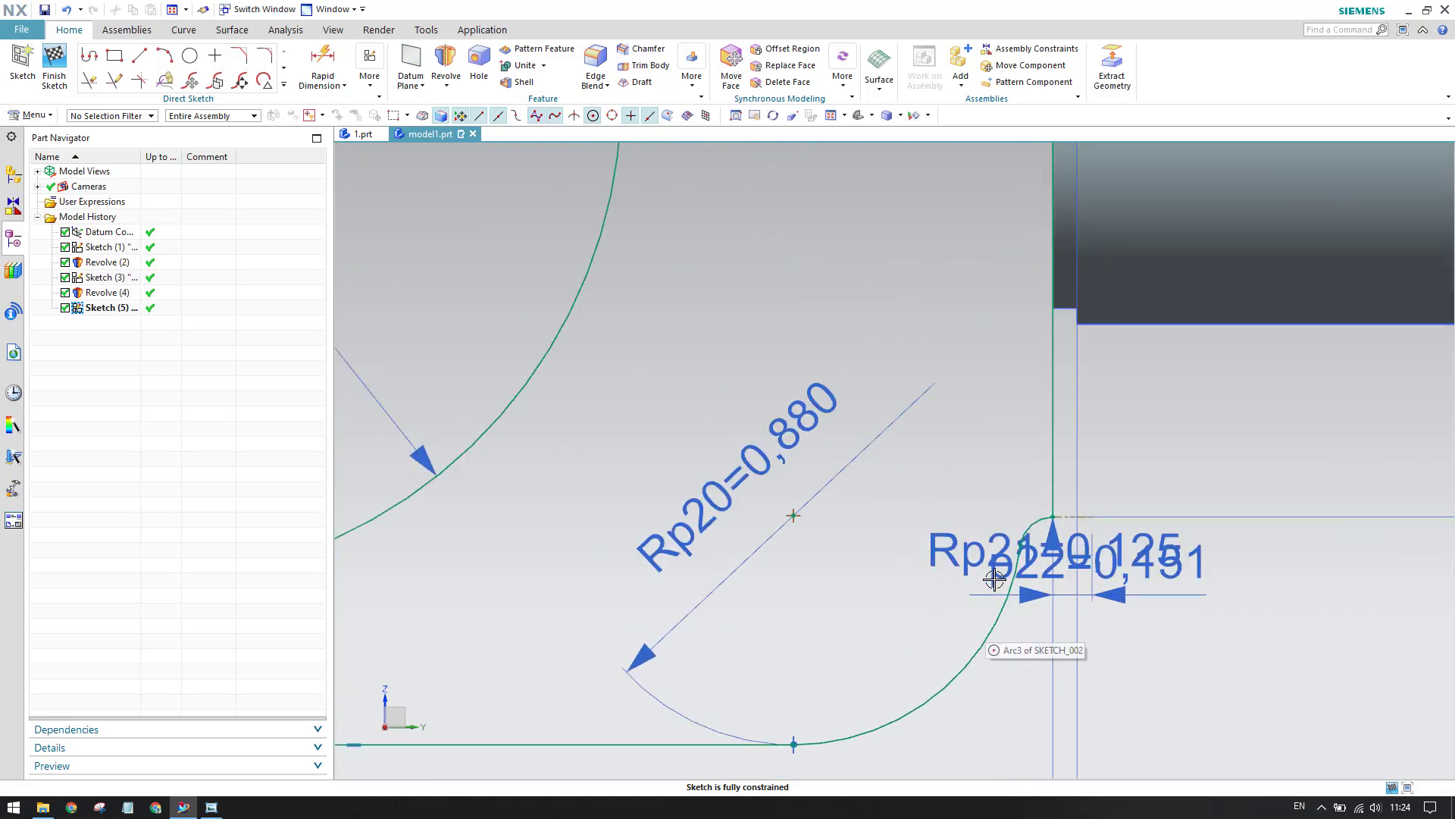
{"action": "scroll", "coordinate": [877, 607], "scroll_direction": "down", "scroll_amount": 4}
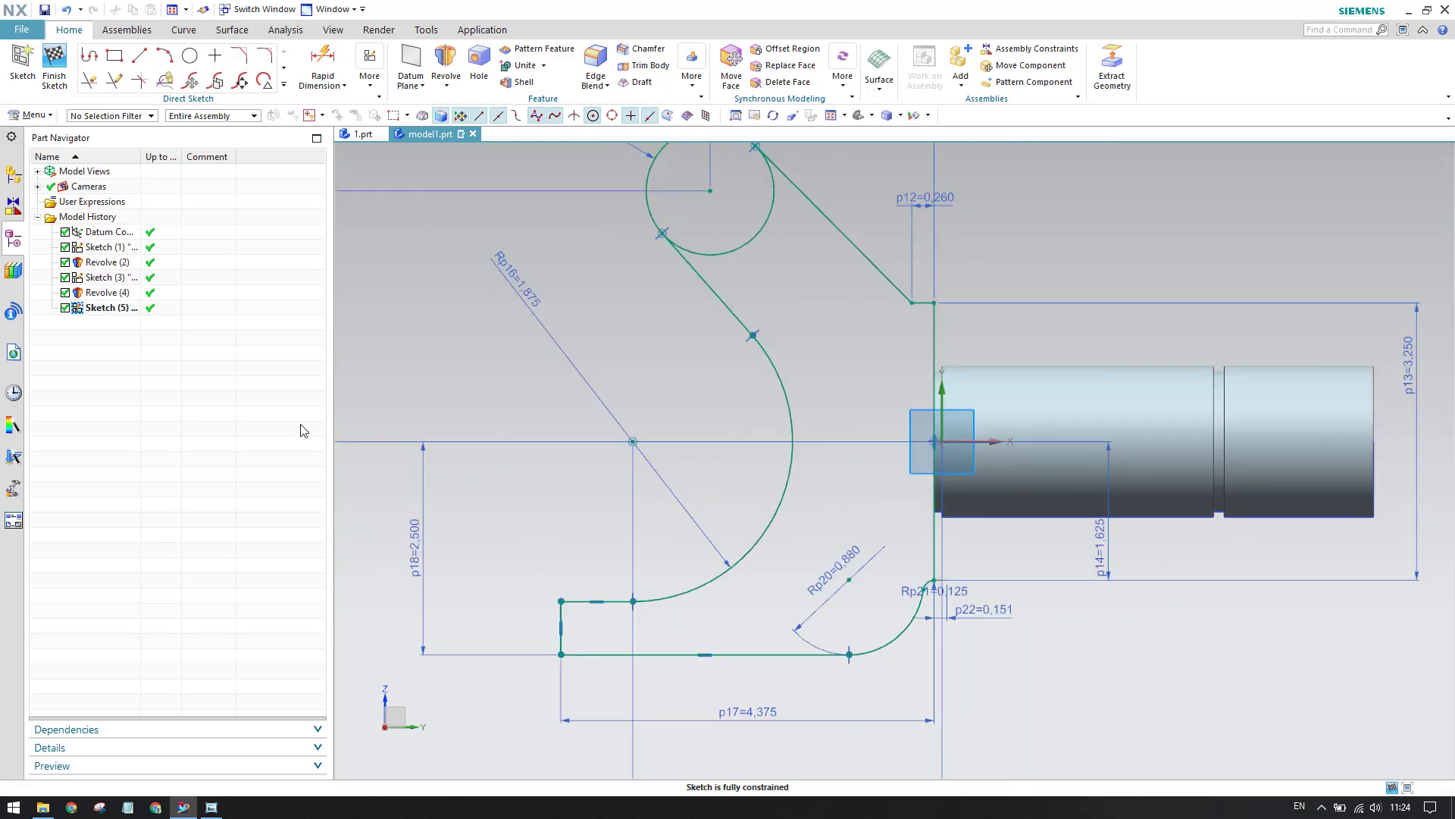
{"action": "left_click", "coordinate": [54, 67]}
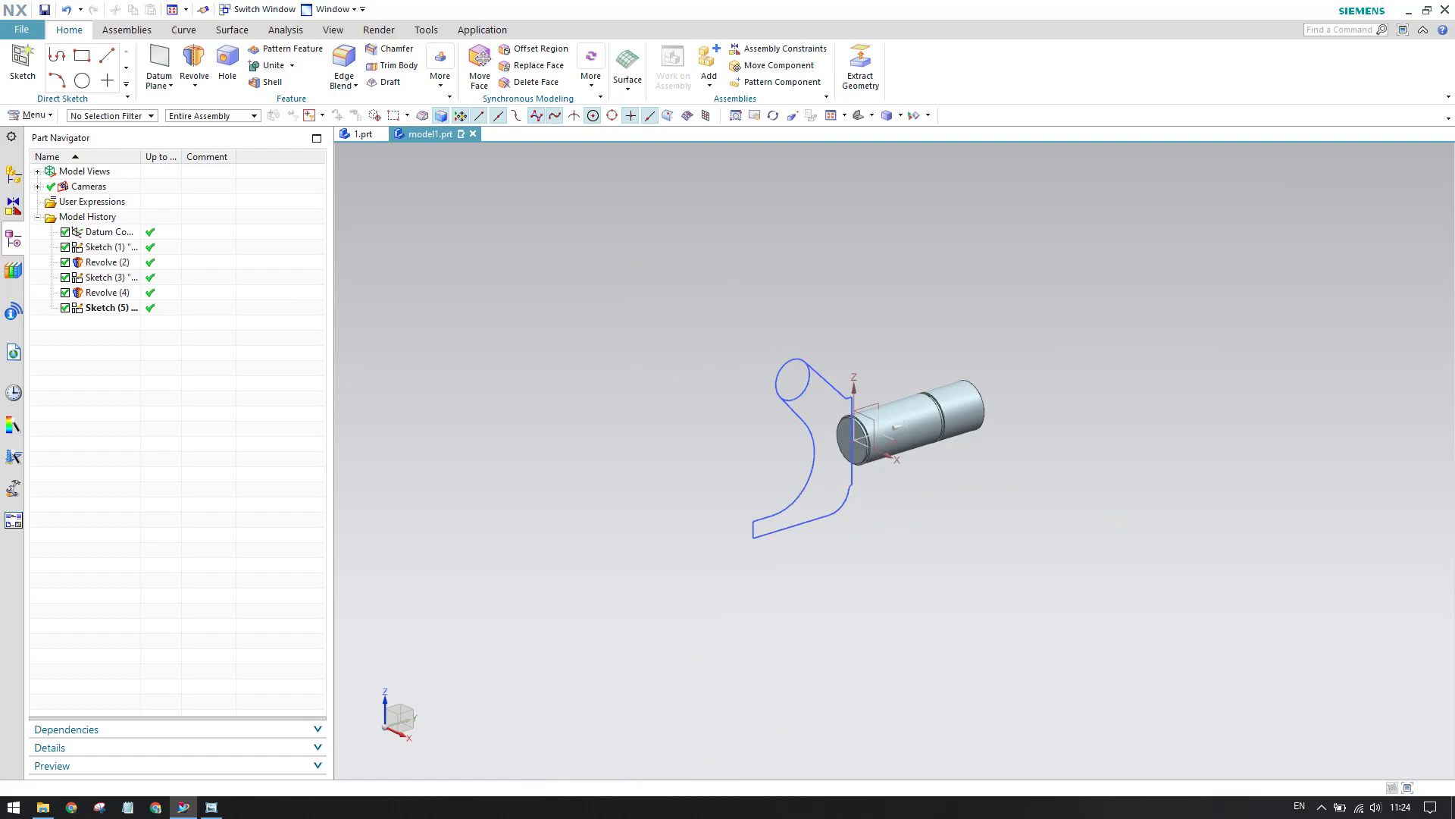
Check the reference drawing's views for the bracket's overall width
{"action": "left_click", "coordinate": [211, 806]}
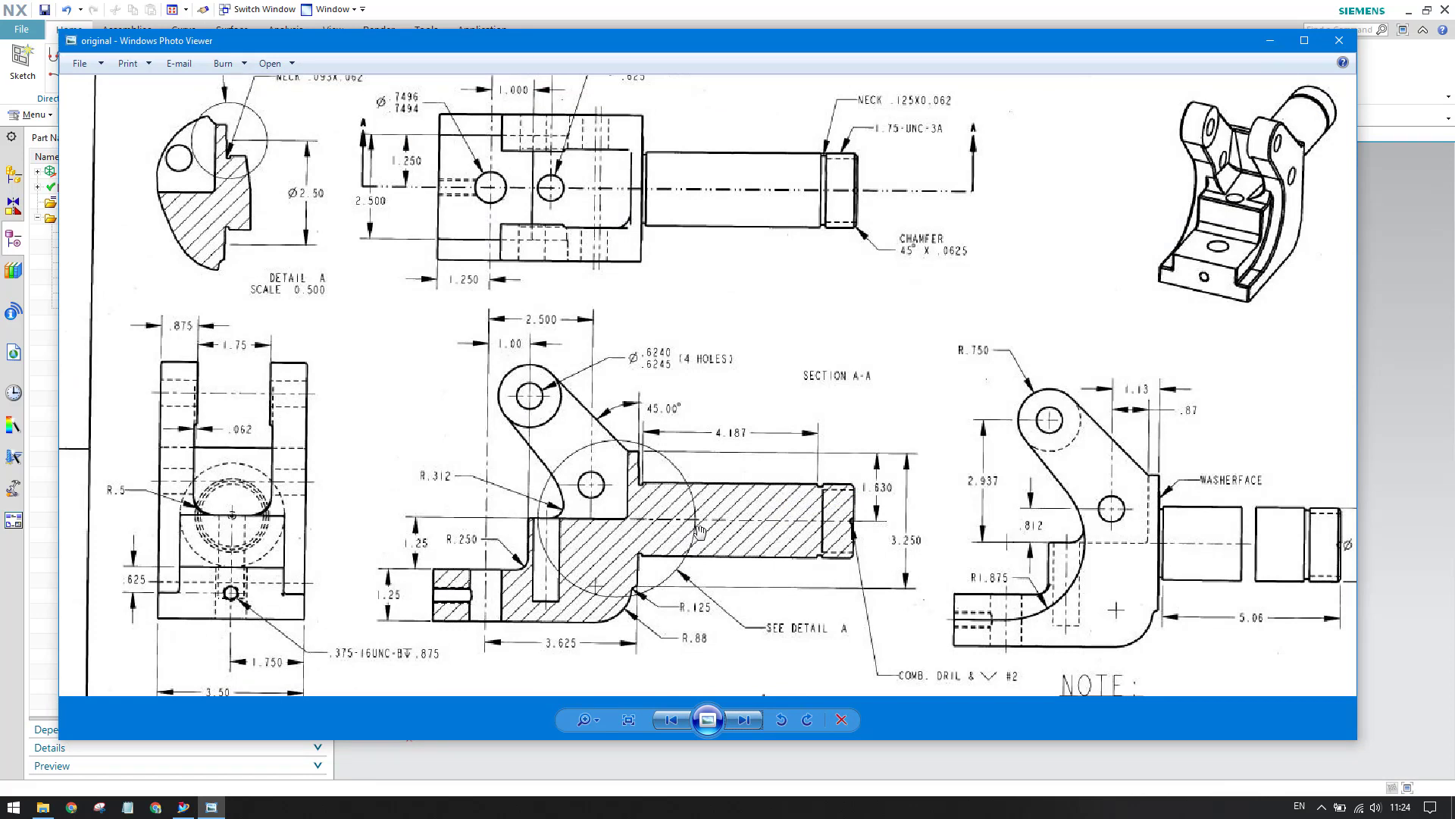
{"action": "left_click_drag", "start_coordinate": [447, 363], "coordinate": [442, 420]}
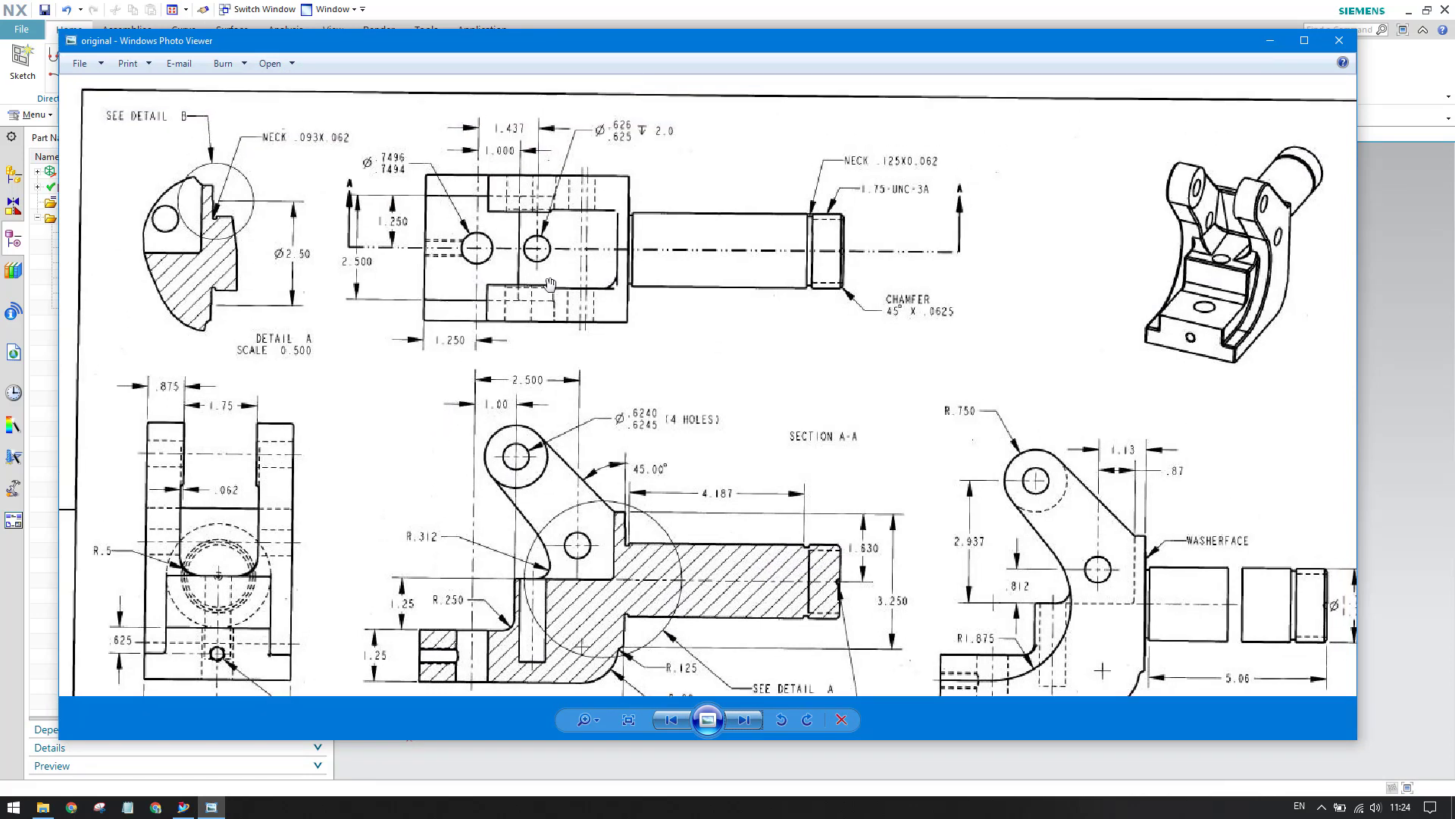
{"action": "left_click_drag", "start_coordinate": [437, 415], "coordinate": [440, 359]}
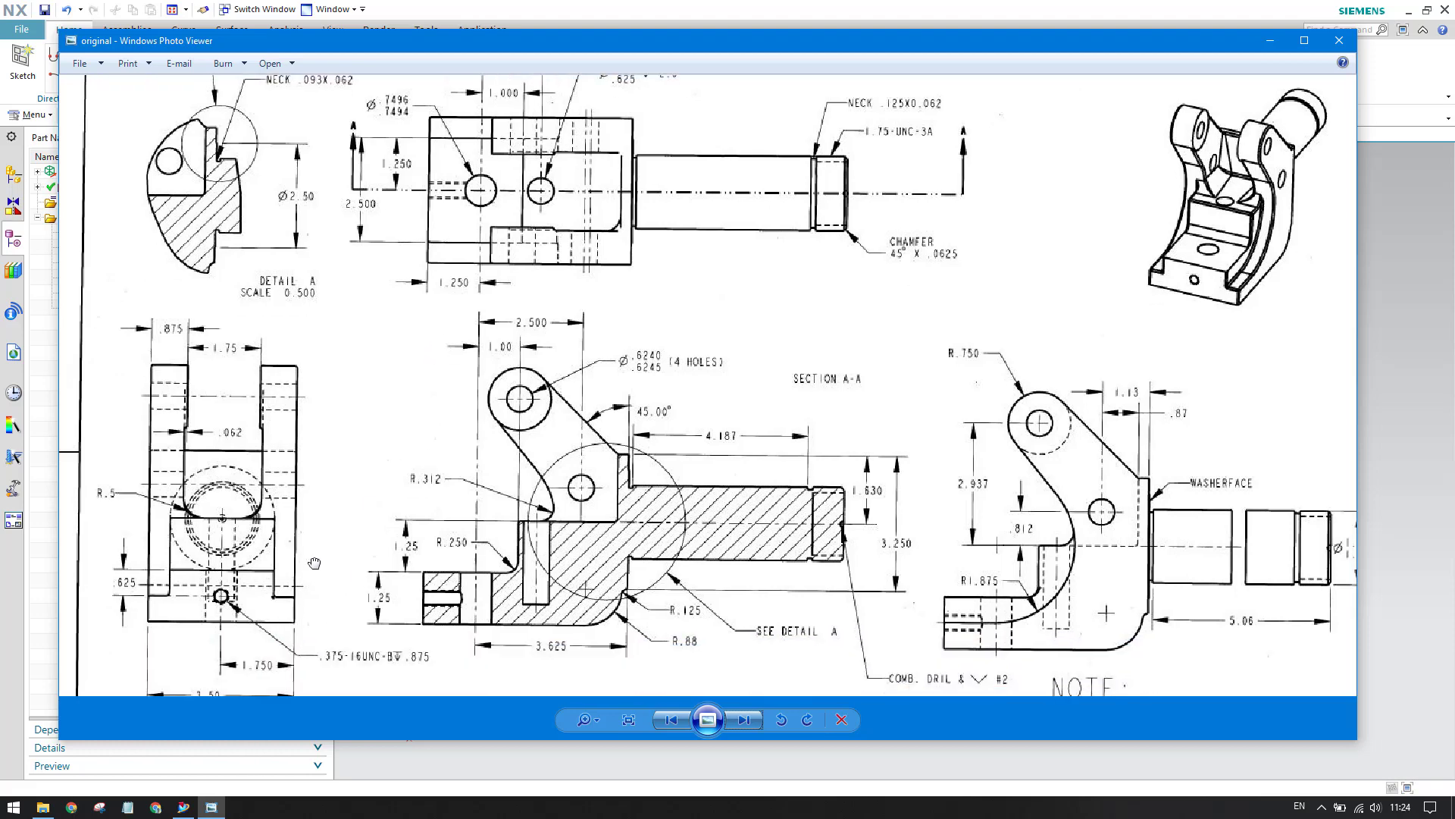
{"action": "left_click_drag", "start_coordinate": [315, 562], "coordinate": [324, 439]}
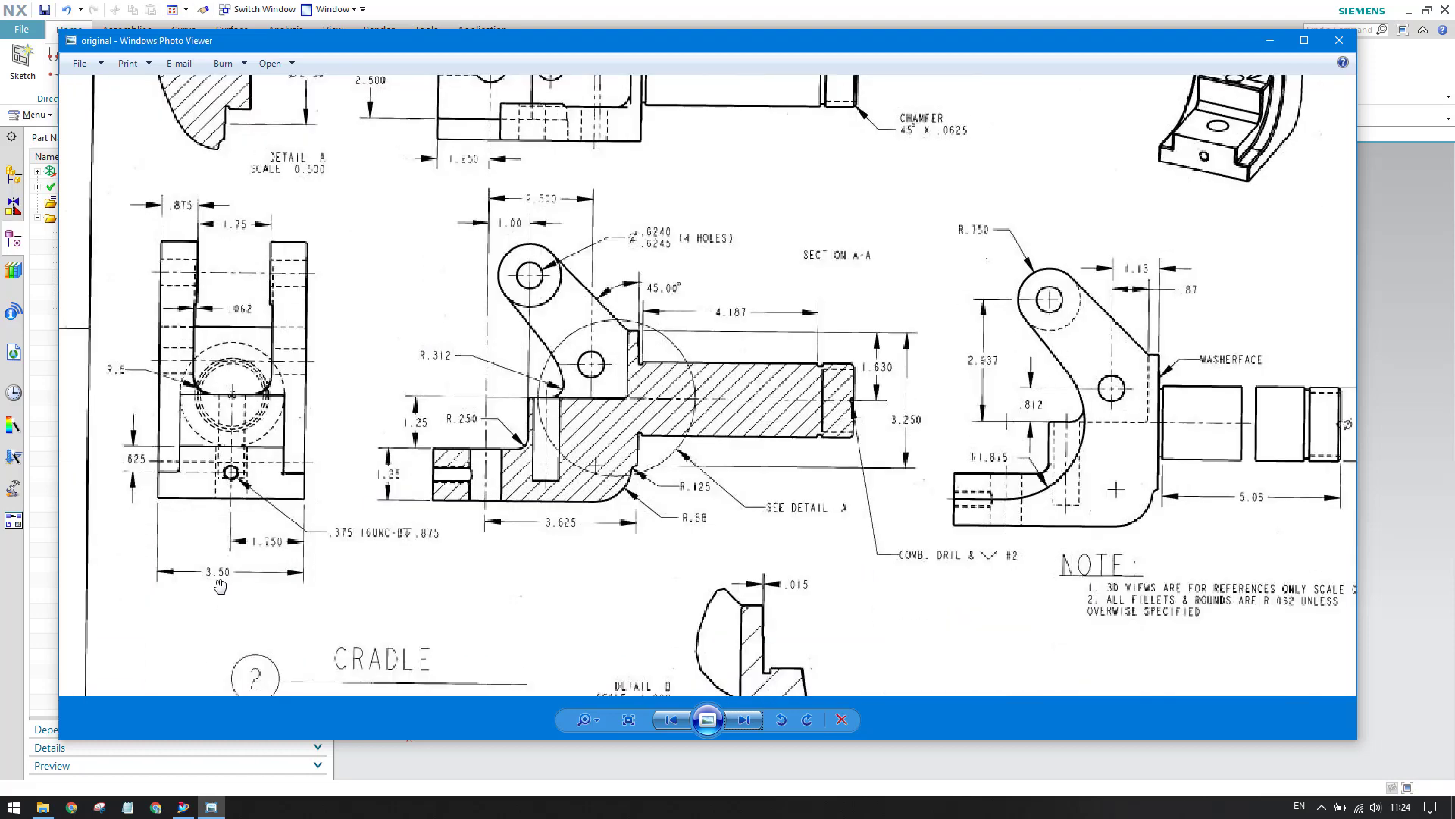
{"action": "left_click", "coordinate": [1270, 40]}
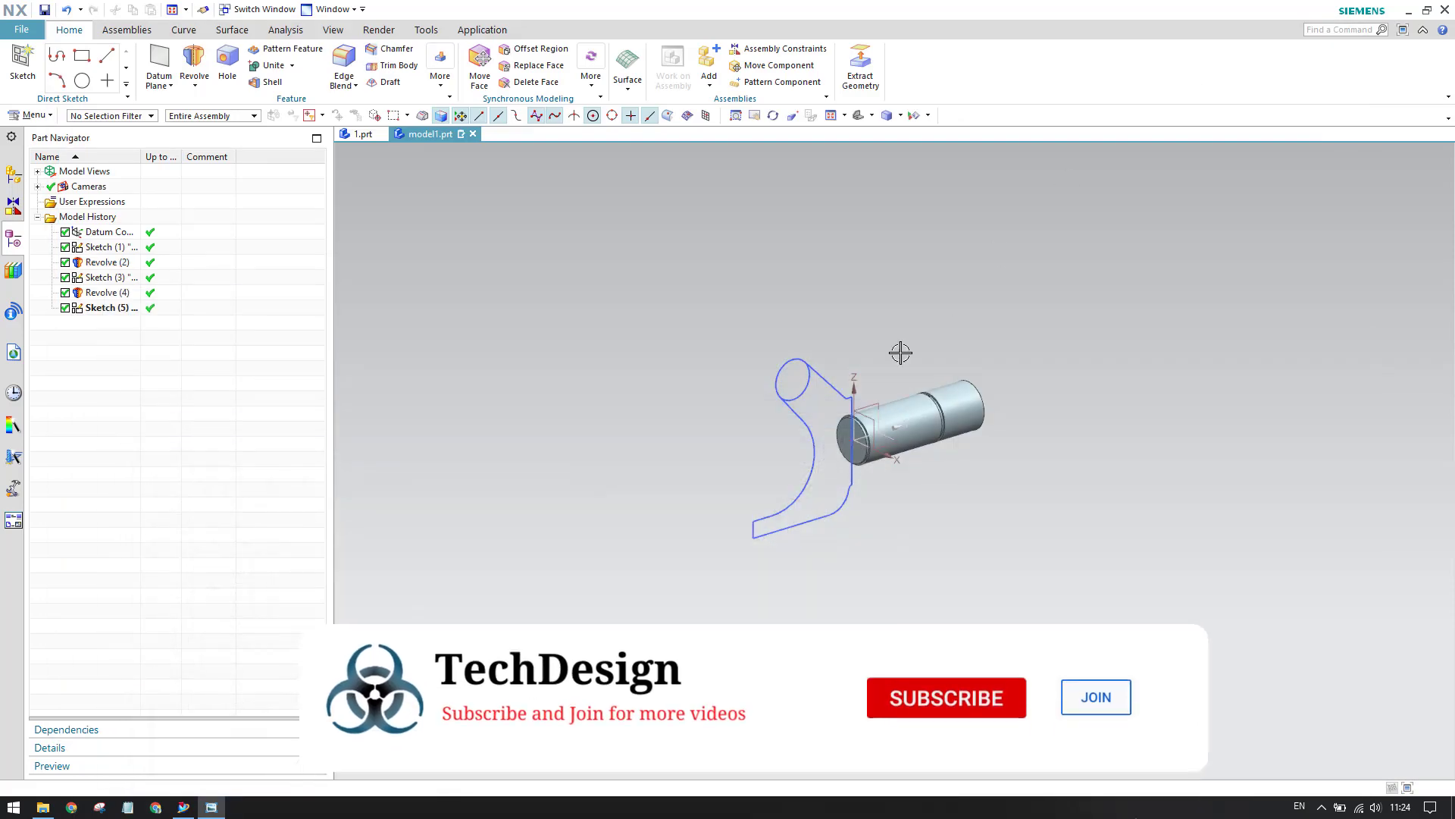
Begin an Extrude with its limits set to Symmetric Value
{"action": "left_click", "coordinate": [194, 85]}
{"action": "left_click", "coordinate": [208, 103]}
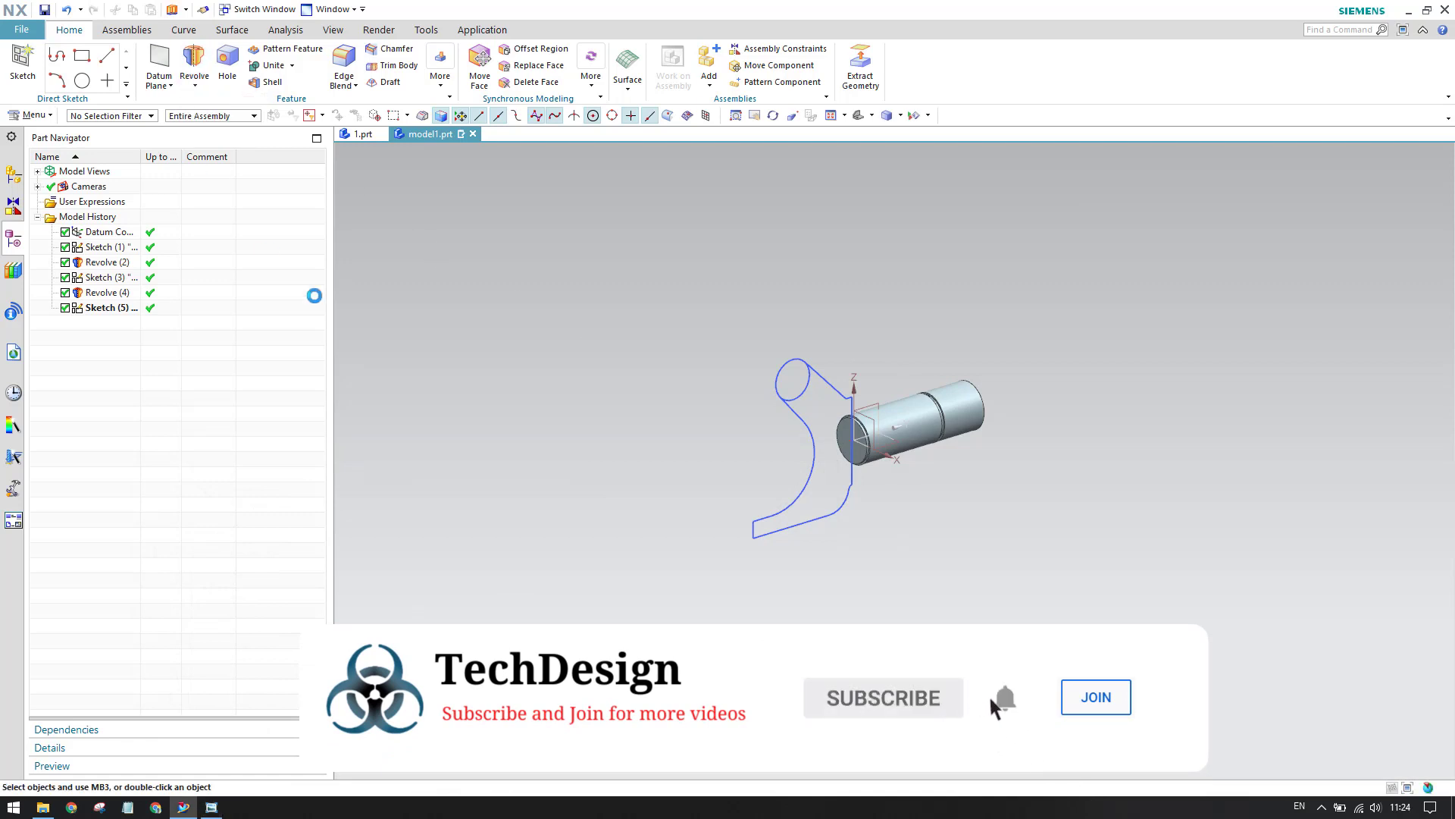
{"action": "left_click", "coordinate": [303, 319]}
{"action": "left_click", "coordinate": [319, 350]}
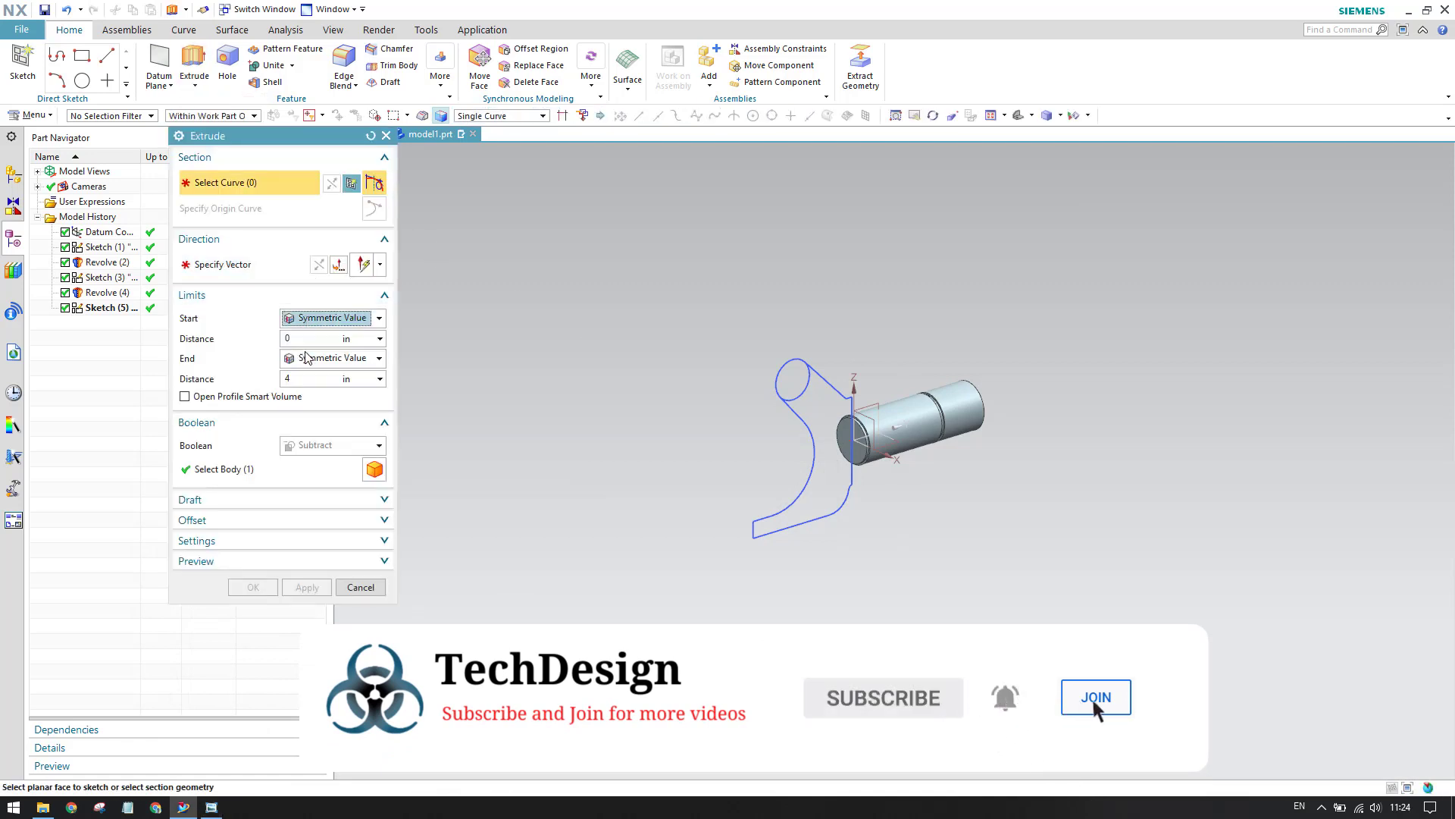
{"action": "left_click", "coordinate": [515, 116]}
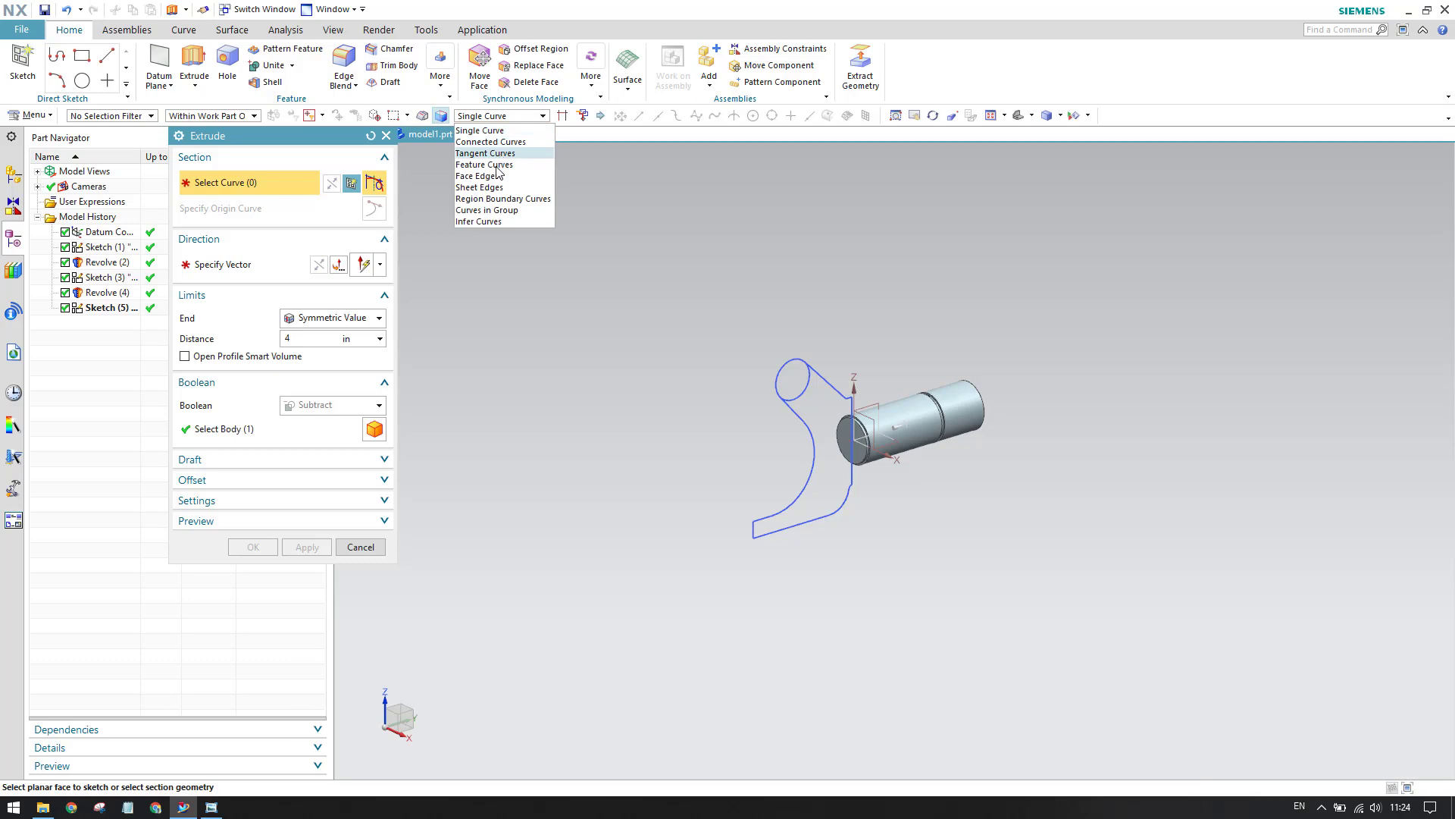
{"action": "left_click", "coordinate": [492, 173]}
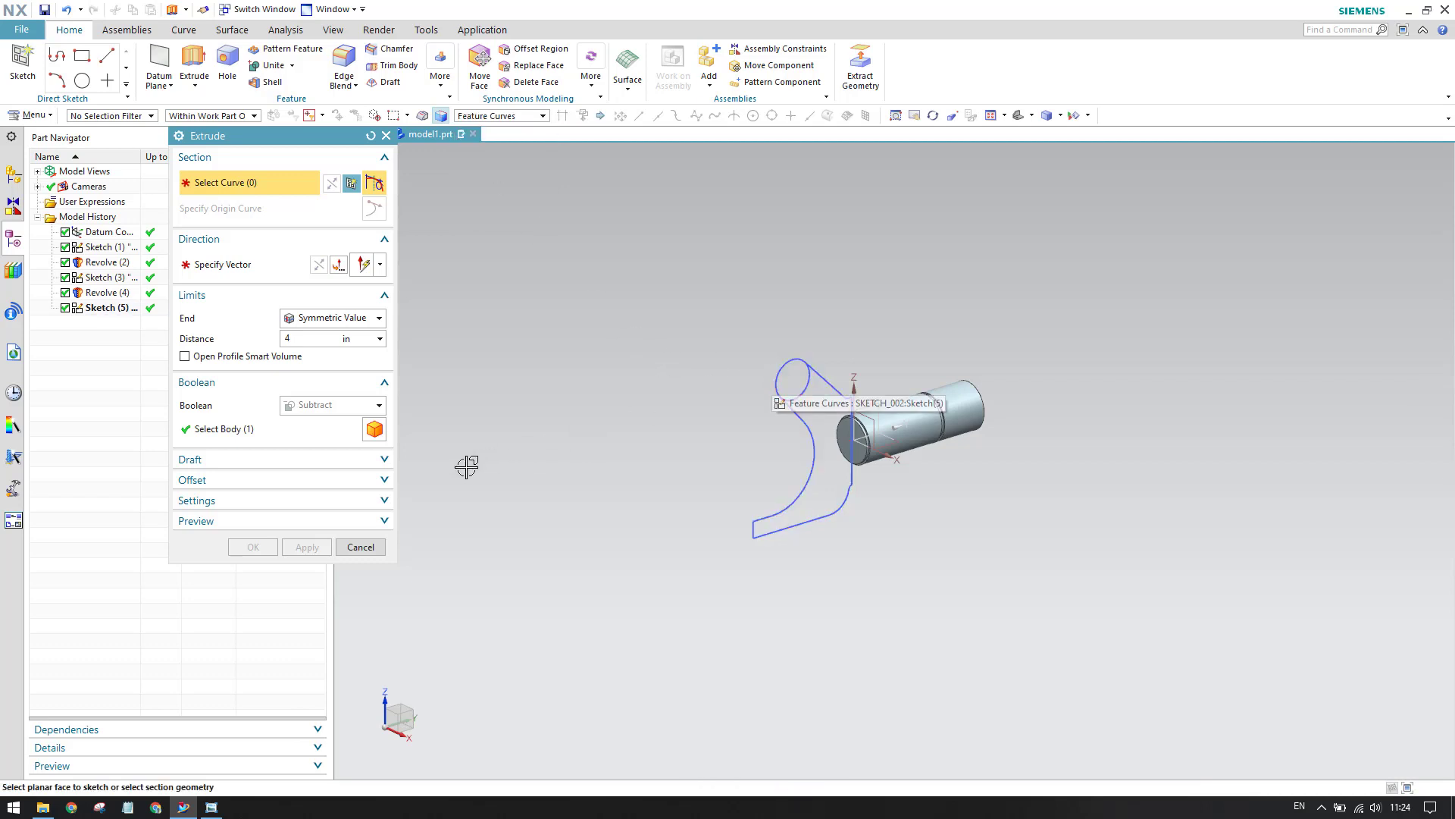
{"action": "left_click", "coordinate": [506, 117]}
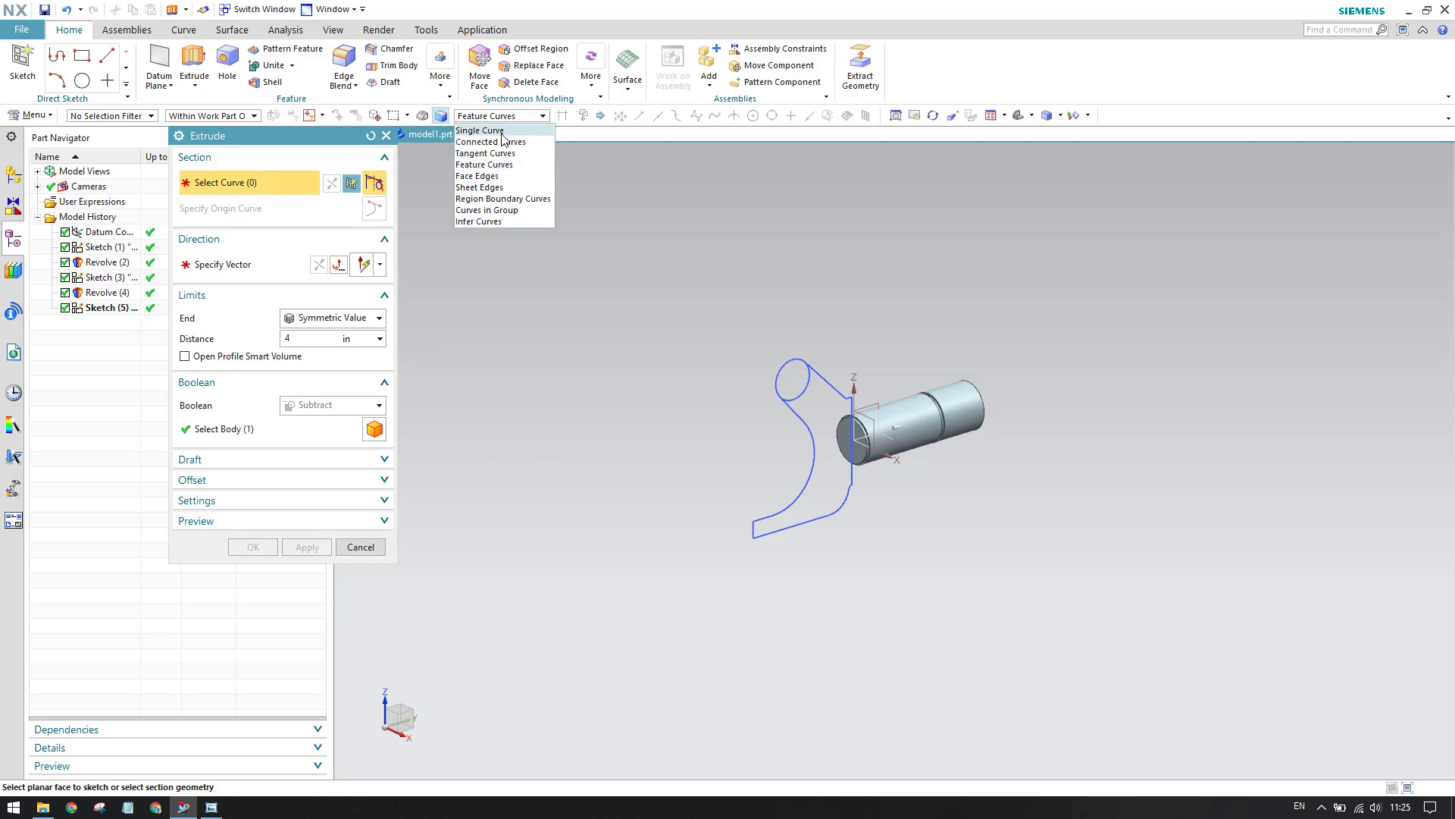
{"action": "left_click", "coordinate": [501, 131]}
{"action": "scroll", "coordinate": [788, 375], "scroll_direction": "up", "scroll_amount": 3}
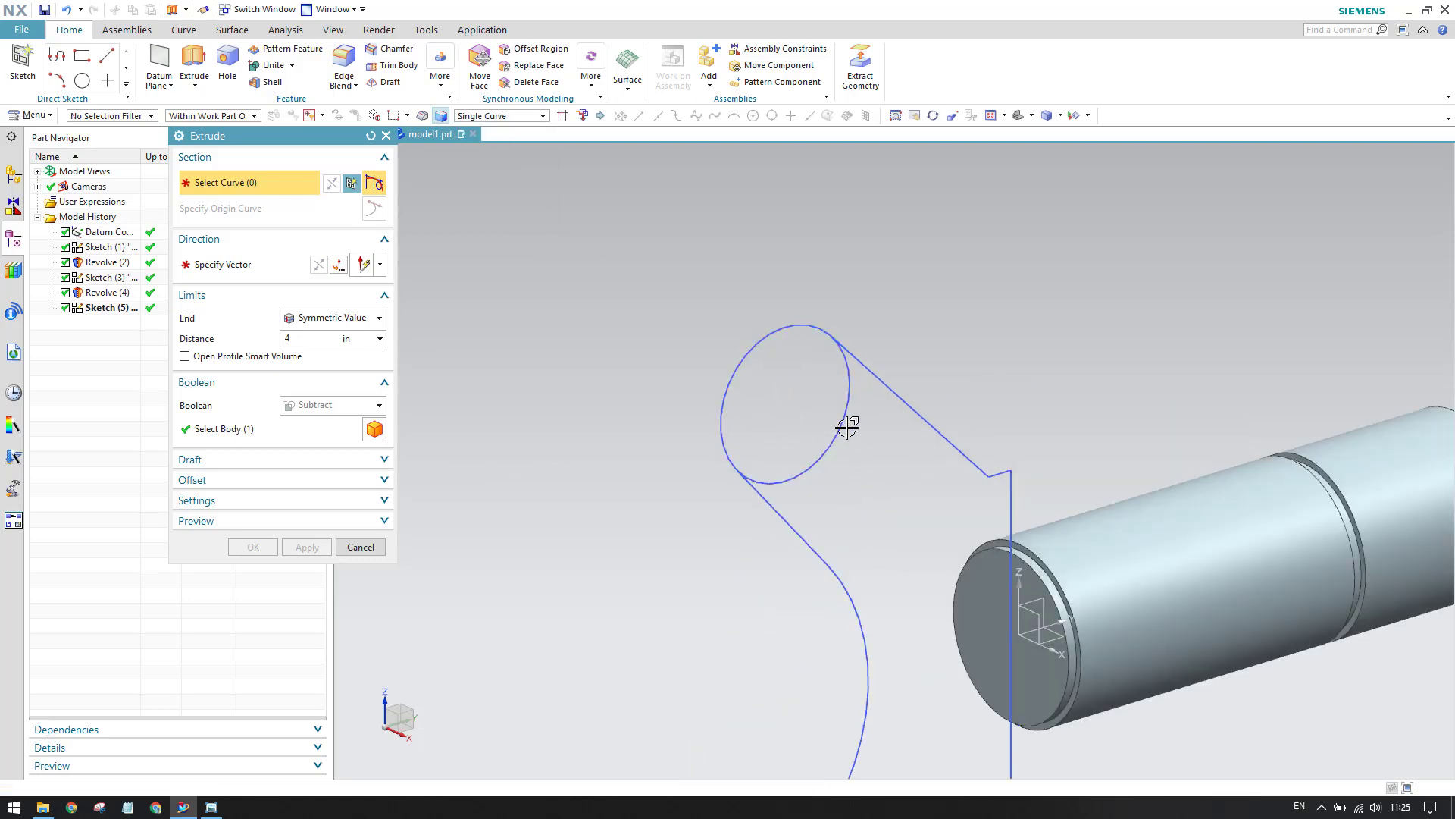
{"action": "left_click", "coordinate": [765, 333]}
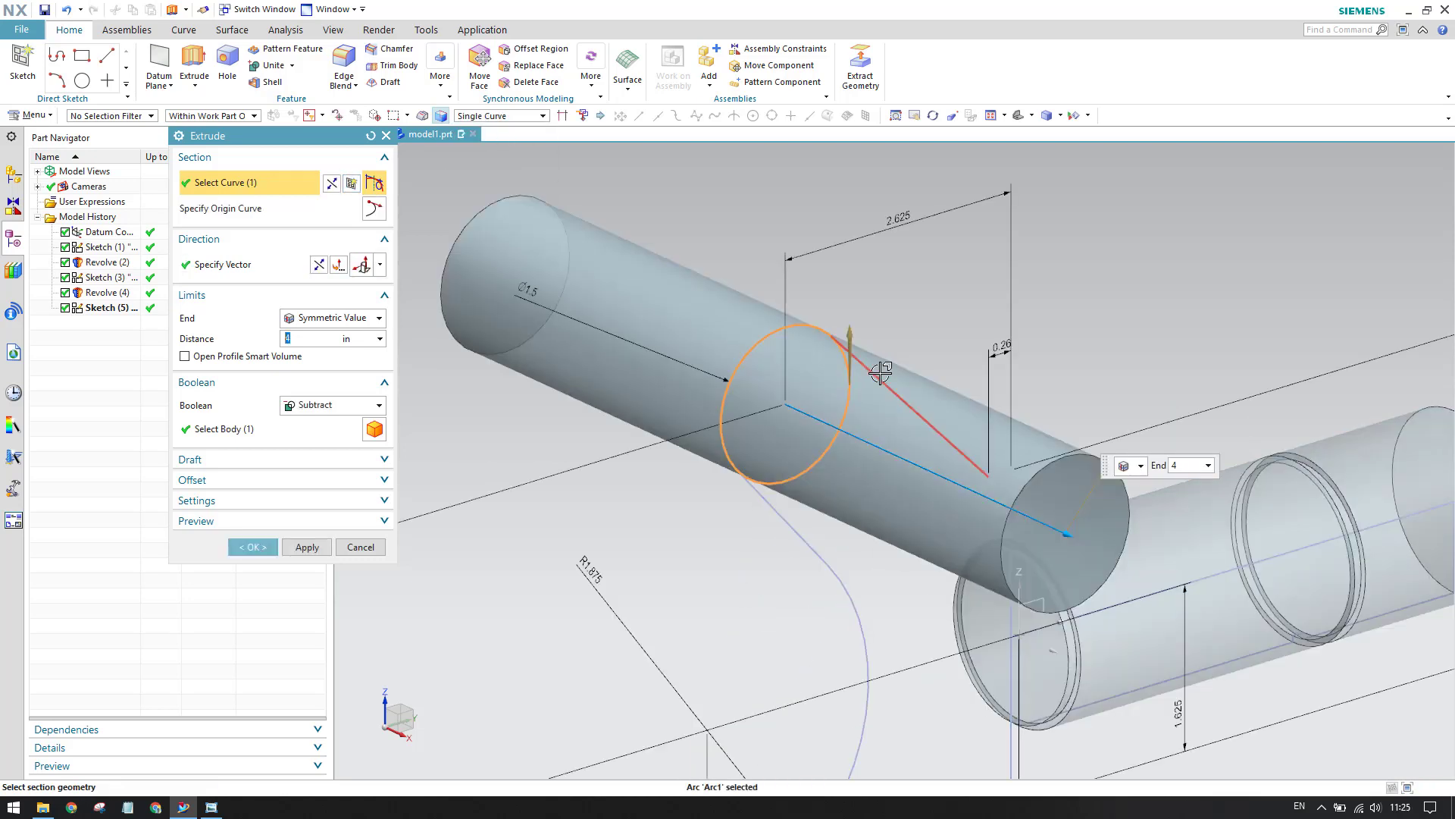
{"action": "left_click", "coordinate": [338, 115]}
{"action": "left_click", "coordinate": [542, 116]}
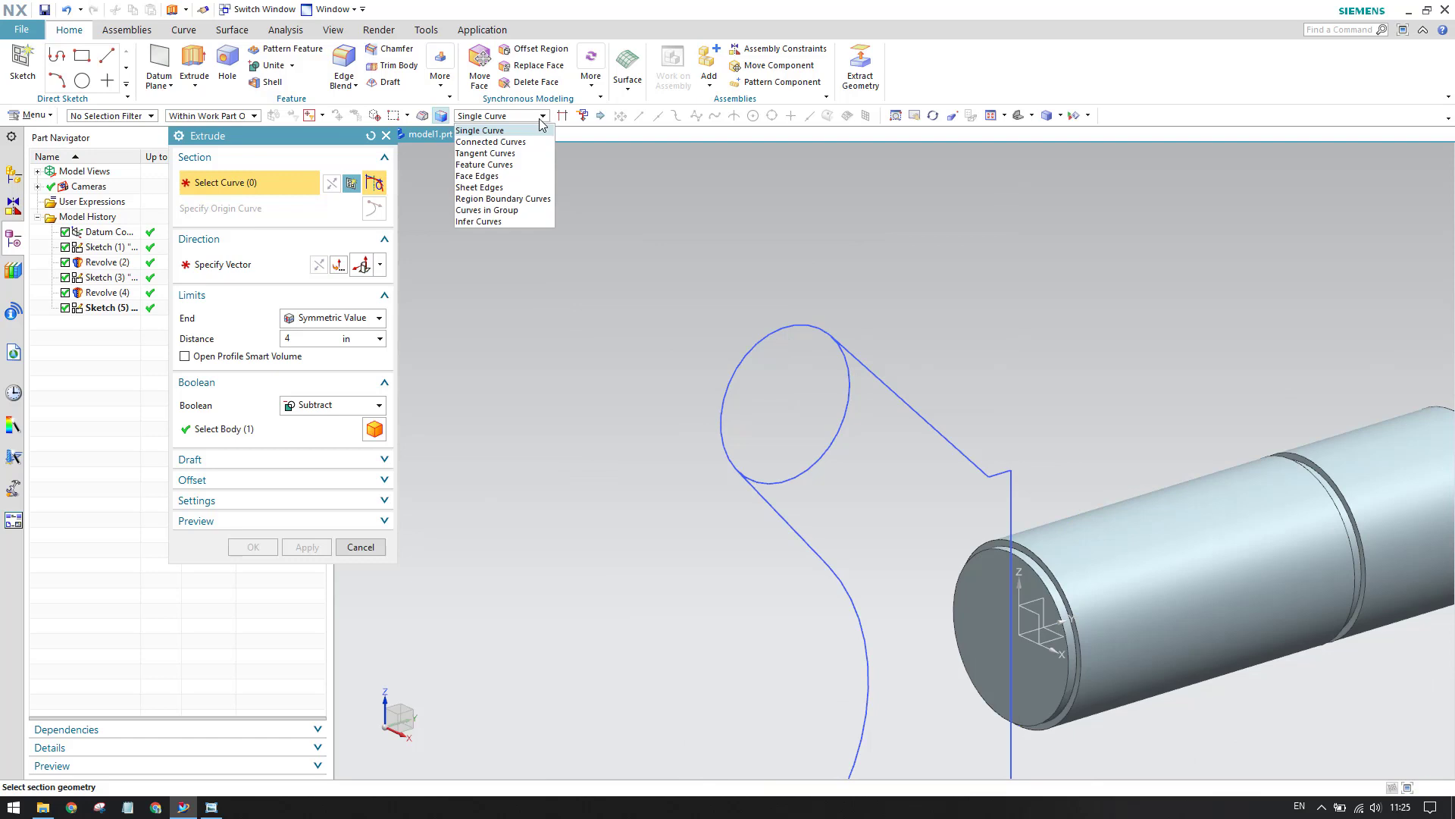
{"action": "left_click", "coordinate": [541, 117]}
Enable stopping at intersections, select the upper circle's outer arc and adjoining sloped line as the section, and set the distance to 0.1 in
{"action": "left_click", "coordinate": [562, 116]}
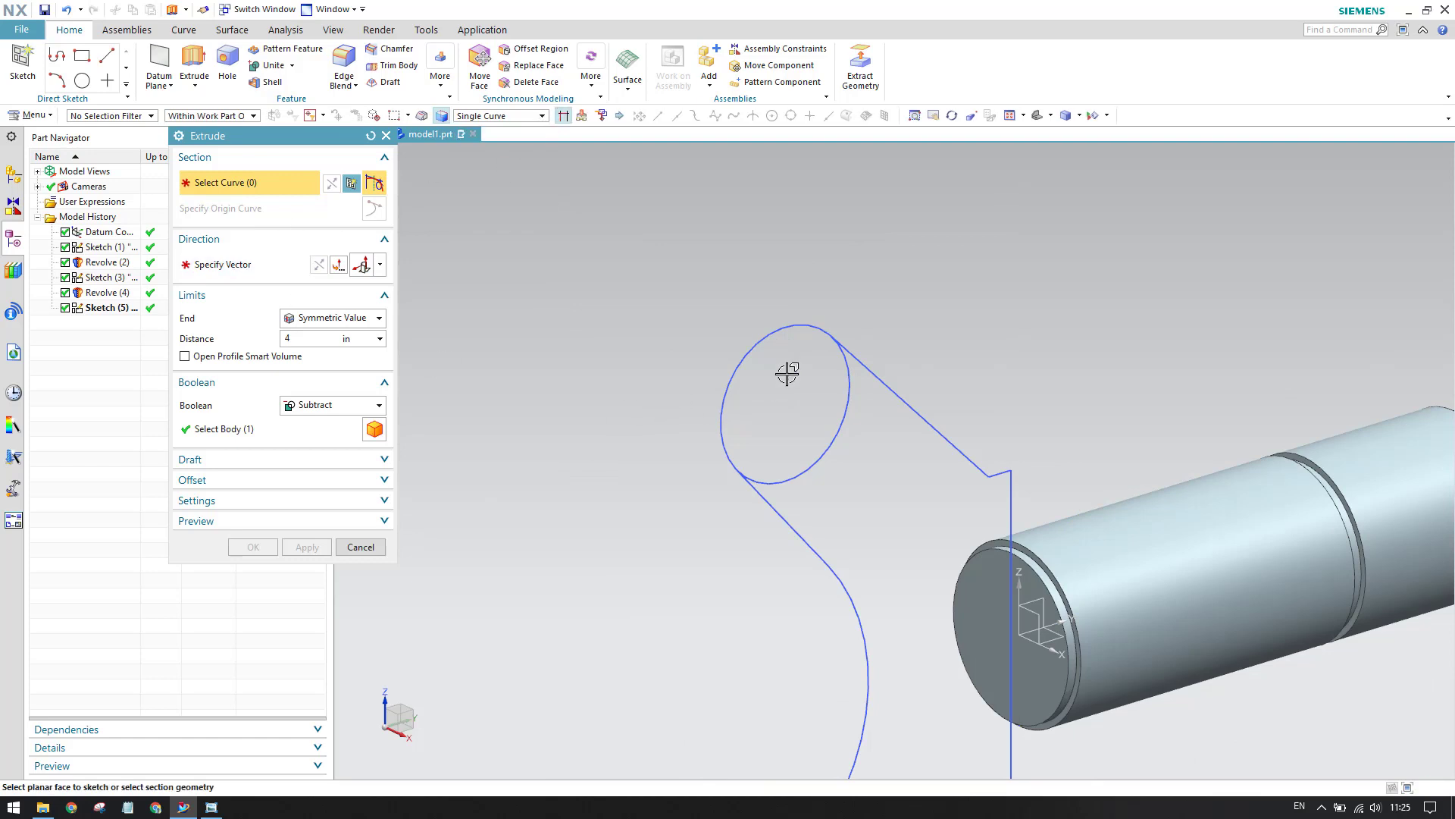
{"action": "left_click", "coordinate": [760, 339]}
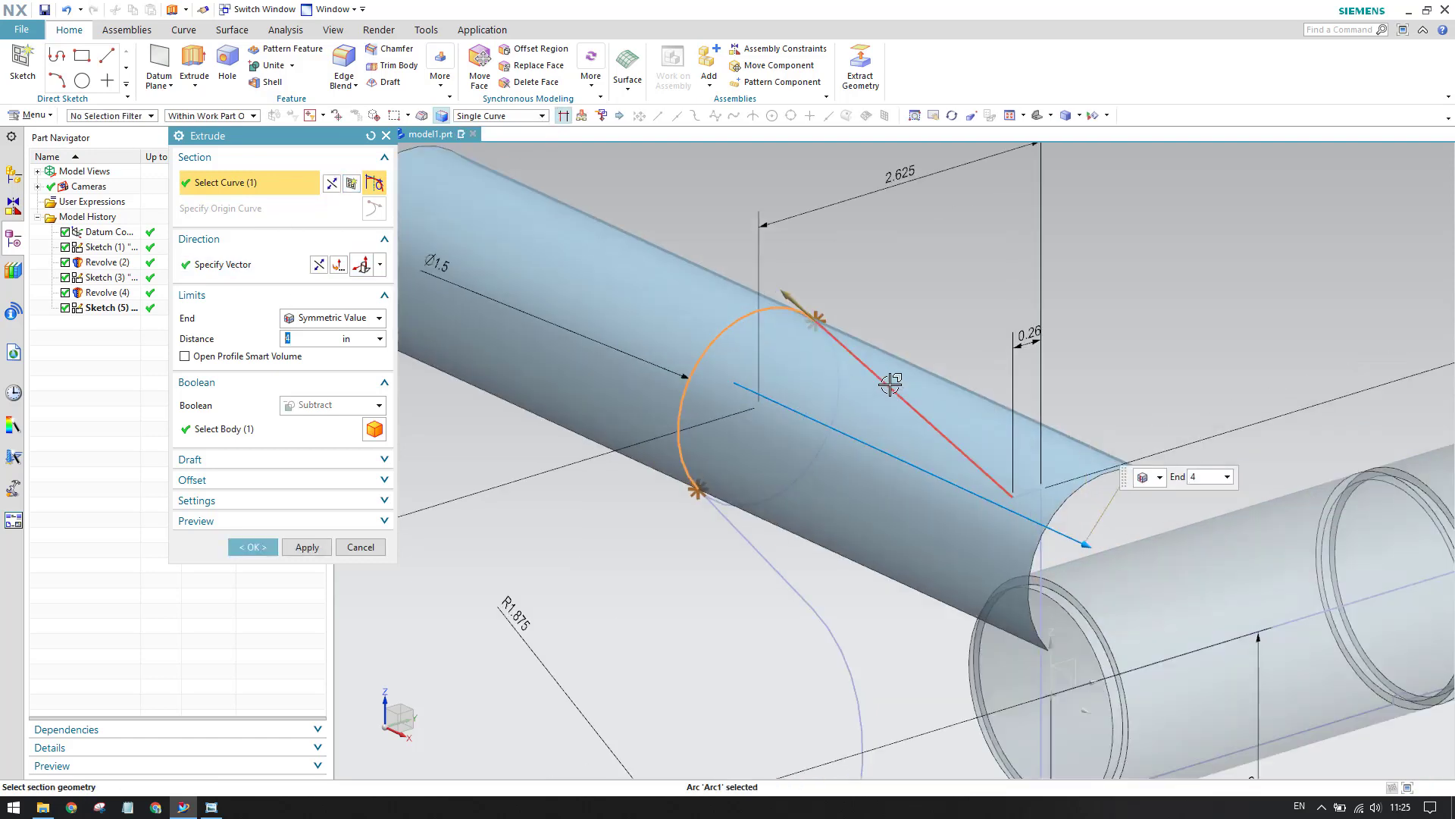
{"action": "scroll", "coordinate": [1049, 536], "scroll_direction": "up", "scroll_amount": 2}
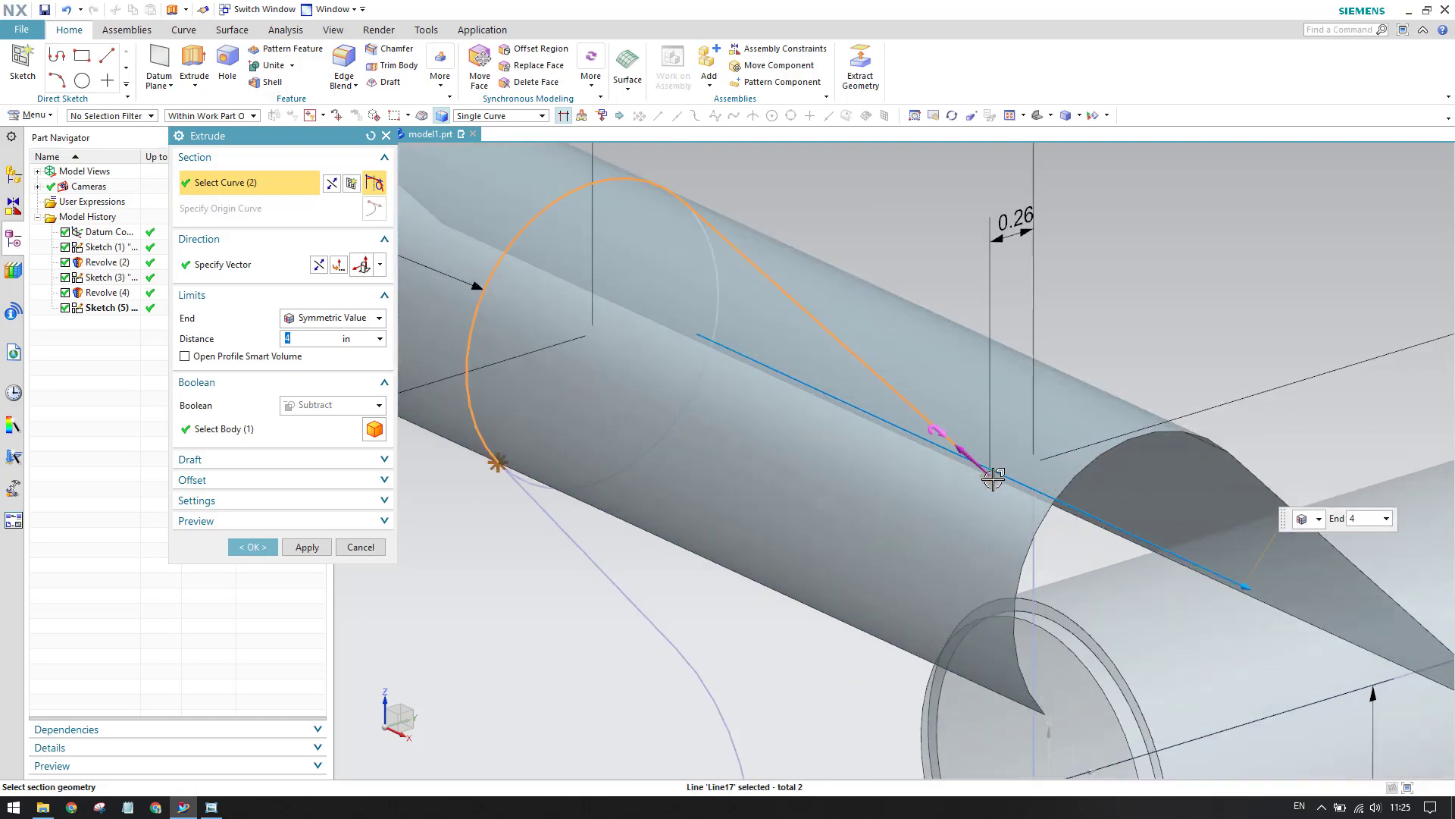
{"action": "middle_click_drag", "start_coordinate": [994, 482], "coordinate": [936, 458]}
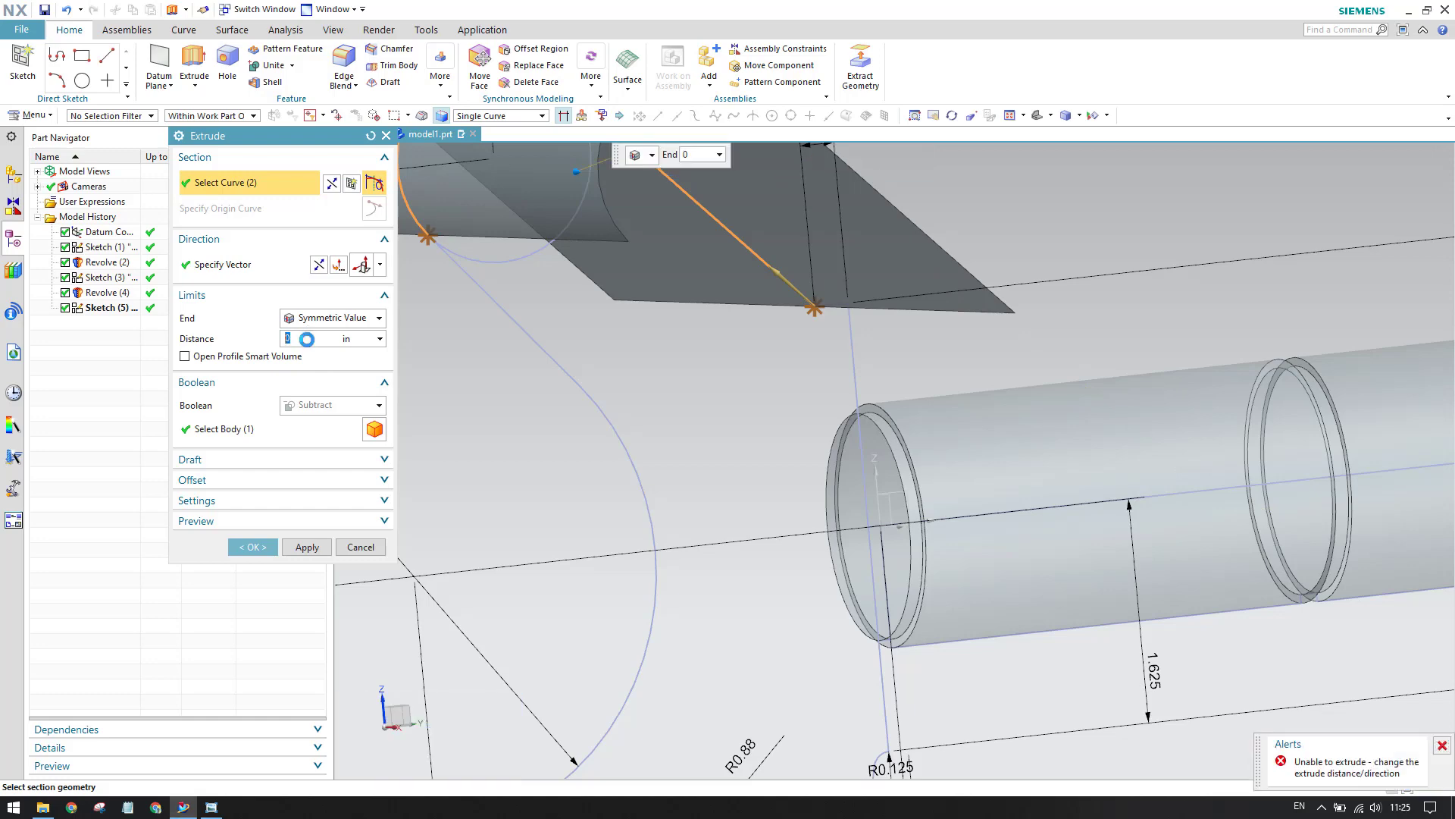
{"action": "type", "text": "1"}
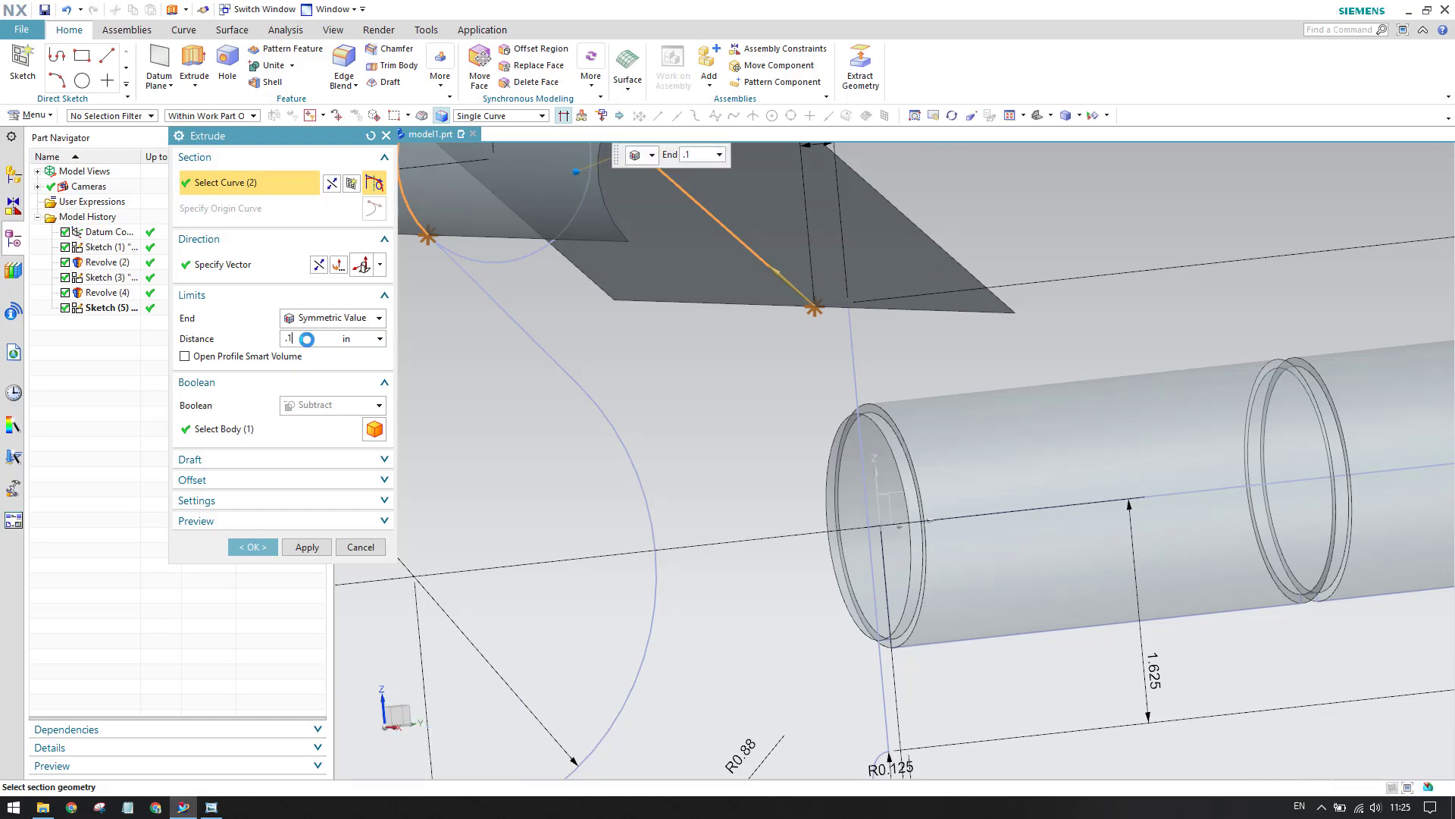
Add the short ledge line and the upper part of the bracket's vertical back edge to the extrude section
{"action": "scroll", "coordinate": [968, 442], "scroll_direction": "down", "scroll_amount": 3}
{"action": "scroll", "coordinate": [874, 380], "scroll_direction": "up", "scroll_amount": 6}
{"action": "scroll", "coordinate": [973, 399], "scroll_direction": "up", "scroll_amount": 4}
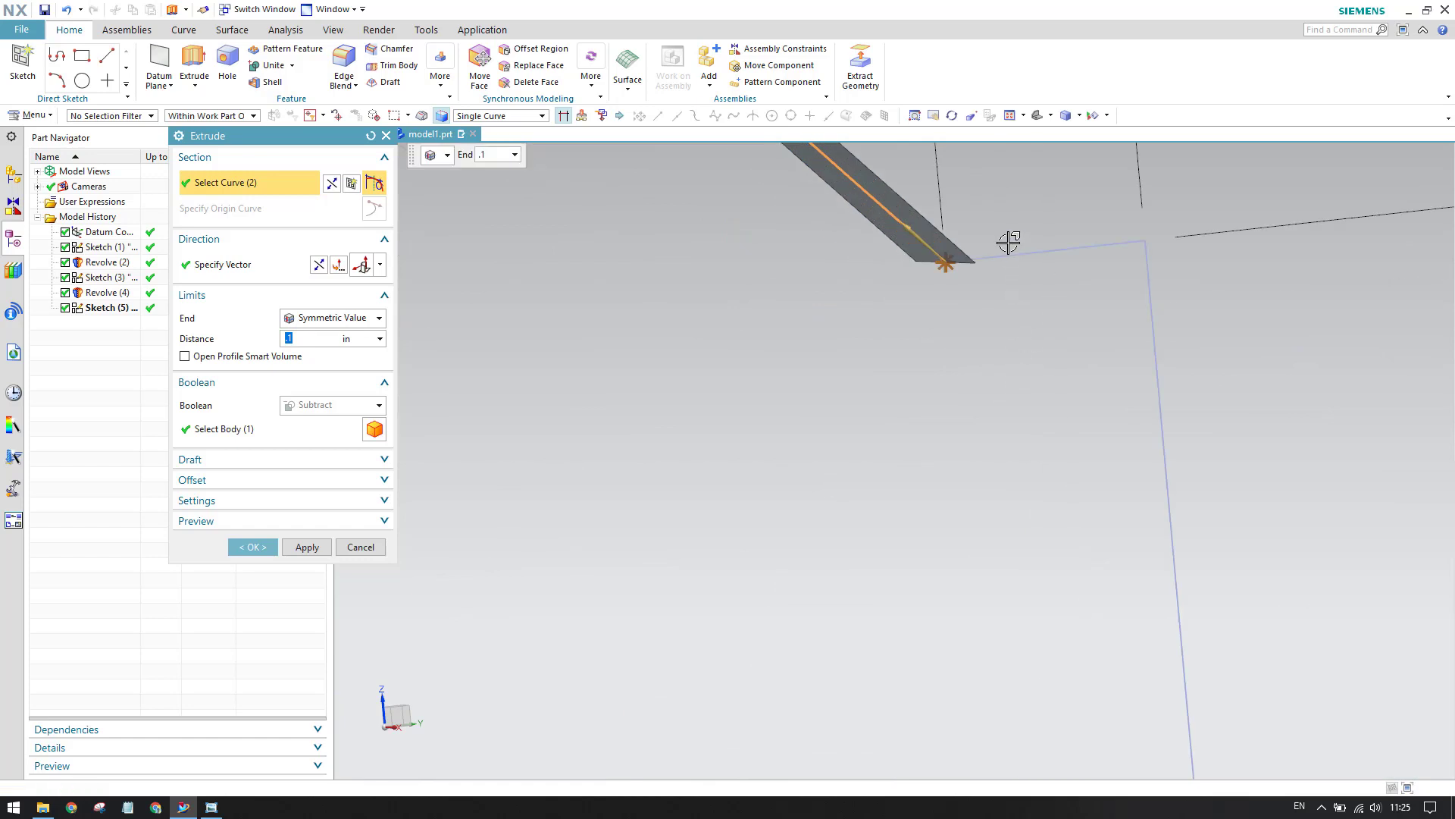
{"action": "left_click", "coordinate": [1013, 253]}
{"action": "left_click", "coordinate": [1153, 329]}
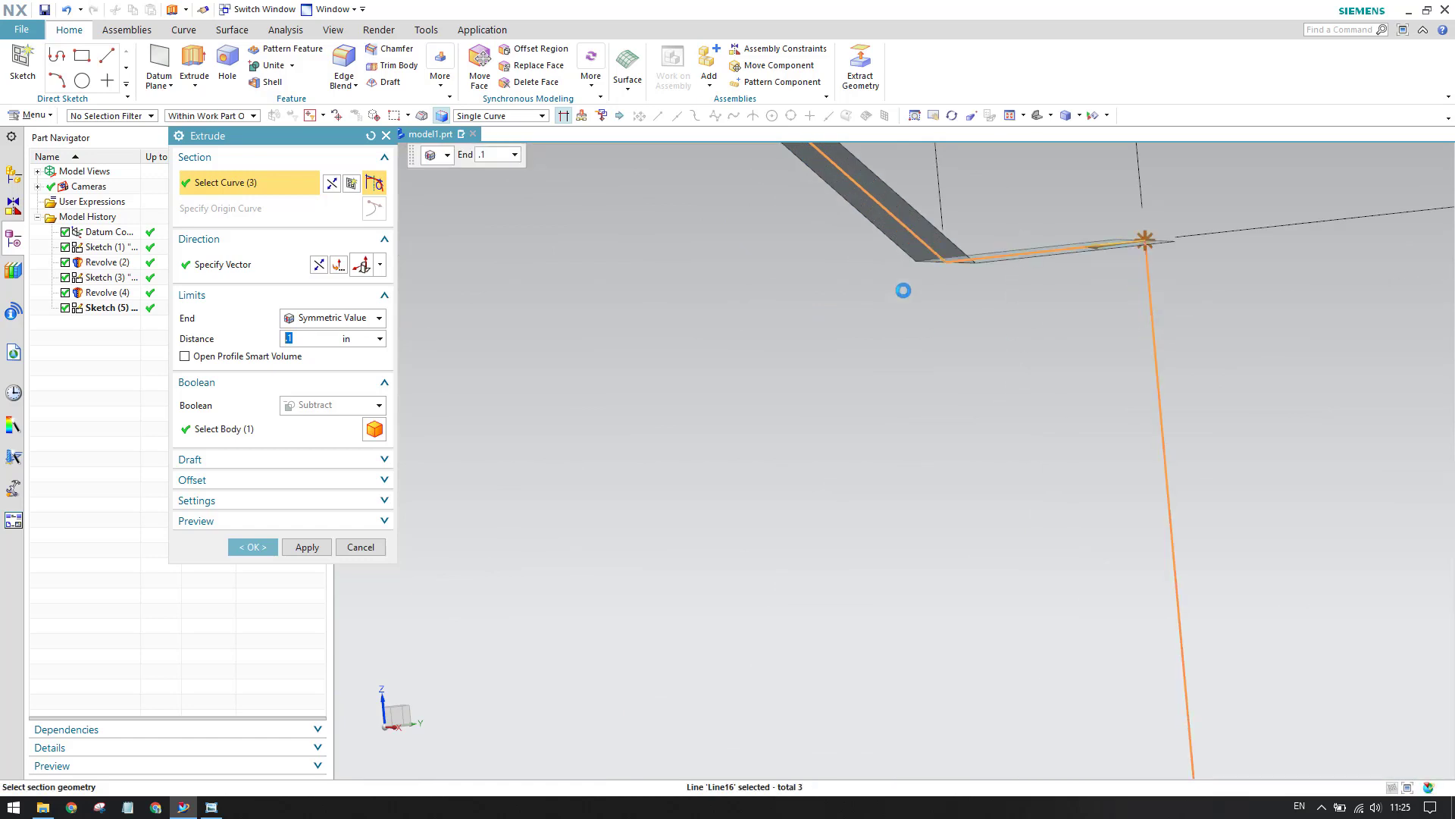
{"action": "scroll", "coordinate": [904, 290], "scroll_direction": "down", "scroll_amount": 7}
{"action": "scroll", "coordinate": [985, 505], "scroll_direction": "up", "scroll_amount": 3}
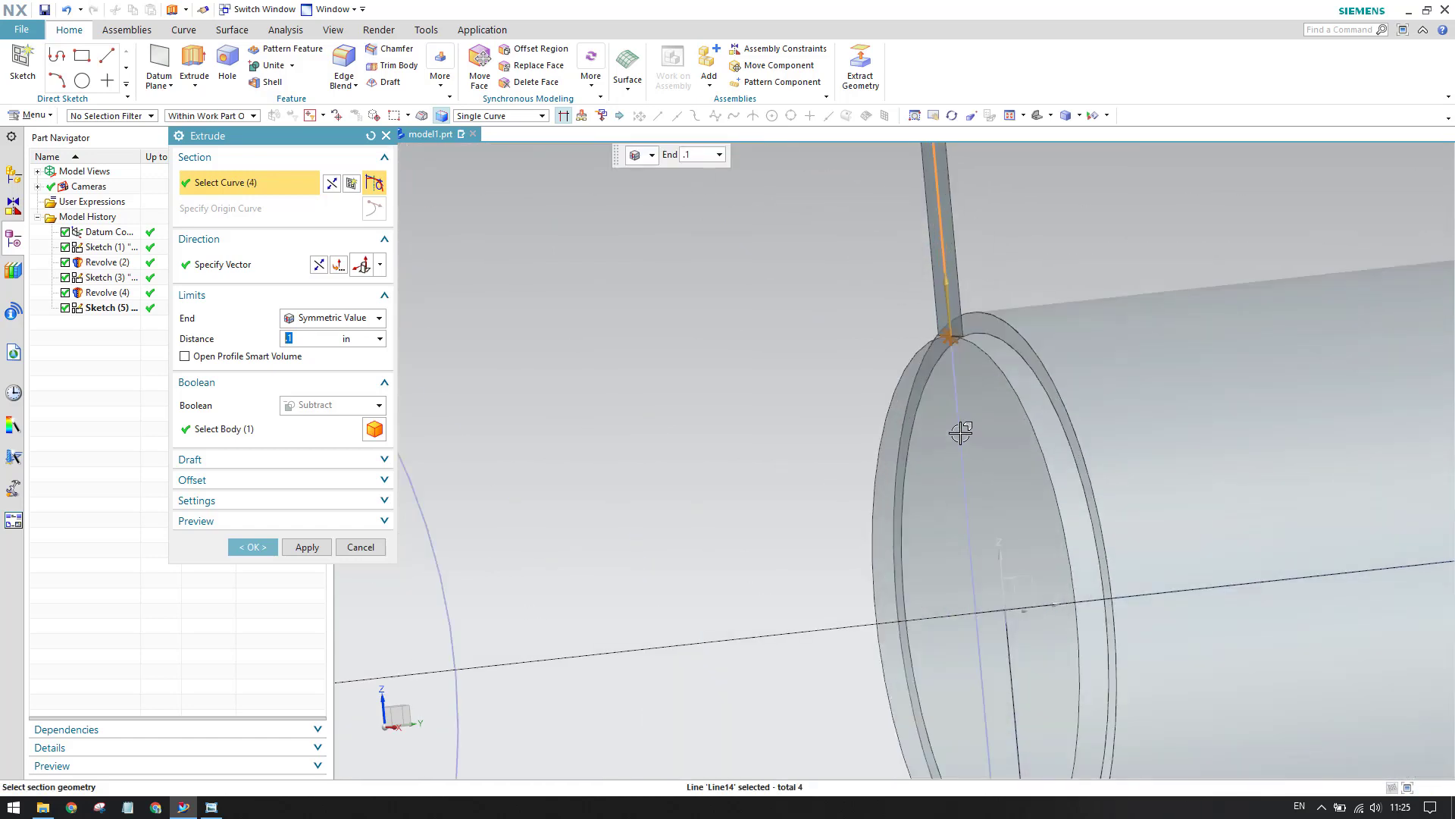
{"action": "left_click", "coordinate": [956, 338]}
Add the rest of the vertical back edge and the R0.125 and R0.88 arcs to the extrude section
{"action": "scroll", "coordinate": [955, 337], "scroll_direction": "down", "scroll_amount": 7}
{"action": "scroll", "coordinate": [980, 635], "scroll_direction": "up", "scroll_amount": 6}
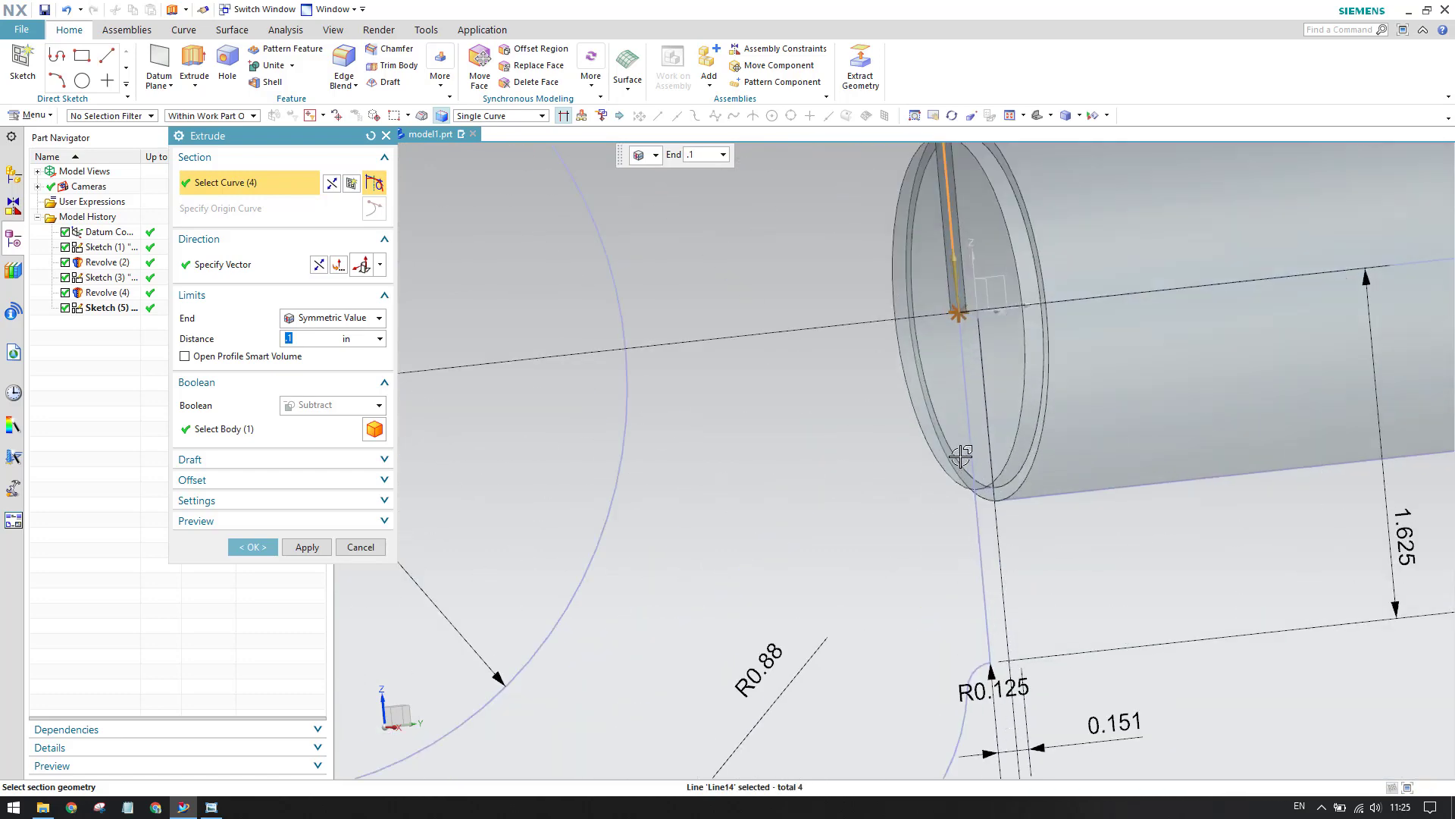
{"action": "left_click", "coordinate": [979, 662]}
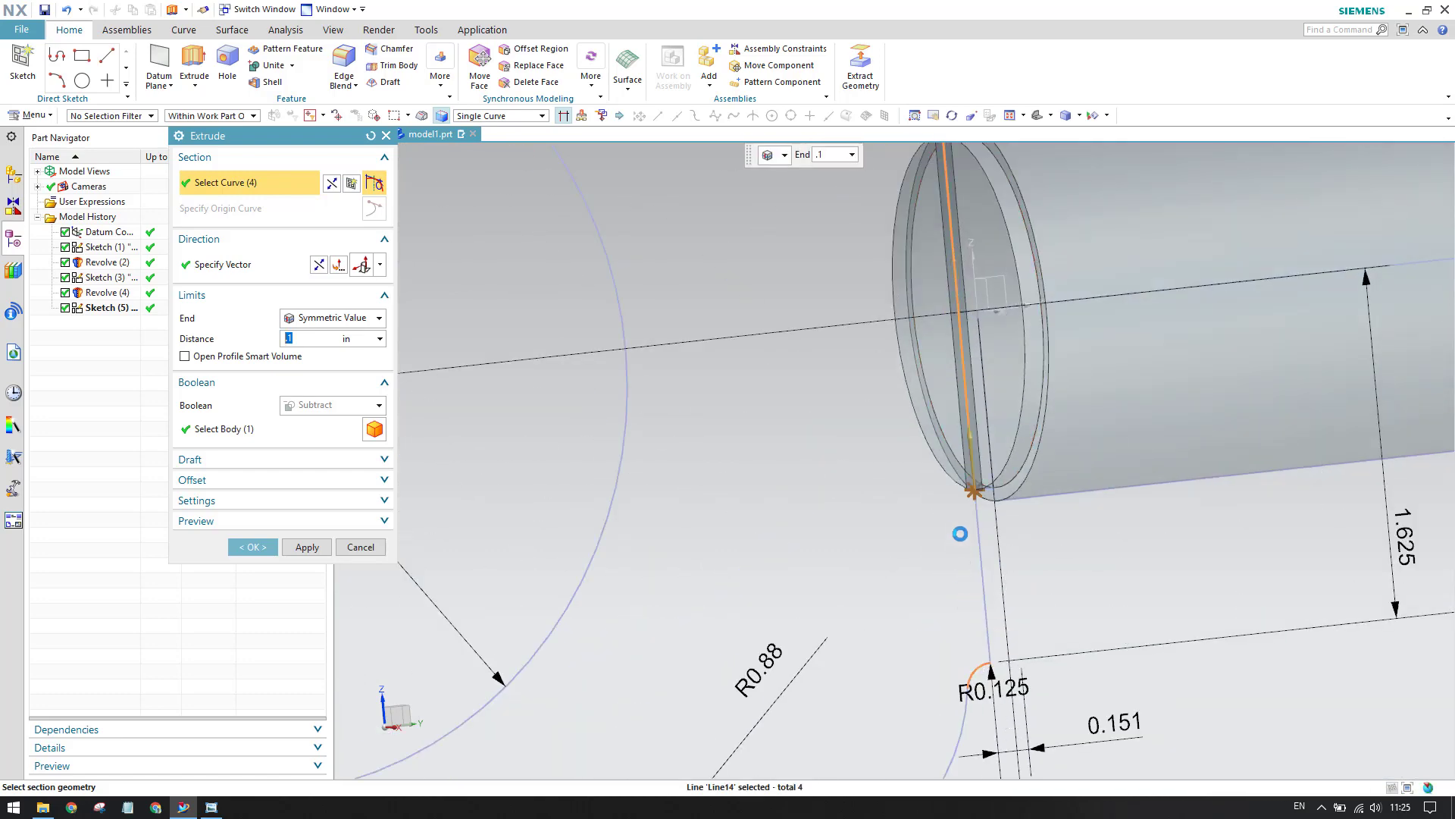
{"action": "left_click", "coordinate": [977, 547]}
{"action": "scroll", "coordinate": [975, 453], "scroll_direction": "down", "scroll_amount": 5}
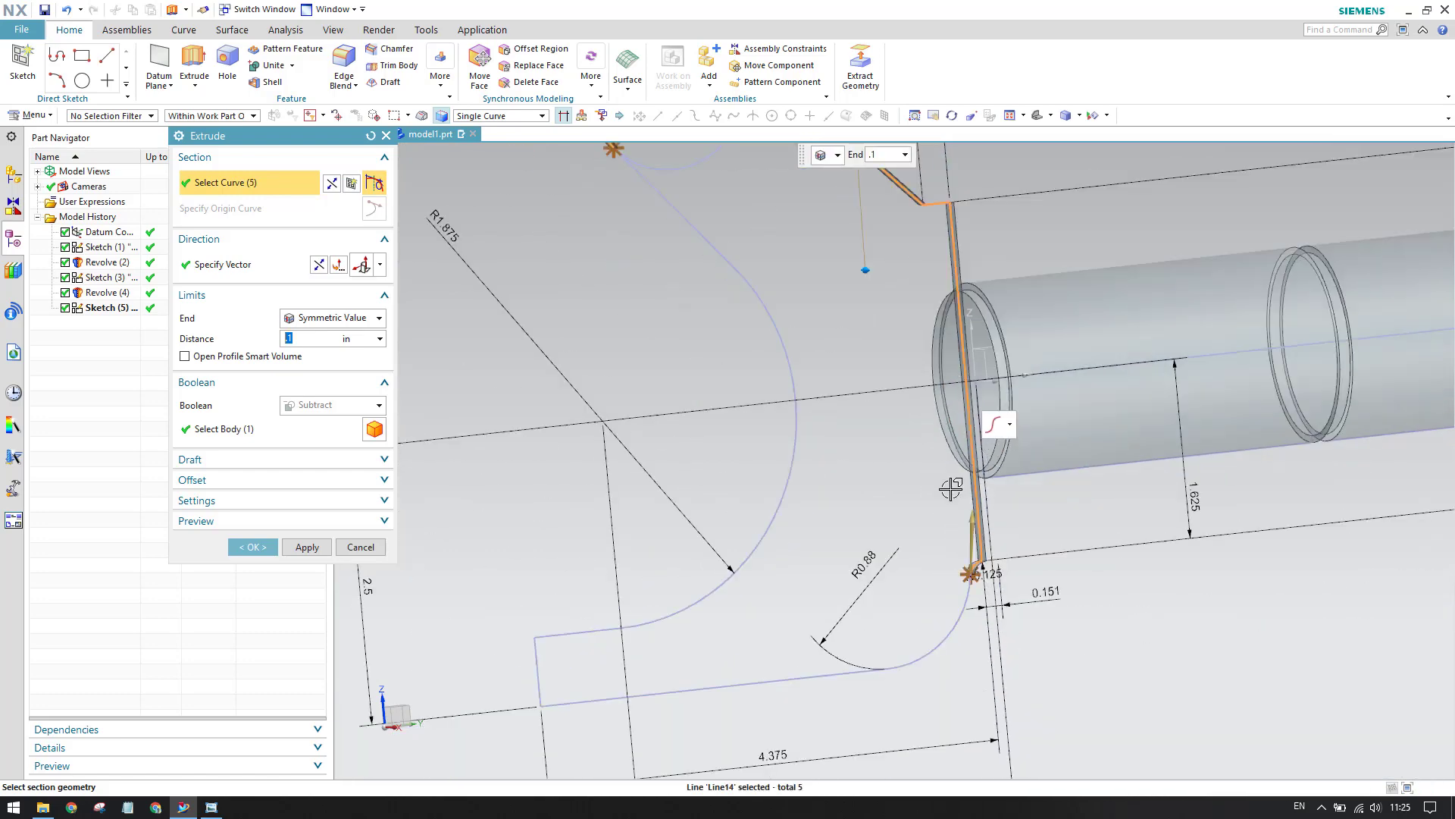
{"action": "scroll", "coordinate": [1017, 588], "scroll_direction": "up", "scroll_amount": 6}
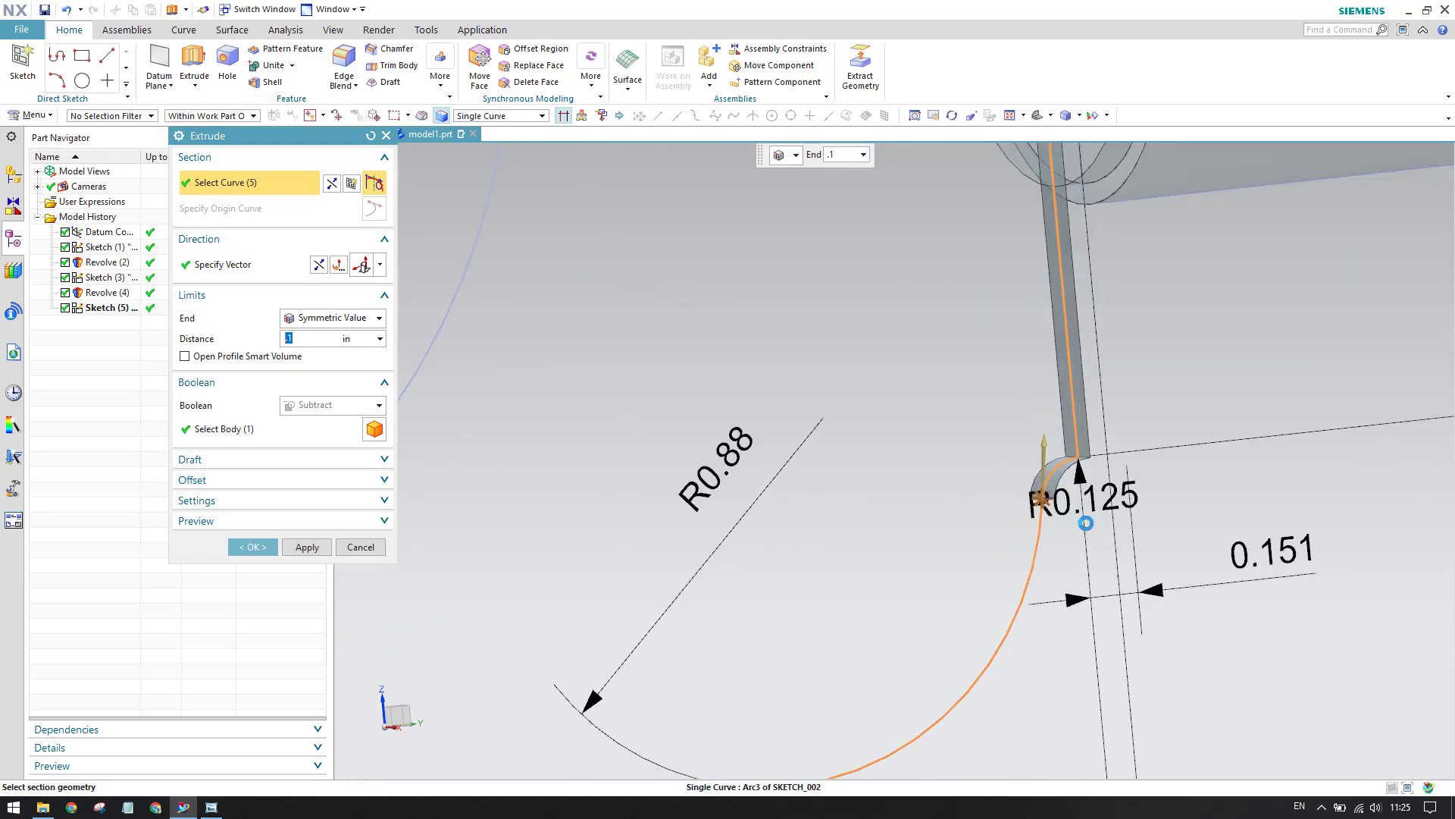
{"action": "left_click", "coordinate": [1085, 523]}
{"action": "scroll", "coordinate": [1085, 523], "scroll_direction": "down", "scroll_amount": 6}
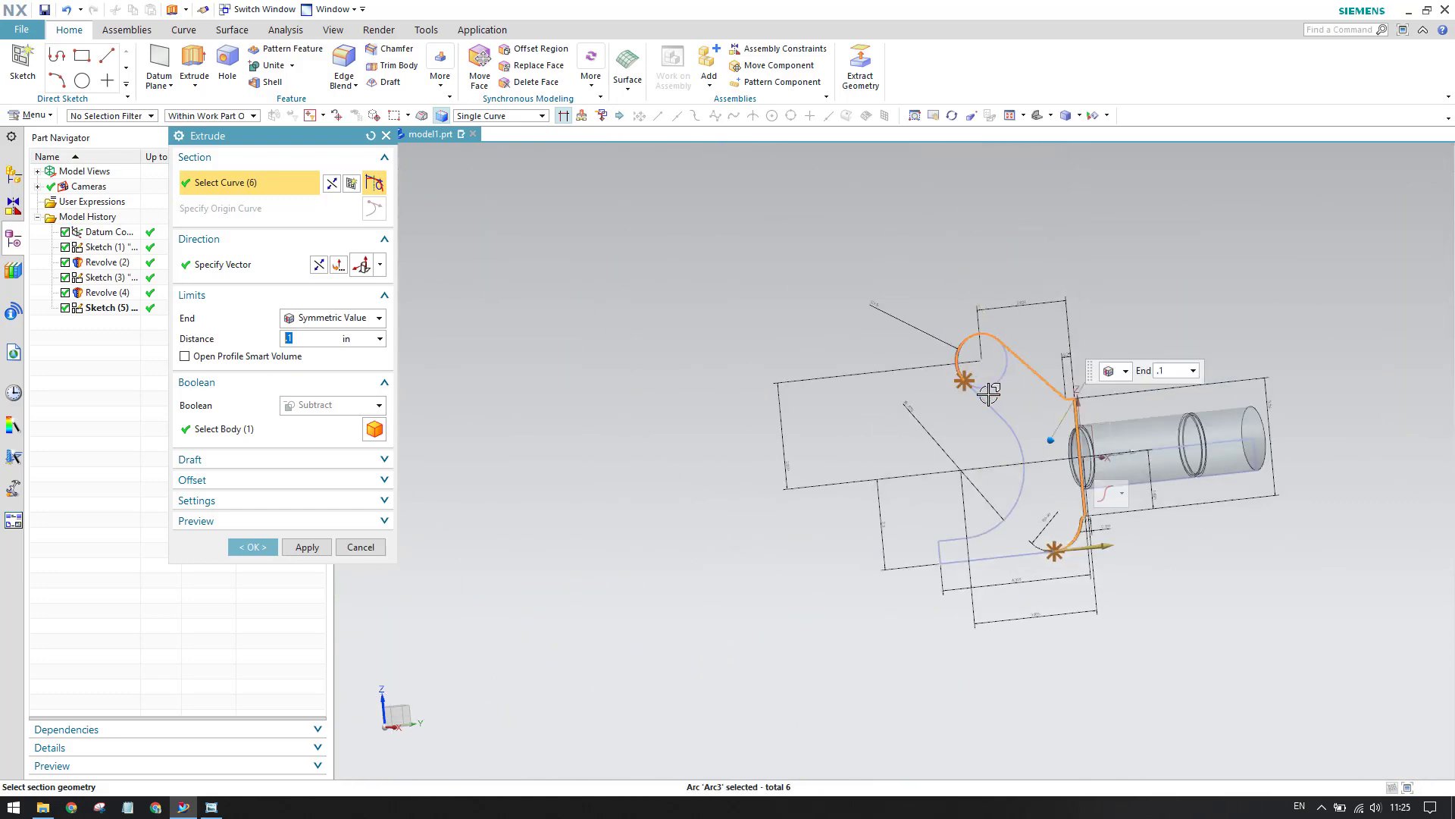
Close the extrude section with the inner sloped line, the R1.875 arc and the three straight edges of the foot
{"action": "left_click", "coordinate": [985, 397]}
{"action": "scroll", "coordinate": [1016, 428], "scroll_direction": "up", "scroll_amount": 3}
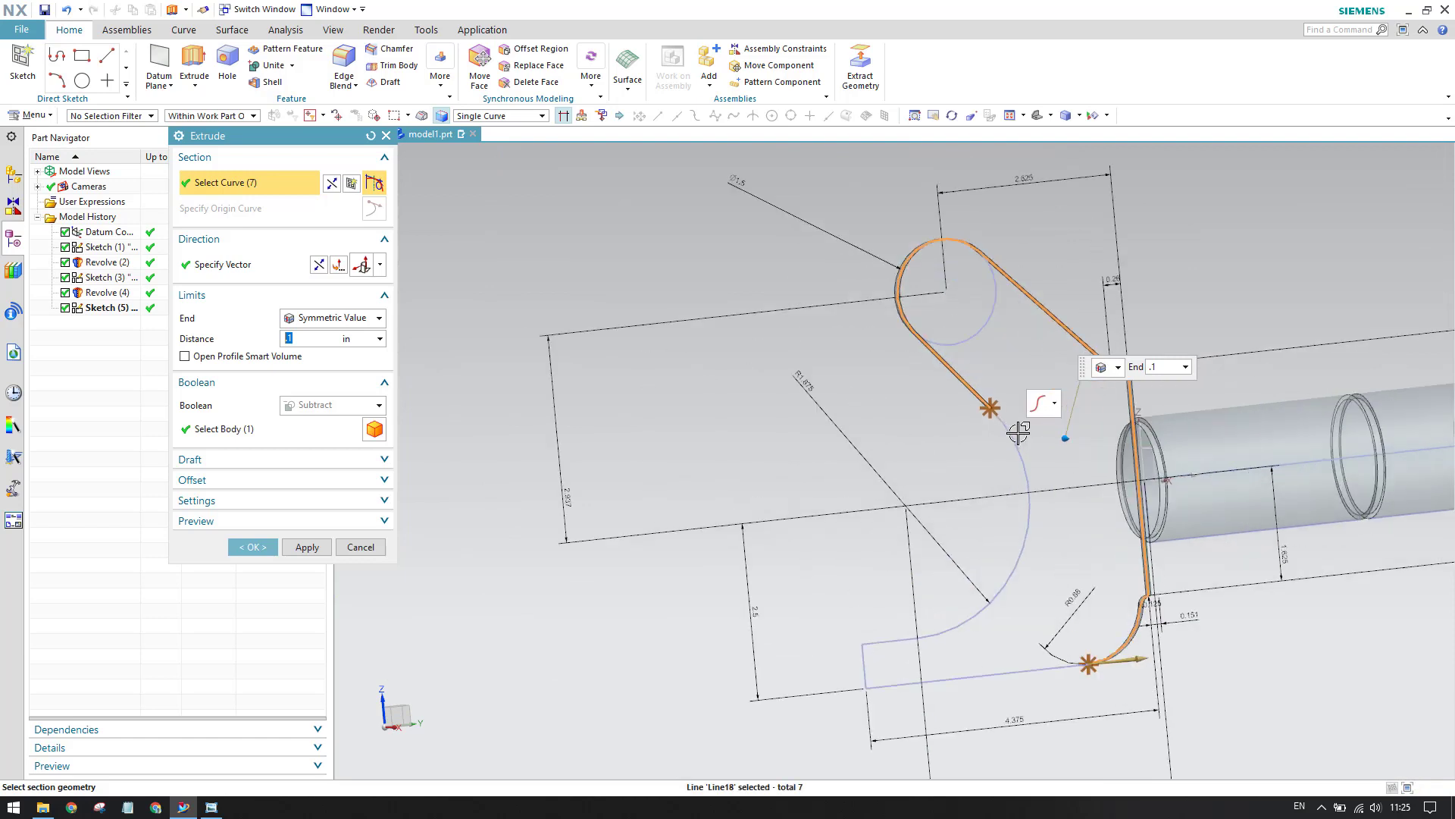
{"action": "left_click", "coordinate": [1016, 429]}
{"action": "scroll", "coordinate": [1016, 429], "scroll_direction": "up", "scroll_amount": 4}
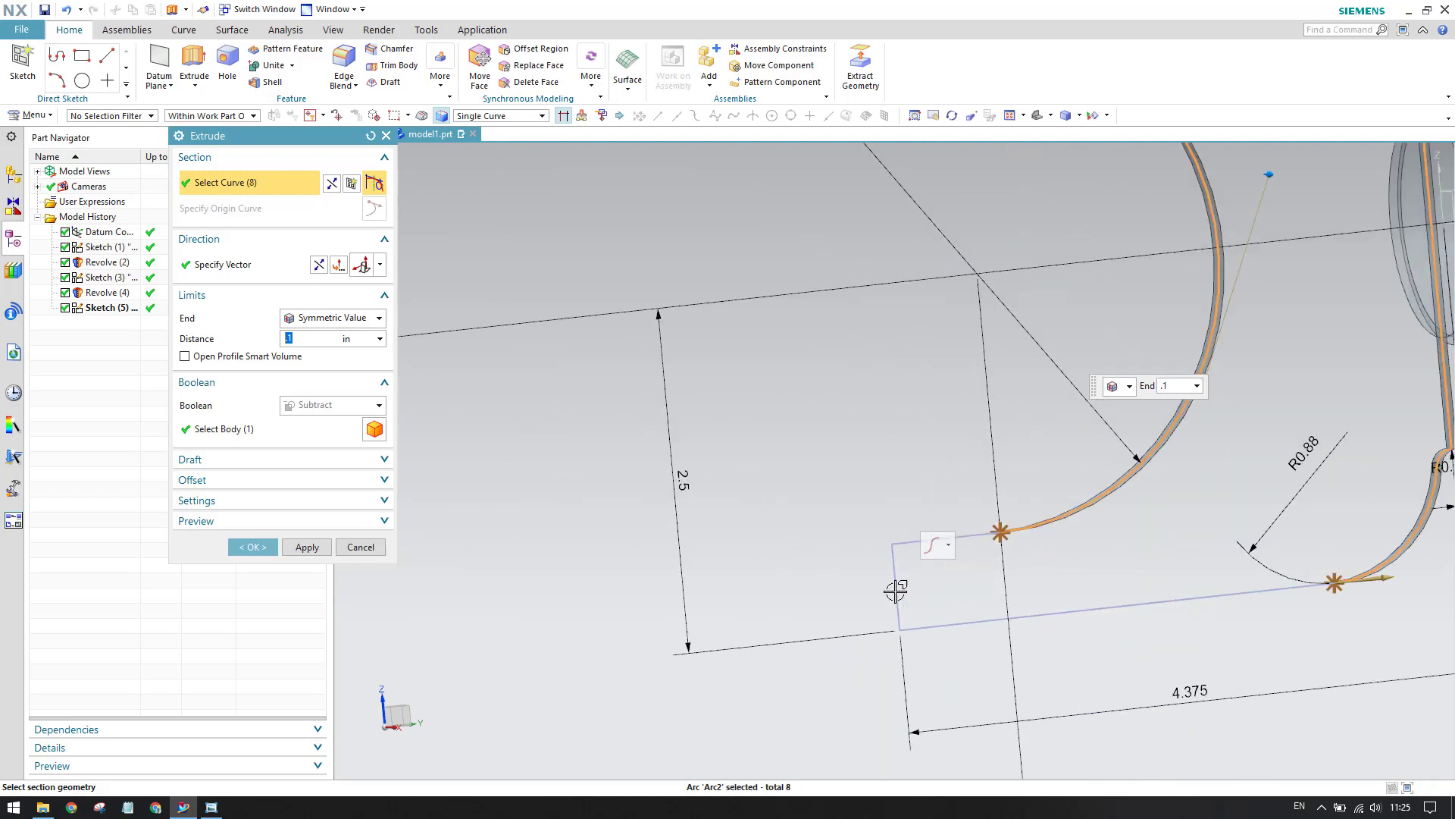
{"action": "left_click", "coordinate": [932, 546]}
{"action": "left_click", "coordinate": [894, 594]}
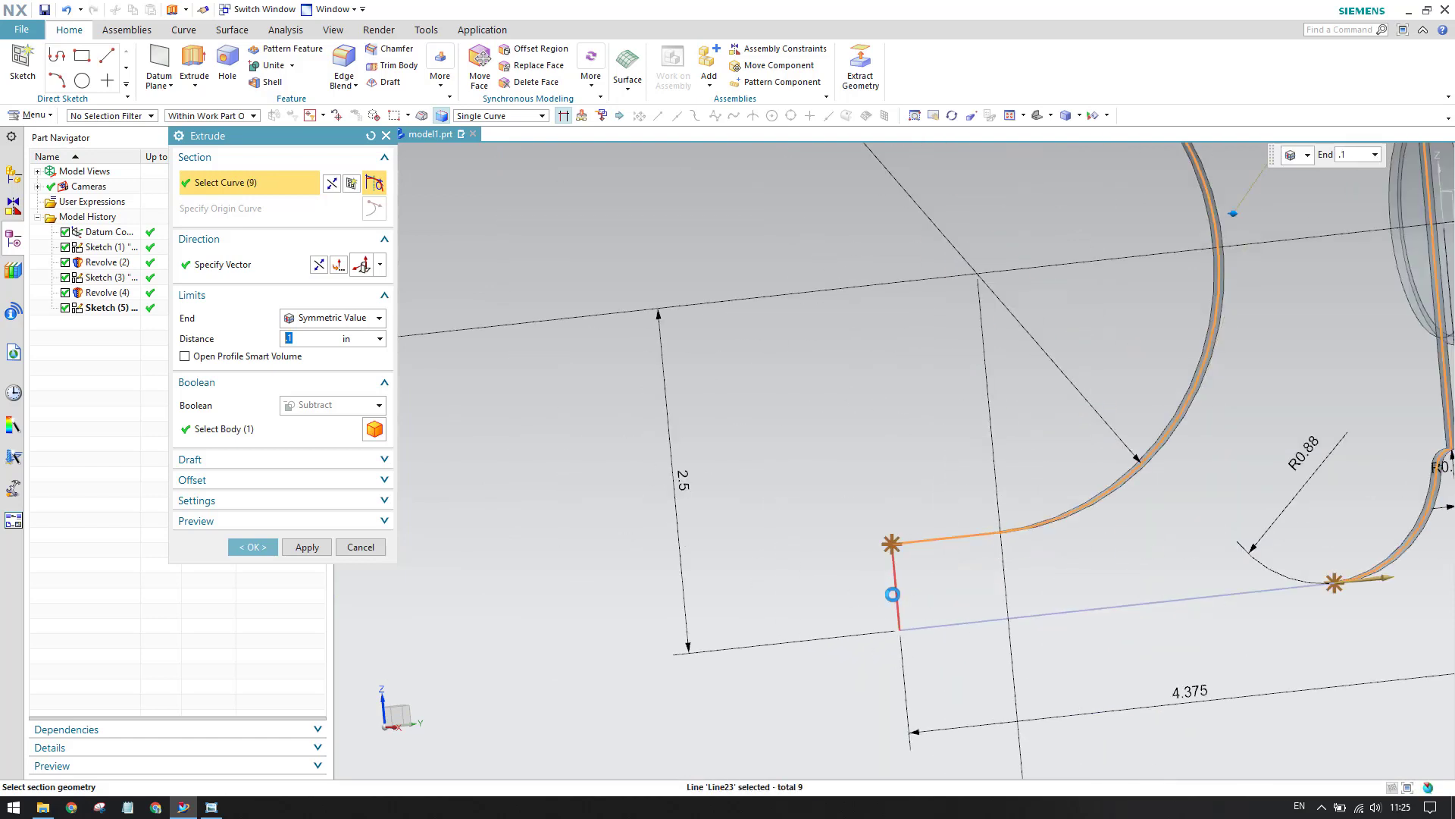
{"action": "left_click", "coordinate": [932, 626]}
Extrude the closed bracket profile symmetrically by 3.5/2 in and unite it with the shaft body
{"action": "scroll", "coordinate": [949, 581], "scroll_direction": "down", "scroll_amount": 6}
{"action": "middle_click_drag", "start_coordinate": [949, 581], "coordinate": [568, 475]}
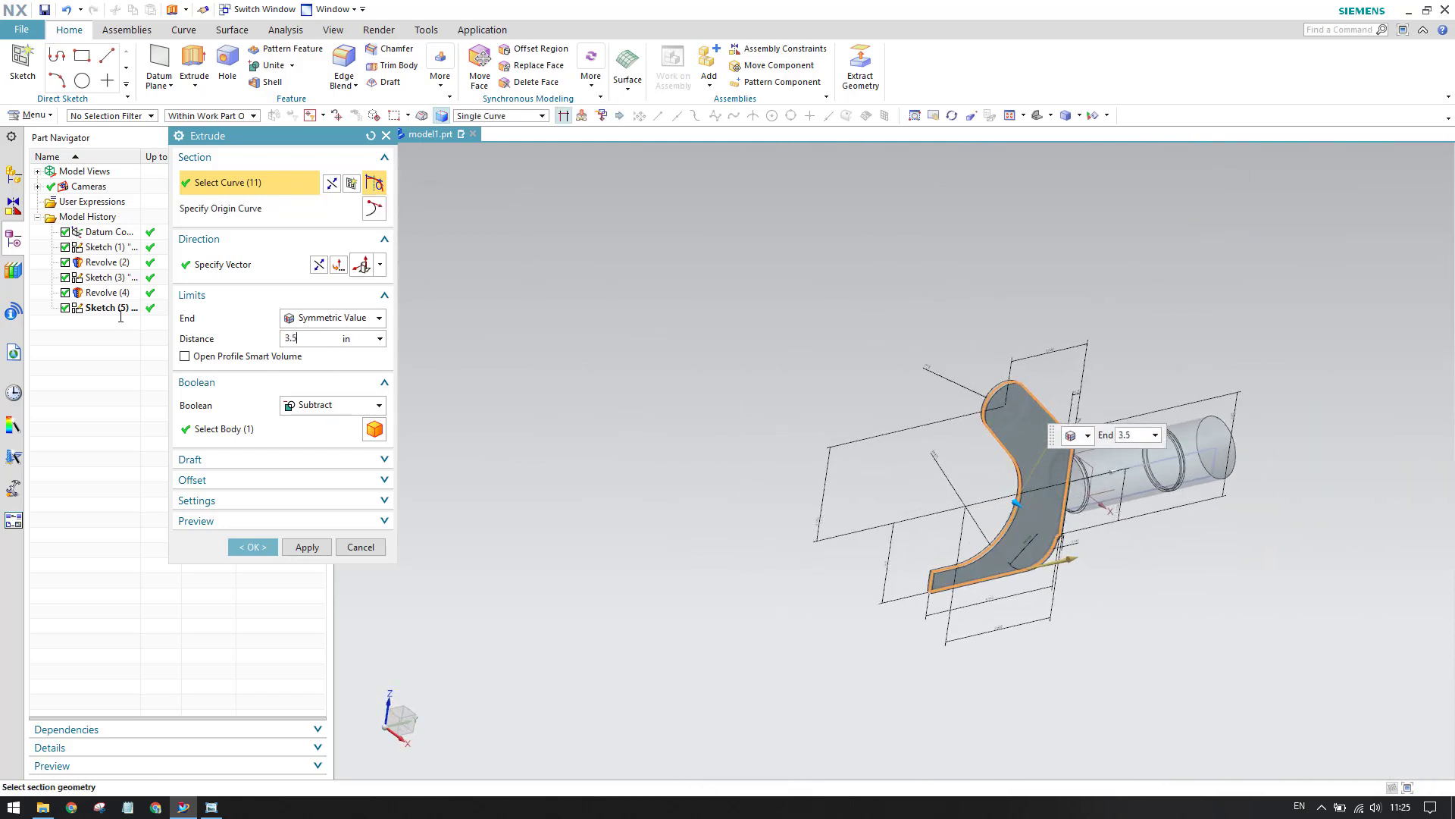
{"action": "key", "text": "Return"}
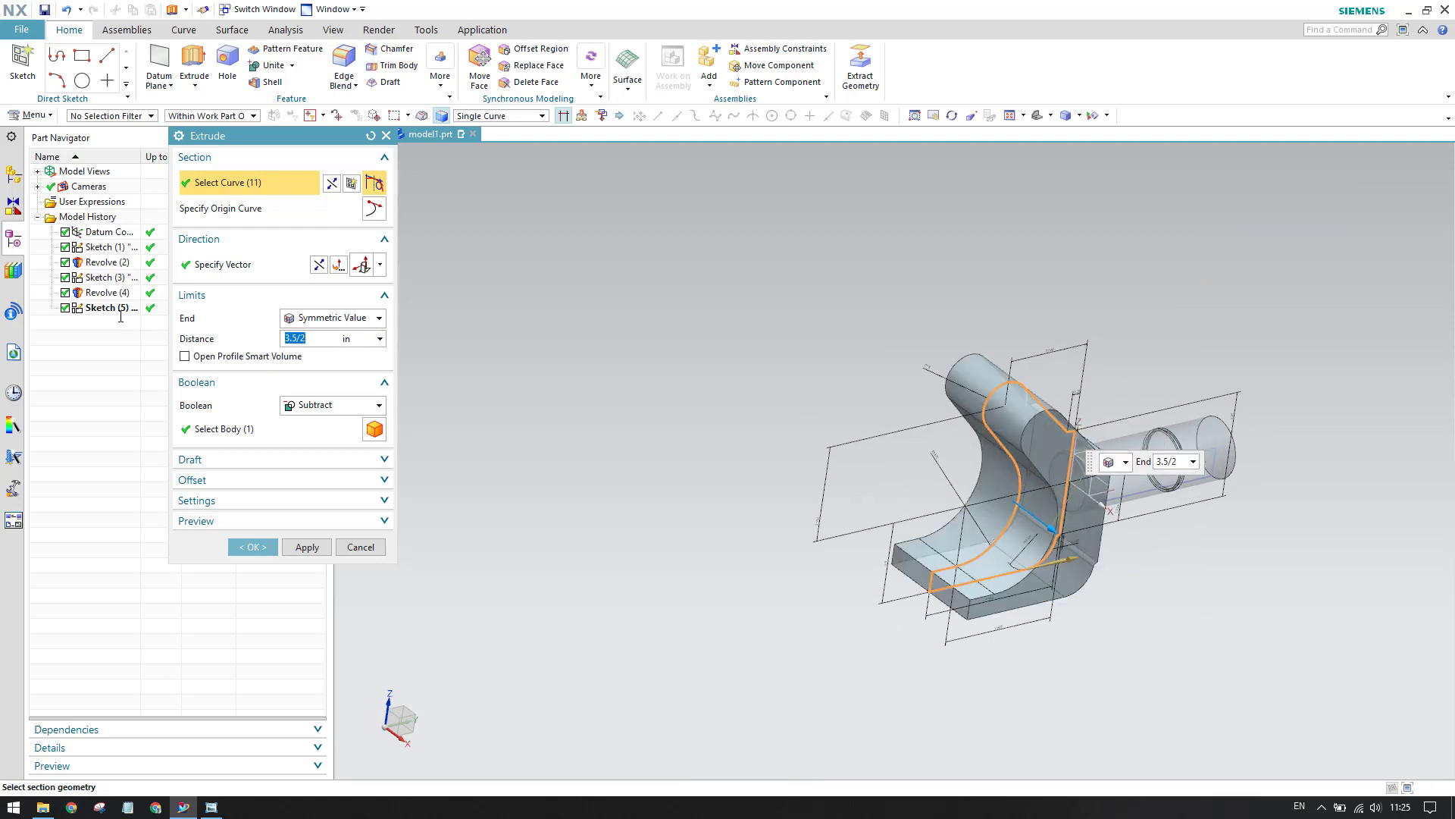
{"action": "left_click", "coordinate": [327, 404]}
{"action": "left_click", "coordinate": [311, 437]}
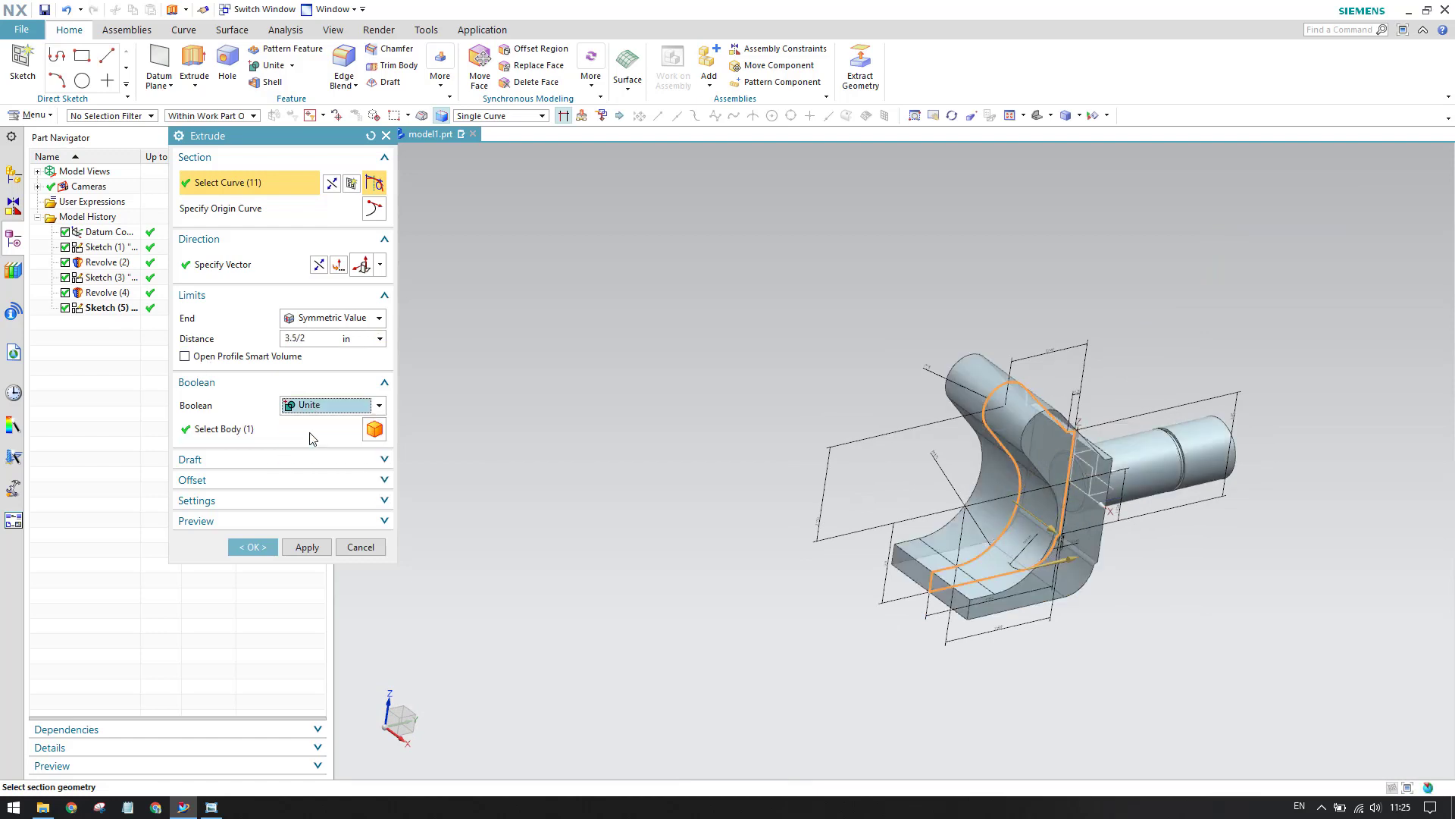
{"action": "left_click", "coordinate": [310, 429]}
{"action": "left_click", "coordinate": [243, 546]}
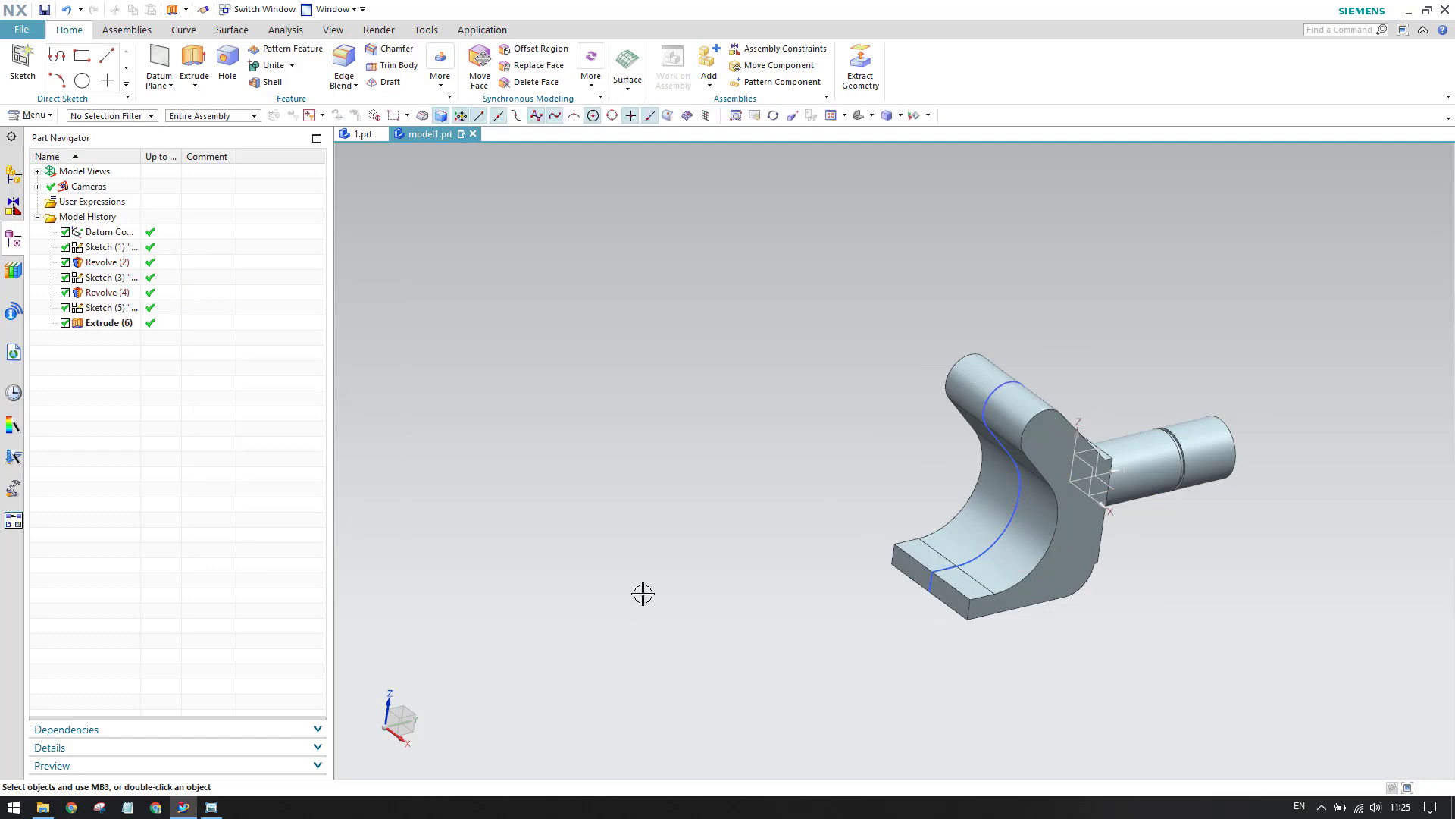
Check the cradle views in the reference drawing and start a new sketch on the YZ plane through the middle of the bracket
{"action": "scroll", "coordinate": [892, 641], "scroll_direction": "down", "scroll_amount": 2}
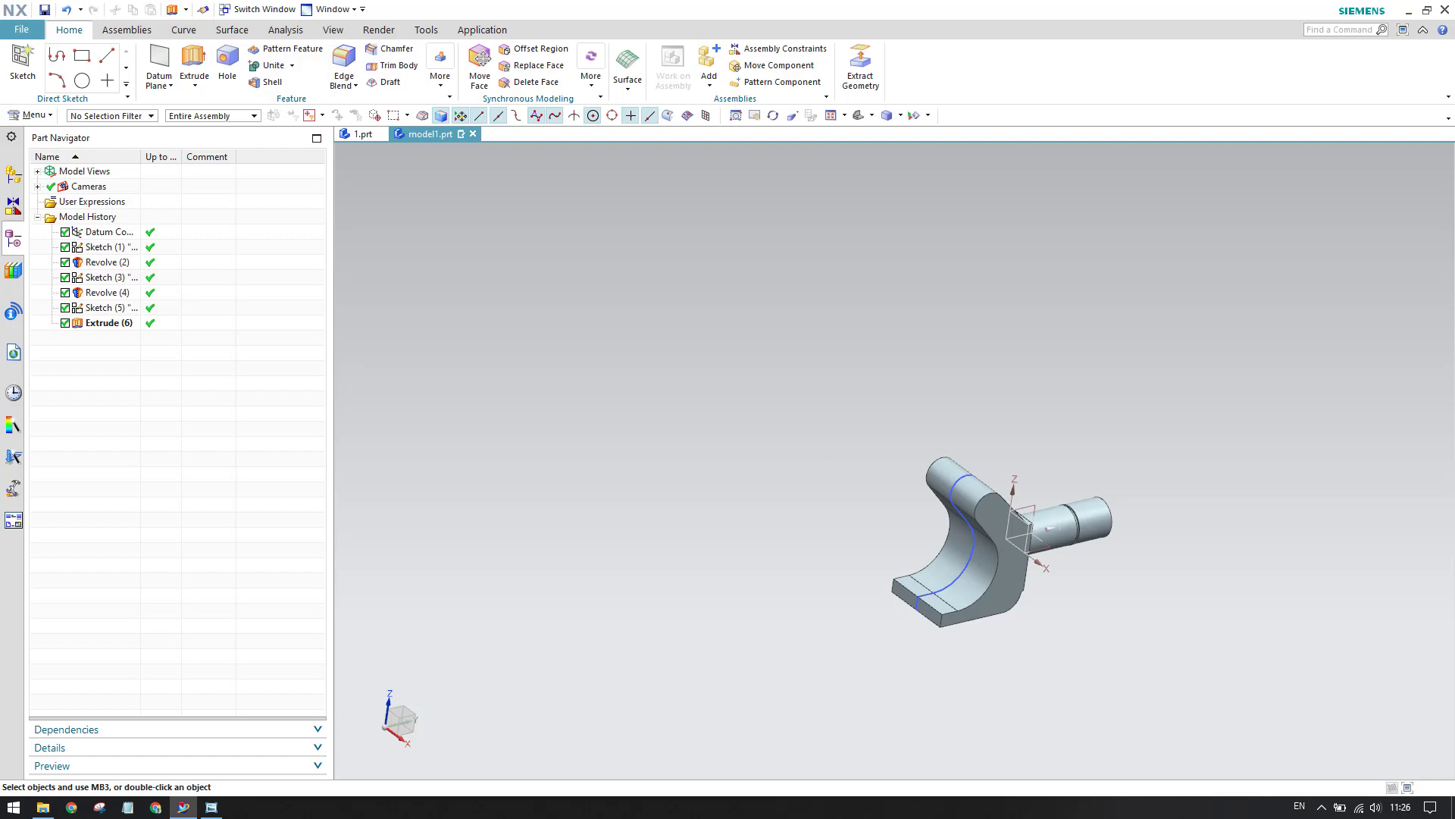
{"action": "left_click", "coordinate": [216, 806]}
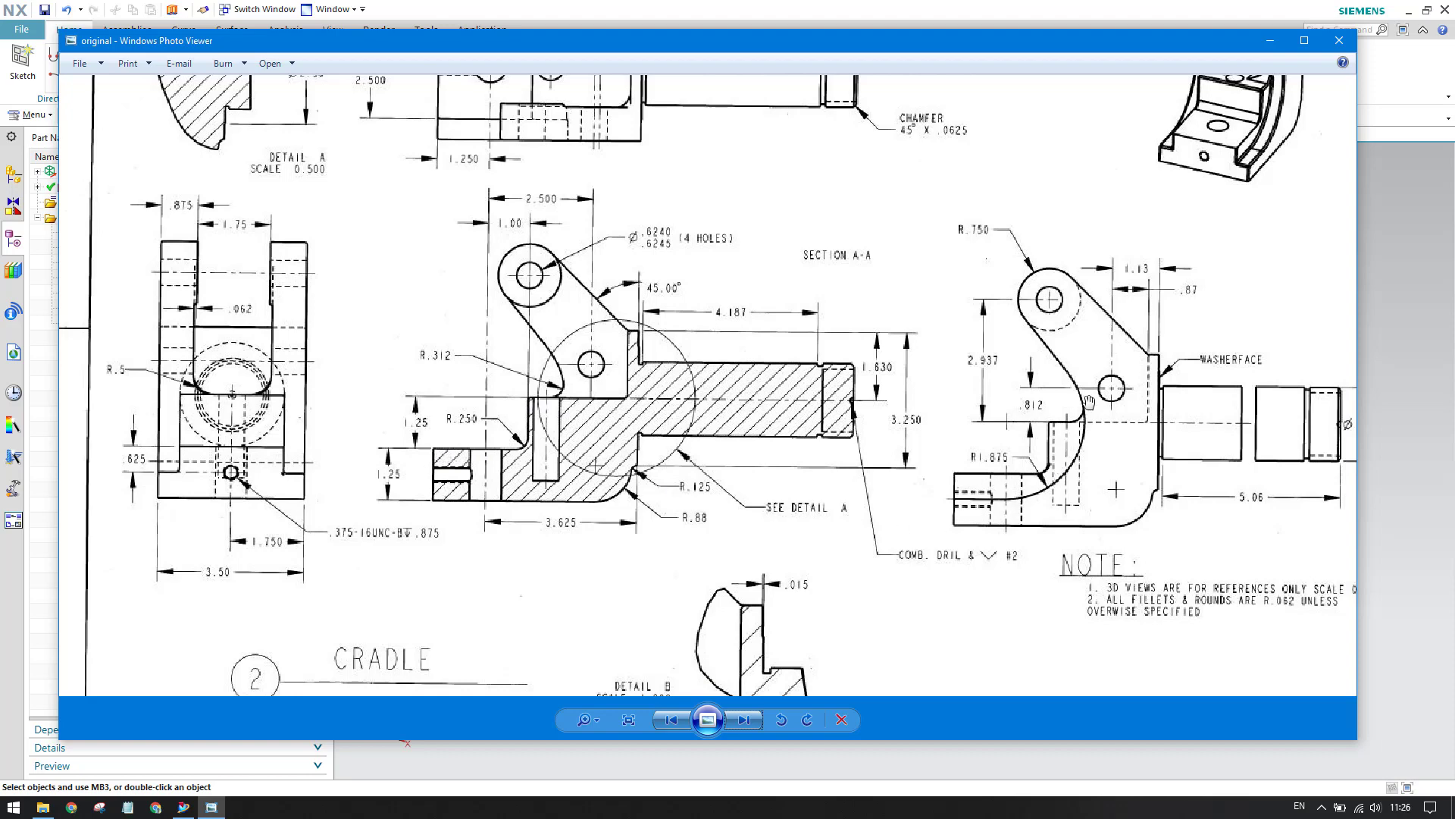
{"action": "left_click_drag", "start_coordinate": [469, 427], "coordinate": [606, 545]}
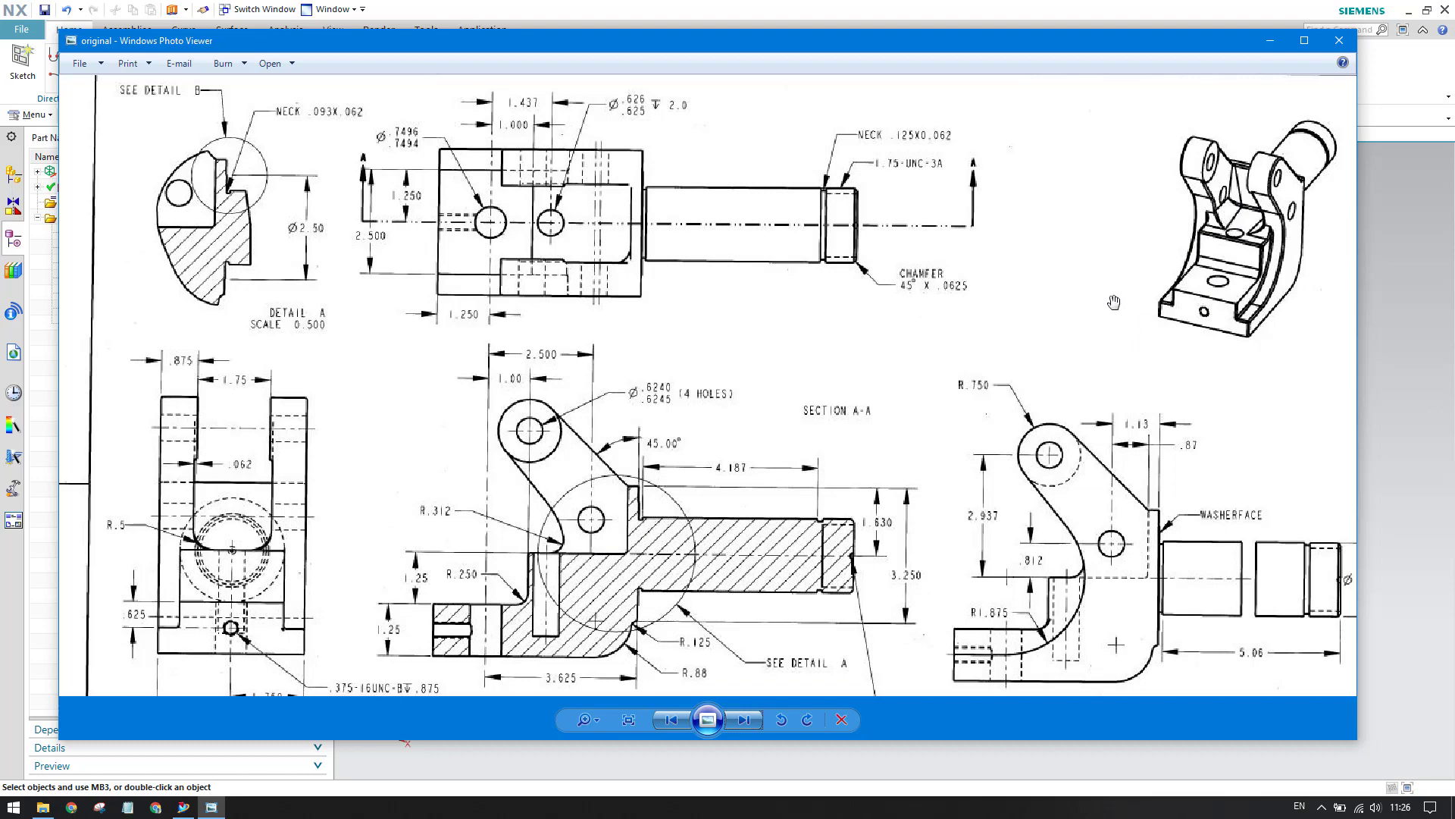
{"action": "left_click", "coordinate": [1271, 44]}
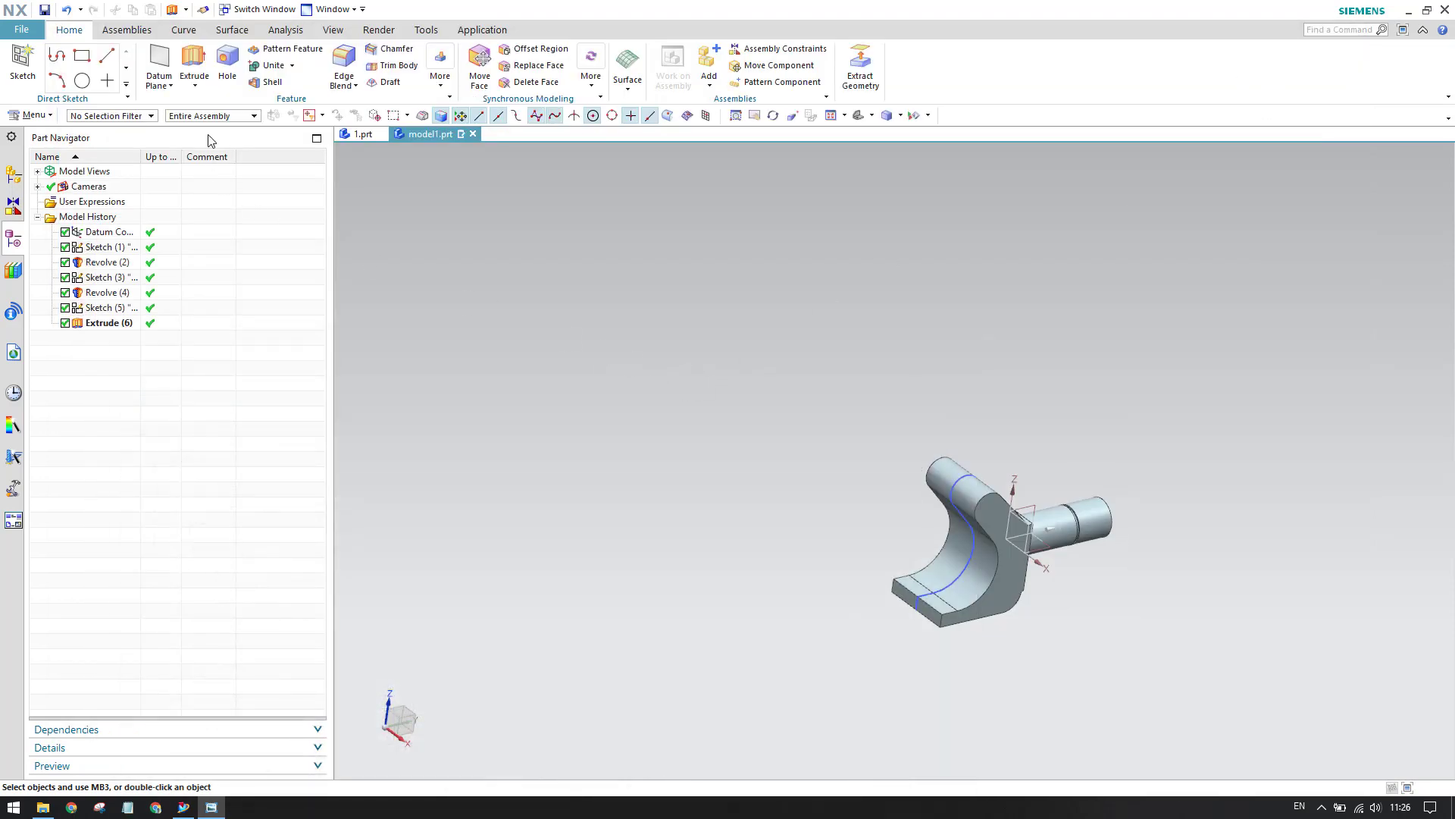
{"action": "left_click", "coordinate": [21, 66]}
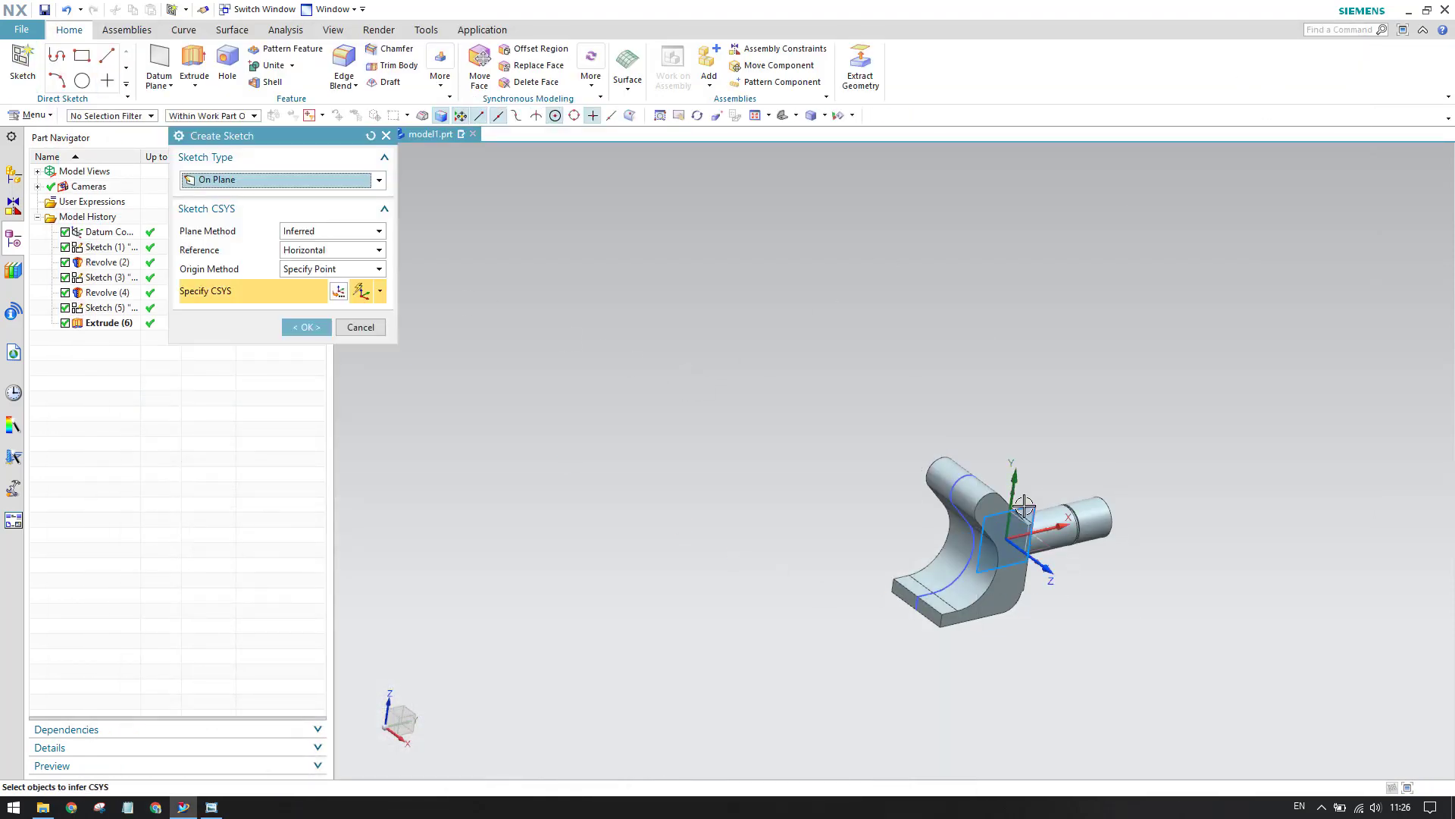
{"action": "middle_click", "coordinate": [637, 378]}
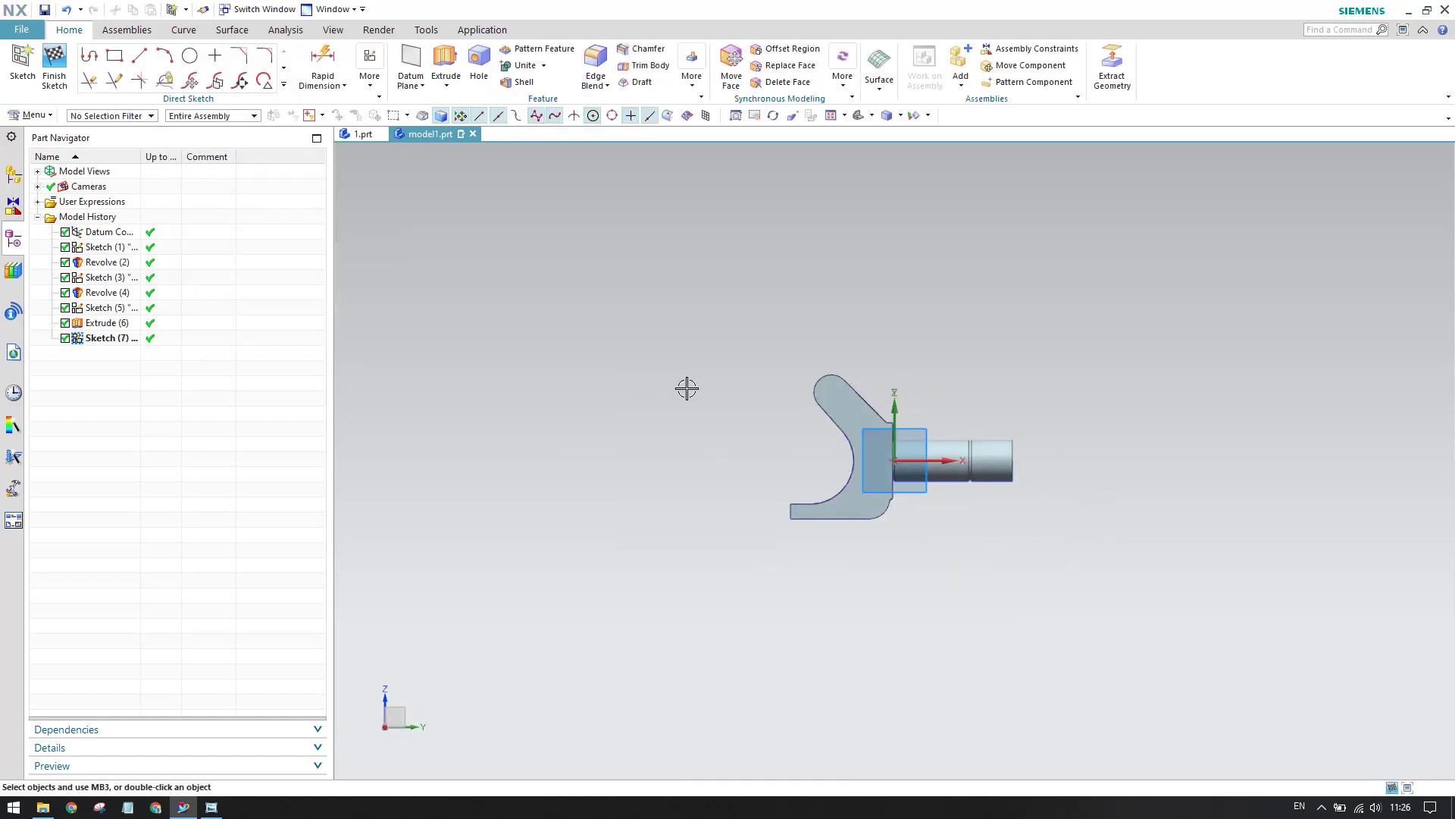
{"action": "scroll", "coordinate": [629, 364], "scroll_direction": "up", "scroll_amount": 2}
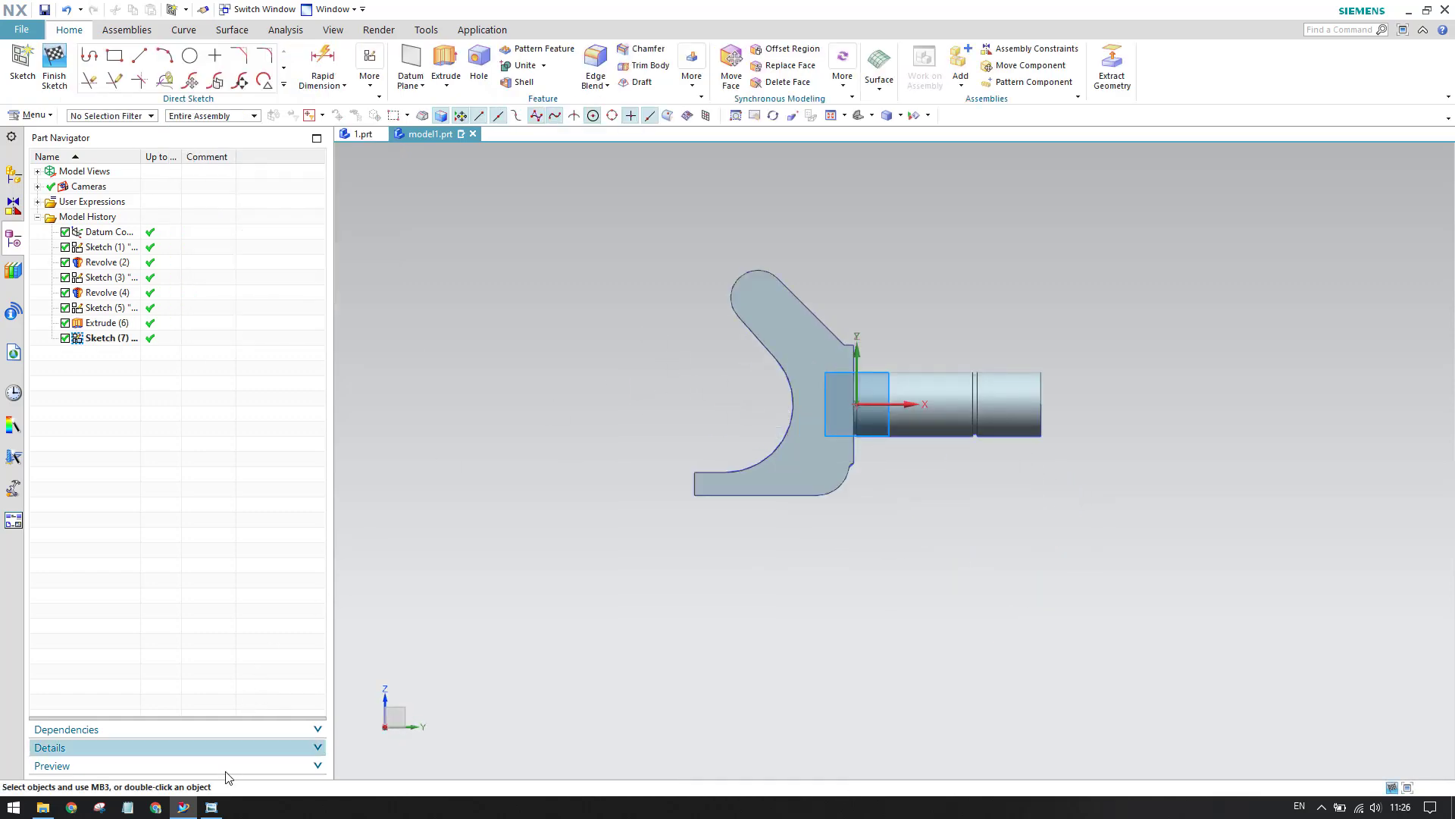
Consult the drawing's section A-A, and sketch a rectangle enclosing the upper arm with its lower corner on the back edge at shaft-axis height
{"action": "left_click", "coordinate": [211, 807]}
{"action": "left_click_drag", "start_coordinate": [910, 410], "coordinate": [872, 331]}
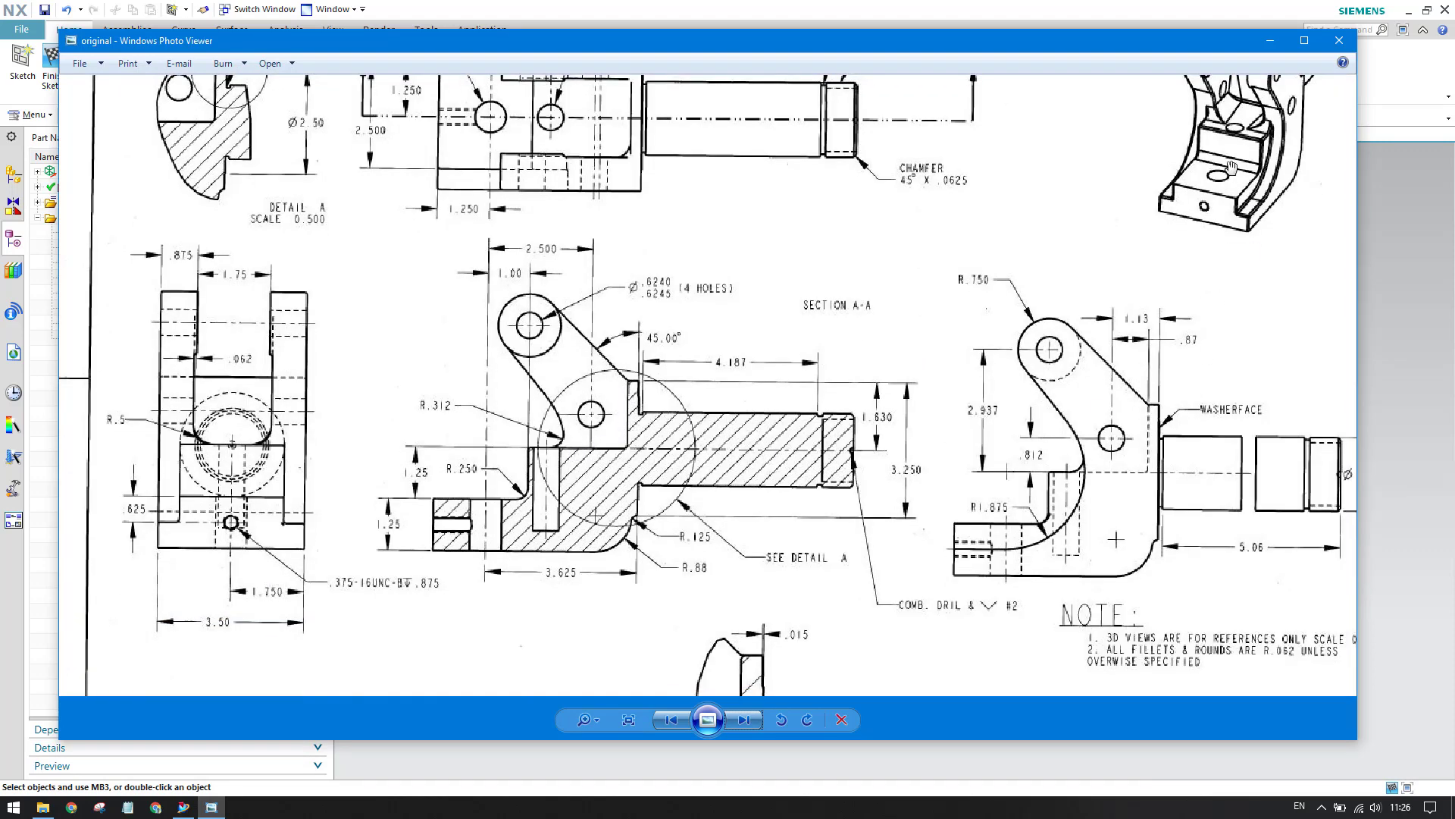
{"action": "left_click_drag", "start_coordinate": [1151, 265], "coordinate": [1102, 368]}
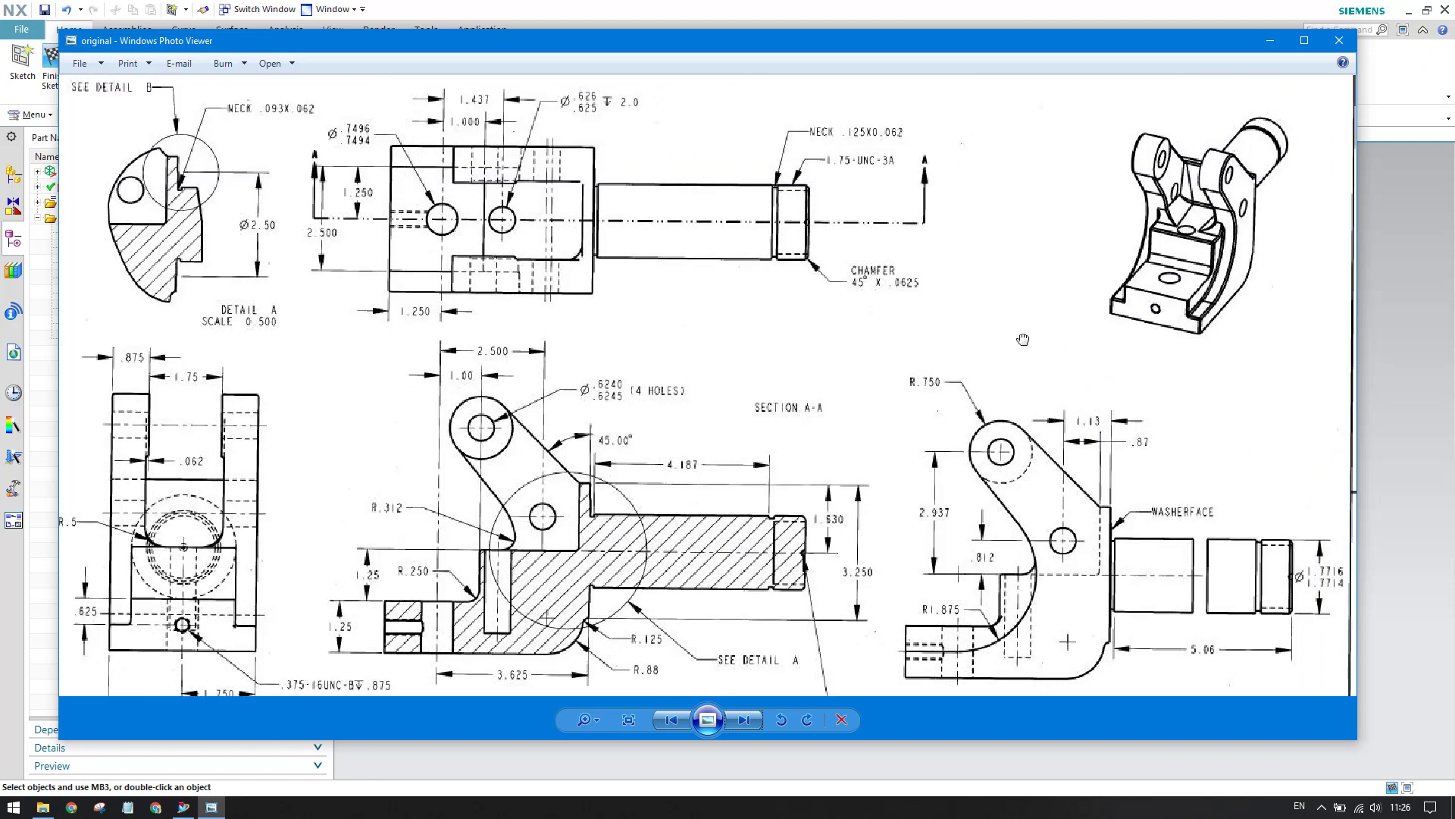
{"action": "left_click_drag", "start_coordinate": [1023, 340], "coordinate": [1073, 231]}
{"action": "mouse_move", "coordinate": [703, 346]}
{"action": "left_mouse_down"}
{"action": "mouse_move", "coordinate": [774, 485]}
{"action": "mouse_move", "coordinate": [841, 430]}
{"action": "left_mouse_up"}
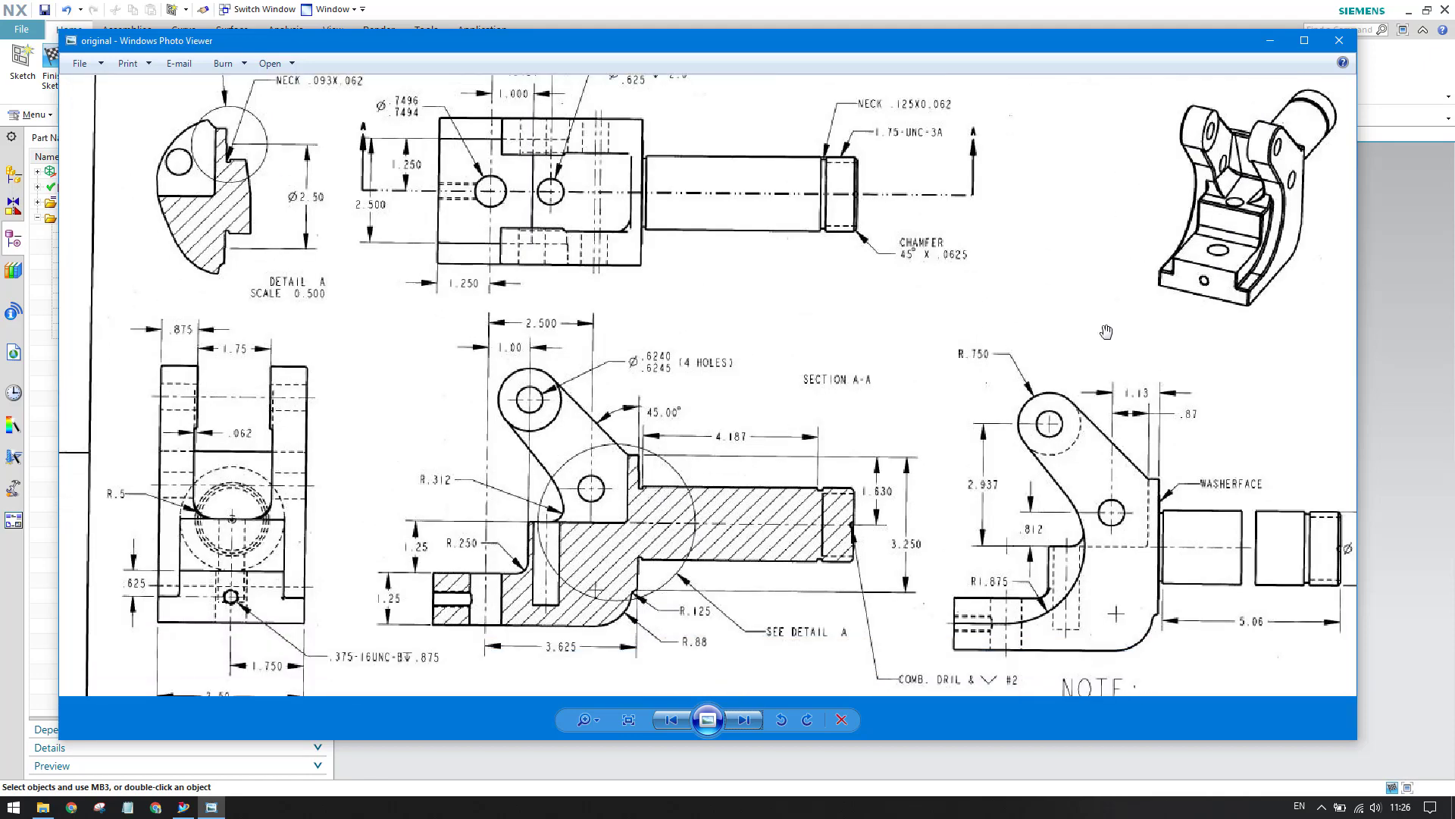
{"action": "left_click", "coordinate": [1271, 41]}
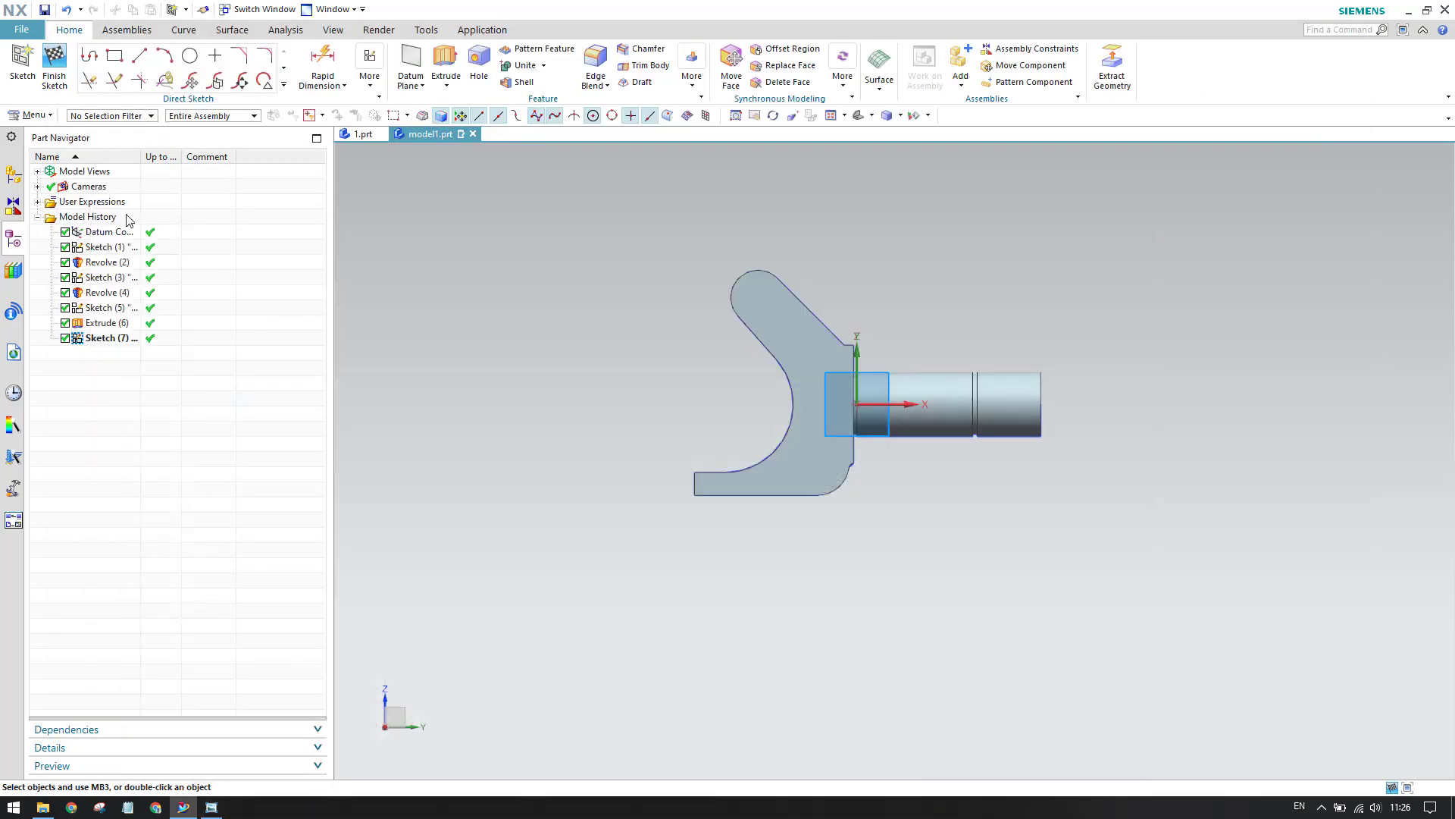
{"action": "left_click", "coordinate": [115, 55]}
{"action": "left_click", "coordinate": [662, 206]}
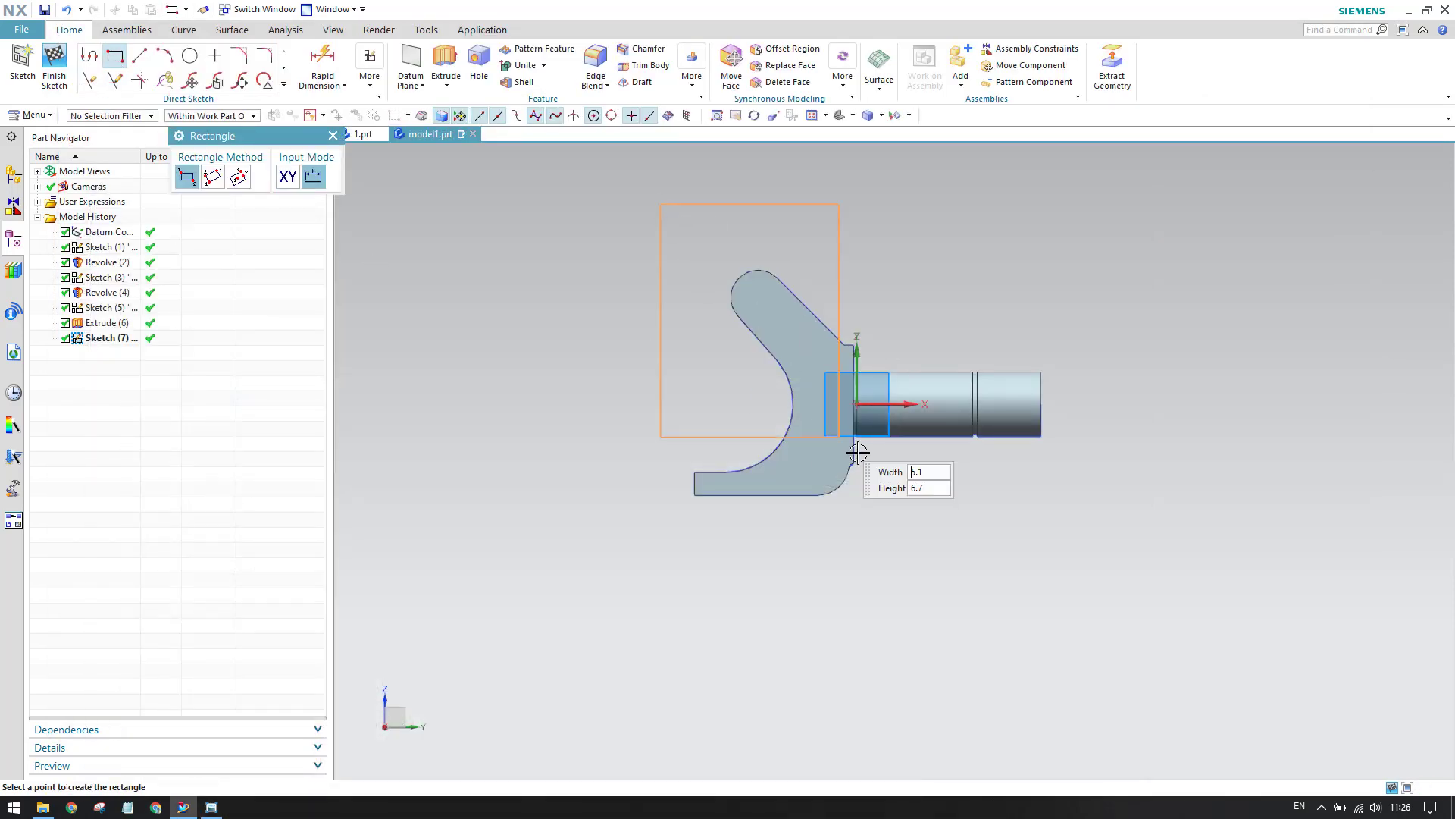
{"action": "scroll", "coordinate": [859, 400], "scroll_direction": "down", "scroll_amount": 3}
{"action": "scroll", "coordinate": [834, 418], "scroll_direction": "up", "scroll_amount": 3}
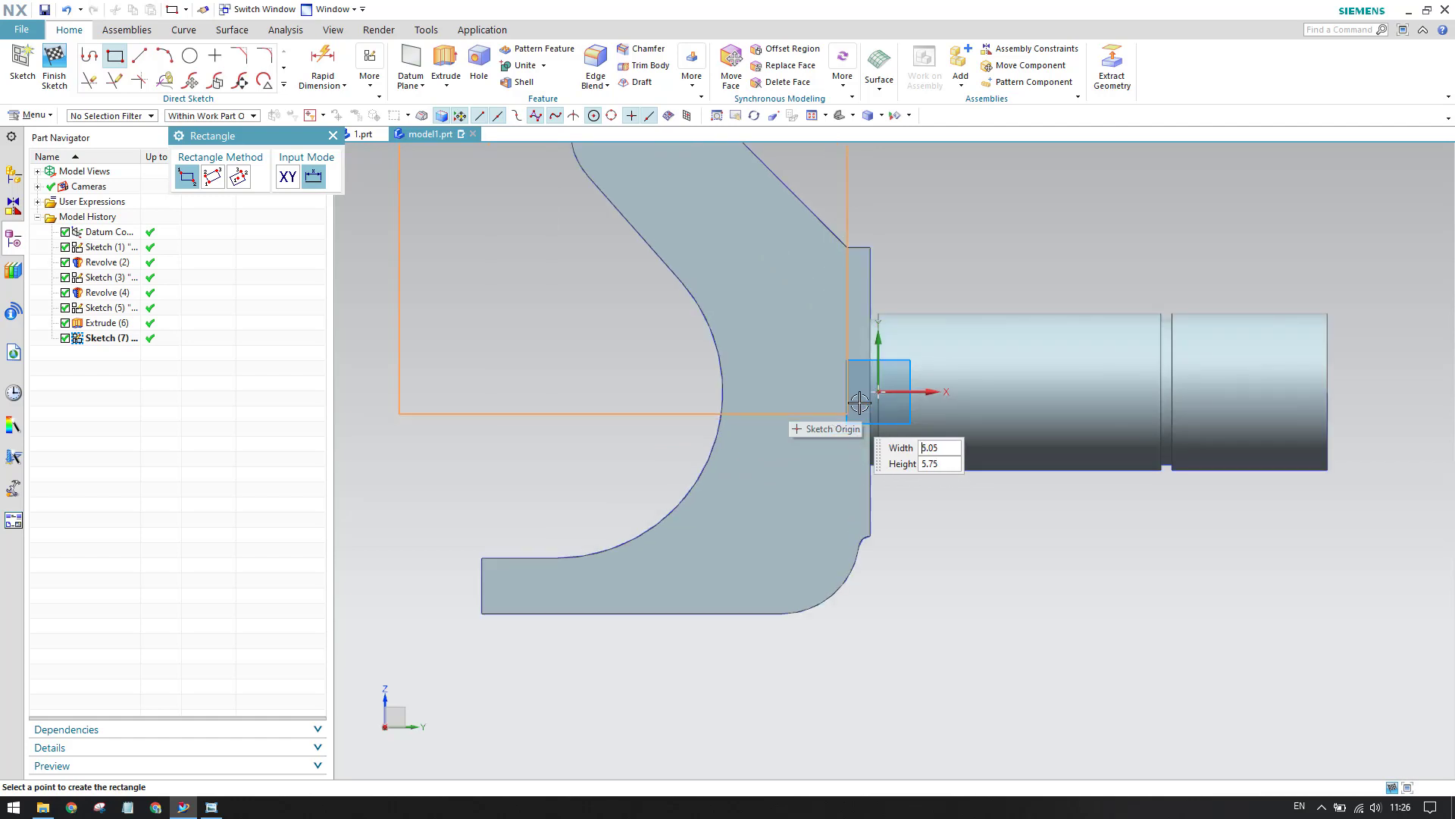
{"action": "left_click", "coordinate": [849, 403]}
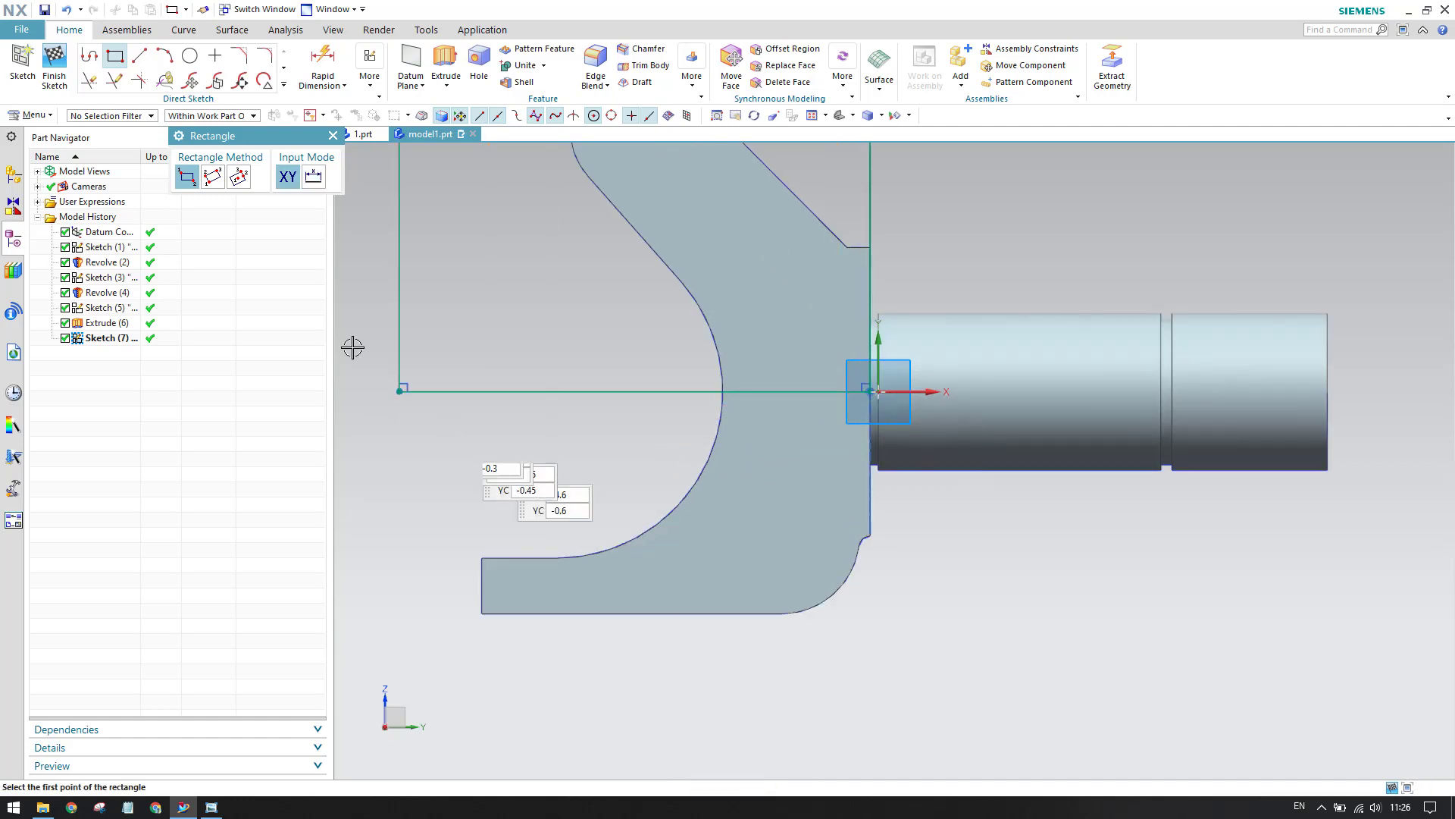
{"action": "left_click", "coordinate": [333, 135]}
Sketch a stepped line chain from the foot's lower outer corner: up to YC -1.25, inward about 1.5 in, and up past the rectangle's lower side
{"action": "scroll", "coordinate": [1123, 545], "scroll_direction": "down", "scroll_amount": 3}
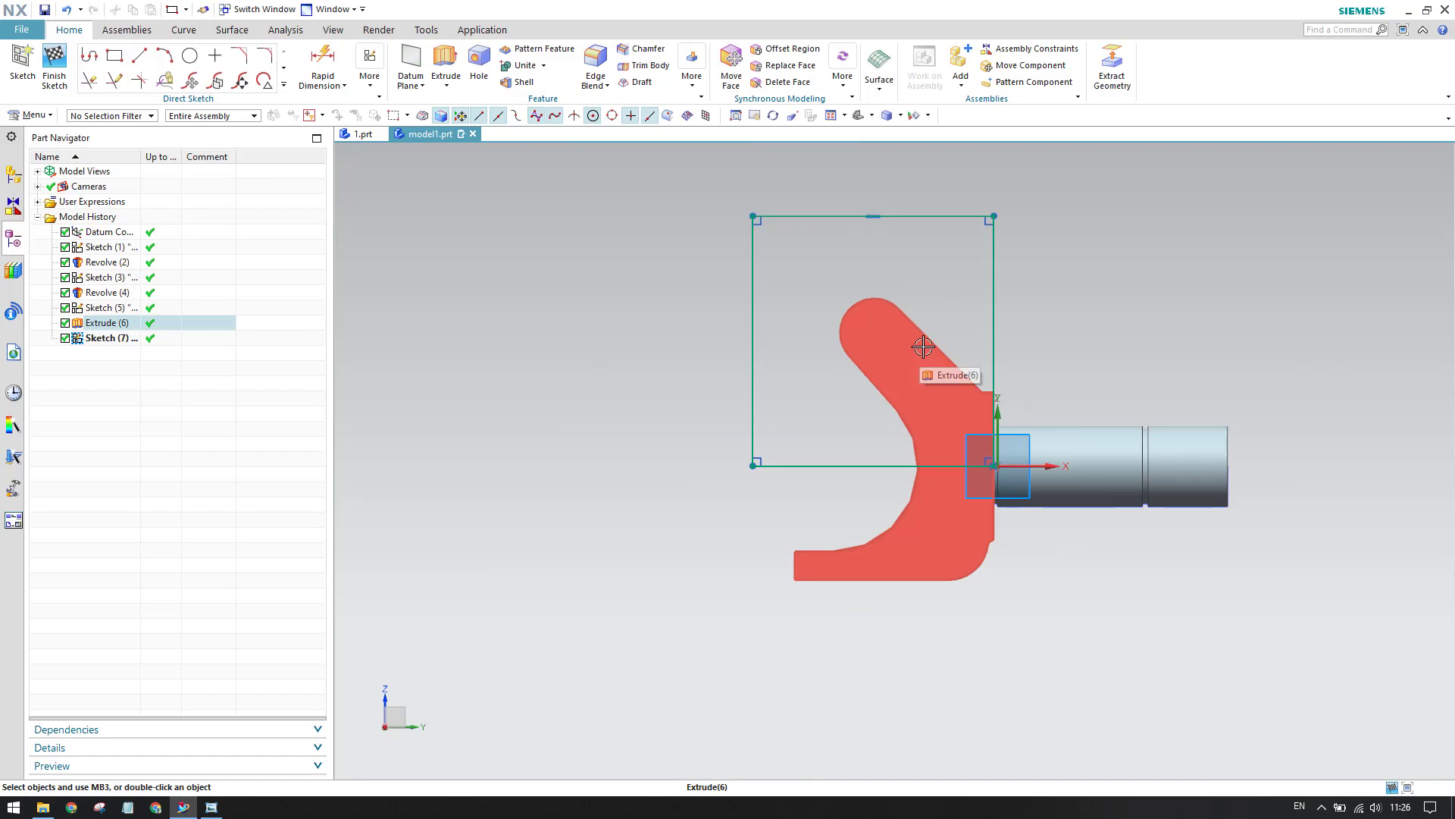
{"action": "left_click", "coordinate": [212, 806]}
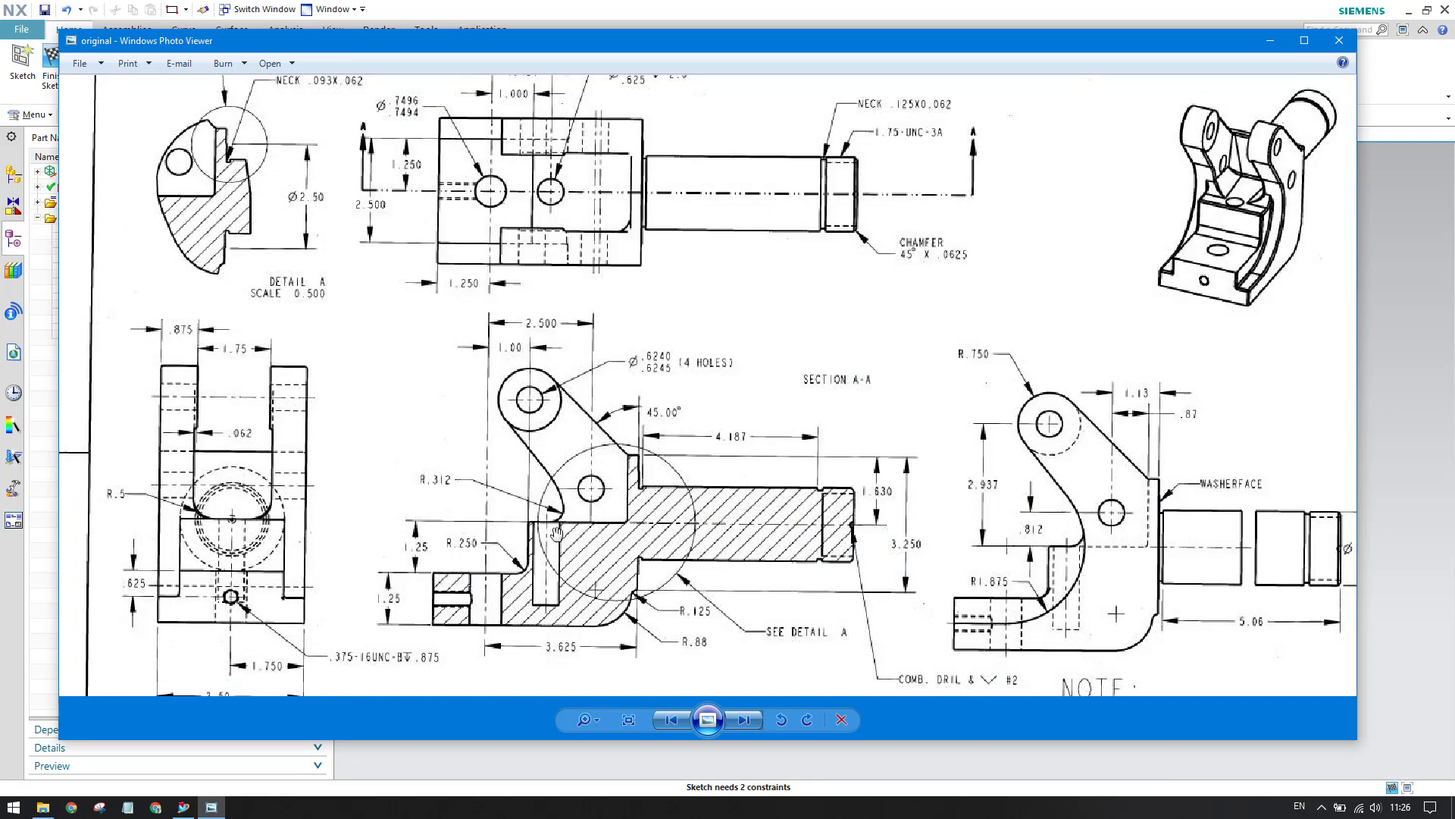
{"action": "left_click", "coordinate": [1271, 42]}
{"action": "scroll", "coordinate": [809, 682], "scroll_direction": "up", "scroll_amount": 3}
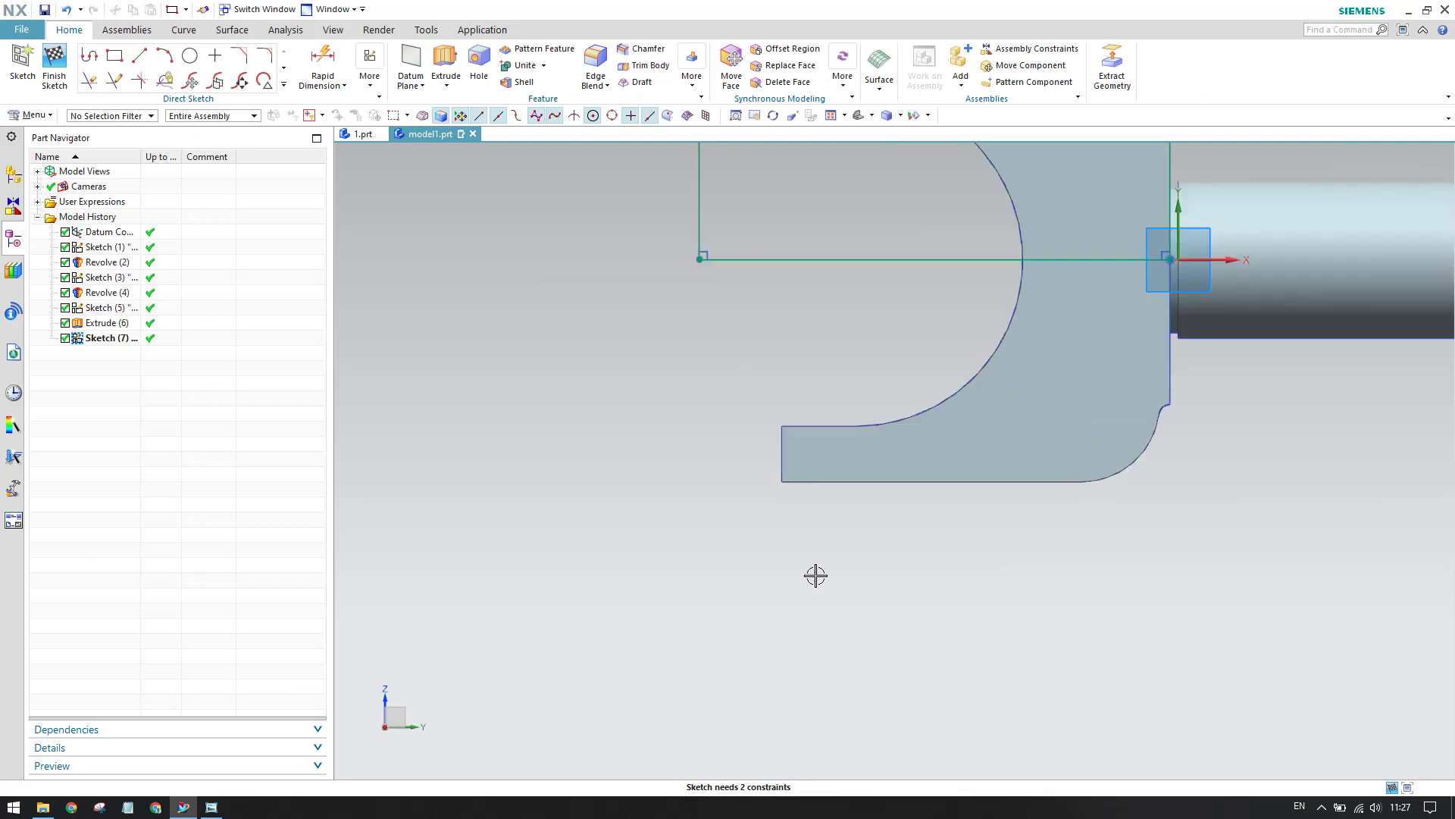
{"action": "left_click", "coordinate": [140, 55]}
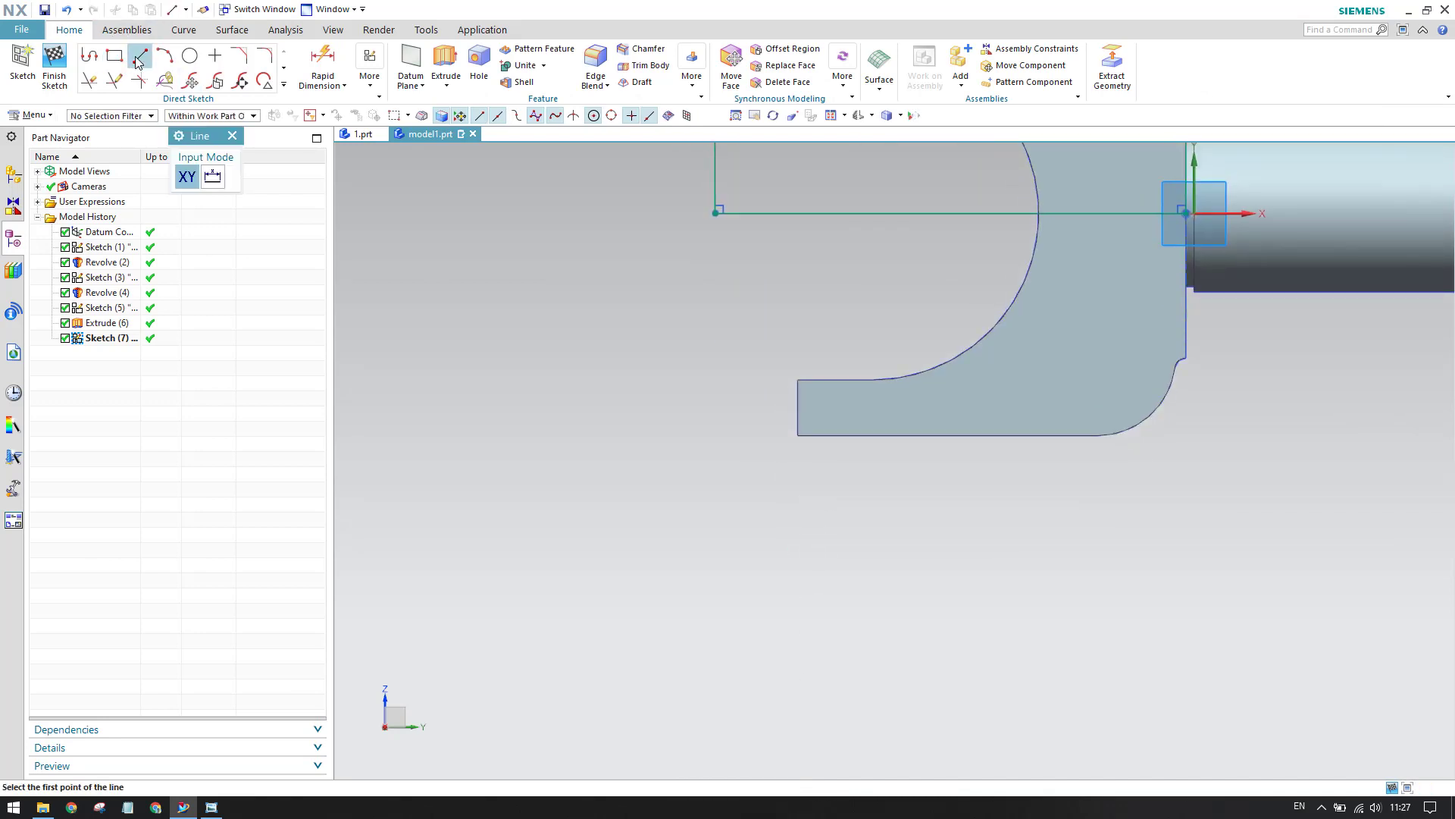
{"action": "left_click", "coordinate": [797, 435]}
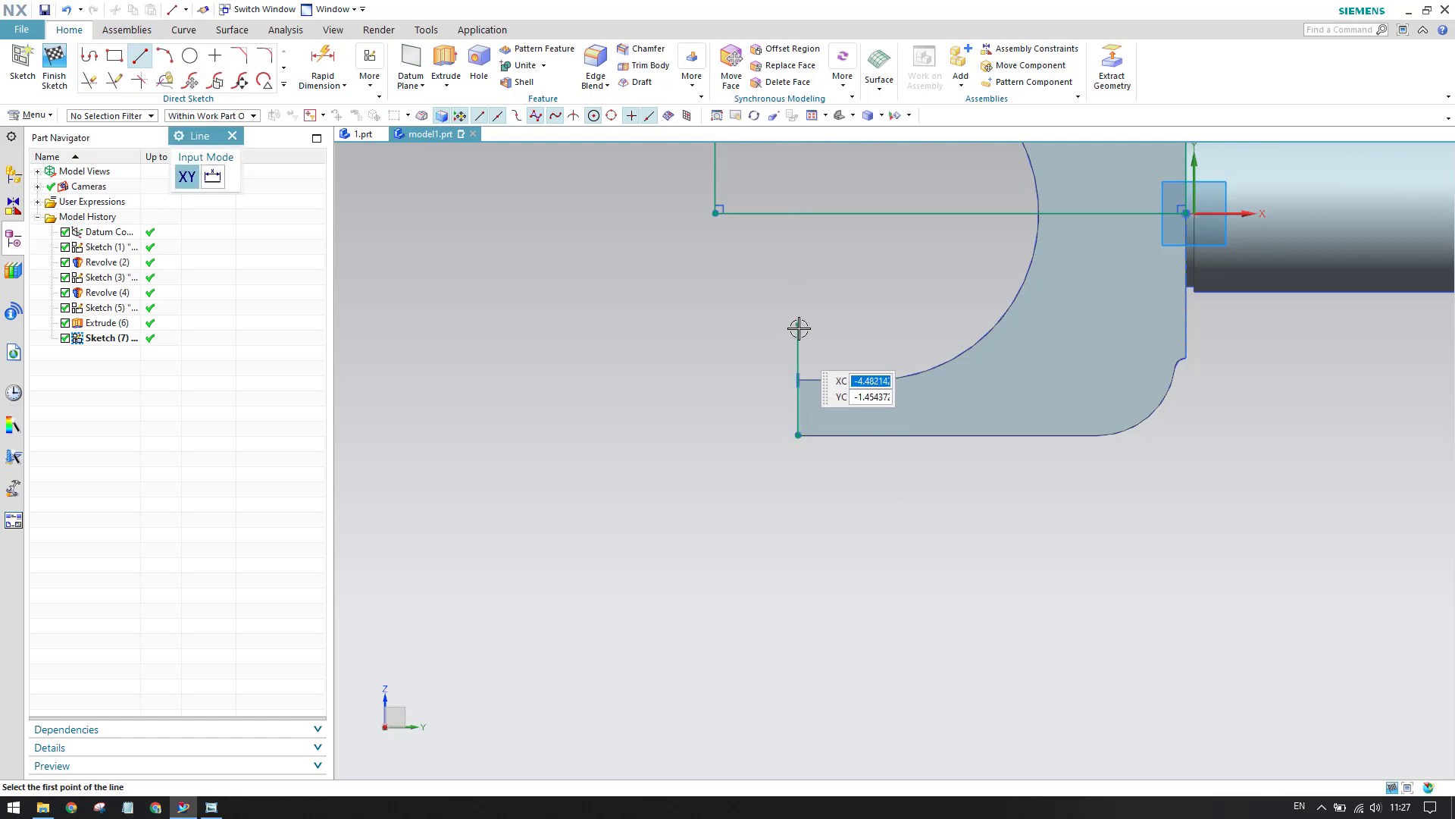
{"action": "left_click", "coordinate": [797, 325]}
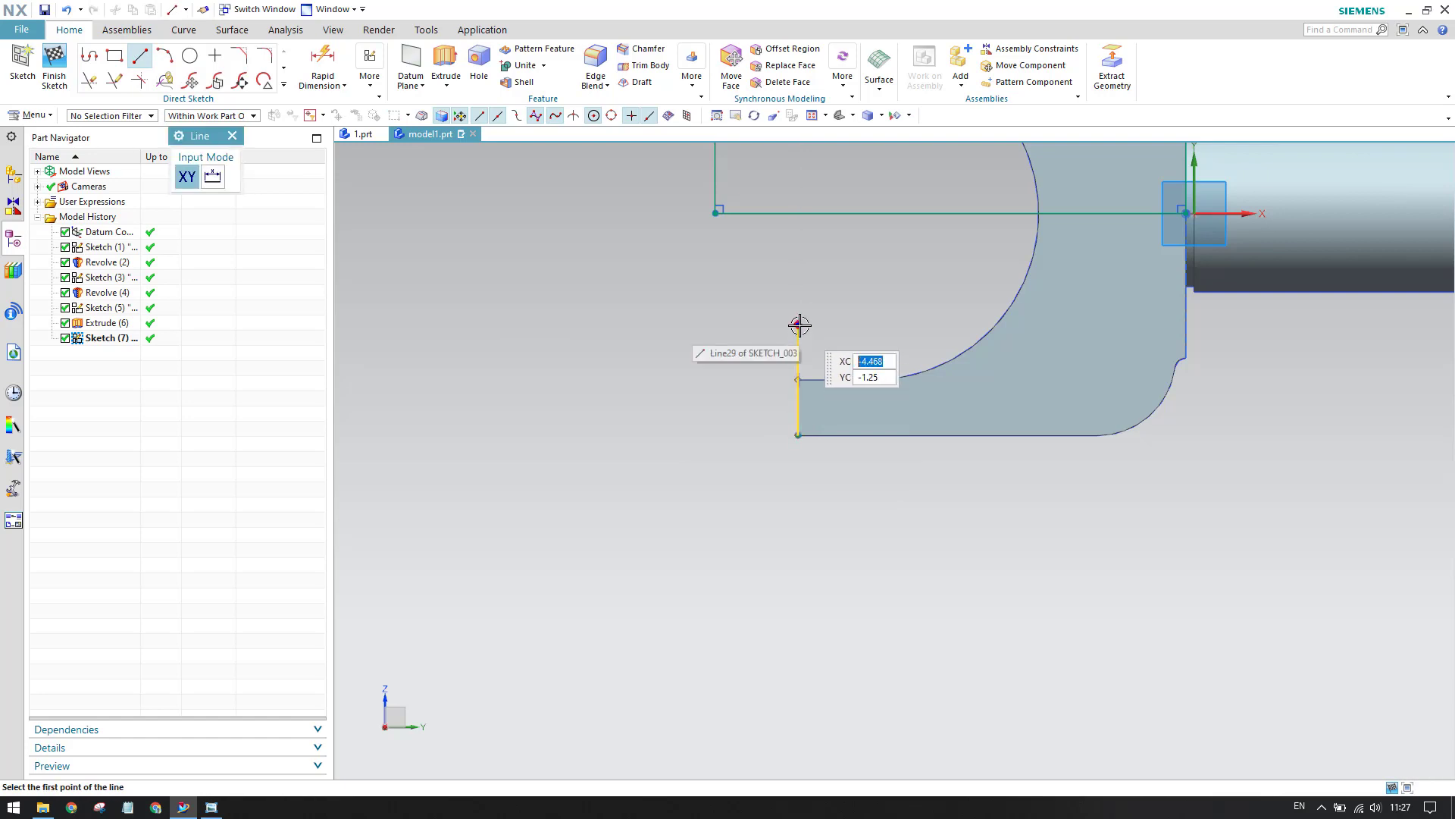
{"action": "left_click", "coordinate": [935, 325]}
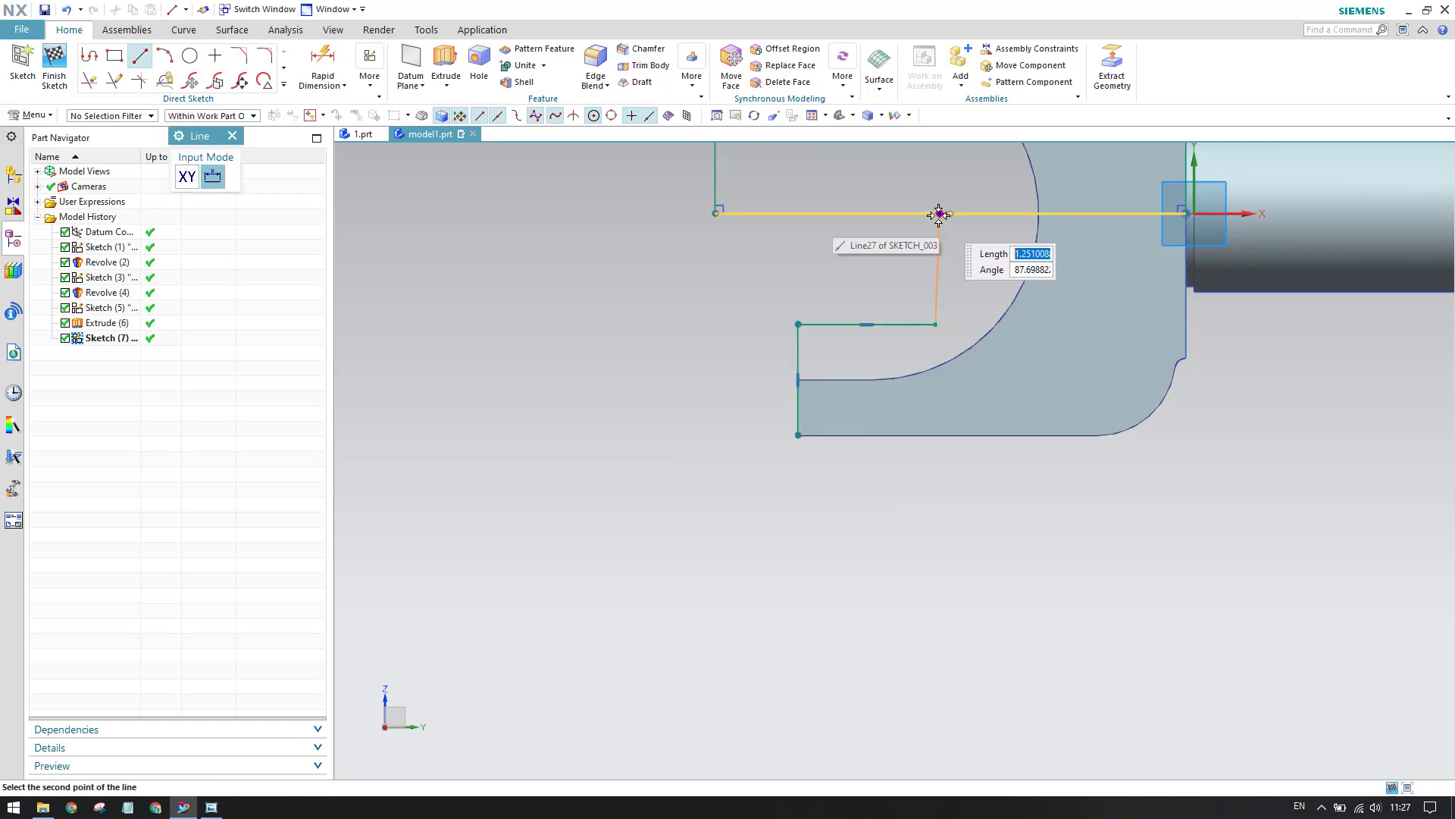
{"action": "left_click", "coordinate": [934, 189]}
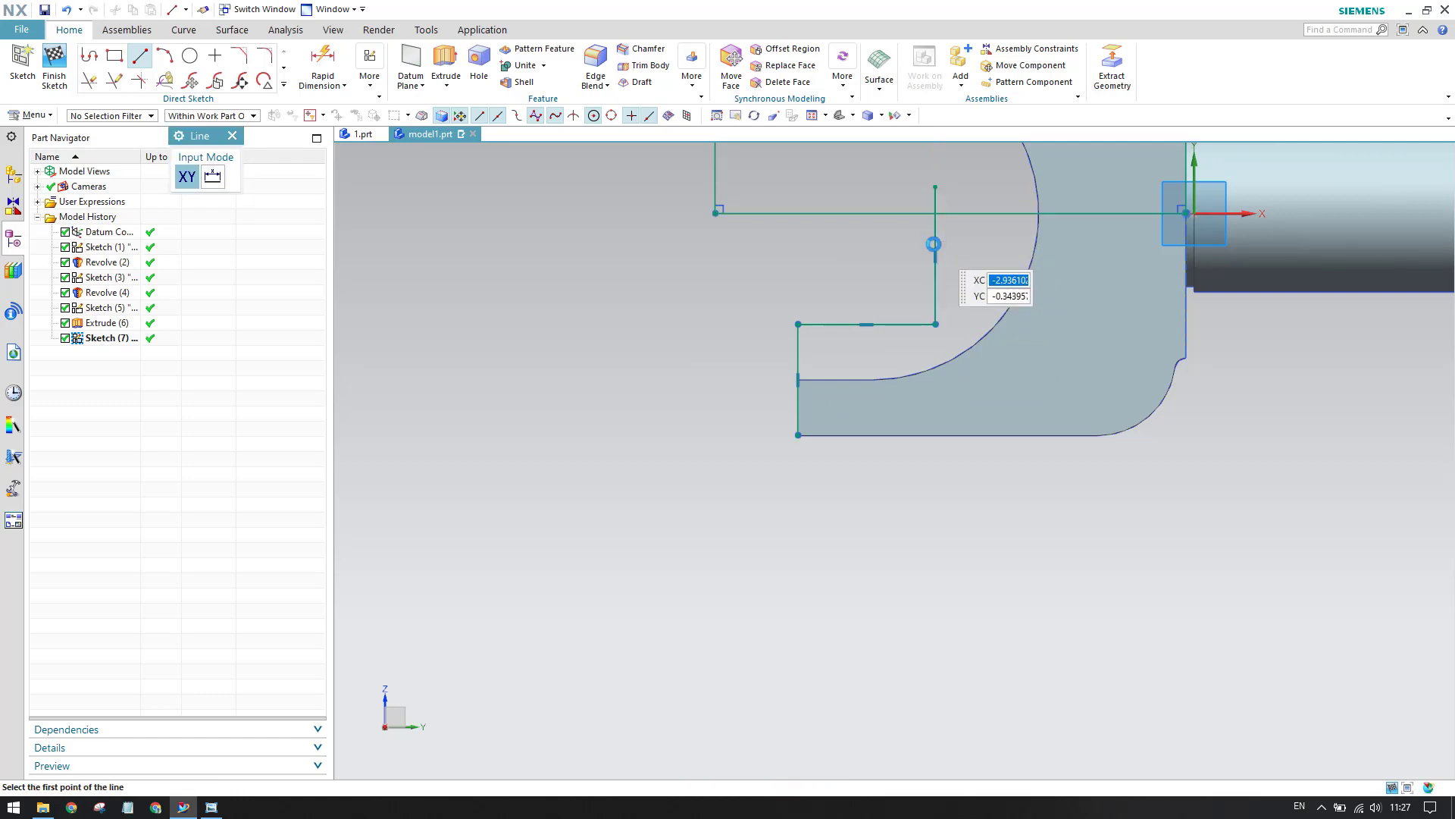
Trim the end of the inner vertical step line that overshoots the rectangle's lower side
{"action": "key", "text": "Escape"}
{"action": "key", "text": "t"}
{"action": "scroll", "coordinate": [731, 428], "scroll_direction": "down", "scroll_amount": 3}
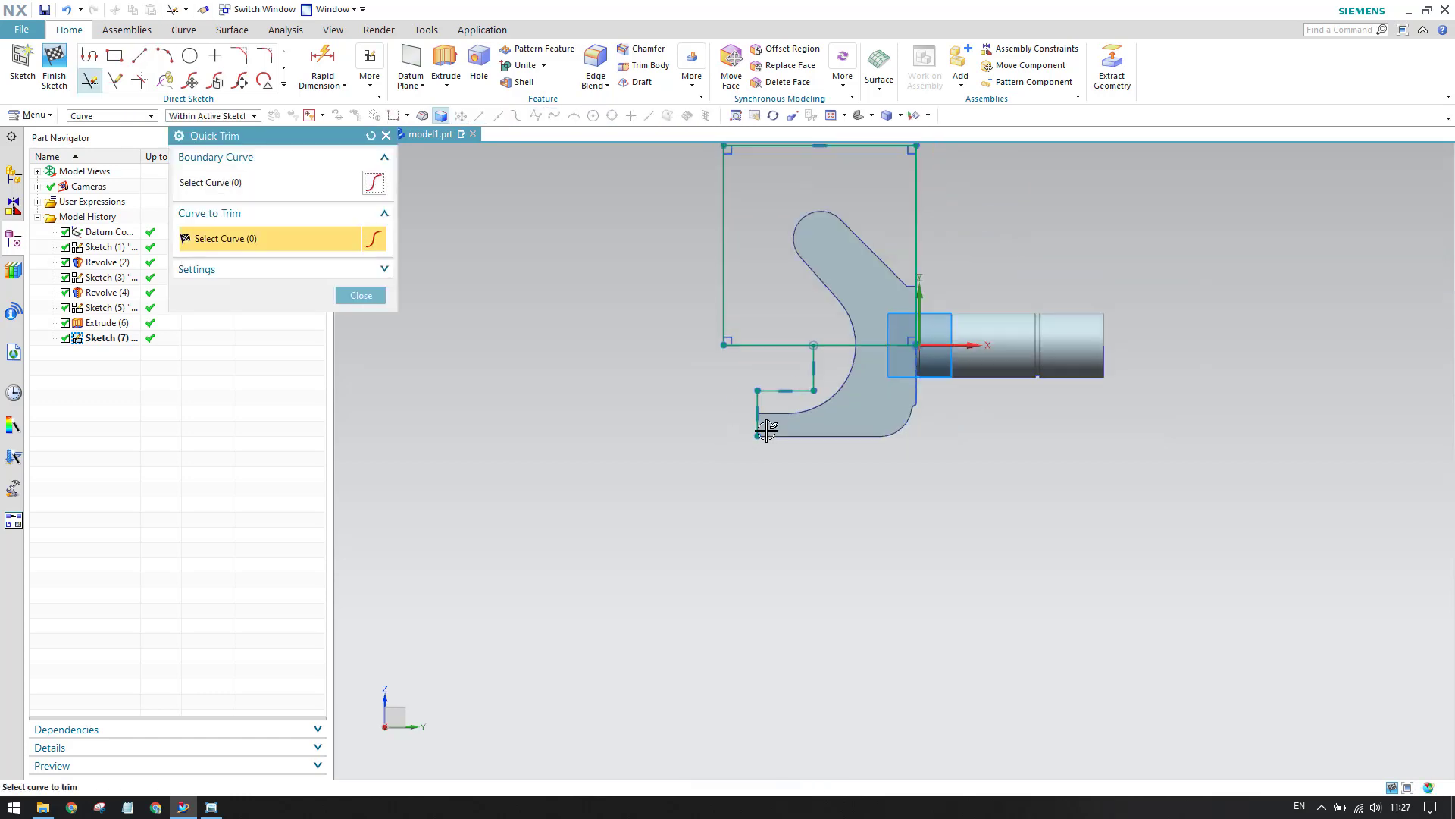
{"action": "scroll", "coordinate": [767, 494], "scroll_direction": "up", "scroll_amount": 3}
{"action": "scroll", "coordinate": [968, 273], "scroll_direction": "down", "scroll_amount": 3}
{"action": "scroll", "coordinate": [837, 403], "scroll_direction": "up", "scroll_amount": 4}
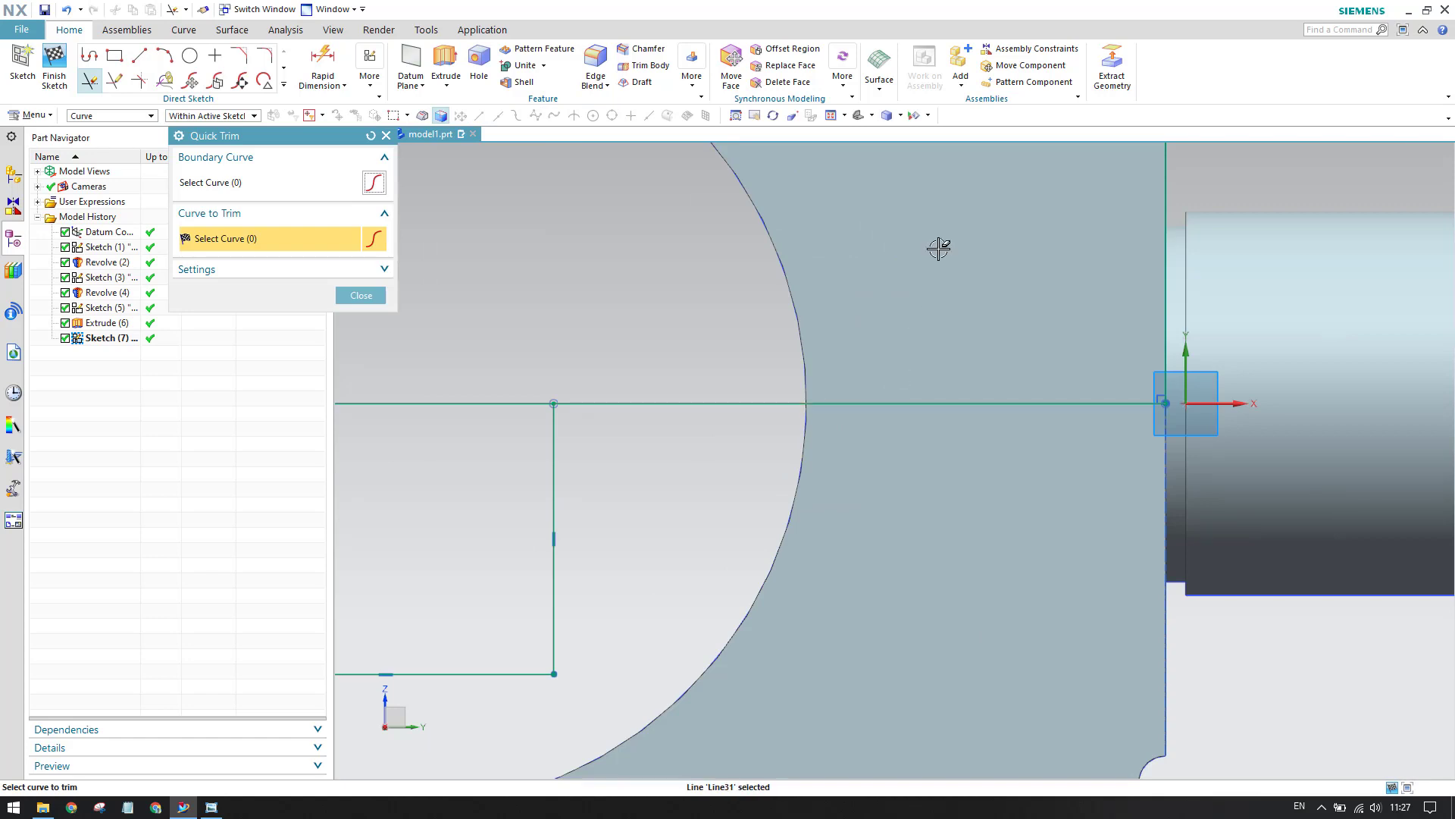
{"action": "scroll", "coordinate": [932, 312], "scroll_direction": "down", "scroll_amount": 2}
{"action": "scroll", "coordinate": [905, 417], "scroll_direction": "up", "scroll_amount": 1}
{"action": "left_click", "coordinate": [383, 297]}
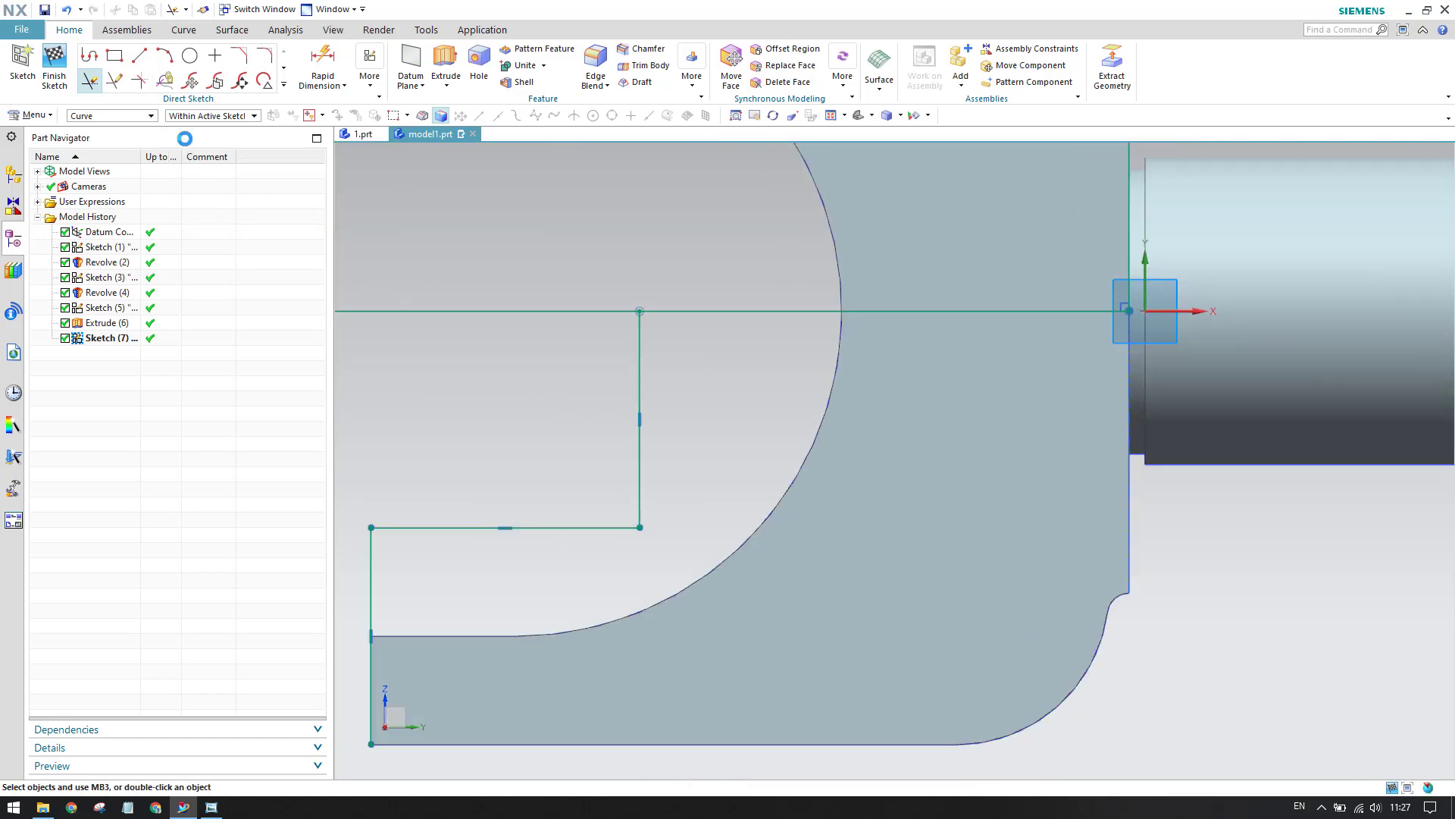
{"action": "key", "text": "l"}
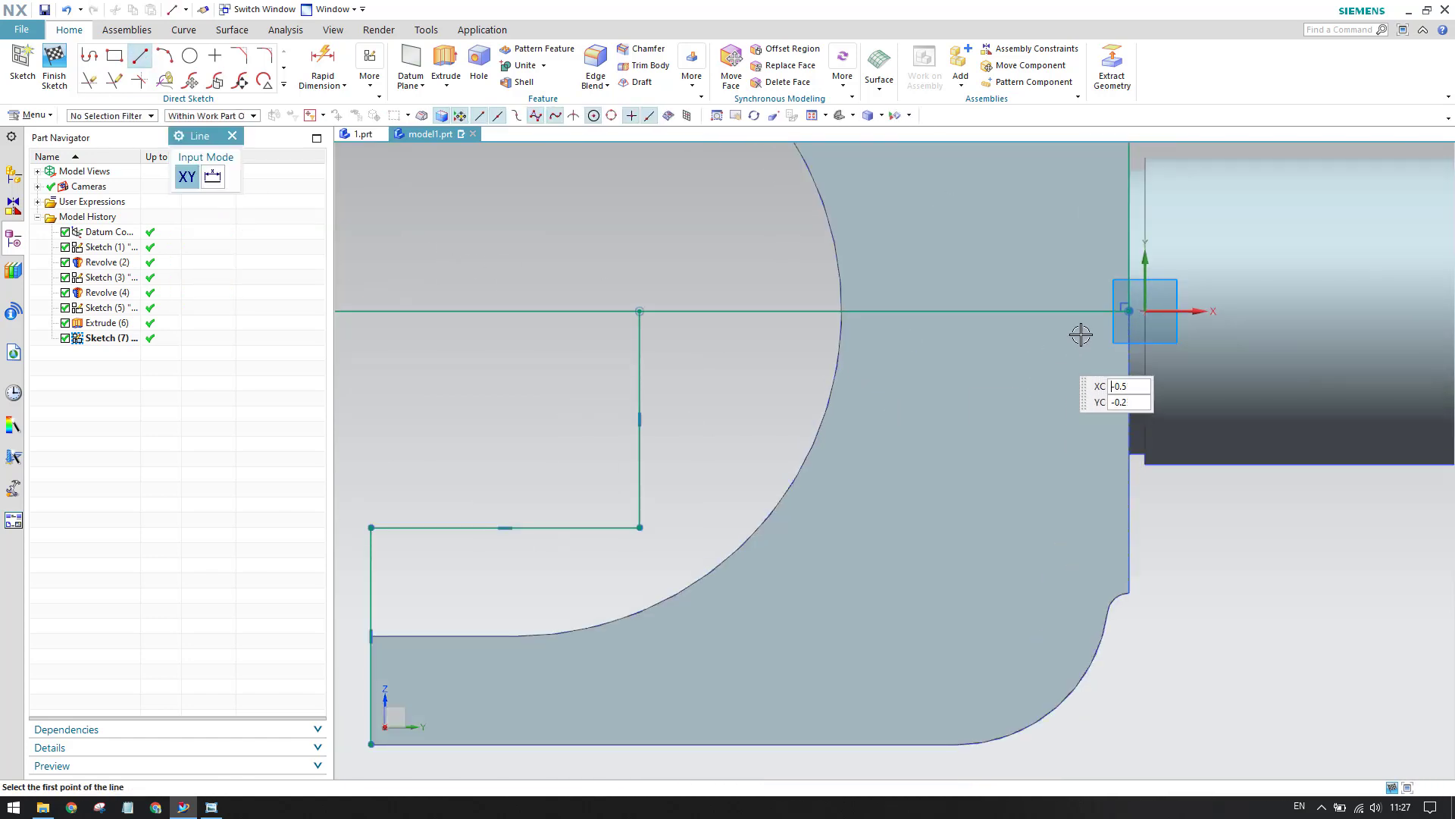
{"action": "scroll", "coordinate": [1091, 325], "scroll_direction": "down", "scroll_amount": 1}
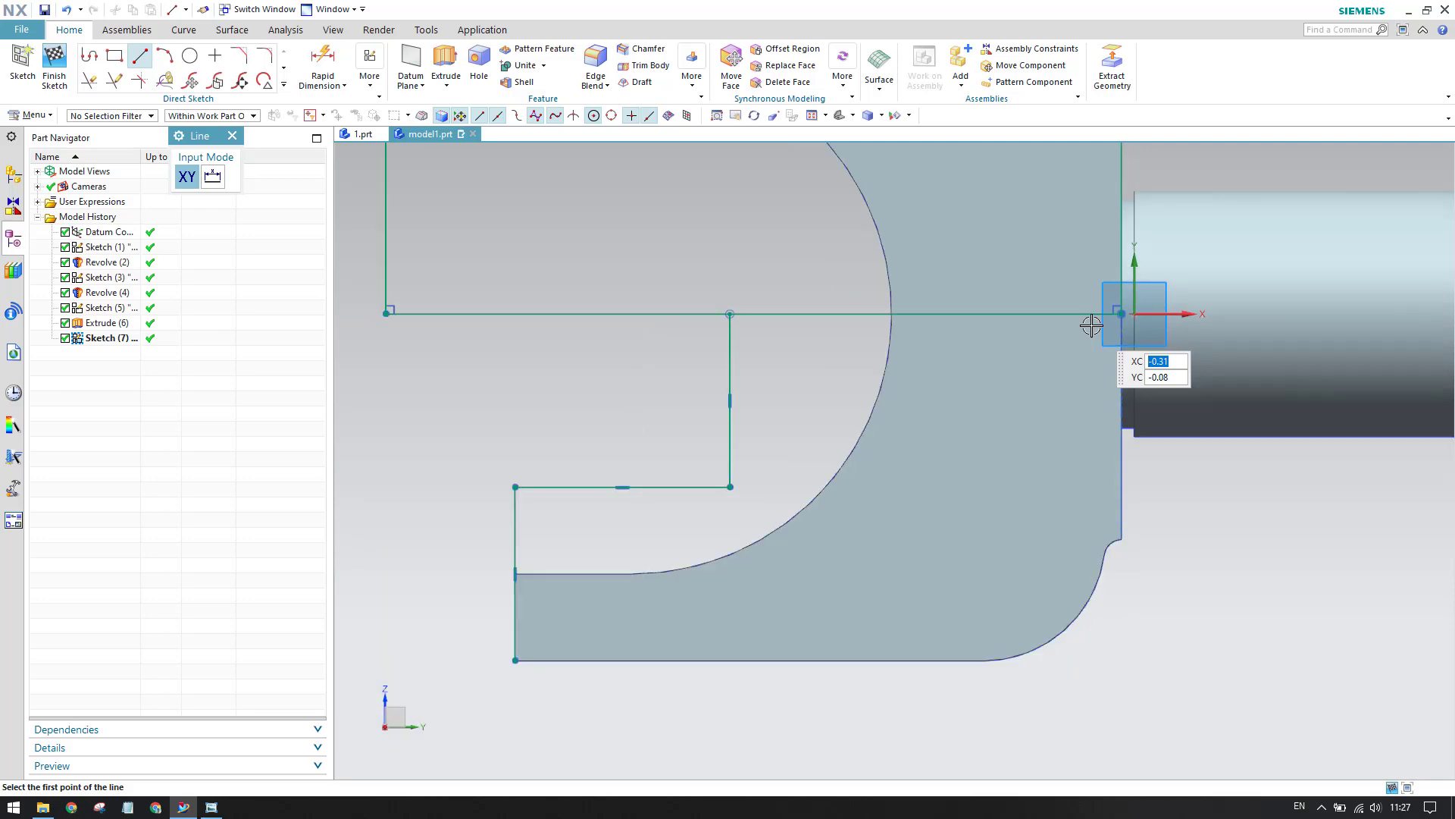
{"action": "key", "text": "Escape"}
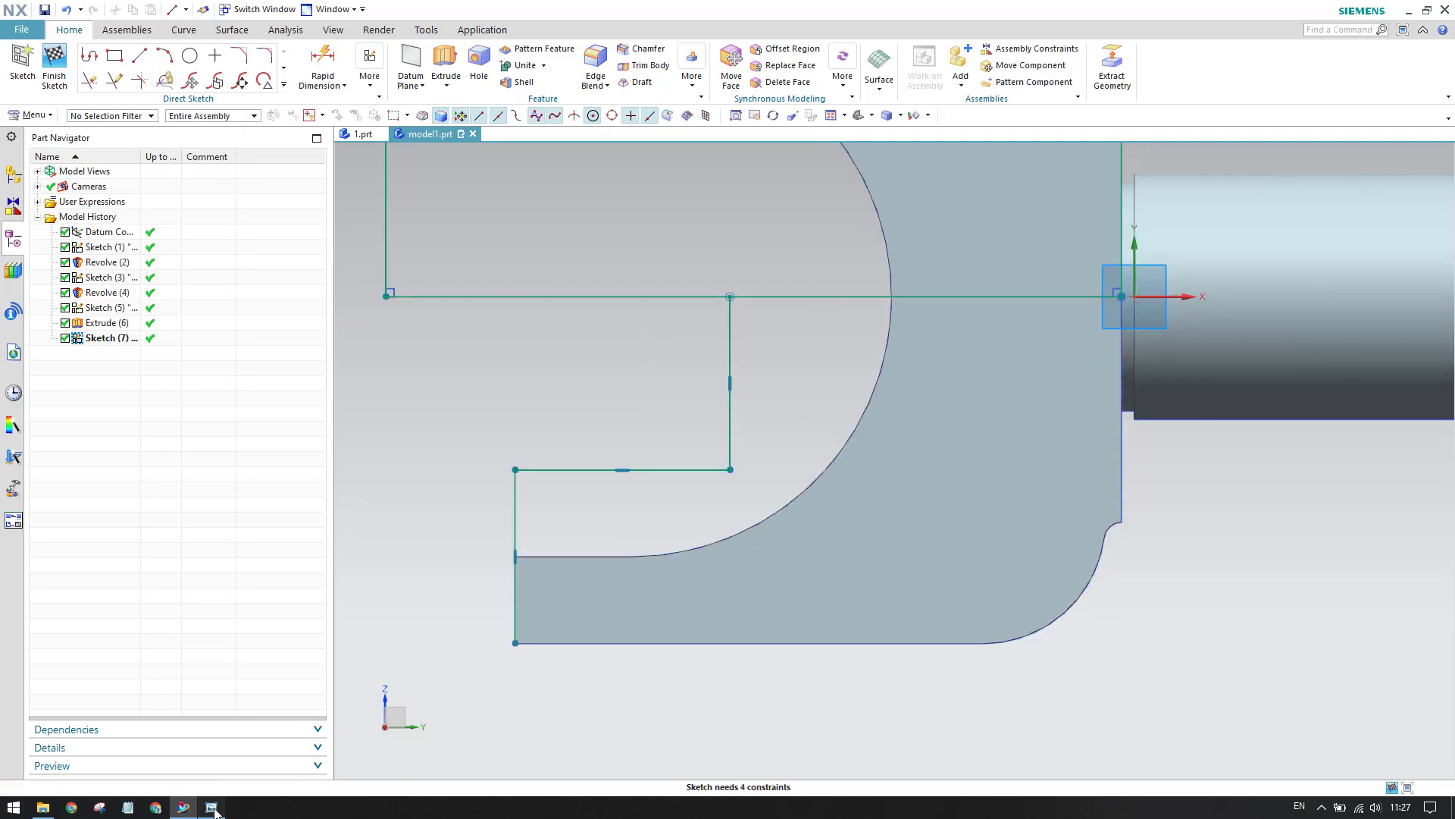
Review the reference drawing and delete the point-on-curve constraint tying the rectangle's lower corner to the bracket's back edge
{"action": "left_click", "coordinate": [212, 807]}
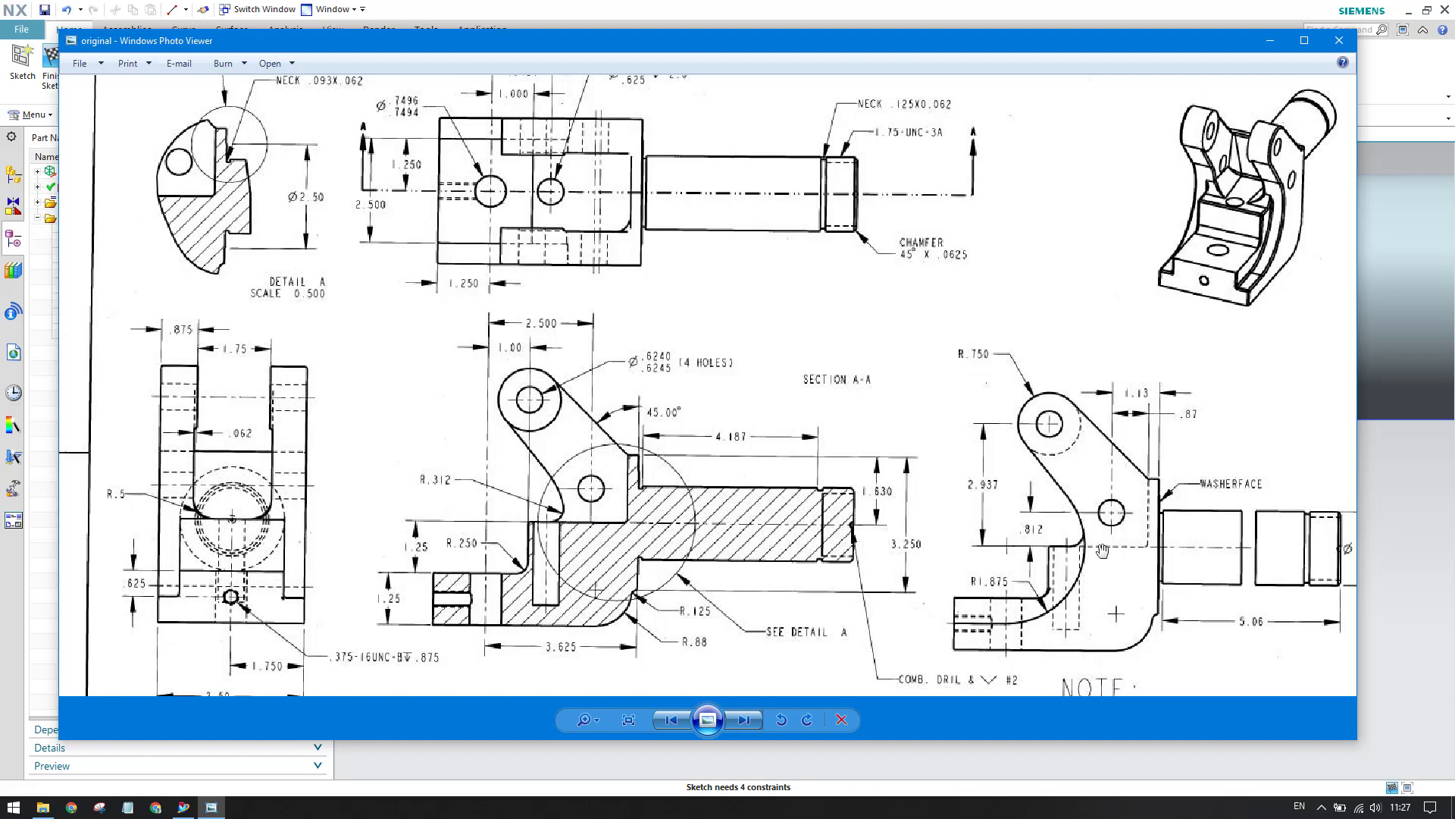
{"action": "scroll", "coordinate": [1034, 599], "scroll_direction": "down", "scroll_amount": 1}
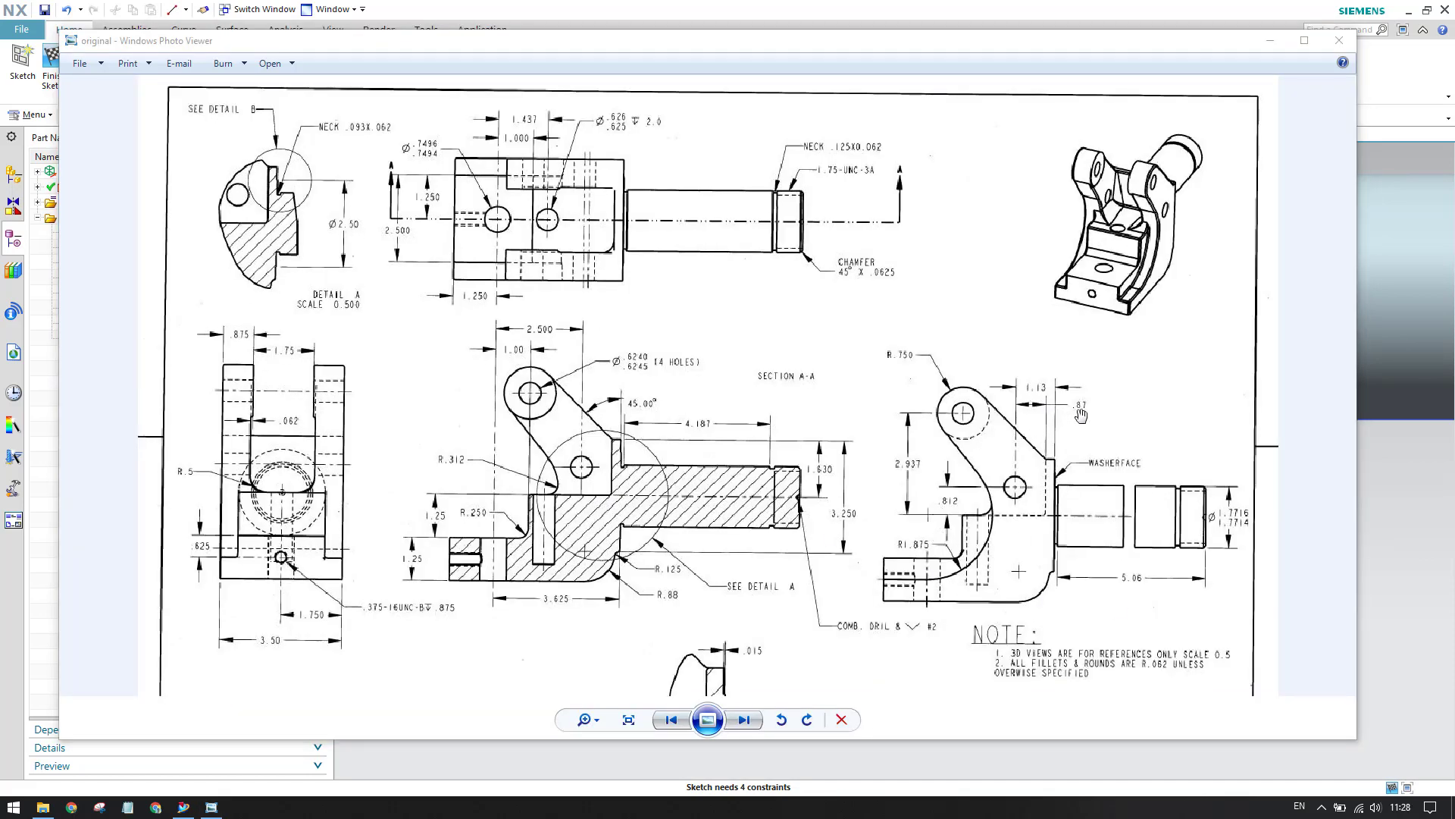
{"action": "left_click", "coordinate": [1271, 42]}
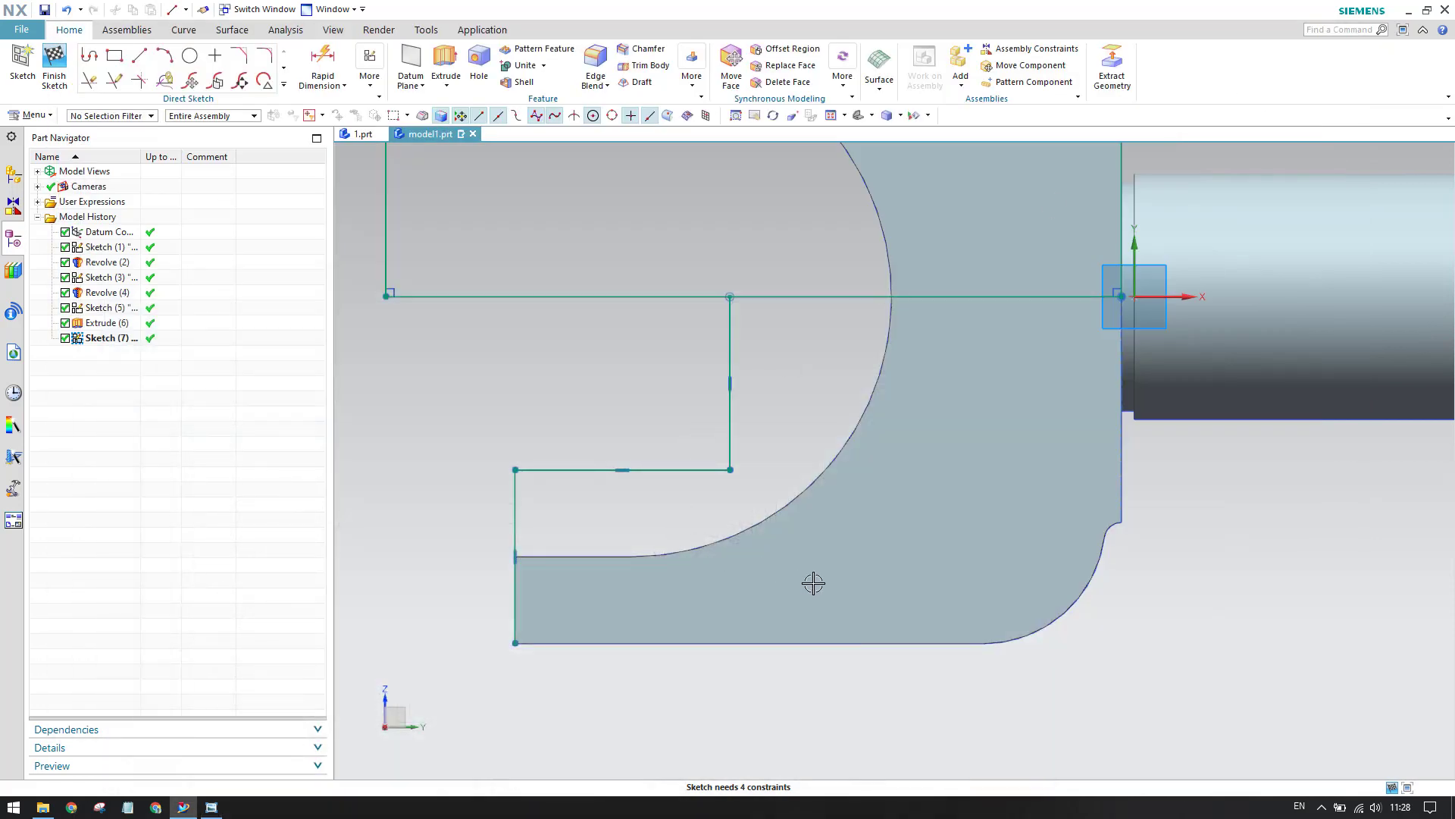
{"action": "scroll", "coordinate": [880, 584], "scroll_direction": "up", "scroll_amount": 2}
{"action": "right_click", "coordinate": [937, 465]}
{"action": "left_click", "coordinate": [978, 471]}
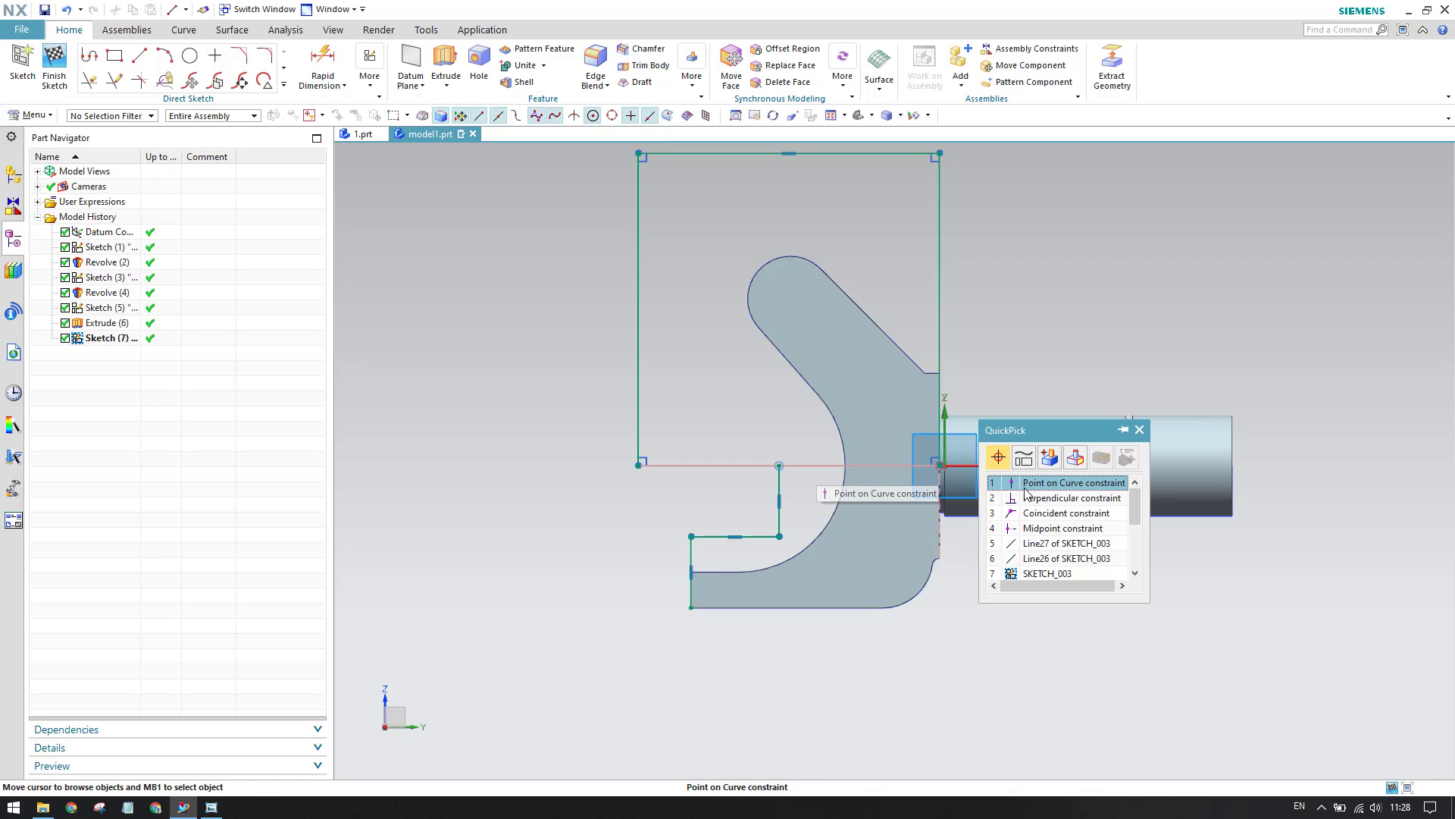
{"action": "left_click", "coordinate": [1025, 486]}
Move the rectangle's lower inner corner slightly away from the bracket's back edge, keeping it at shaft-axis height
{"action": "scroll", "coordinate": [905, 465], "scroll_direction": "down", "scroll_amount": 2}
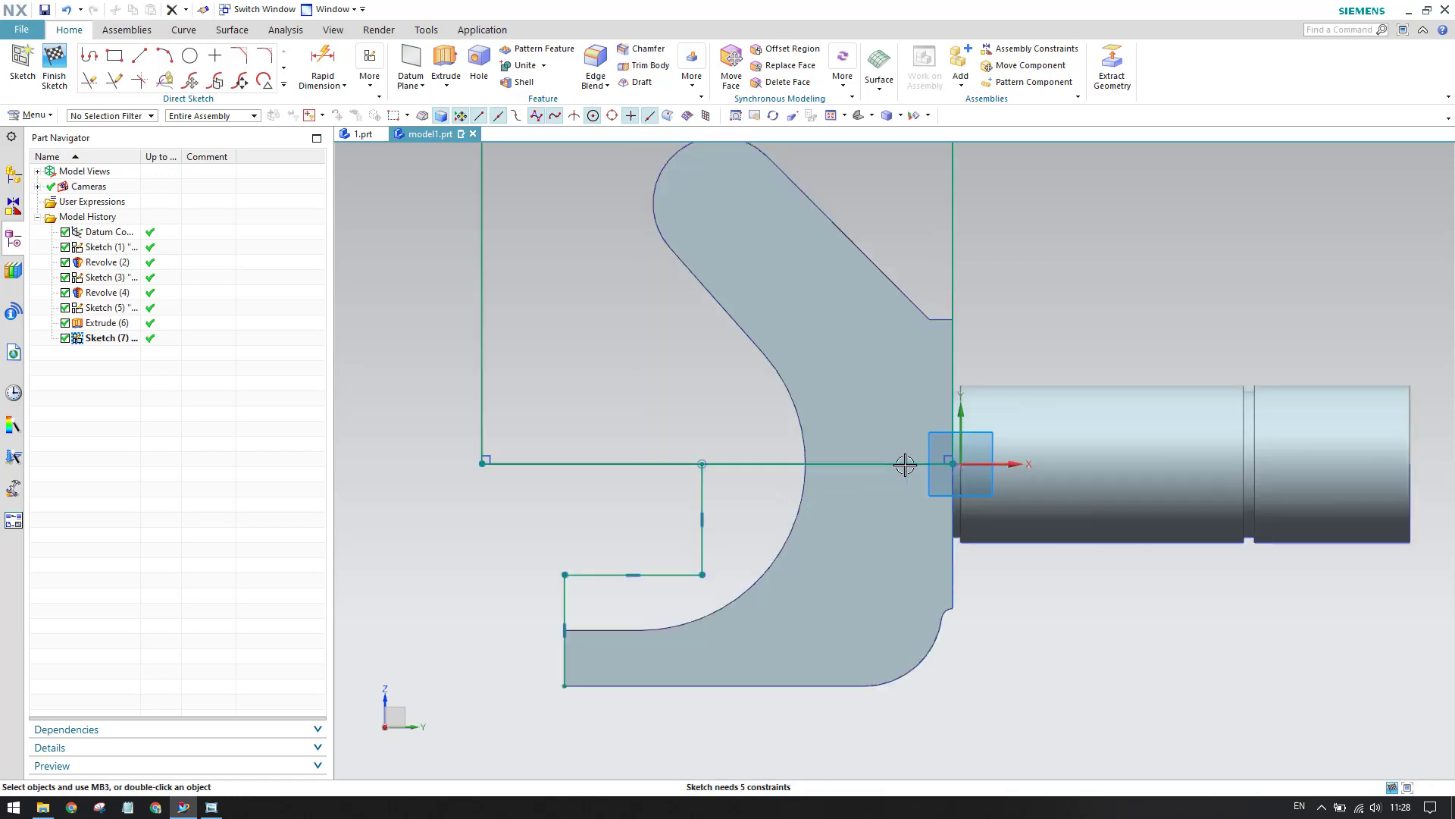
{"action": "scroll", "coordinate": [906, 465], "scroll_direction": "down", "scroll_amount": 3}
{"action": "mouse_move", "coordinate": [1001, 464]}
{"action": "left_mouse_down"}
{"action": "mouse_move", "coordinate": [933, 464]}
{"action": "mouse_move", "coordinate": [961, 464]}
{"action": "left_mouse_up"}
{"action": "scroll", "coordinate": [961, 464], "scroll_direction": "up", "scroll_amount": 3}
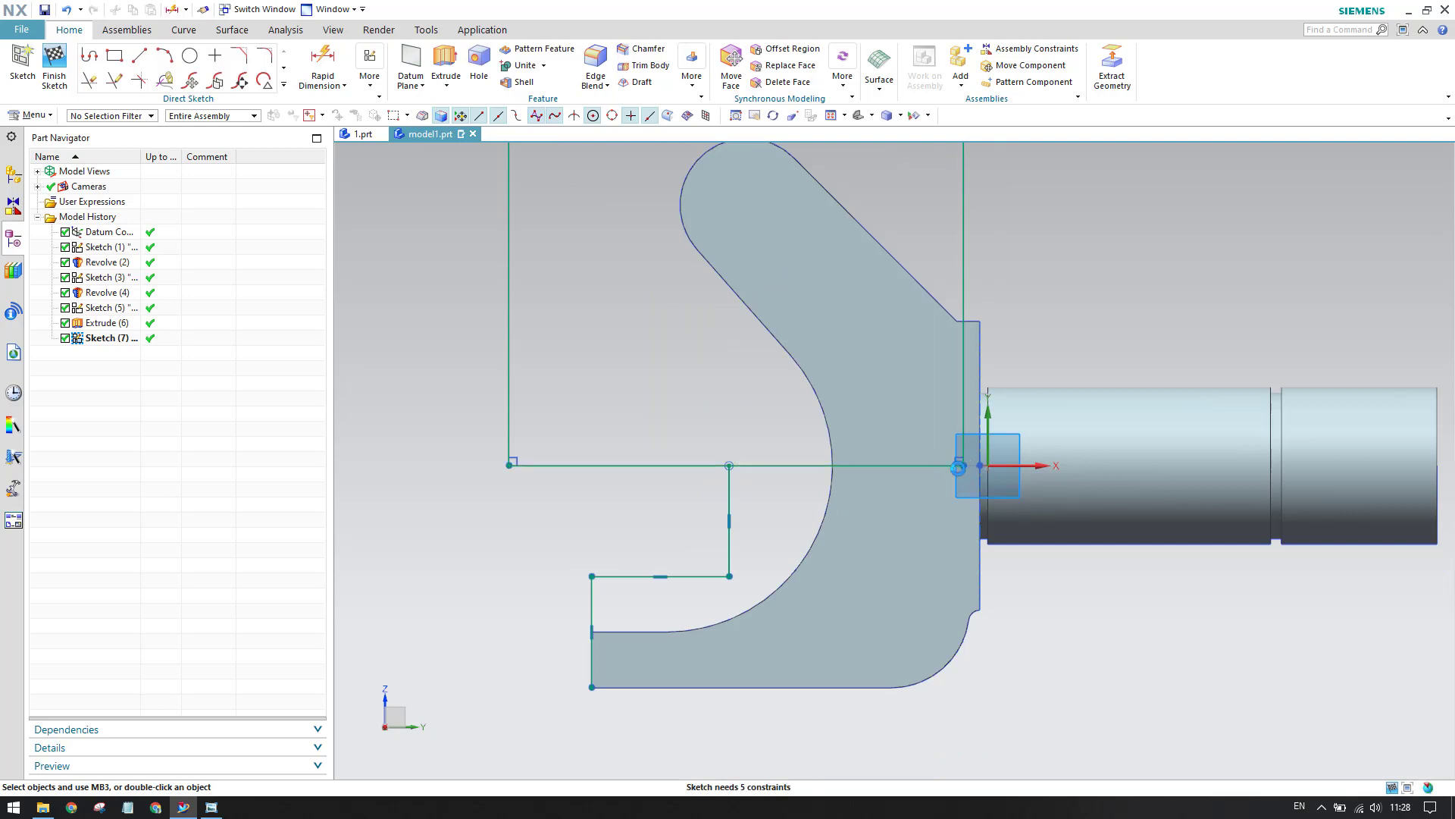
Dimension the gap between the rectangle's side nearest the shaft and the bracket's back edge, and set it to 0.26 in
{"action": "key", "text": "d"}
{"action": "left_click", "coordinate": [964, 341]}
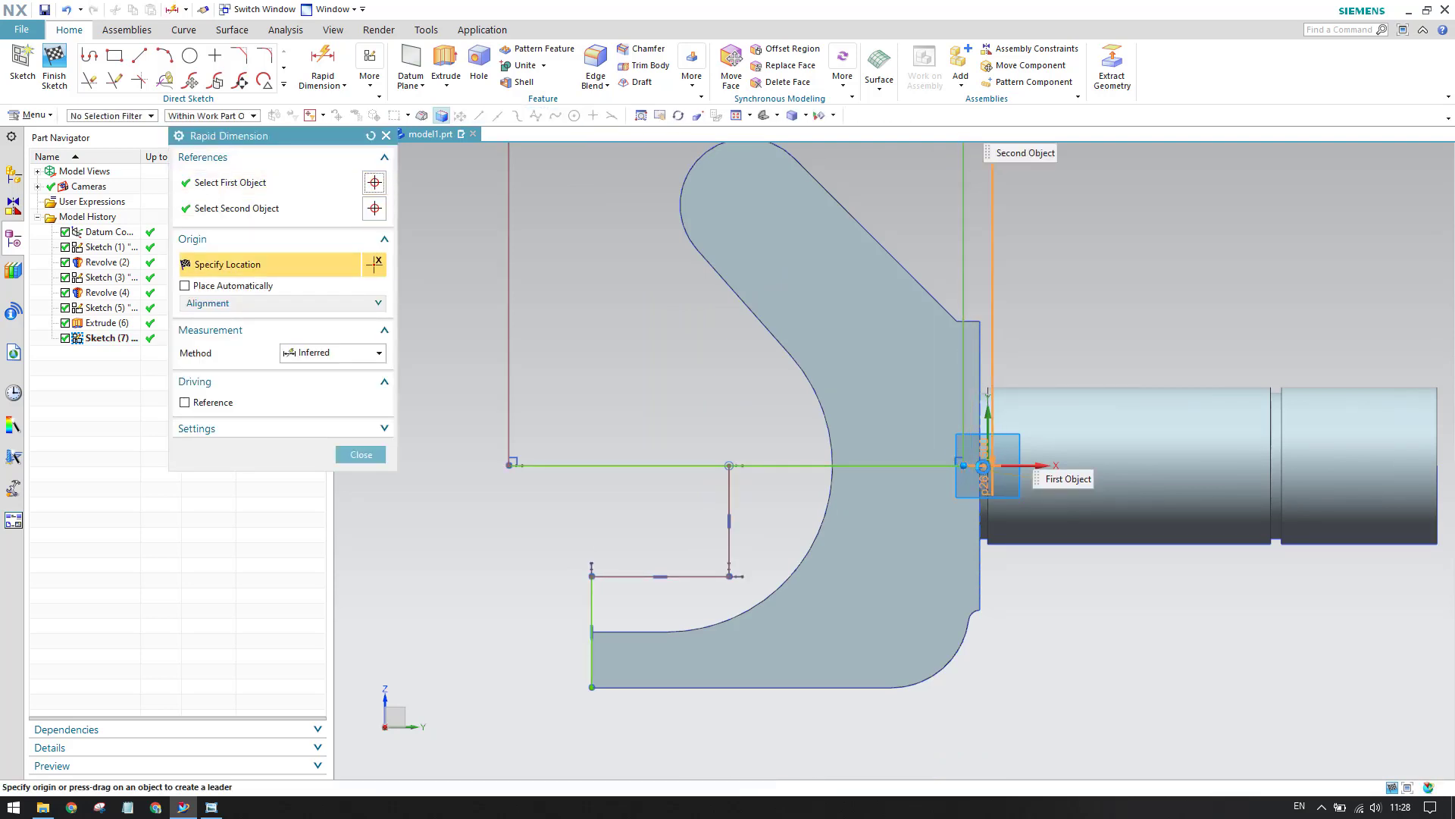
{"action": "left_click", "coordinate": [979, 465]}
{"action": "left_click", "coordinate": [1046, 255]}
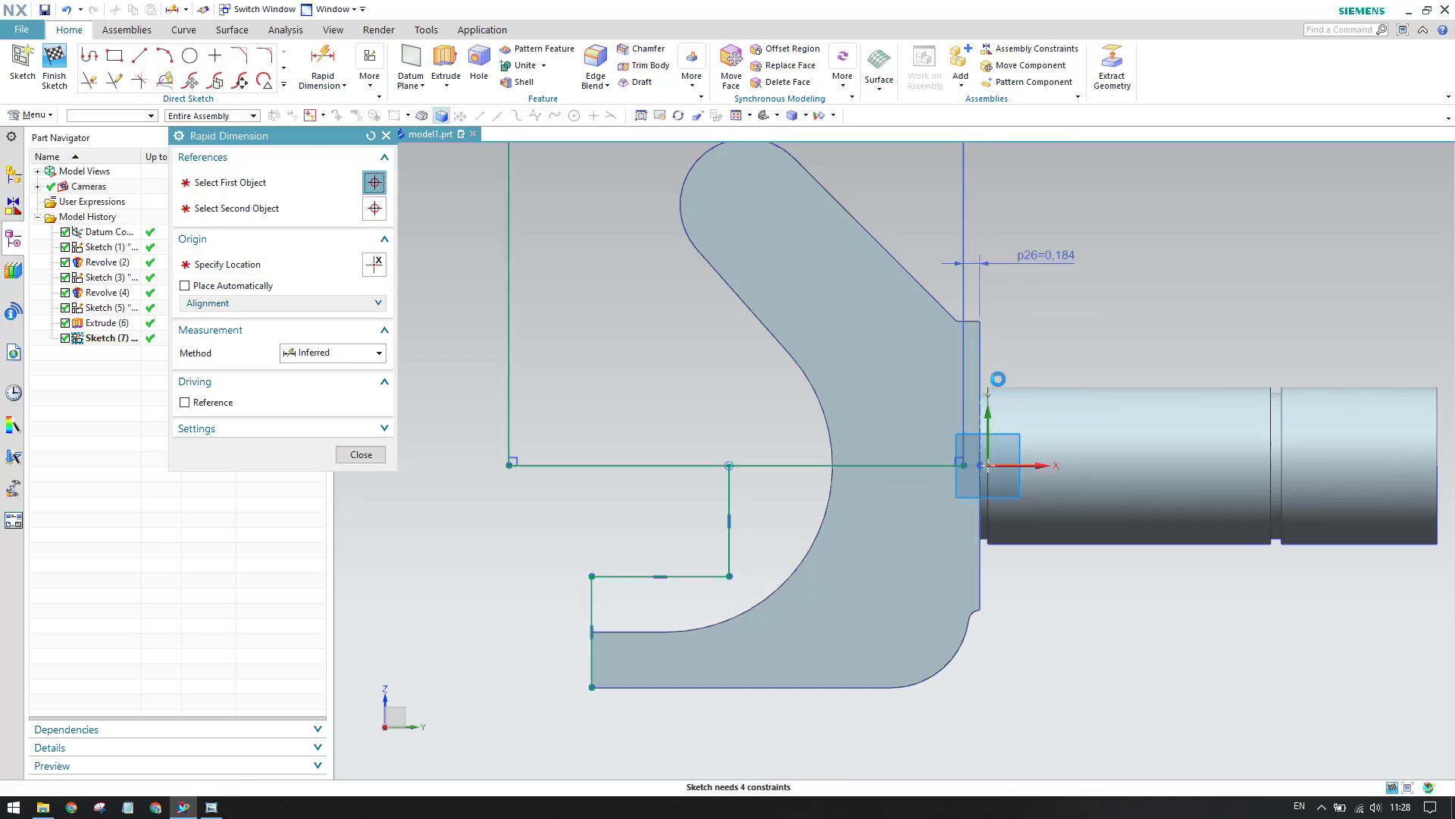
{"action": "type", "text": "0.2"}
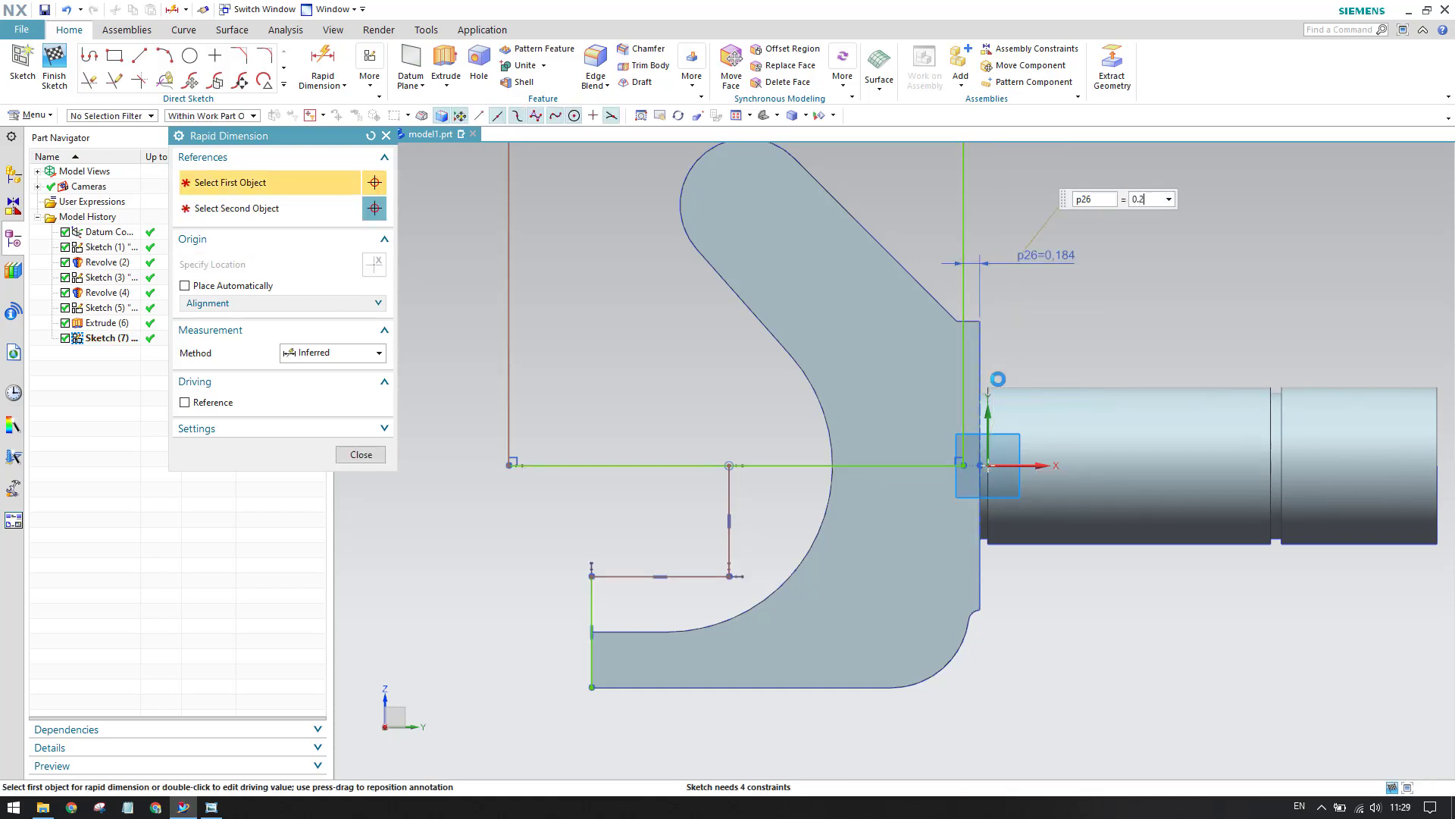
{"action": "type", "text": "6"}
{"action": "key", "text": "Return"}
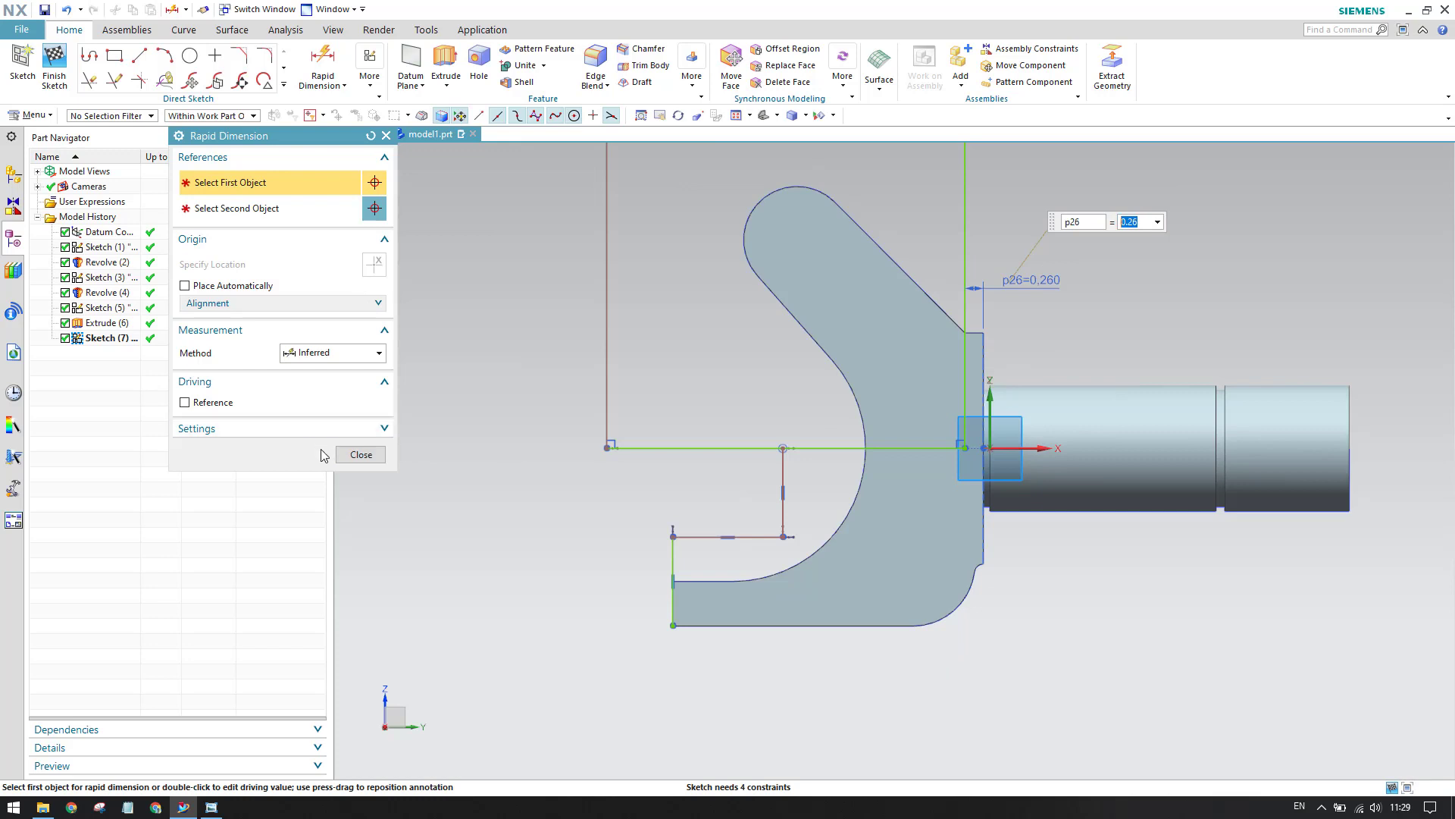
{"action": "left_click", "coordinate": [353, 454]}
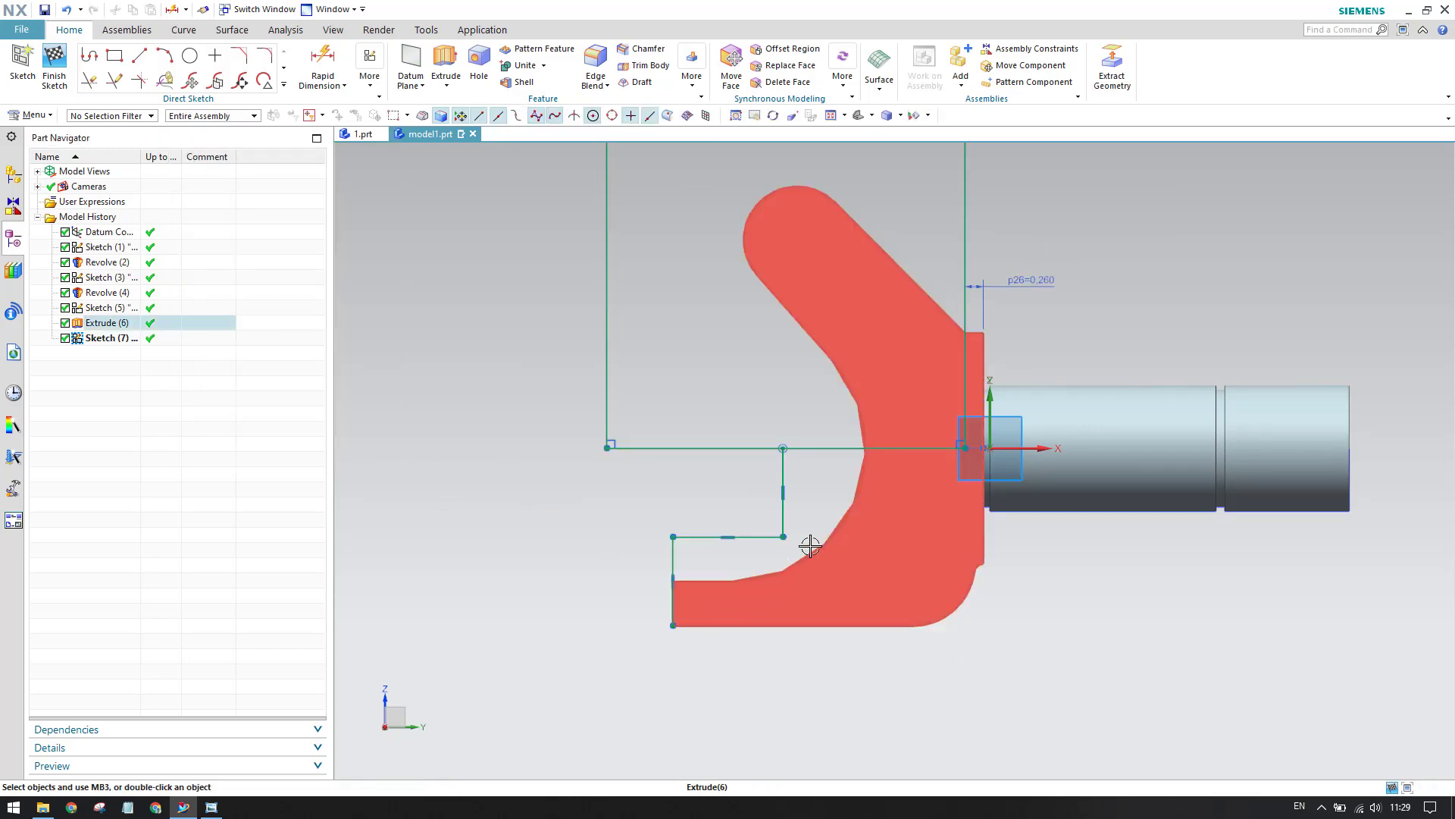
Sketch a horizontal line from the foot's outer vertical line through the foot, and a diagonal line rising from its end toward the back edge
{"action": "scroll", "coordinate": [838, 575], "scroll_direction": "up", "scroll_amount": 3}
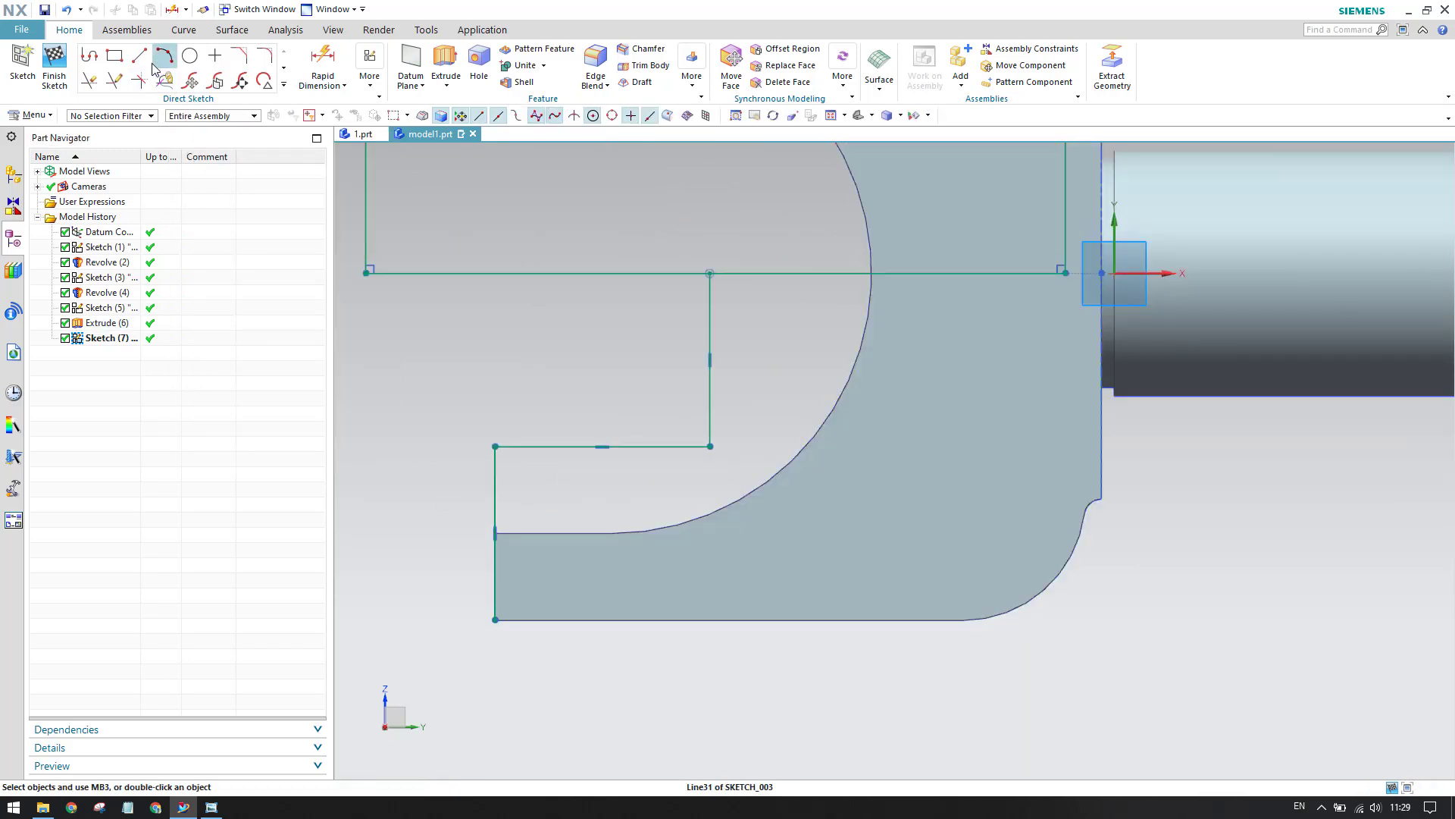
{"action": "left_click", "coordinate": [139, 56]}
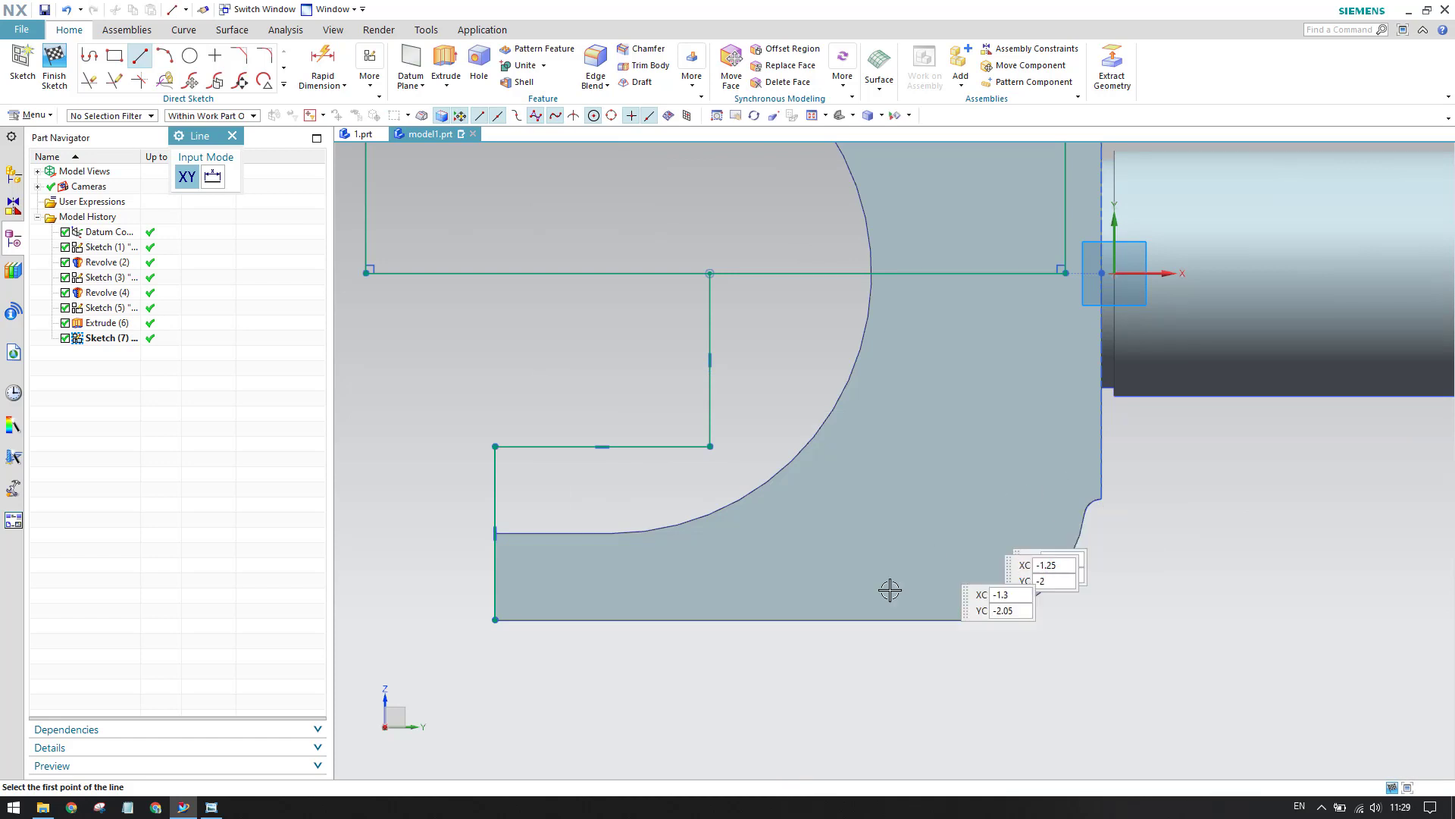
{"action": "left_click", "coordinate": [493, 574]}
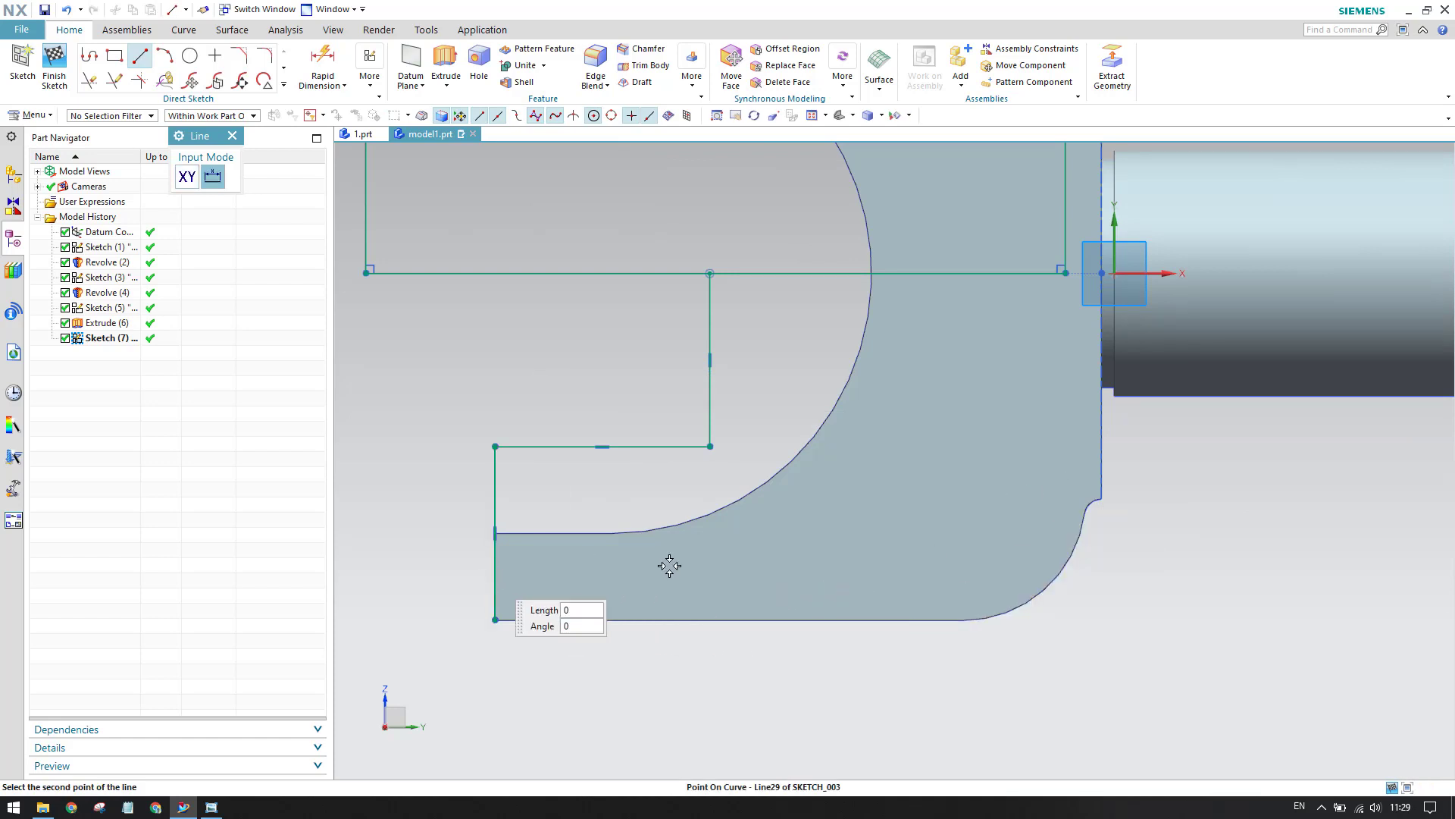
{"action": "left_click", "coordinate": [980, 574]}
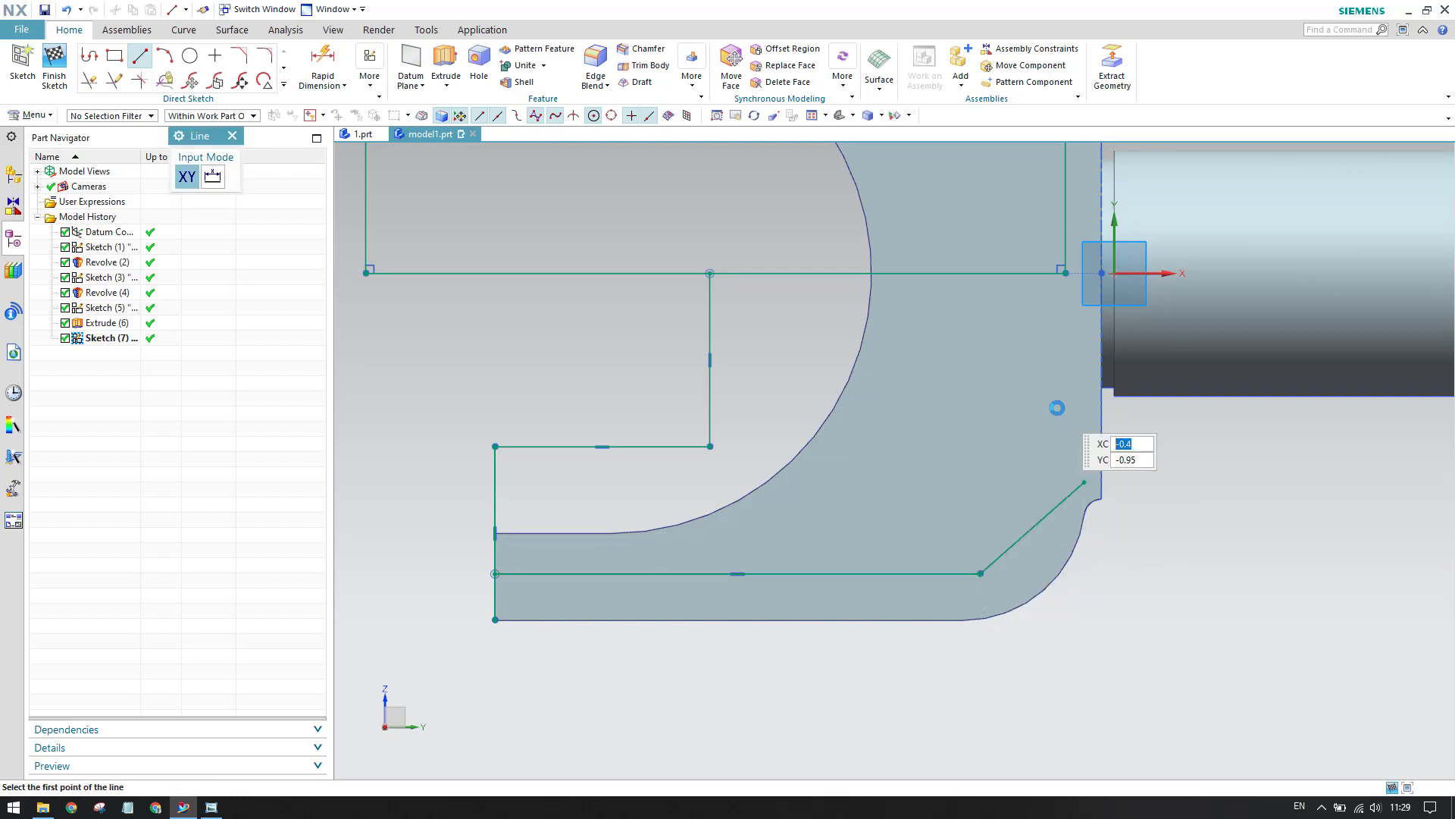
{"action": "key", "text": "Escape"}
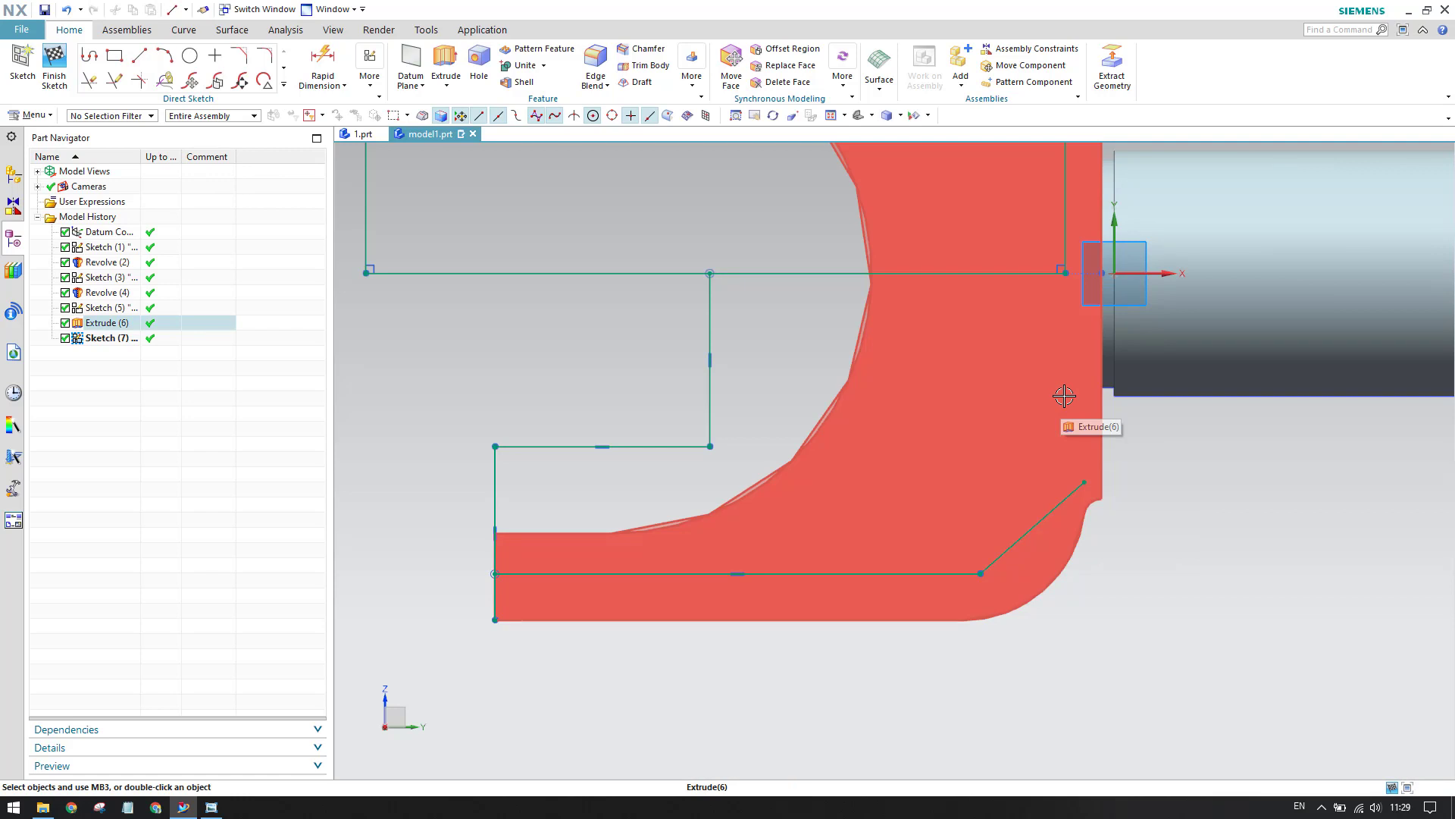
Extend the rectangle's side nearest the shaft down to the diagonal line, and trim the diagonal's overshoot beyond it
{"action": "key", "text": "e"}
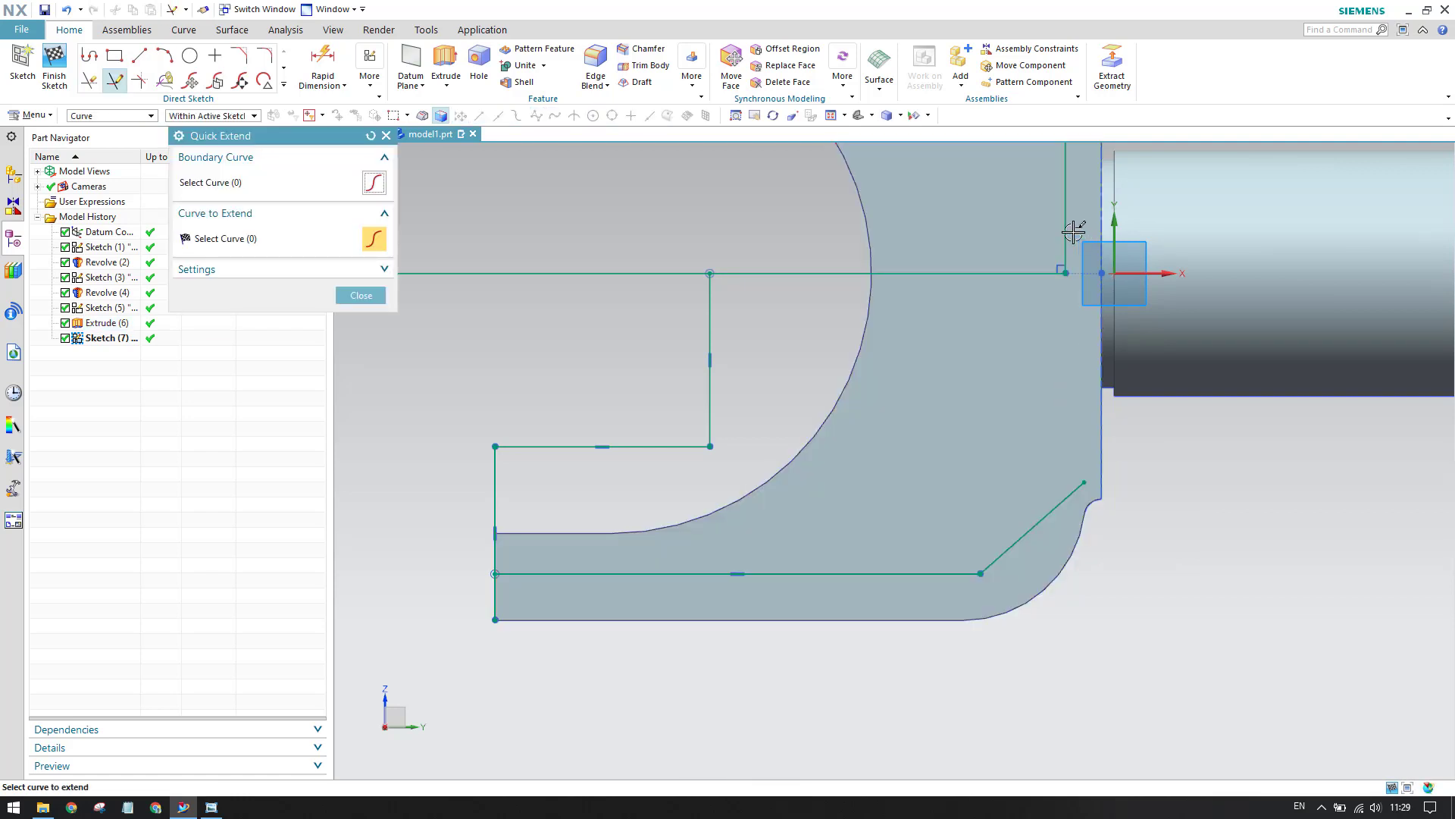
{"action": "left_click", "coordinate": [361, 296]}
{"action": "key", "text": "t"}
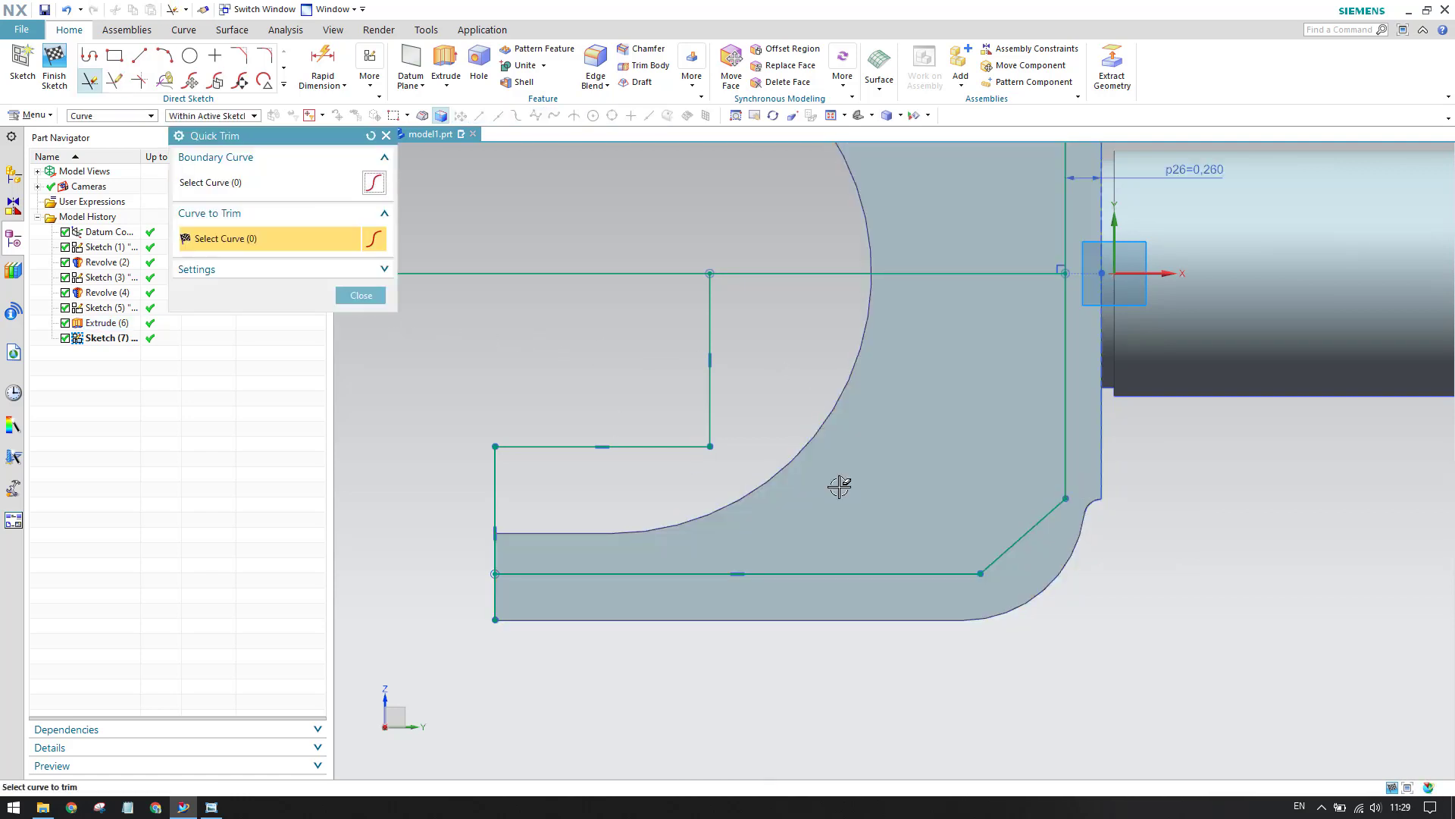
{"action": "left_click", "coordinate": [361, 295]}
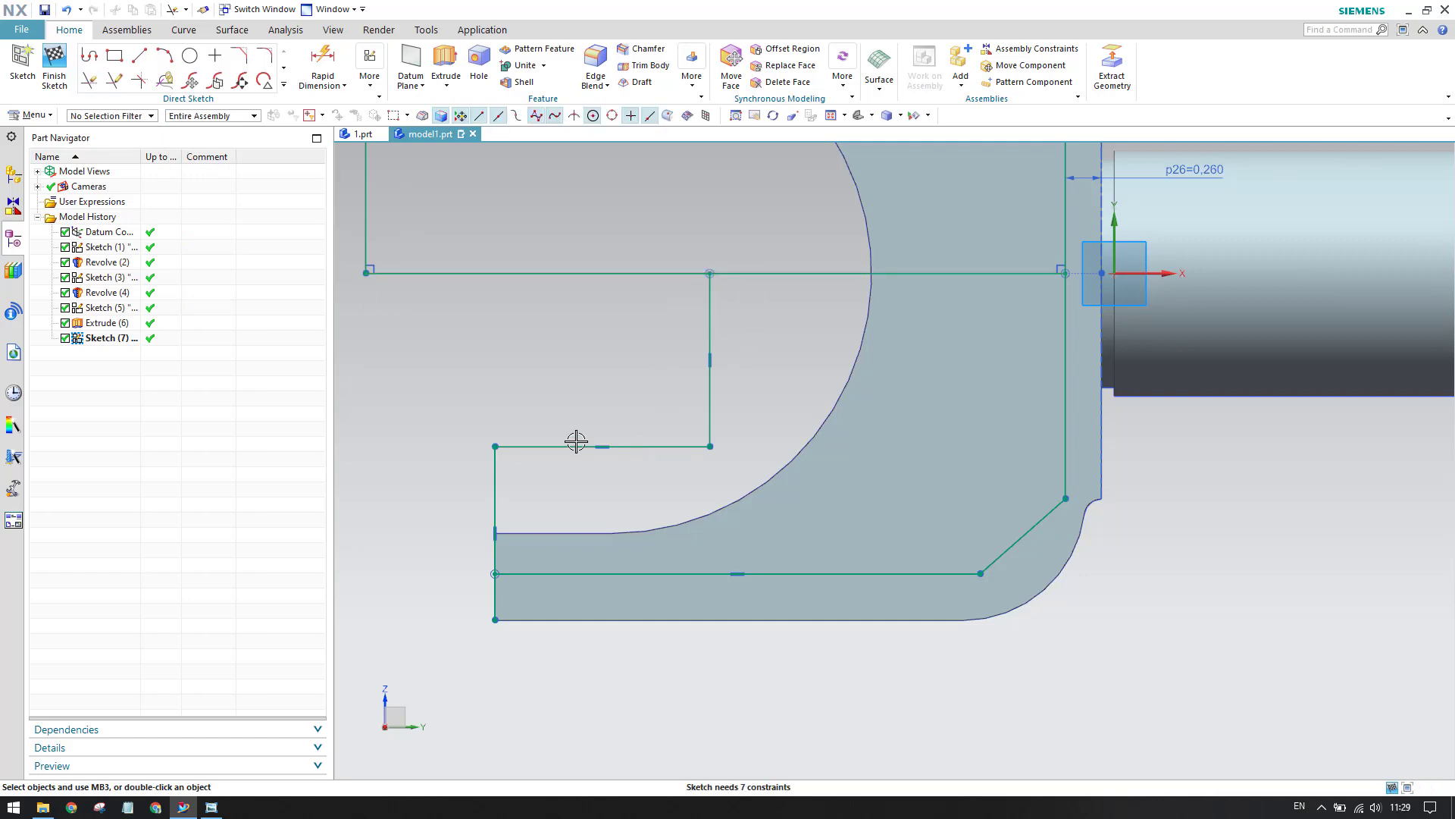
Consult the reference drawing and dimension the outer step height from the foot's lower corner to the horizontal step line
{"action": "scroll", "coordinate": [832, 458], "scroll_direction": "down", "scroll_amount": 3}
{"action": "middle_click_drag", "start_coordinate": [780, 458], "coordinate": [834, 459], "text": "shift"}
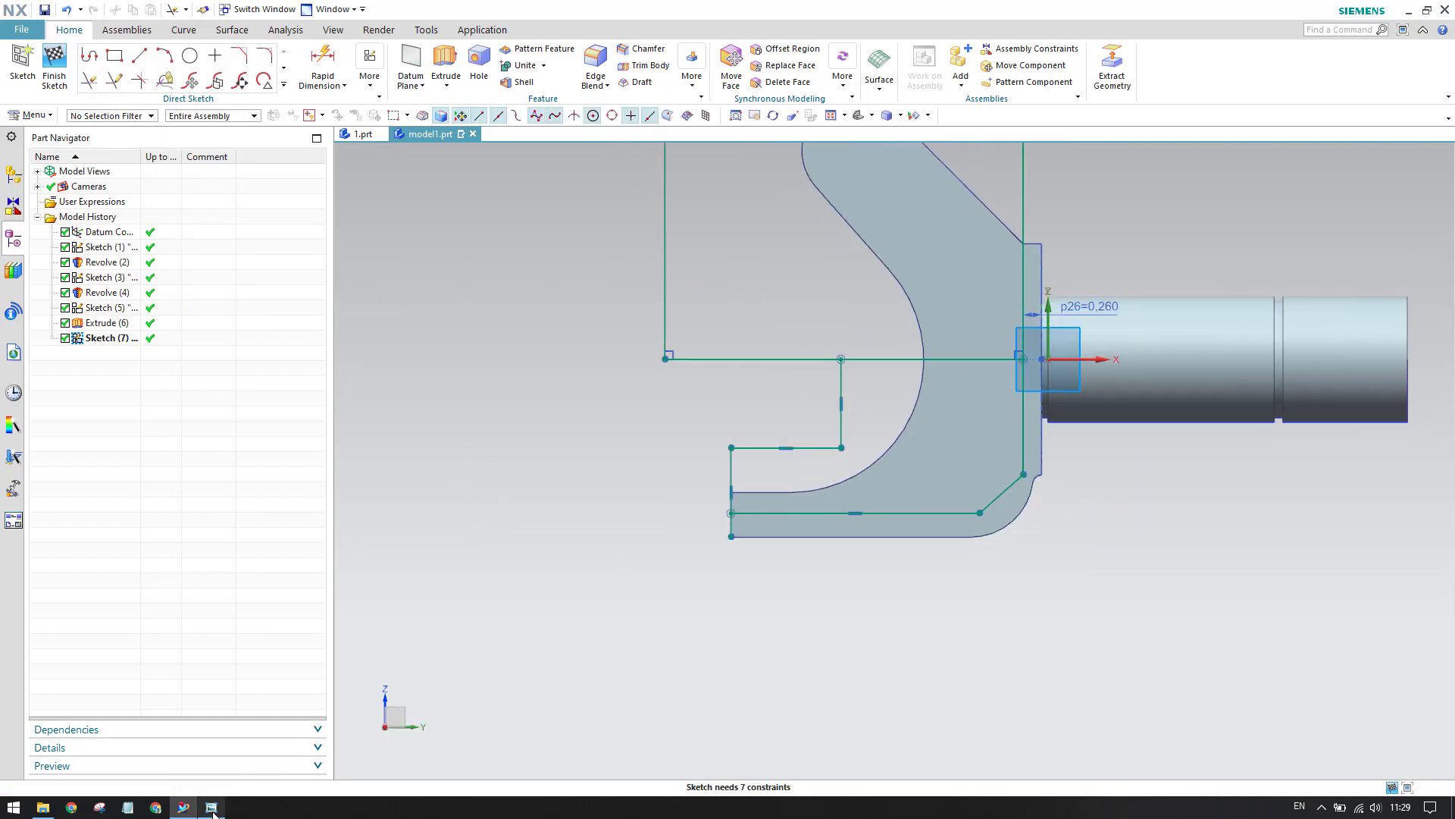
{"action": "key", "text": "alt+Tab"}
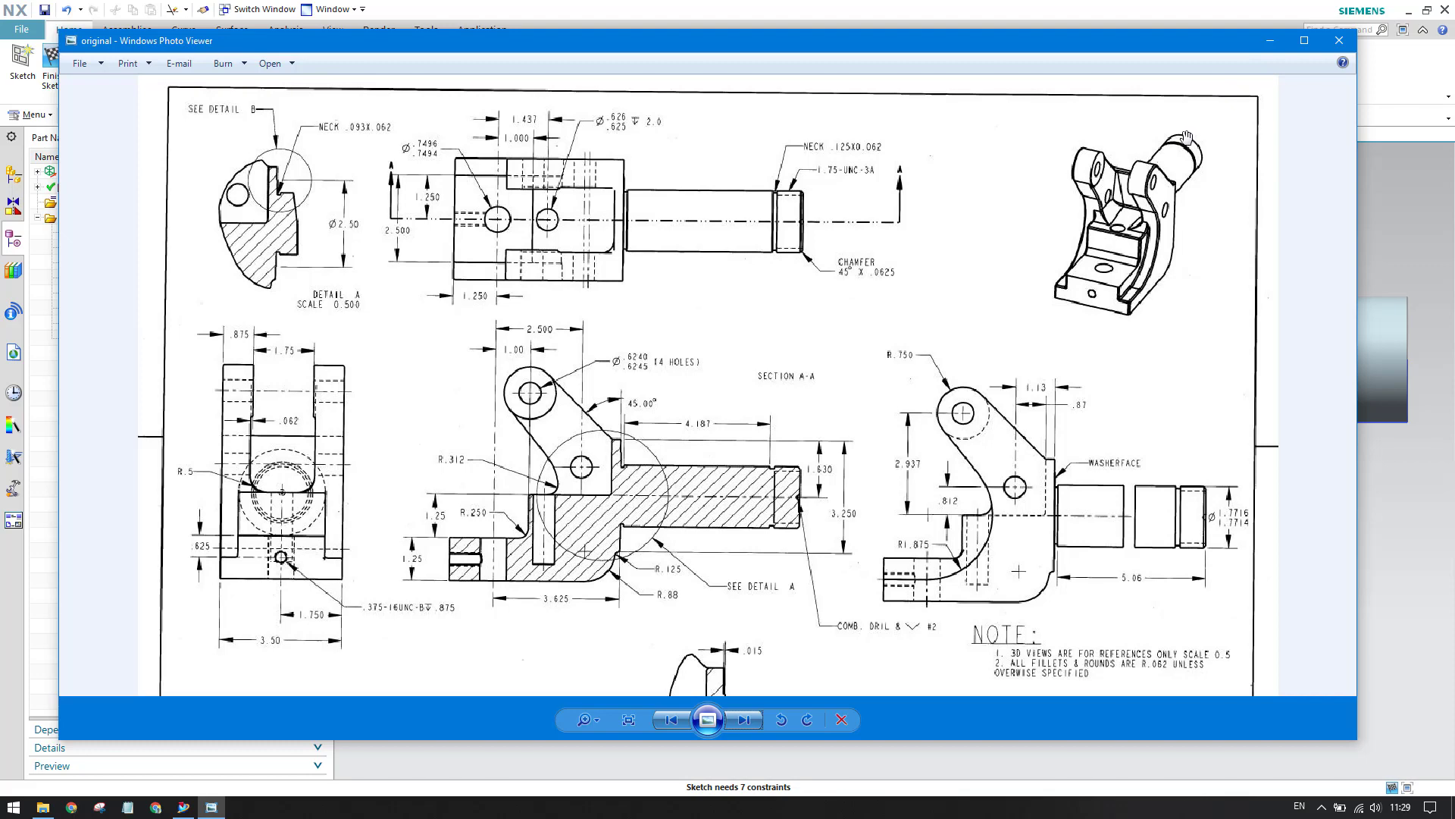
{"action": "left_click", "coordinate": [1255, 45]}
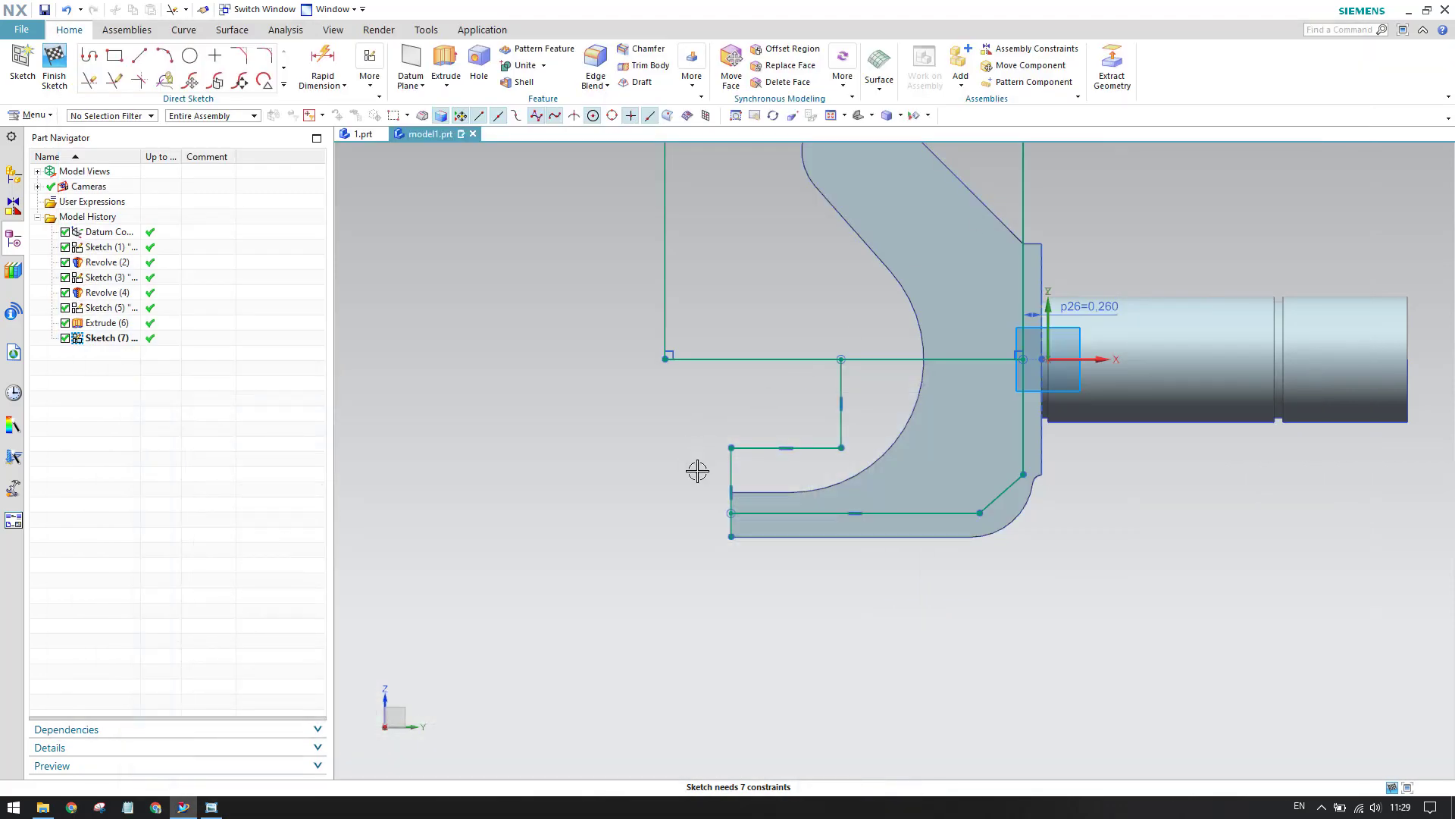
{"action": "key", "text": "d"}
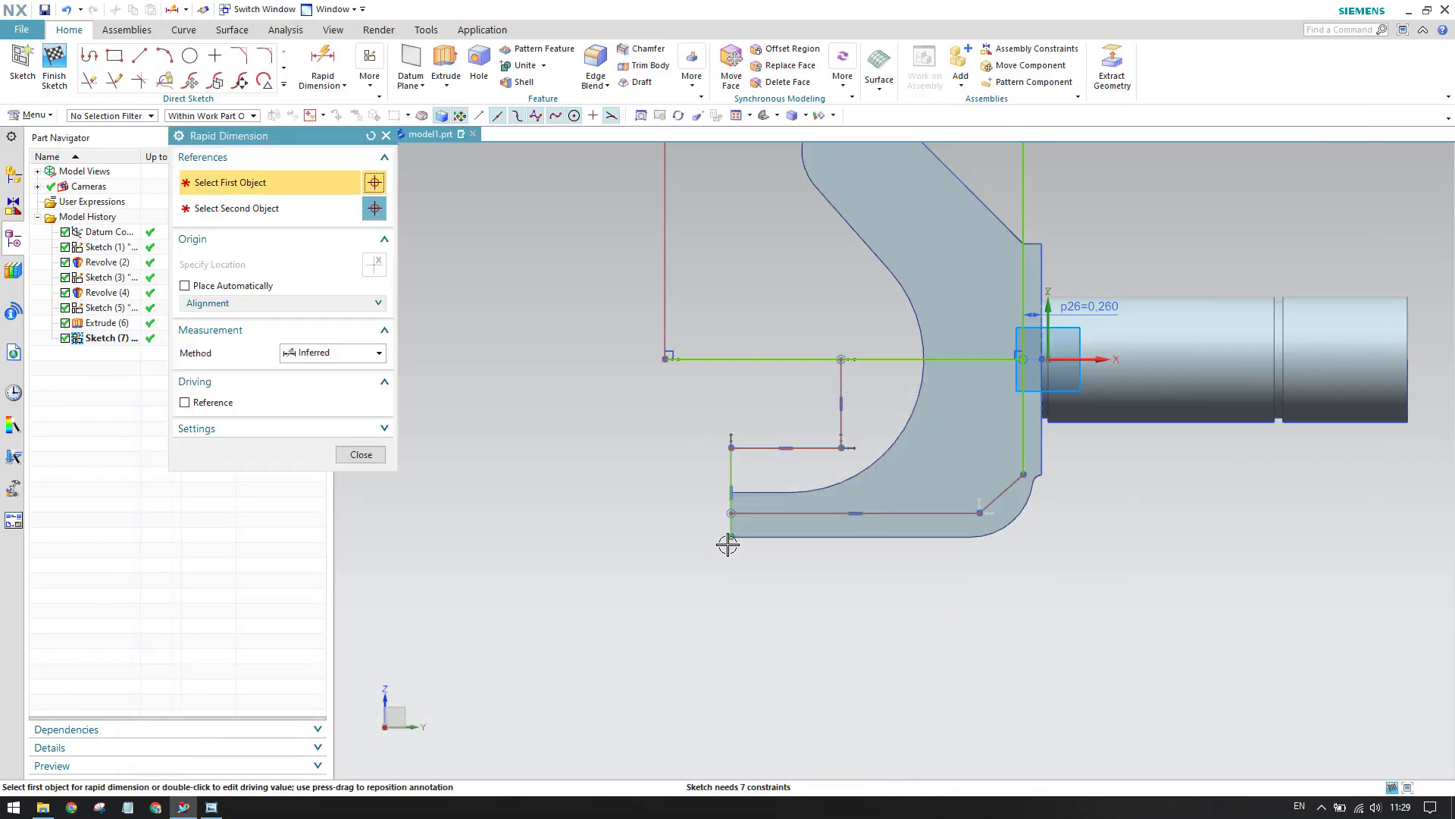
{"action": "left_click", "coordinate": [730, 514]}
{"action": "left_click", "coordinate": [731, 448]}
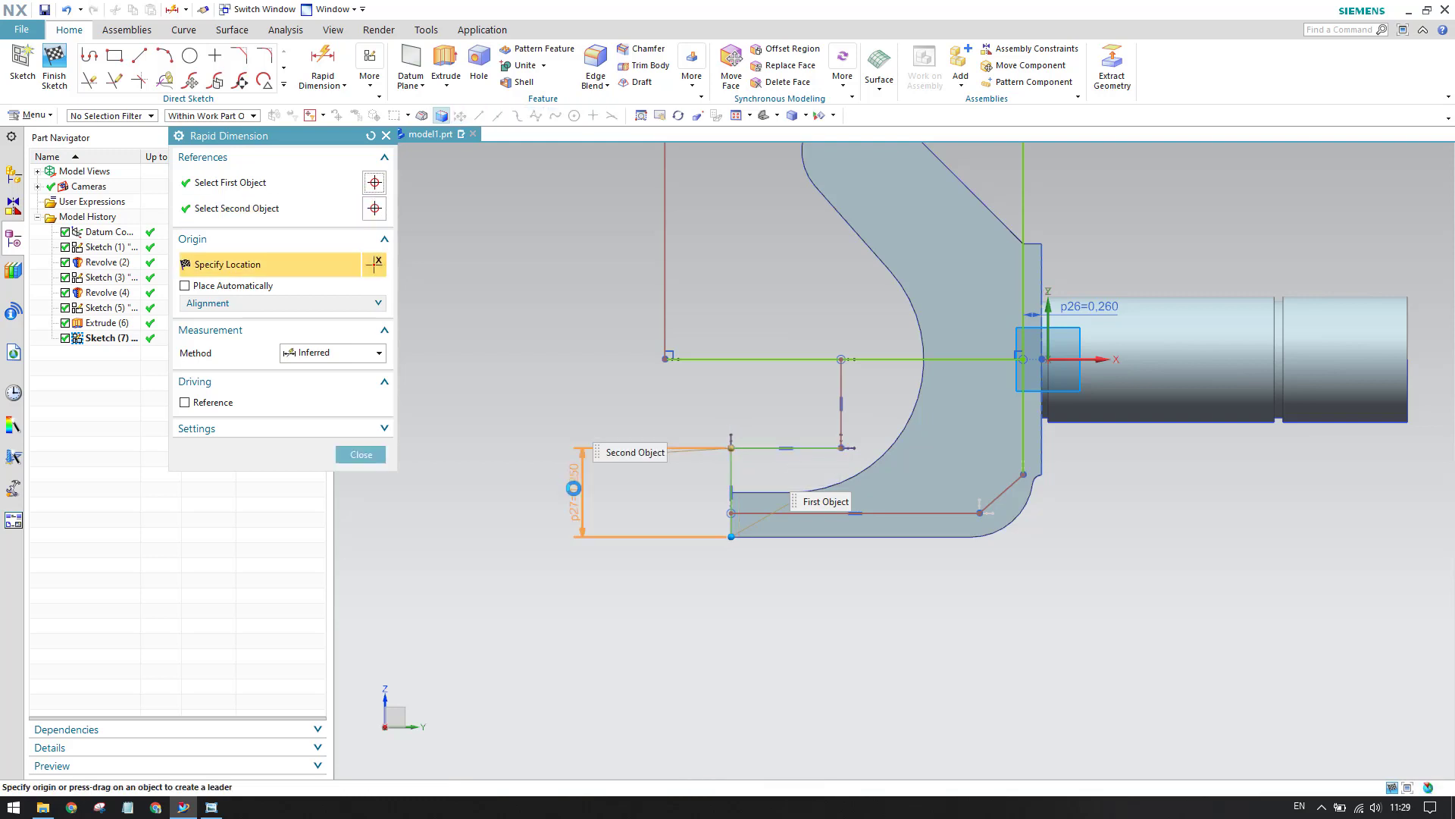
{"action": "left_click", "coordinate": [558, 571]}
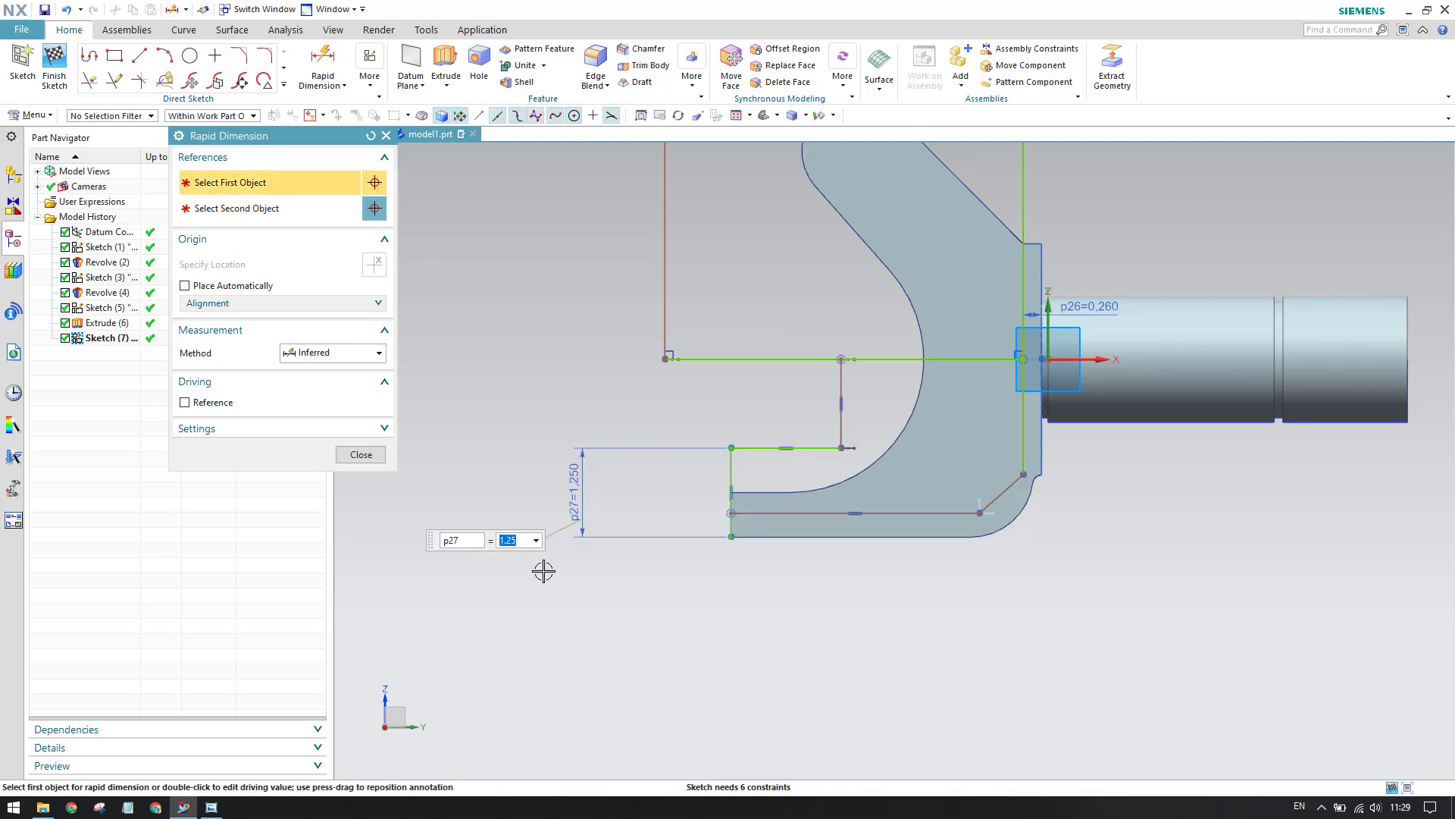
{"action": "left_click", "coordinate": [361, 455]}
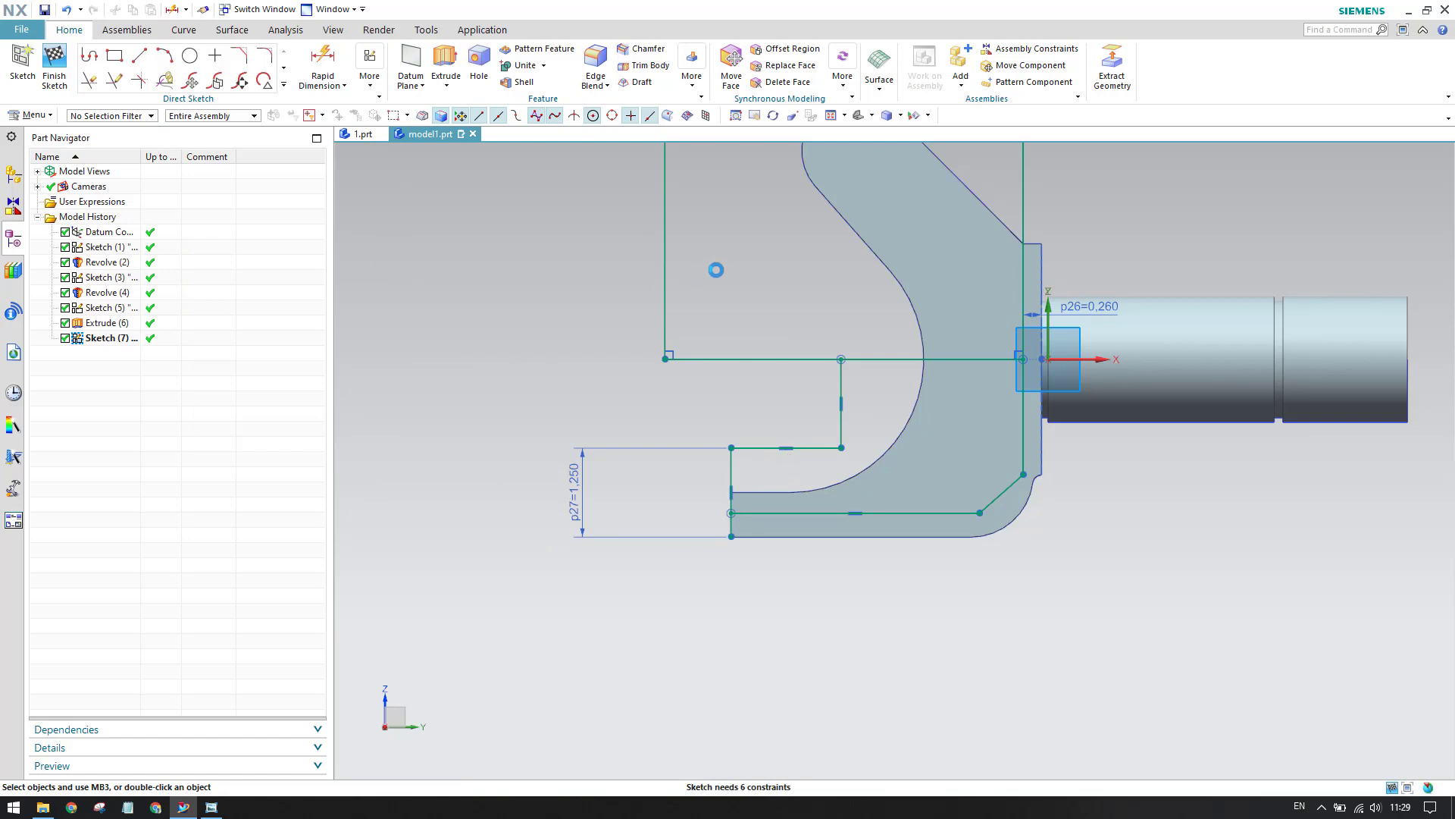
Try to dimension the height of the inner vertical step line, and delete that dimension
{"action": "key", "text": "d"}
{"action": "left_click", "coordinate": [840, 383]}
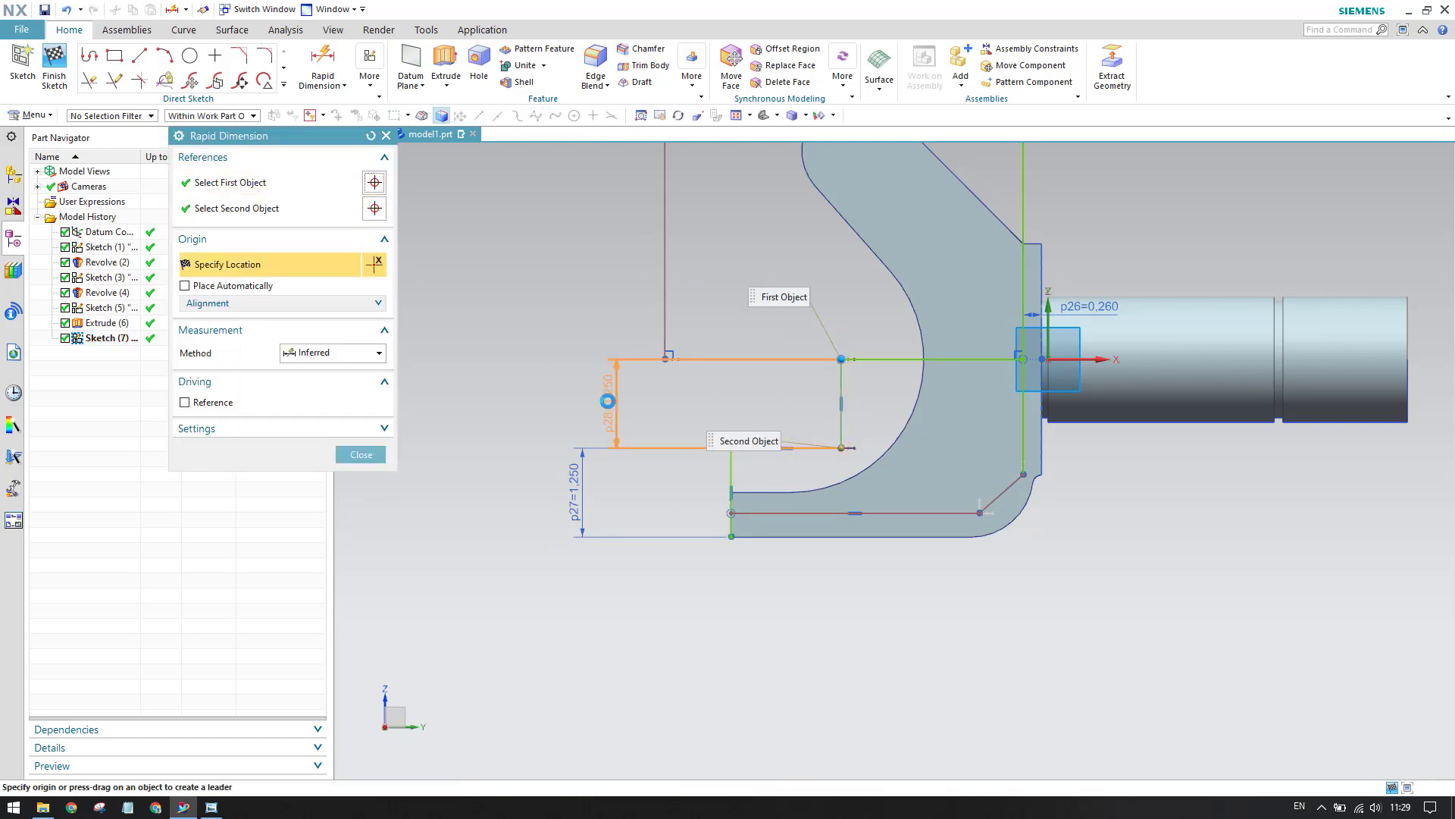
{"action": "left_click", "coordinate": [607, 400]}
{"action": "left_click", "coordinate": [360, 455]}
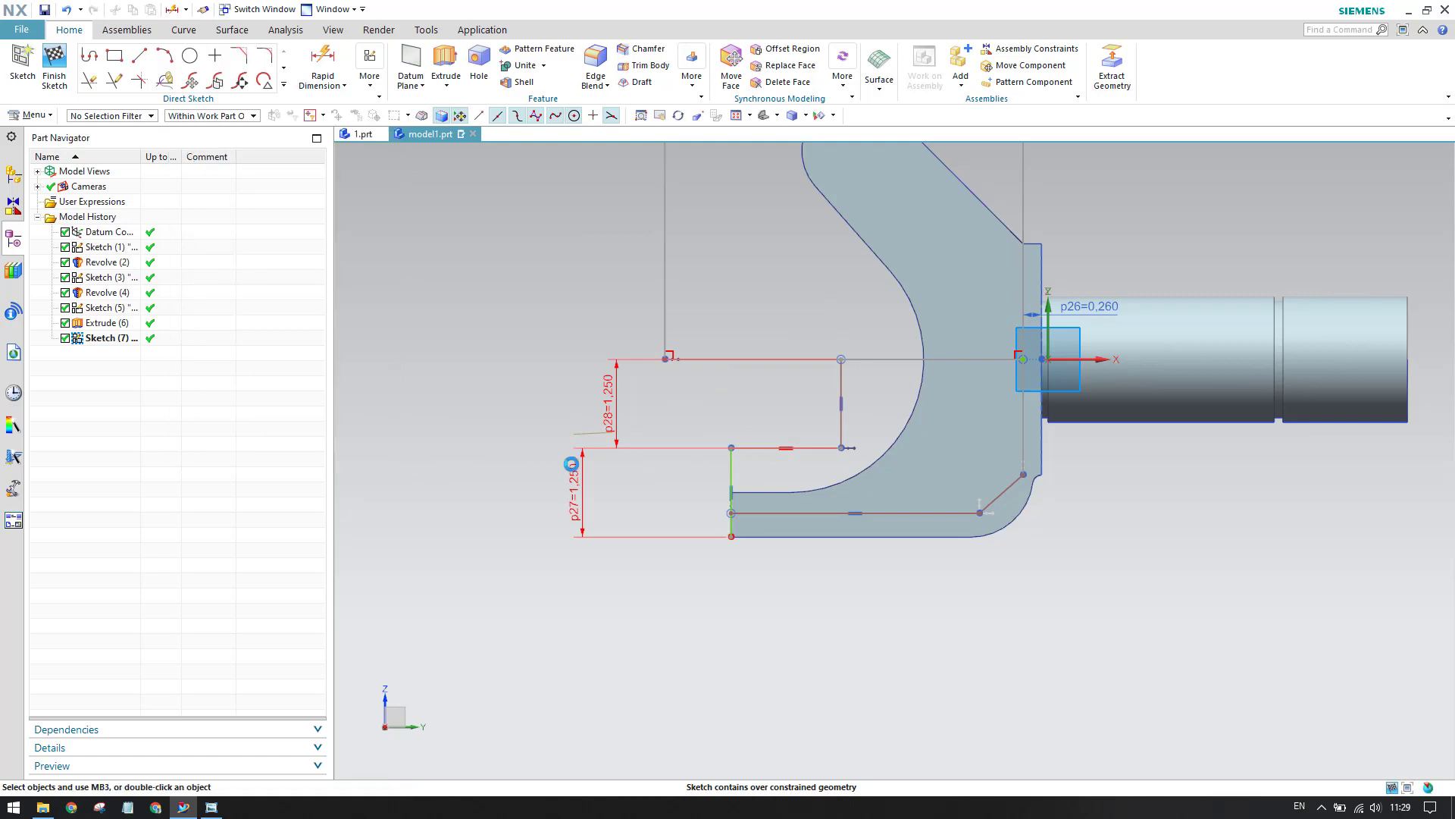
{"action": "left_click", "coordinate": [607, 402]}
{"action": "key", "text": "Delete"}
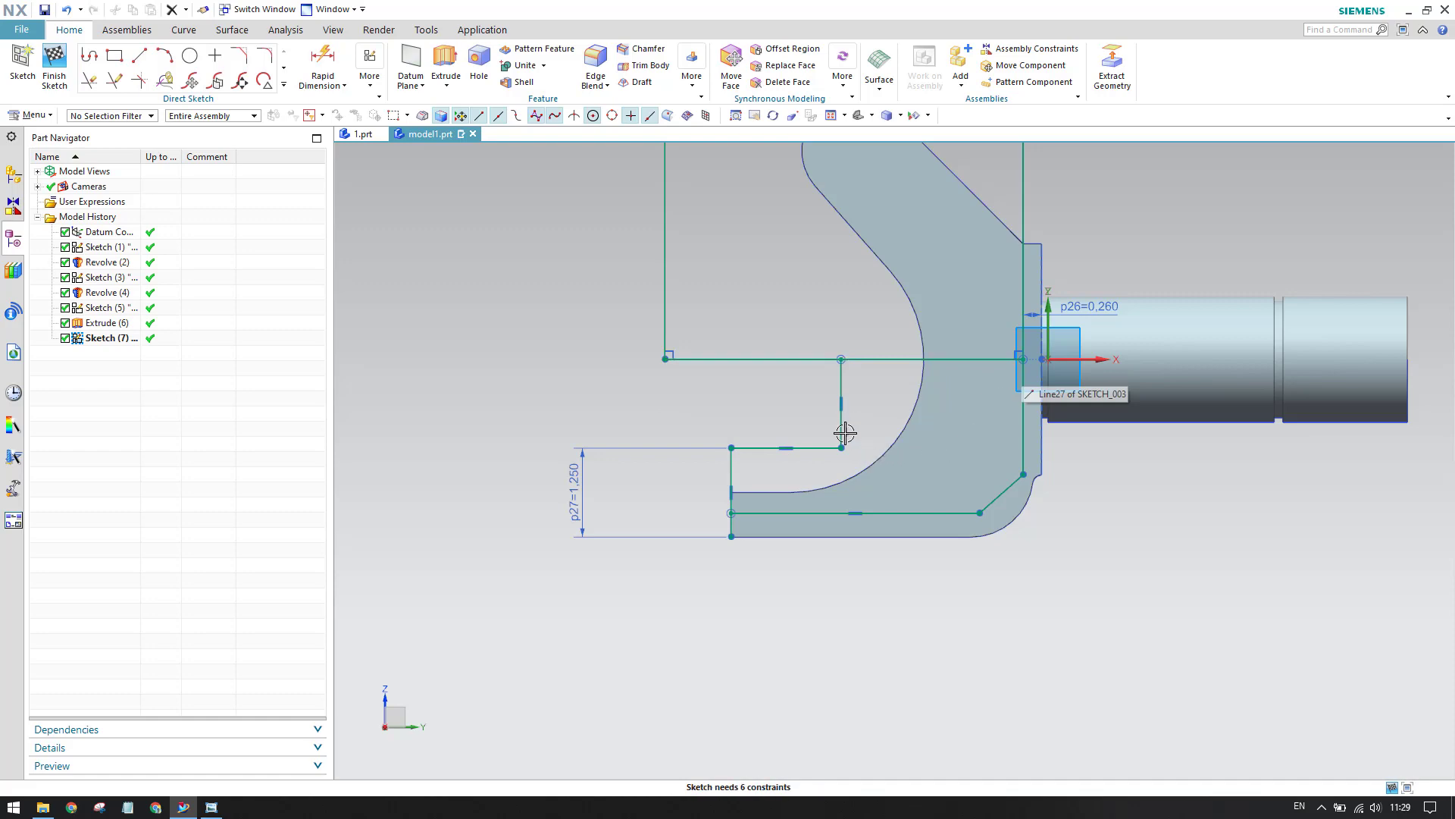
Consult the drawing's section A-A, and dimension the inner vertical step line 2.625 in horizontally from the bracket's back edge
{"action": "left_click", "coordinate": [211, 808]}
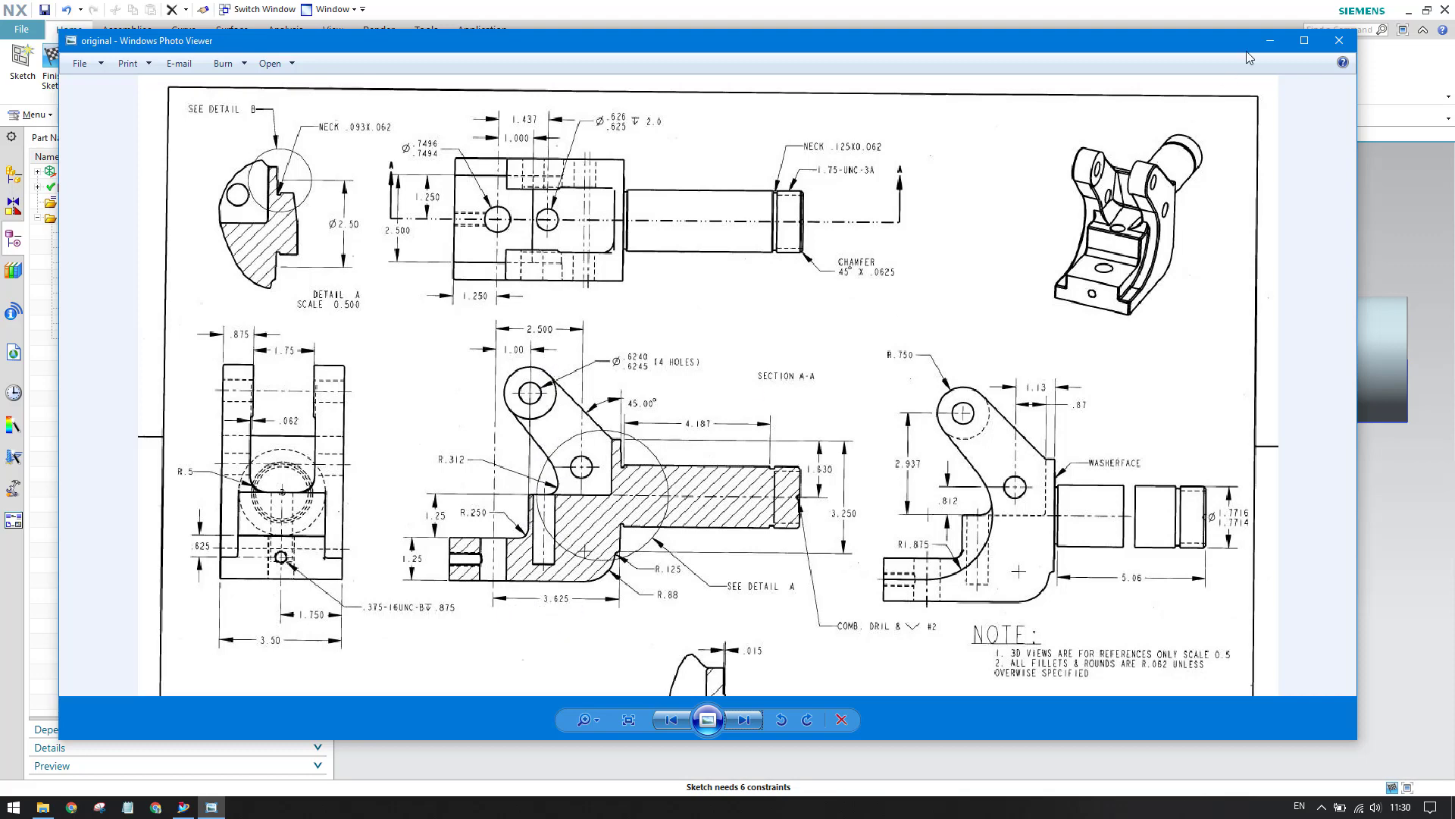
{"action": "left_click", "coordinate": [1268, 41]}
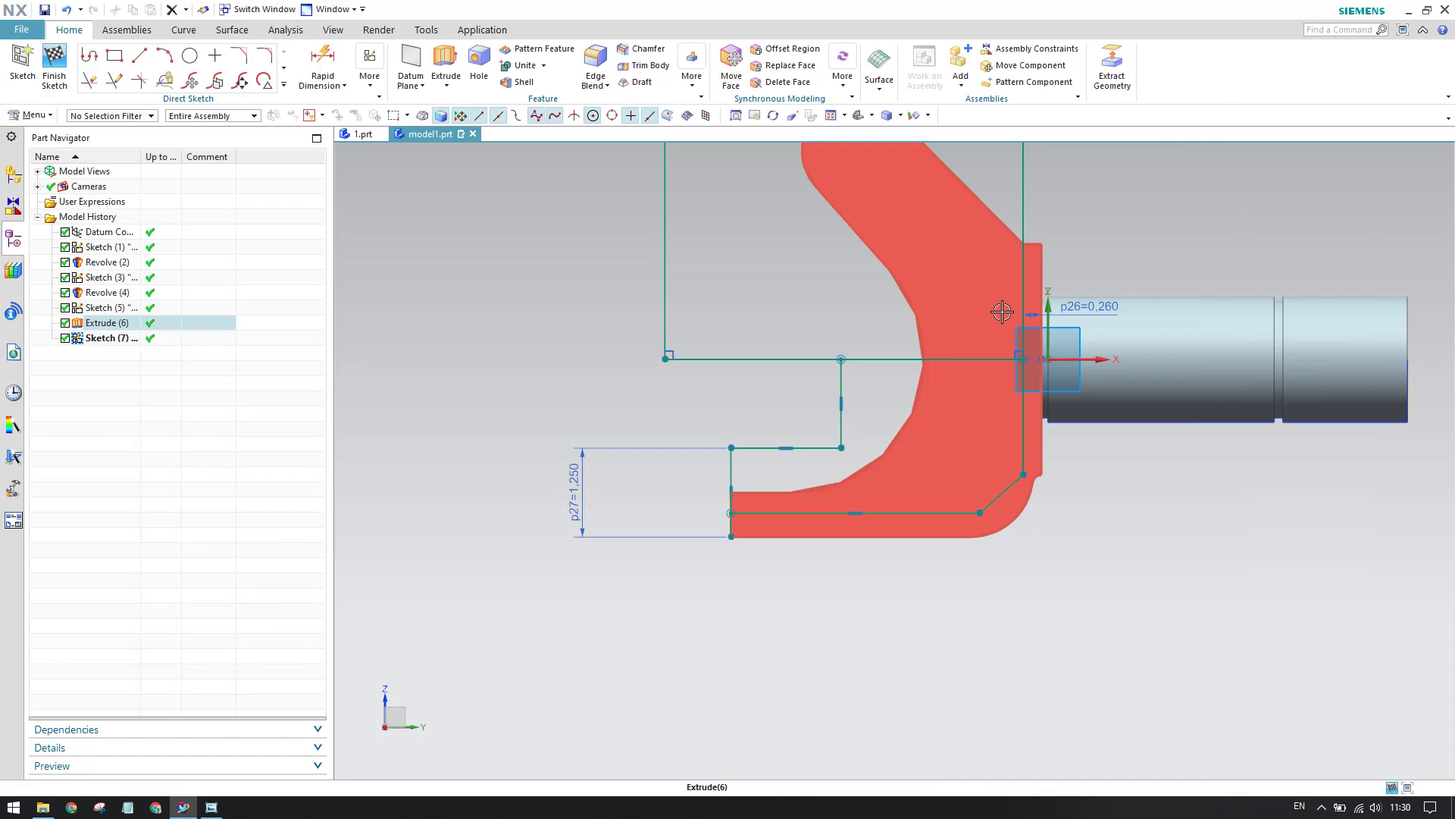
{"action": "left_click", "coordinate": [212, 807]}
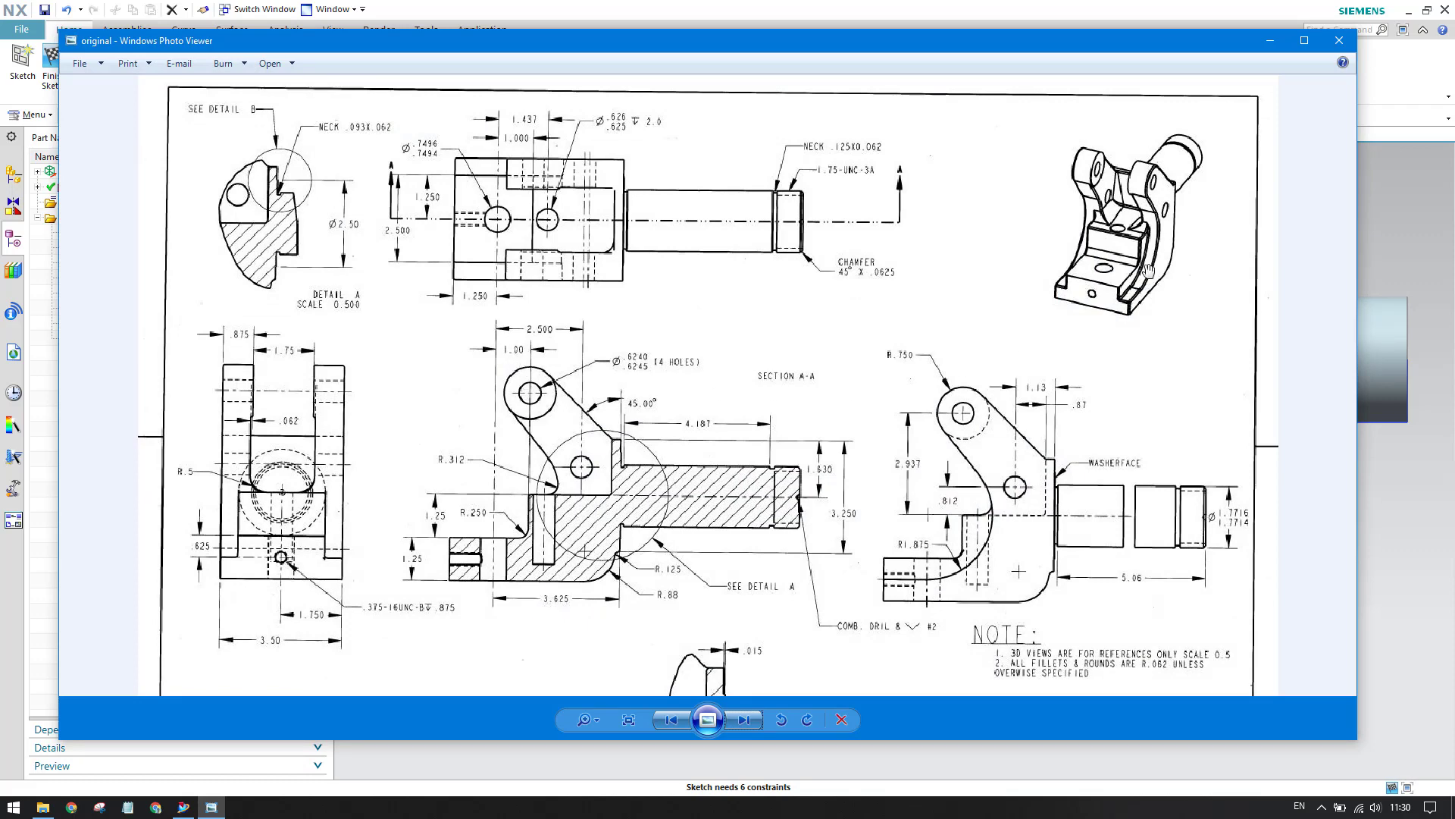
{"action": "left_click", "coordinate": [1267, 44]}
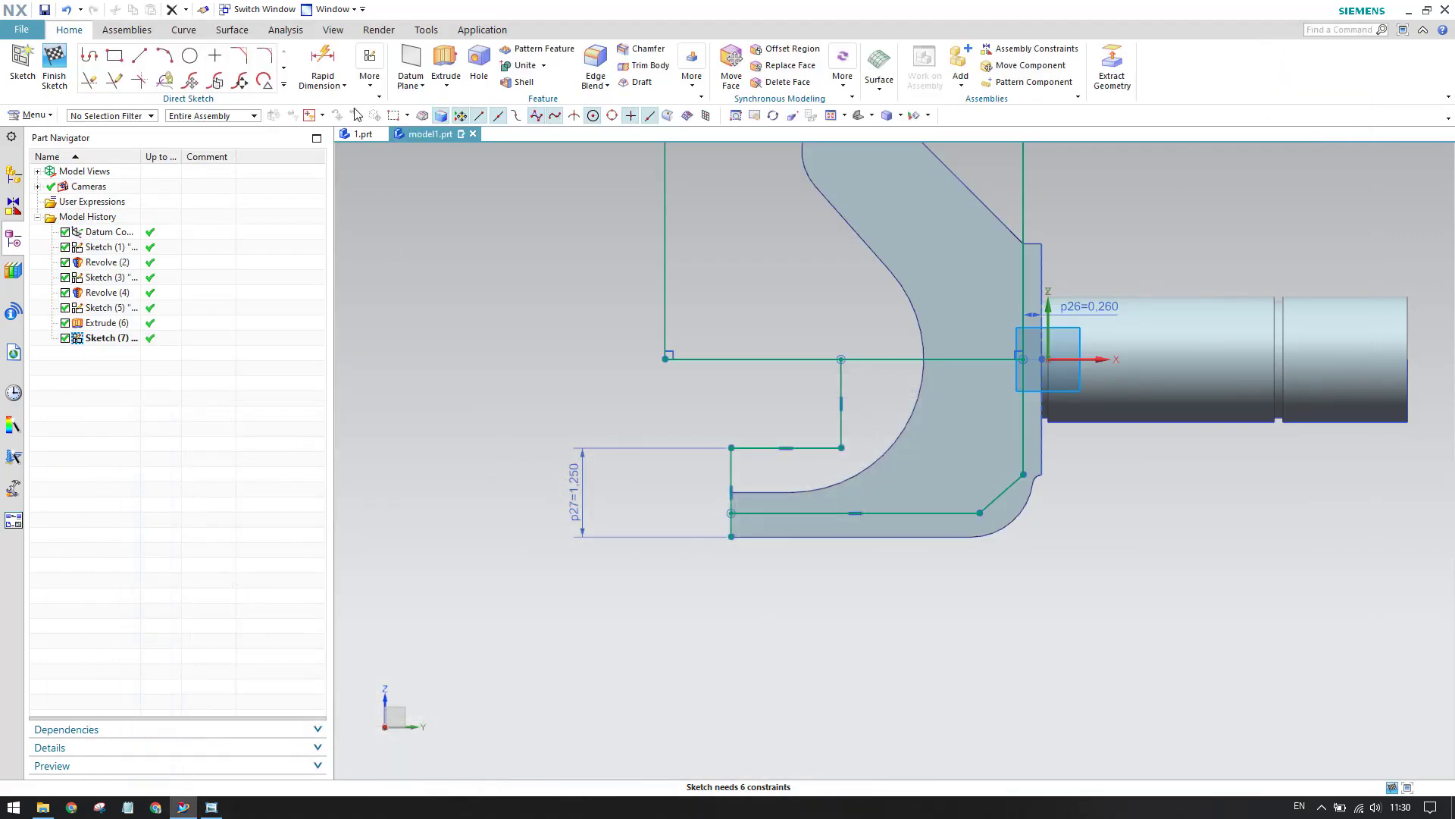
{"action": "left_click", "coordinate": [323, 60]}
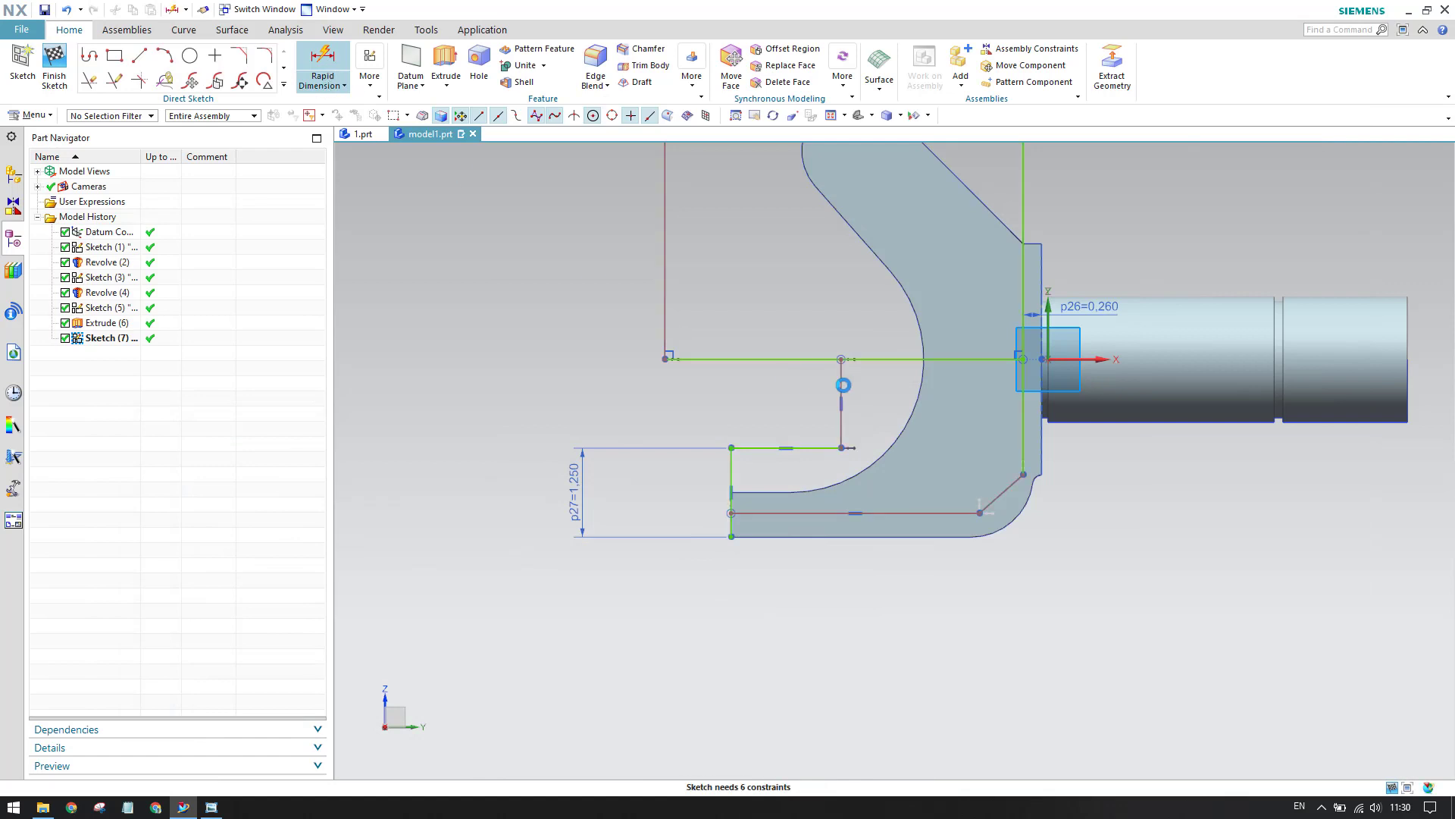
{"action": "left_click", "coordinate": [843, 449]}
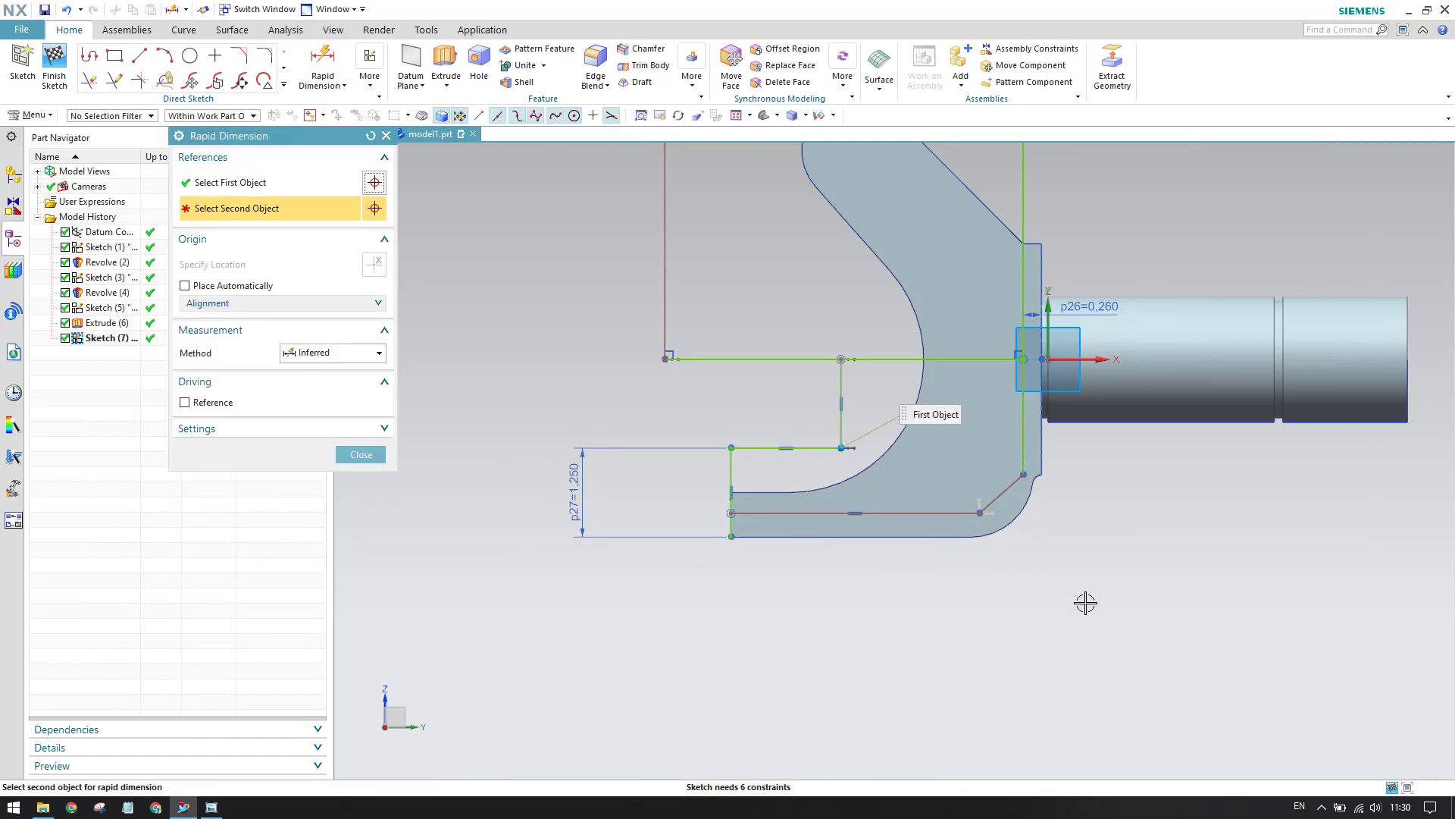
{"action": "left_click", "coordinate": [1041, 483]}
{"action": "left_click", "coordinate": [926, 610]}
{"action": "left_click", "coordinate": [930, 669]}
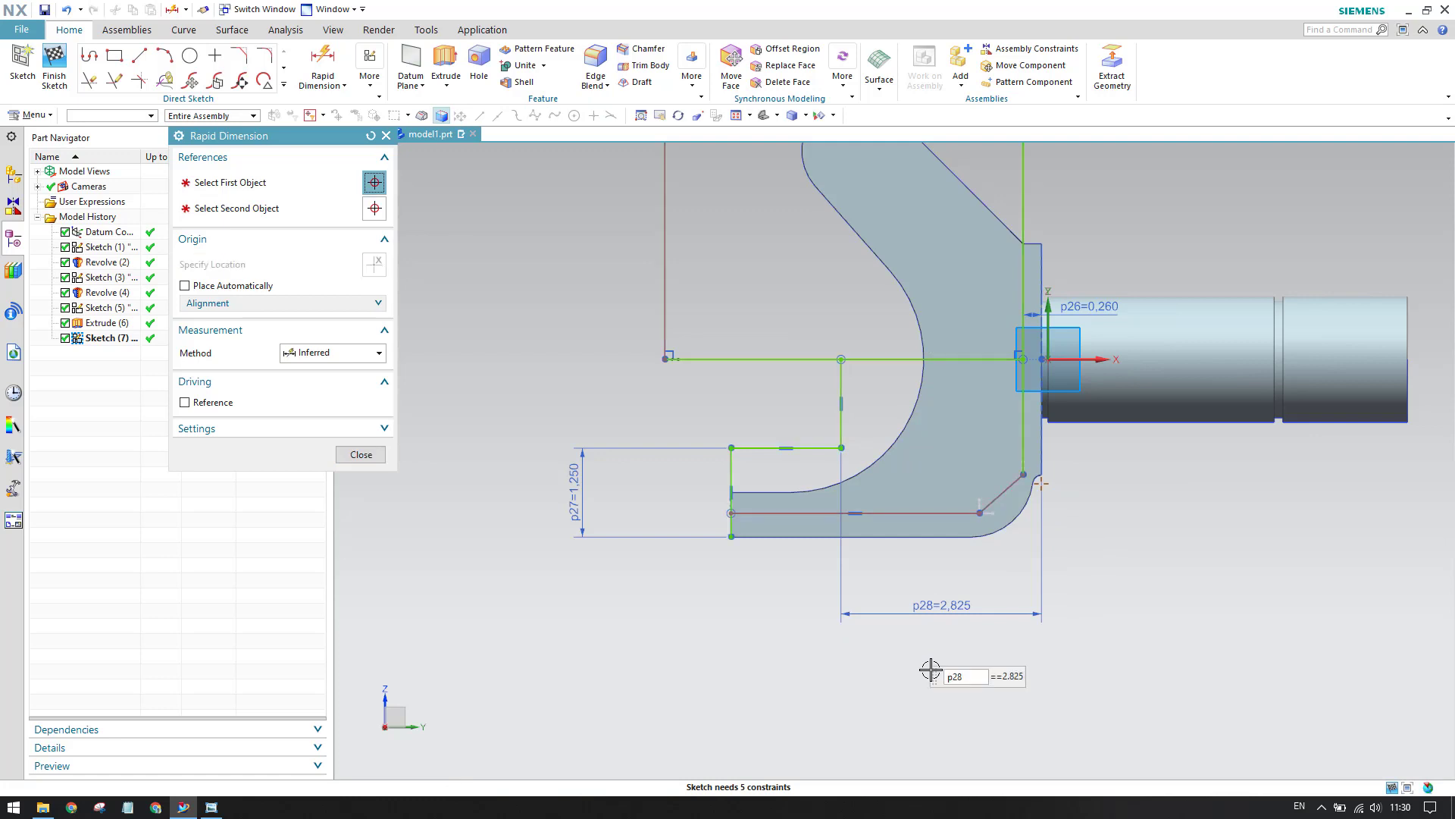
{"action": "type", "text": "2.625"}
{"action": "key", "text": "Return"}
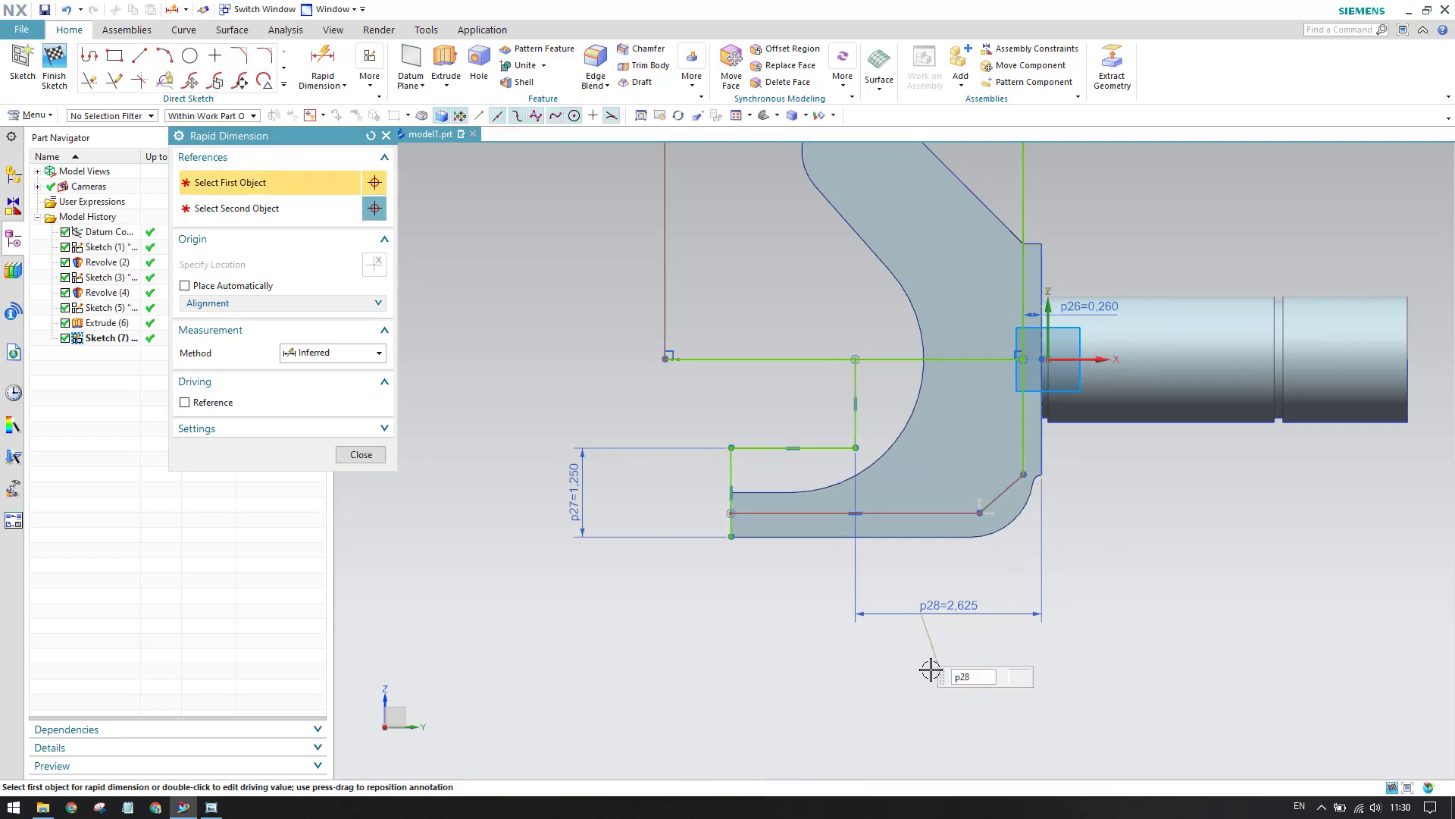
{"action": "left_click", "coordinate": [361, 454]}
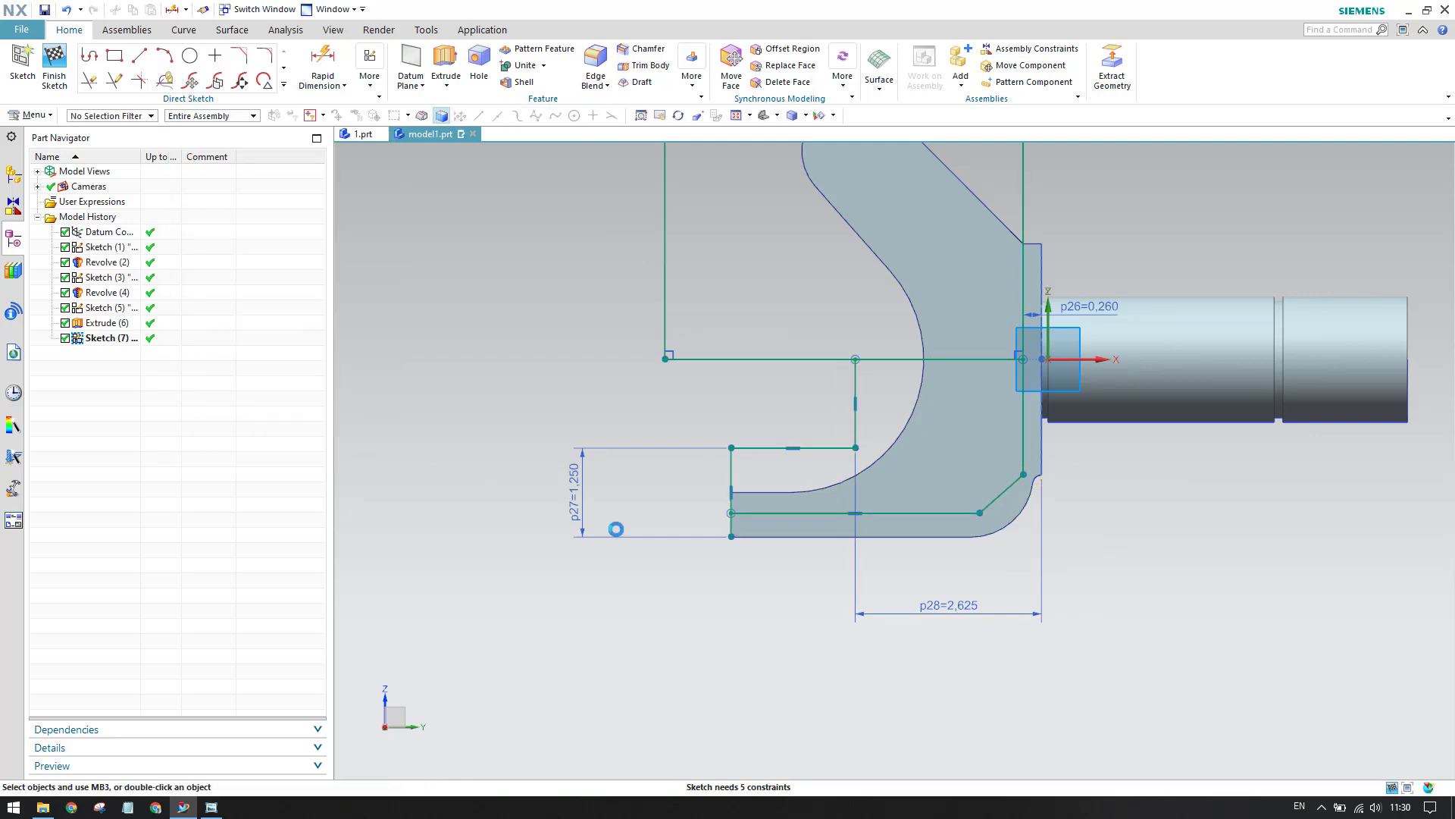
{"action": "scroll", "coordinate": [946, 584], "scroll_direction": "down", "scroll_amount": 2}
{"action": "scroll", "coordinate": [751, 762], "scroll_direction": "up", "scroll_amount": 1}
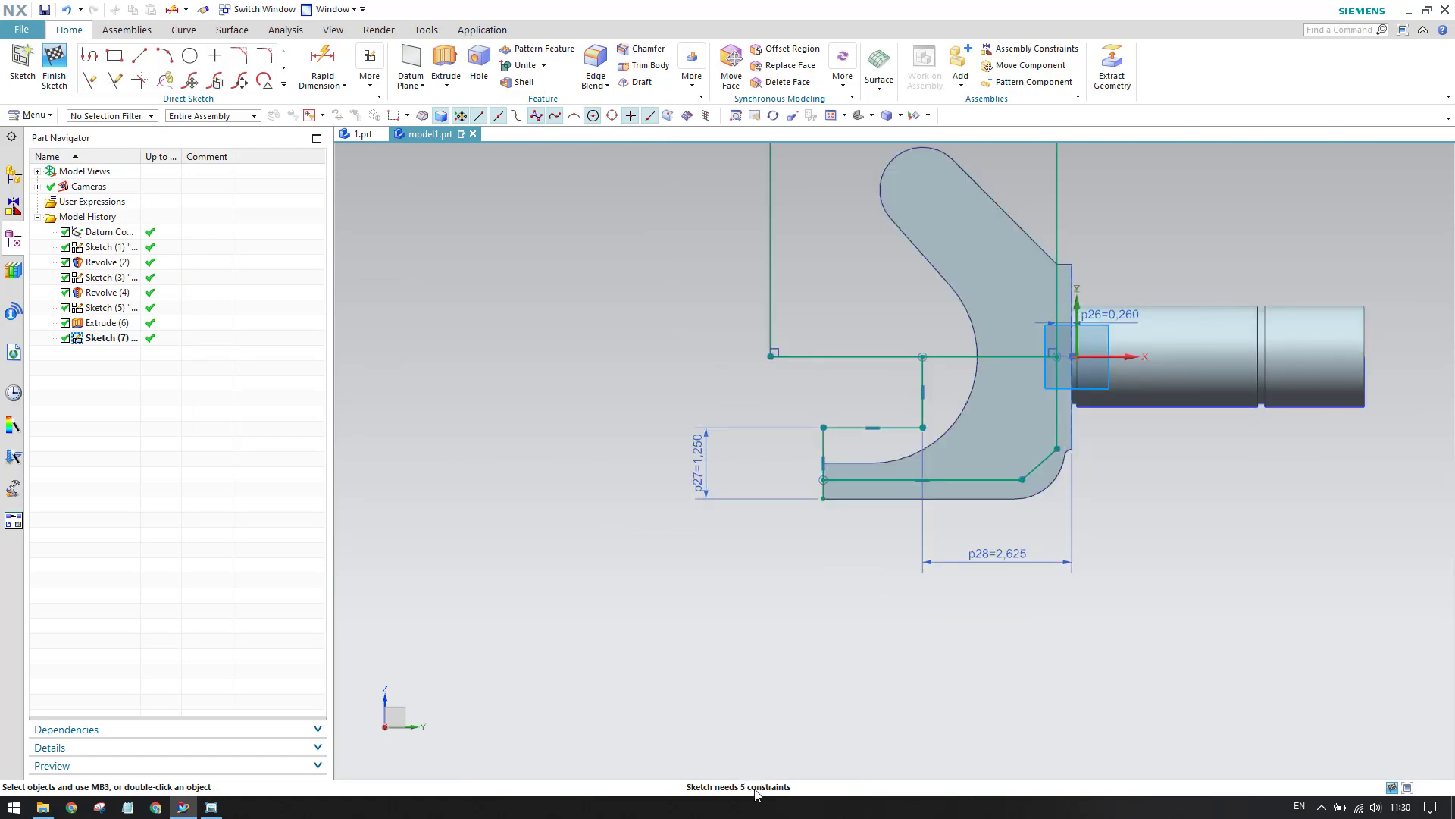
Dimension the height and width of the rectangle that rises above the bracket's horizontal centerline
{"action": "scroll", "coordinate": [788, 664], "scroll_direction": "down", "scroll_amount": 3}
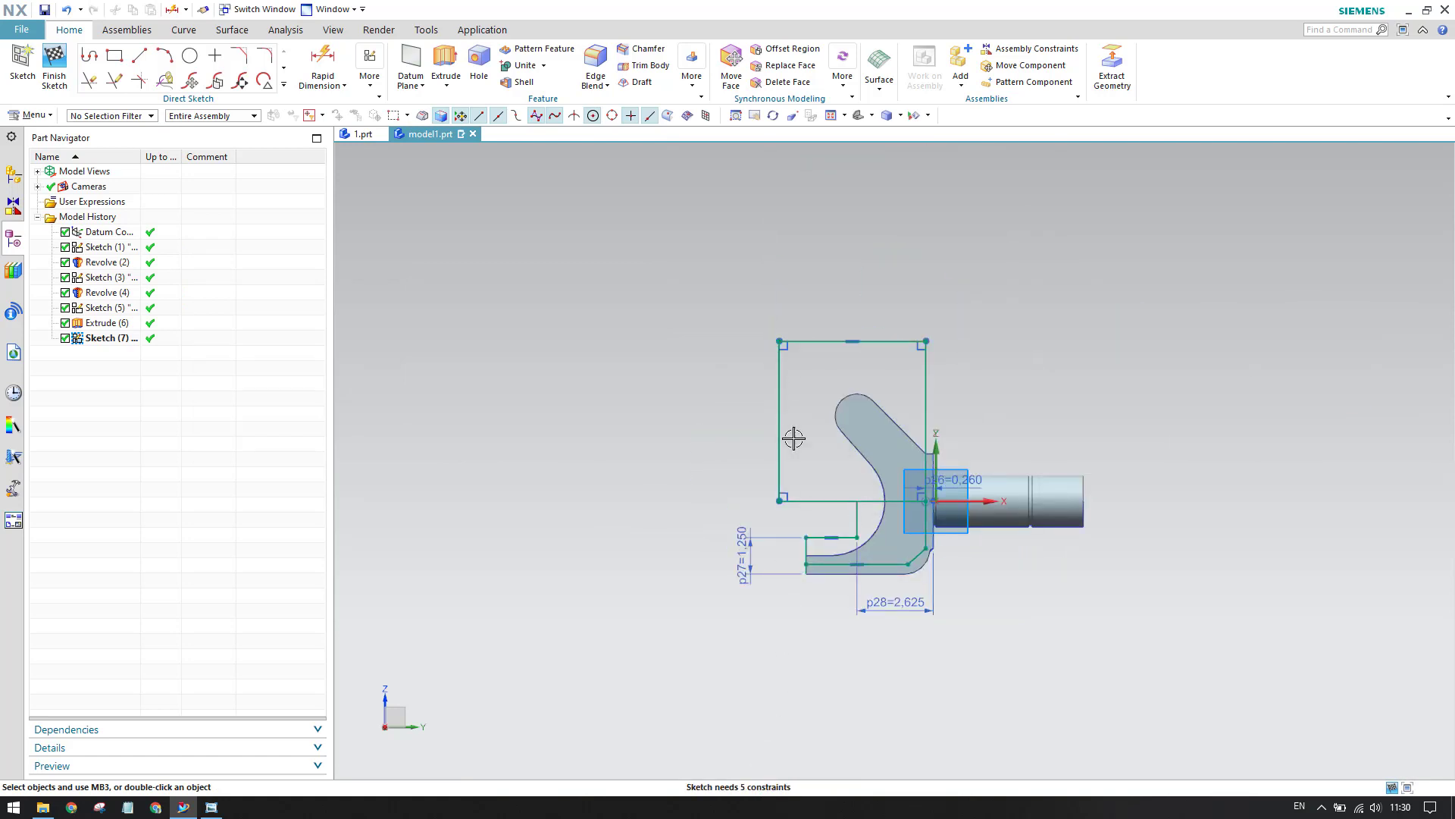
{"action": "key", "text": "d"}
{"action": "left_click", "coordinate": [780, 409]}
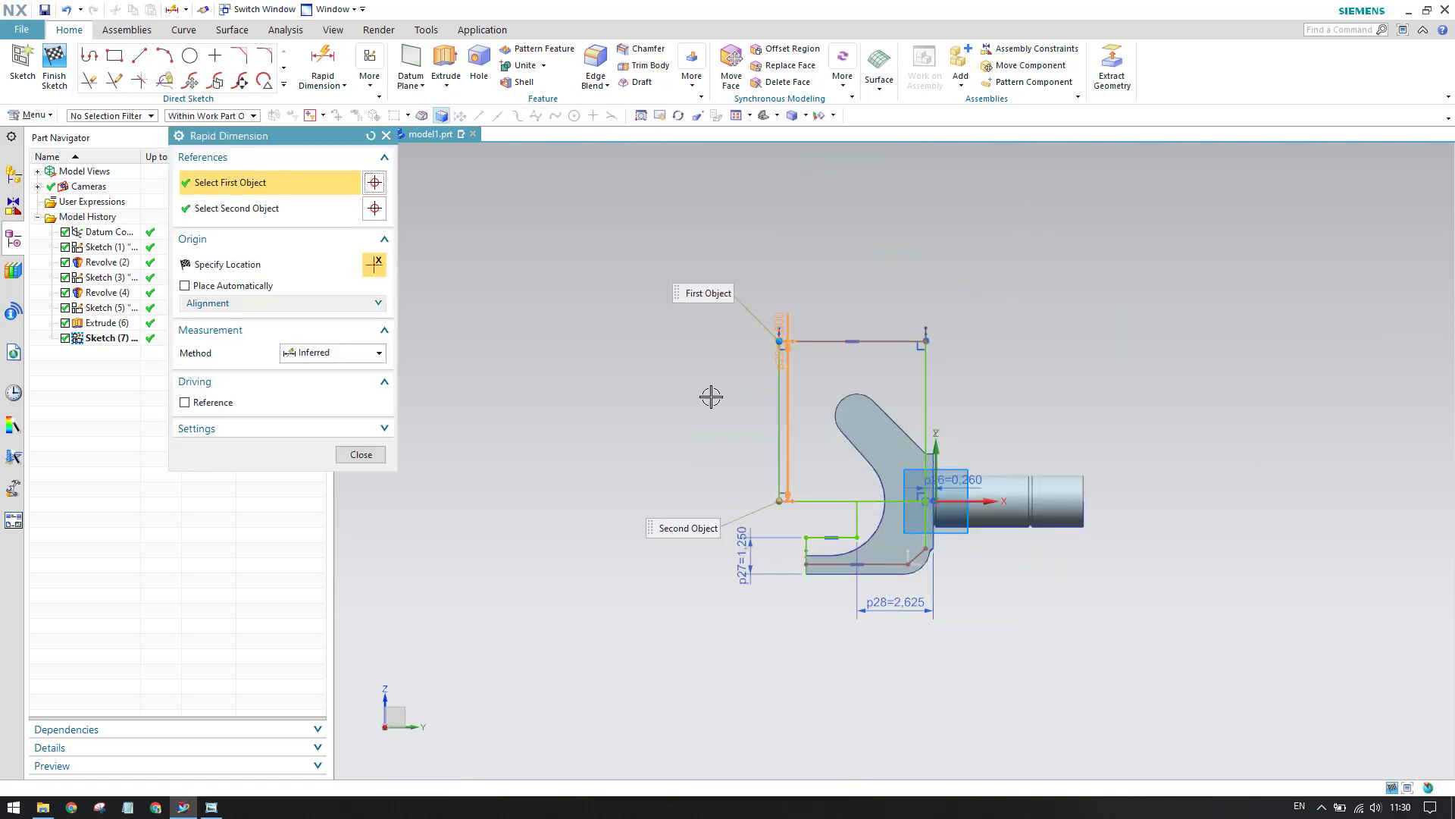
{"action": "left_click", "coordinate": [824, 341]}
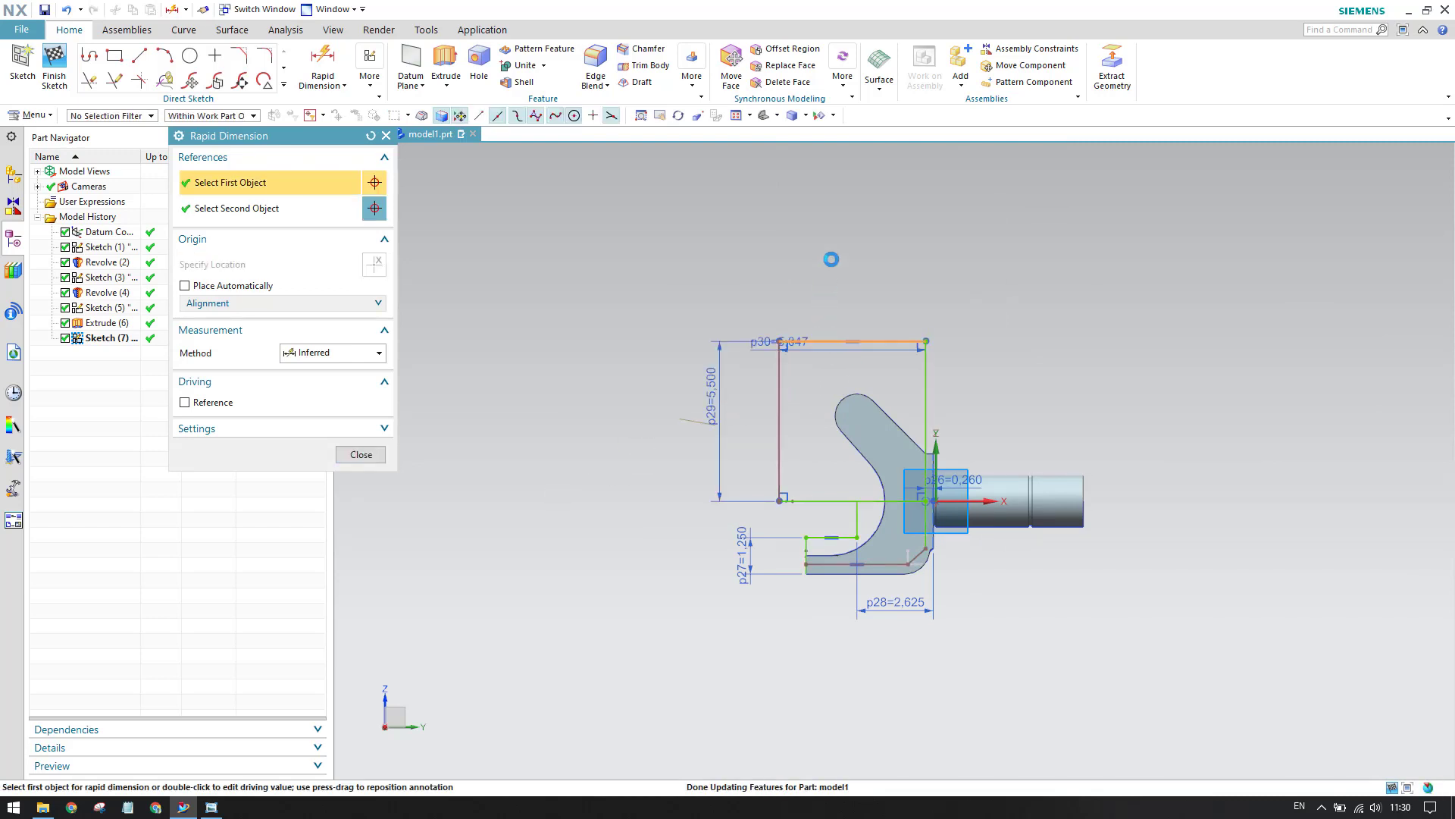
{"action": "left_click", "coordinate": [834, 246]}
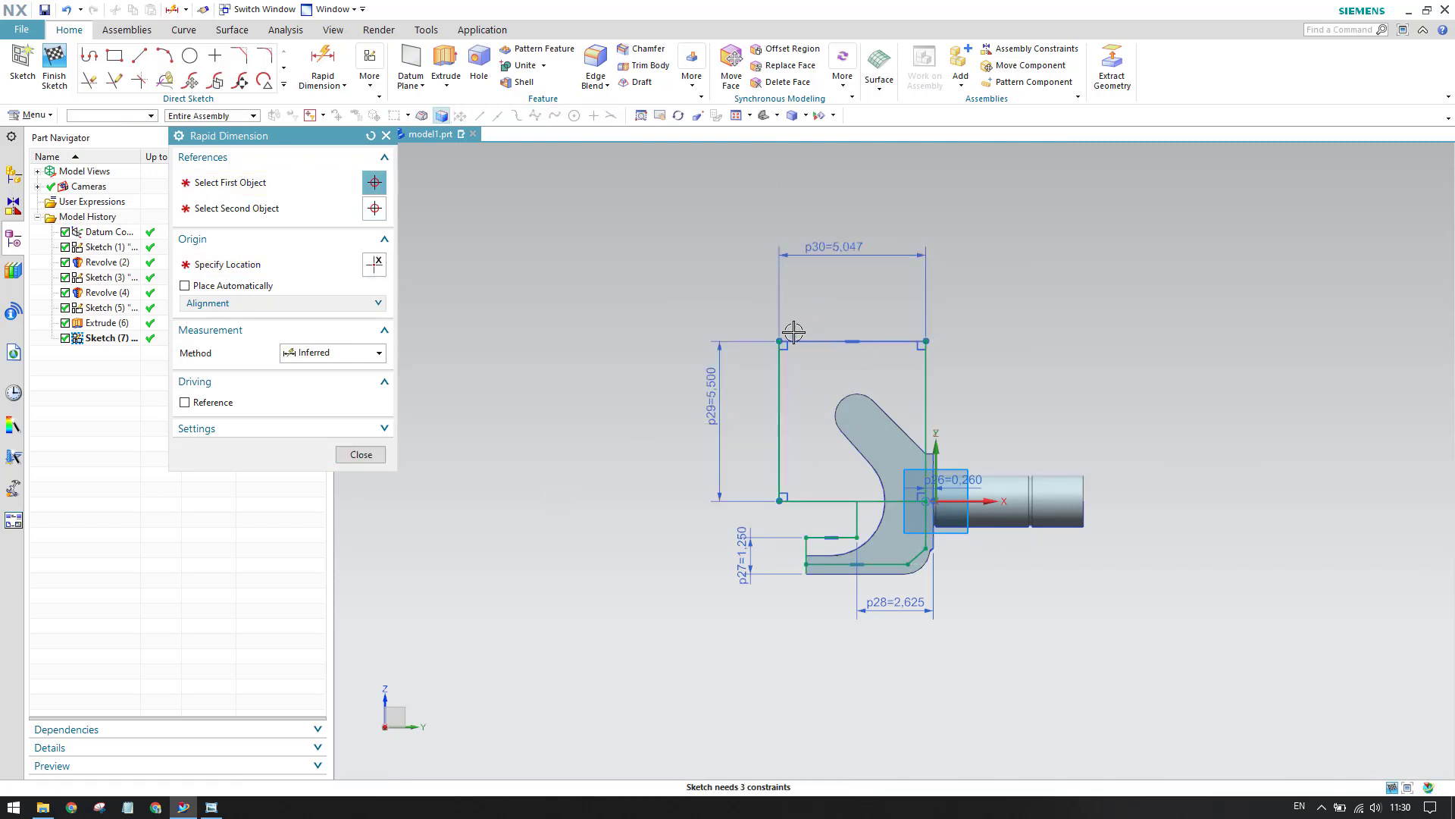
{"action": "left_click", "coordinate": [354, 454]}
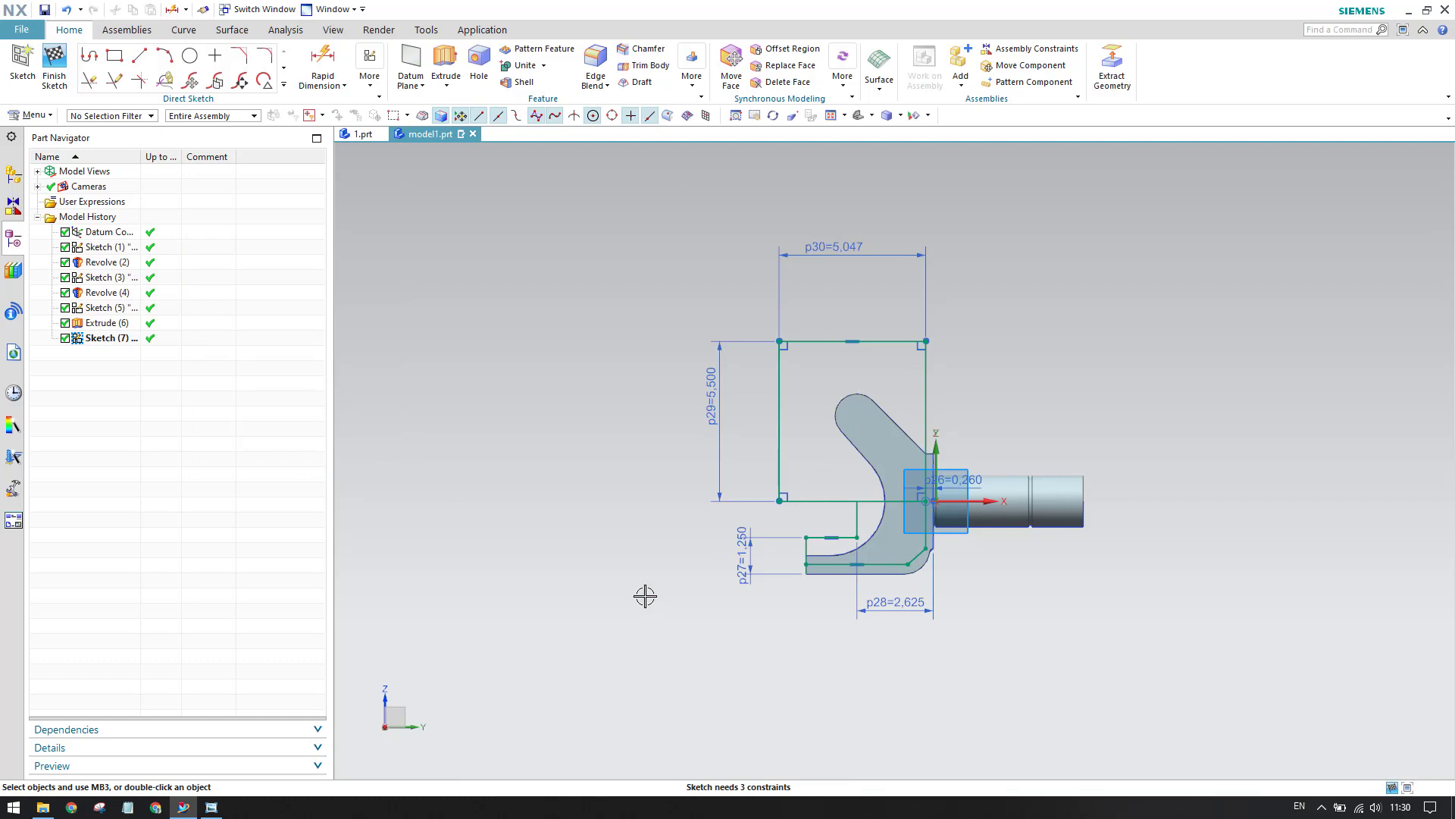
Move the diagonal line and its connected lower horizontal line down to just above the edge lines inside the bracket's foot
{"action": "scroll", "coordinate": [860, 580], "scroll_direction": "up", "scroll_amount": 2}
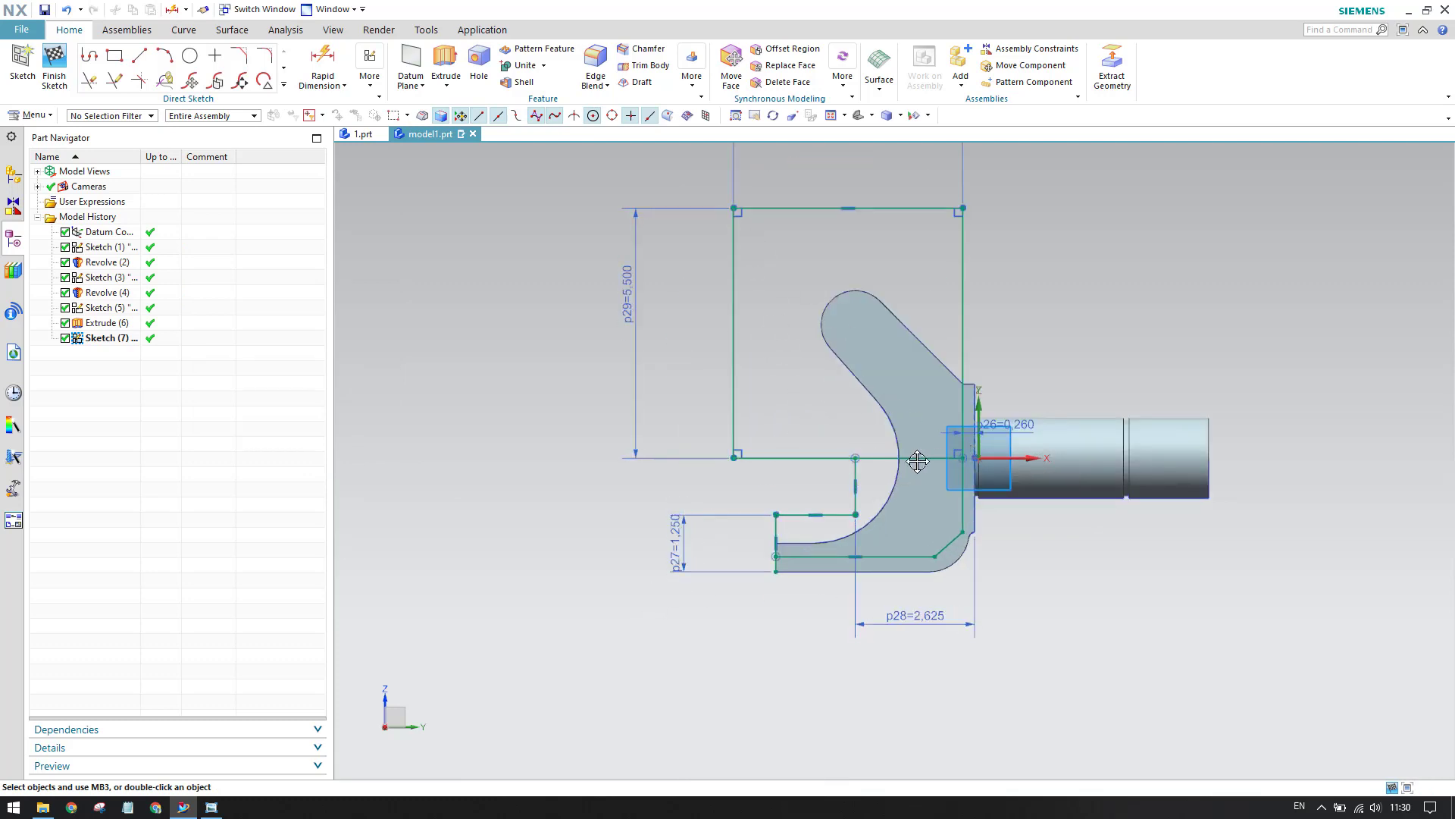
{"action": "scroll", "coordinate": [967, 466], "scroll_direction": "up", "scroll_amount": 2}
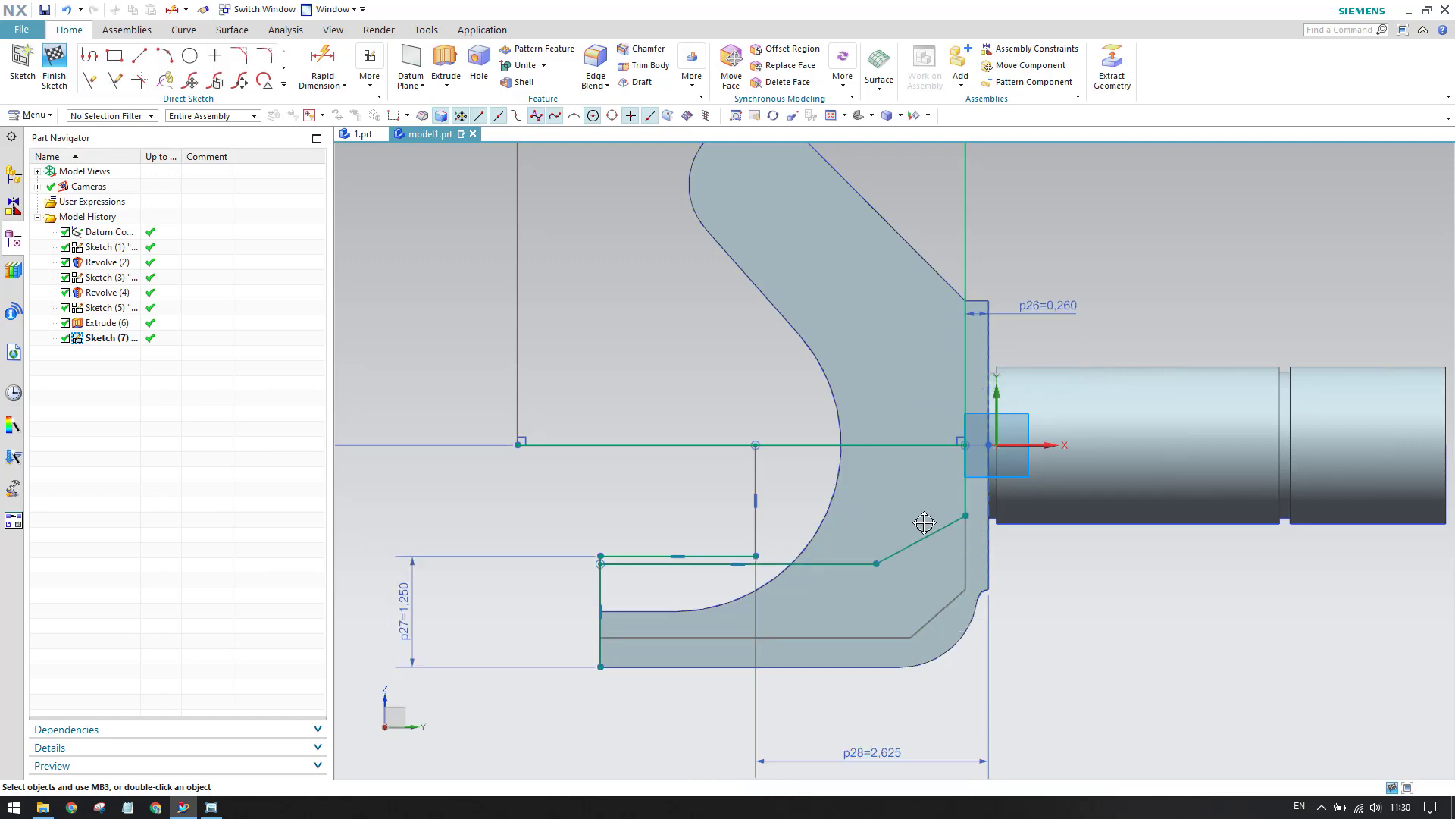
{"action": "left_click_drag", "start_coordinate": [924, 523], "coordinate": [929, 583]}
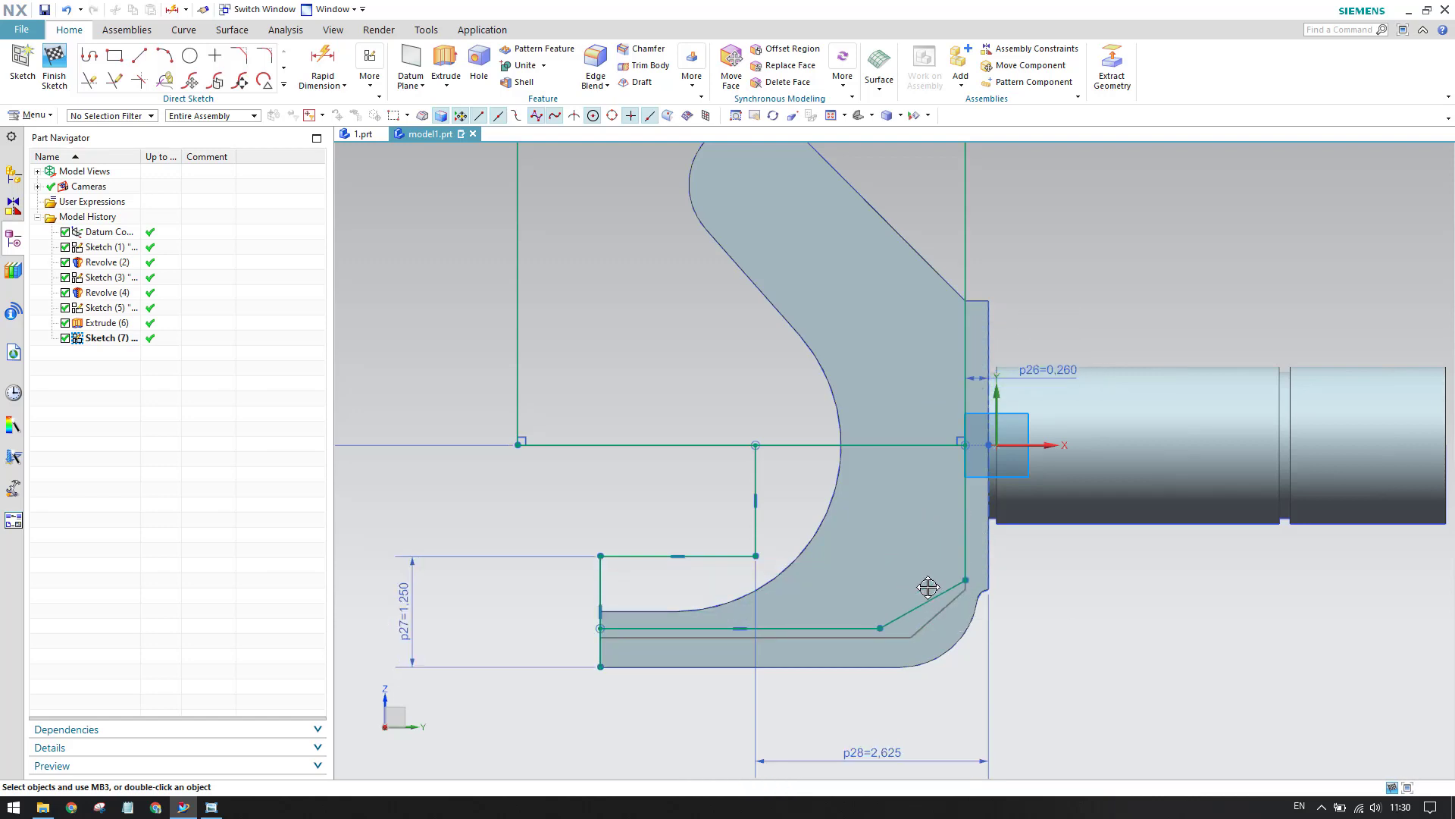
Dimension the vertical distance between the horizontal step line and the lower horizontal line at the foot's outer end
{"action": "scroll", "coordinate": [860, 520], "scroll_direction": "up", "scroll_amount": 3}
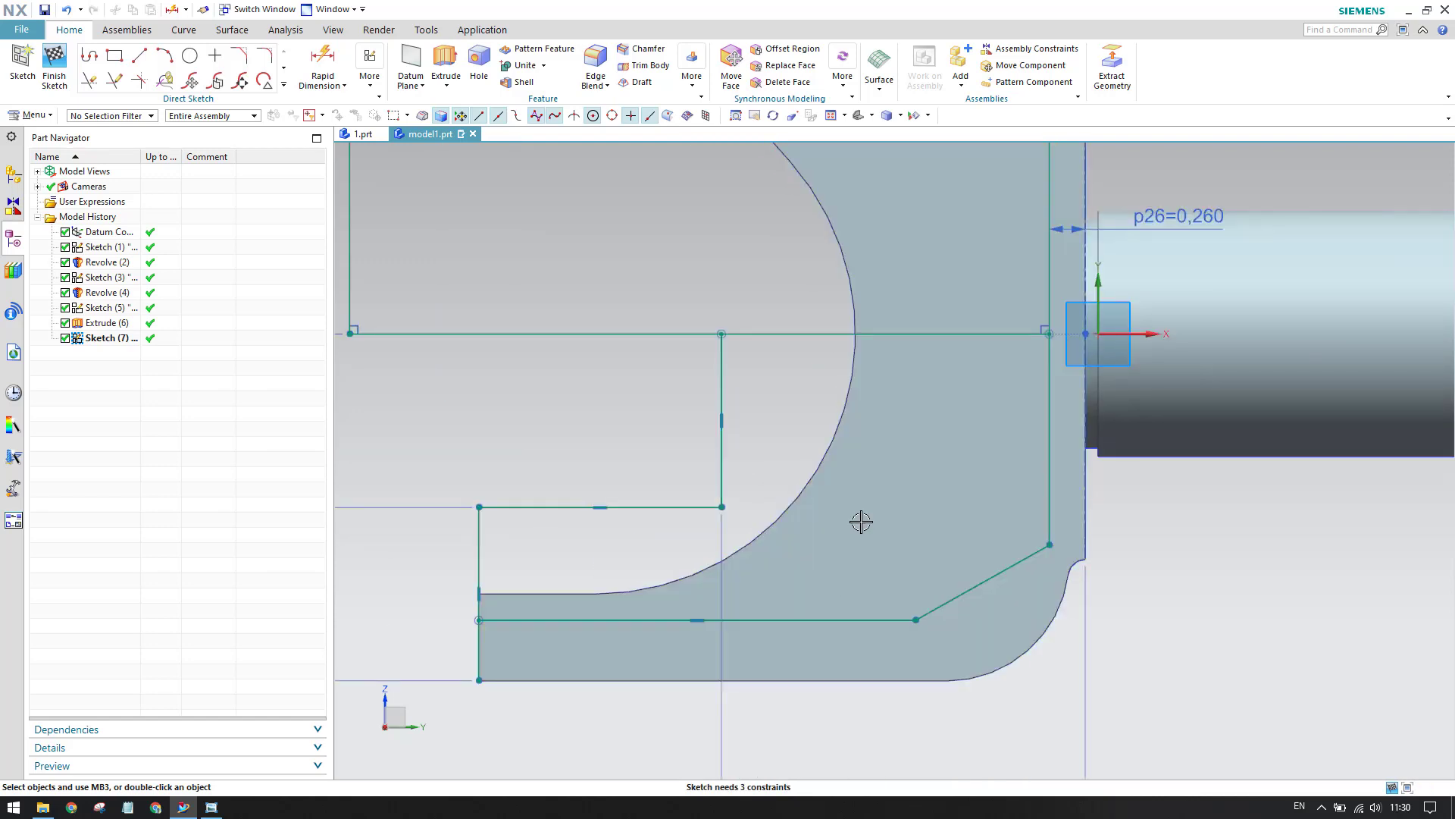
{"action": "scroll", "coordinate": [623, 604], "scroll_direction": "down", "scroll_amount": 3}
{"action": "scroll", "coordinate": [760, 482], "scroll_direction": "up", "scroll_amount": 5}
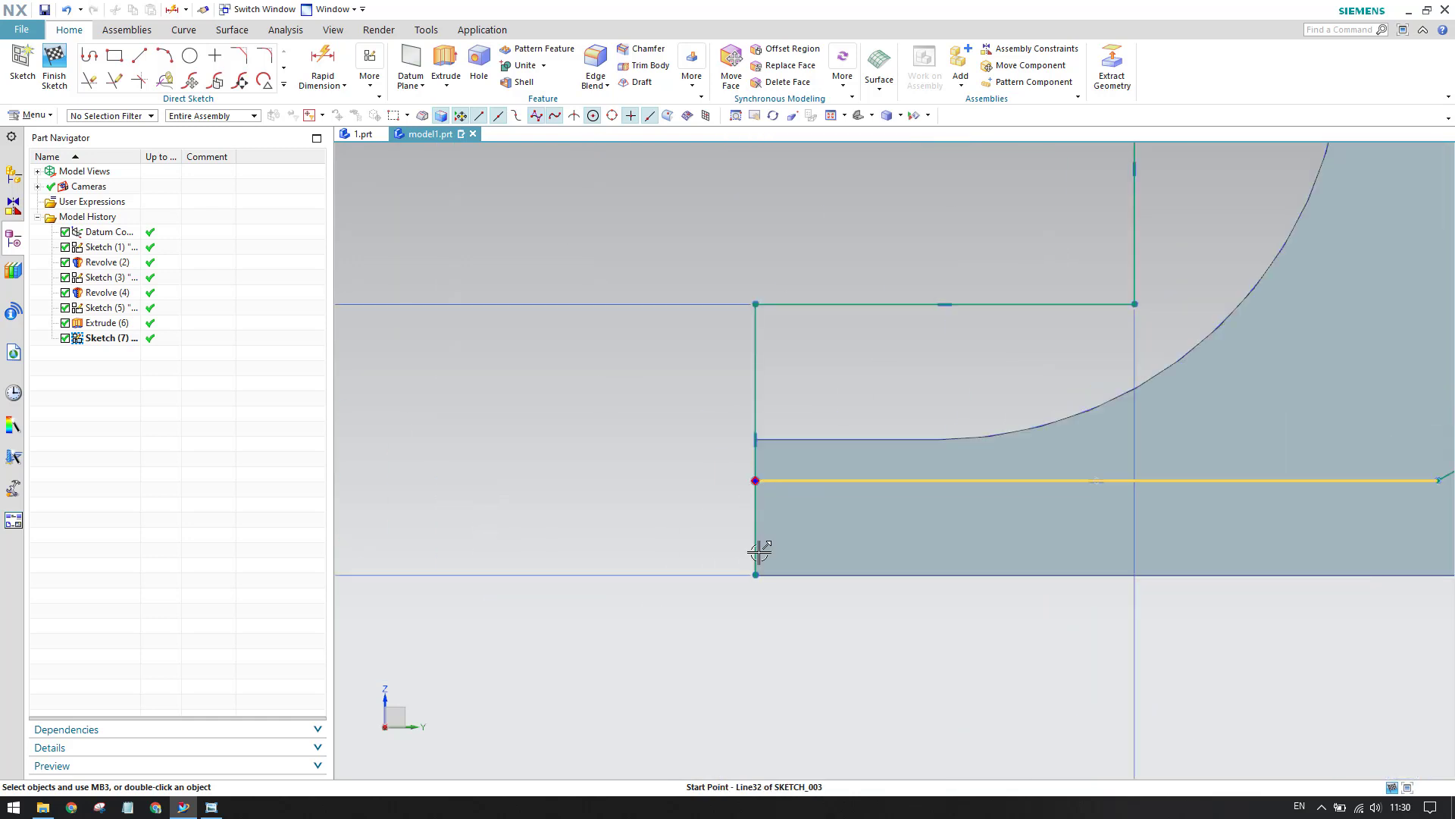
{"action": "key", "text": "d"}
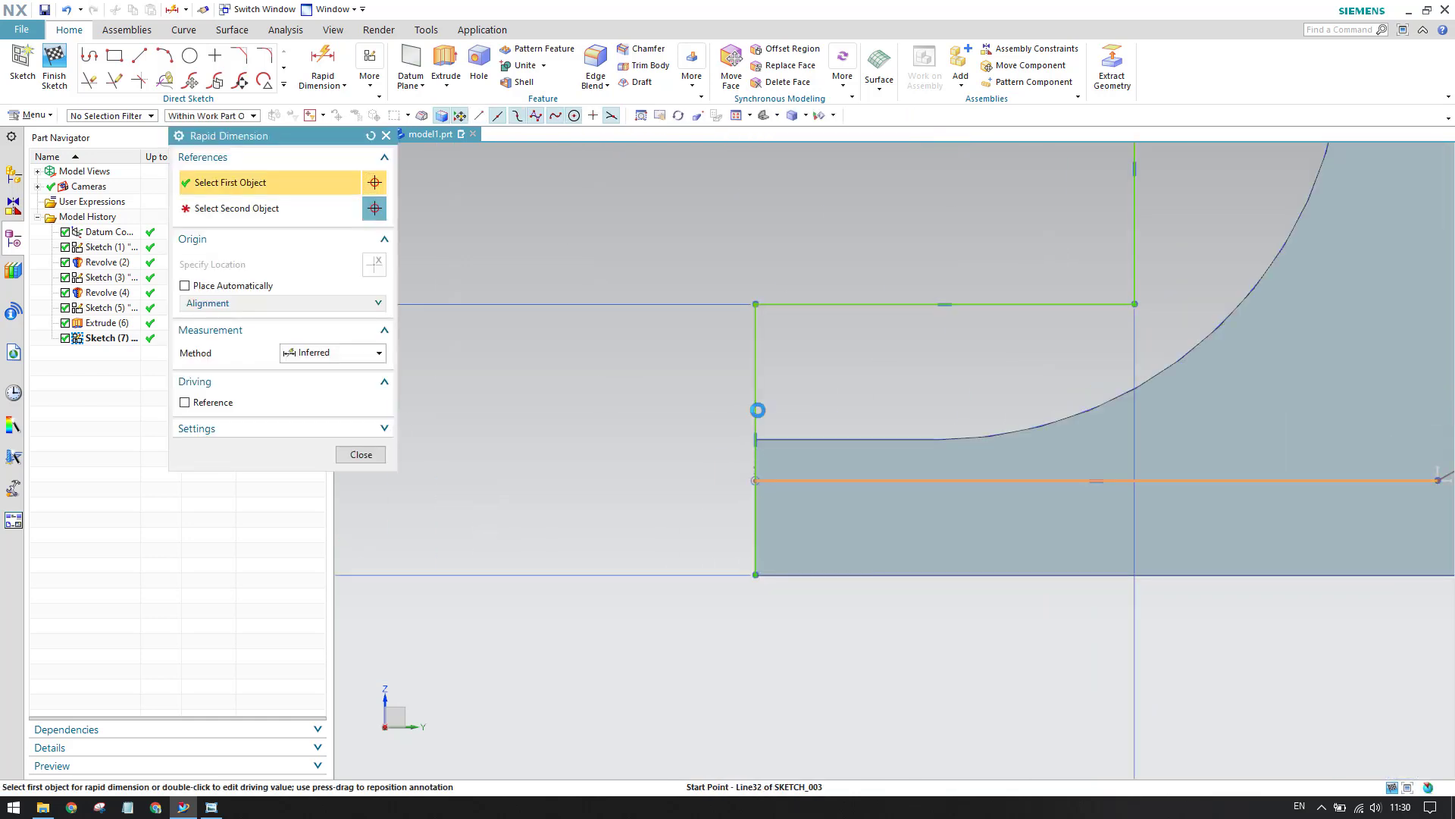
{"action": "left_click", "coordinate": [756, 394]}
{"action": "left_click", "coordinate": [745, 321]}
{"action": "left_click", "coordinate": [616, 416]}
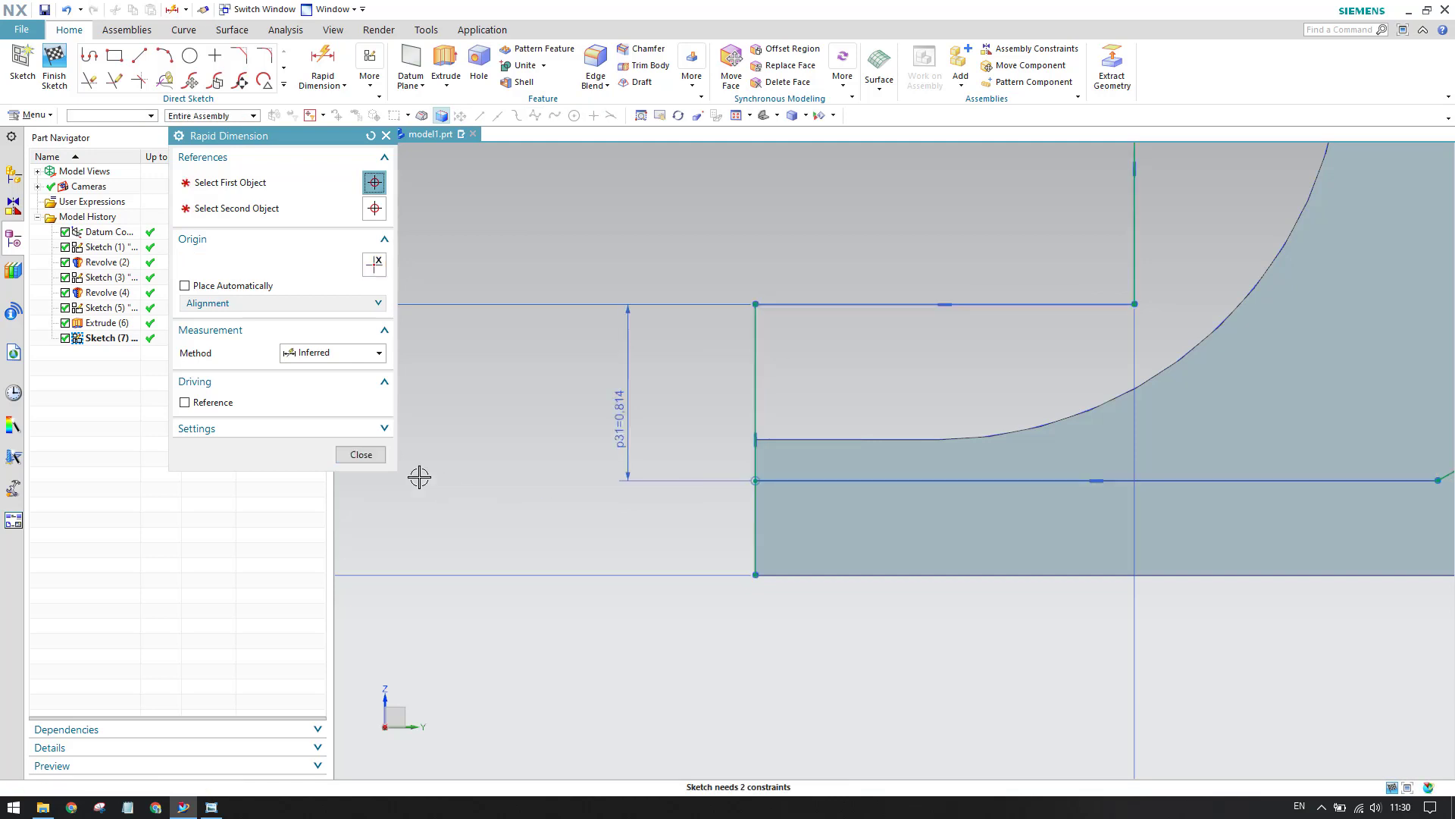
{"action": "left_click", "coordinate": [361, 454]}
Dimension the vertical distance from the diagonal line's midpoint to the lower horizontal line
{"action": "scroll", "coordinate": [697, 455], "scroll_direction": "down", "scroll_amount": 3}
{"action": "scroll", "coordinate": [1030, 459], "scroll_direction": "up", "scroll_amount": 3}
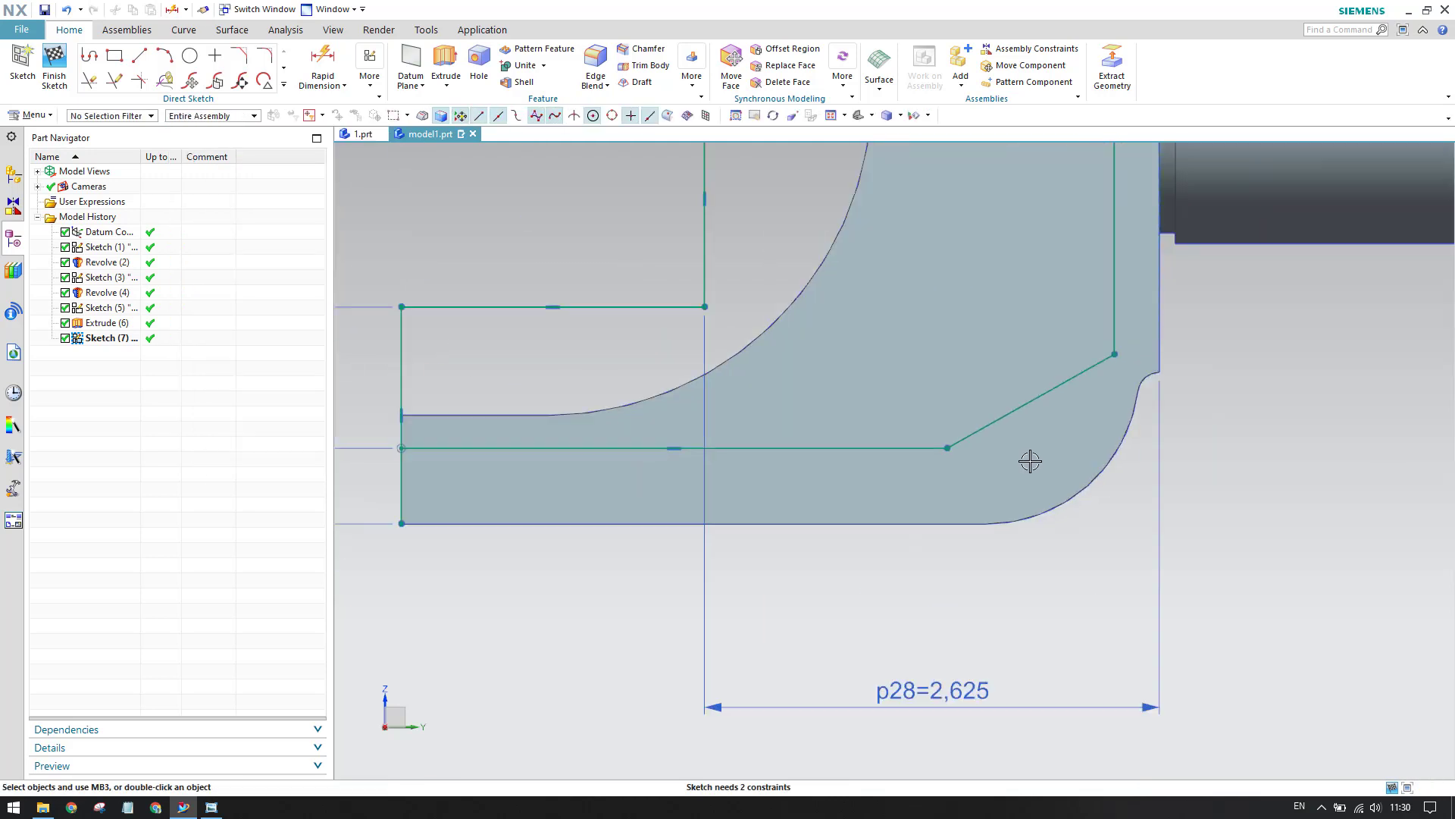
{"action": "key", "text": "d"}
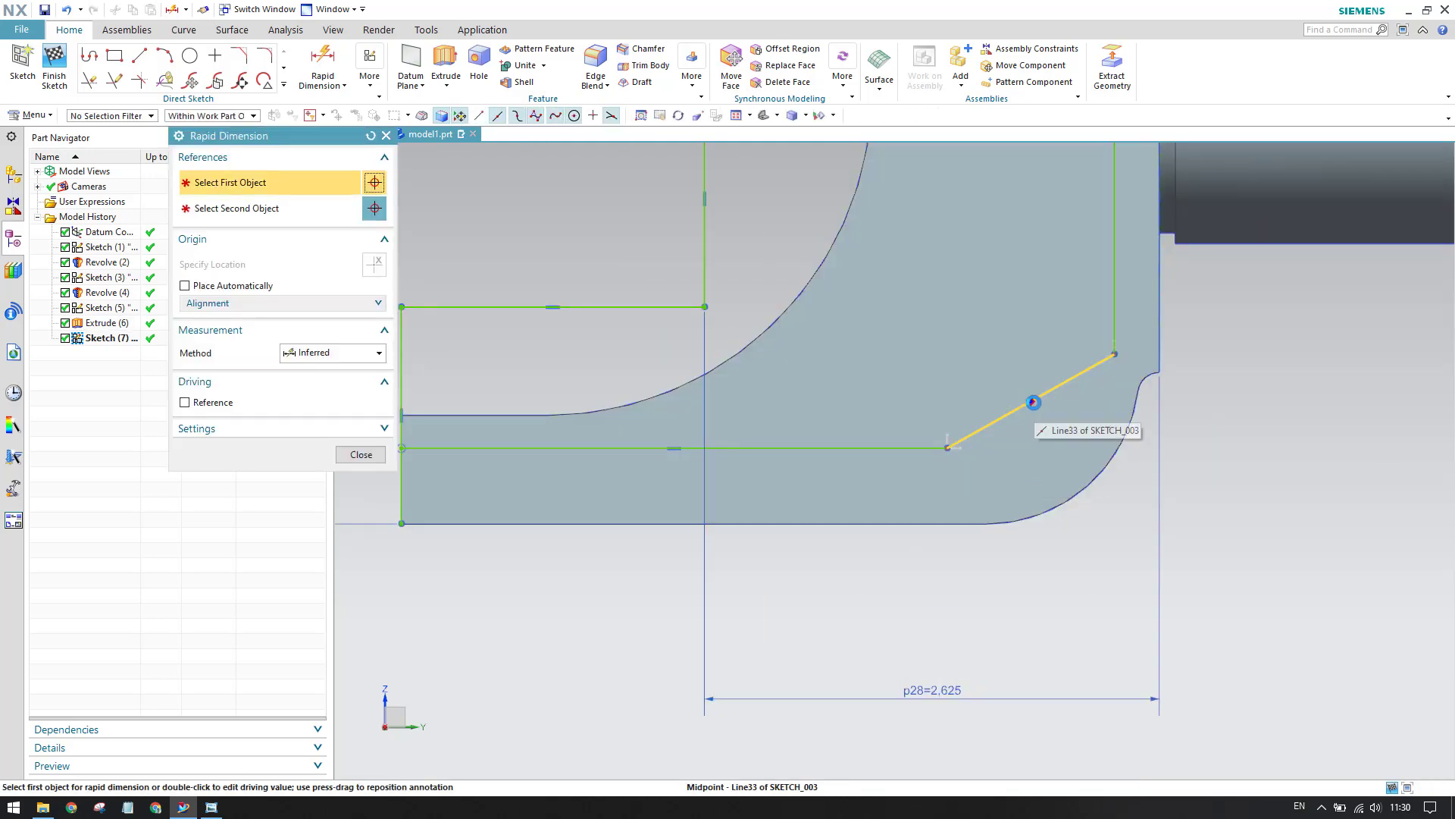
{"action": "left_click", "coordinate": [1030, 401]}
{"action": "left_click", "coordinate": [916, 448]}
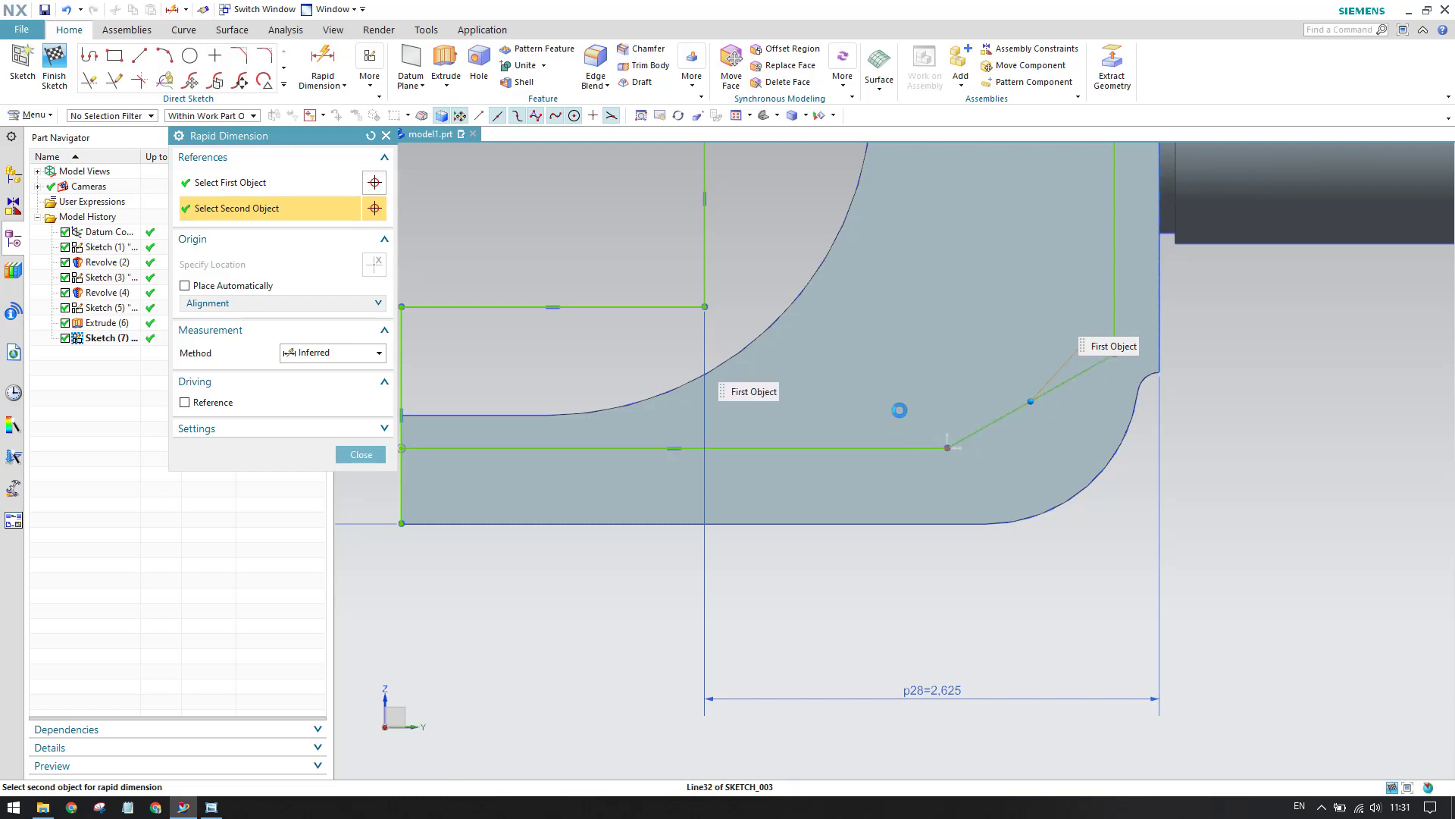
{"action": "left_click", "coordinate": [926, 409]}
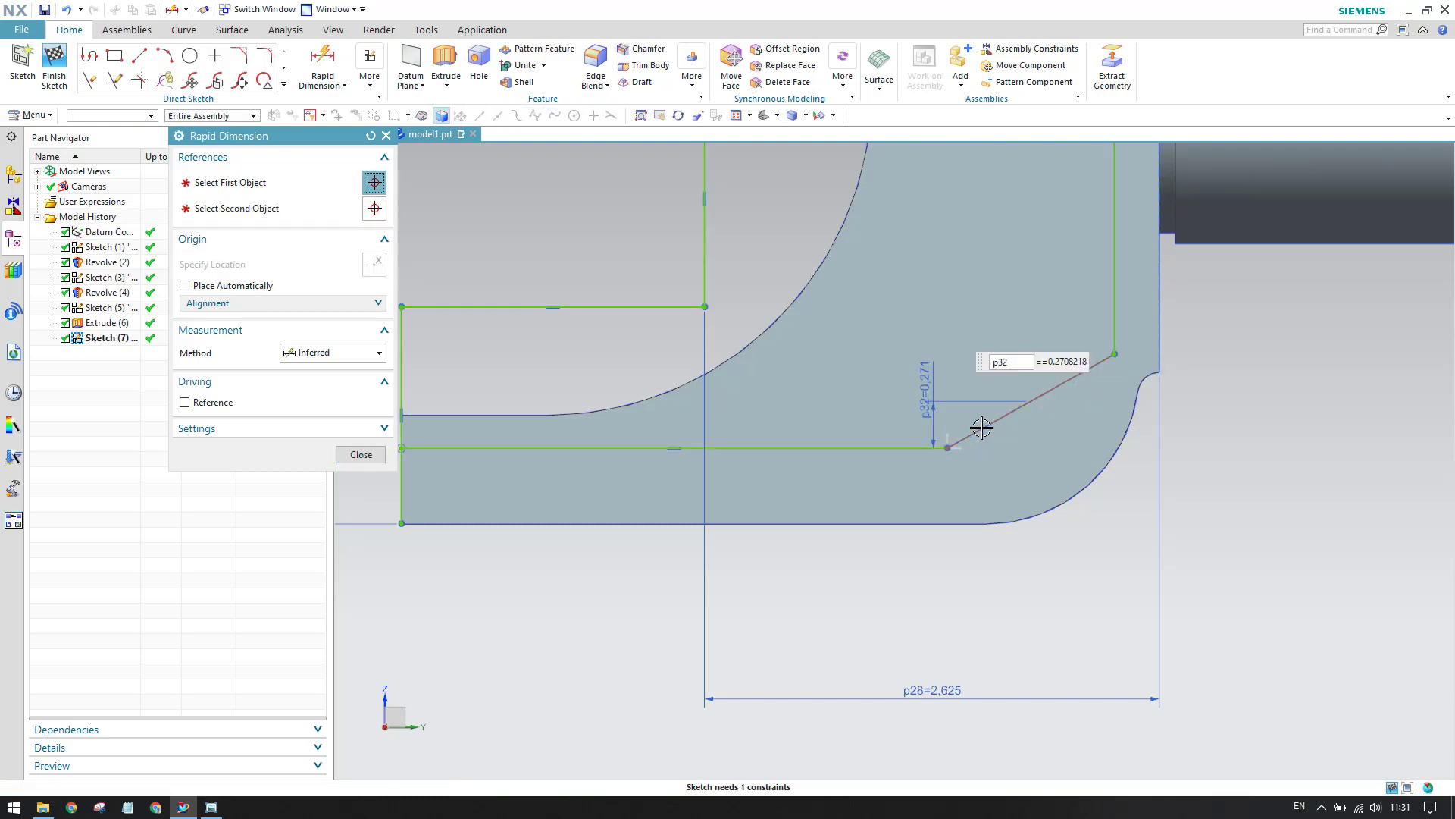
Dimension the angle between the diagonal and the lower horizontal line, and finish the sketch
{"action": "left_click", "coordinate": [1068, 388]}
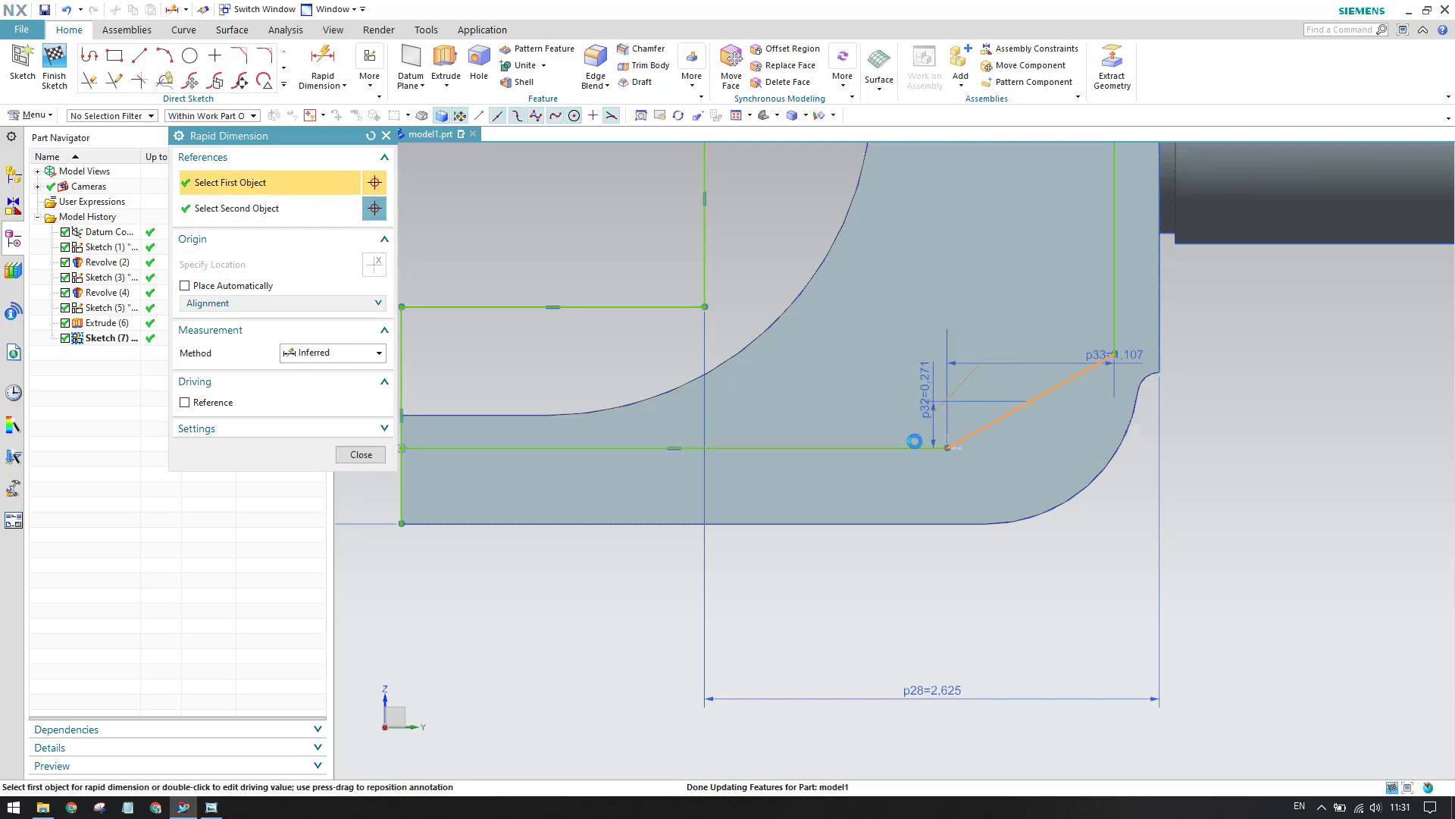
{"action": "left_click", "coordinate": [854, 446]}
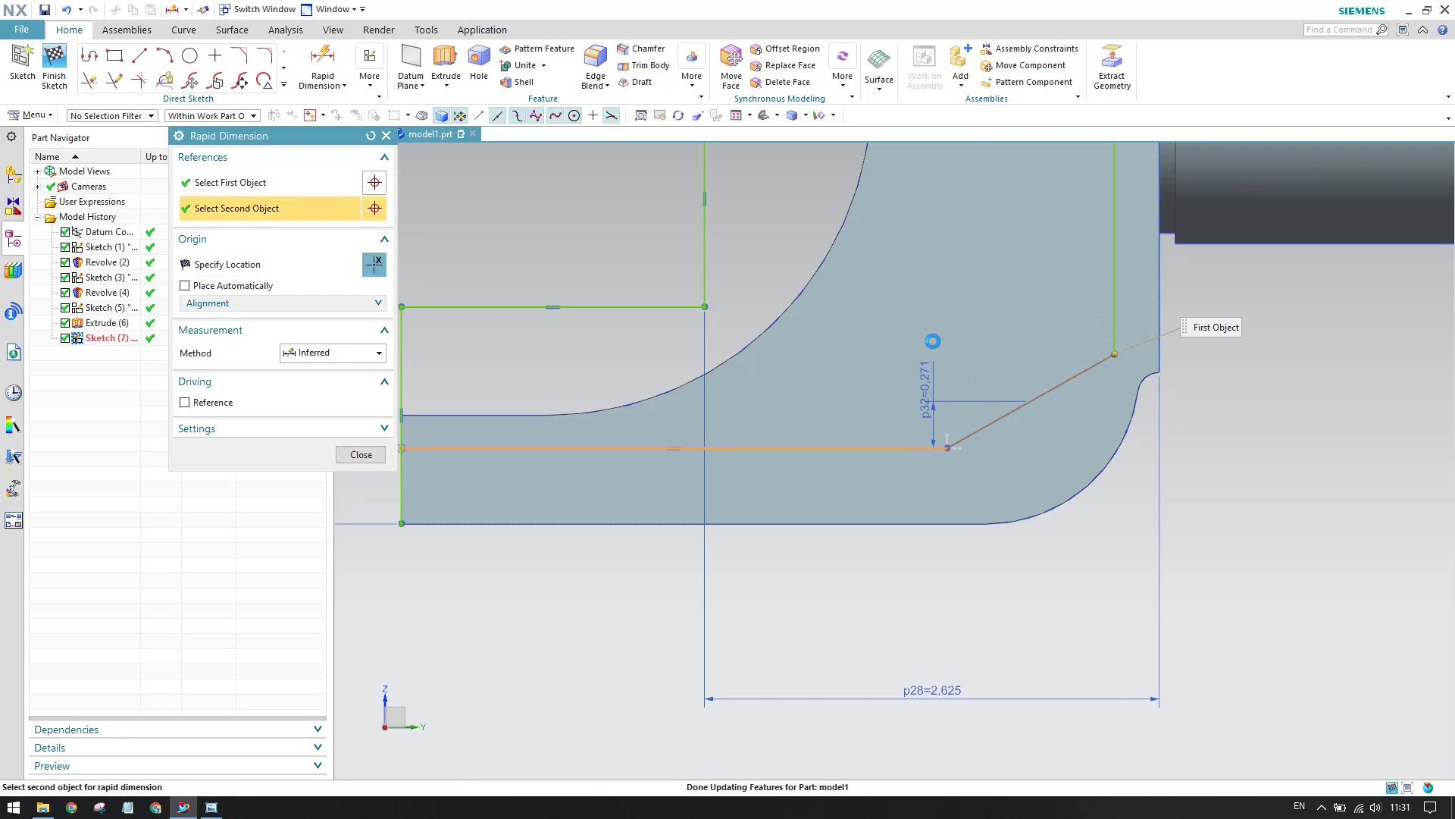
{"action": "left_click", "coordinate": [931, 339]}
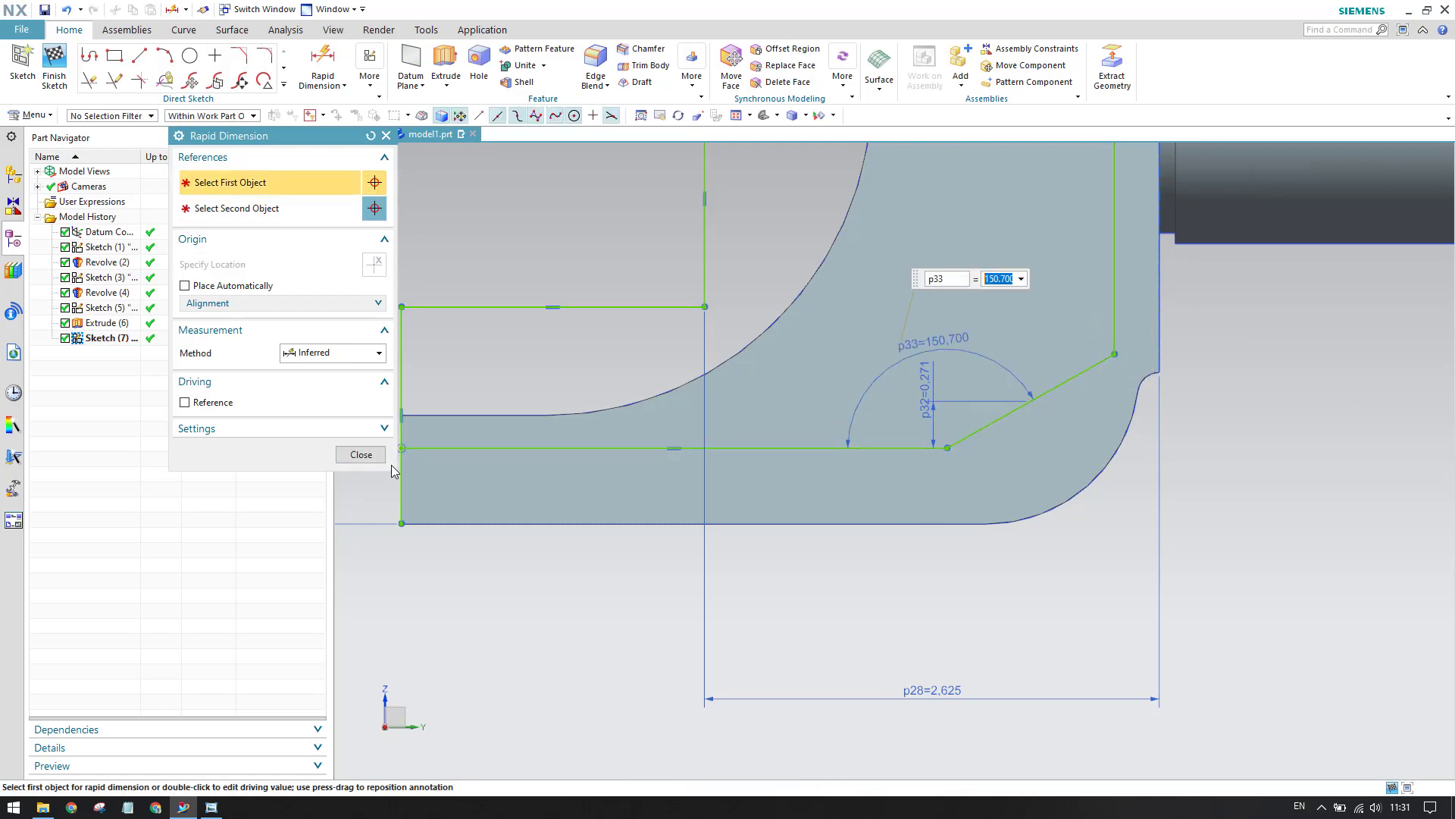
{"action": "left_click", "coordinate": [361, 454]}
{"action": "scroll", "coordinate": [940, 614], "scroll_direction": "down", "scroll_amount": 3}
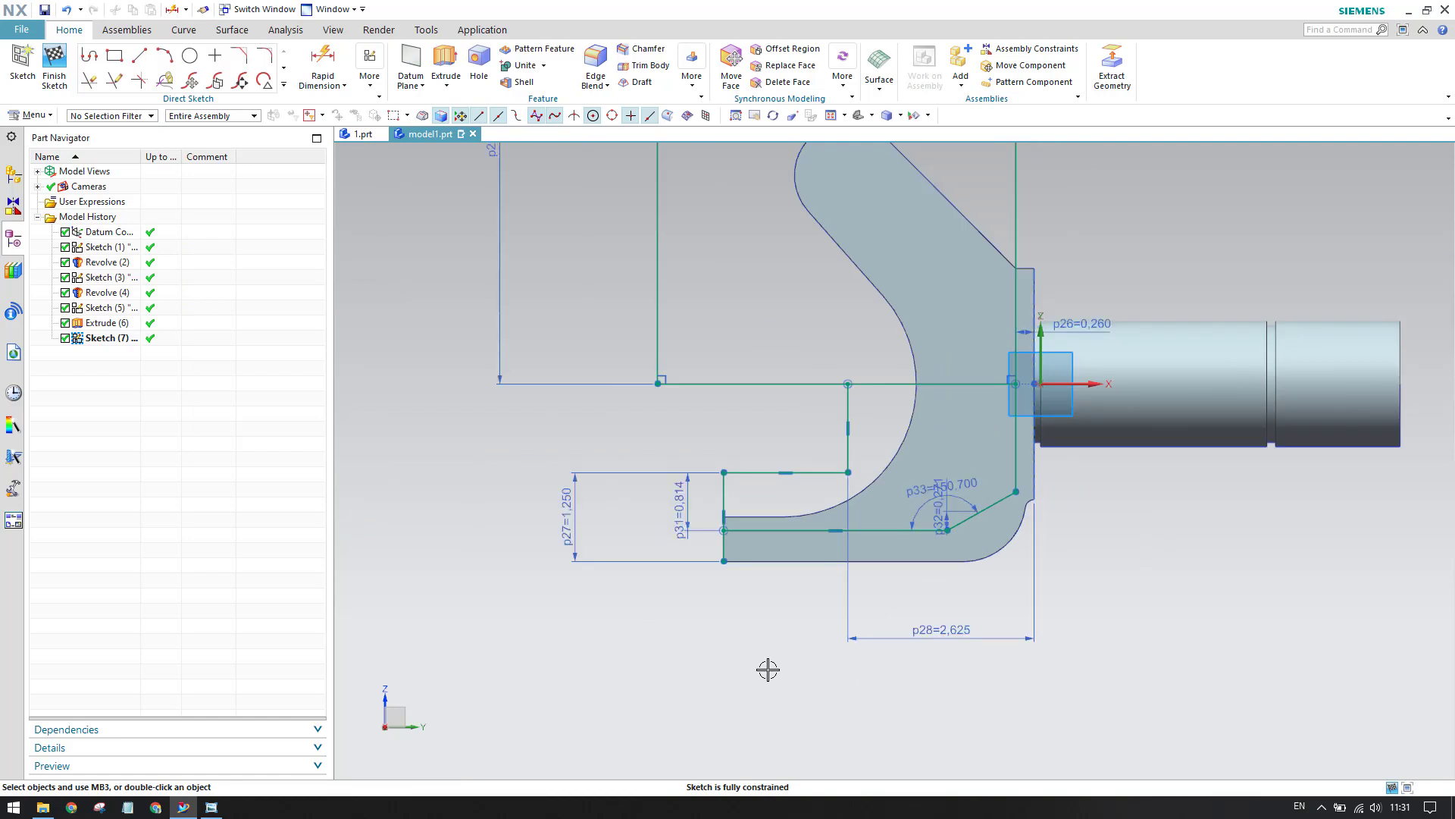
{"action": "scroll", "coordinate": [607, 456], "scroll_direction": "down", "scroll_amount": 2}
{"action": "key", "text": "ctrl+q"}
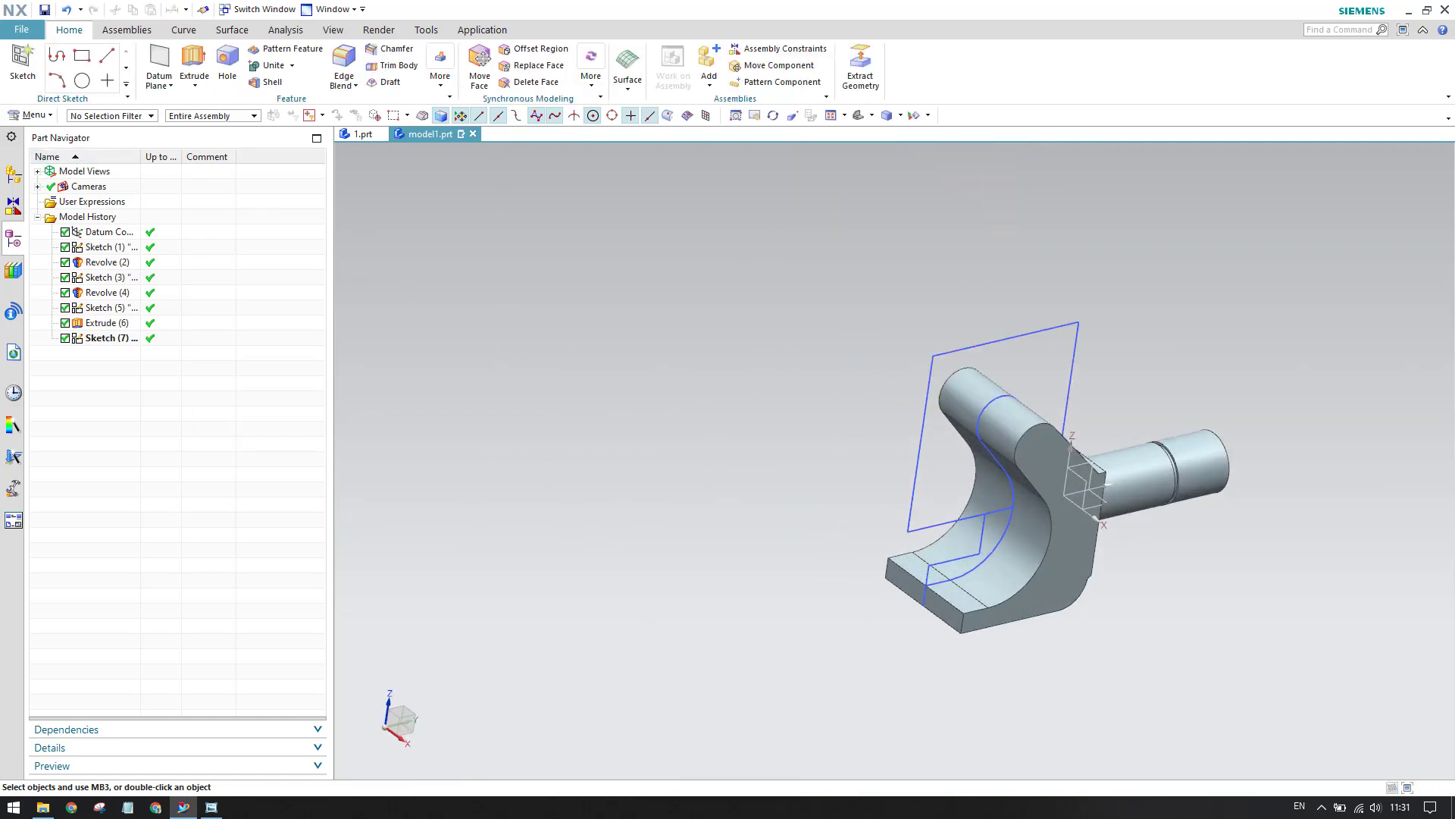
Consult the reference drawing, then start an Extrude with the four sides of the sketched upper rectangle as its section
{"action": "left_click", "coordinate": [214, 808]}
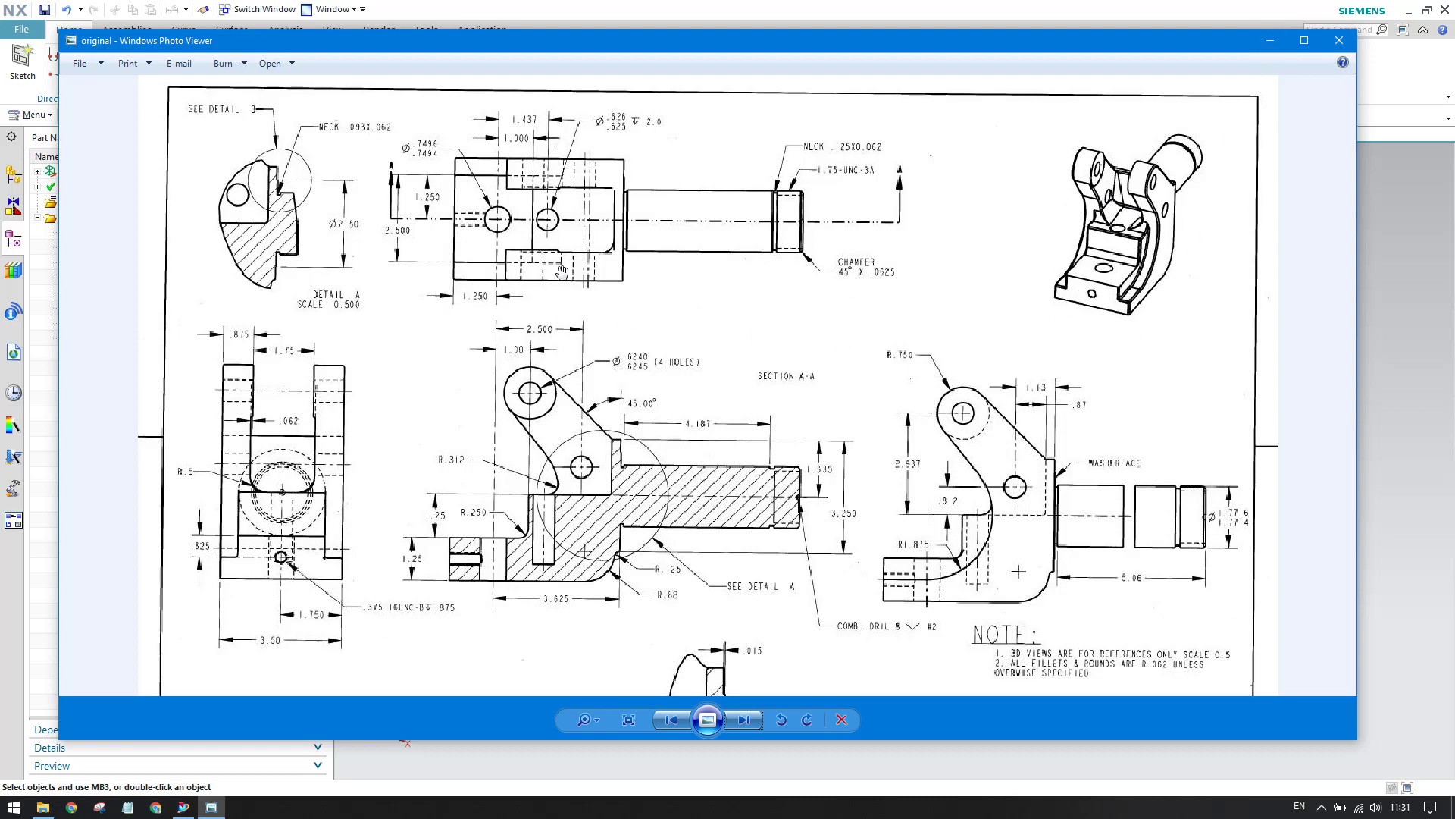
{"action": "key", "text": "alt+Tab"}
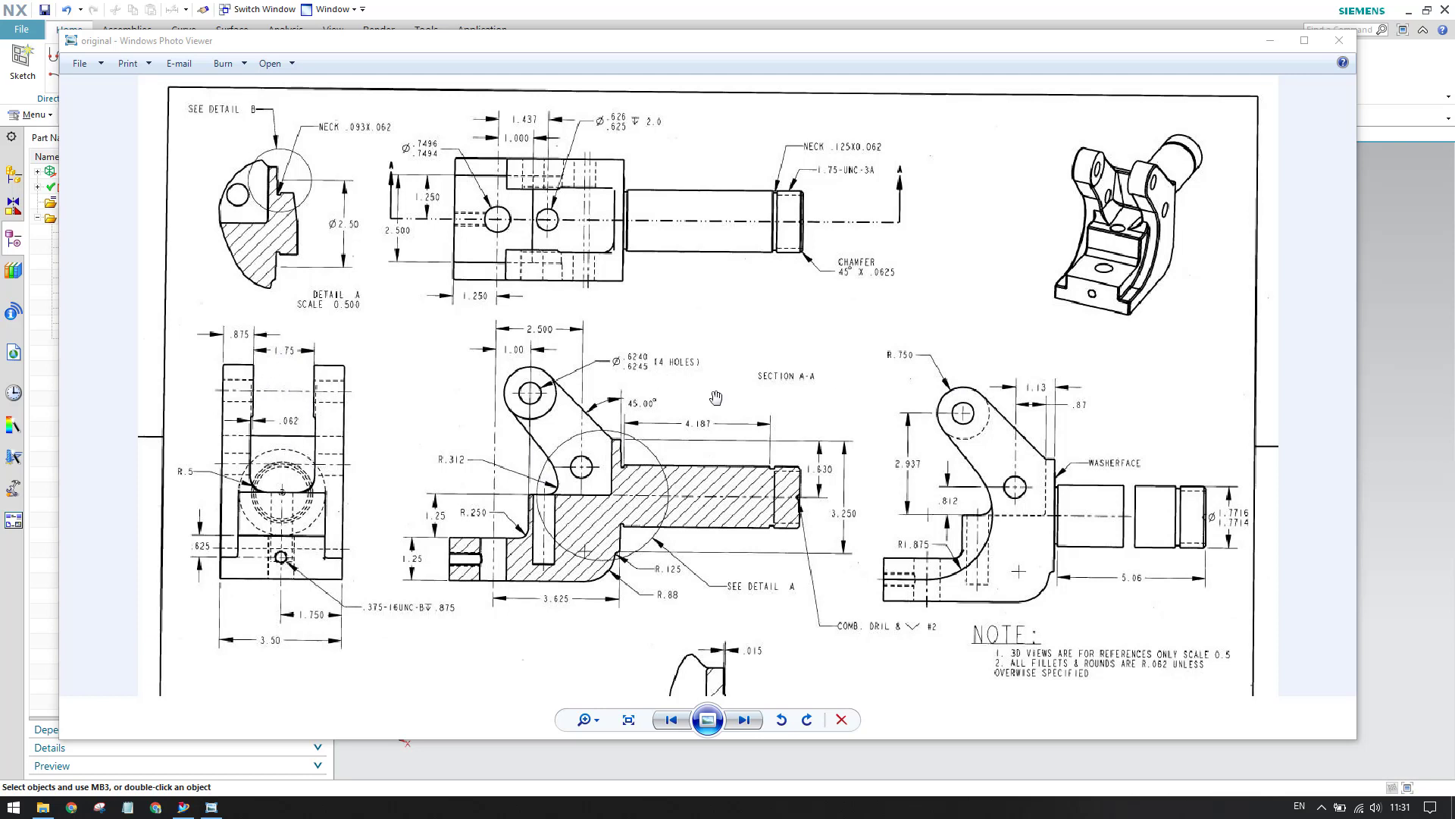
{"action": "left_click", "coordinate": [1270, 42]}
{"action": "left_click", "coordinate": [194, 64]}
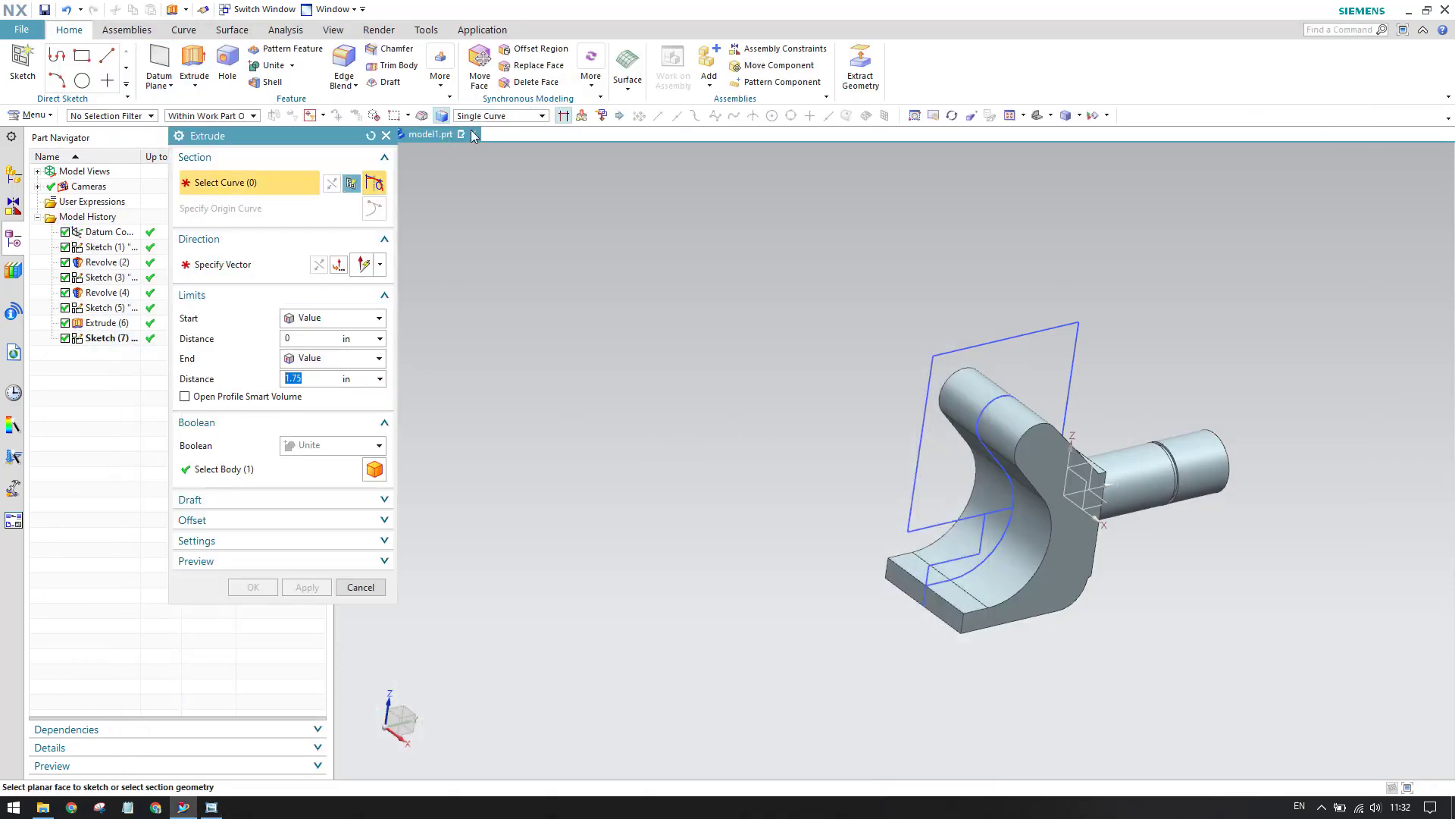
{"action": "left_click", "coordinate": [974, 338]}
{"action": "scroll", "coordinate": [985, 519], "scroll_direction": "up", "scroll_amount": 3}
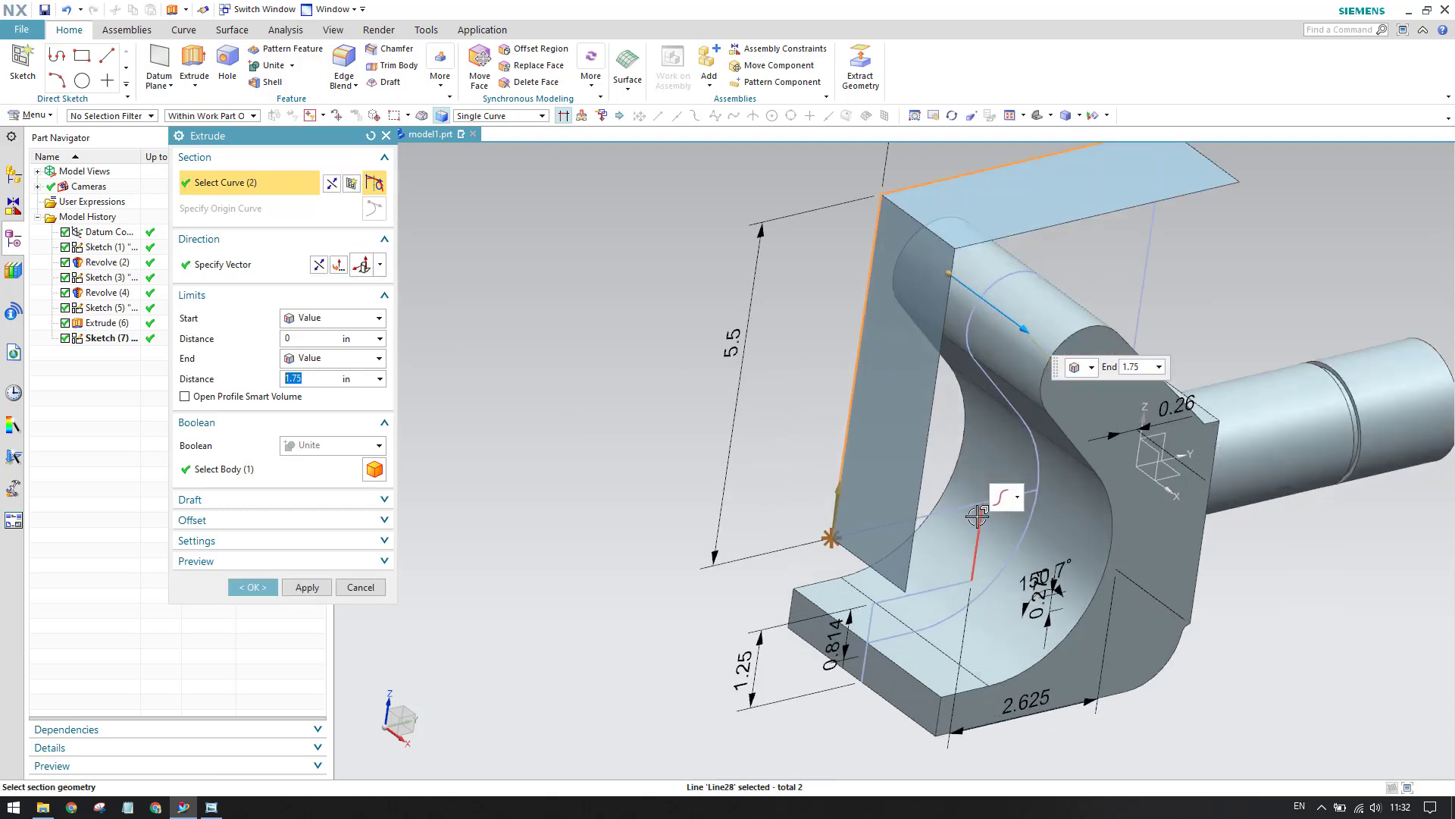
{"action": "left_click", "coordinate": [1054, 491]}
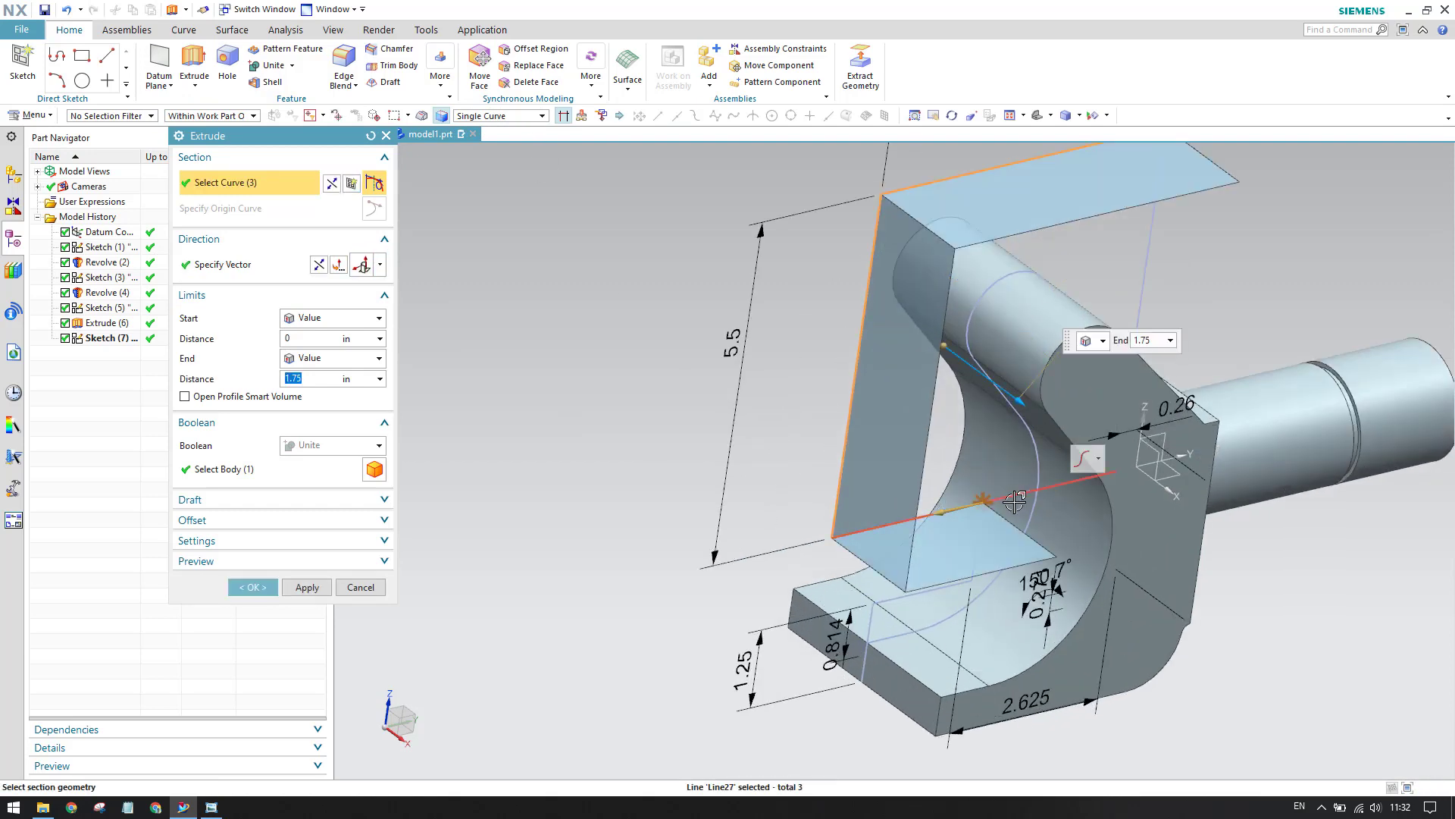
{"action": "left_click", "coordinate": [1073, 480]}
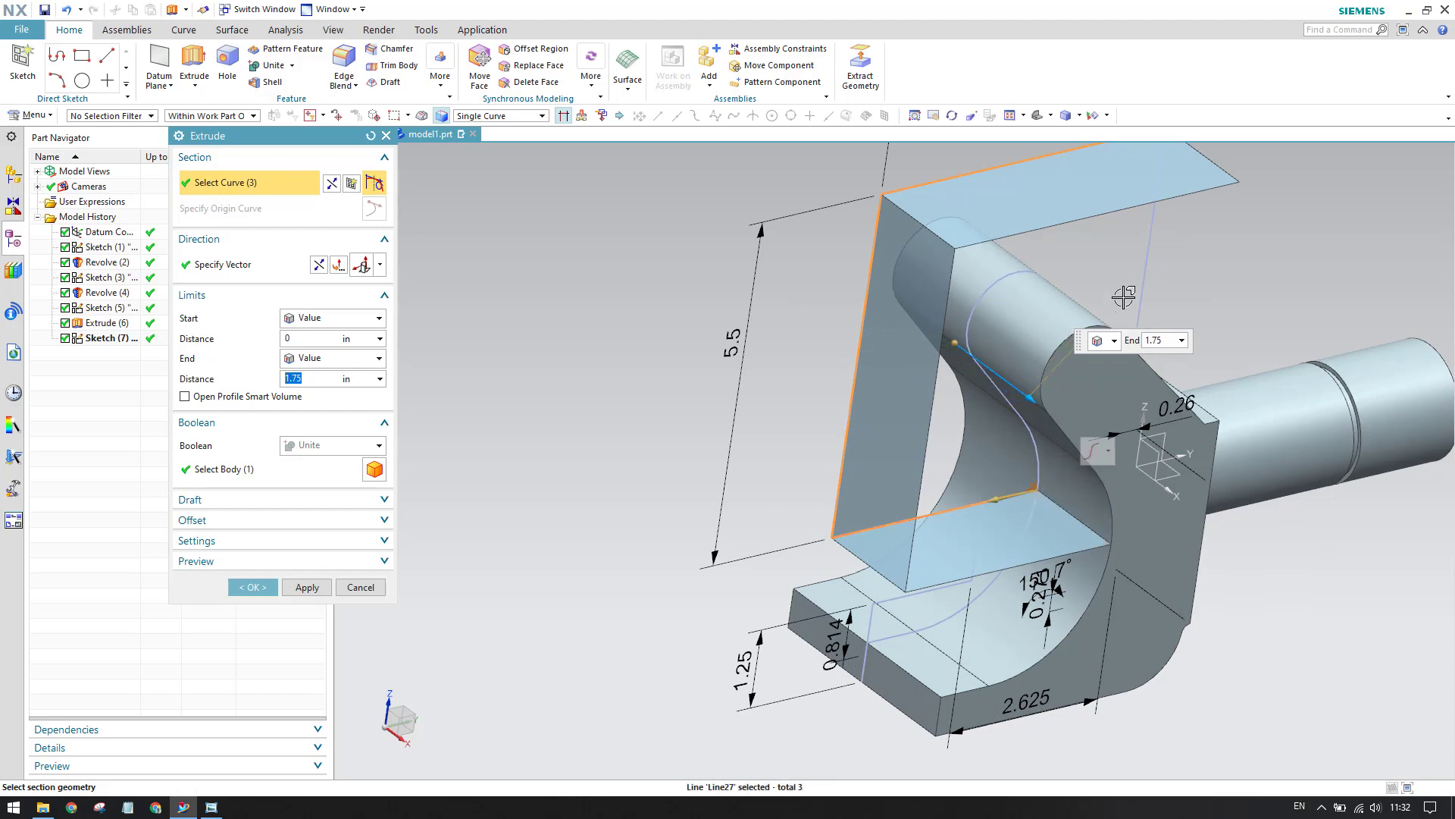
{"action": "left_click", "coordinate": [1147, 253]}
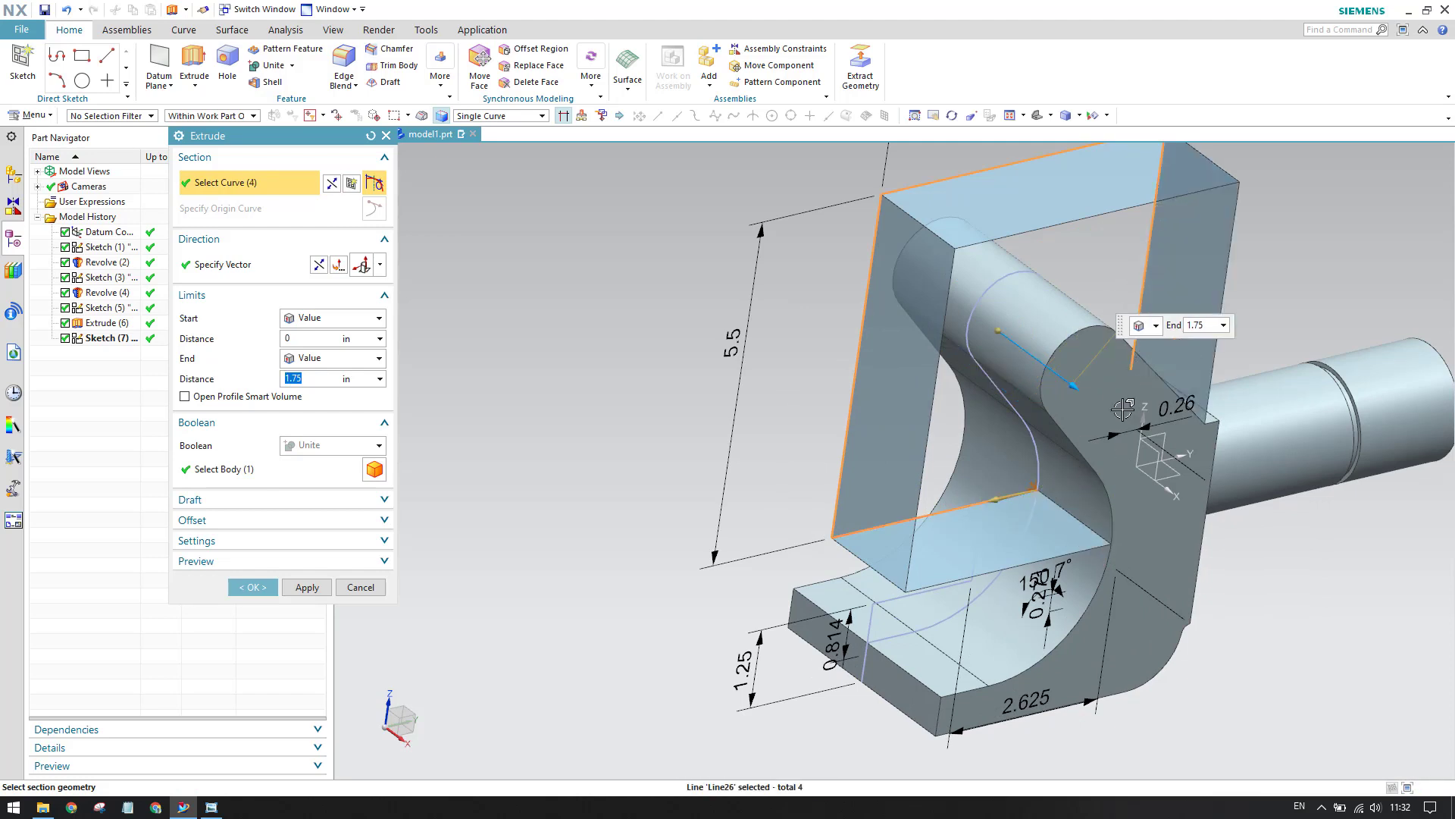
Close the rectangular section at its shaft-side lower corner using the wireframe display, and return to the shaded display
{"action": "left_click", "coordinate": [1079, 115]}
{"action": "left_click", "coordinate": [1084, 207]}
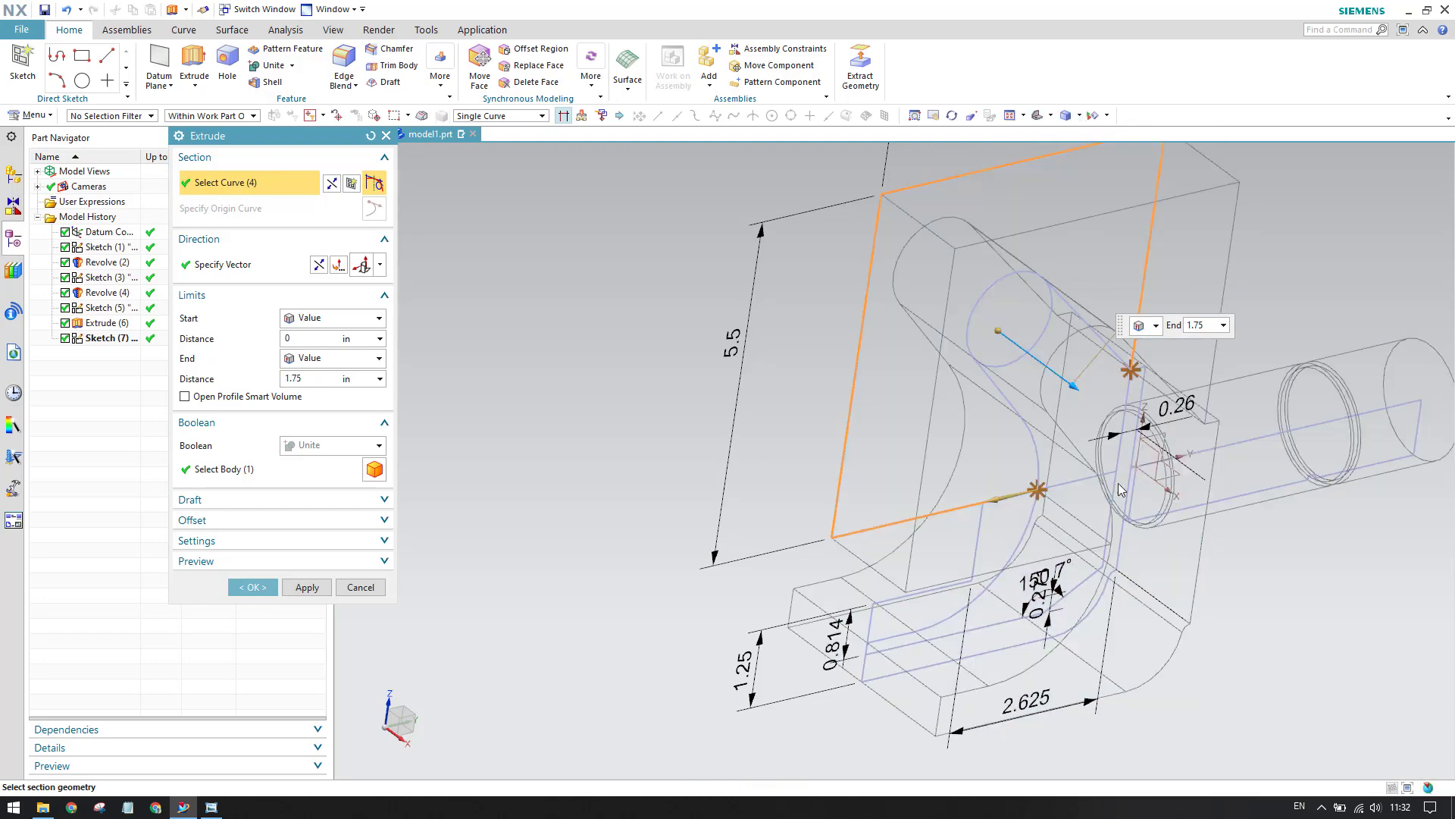
{"action": "scroll", "coordinate": [1034, 474], "scroll_direction": "up", "scroll_amount": 5}
{"action": "left_click", "coordinate": [1034, 474]}
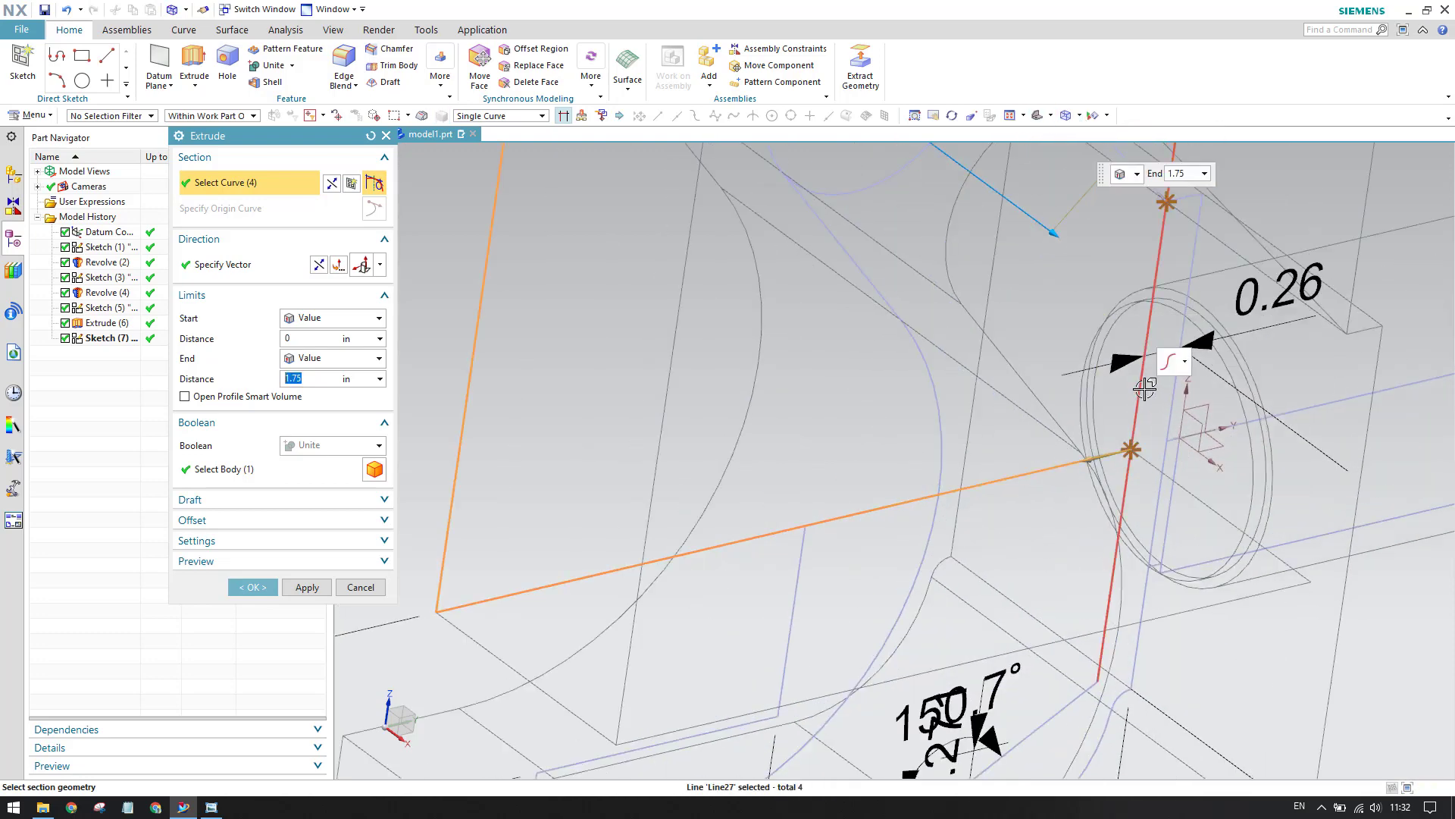
{"action": "left_click", "coordinate": [1140, 388]}
{"action": "scroll", "coordinate": [1140, 388], "scroll_direction": "down", "scroll_amount": 5}
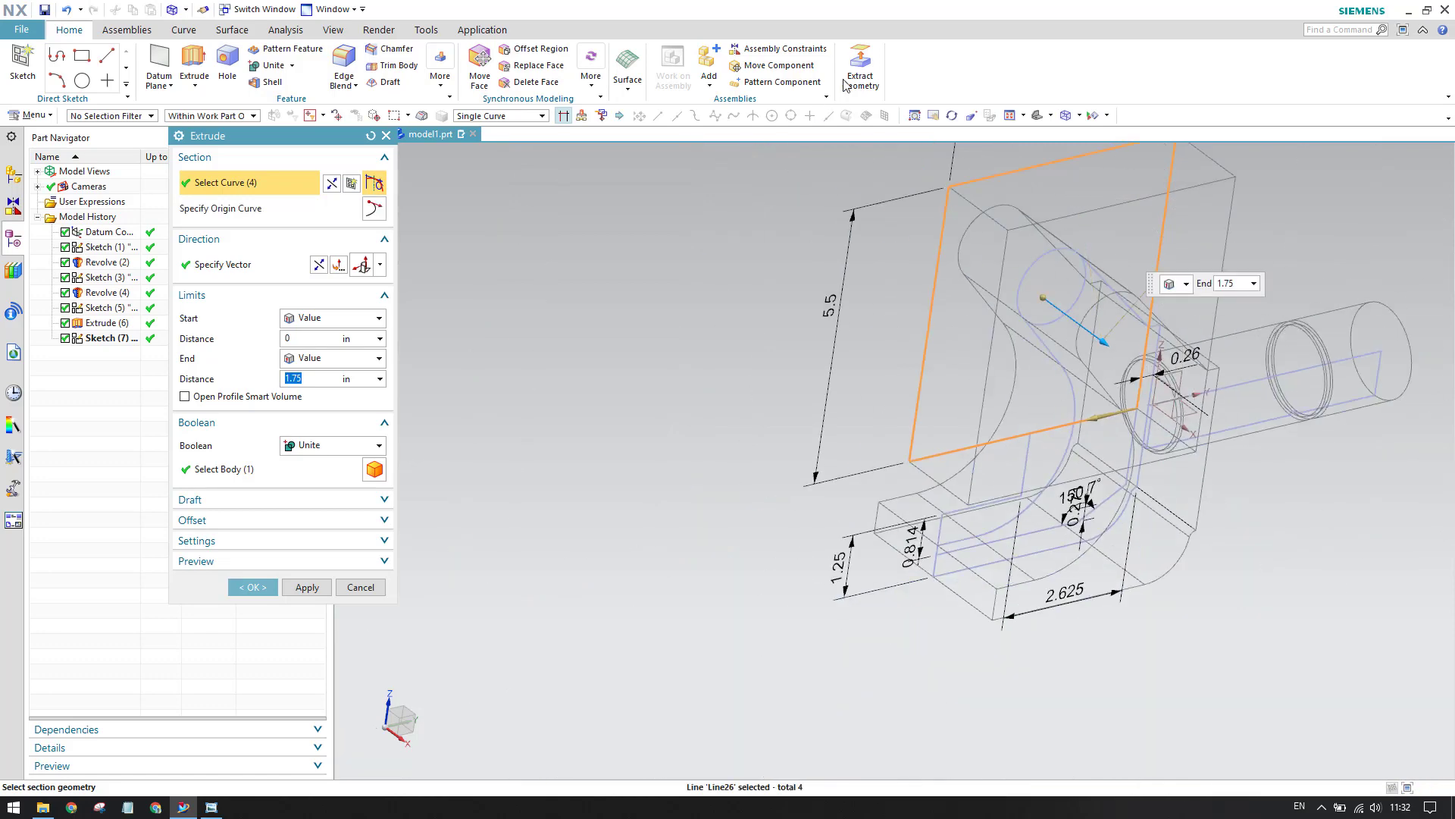
{"action": "left_click", "coordinate": [1078, 116]}
{"action": "left_click", "coordinate": [1103, 141]}
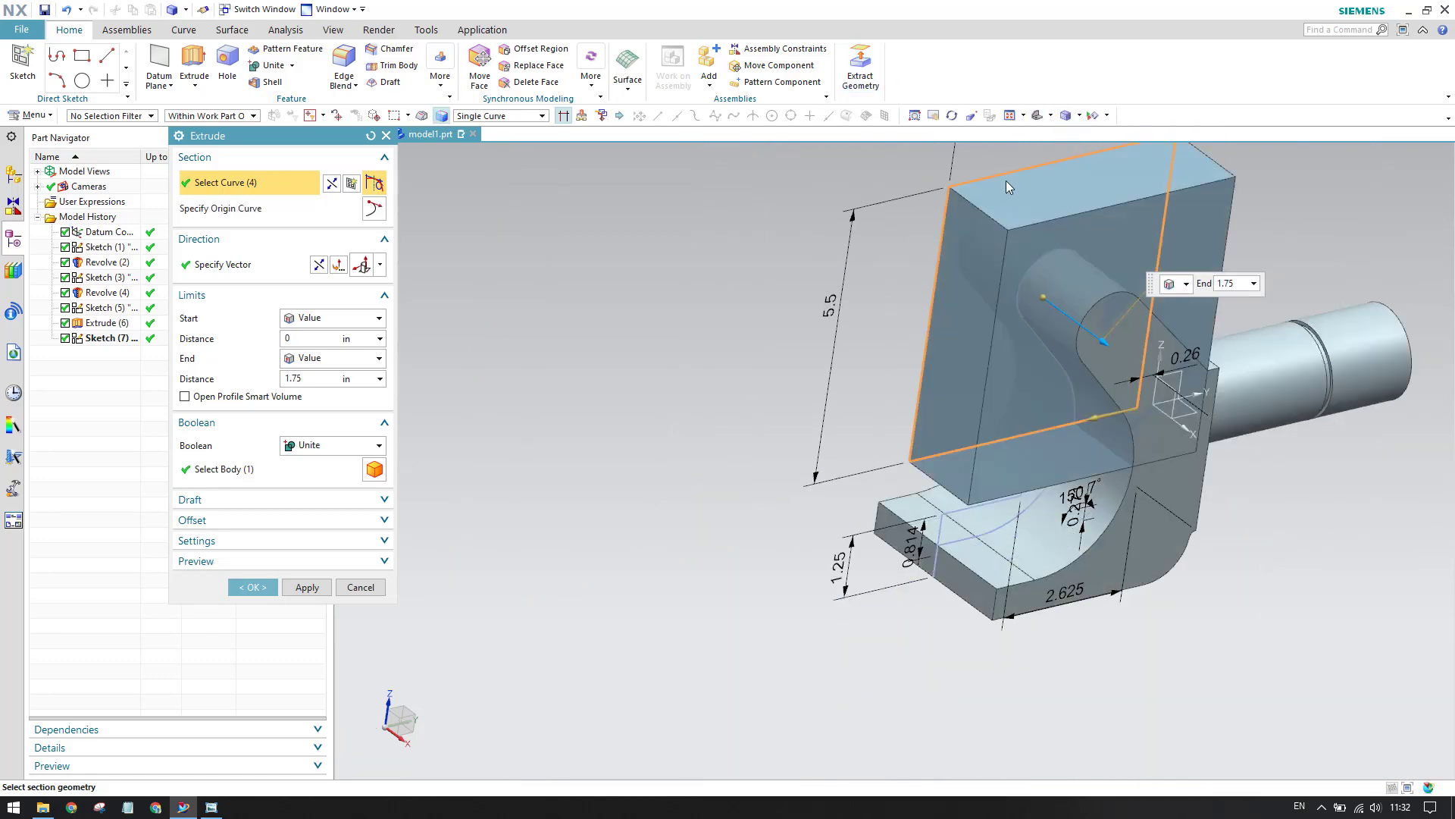
Extrude the rectangular section to an end distance of 1.75/2 in, subtracting it from the bracket body
{"action": "middle_click_drag", "start_coordinate": [874, 408], "coordinate": [804, 311]}
{"action": "scroll", "coordinate": [804, 311], "scroll_direction": "up", "scroll_amount": 2}
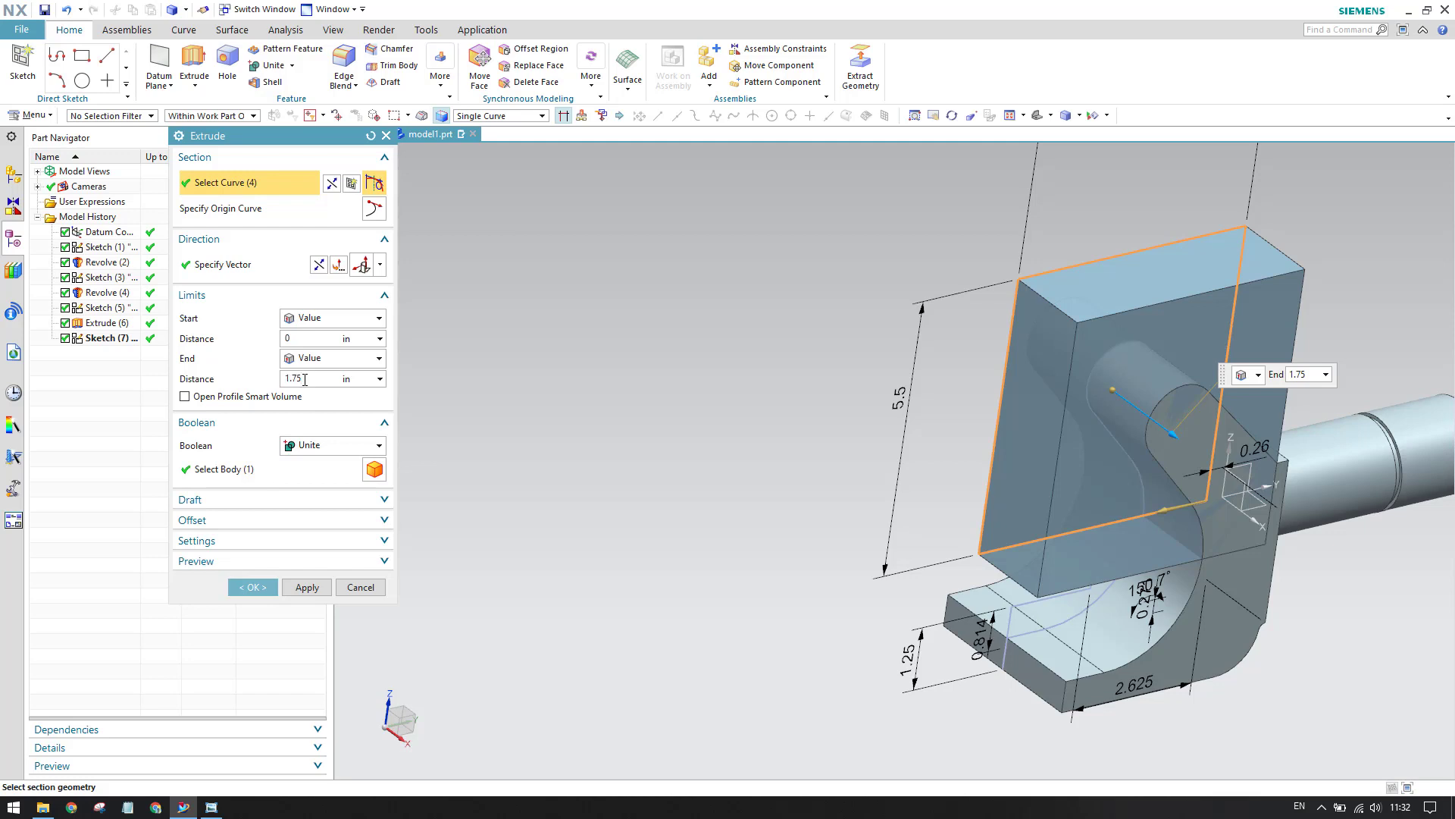
{"action": "type", "text": "/2"}
{"action": "key", "text": "Return"}
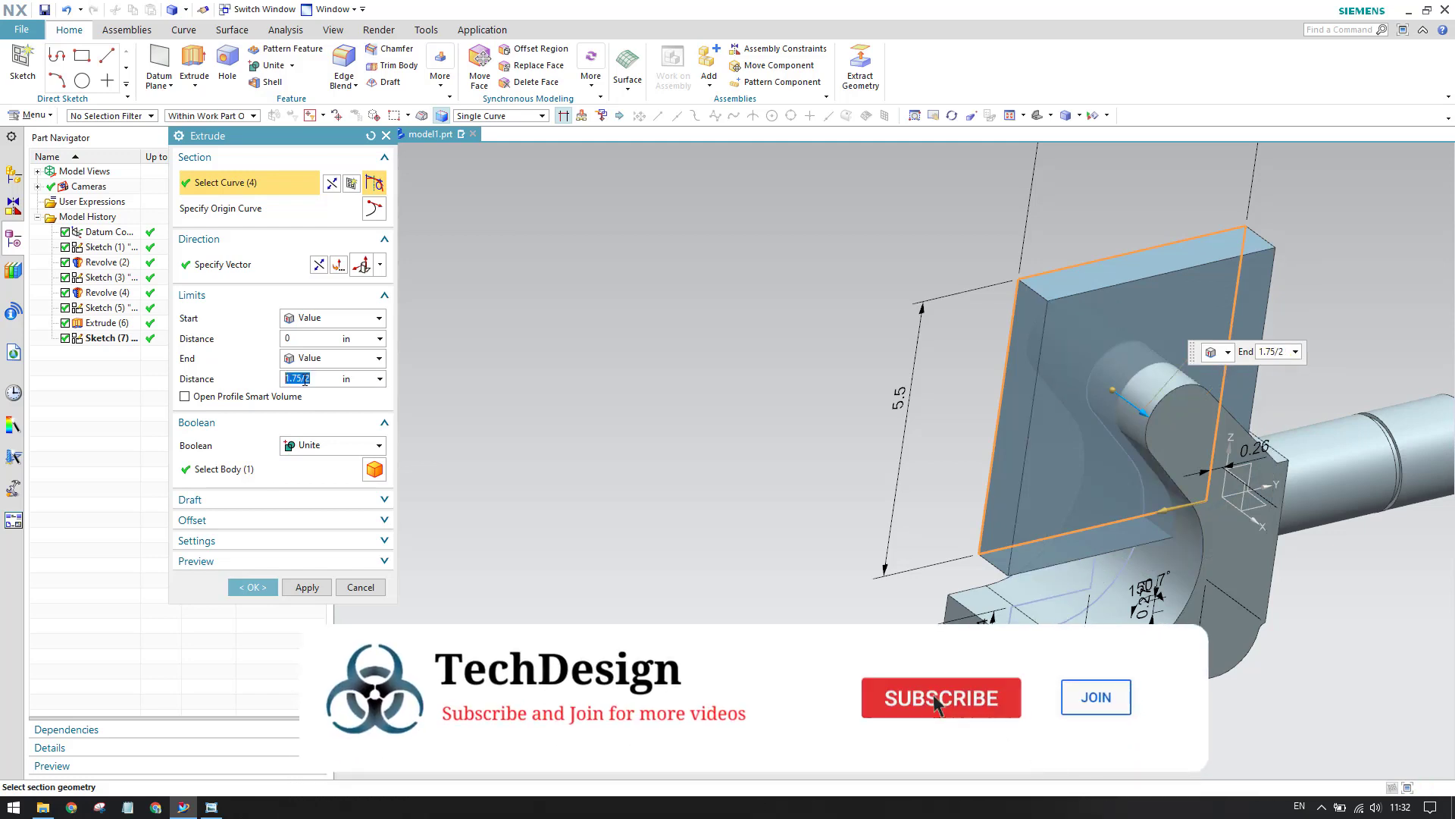
{"action": "left_click", "coordinate": [326, 446]}
{"action": "left_click", "coordinate": [307, 488]}
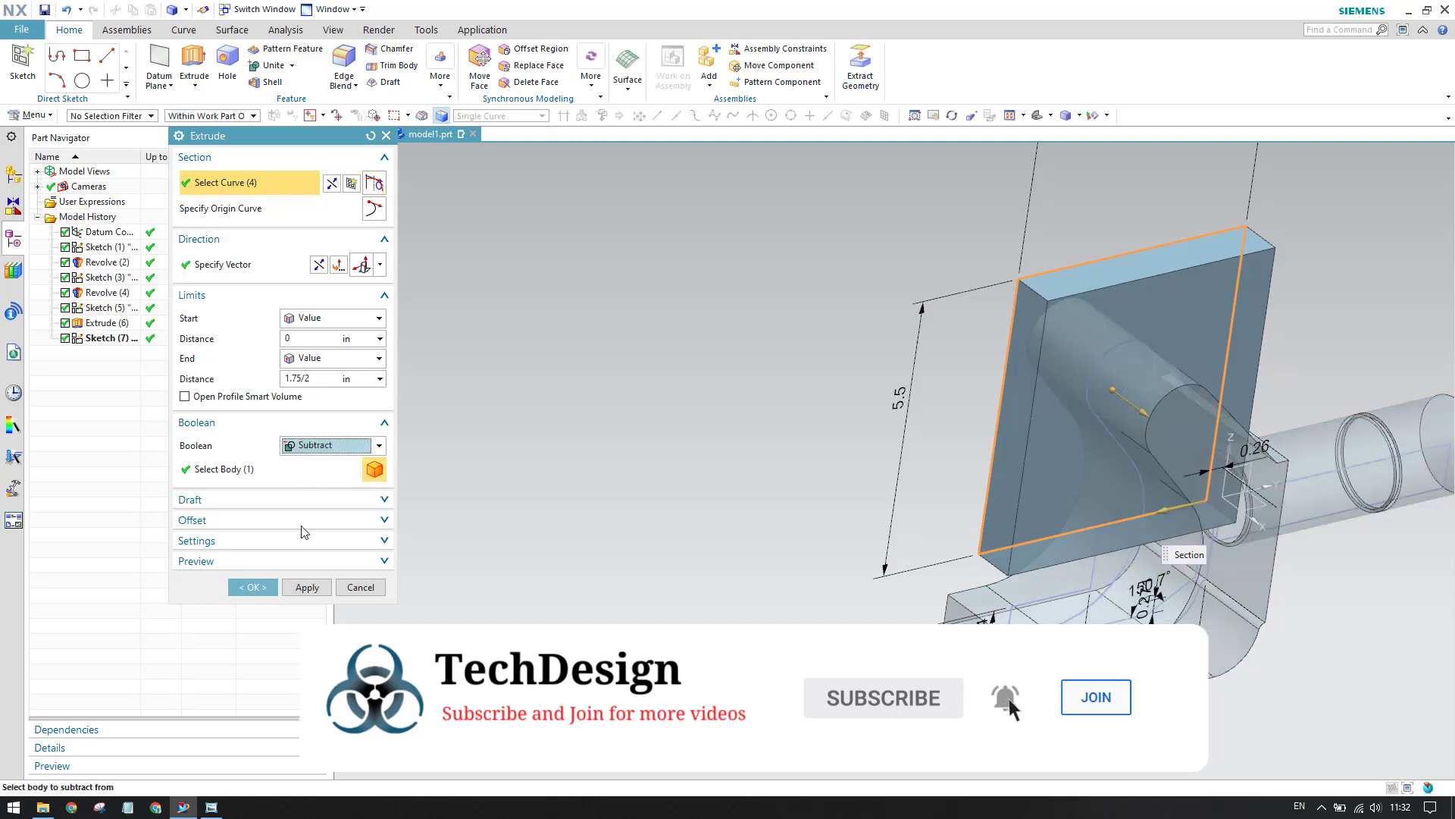
{"action": "left_click", "coordinate": [261, 589]}
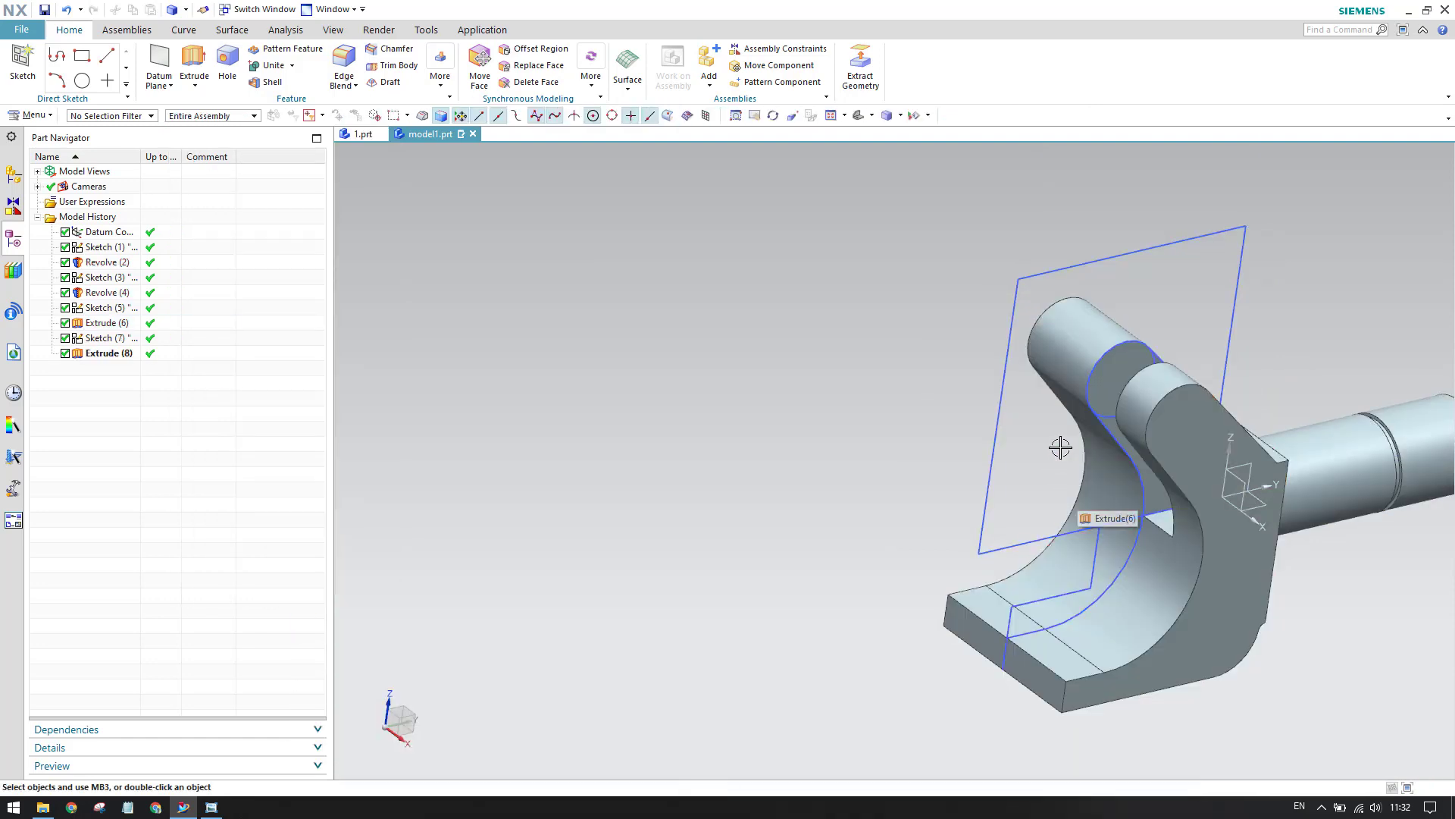
Edit the rectangular cut between the arms to use a Symmetric Value limit with a distance of 1.75/2 in
{"action": "double_click", "coordinate": [1001, 399]}
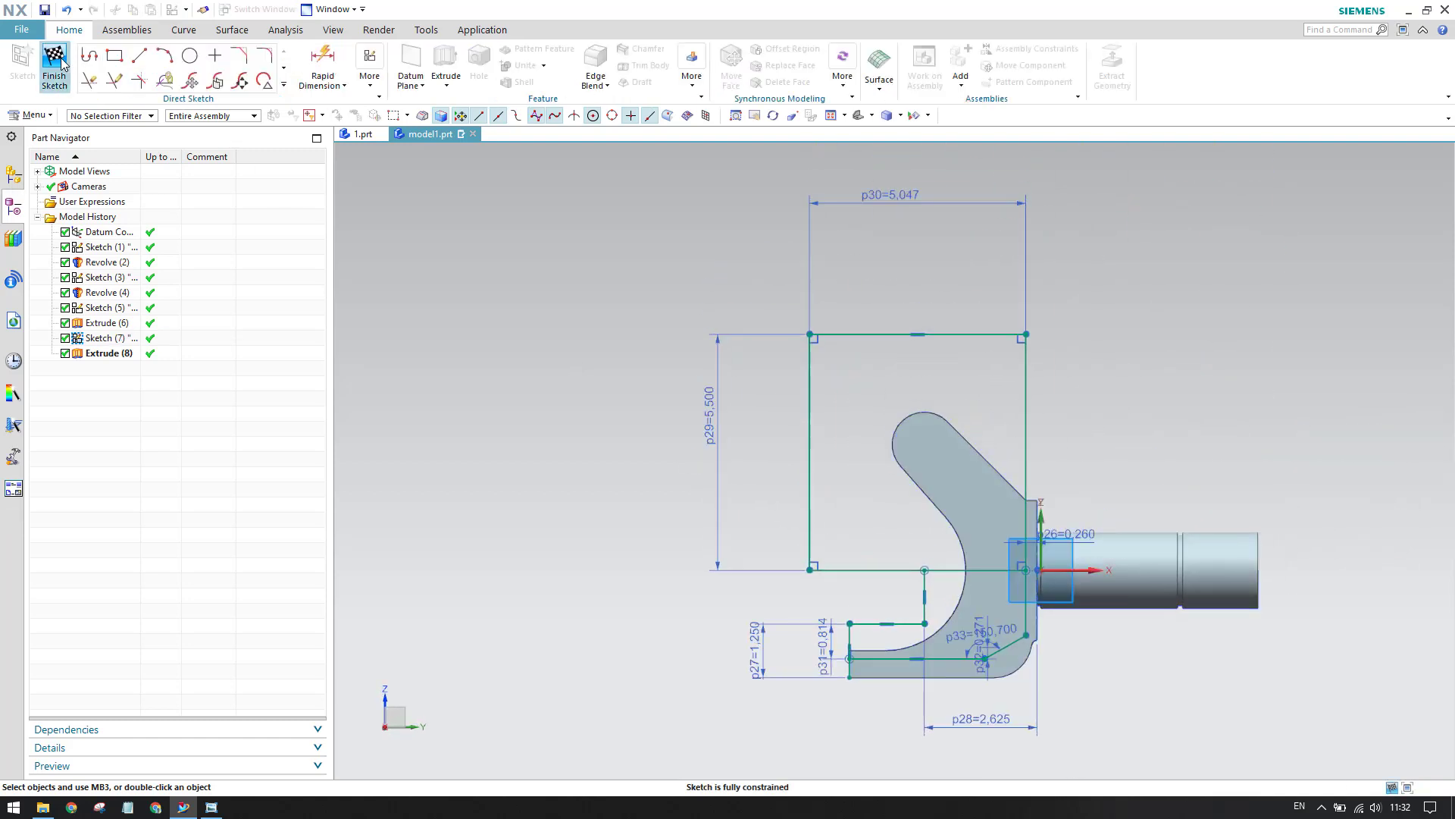
{"action": "left_click", "coordinate": [55, 67]}
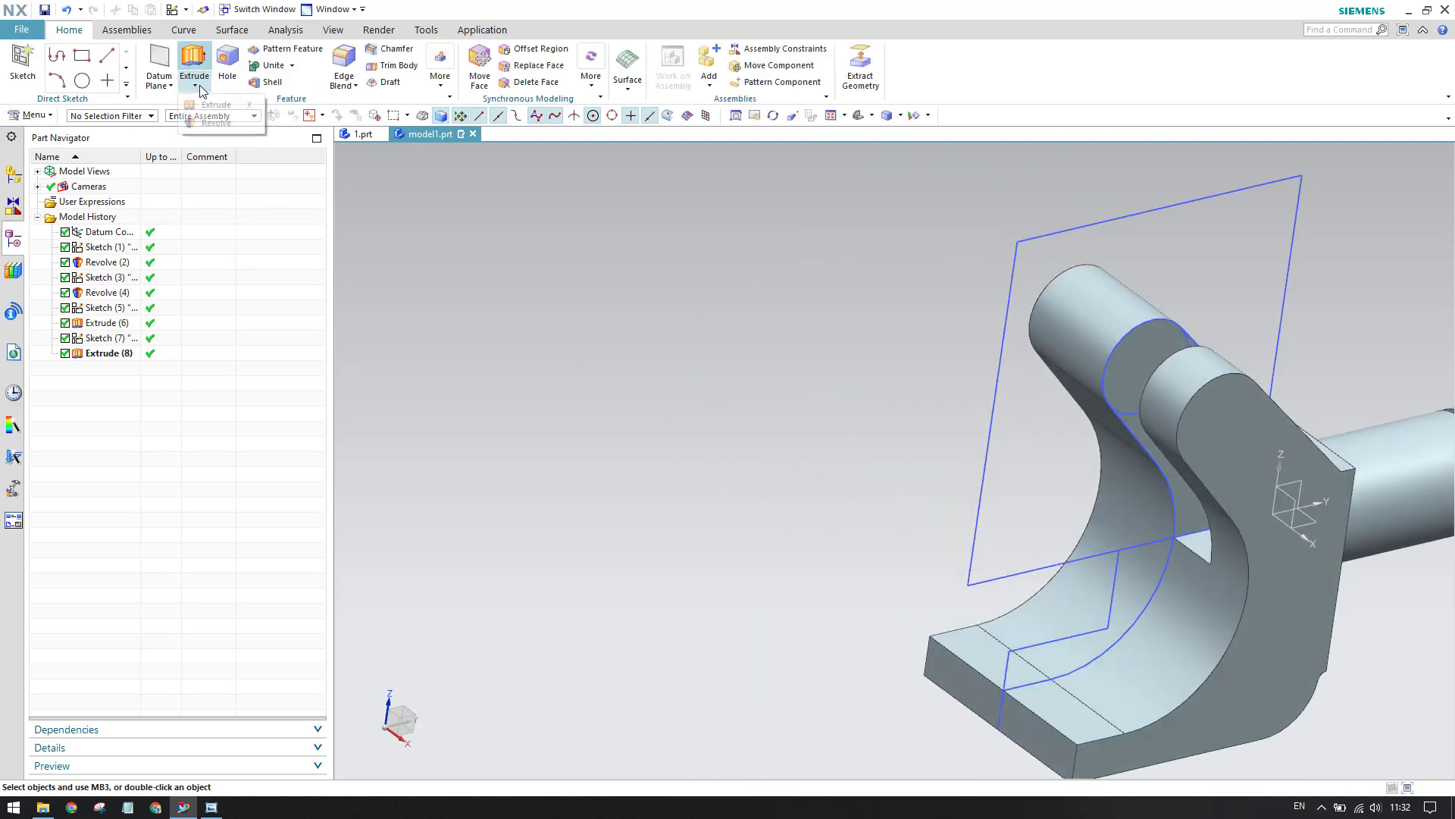
{"action": "left_click", "coordinate": [102, 353]}
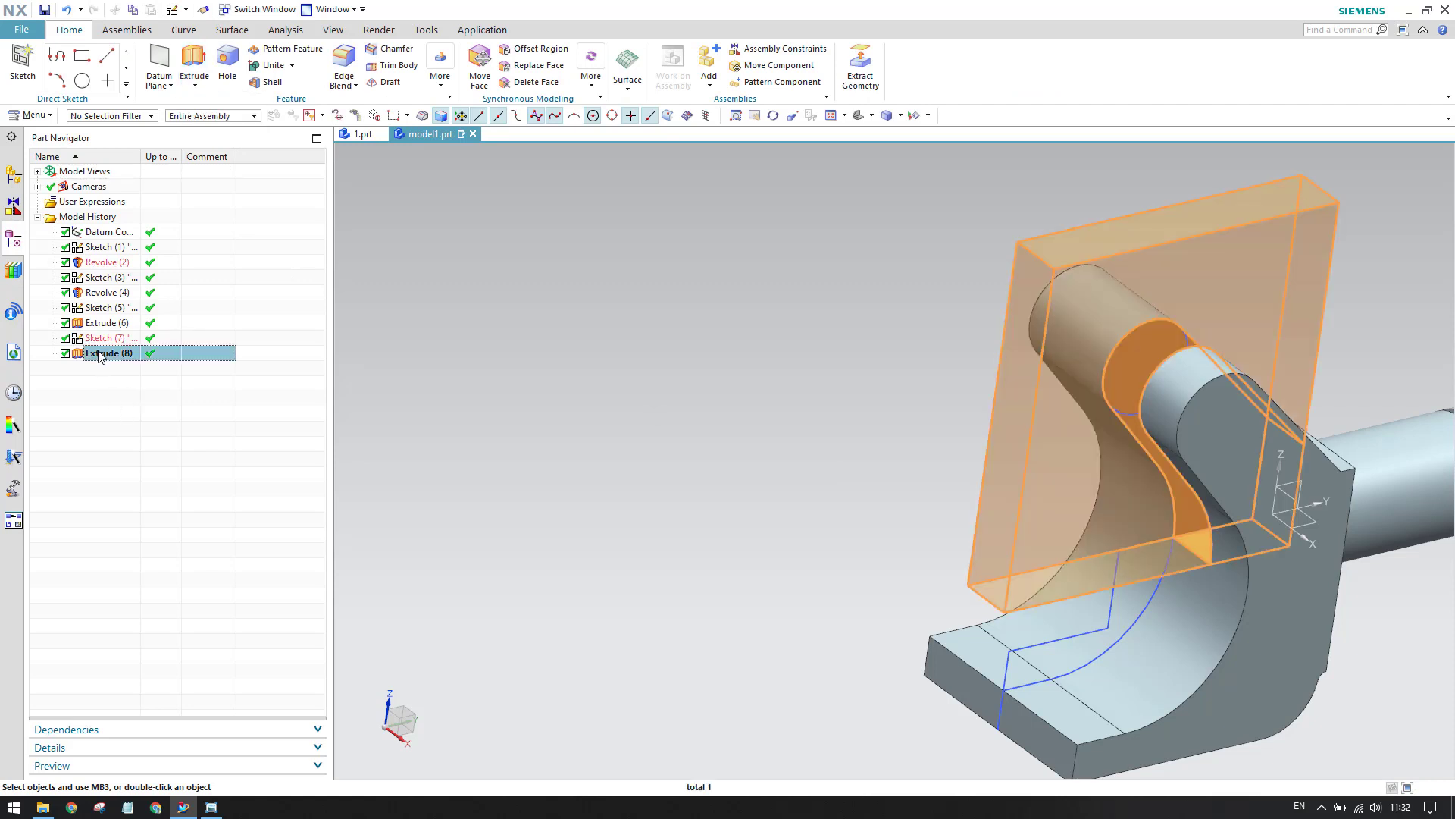
{"action": "double_click", "coordinate": [102, 353]}
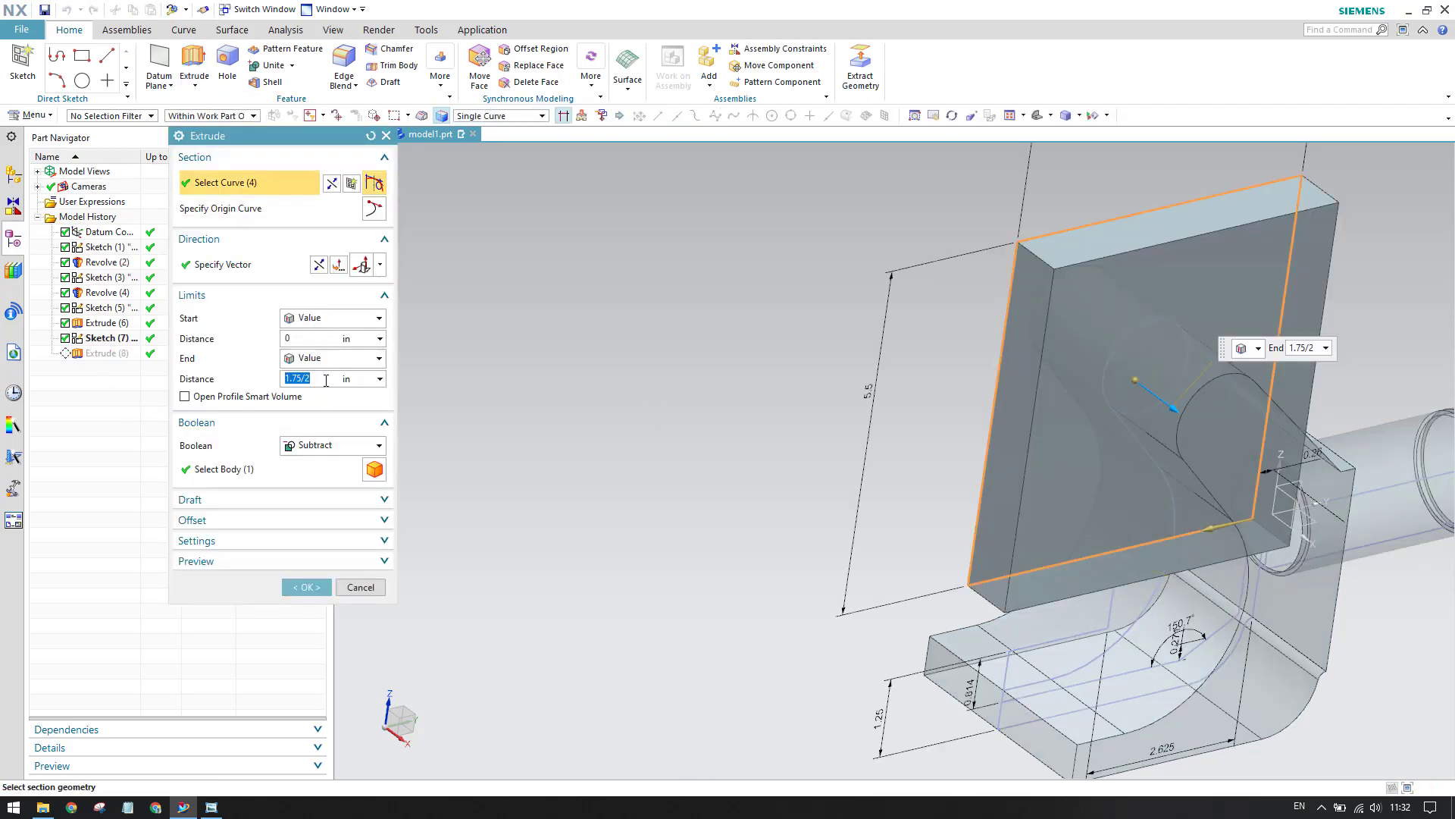
{"action": "left_click", "coordinate": [326, 317]}
{"action": "left_click", "coordinate": [318, 346]}
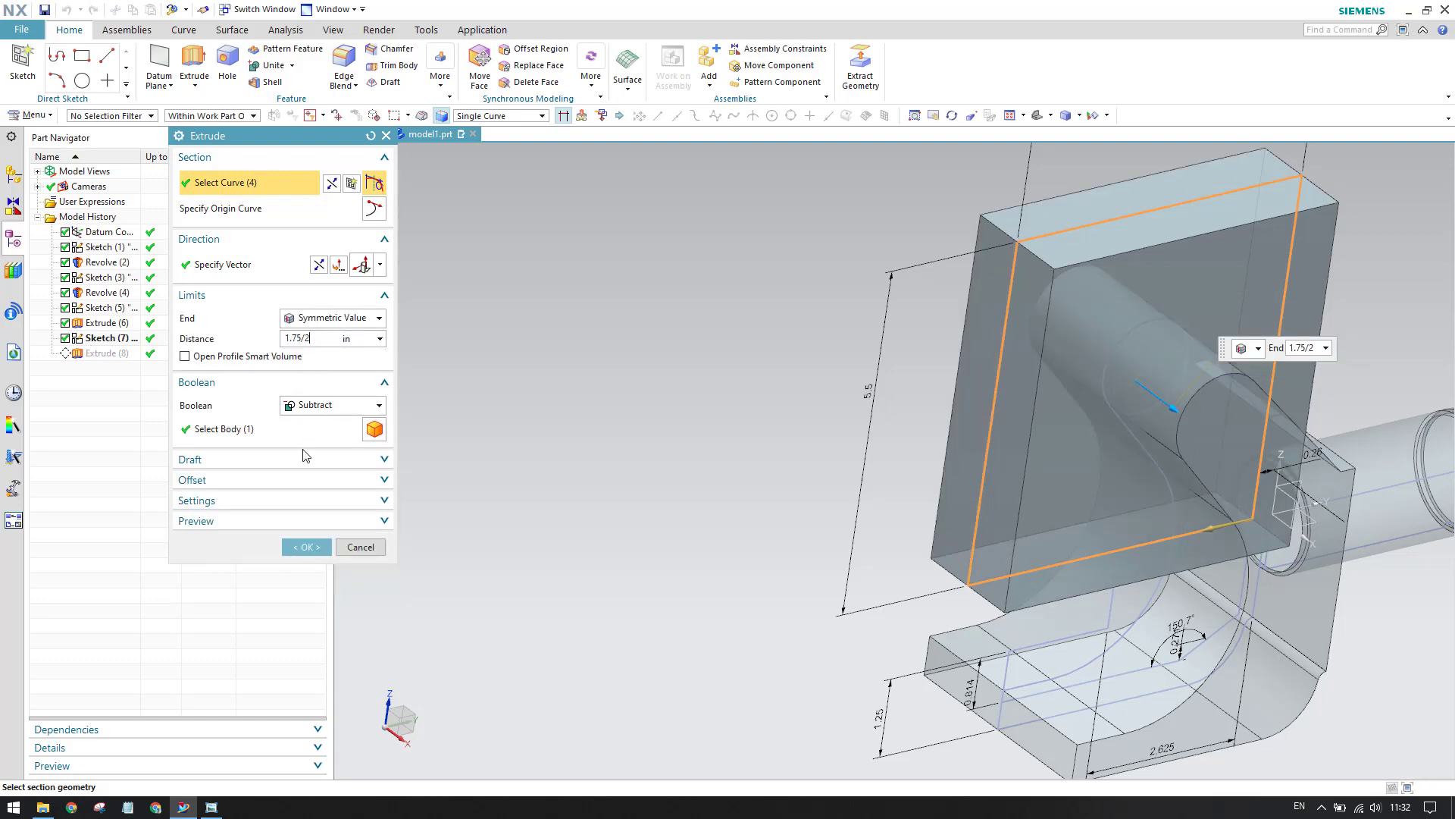
{"action": "left_click", "coordinate": [306, 546]}
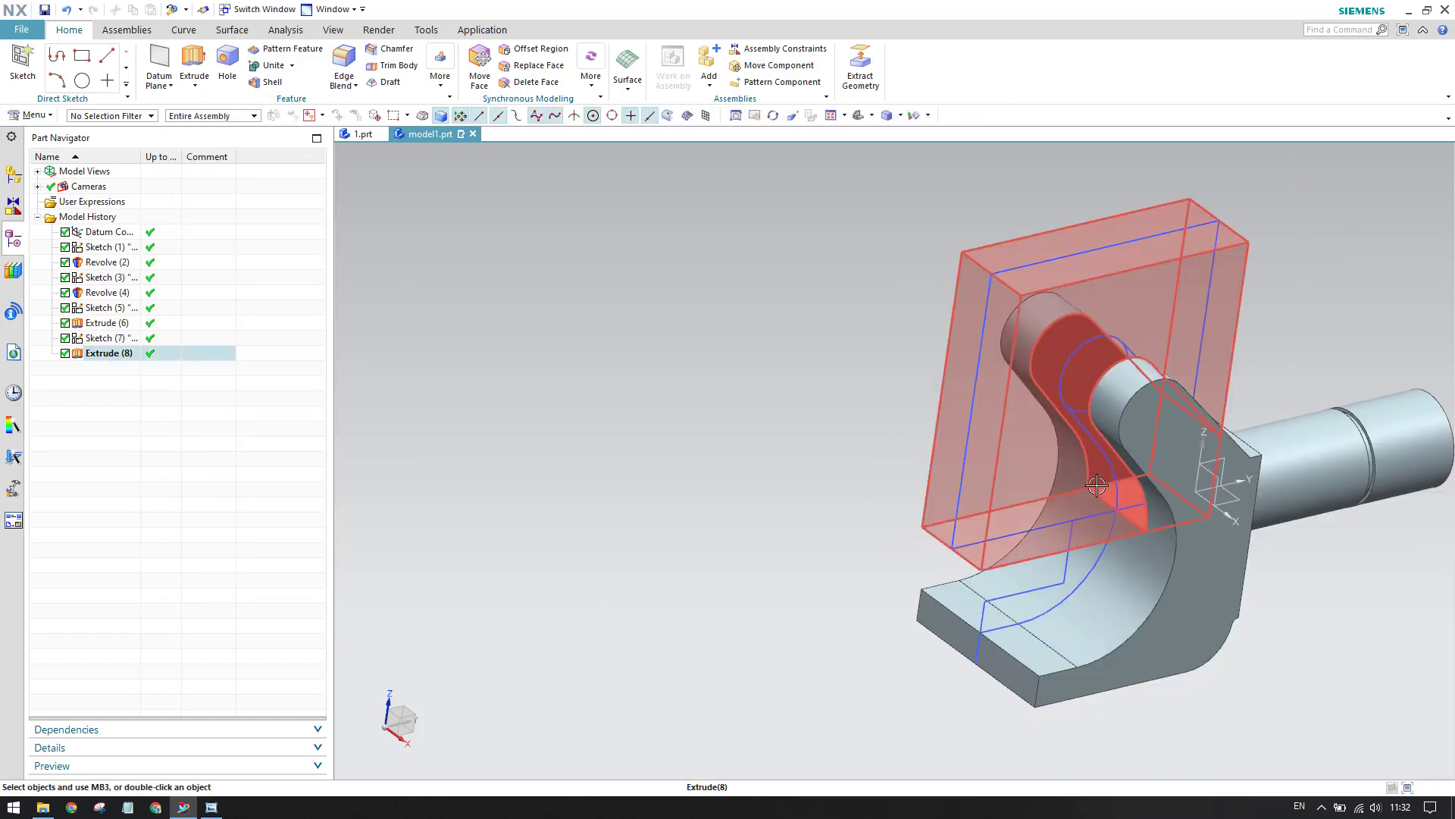
Consult the reference drawing, then start an Extrude using the closed stepped profile with its diagonal, beneath the rectangle, as the section
{"action": "middle_click_drag", "start_coordinate": [1097, 485], "coordinate": [1036, 507]}
{"action": "scroll", "coordinate": [1045, 515], "scroll_direction": "up", "scroll_amount": 3}
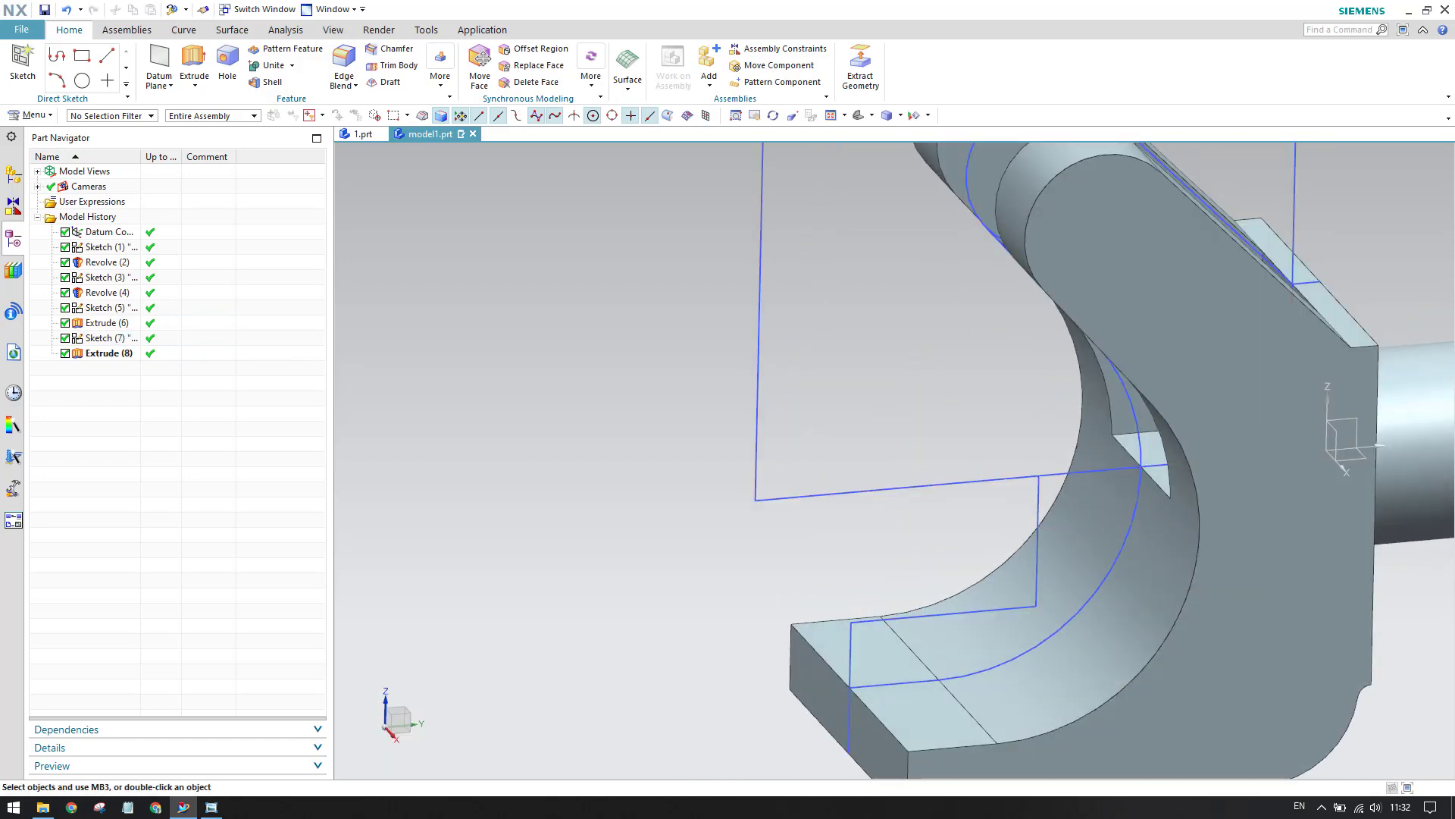
{"action": "left_click", "coordinate": [212, 806]}
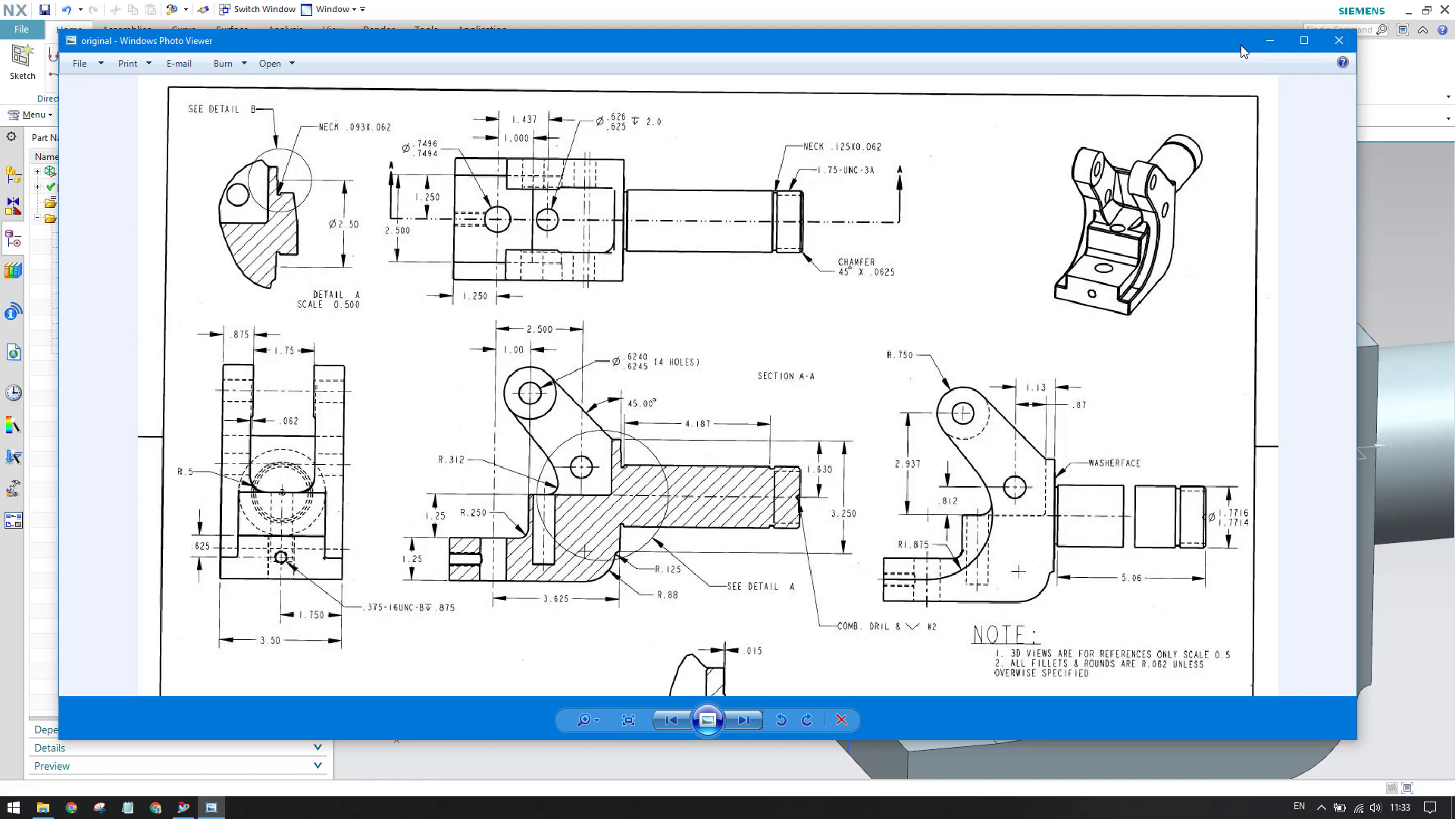
{"action": "left_click", "coordinate": [1269, 41]}
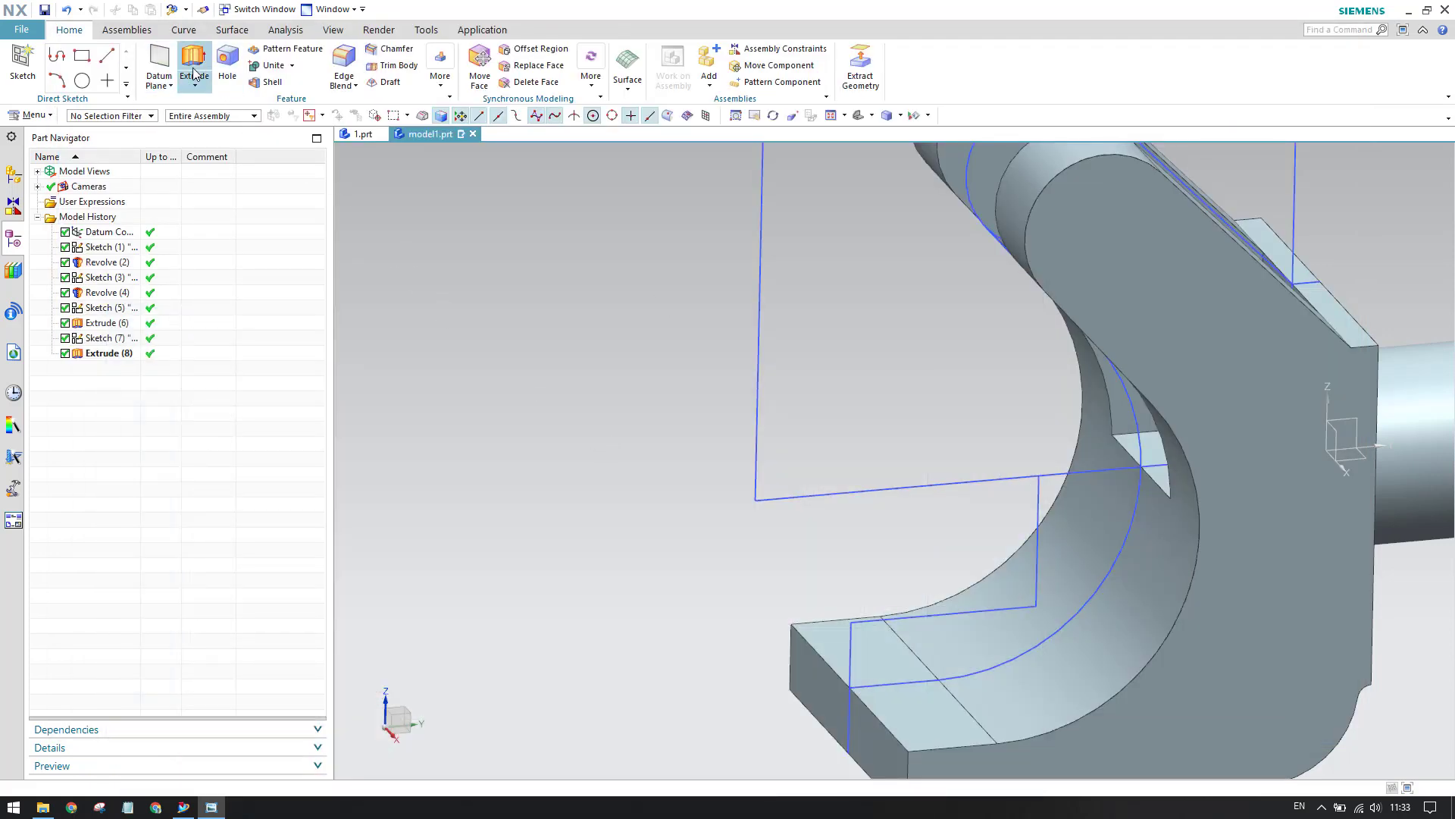
{"action": "left_click", "coordinate": [195, 73]}
{"action": "scroll", "coordinate": [708, 386], "scroll_direction": "up", "scroll_amount": 4}
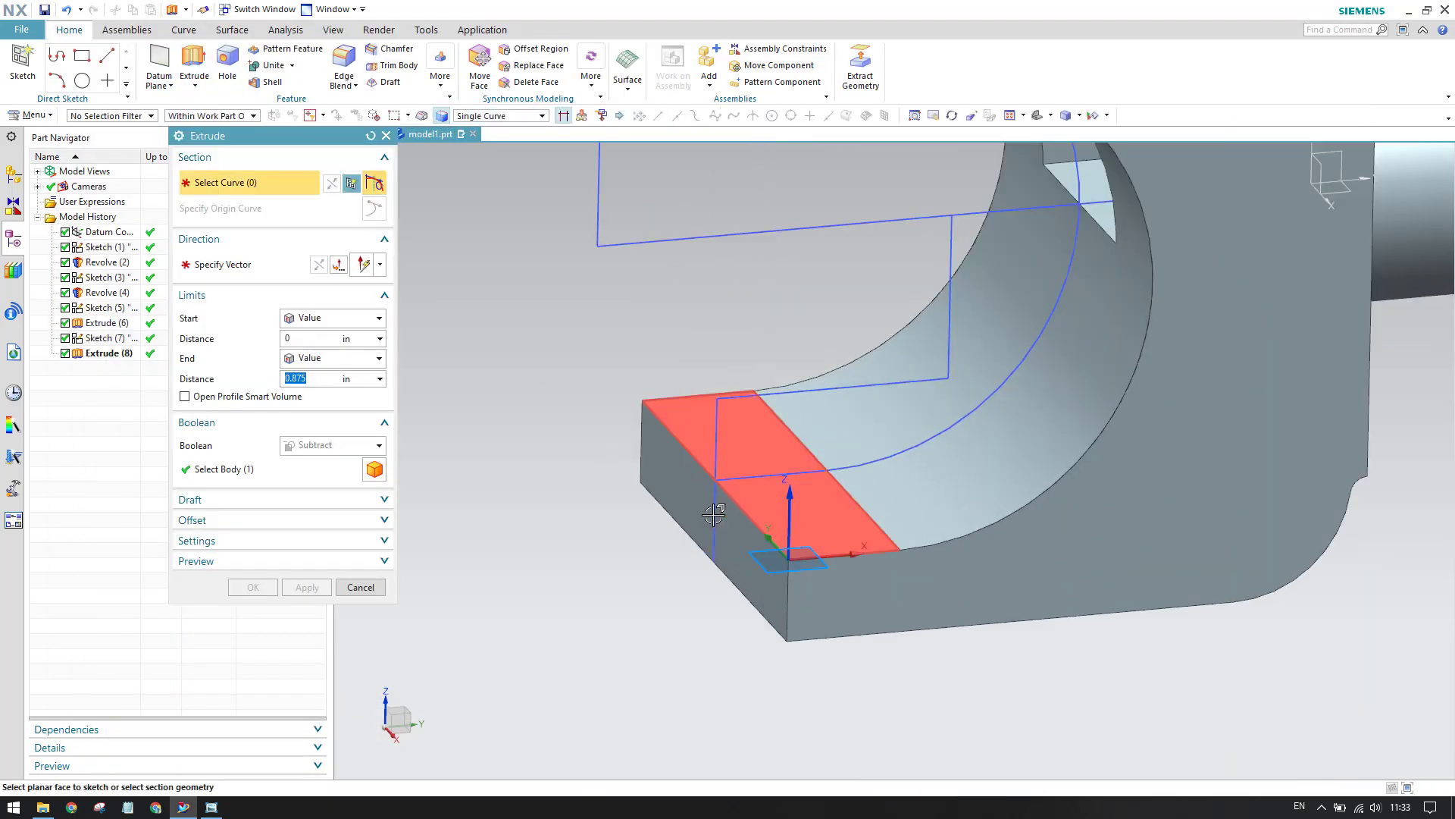
{"action": "left_click", "coordinate": [770, 418]}
{"action": "left_click", "coordinate": [716, 429]}
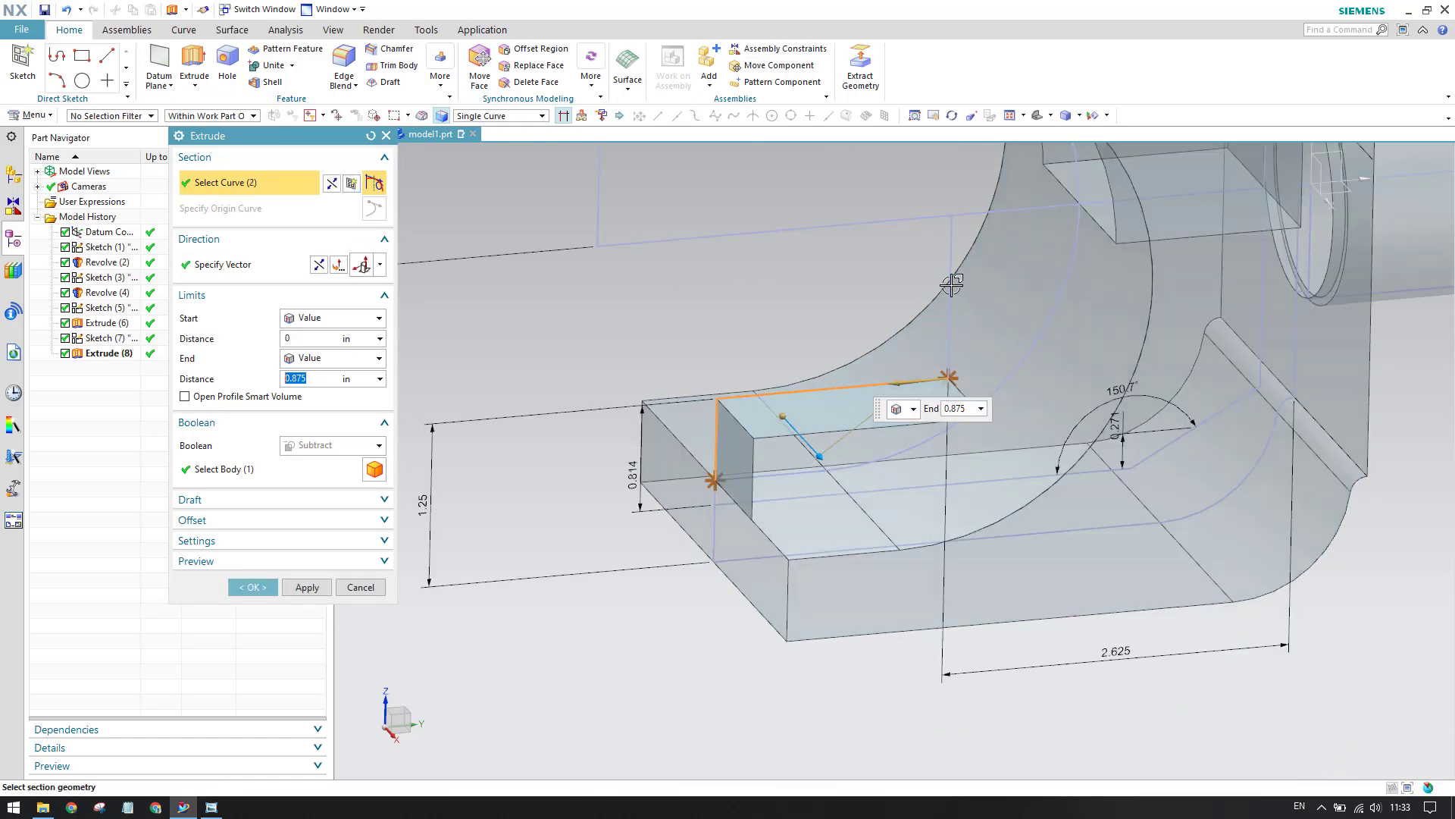
{"action": "left_click", "coordinate": [952, 257]}
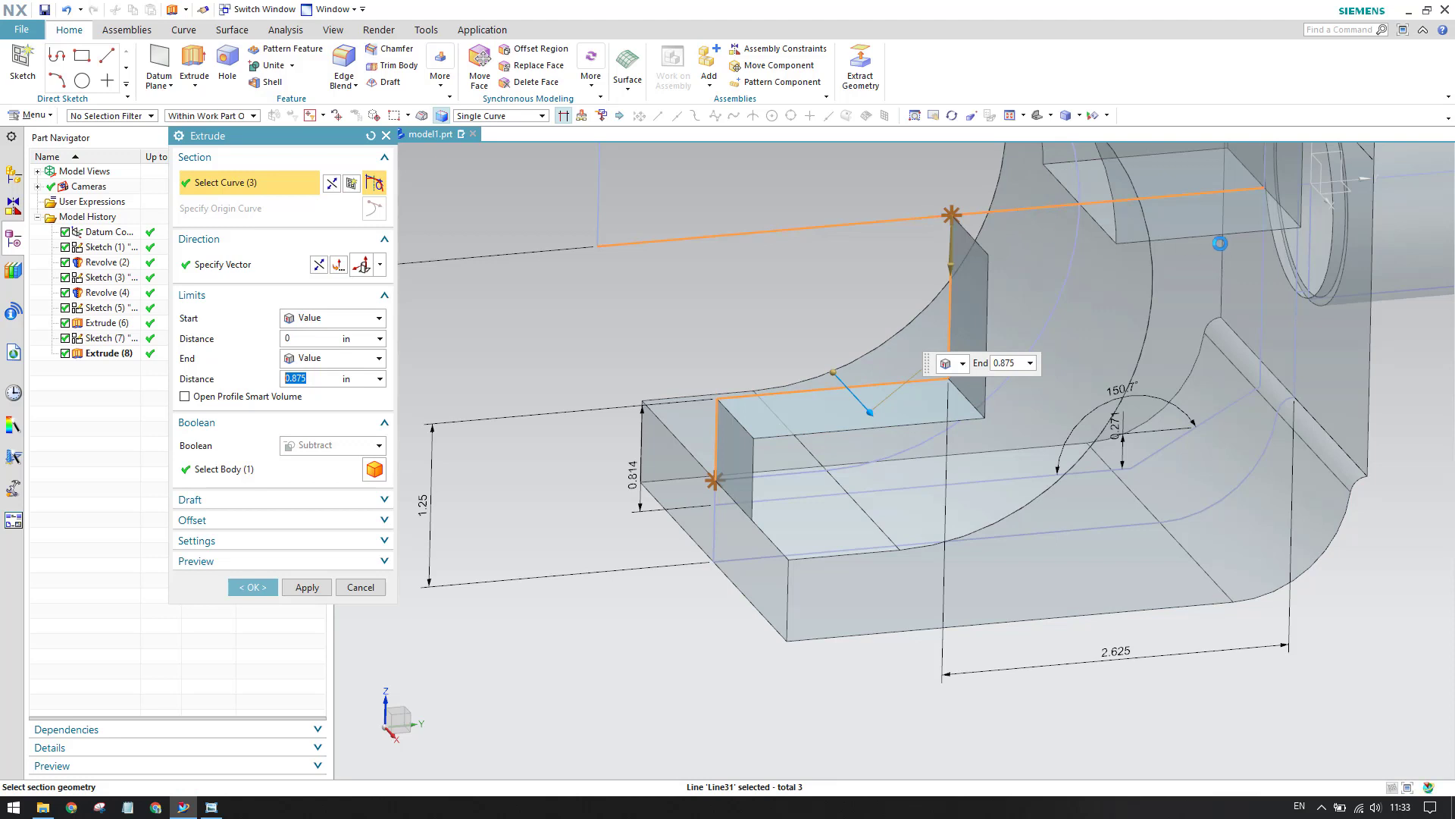
{"action": "left_click", "coordinate": [1103, 203]}
{"action": "left_click", "coordinate": [1261, 262]}
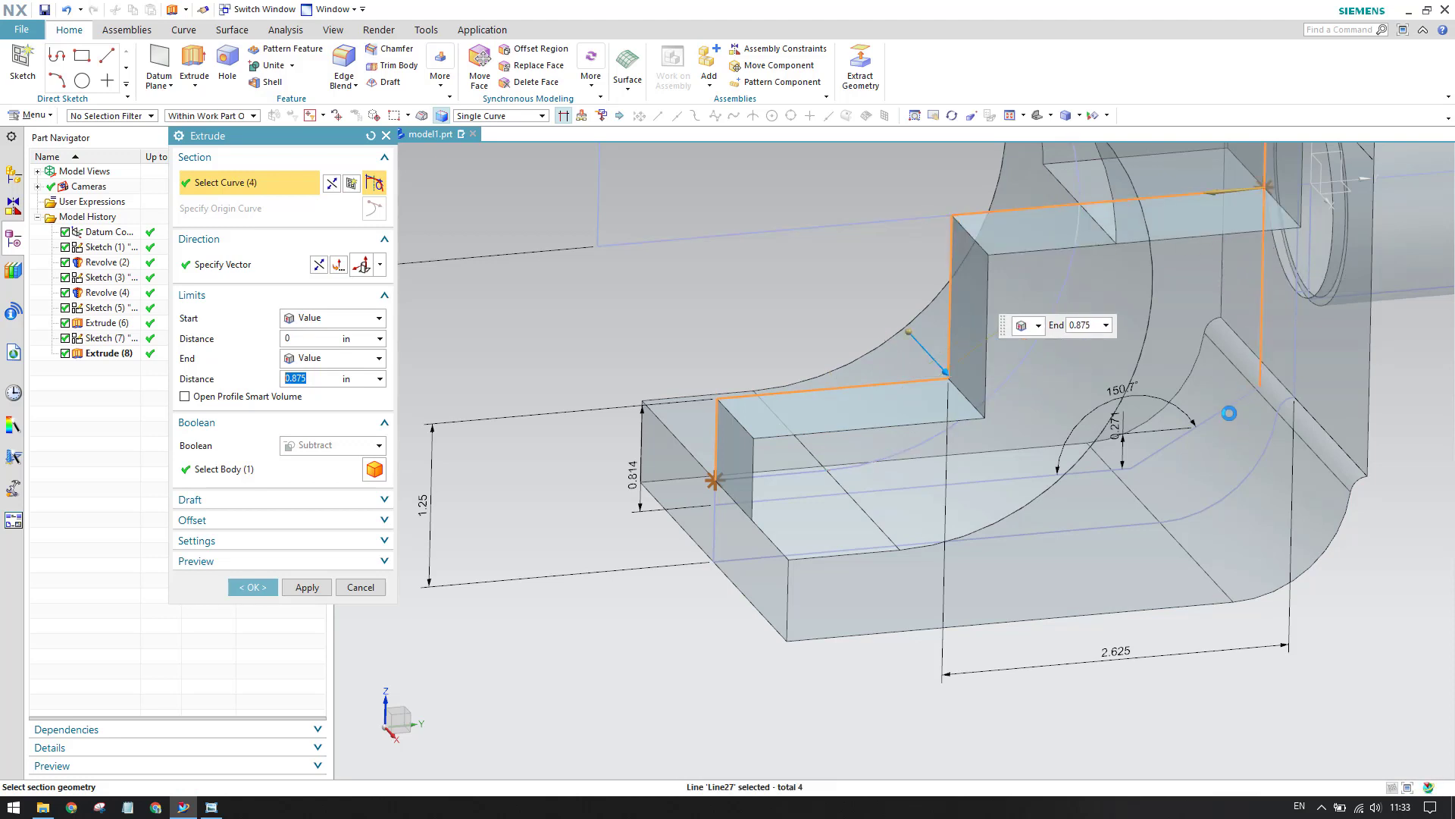
{"action": "left_click", "coordinate": [1233, 403]}
{"action": "left_click", "coordinate": [1083, 472]}
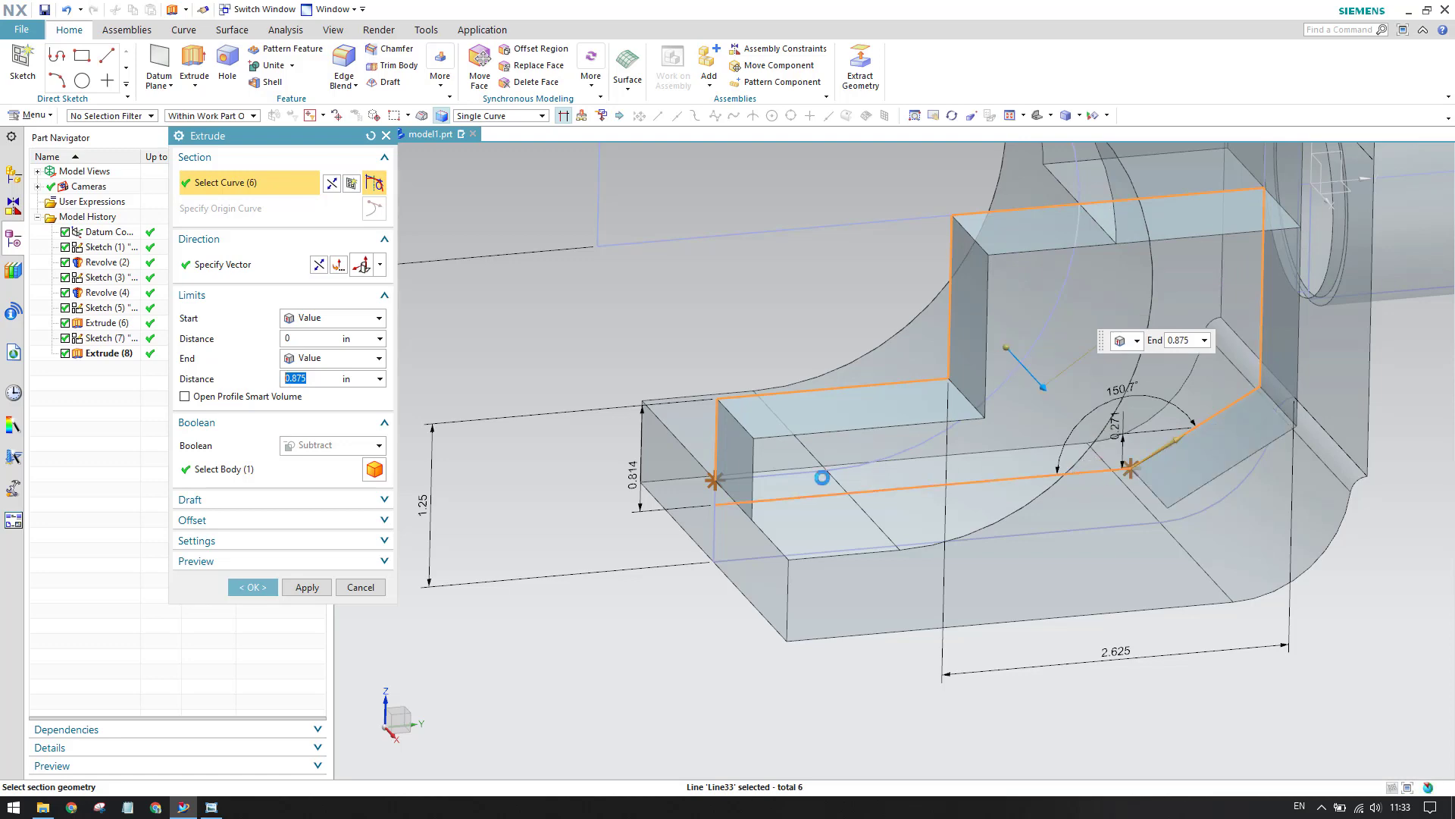
{"action": "left_click", "coordinate": [710, 545]}
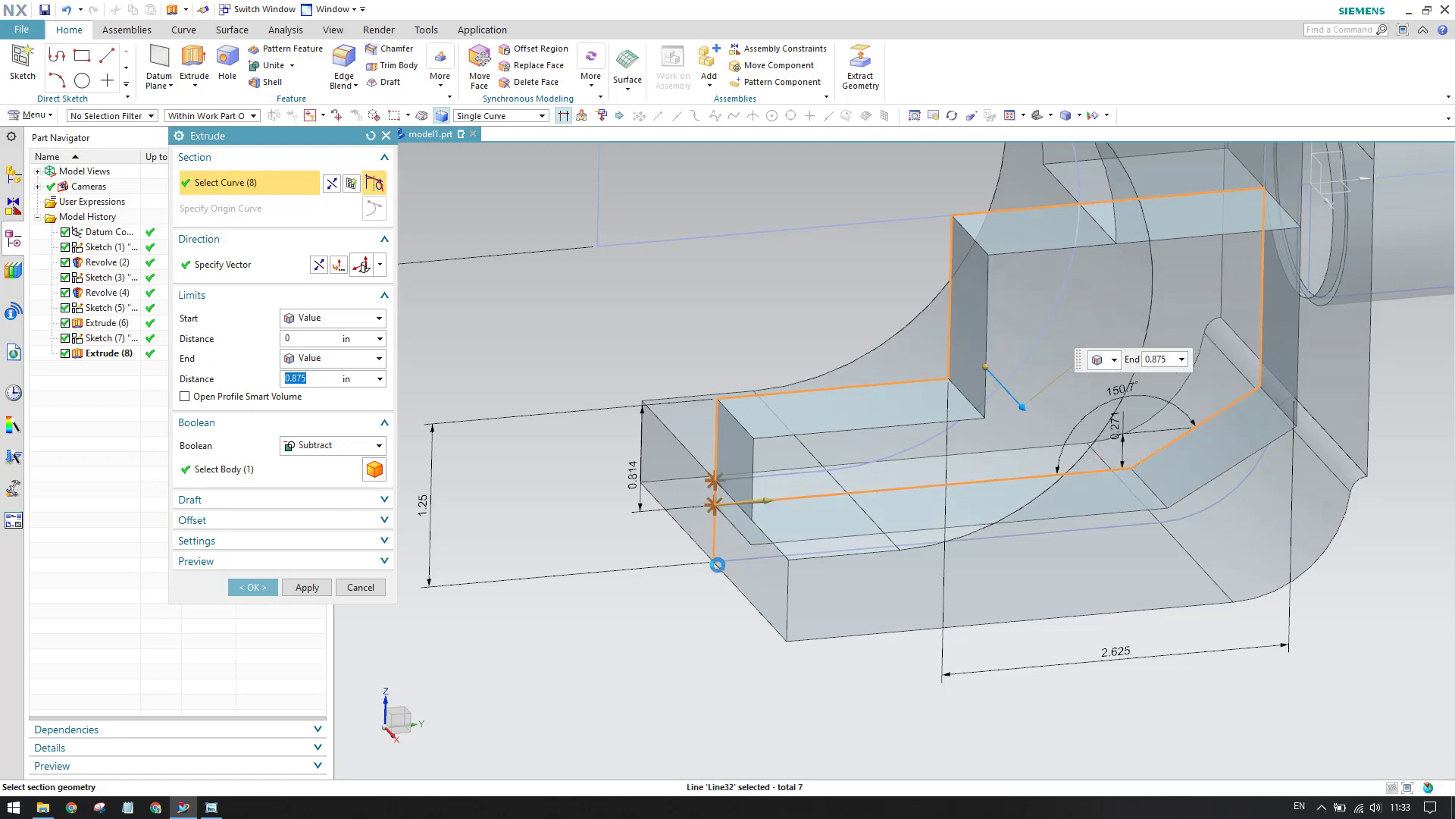
Inspect the stepped section's corners and extrude preview, and look up the stepped block's width in the reference drawing
{"action": "scroll", "coordinate": [740, 526], "scroll_direction": "up", "scroll_amount": 5}
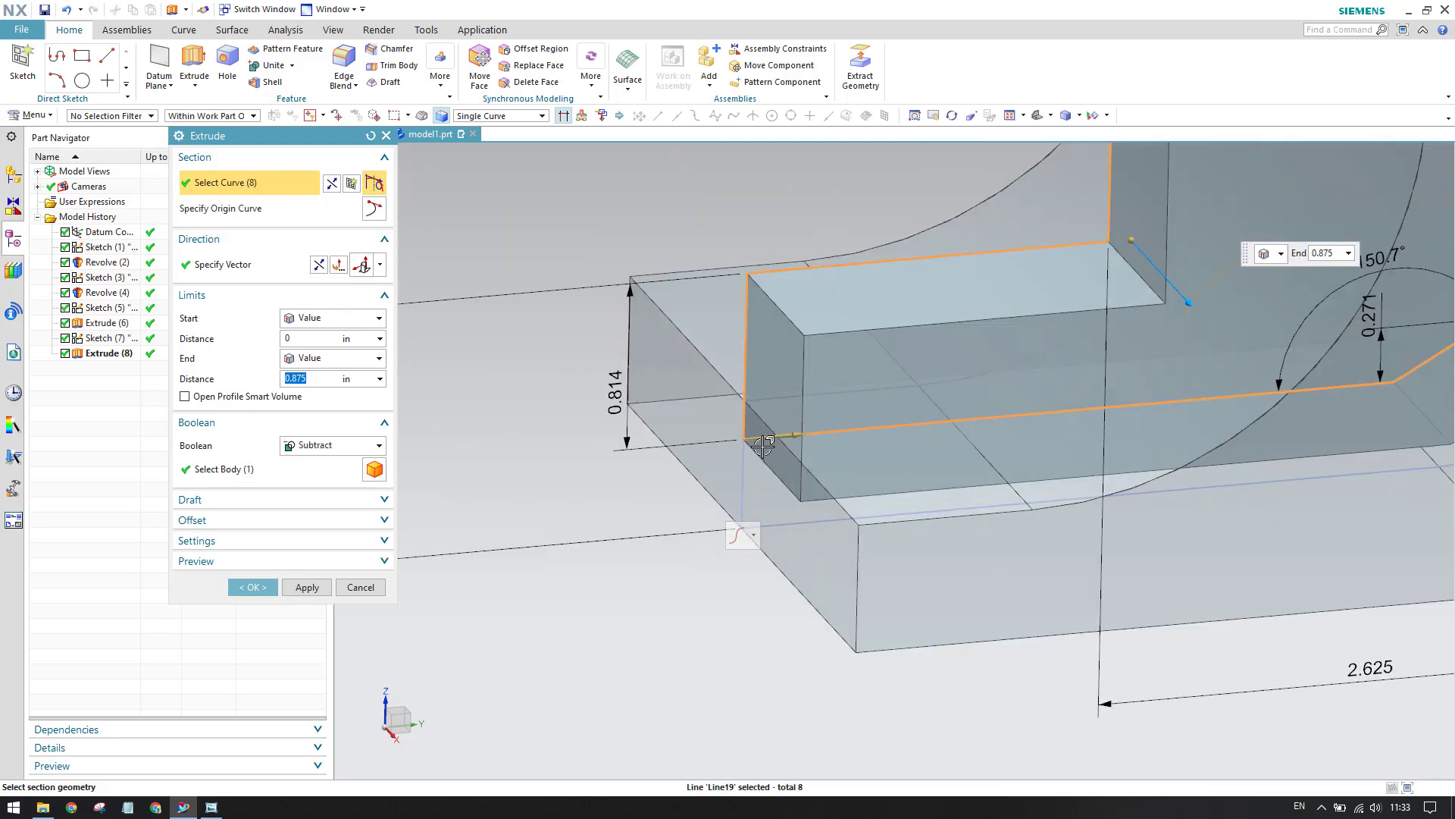
{"action": "scroll", "coordinate": [1040, 409], "scroll_direction": "down", "scroll_amount": 4}
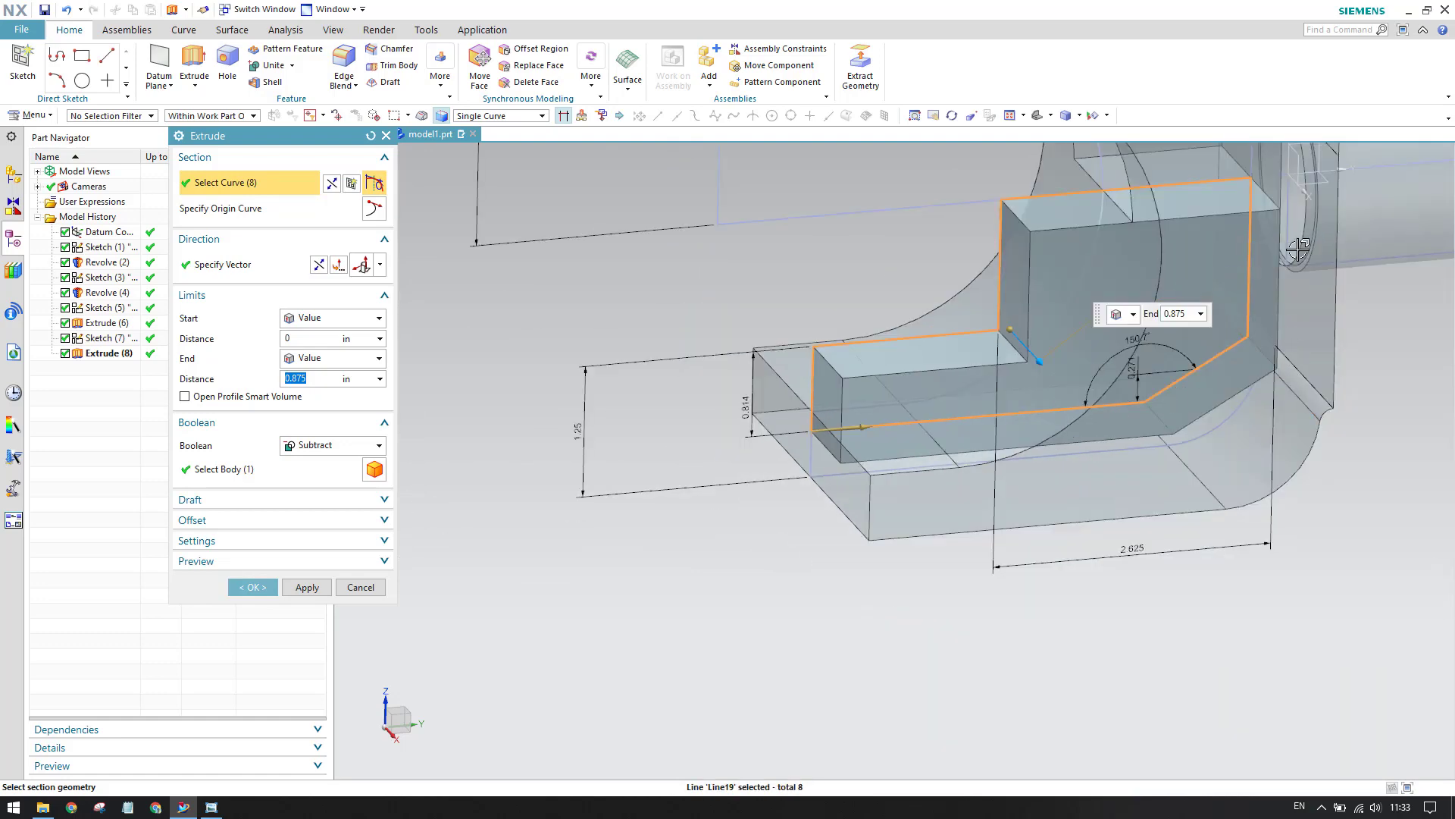
{"action": "scroll", "coordinate": [1205, 352], "scroll_direction": "up", "scroll_amount": 2}
{"action": "scroll", "coordinate": [1062, 449], "scroll_direction": "down", "scroll_amount": 1}
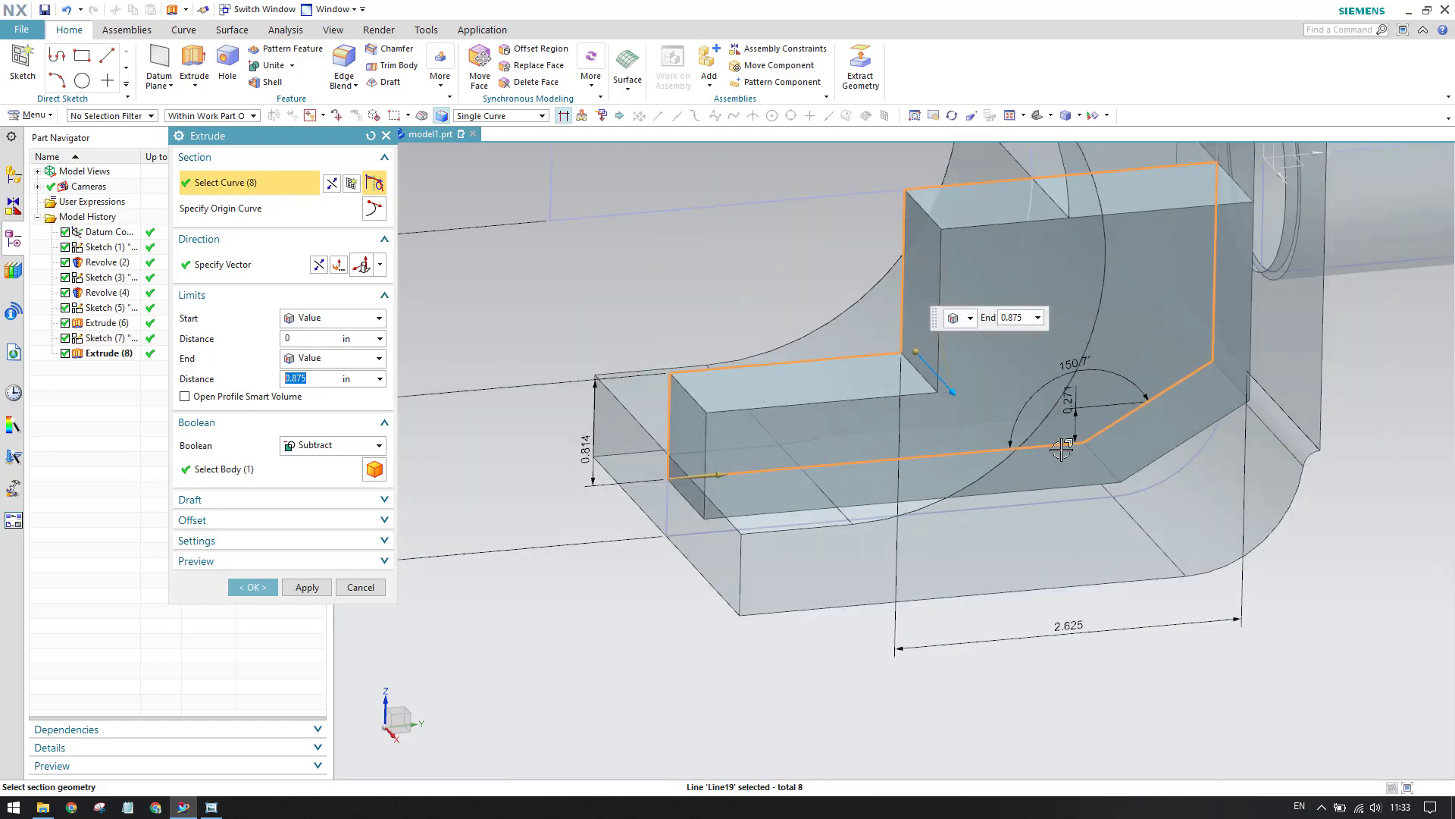
{"action": "middle_click_drag", "start_coordinate": [1061, 449], "coordinate": [1030, 472]}
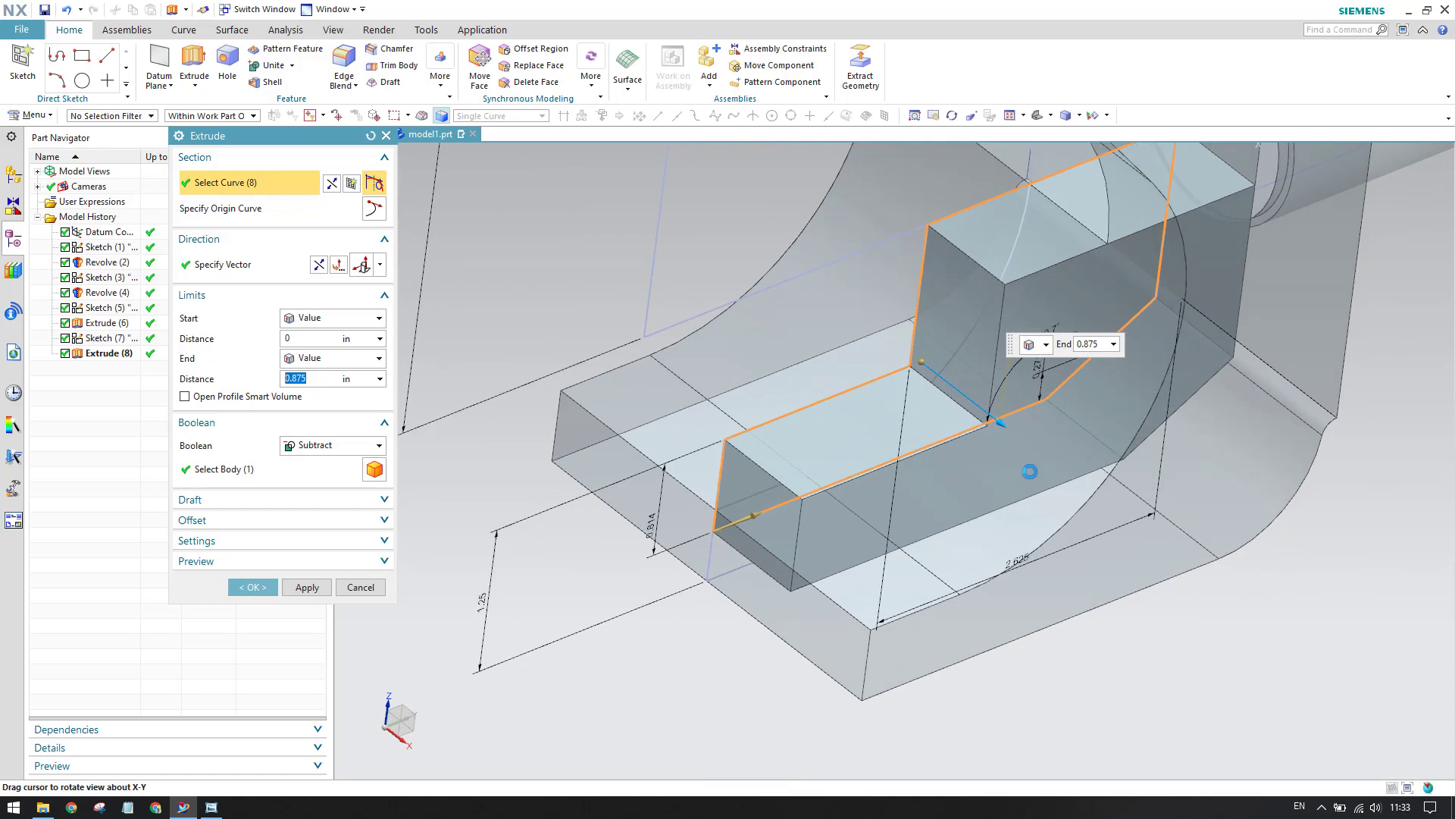
{"action": "scroll", "coordinate": [1029, 472], "scroll_direction": "down", "scroll_amount": 2}
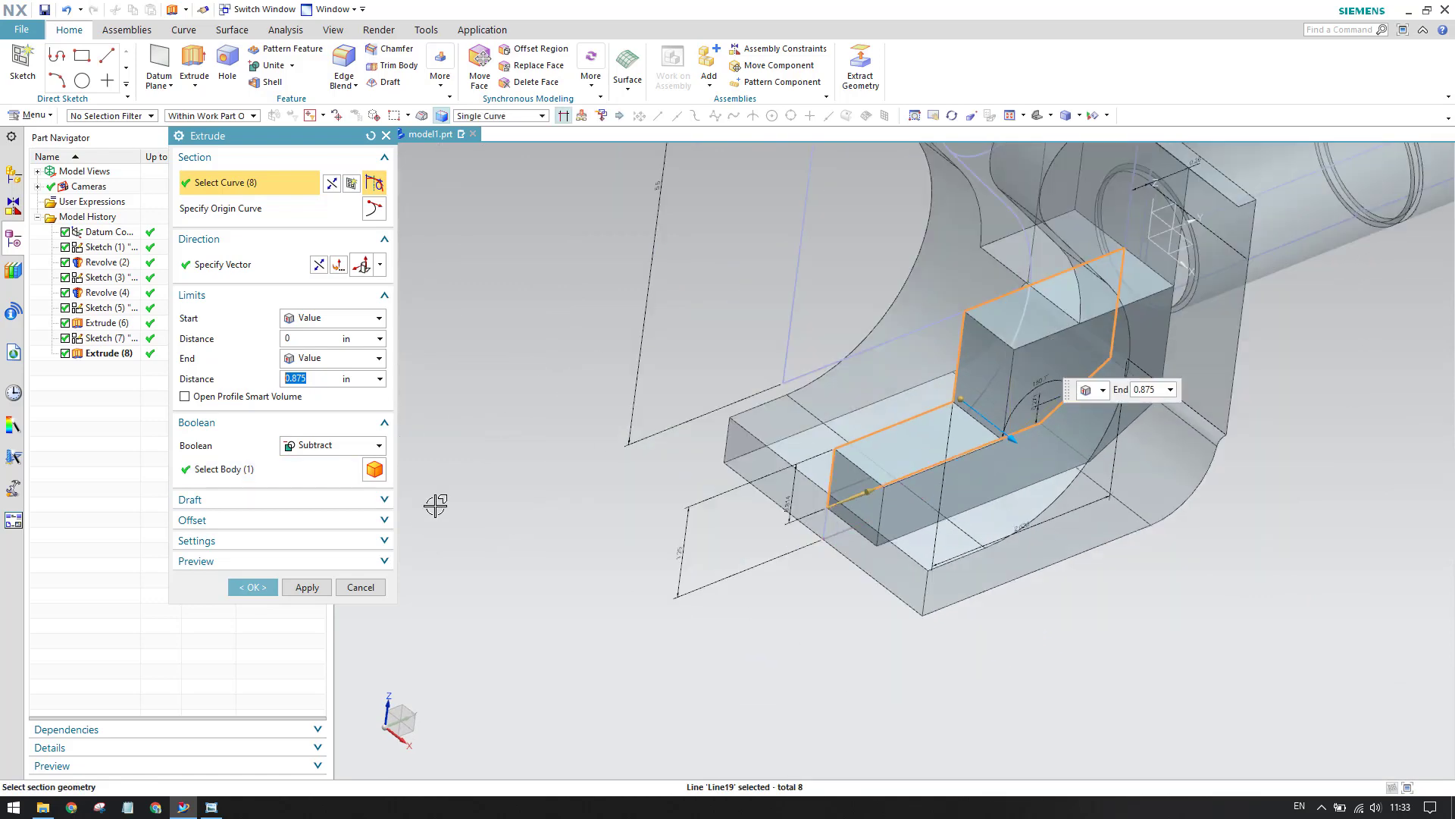
{"action": "scroll", "coordinate": [823, 502], "scroll_direction": "up", "scroll_amount": 1}
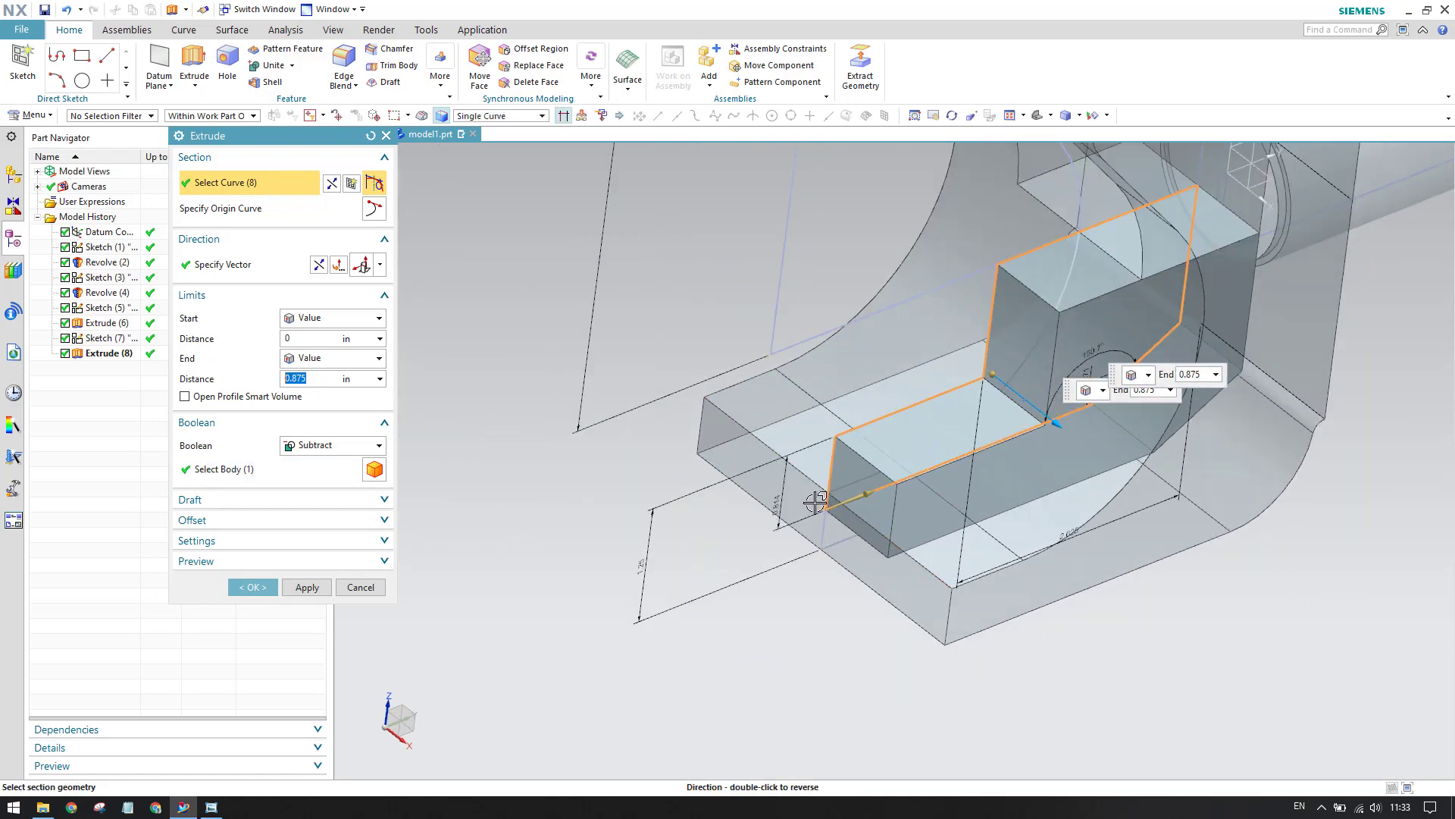
{"action": "scroll", "coordinate": [815, 501], "scroll_direction": "down", "scroll_amount": 2}
{"action": "left_click", "coordinate": [211, 806]}
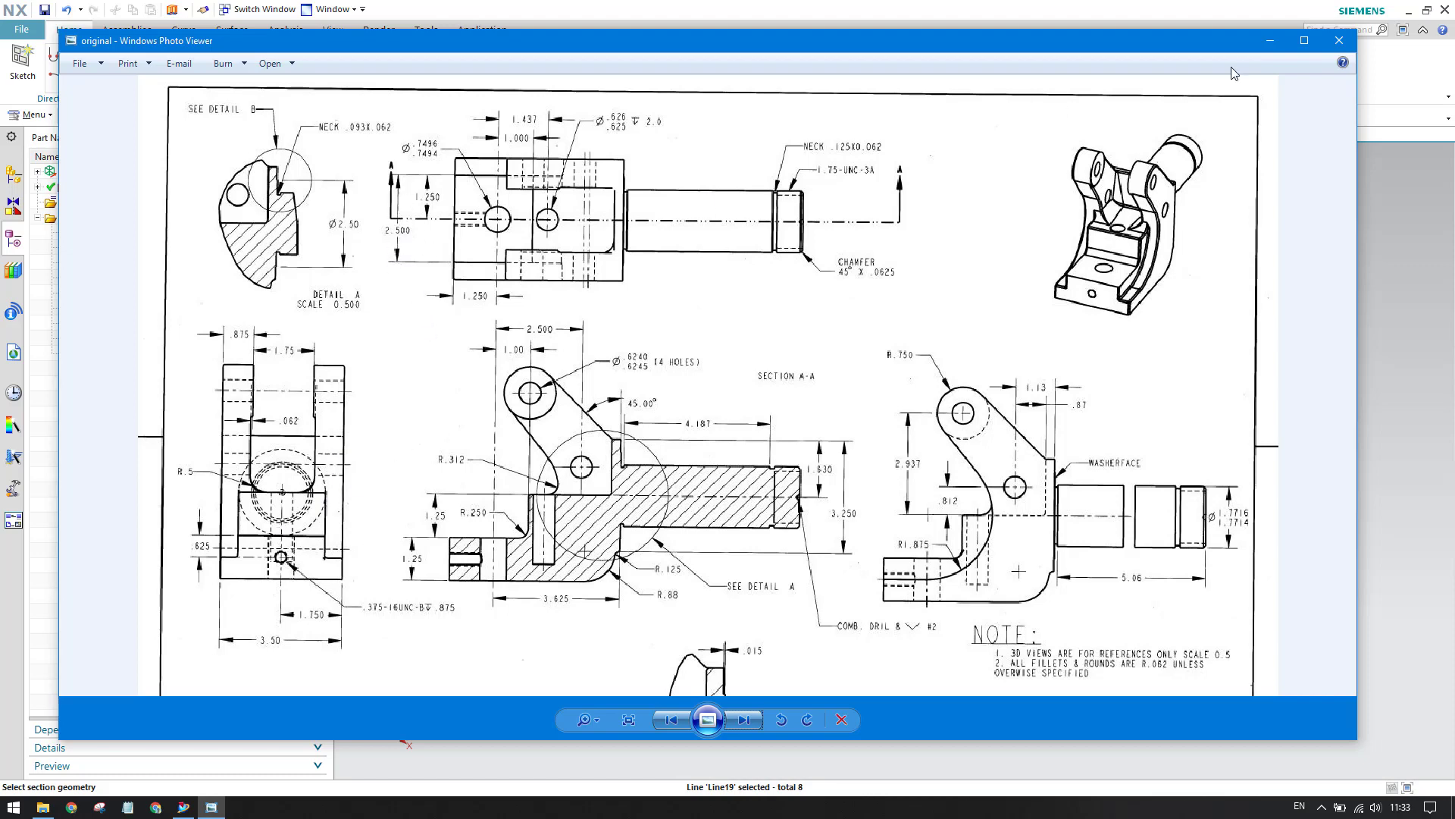
{"action": "left_click", "coordinate": [1269, 40]}
Extrude the stepped section with a Symmetric Value of 2.5/2 in and unite it with the bracket body
{"action": "left_click", "coordinate": [319, 318]}
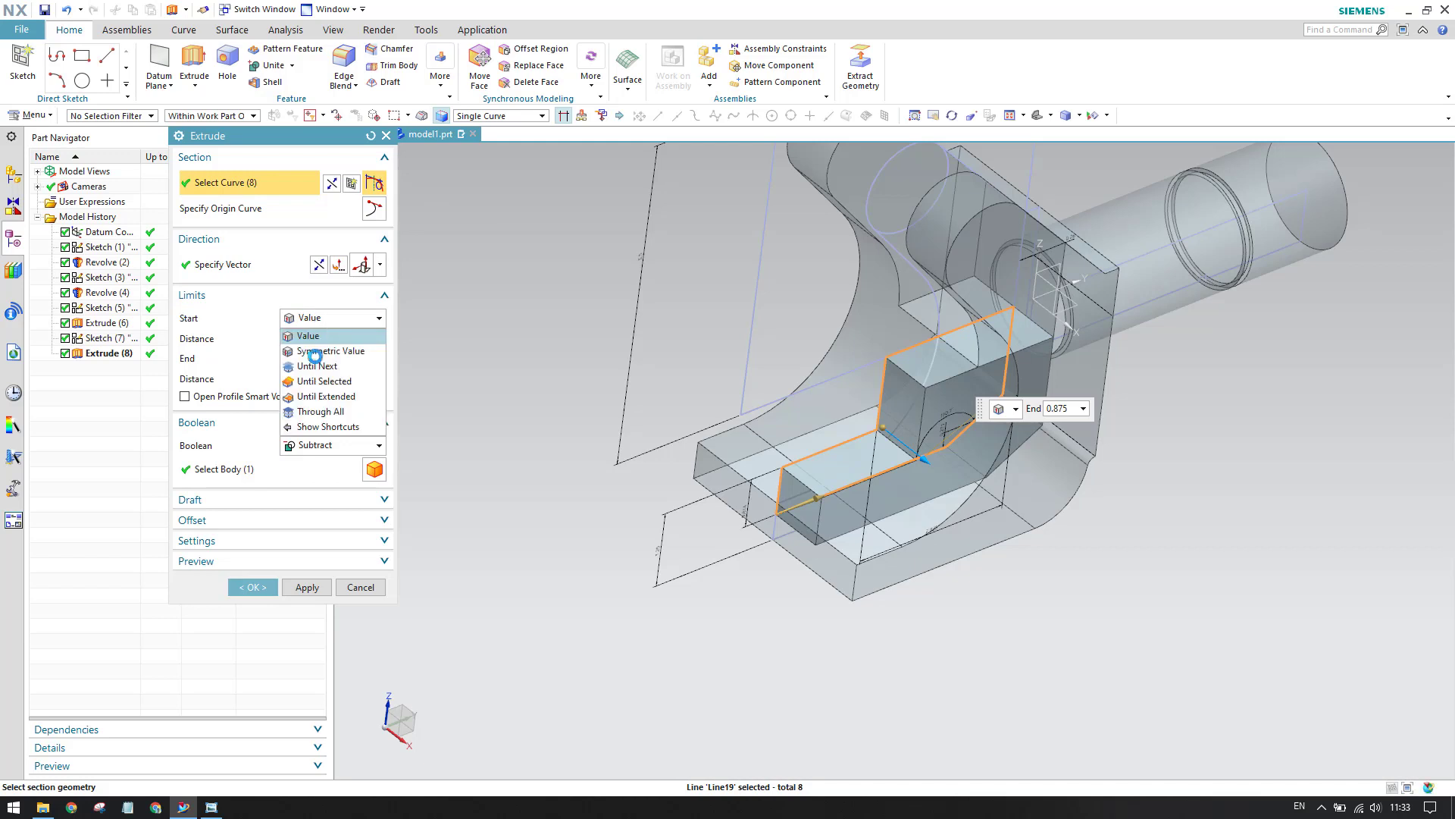
{"action": "left_click", "coordinate": [314, 351]}
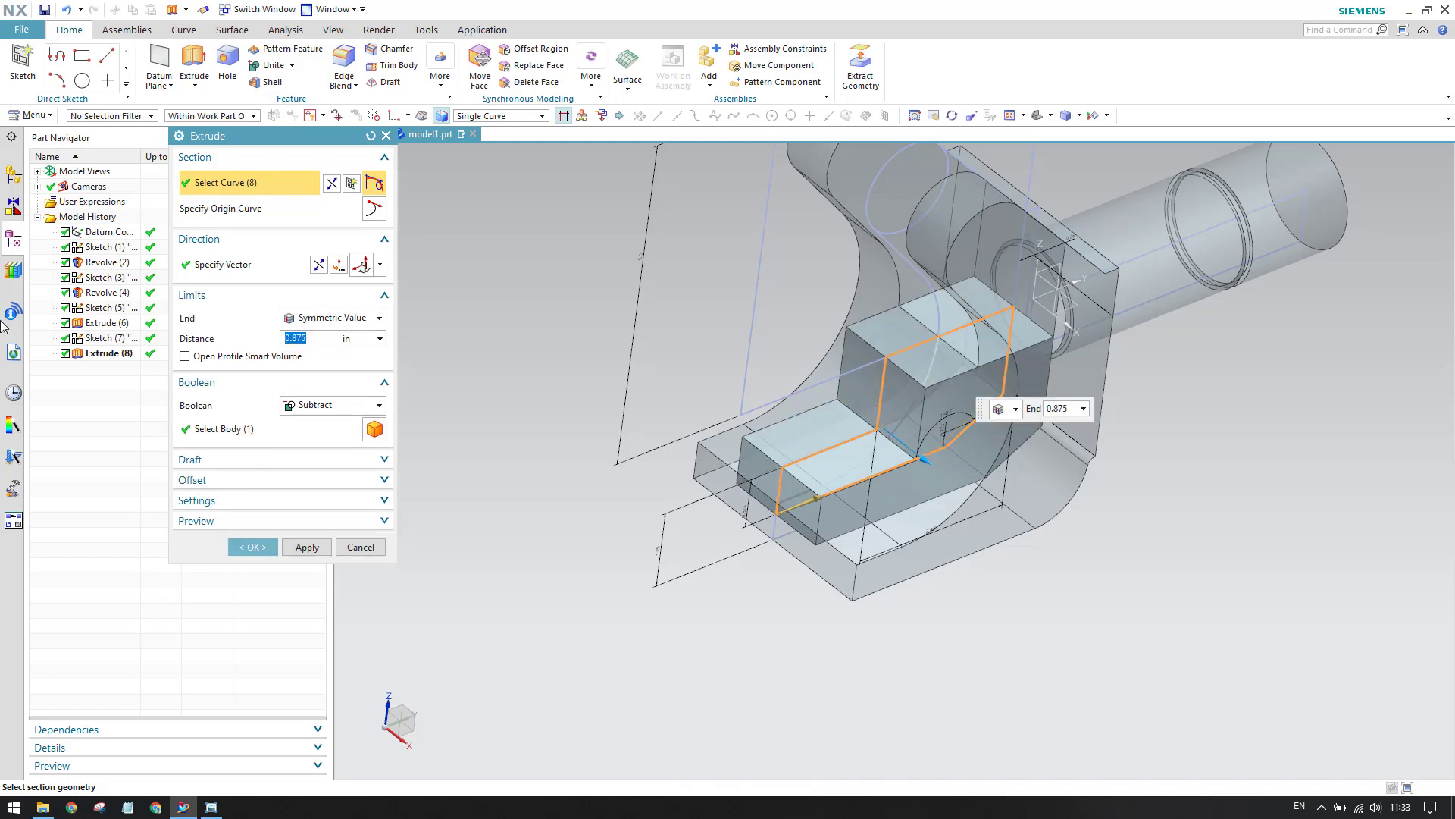
{"action": "key", "text": "Return"}
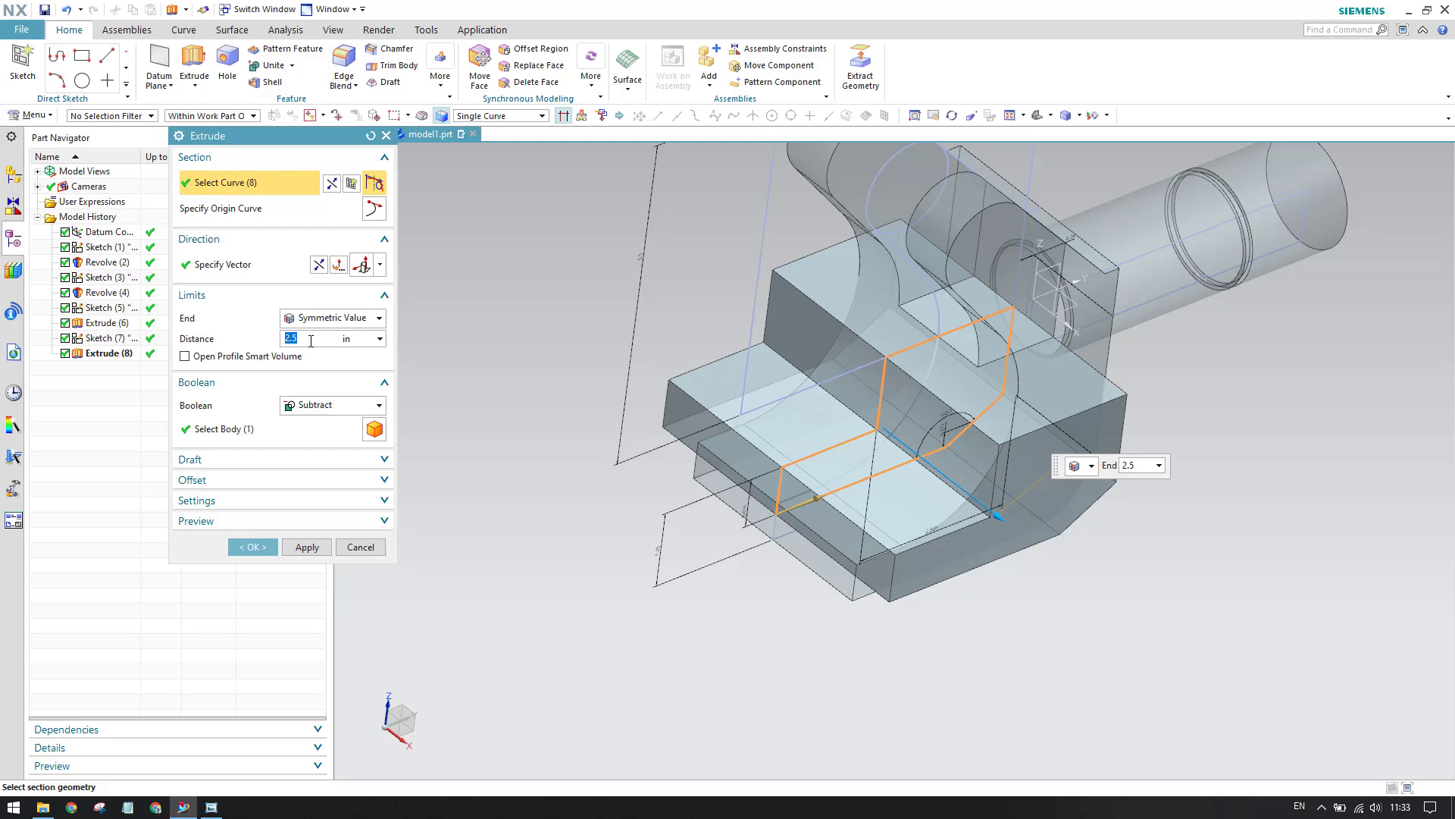
{"action": "key", "text": "Return"}
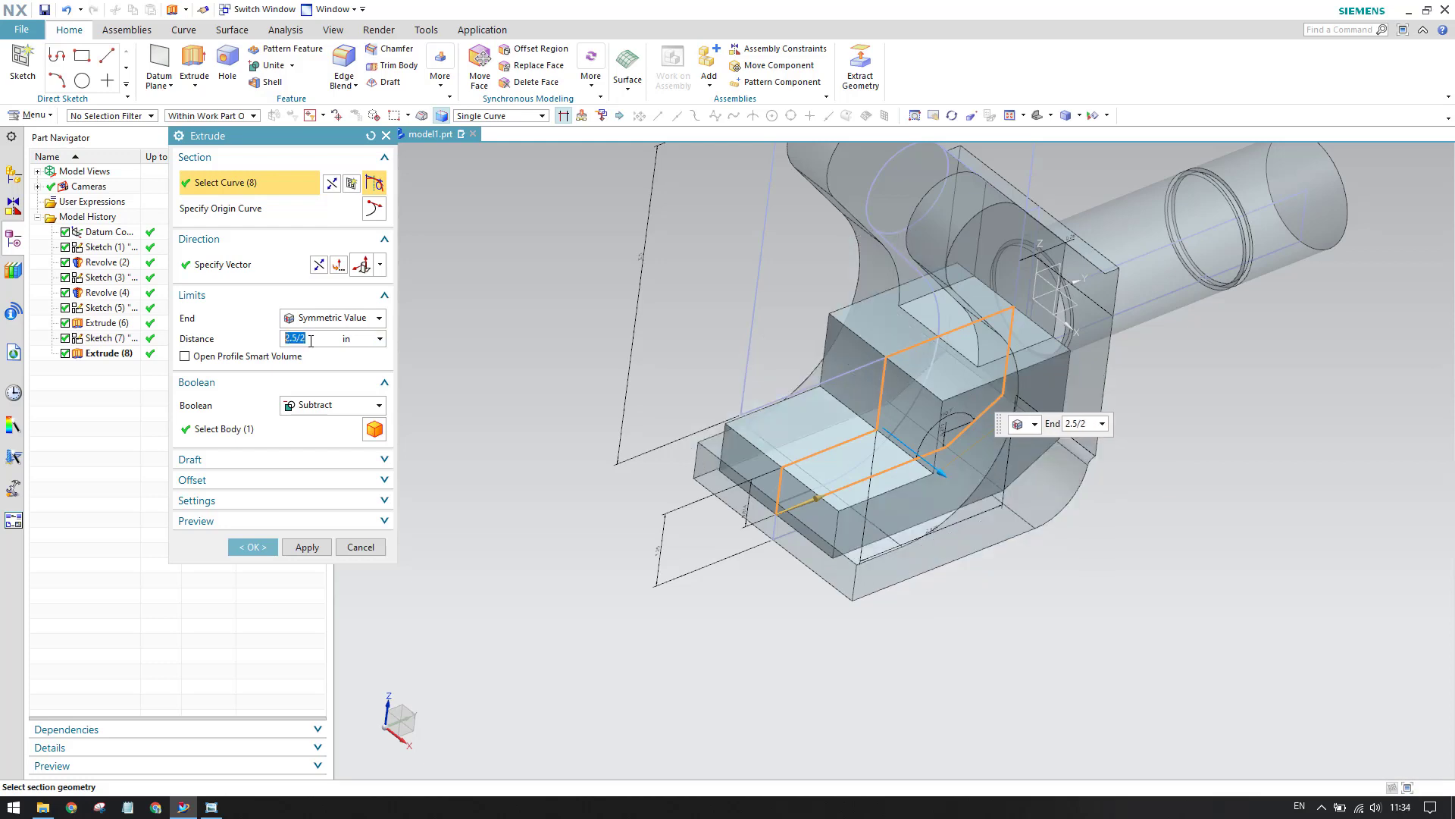
{"action": "left_click", "coordinate": [328, 408]}
{"action": "left_click", "coordinate": [317, 436]}
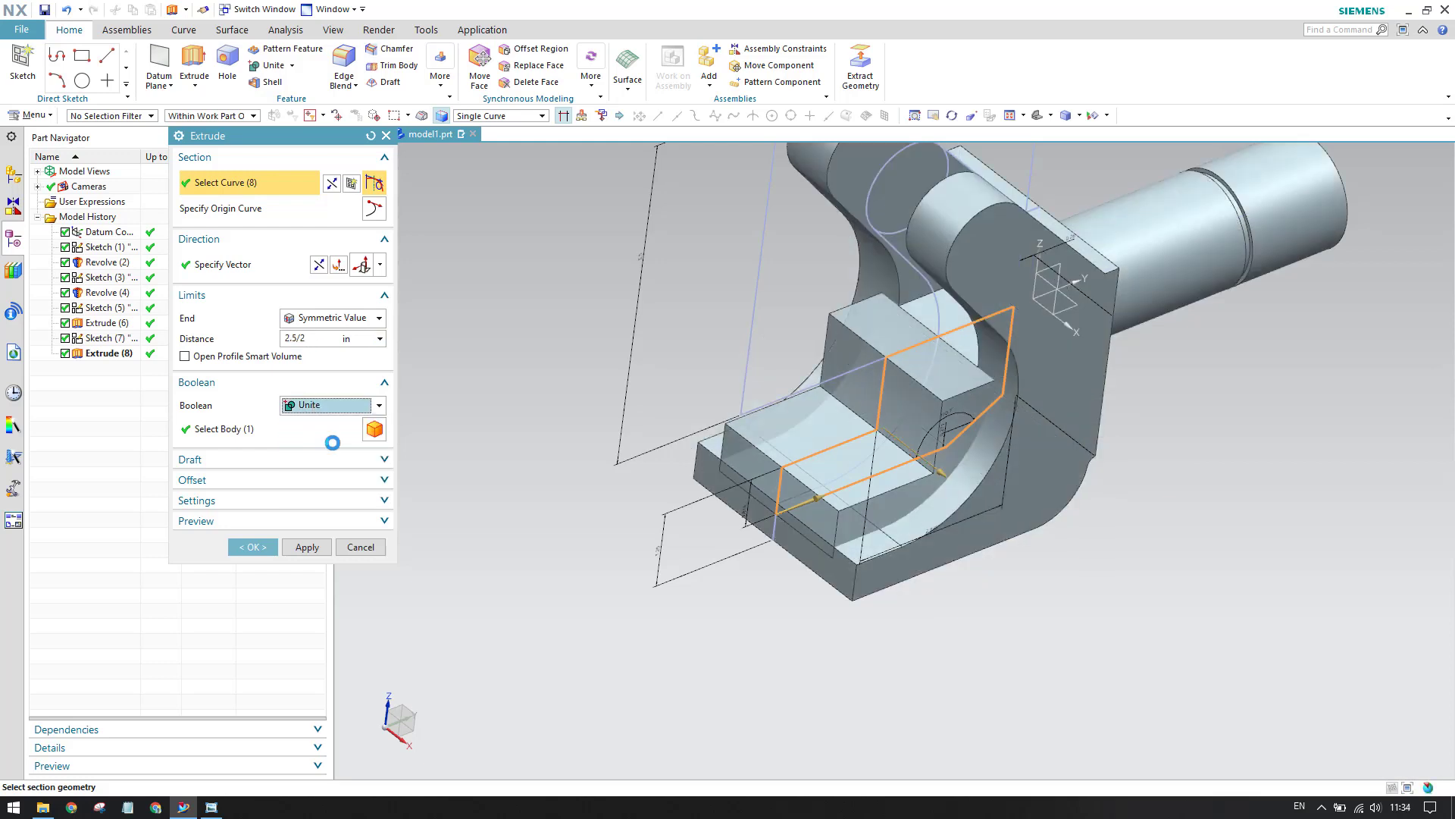
{"action": "left_click", "coordinate": [271, 546]}
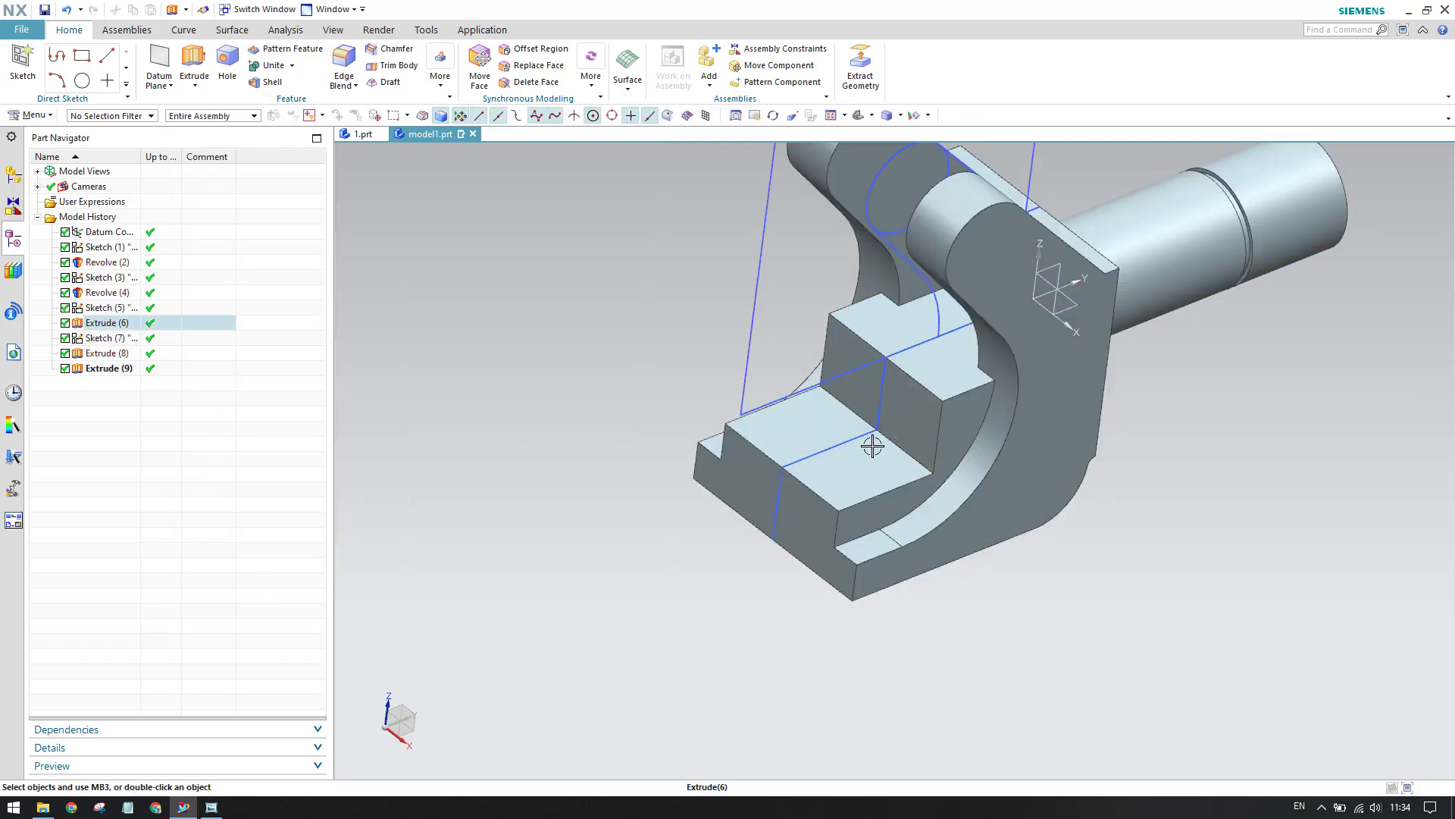
Hide the stepped-profile sketch and the arm-profile sketch so only the solid bracket is displayed
{"action": "scroll", "coordinate": [853, 425], "scroll_direction": "down", "scroll_amount": 2}
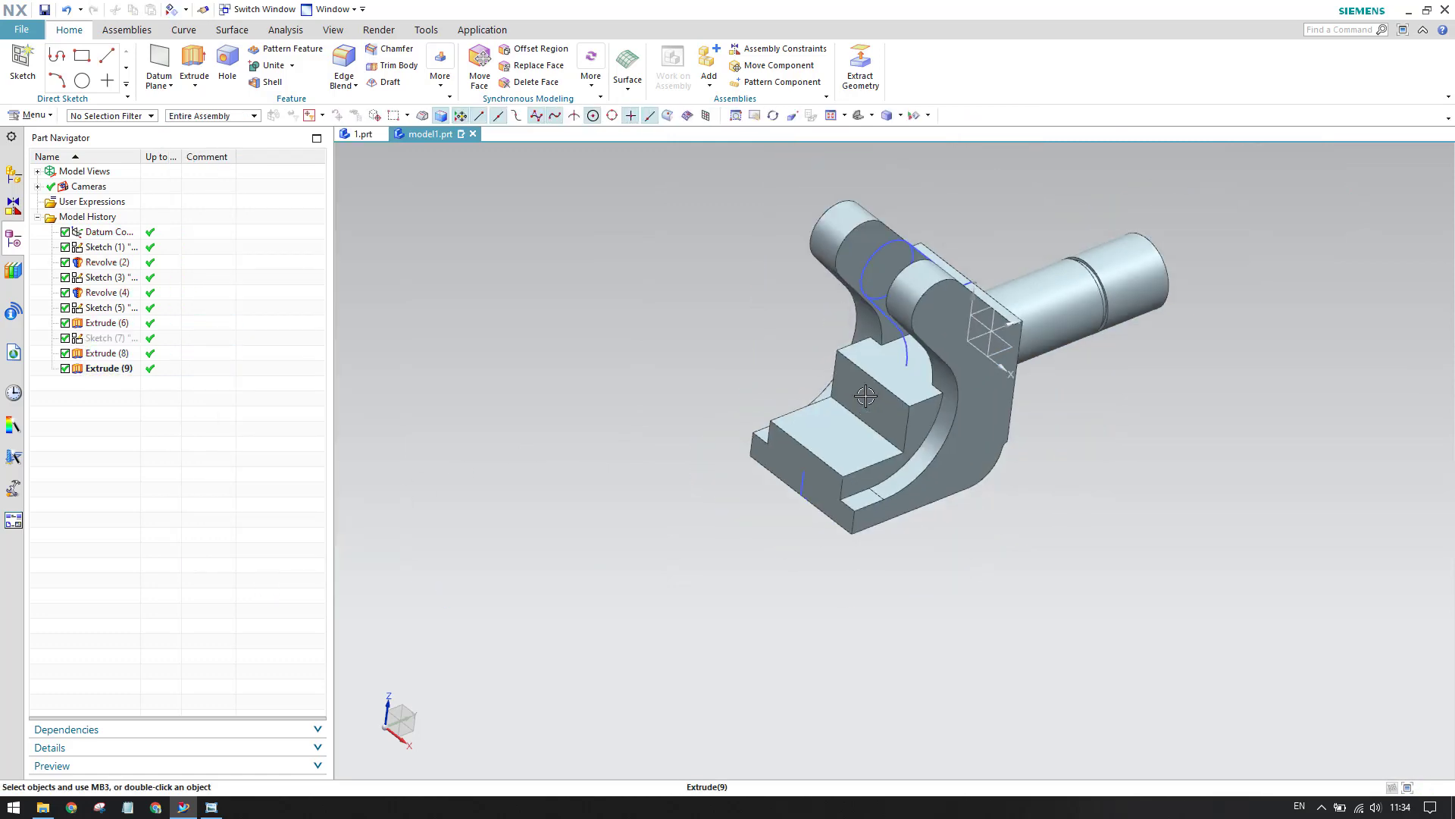
{"action": "left_click", "coordinate": [888, 325]}
{"action": "key", "text": "ctrl+b"}
{"action": "scroll", "coordinate": [883, 506], "scroll_direction": "down", "scroll_amount": 3}
{"action": "middle_click_drag", "start_coordinate": [870, 511], "coordinate": [890, 440]}
{"action": "scroll", "coordinate": [894, 422], "scroll_direction": "up", "scroll_amount": 3}
{"action": "scroll", "coordinate": [874, 428], "scroll_direction": "down", "scroll_amount": 2}
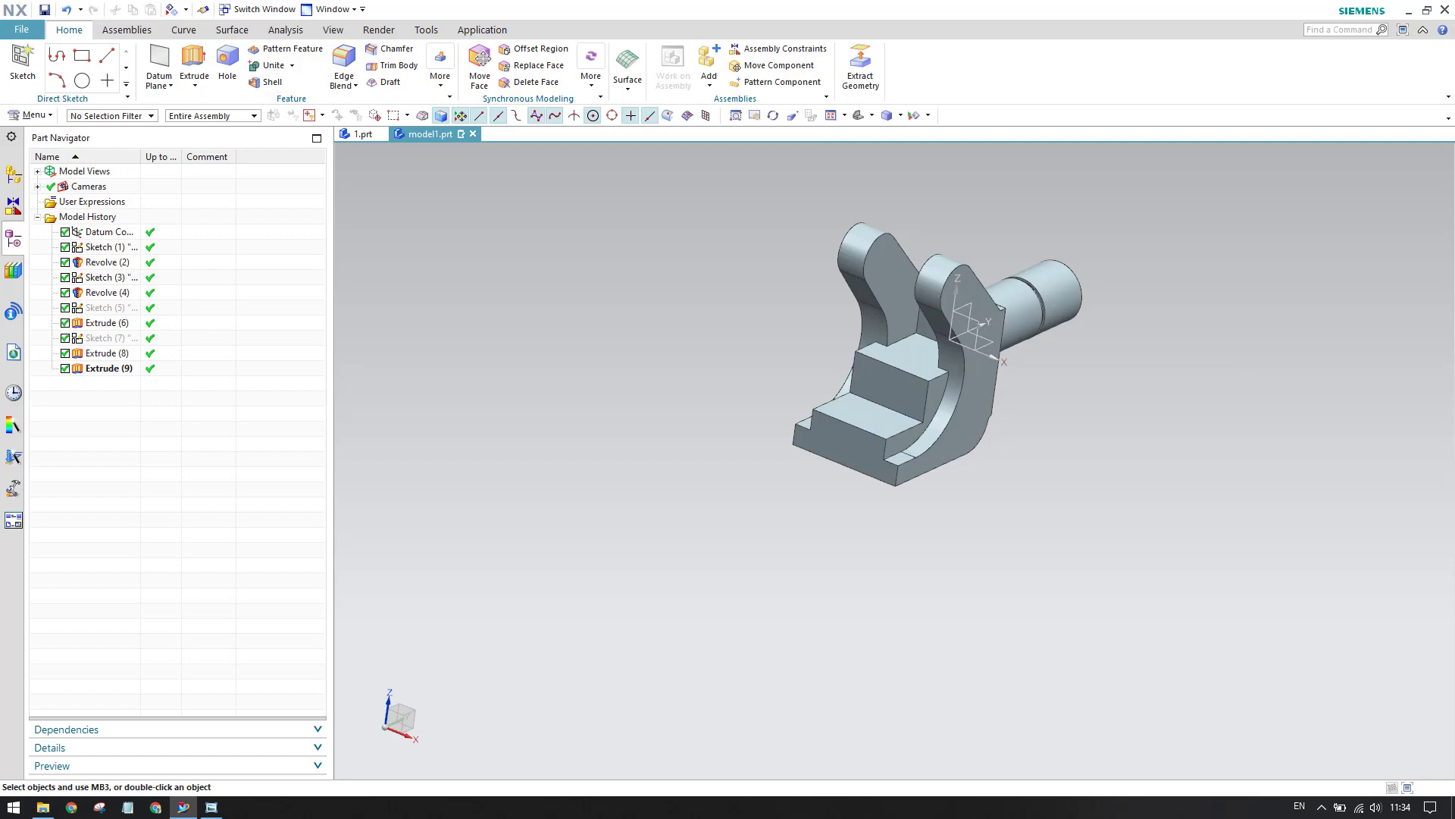
Check the arm holes in the reference drawing, then start a sketch on the vertical YZ datum plane
{"action": "left_click", "coordinate": [211, 807]}
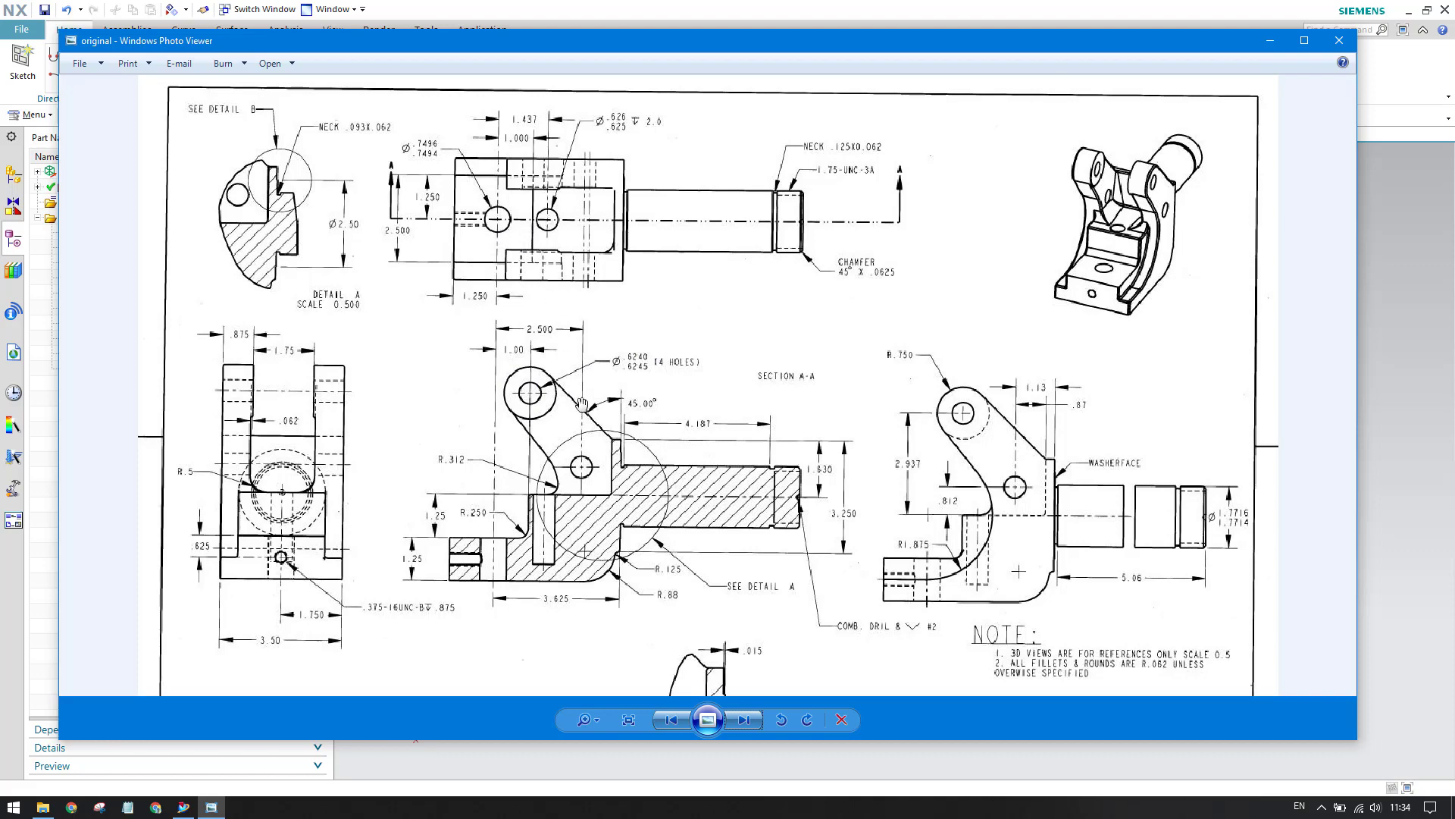
{"action": "left_click", "coordinate": [1270, 40]}
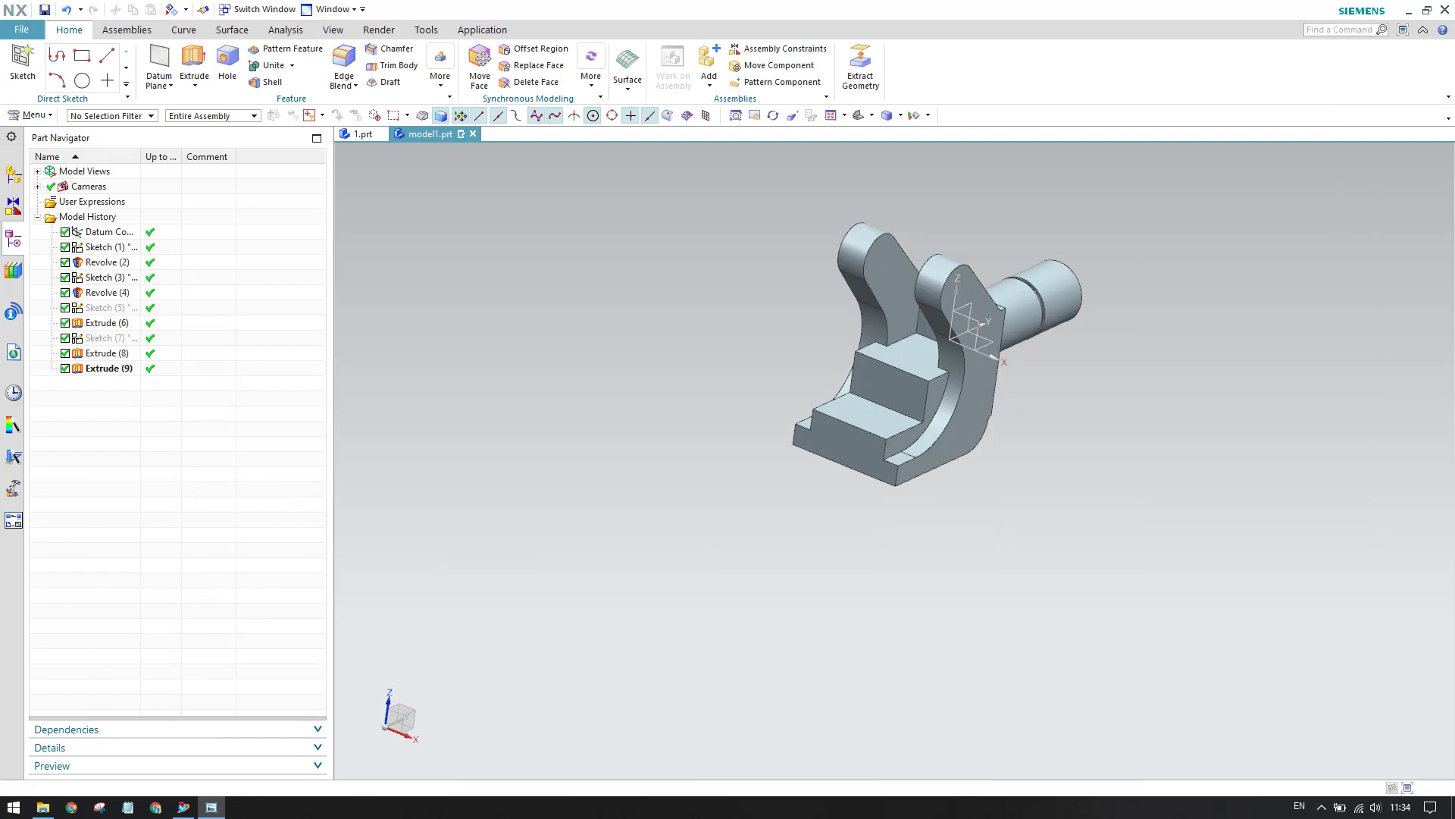
{"action": "left_click", "coordinate": [23, 65]}
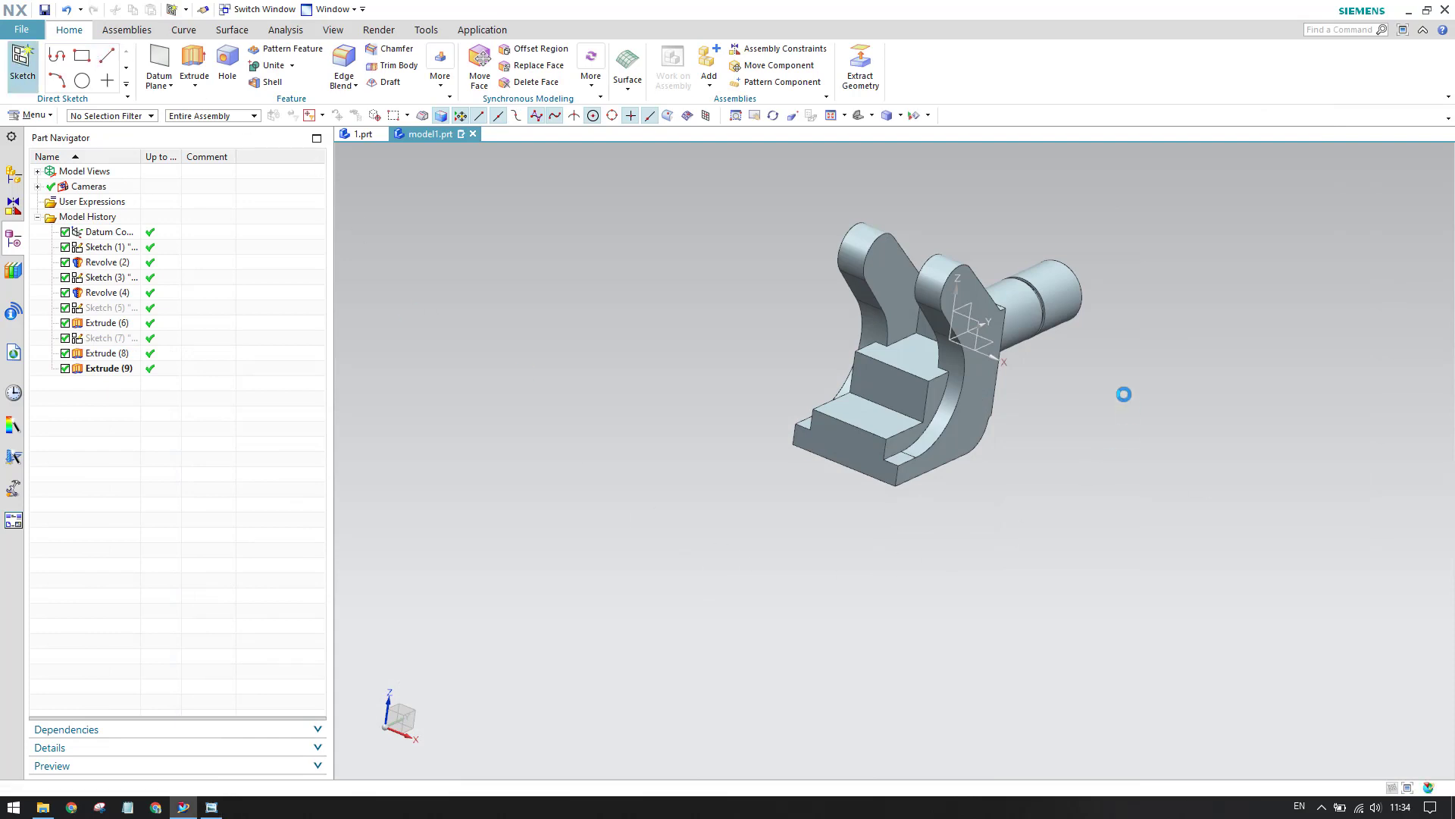
{"action": "left_click", "coordinate": [974, 310]}
{"action": "middle_click", "coordinate": [724, 394]}
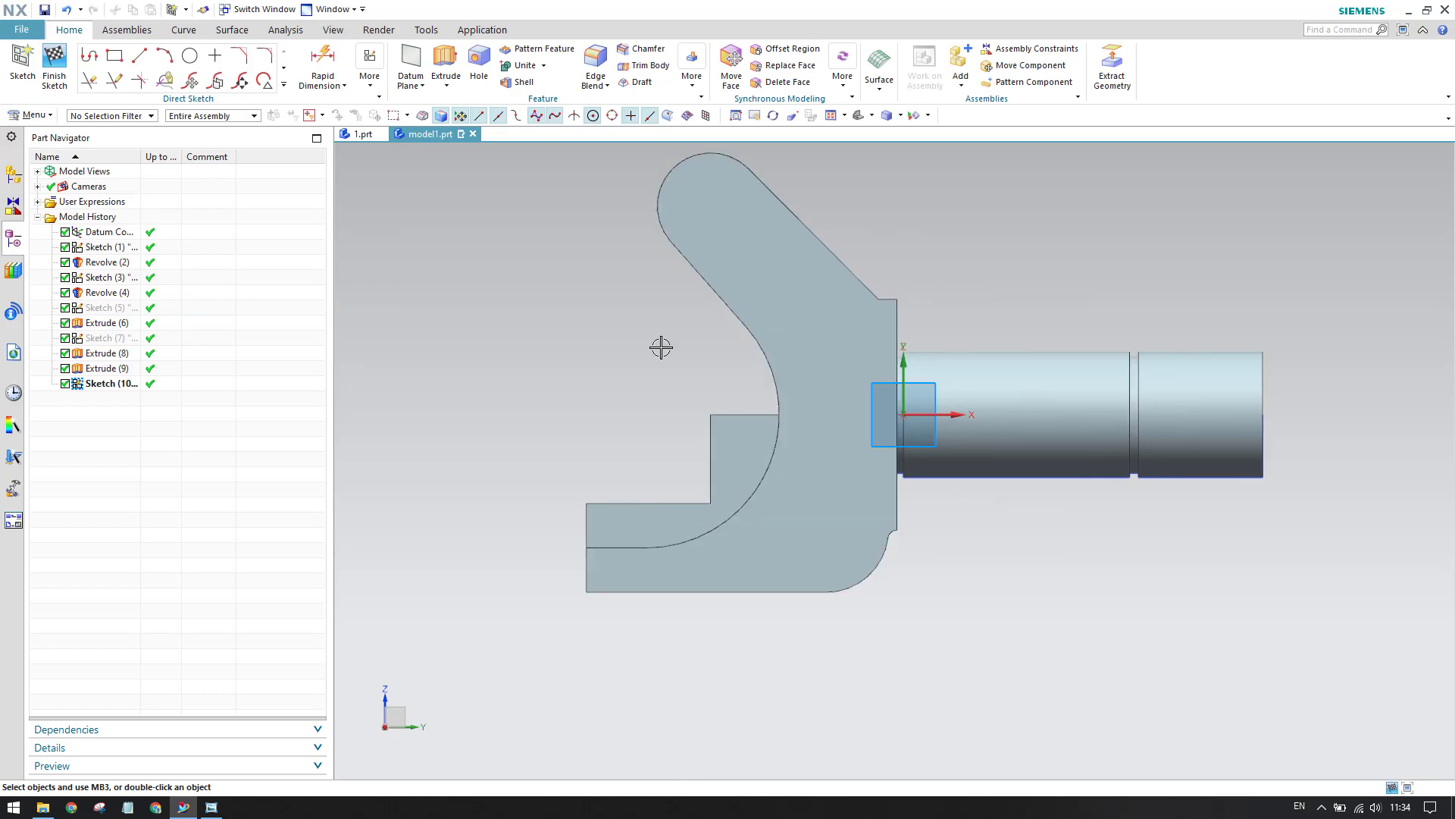
Draw a 0.62 in diameter circle concentric with the rounded end of the bracket's upper arm
{"action": "left_click", "coordinate": [190, 56]}
{"action": "scroll", "coordinate": [717, 374], "scroll_direction": "down", "scroll_amount": 2}
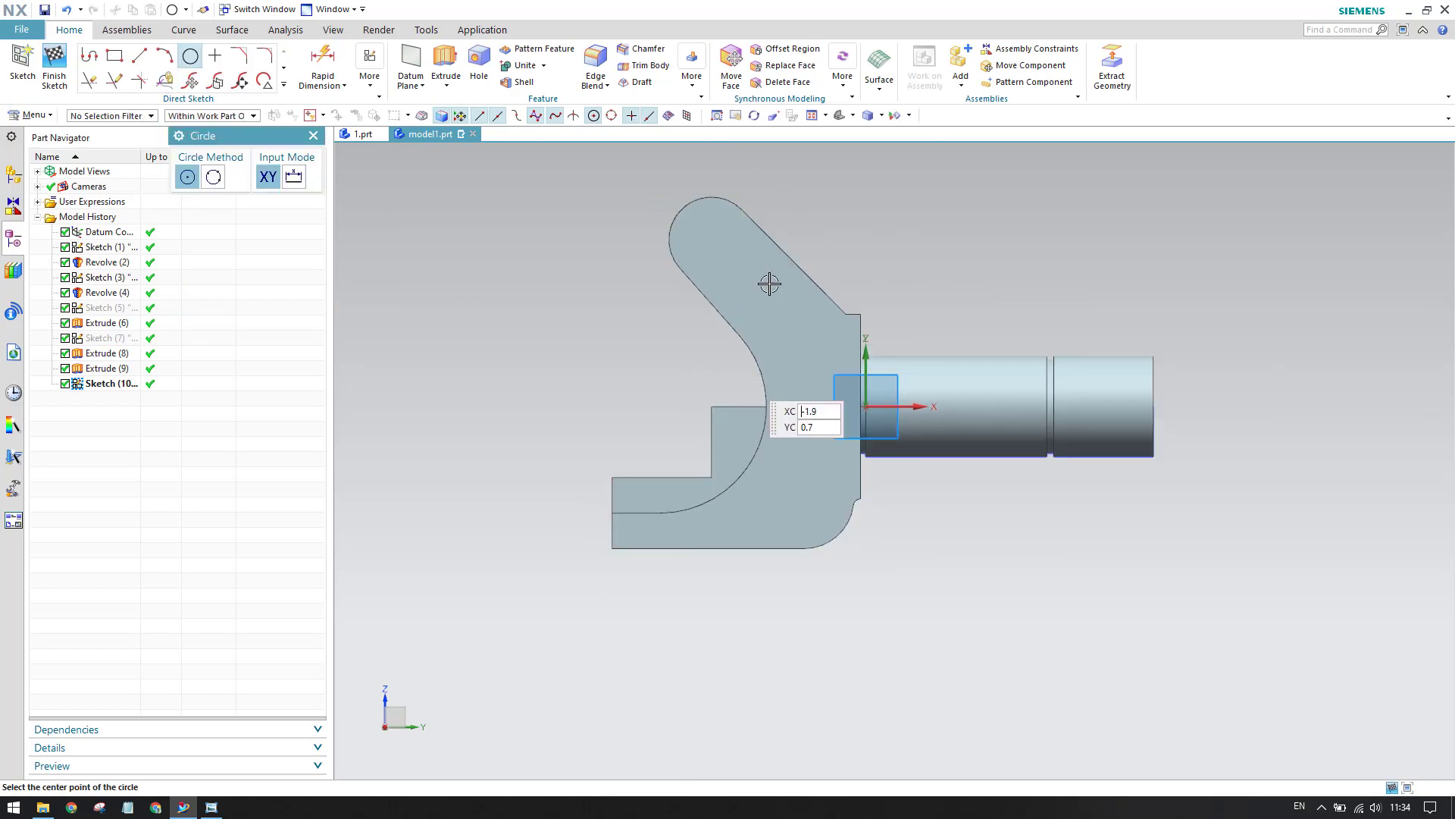
{"action": "scroll", "coordinate": [679, 270], "scroll_direction": "up", "scroll_amount": 3}
{"action": "left_click", "coordinate": [701, 254]}
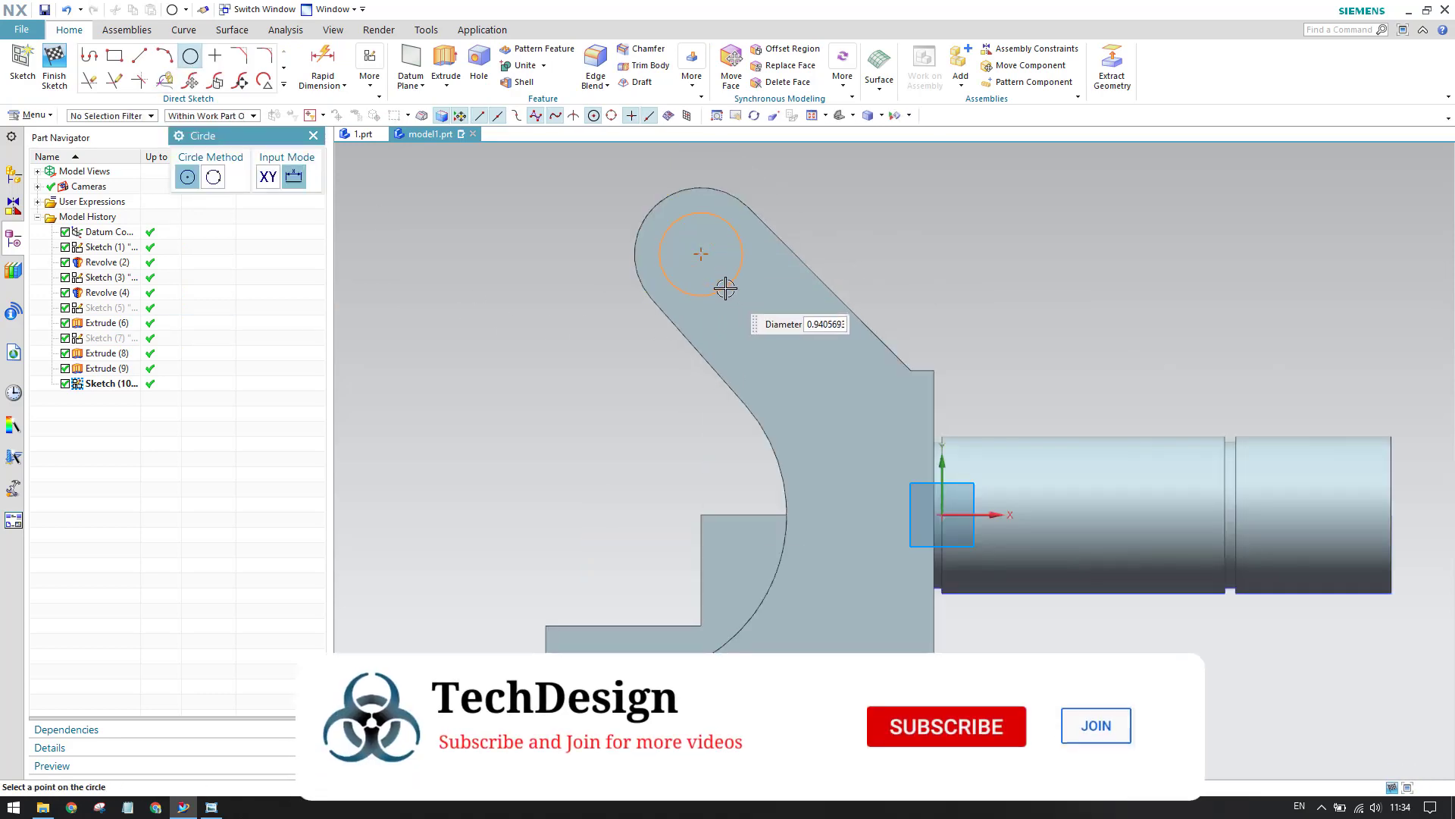
{"action": "type", "text": "0"}
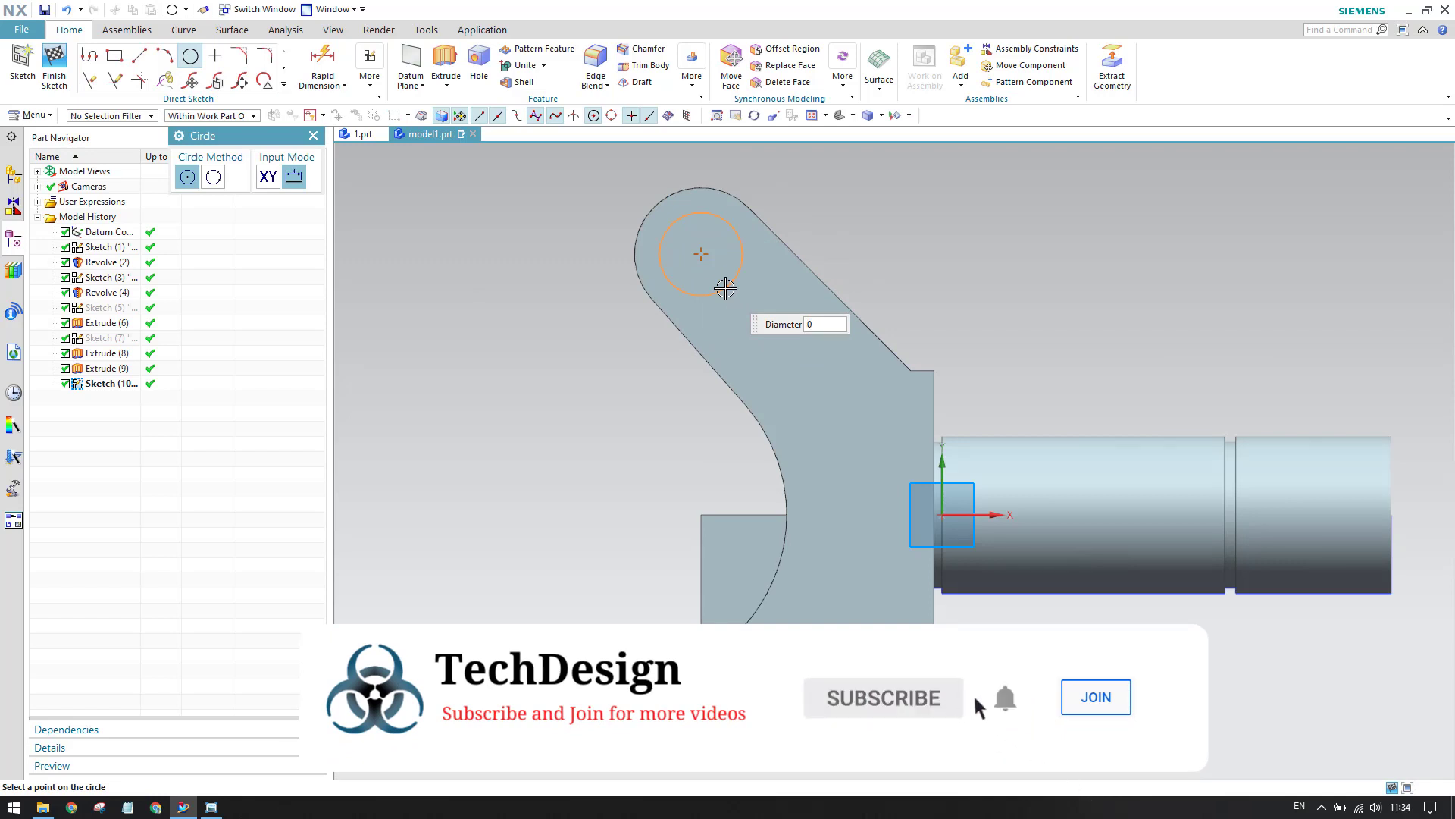
{"action": "type", "text": ".62"}
{"action": "key", "text": "Return"}
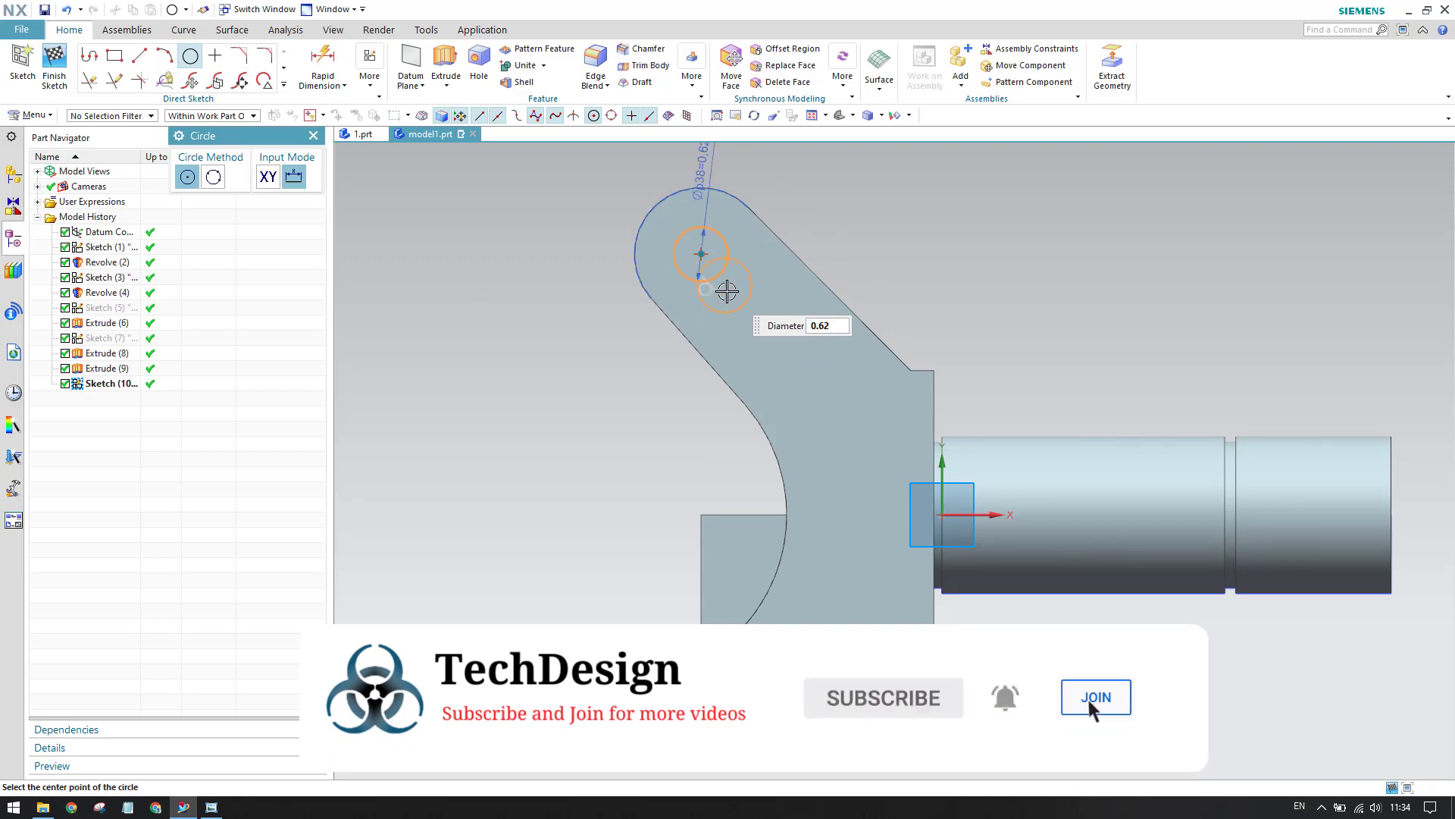
Add a second 0.62 in diameter circle at the base of the arm, just ahead of the shaft's mounting face
{"action": "scroll", "coordinate": [724, 290], "scroll_direction": "down", "scroll_amount": 1}
{"action": "scroll", "coordinate": [788, 401], "scroll_direction": "up", "scroll_amount": 2}
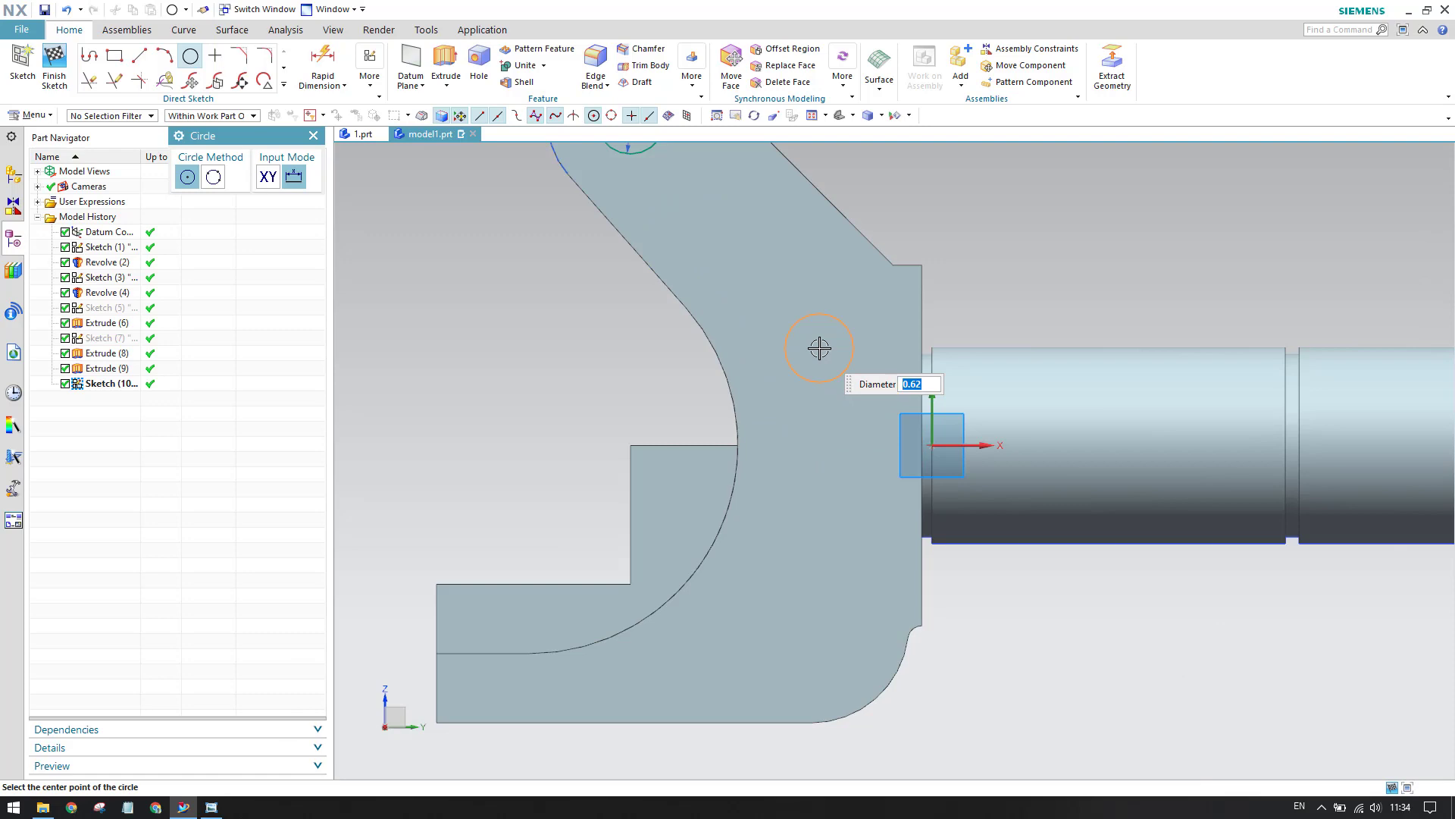
{"action": "left_click", "coordinate": [819, 348]}
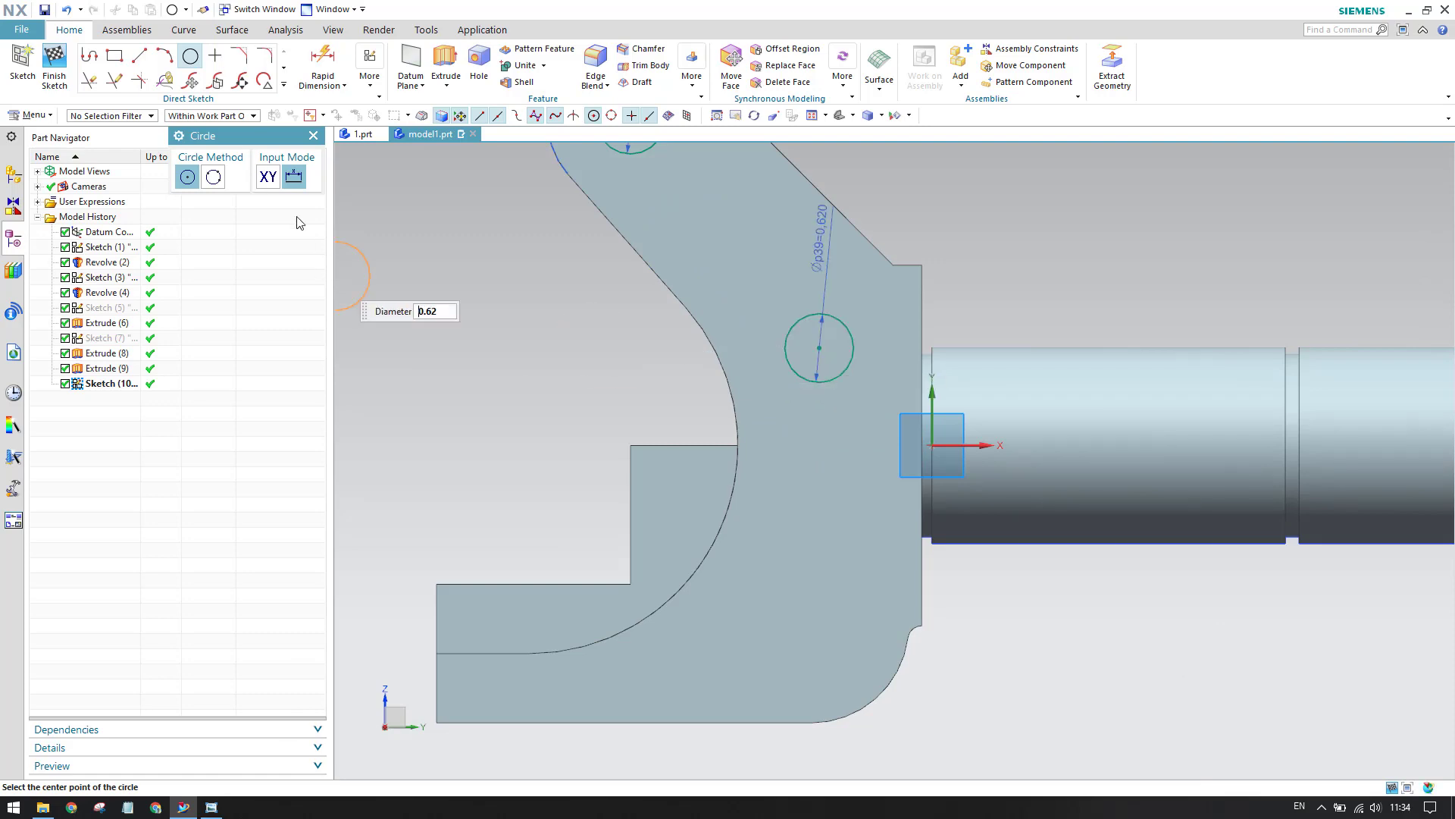
{"action": "left_click", "coordinate": [313, 135]}
Look up the lower hole's position in the drawing and set its horizontal distance from the bracket's vertical back edge to 1.125 in
{"action": "left_click", "coordinate": [212, 806]}
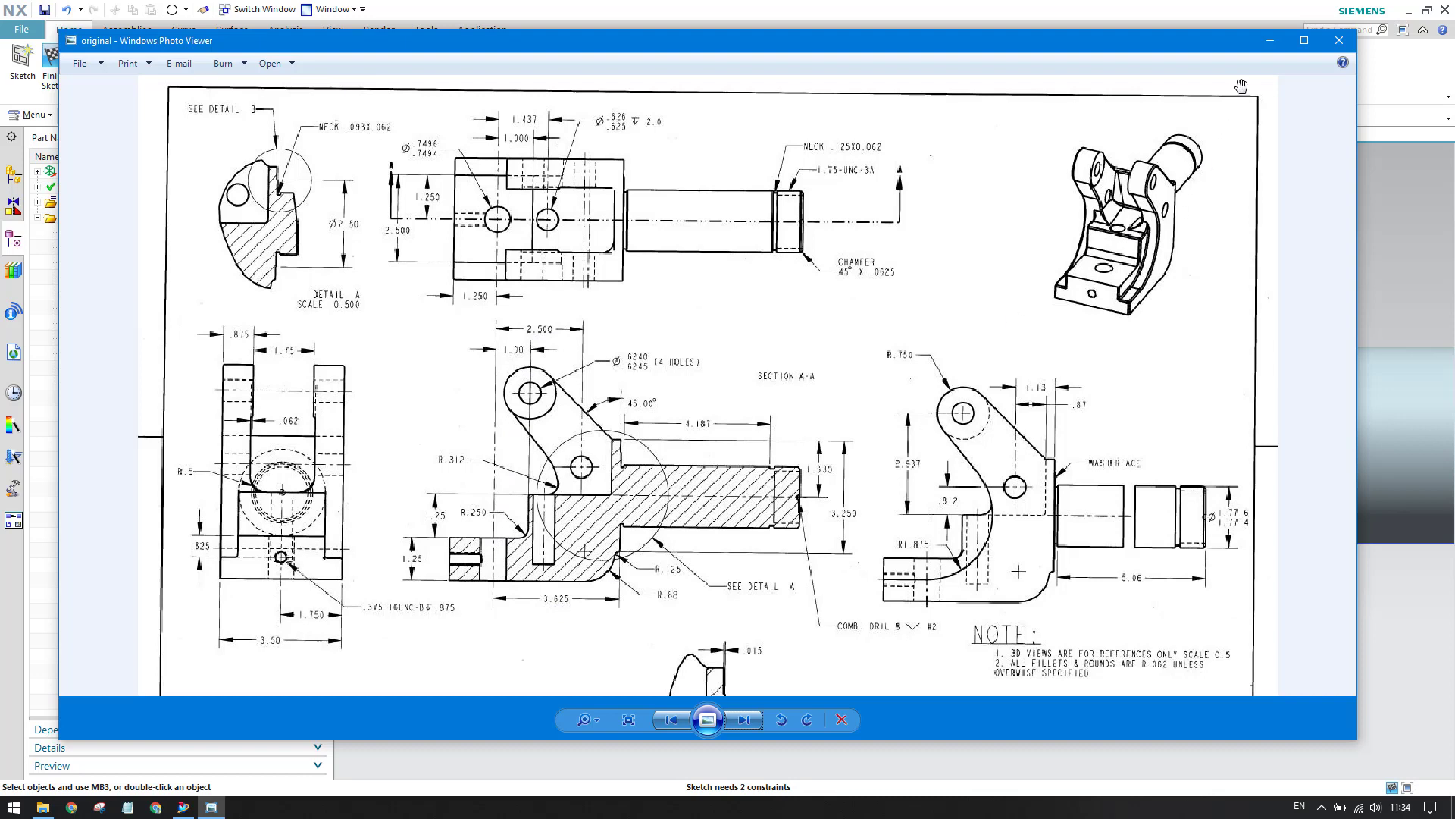
{"action": "left_click", "coordinate": [1270, 42]}
{"action": "left_click", "coordinate": [322, 64]}
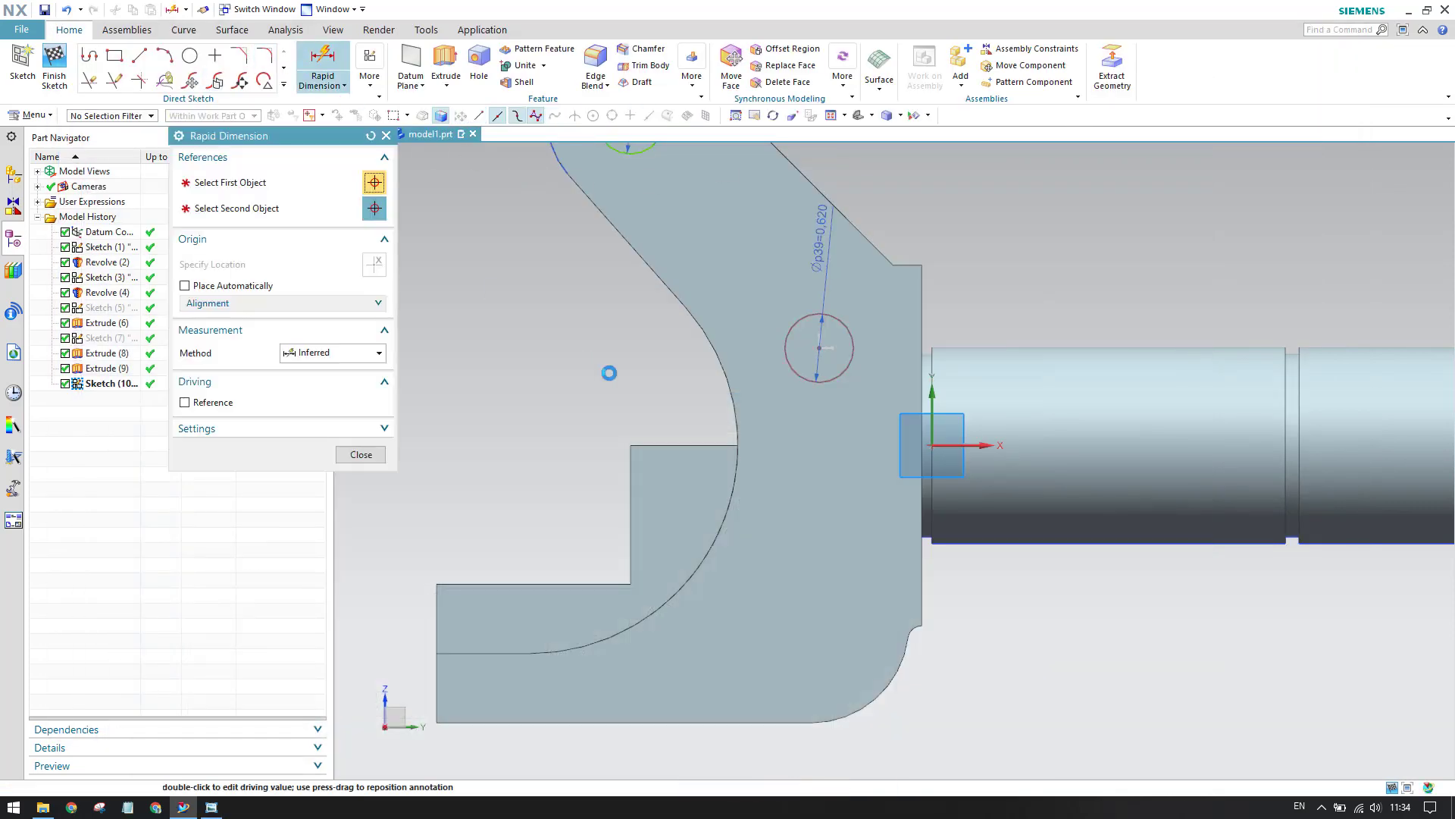
{"action": "left_click", "coordinate": [817, 345]}
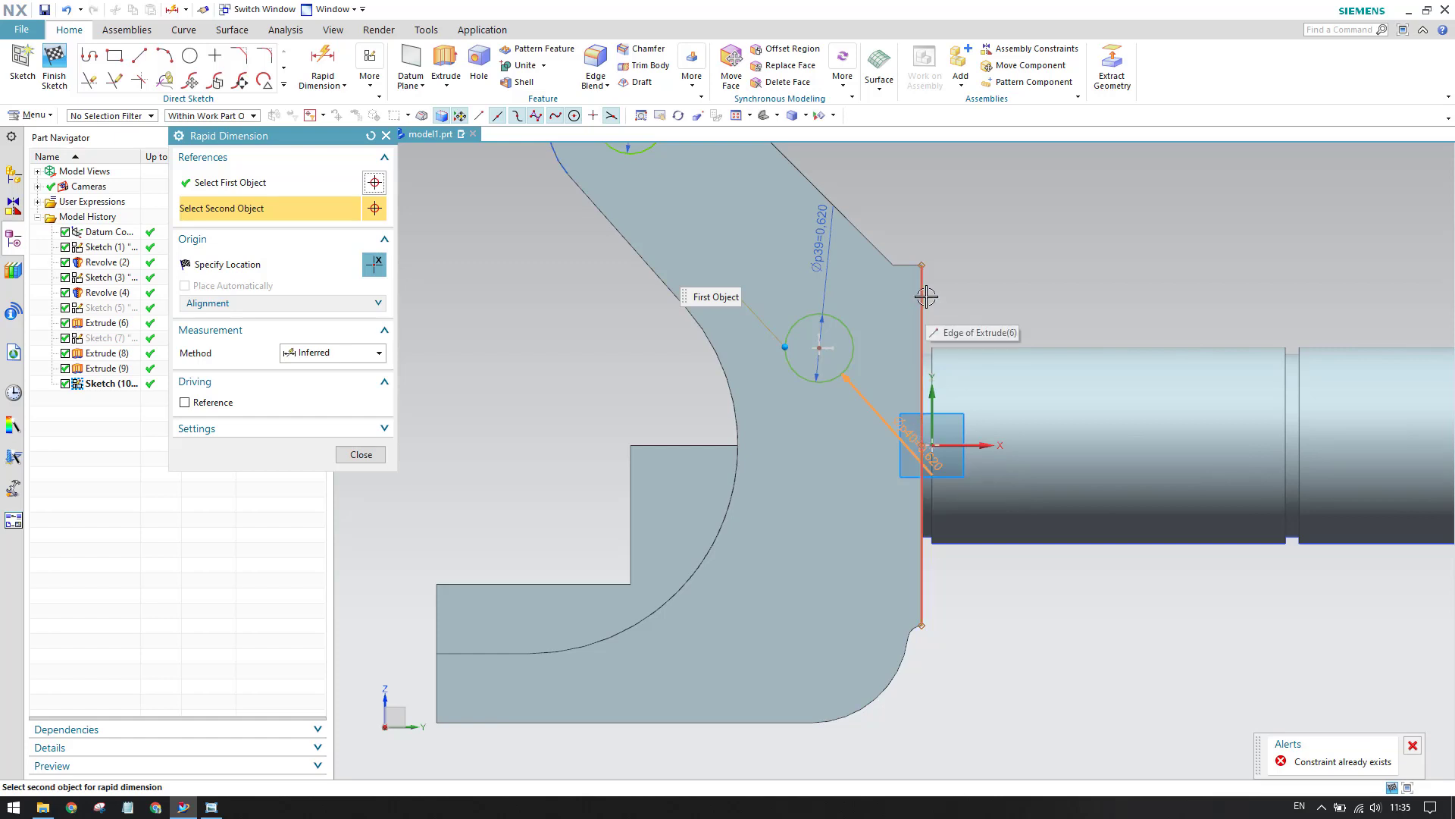
{"action": "left_click", "coordinate": [921, 439]}
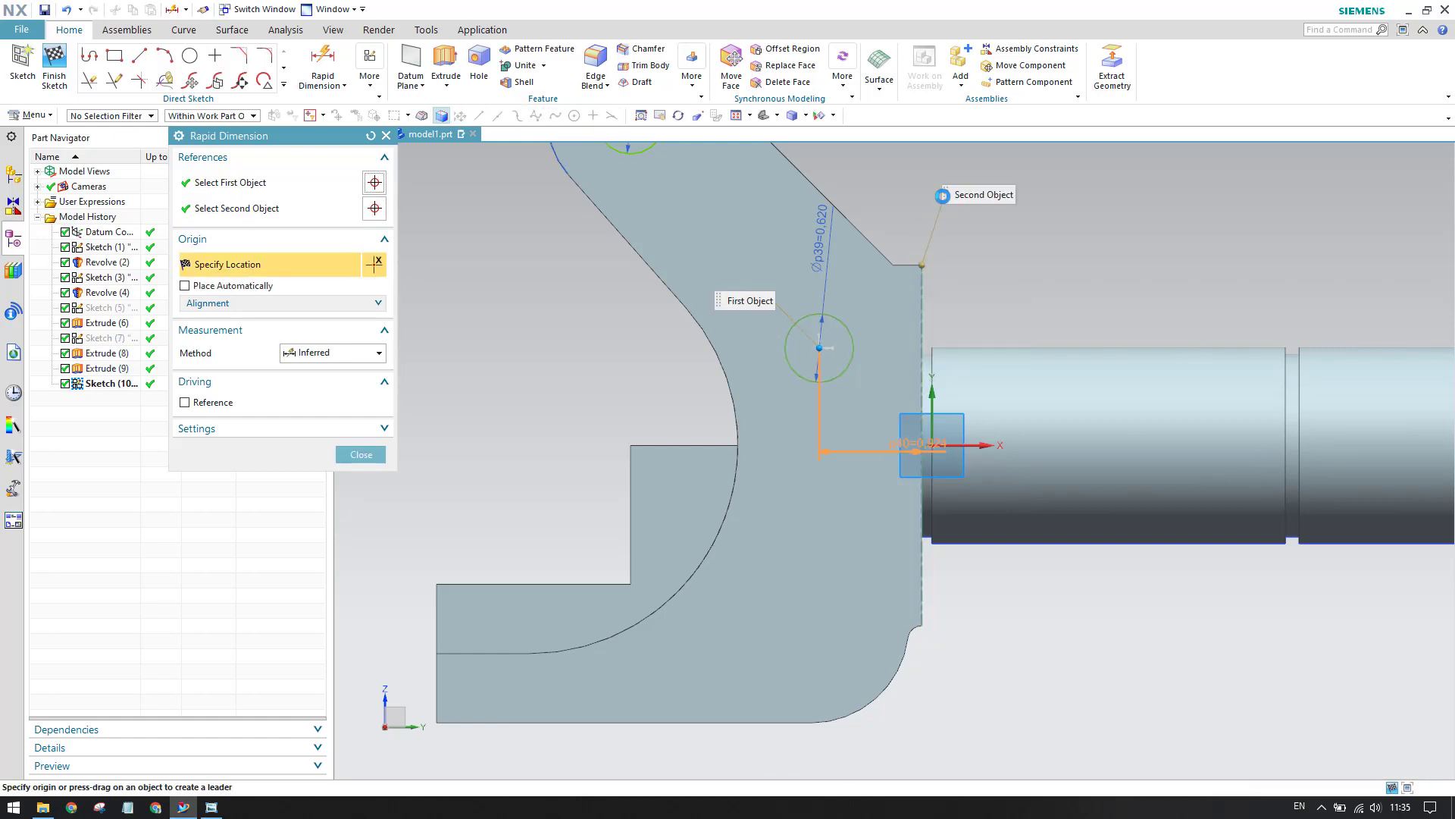
{"action": "left_click", "coordinate": [909, 202]}
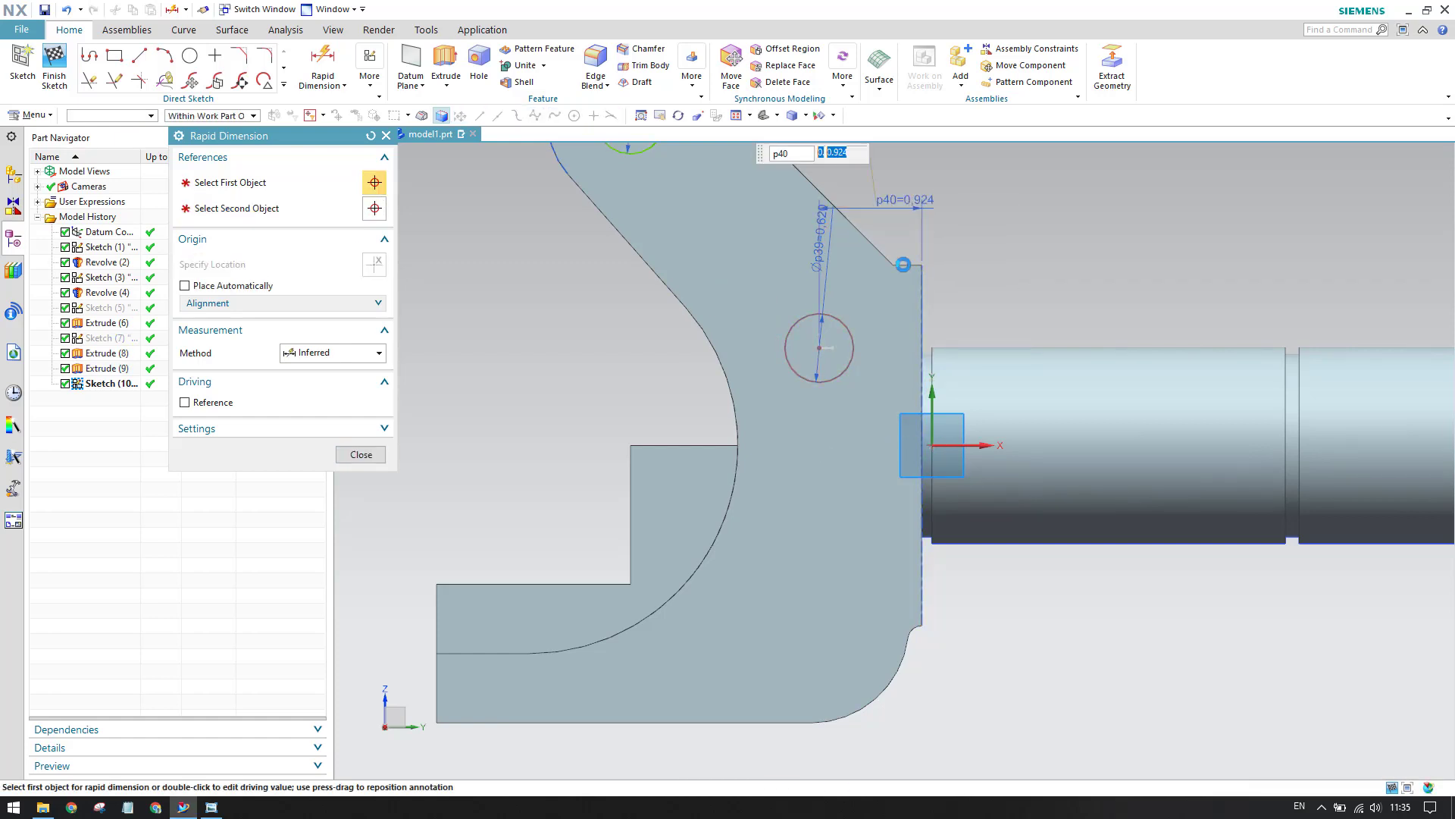
{"action": "type", "text": "1.125"}
{"action": "key", "text": "Return"}
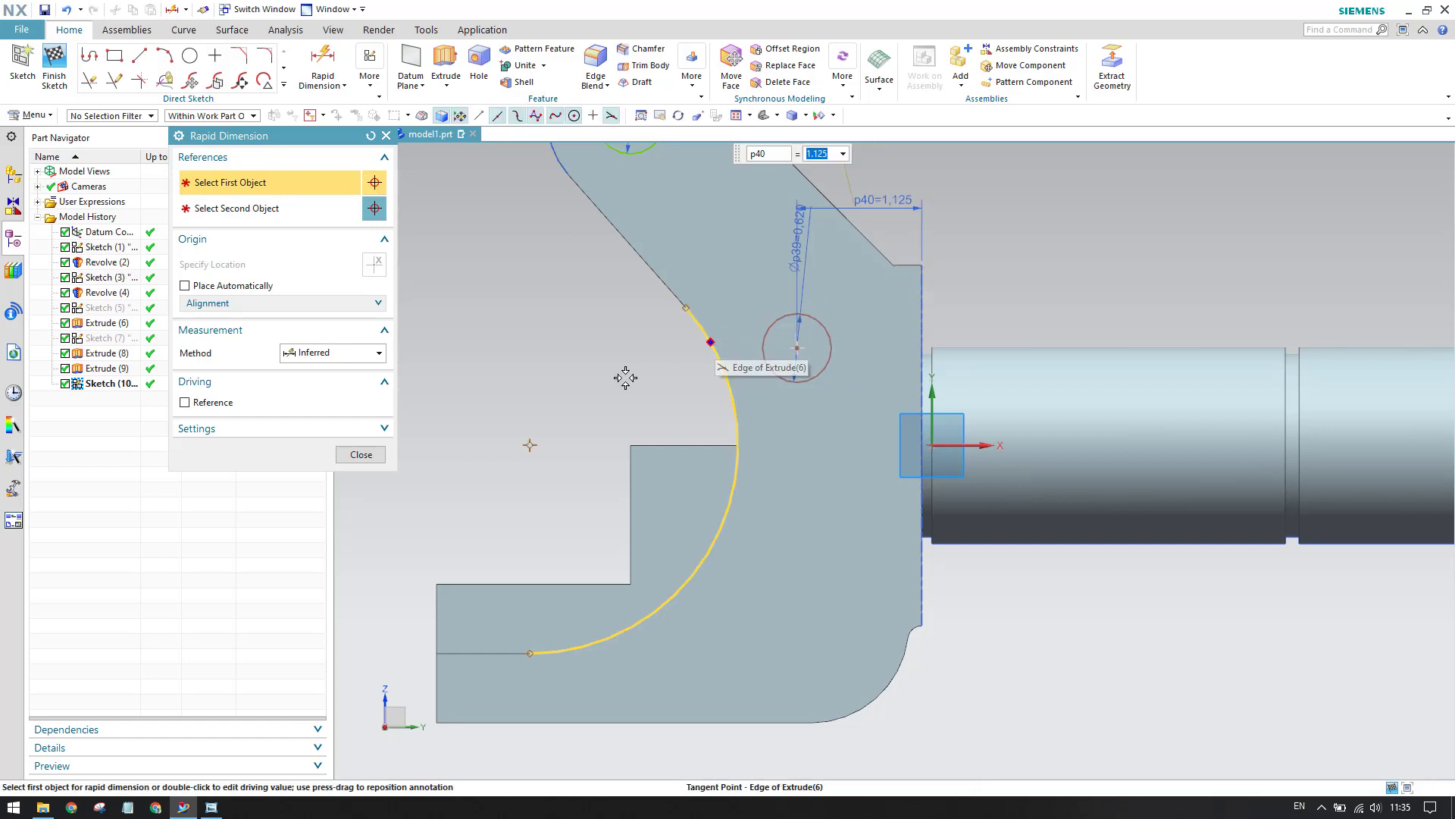
{"action": "left_click", "coordinate": [350, 454]}
Check the height in the drawing and set the lower circle's vertical distance from the sketch origin to 0.812 in
{"action": "scroll", "coordinate": [842, 377], "scroll_direction": "down", "scroll_amount": 1}
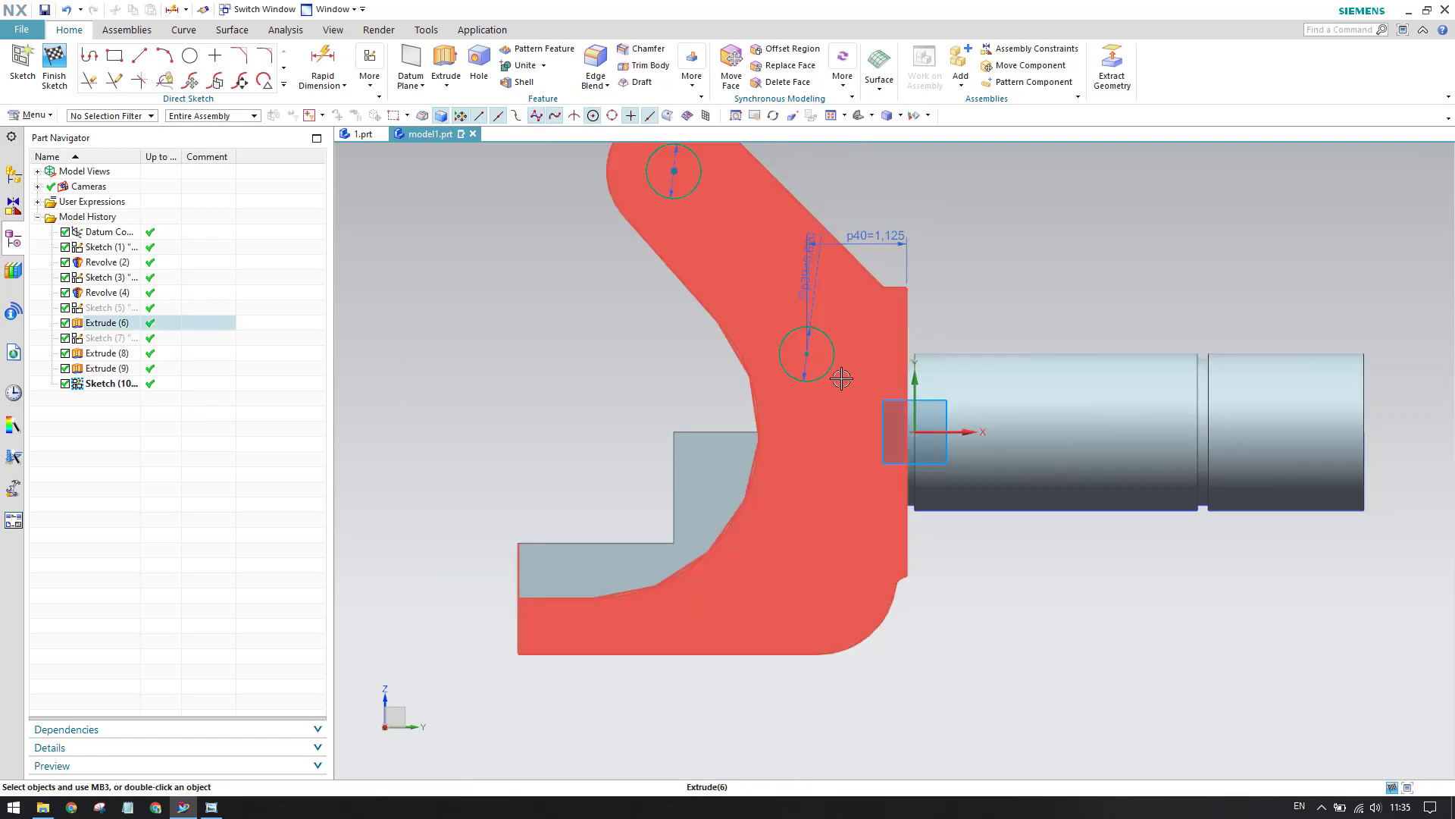
{"action": "scroll", "coordinate": [841, 377], "scroll_direction": "down", "scroll_amount": 1}
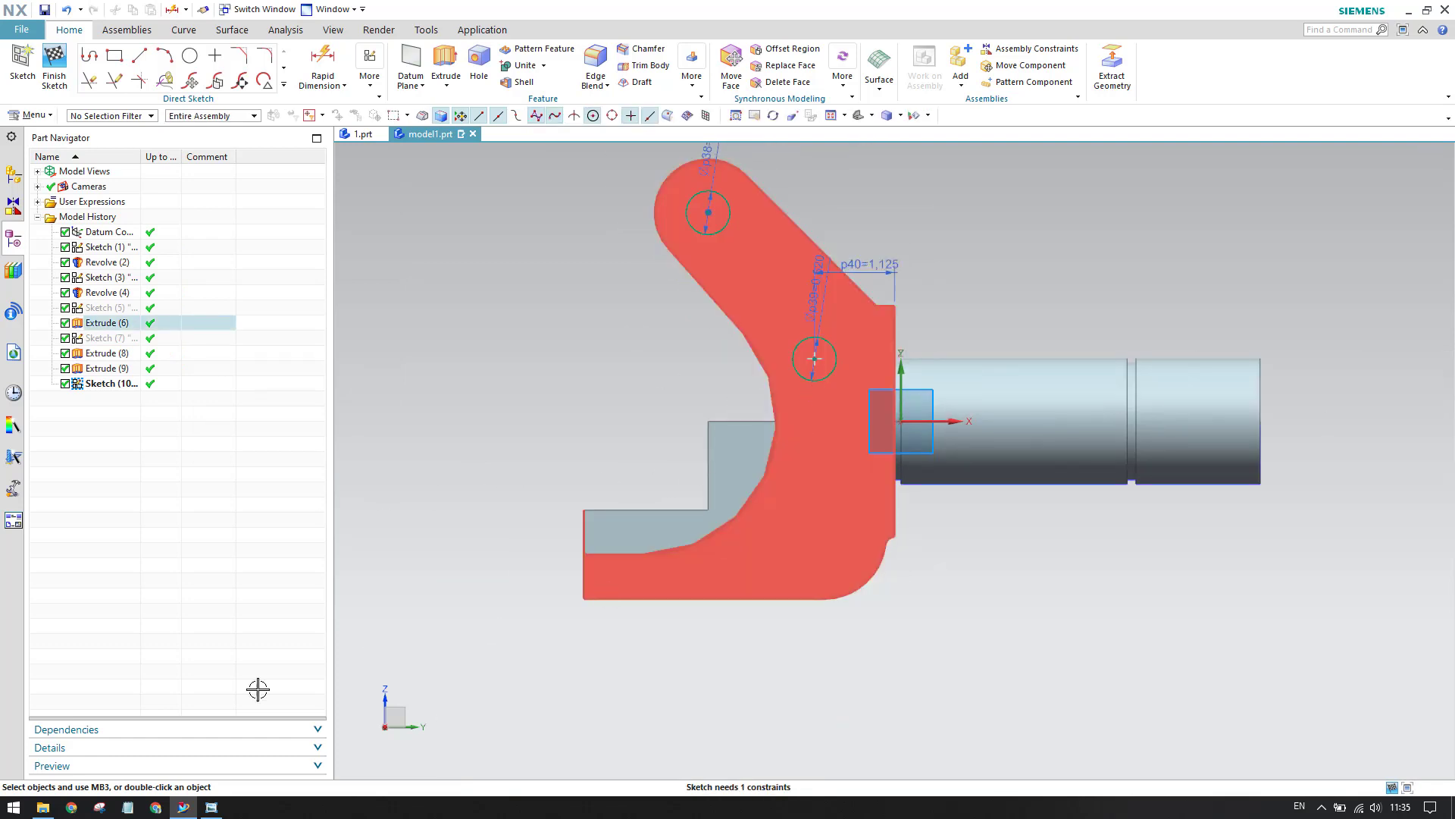
{"action": "left_click", "coordinate": [212, 806]}
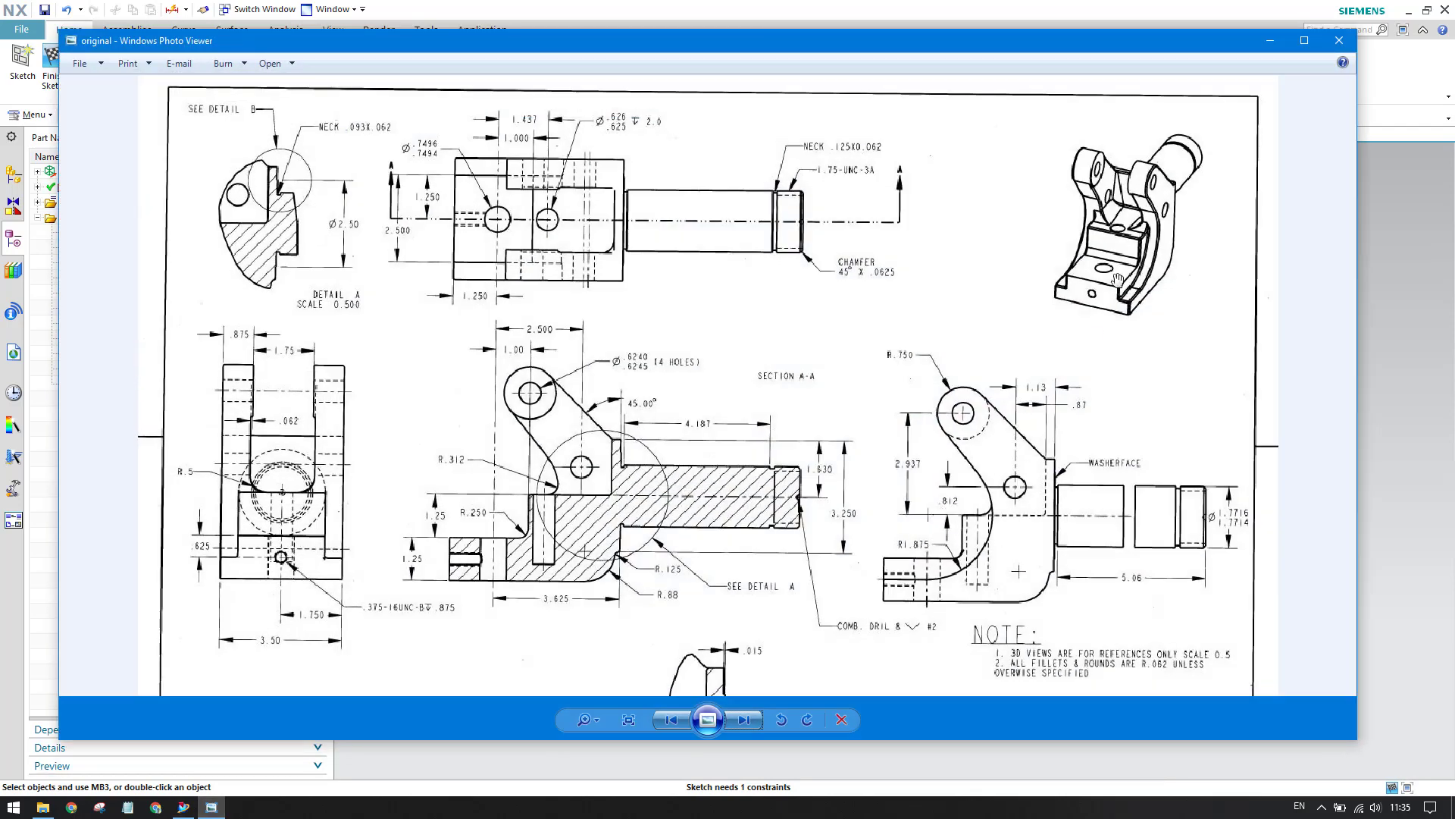
{"action": "left_click", "coordinate": [1270, 40]}
{"action": "left_click", "coordinate": [322, 64]}
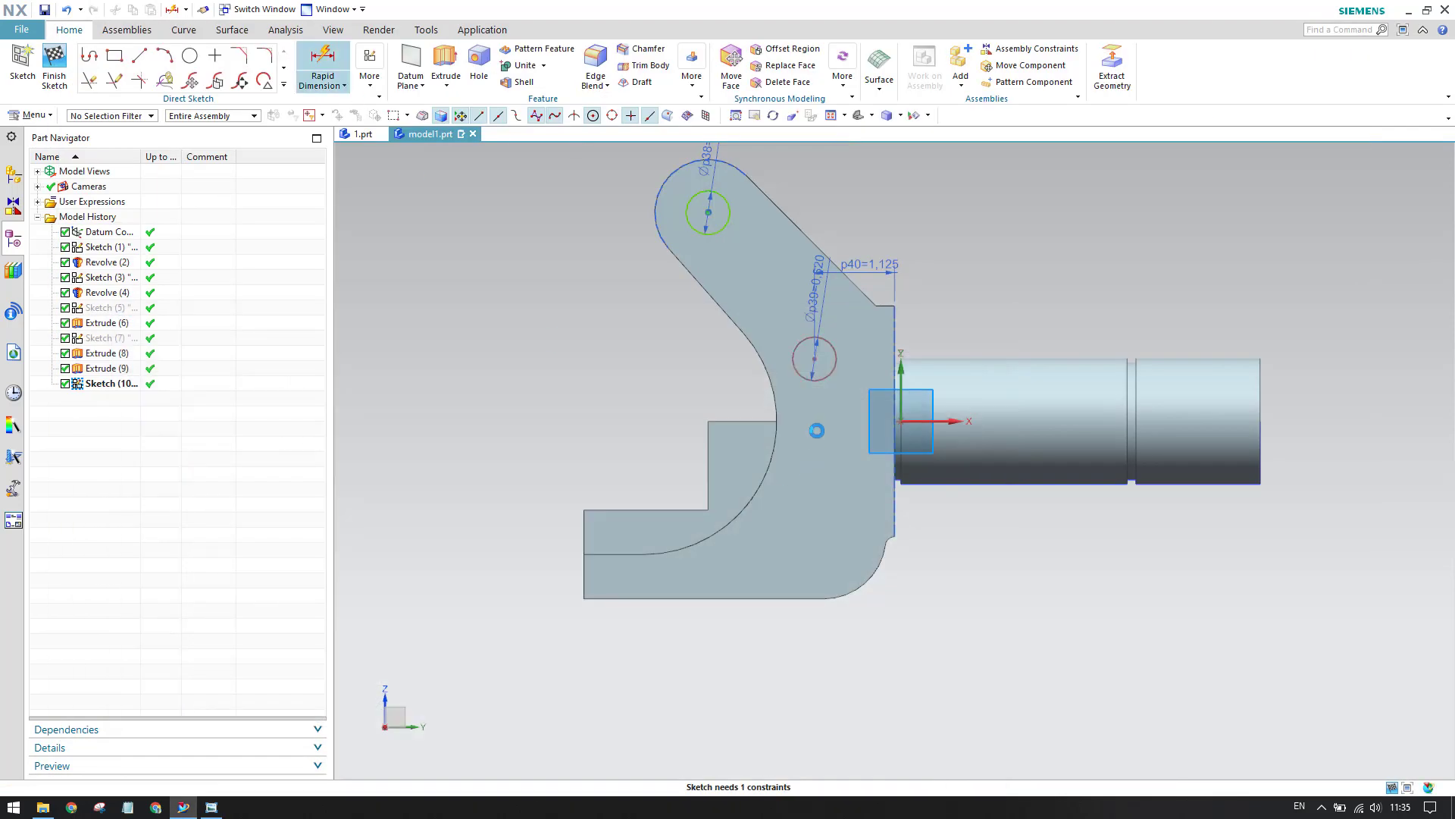
{"action": "left_click", "coordinate": [816, 359]}
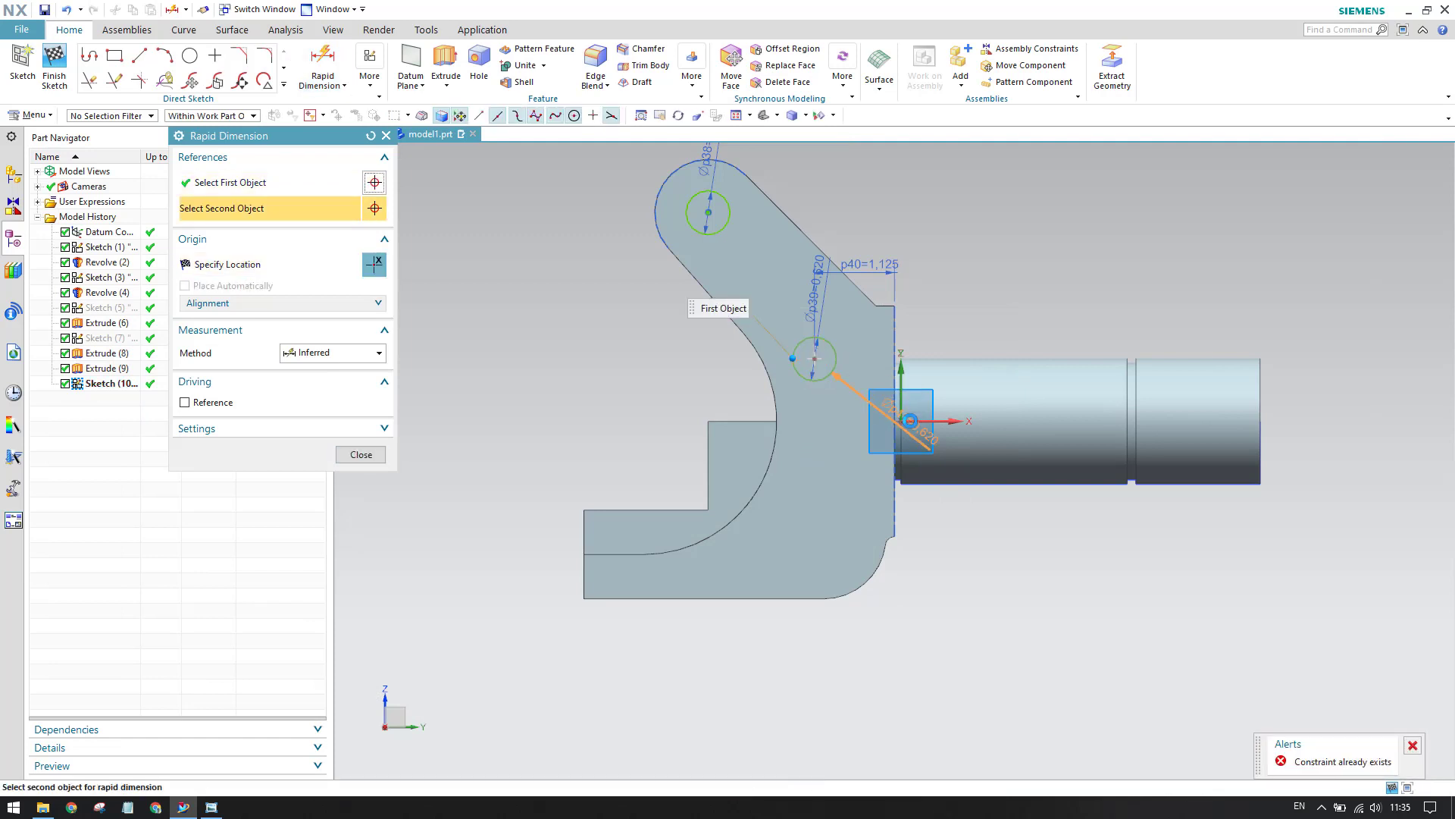
{"action": "left_click", "coordinate": [904, 421]}
{"action": "left_click", "coordinate": [648, 392]}
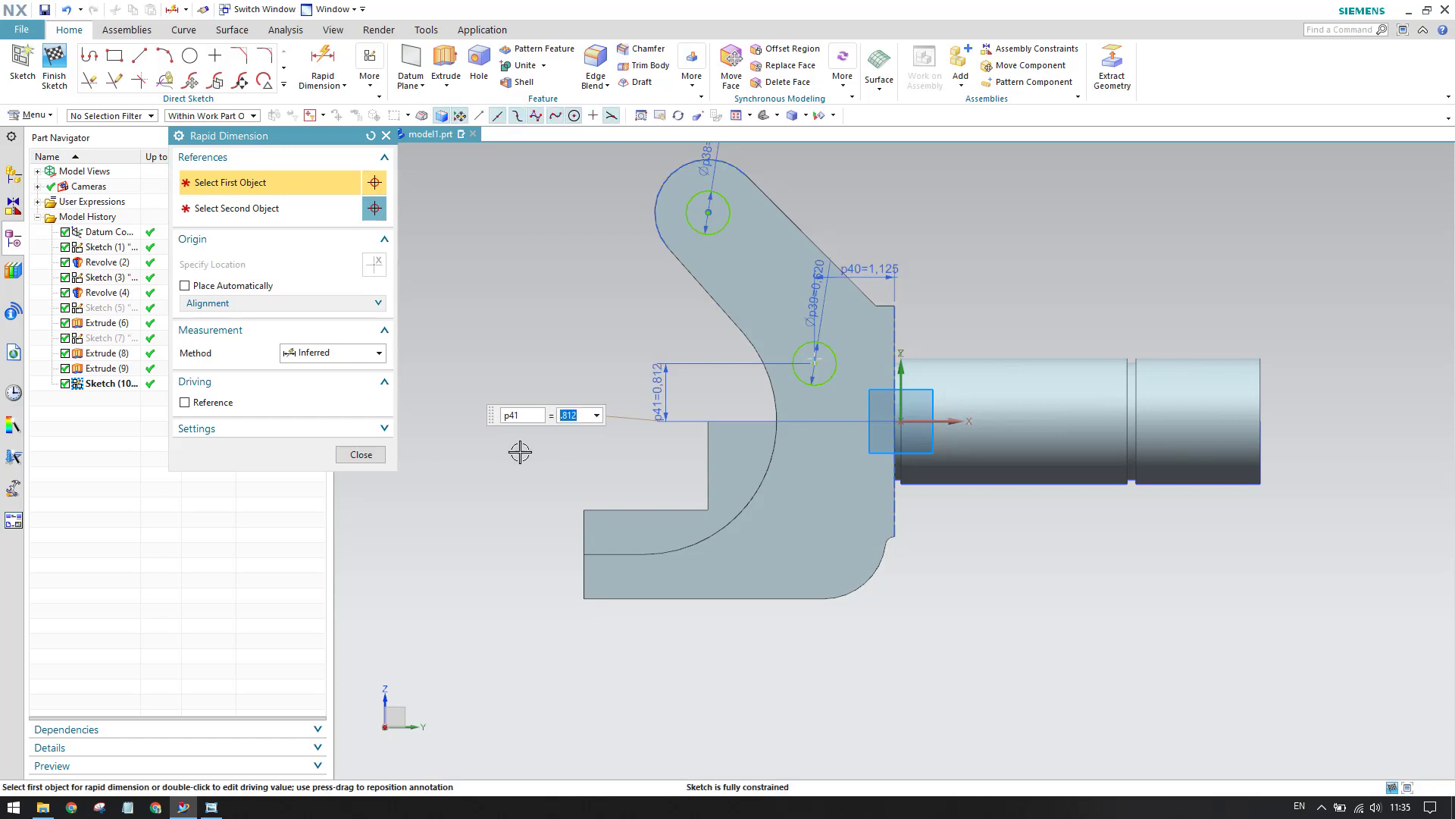
{"action": "left_click", "coordinate": [362, 455]}
Finish the sketch and extrude both circles with a Symmetric Value of 6.9 in, subtracting them from the bracket to cut the arm holes
{"action": "left_click", "coordinate": [54, 64]}
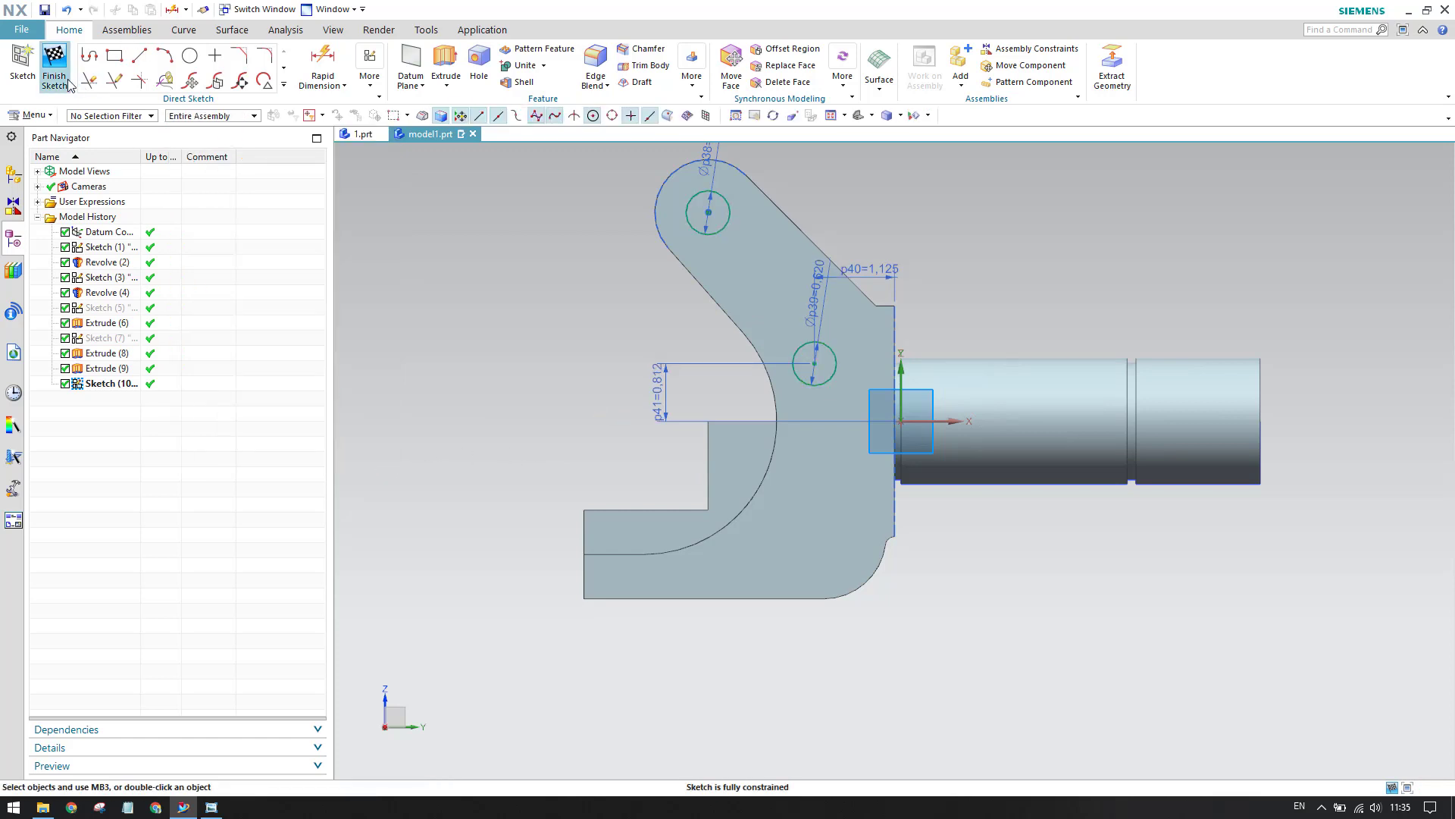
{"action": "mouse_move", "coordinate": [817, 449]}
{"action": "middle_mouse_down"}
{"action": "mouse_move", "coordinate": [758, 425]}
{"action": "mouse_move", "coordinate": [770, 432]}
{"action": "middle_mouse_up"}
{"action": "left_click", "coordinate": [193, 64]}
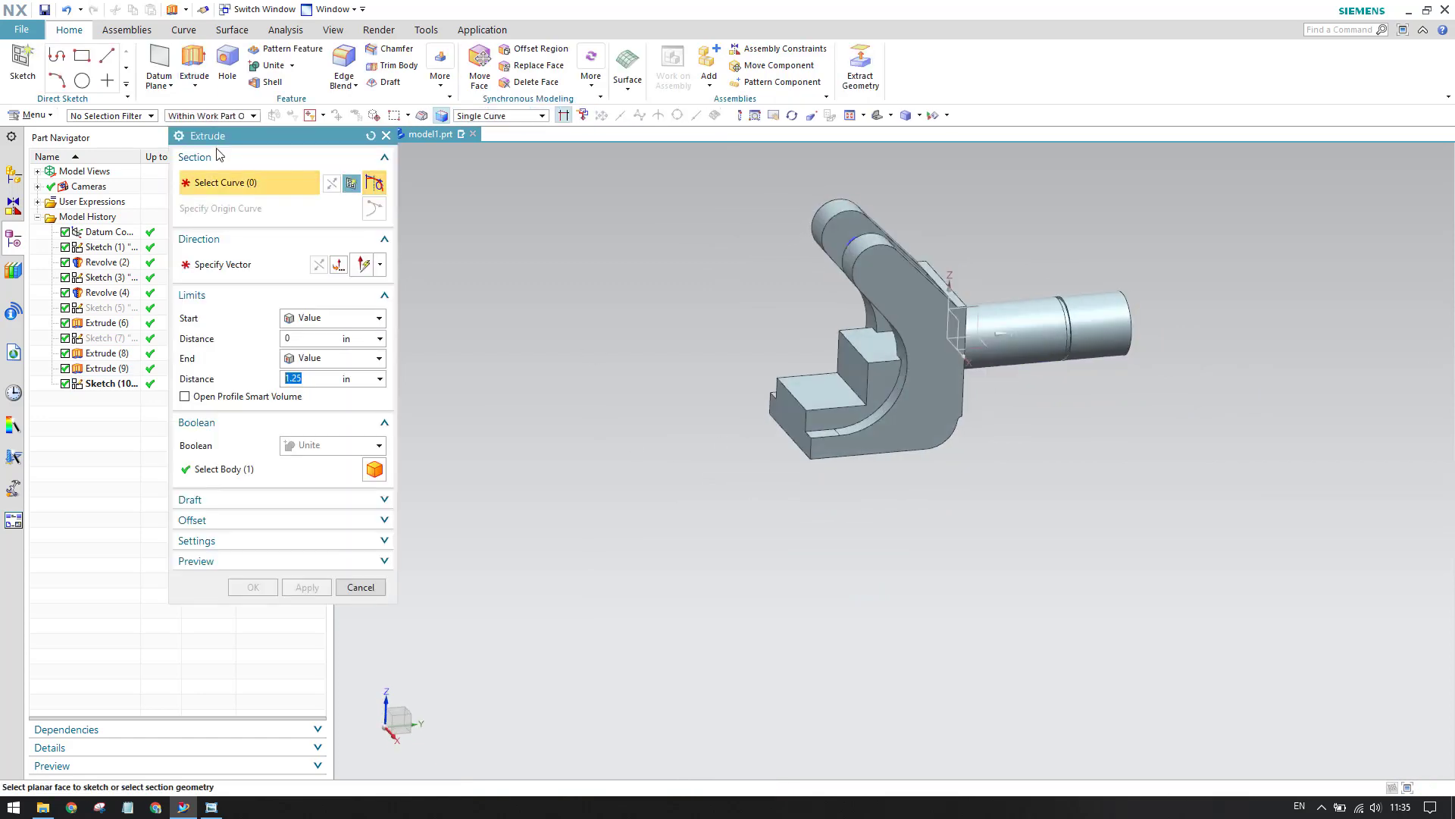
{"action": "left_click", "coordinate": [115, 384]}
{"action": "left_click", "coordinate": [309, 319]}
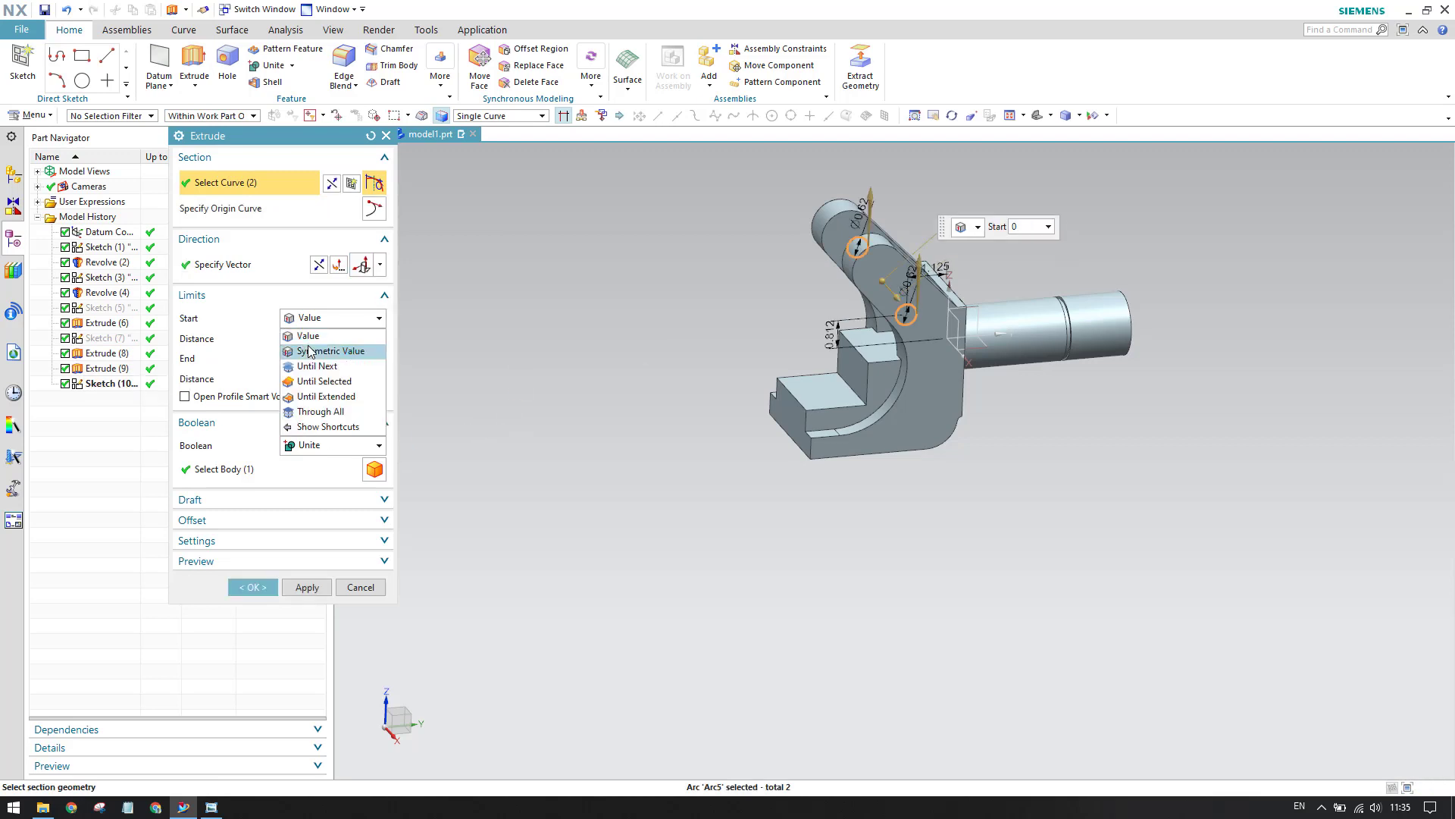
{"action": "left_click", "coordinate": [322, 348]}
{"action": "left_click_drag", "start_coordinate": [889, 300], "coordinate": [945, 383]}
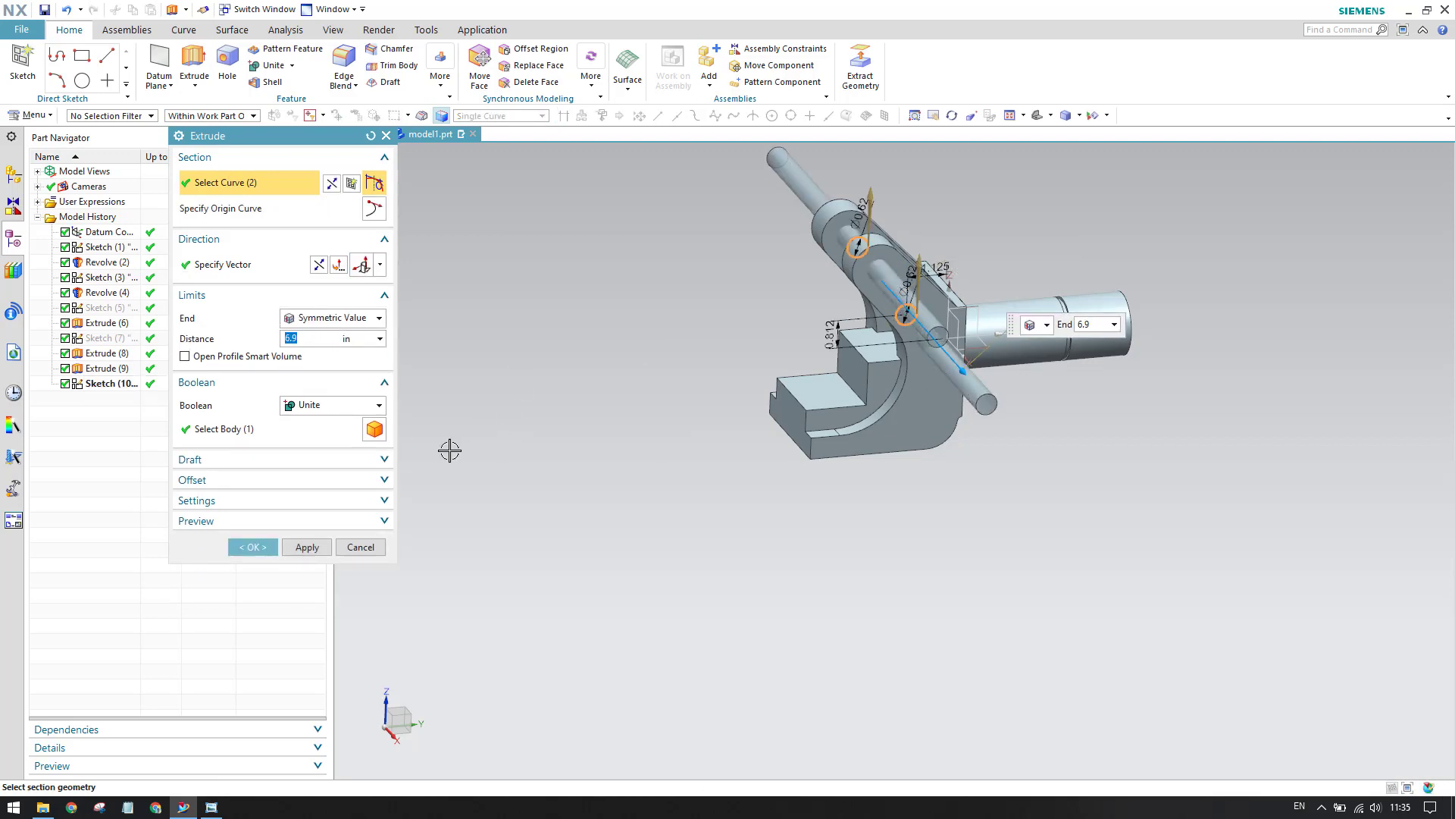
{"action": "left_click", "coordinate": [371, 406]}
{"action": "left_click", "coordinate": [313, 453]}
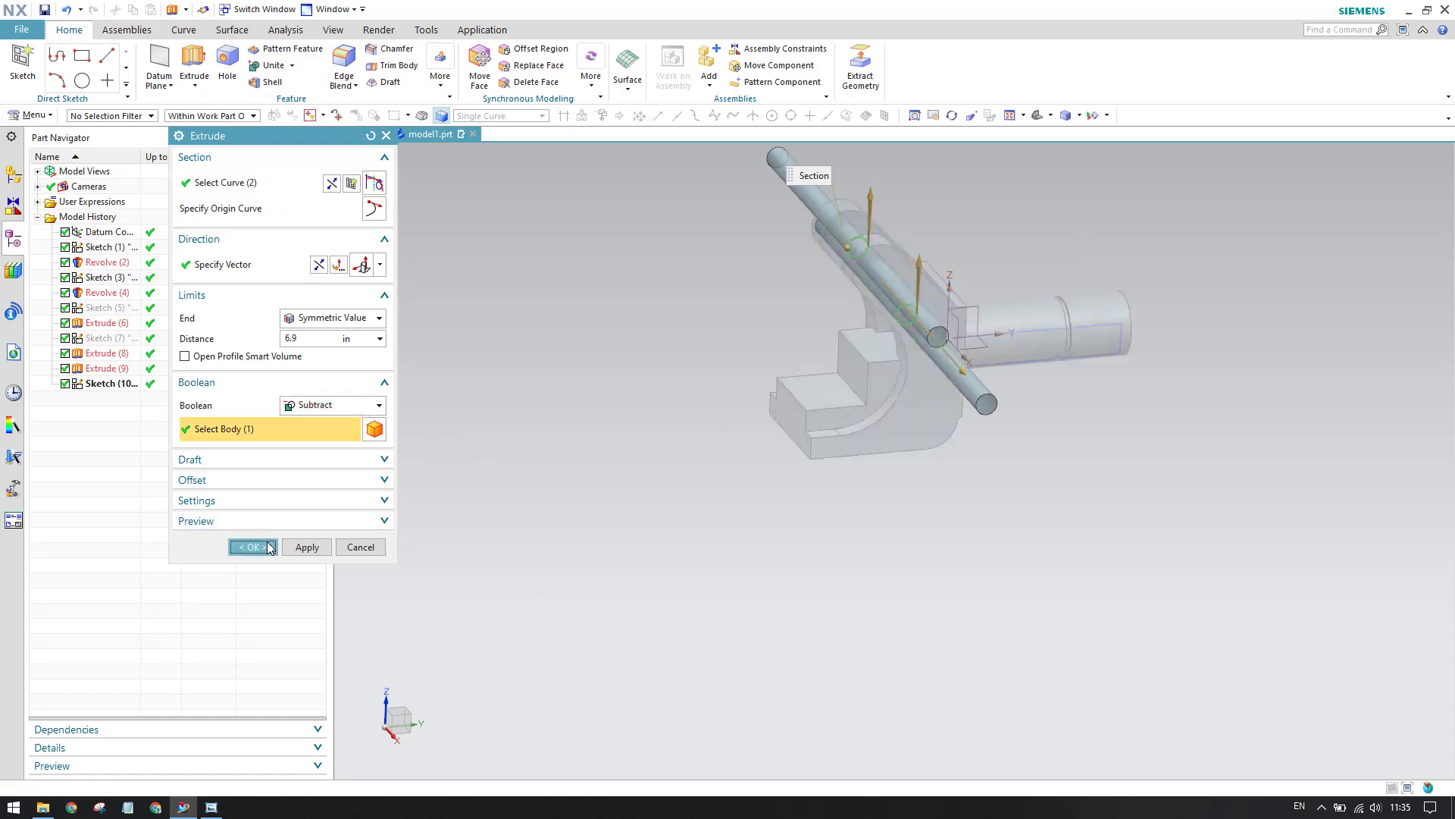
{"action": "left_click", "coordinate": [253, 547]}
{"action": "scroll", "coordinate": [878, 346], "scroll_direction": "up", "scroll_amount": 5}
{"action": "scroll", "coordinate": [878, 345], "scroll_direction": "down", "scroll_amount": 5}
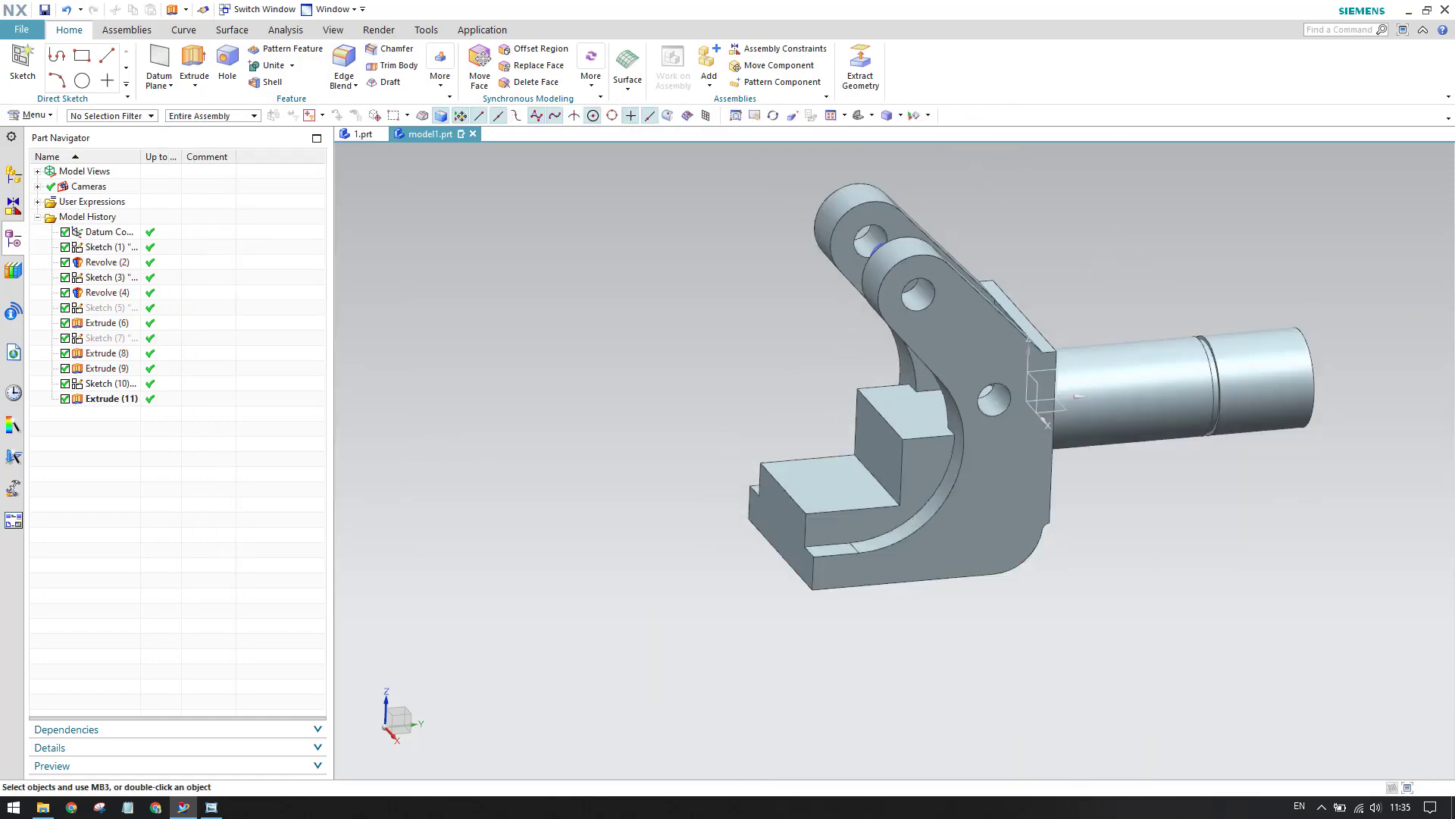
Look up the vertical hole's size and location in the reference drawing, then start a sketch on the lower step's top face
{"action": "left_click", "coordinate": [212, 806]}
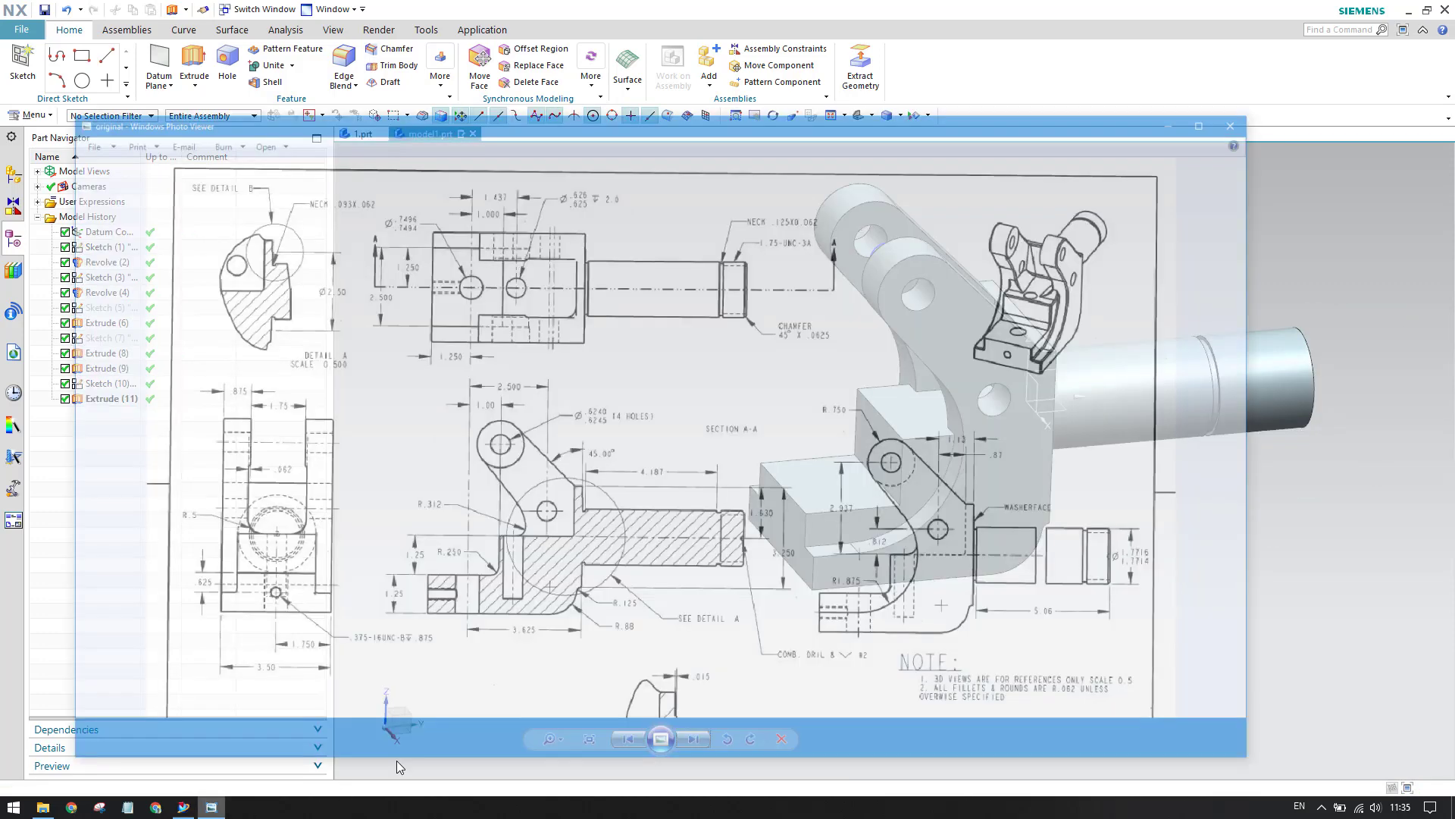
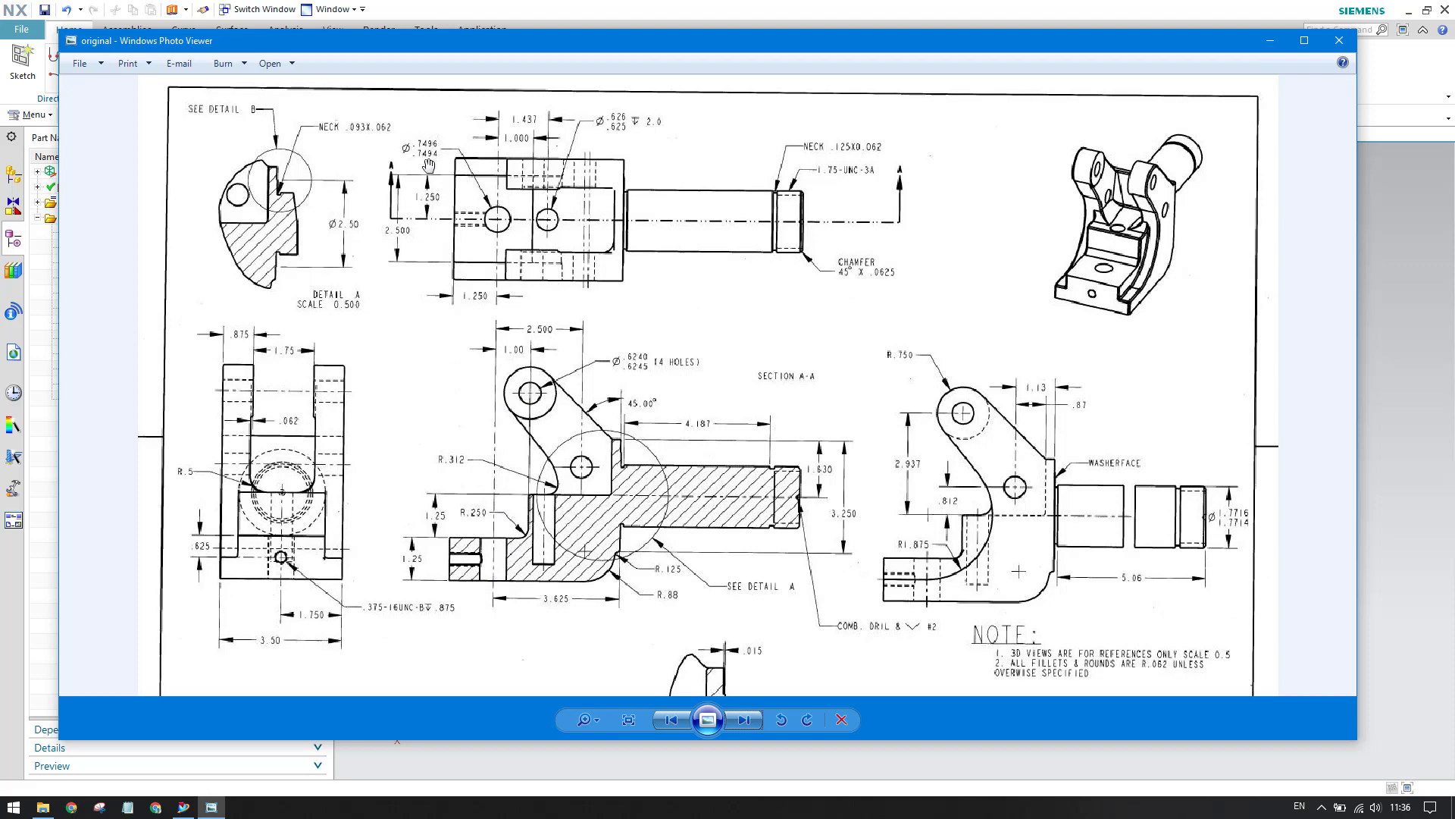
{"action": "left_click", "coordinate": [1270, 40]}
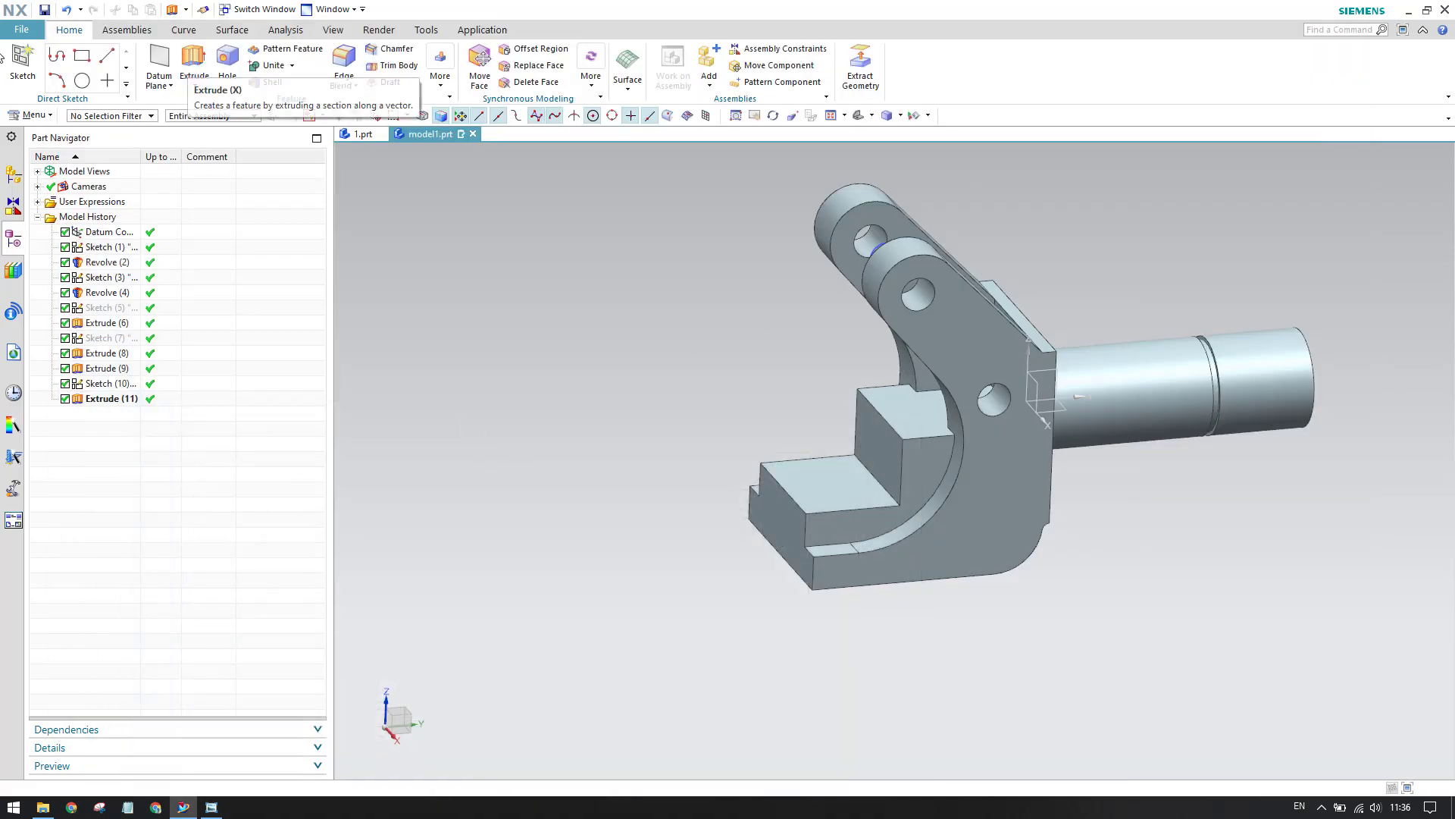
{"action": "left_click", "coordinate": [23, 64]}
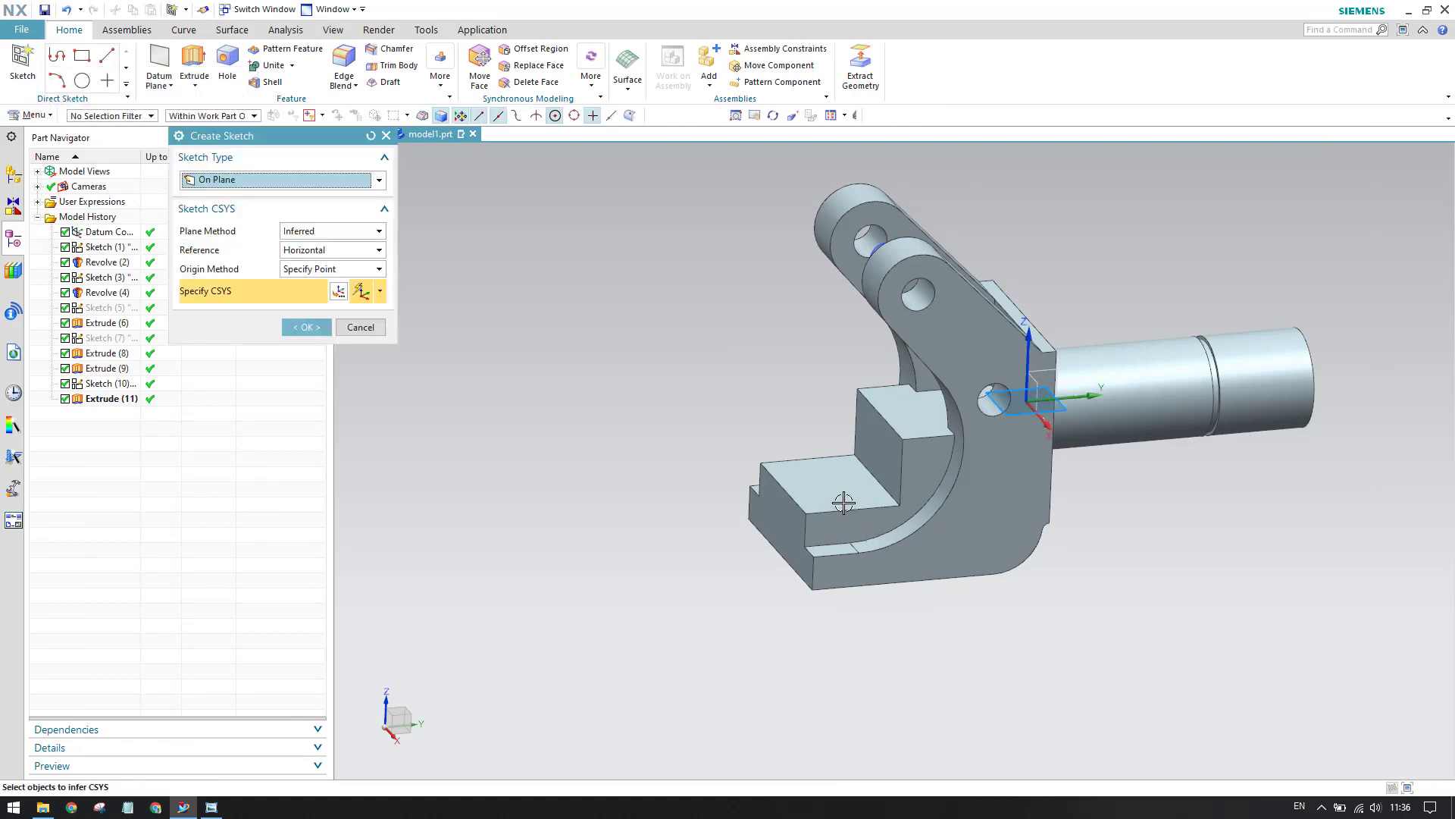
{"action": "left_click", "coordinate": [841, 502]}
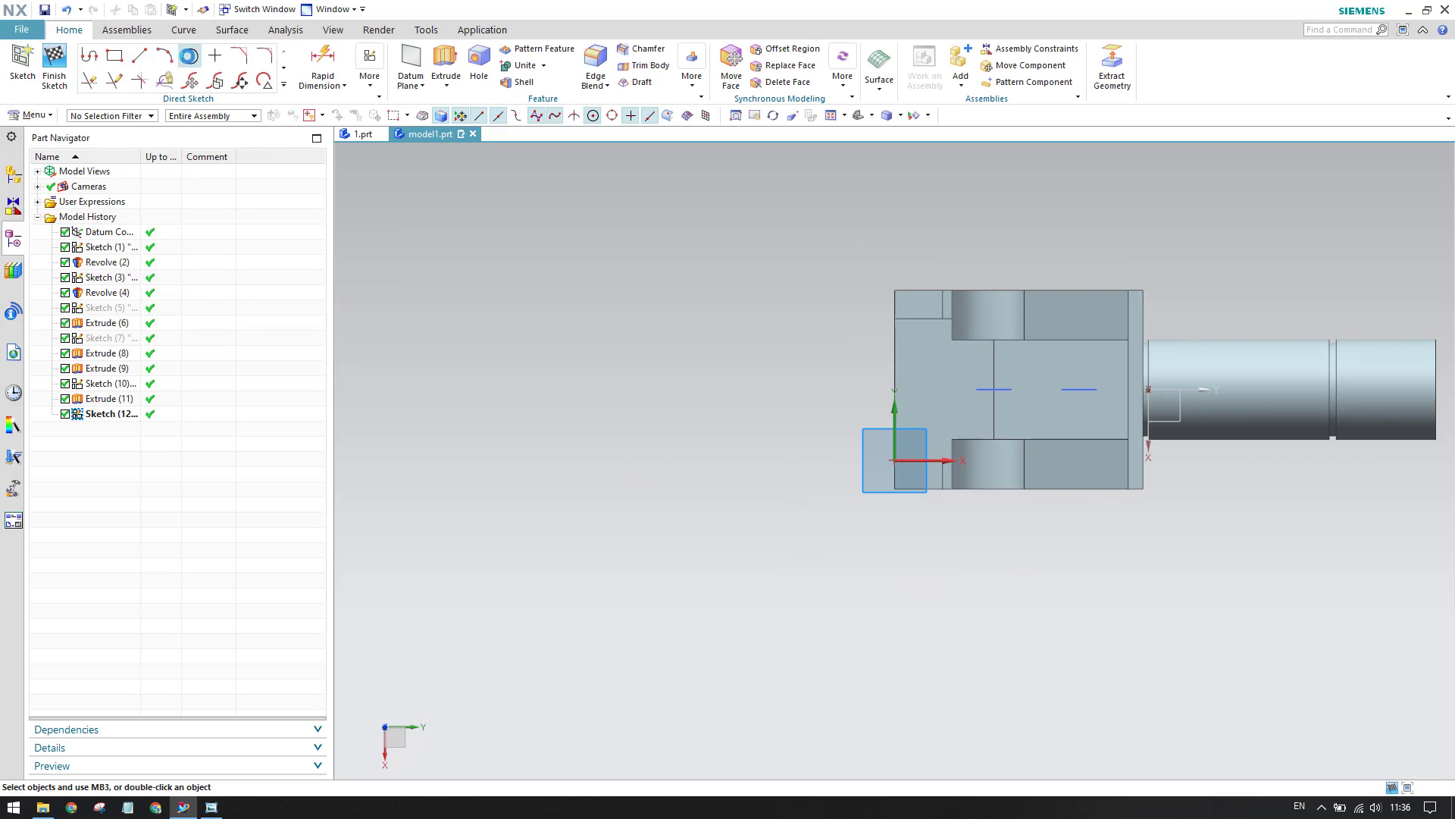
Sketch a circle about 0.9 in in diameter near the middle of the lower step's top face
{"action": "left_click", "coordinate": [190, 56]}
{"action": "scroll", "coordinate": [985, 400], "scroll_direction": "up", "scroll_amount": 3}
{"action": "left_click", "coordinate": [905, 369]}
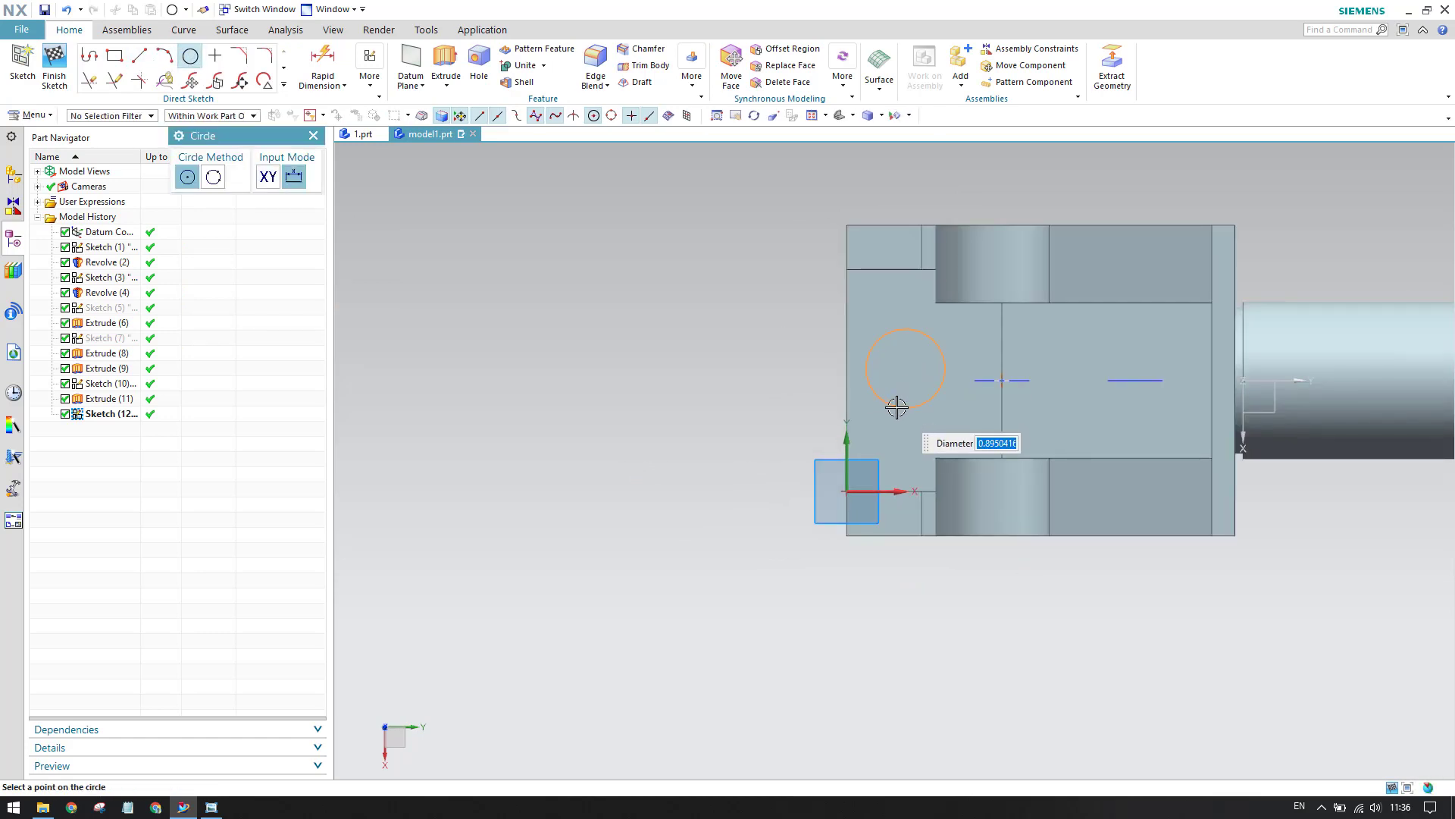
{"action": "left_click", "coordinate": [897, 407]}
{"action": "key", "text": "Escape"}
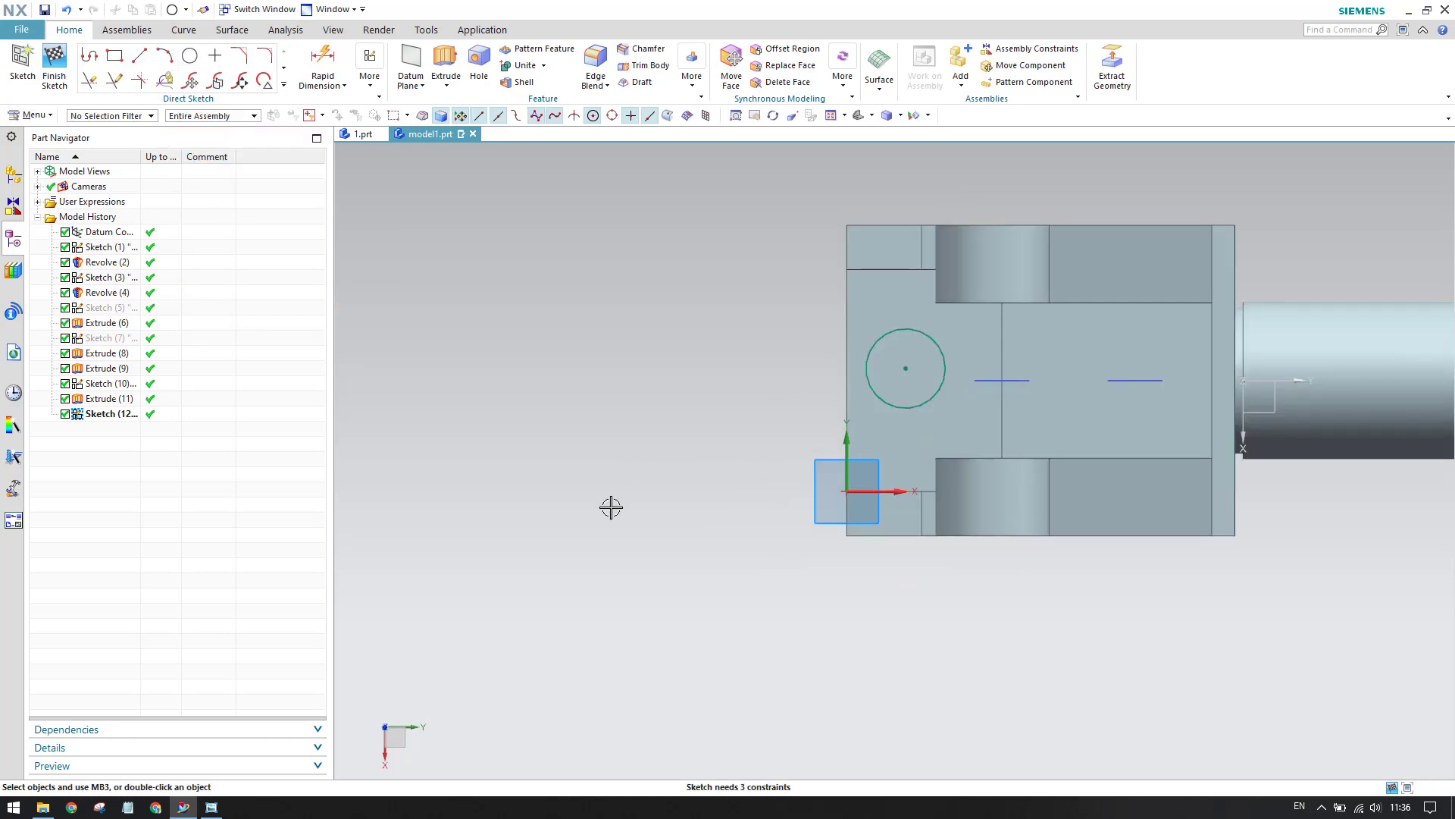
Check the vertical hole's size in the reference drawing and set the circle's diameter to 0.74 in
{"action": "left_click", "coordinate": [211, 807]}
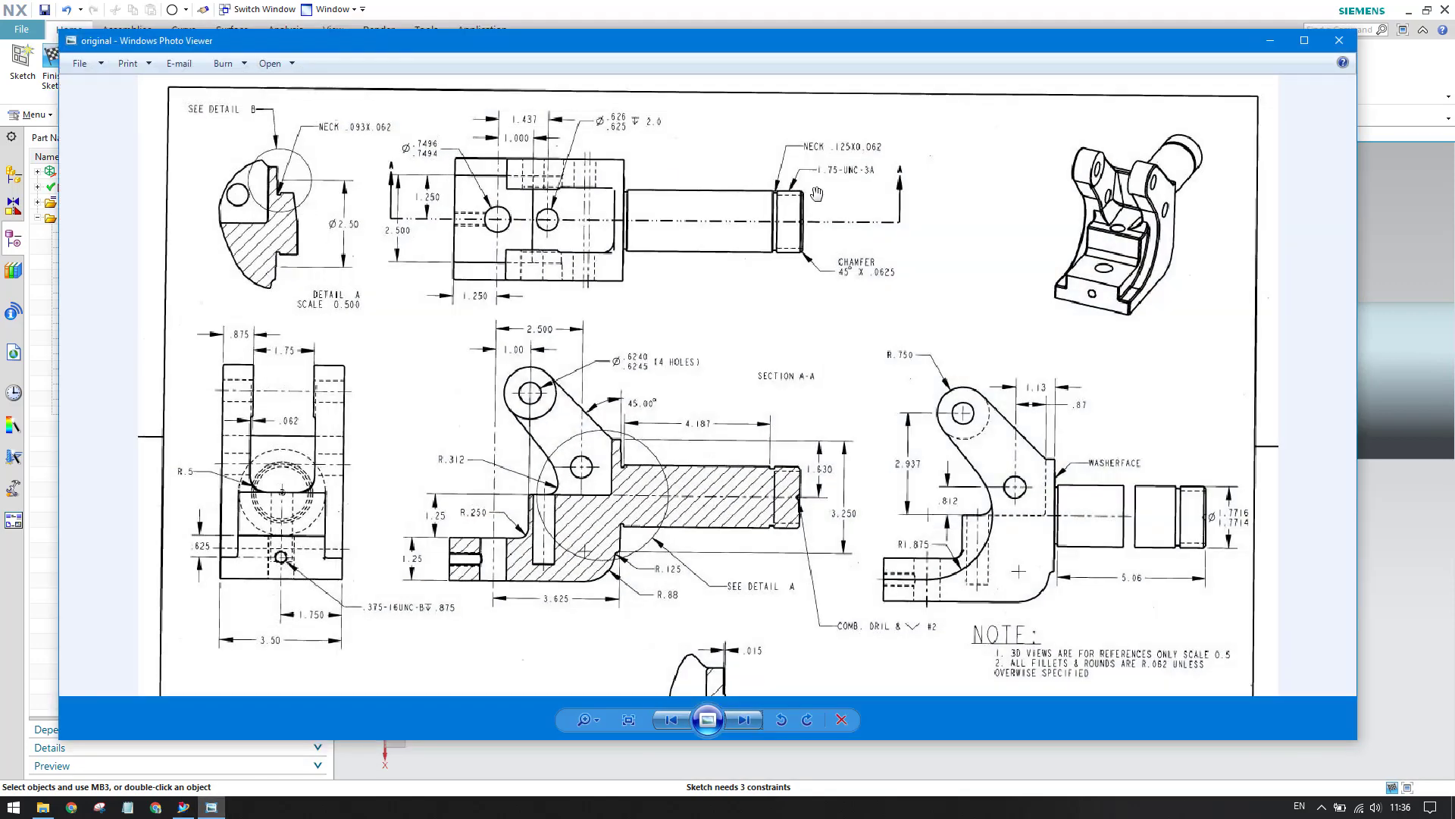
{"action": "left_click", "coordinate": [1271, 42]}
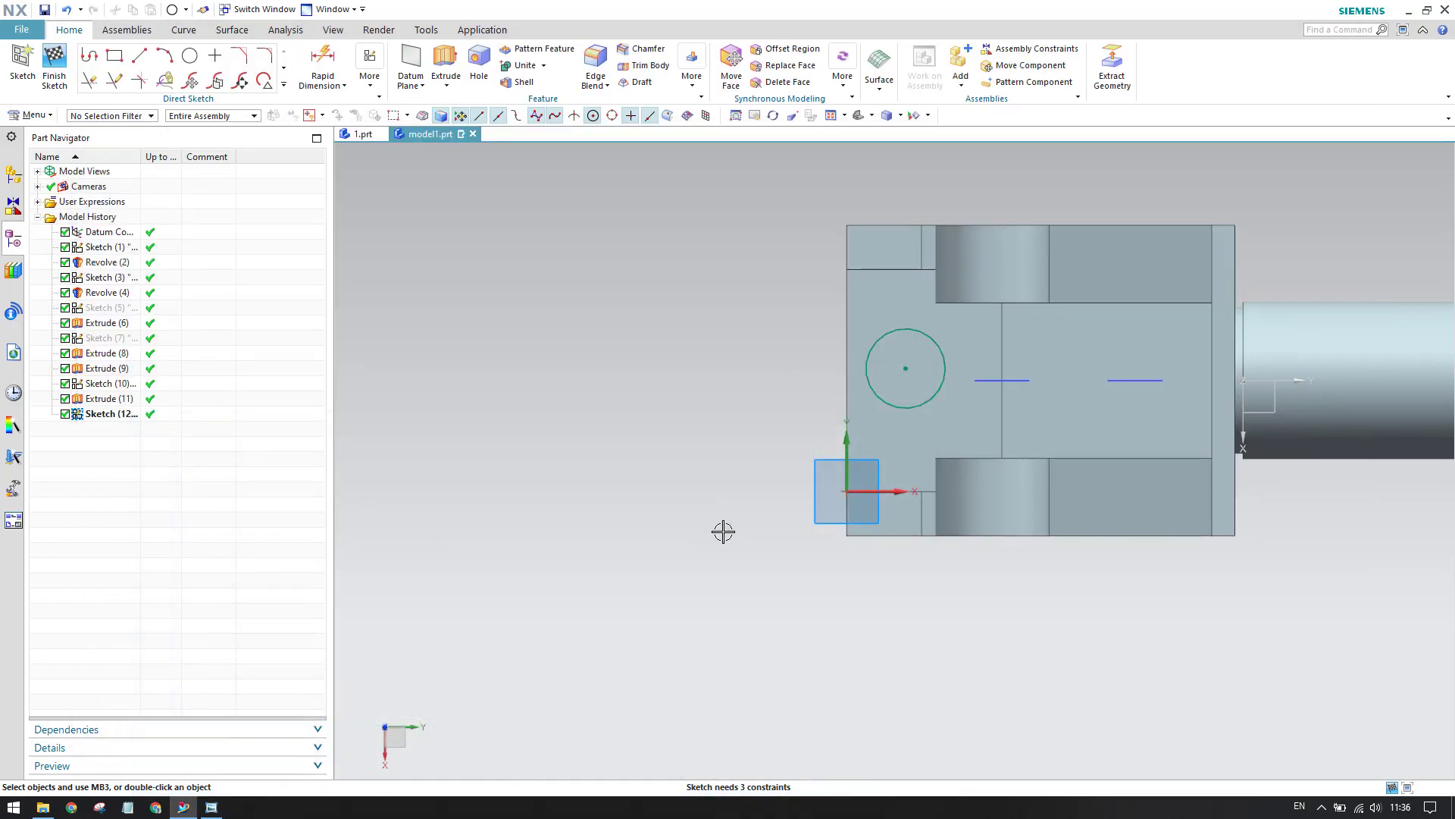
{"action": "key", "text": "d"}
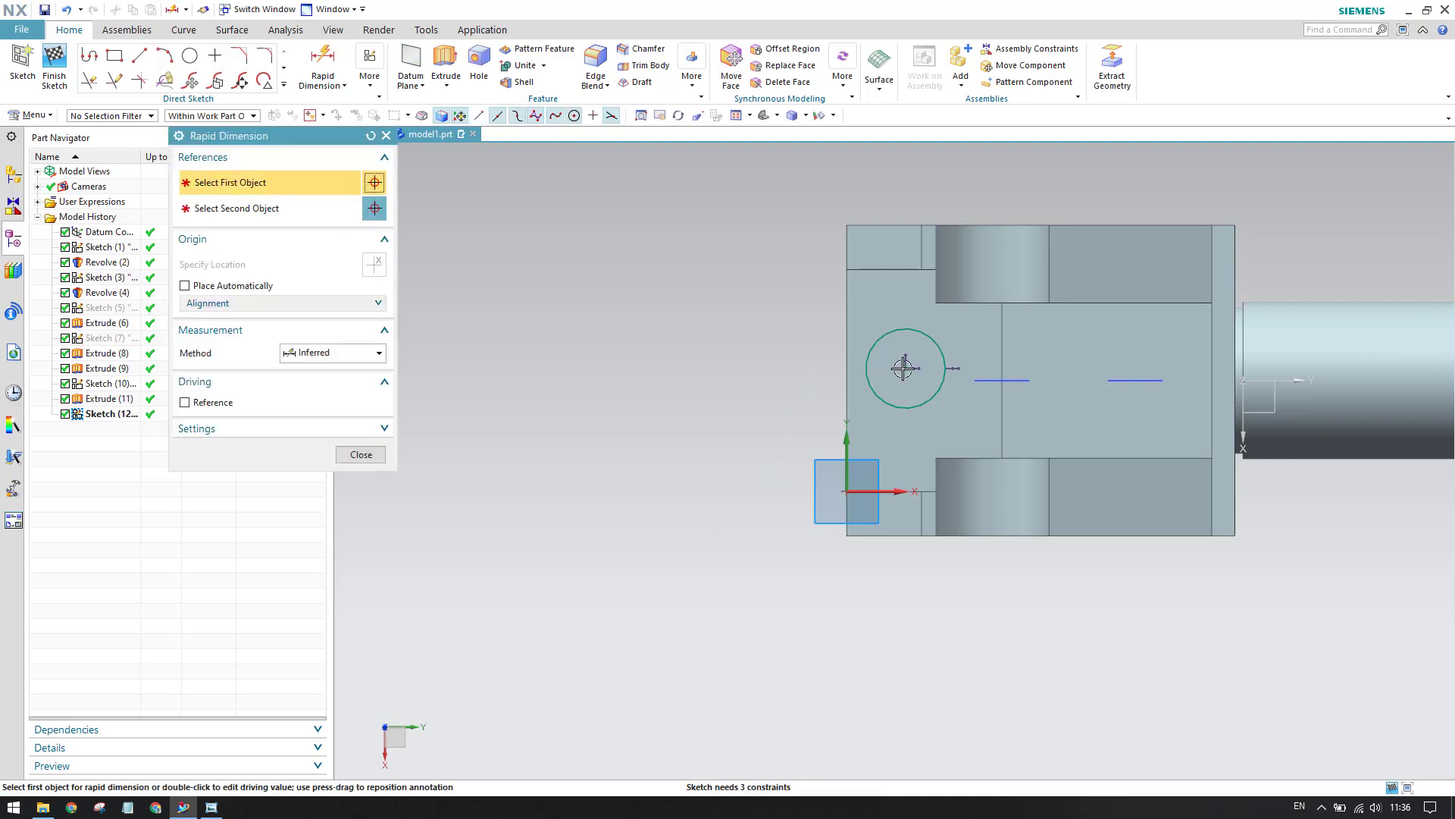
{"action": "left_click", "coordinate": [905, 368]}
{"action": "left_click", "coordinate": [708, 370]}
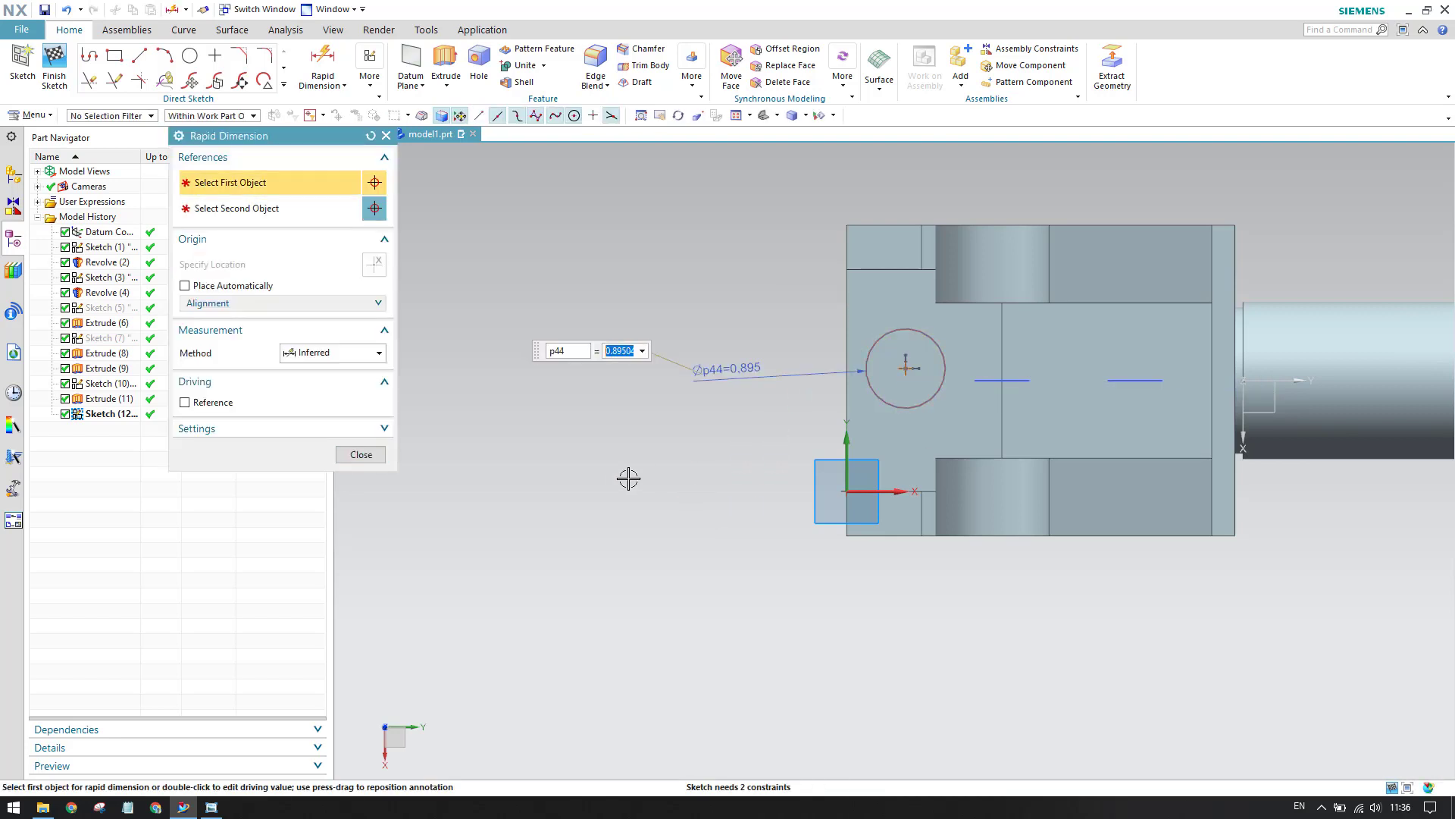
{"action": "type", "text": "0.74"}
{"action": "key", "text": "Return"}
{"action": "key", "text": "Escape"}
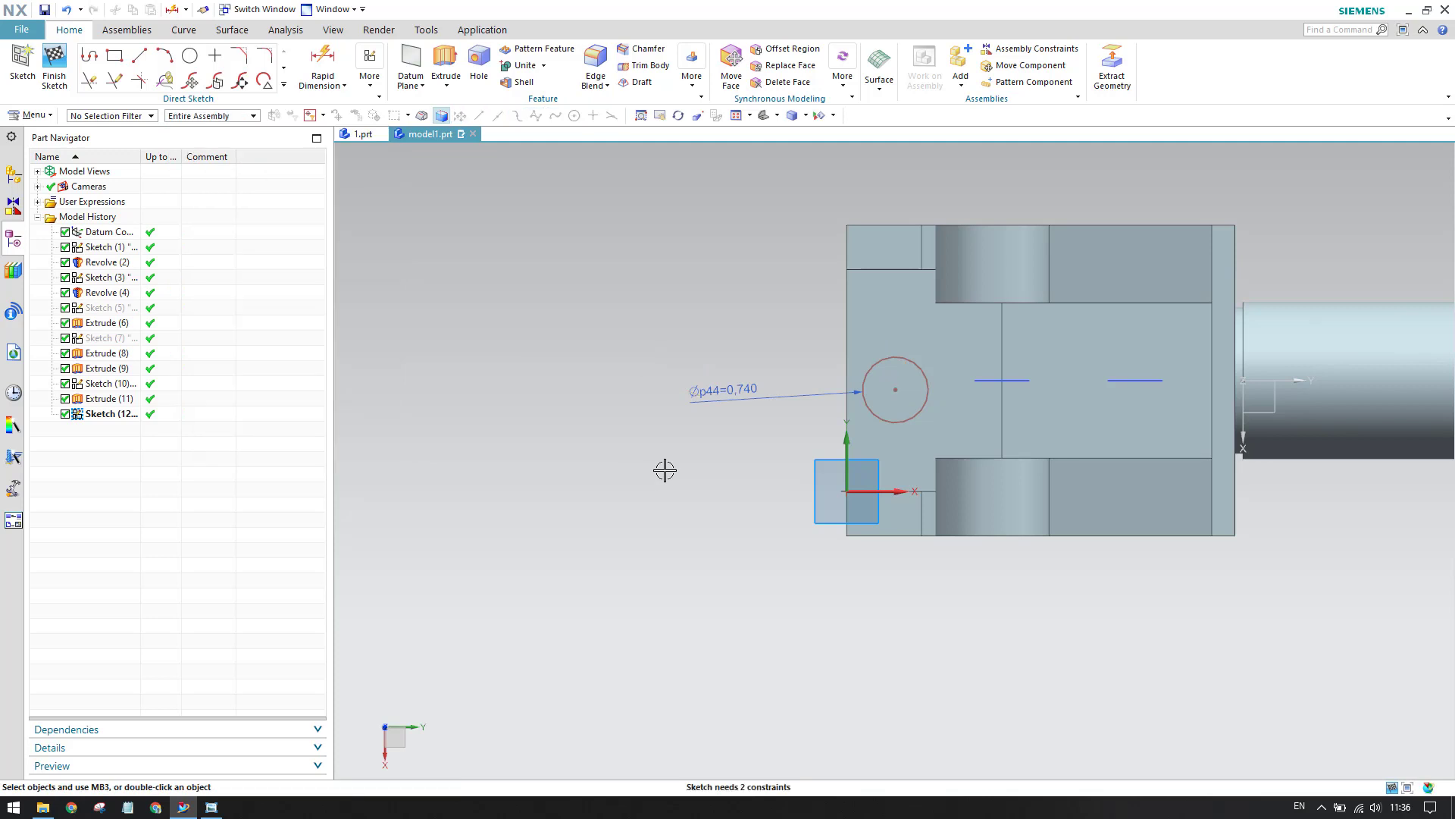
Constrain the circle's centre with Point on Curve to the datum Y axis along the shaft
{"action": "key", "text": "c"}
{"action": "left_click", "coordinate": [221, 188]}
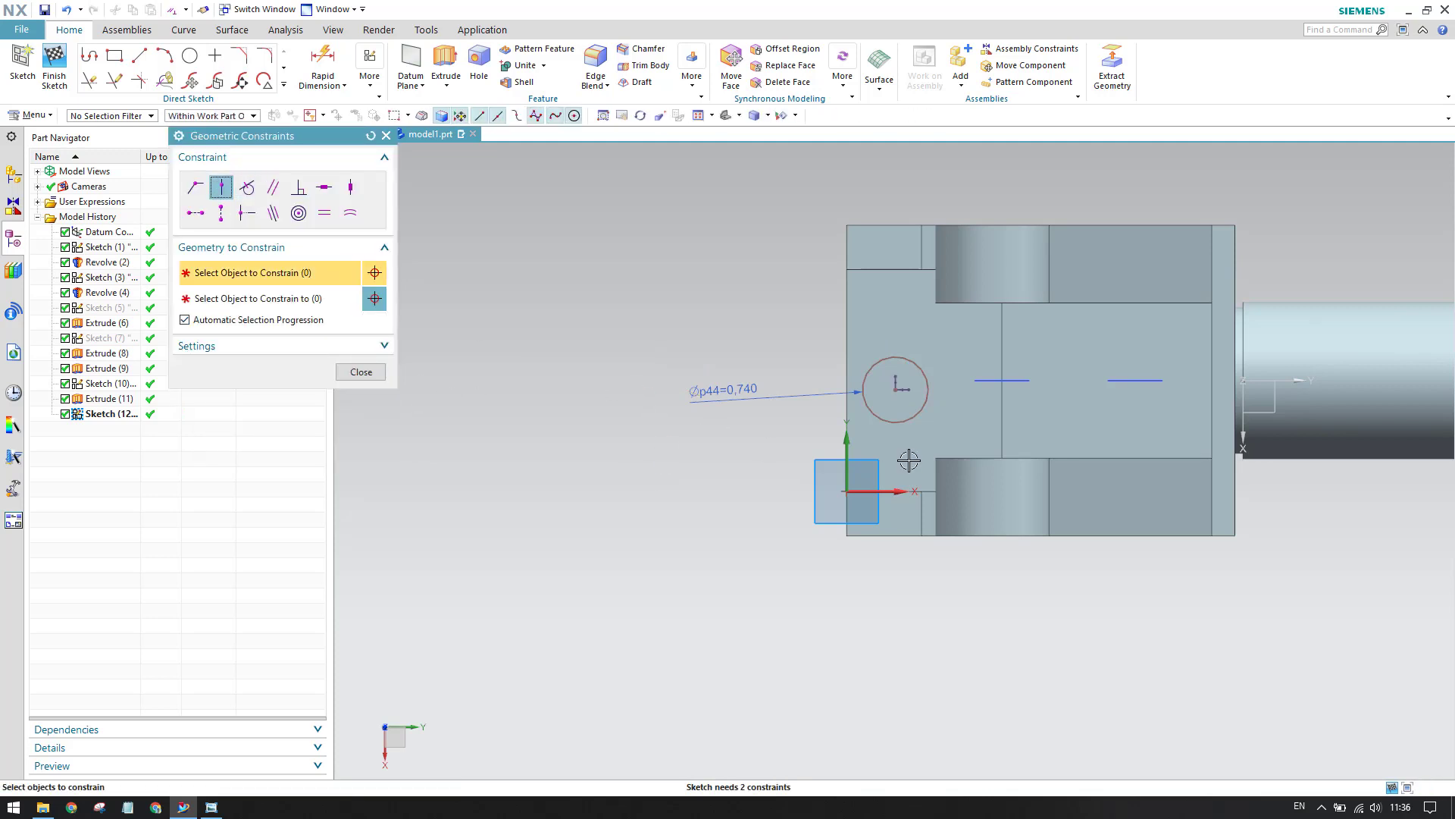
{"action": "left_click", "coordinate": [901, 388]}
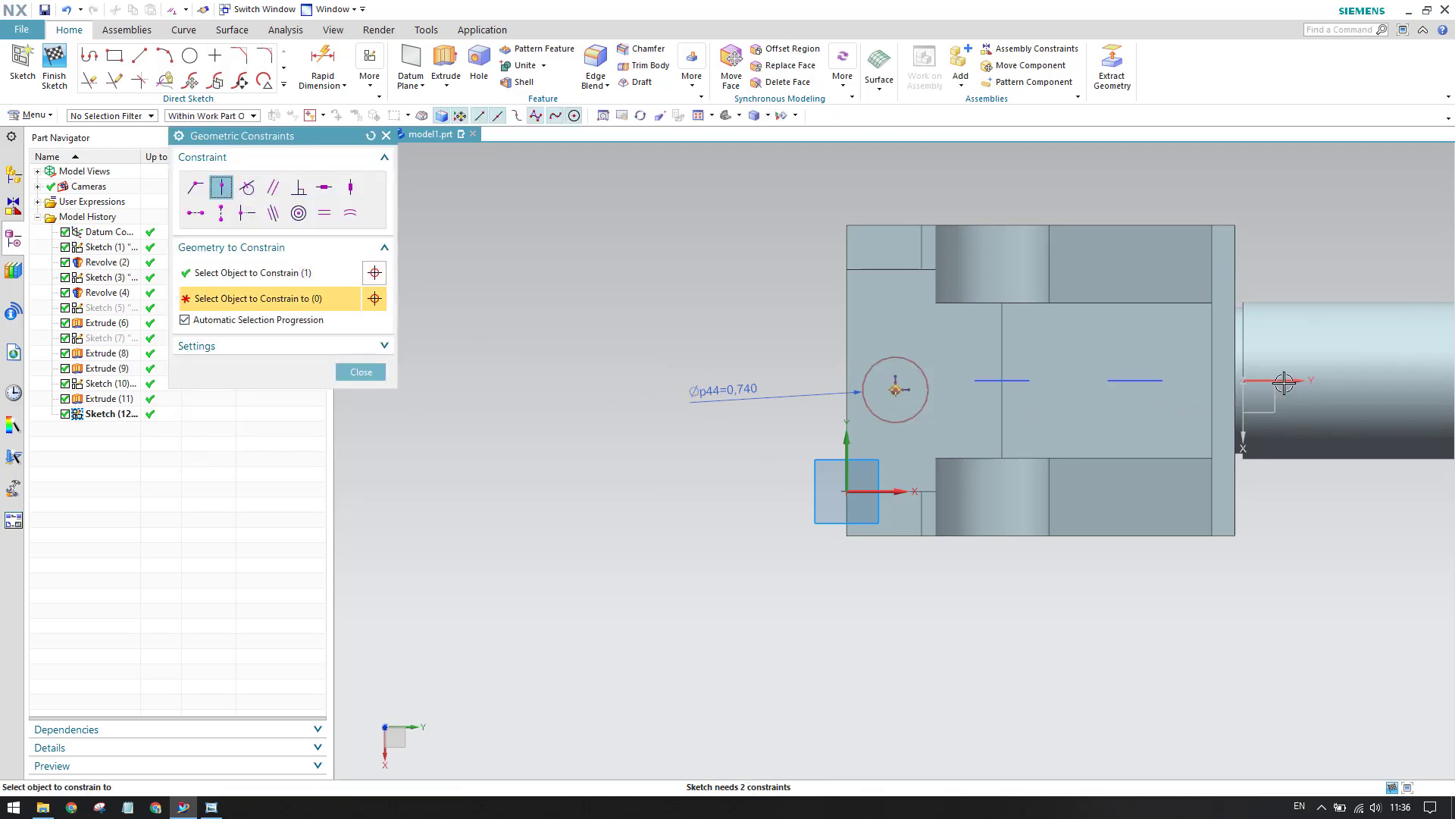
{"action": "left_click", "coordinate": [1283, 382]}
{"action": "left_click", "coordinate": [361, 372]}
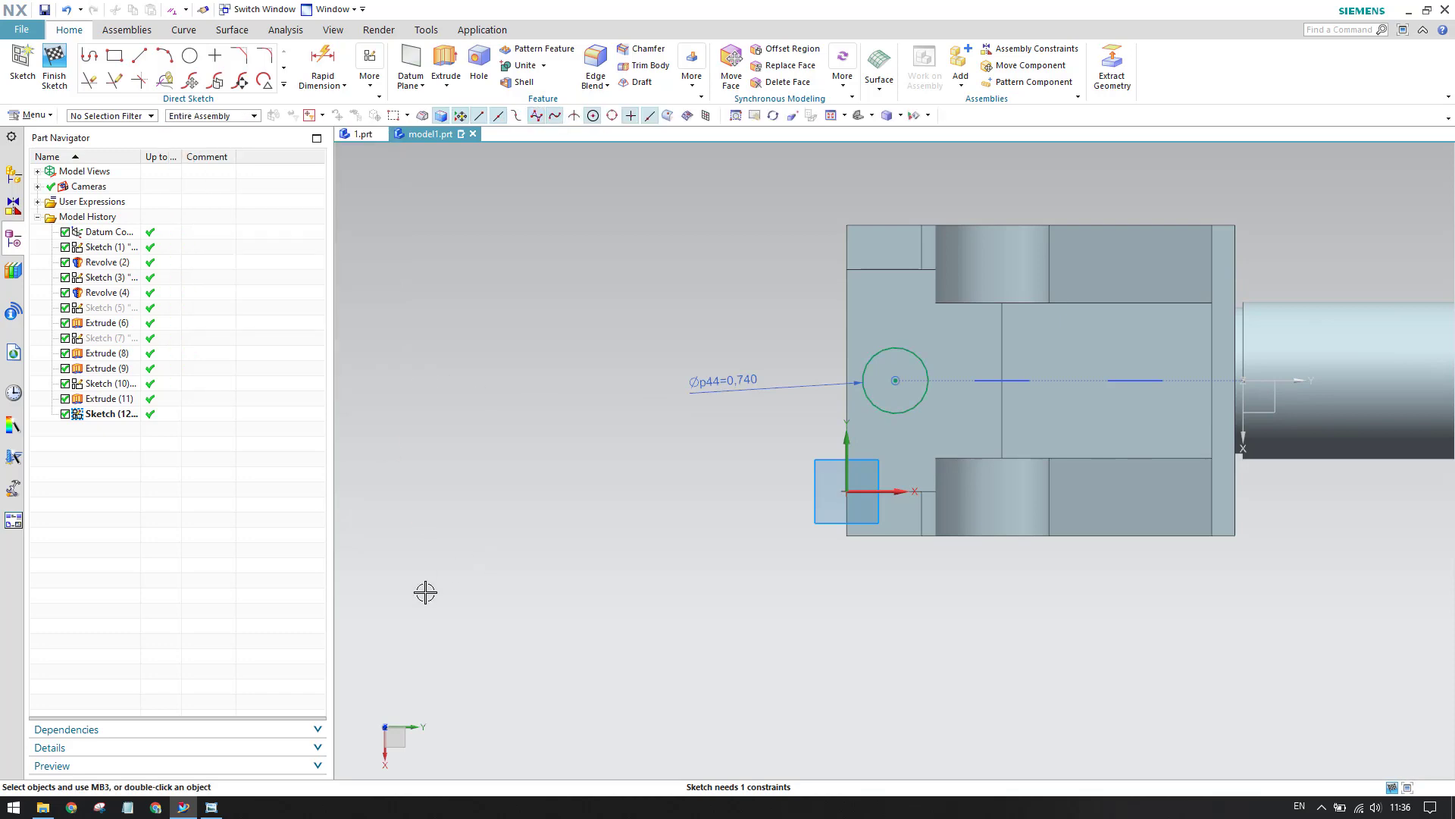
Check the hole's location in the drawing and dimension the circle's centre 3.625 in from the back plate's edge
{"action": "left_click", "coordinate": [212, 806]}
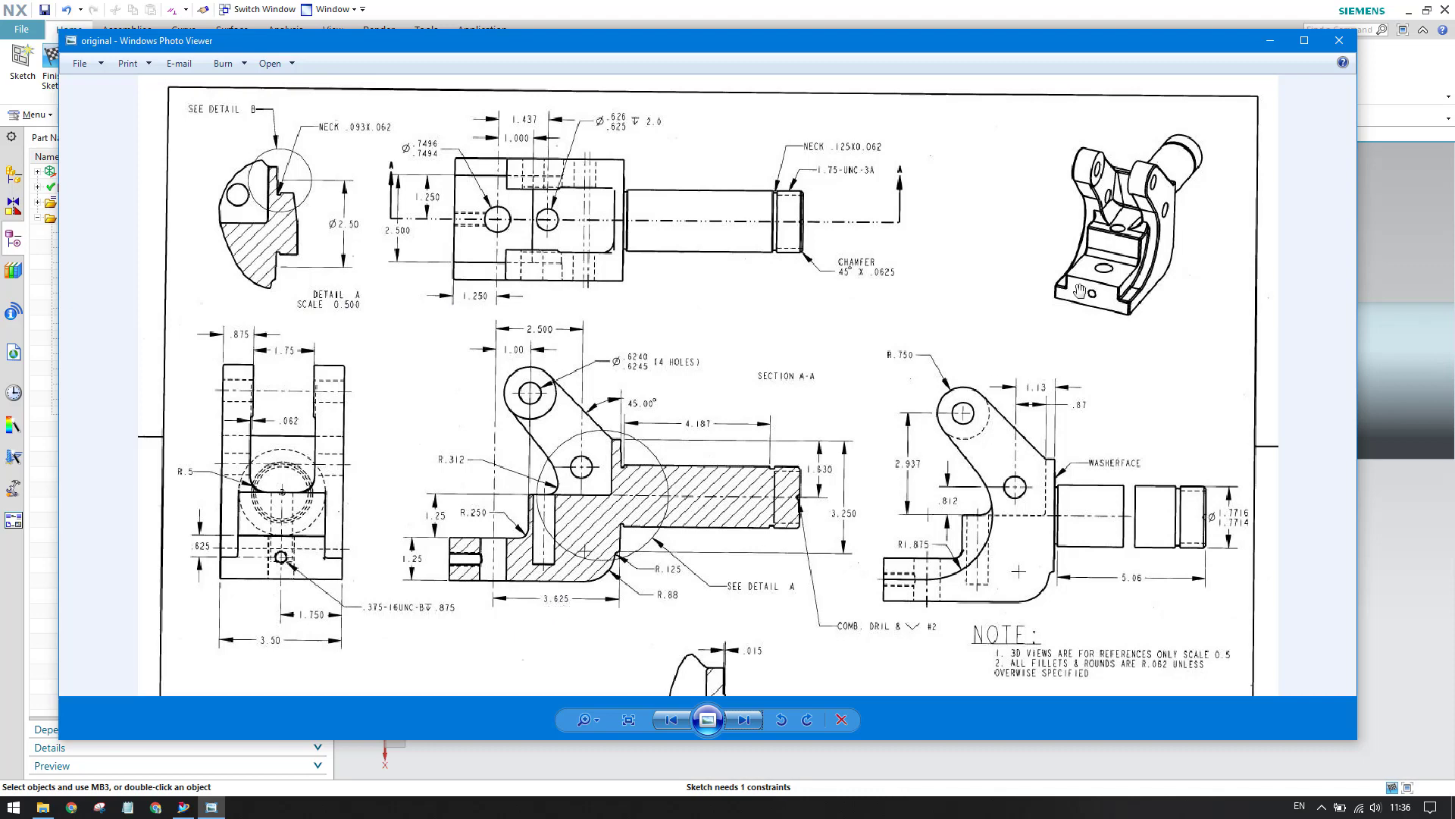
{"action": "left_click", "coordinate": [1267, 41]}
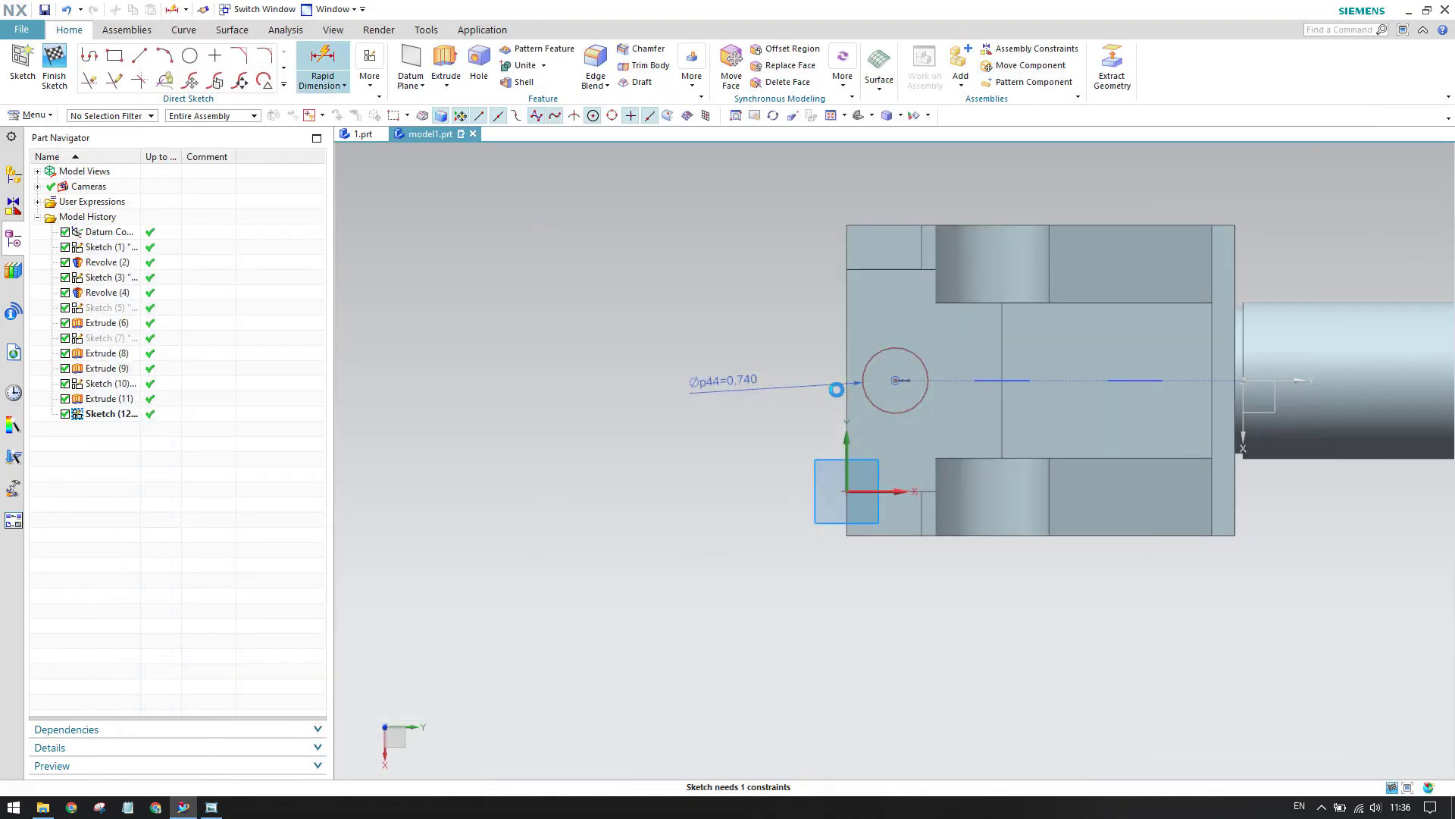
{"action": "left_click", "coordinate": [323, 60]}
{"action": "left_click", "coordinate": [891, 379]}
{"action": "middle_click_drag", "start_coordinate": [891, 379], "coordinate": [1181, 220]}
{"action": "left_click", "coordinate": [1183, 218]}
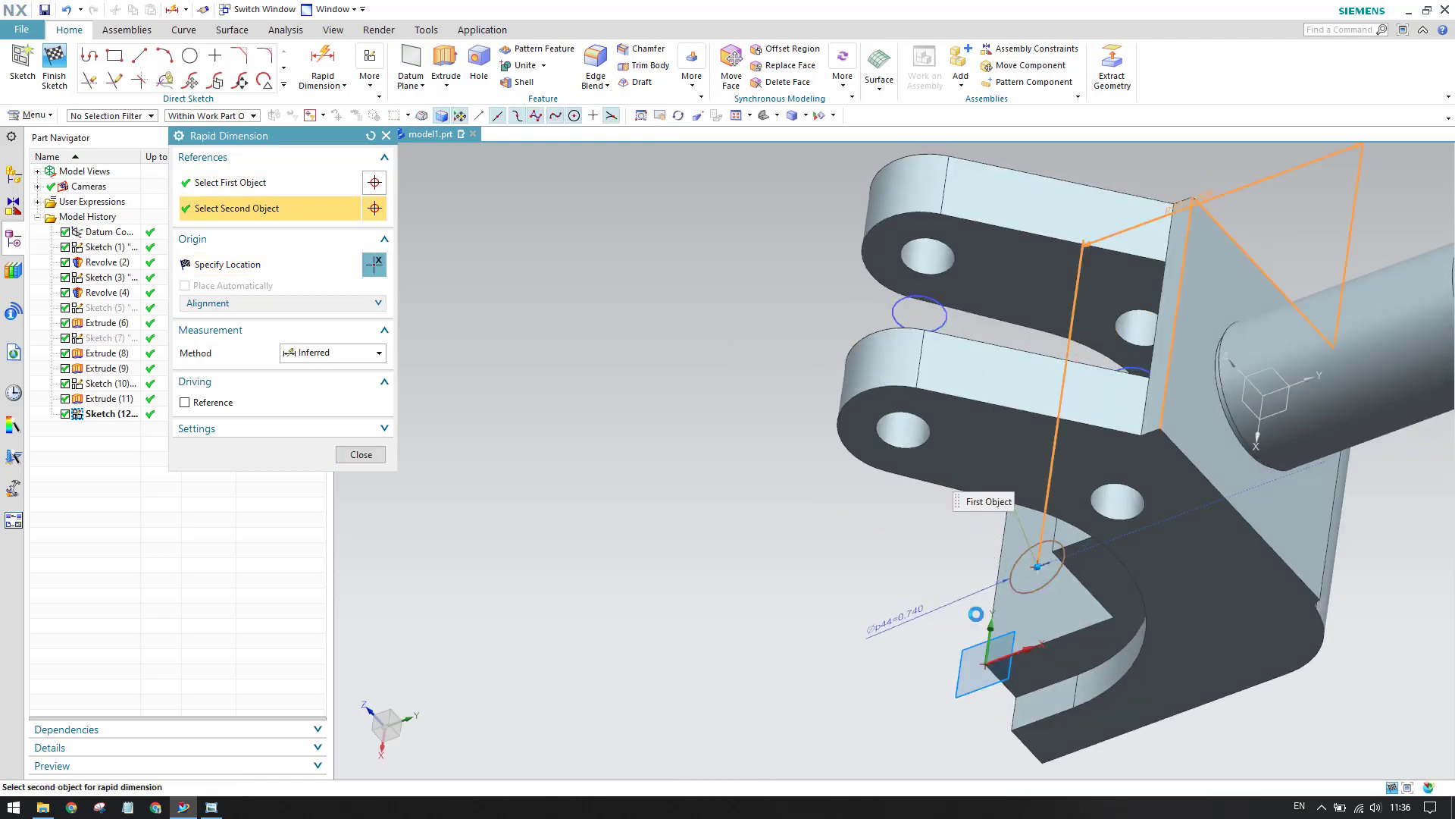
{"action": "left_click", "coordinate": [1196, 726]}
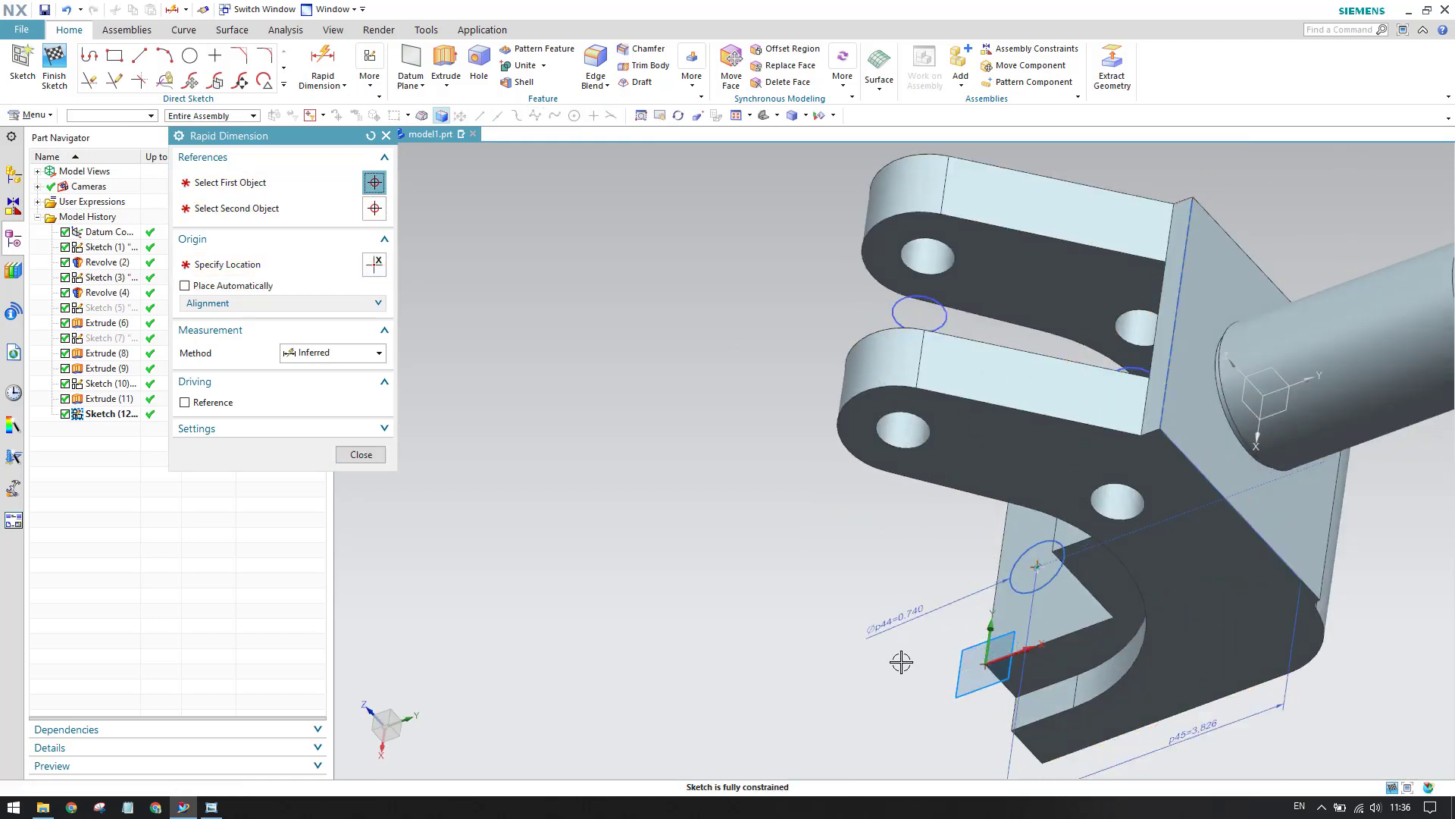
{"action": "type", "text": "3.625"}
{"action": "key", "text": "Return"}
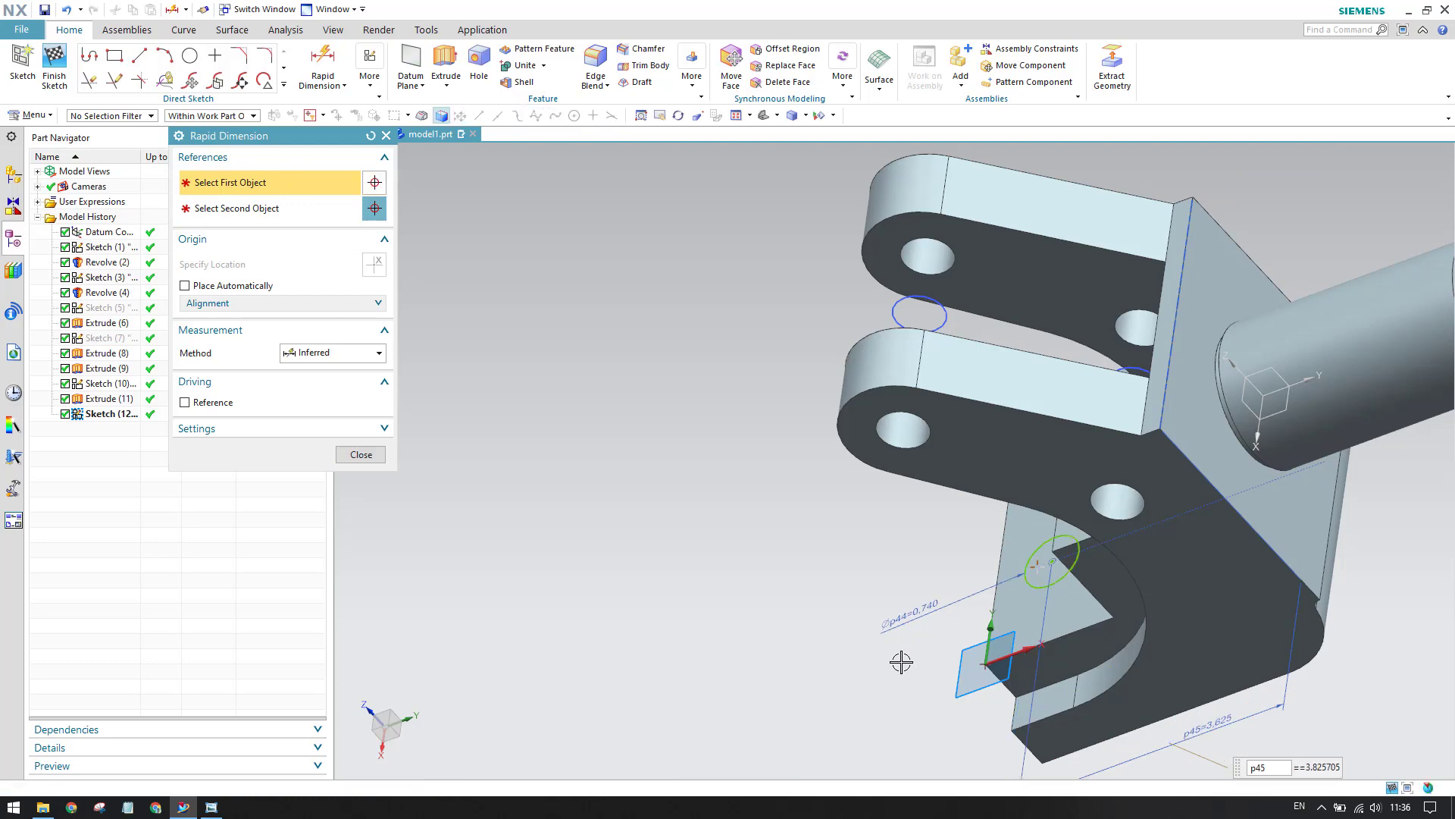
{"action": "left_click", "coordinate": [360, 455]}
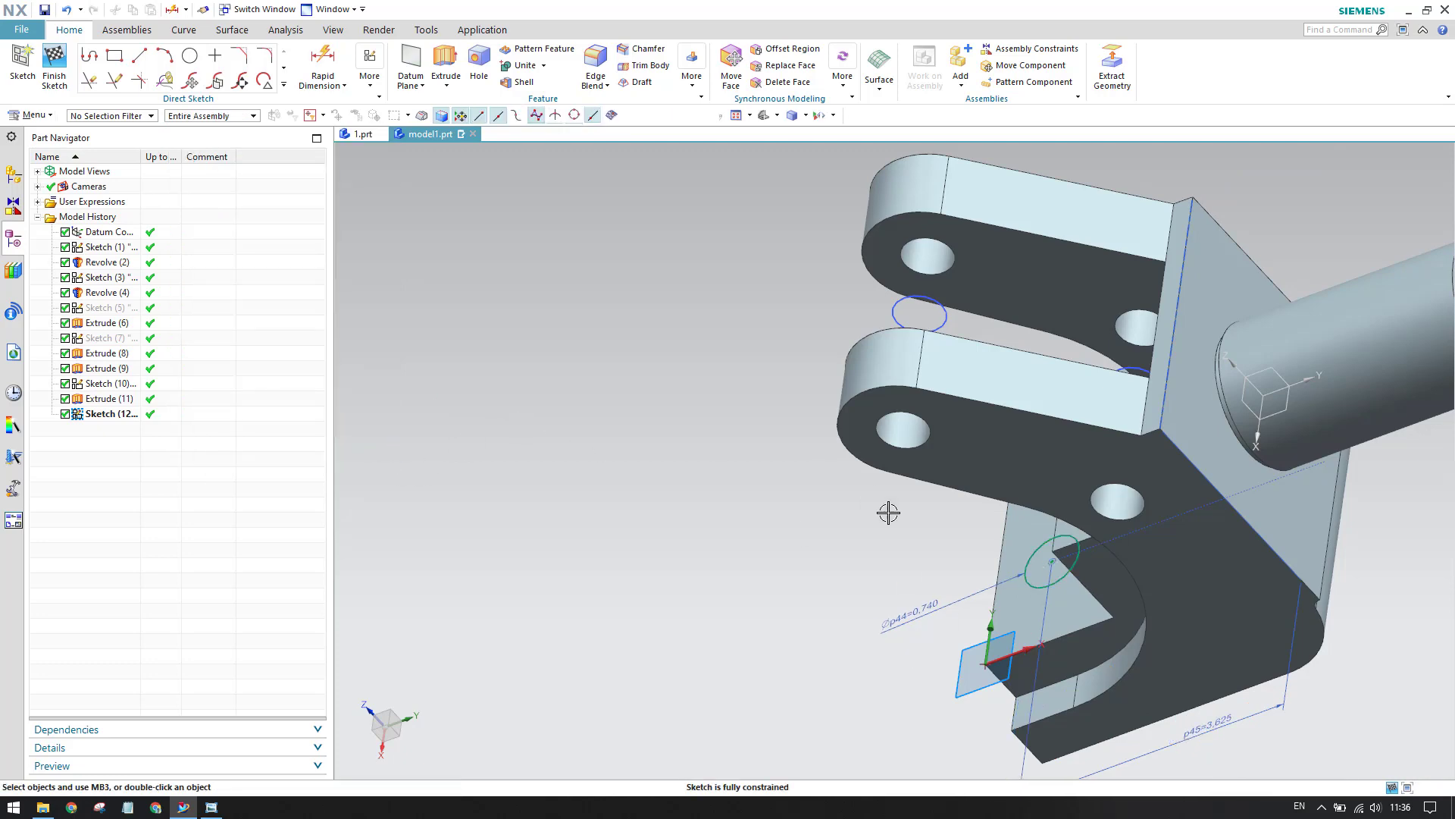
Finish the sketch and extrude the circle 6.9 in downward with Subtract to cut the hole through the lower step
{"action": "middle_click_drag", "start_coordinate": [893, 546], "coordinate": [956, 500]}
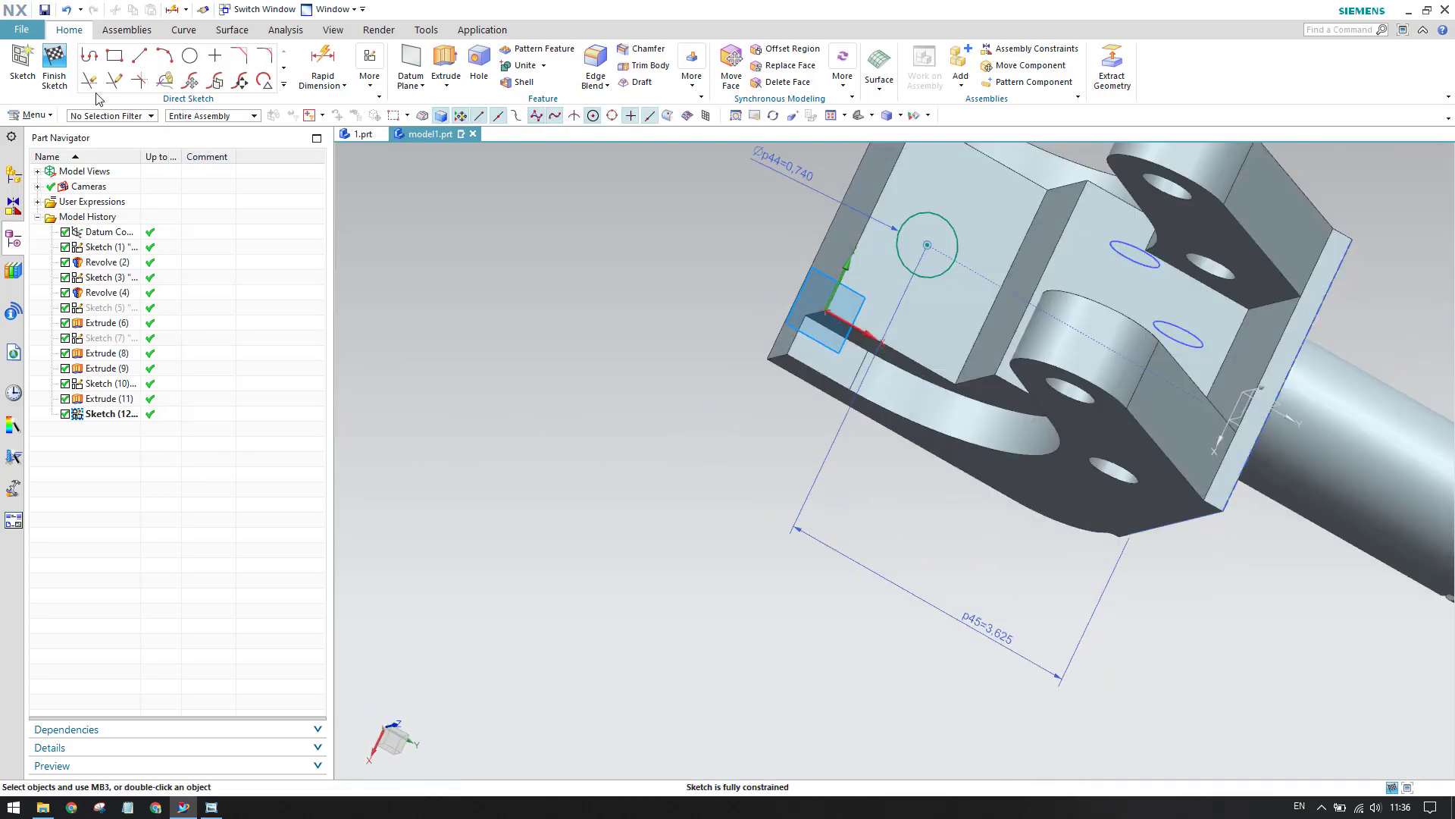
{"action": "left_click", "coordinate": [54, 62]}
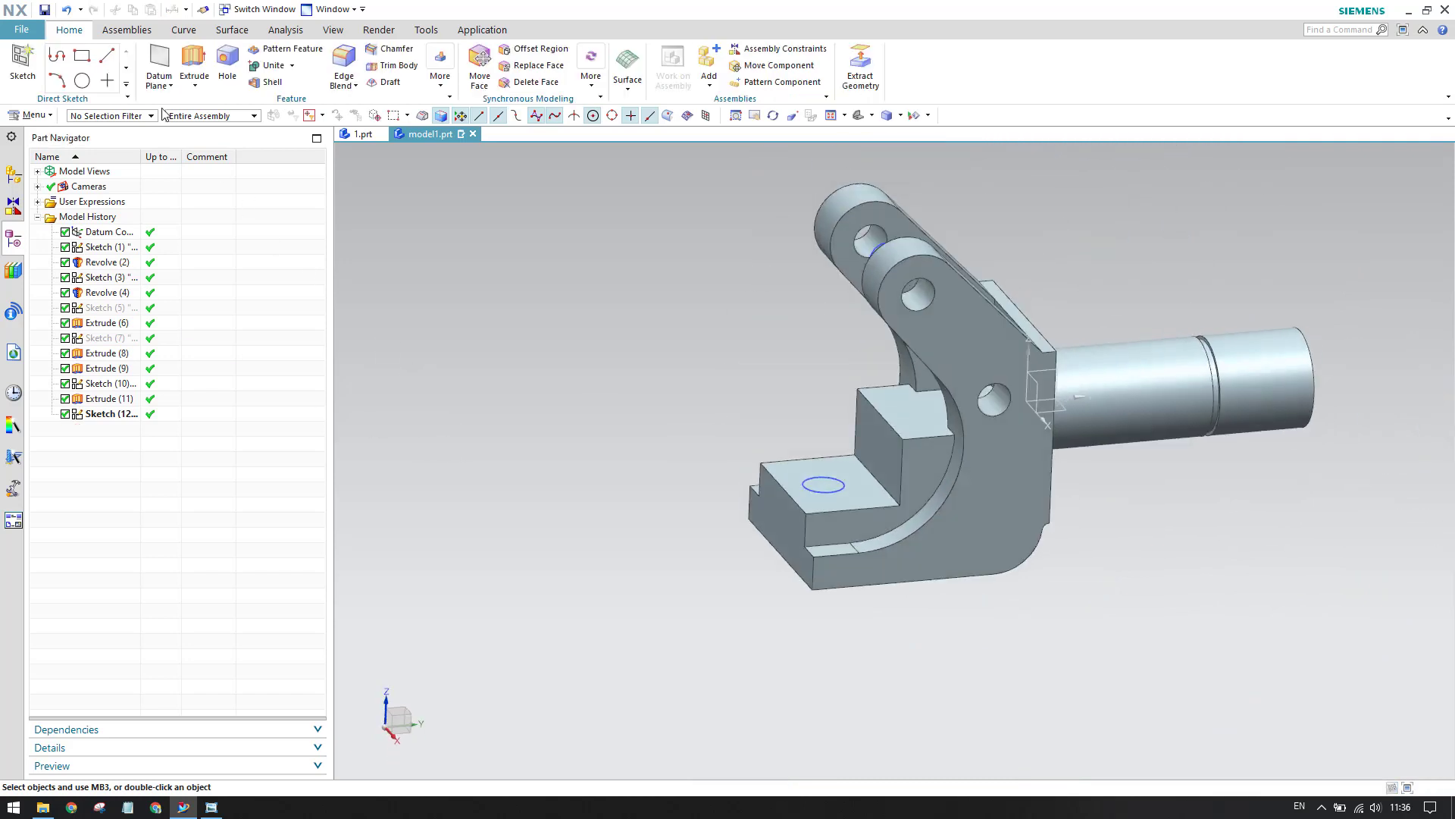
{"action": "left_click", "coordinate": [194, 61]}
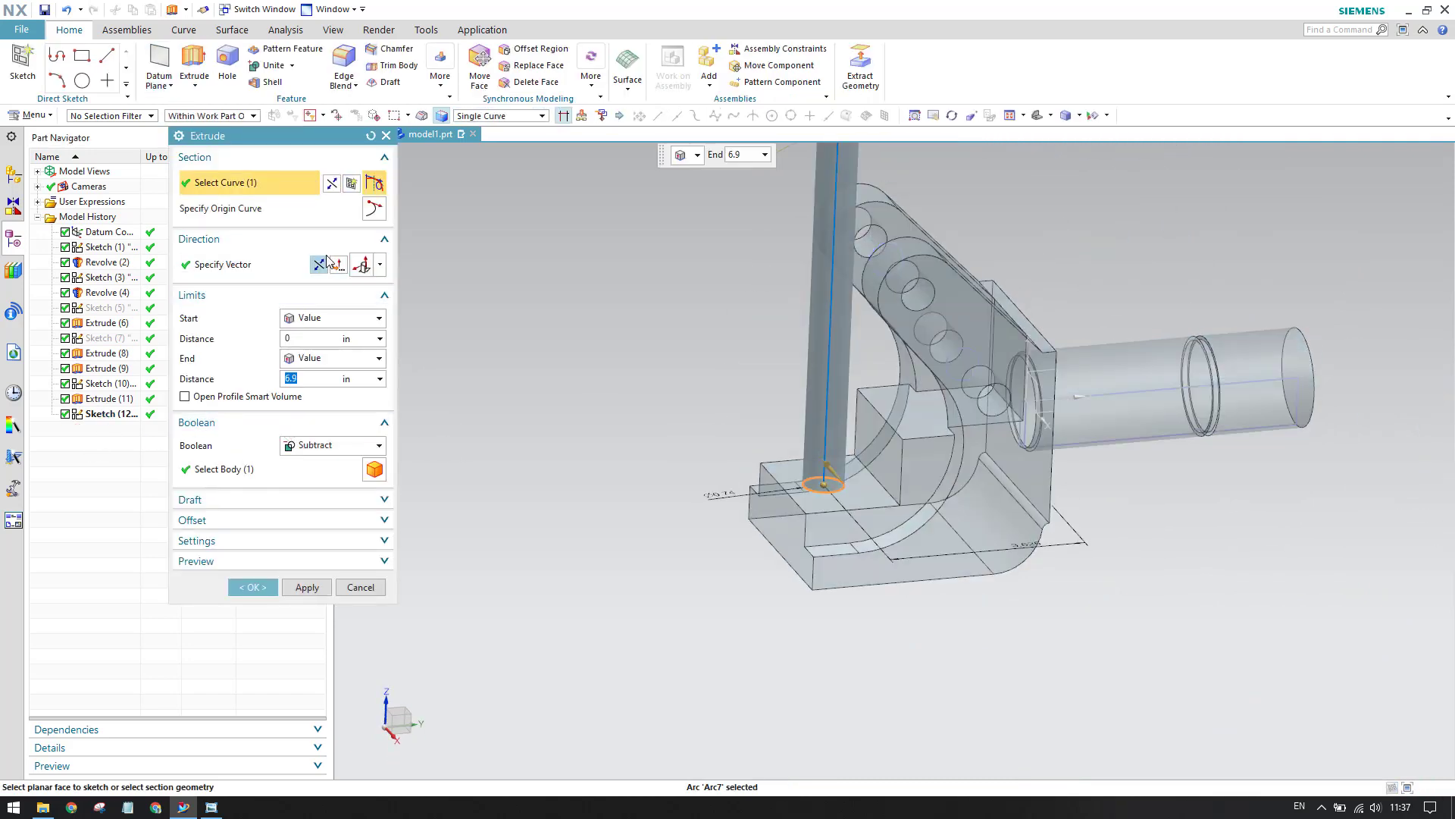
{"action": "left_click", "coordinate": [339, 265]}
{"action": "left_click", "coordinate": [252, 587]}
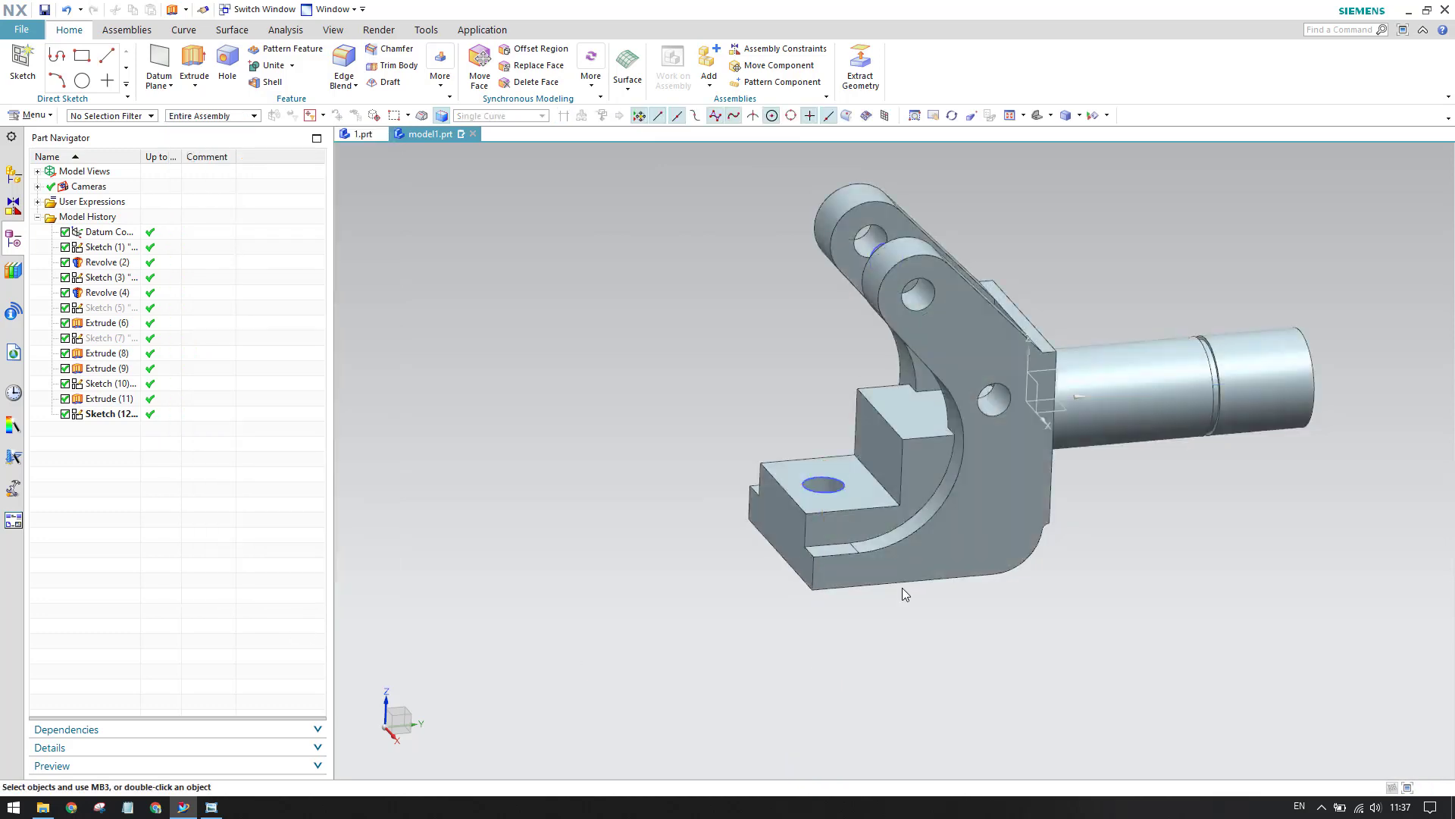
Look up the second vertical hole in the reference drawing and start a sketch on the upper step's top face
{"action": "left_click", "coordinate": [212, 807]}
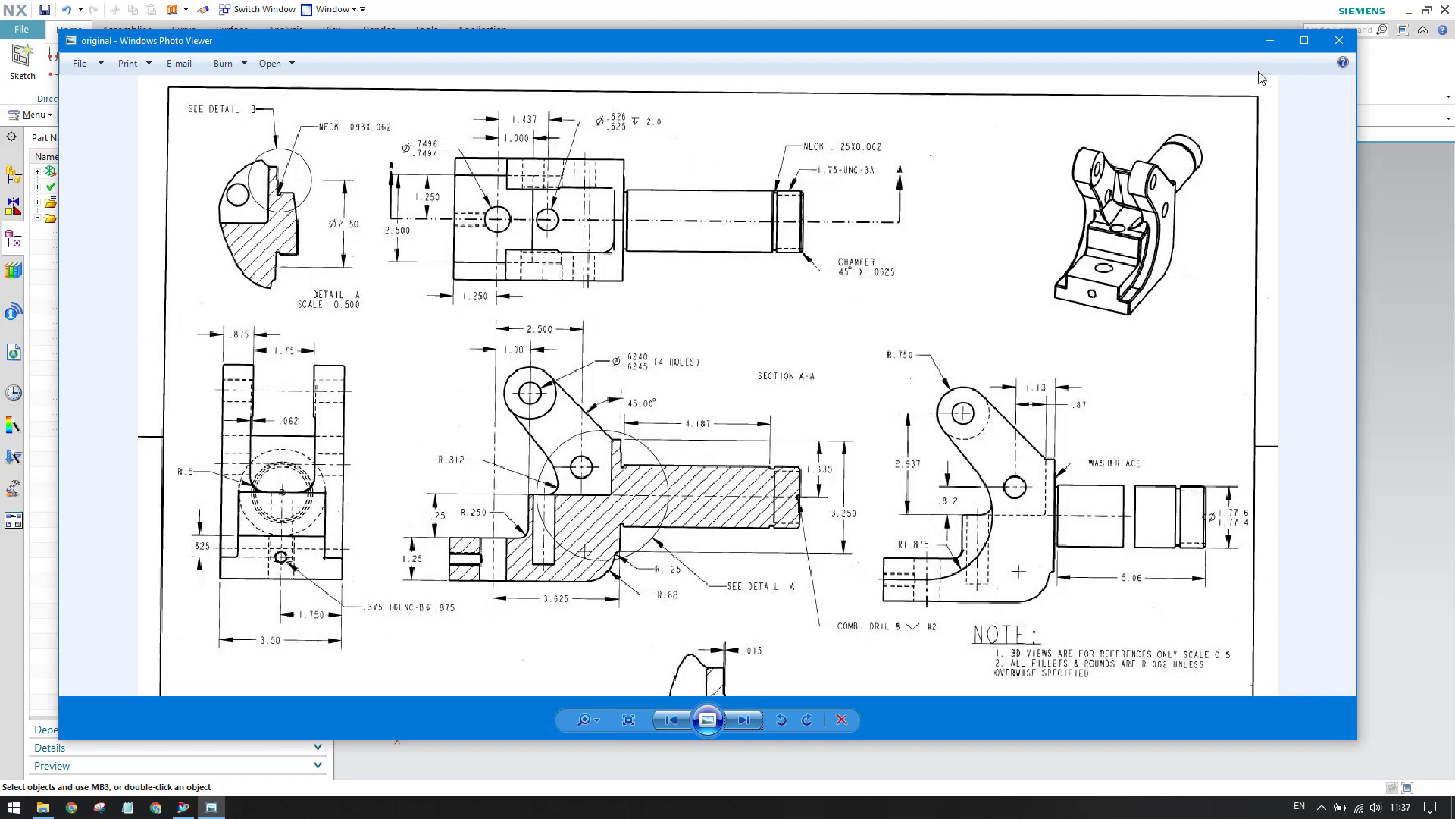
{"action": "left_click", "coordinate": [1270, 45]}
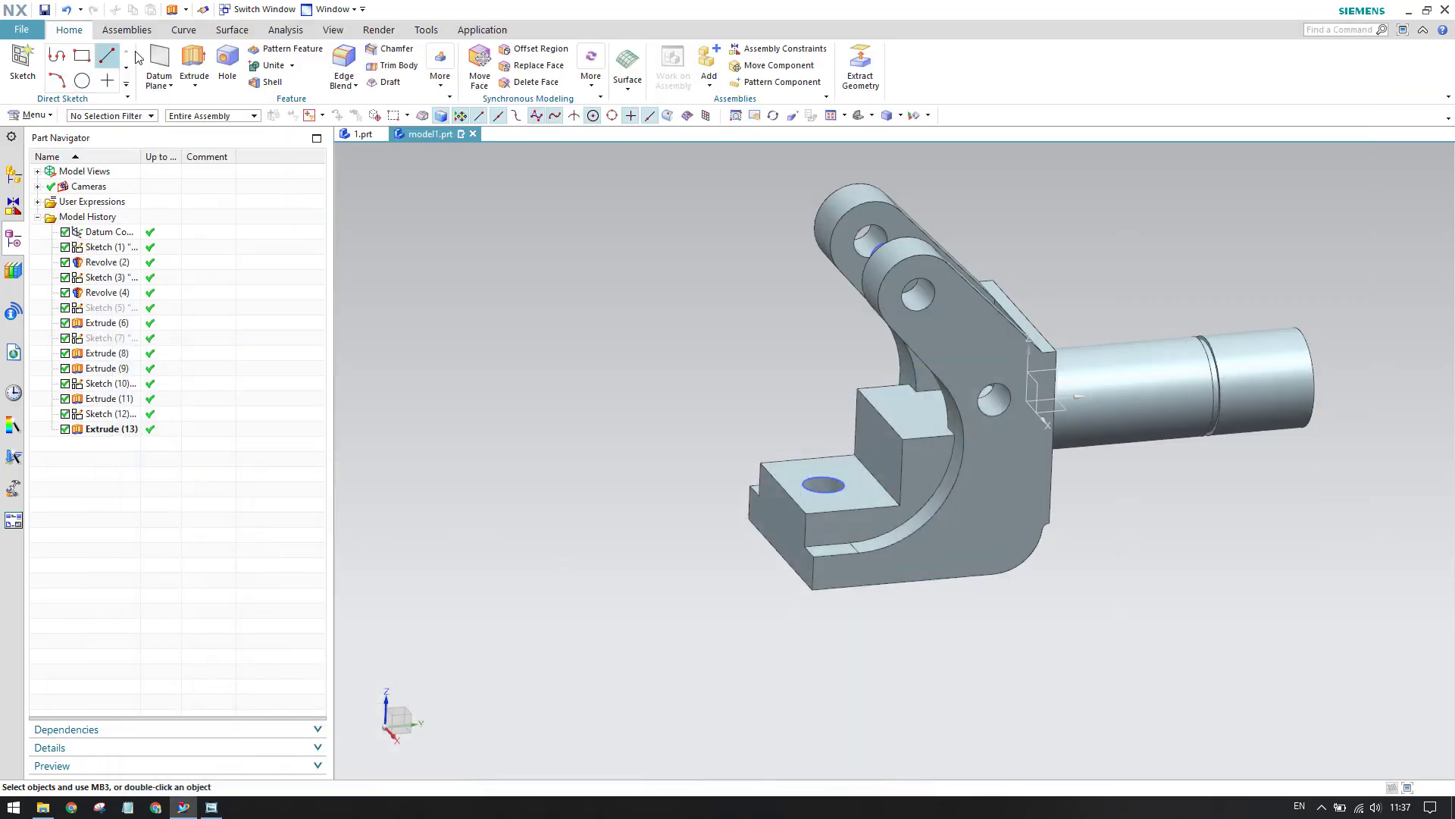
{"action": "left_click", "coordinate": [919, 412]}
{"action": "middle_click", "coordinate": [400, 426]}
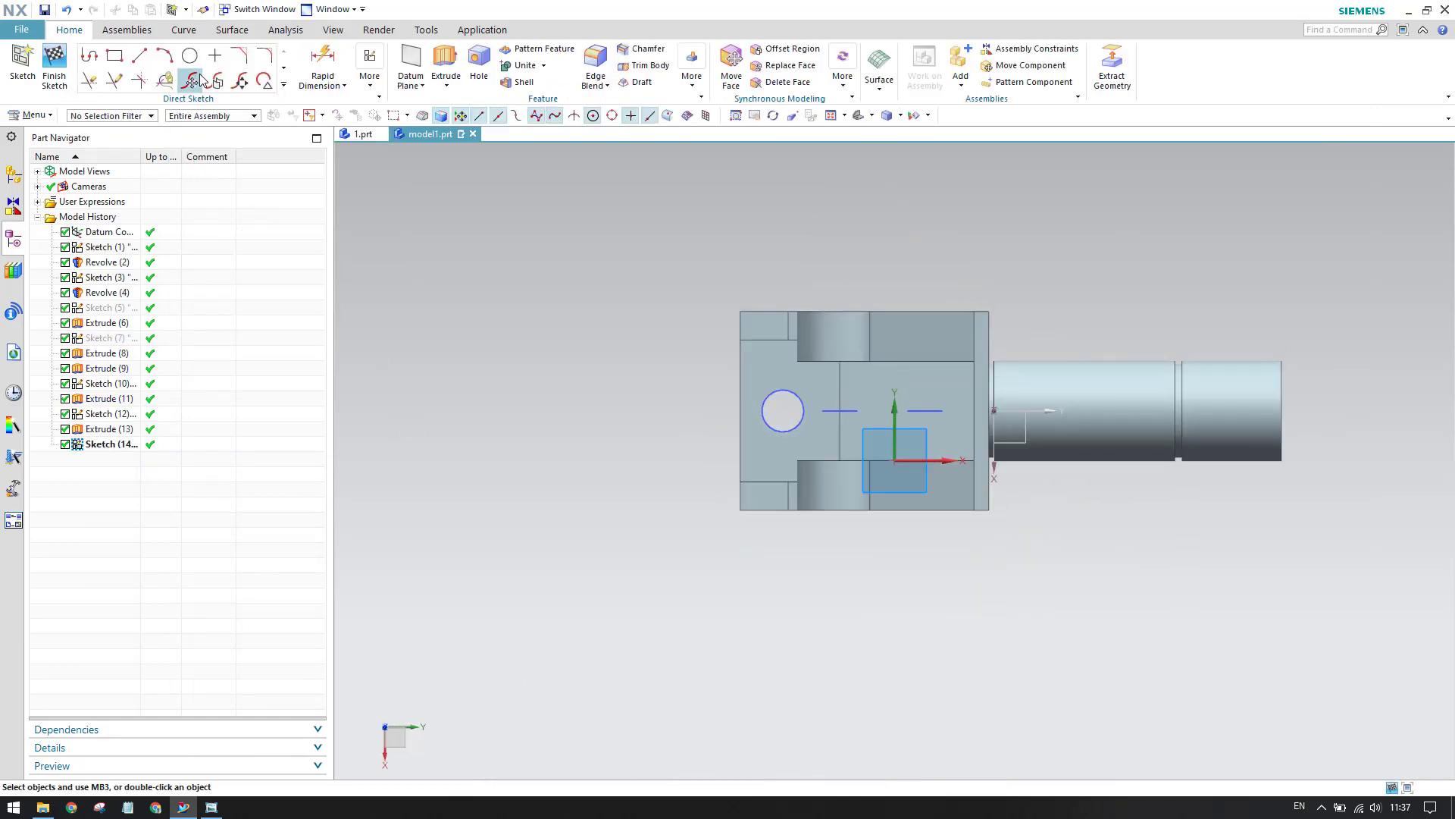
Sketch a circle with a diameter of 0.62 in on the upper step's top face
{"action": "left_click", "coordinate": [189, 55]}
{"action": "scroll", "coordinate": [836, 407], "scroll_direction": "up", "scroll_amount": 5}
{"action": "left_click", "coordinate": [879, 410]}
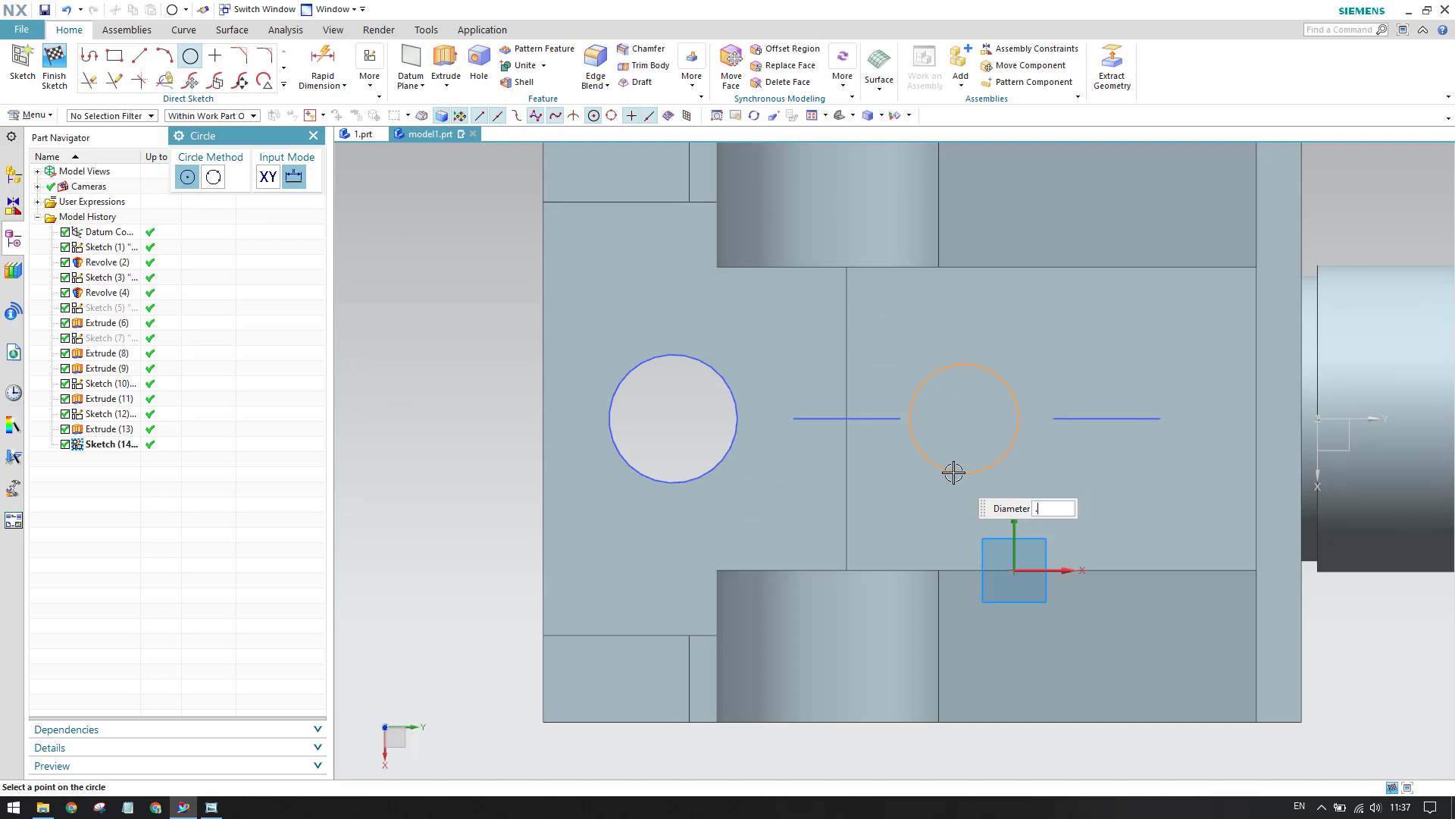
{"action": "type", "text": ".62"}
{"action": "key", "text": "Return"}
{"action": "key", "text": "Escape"}
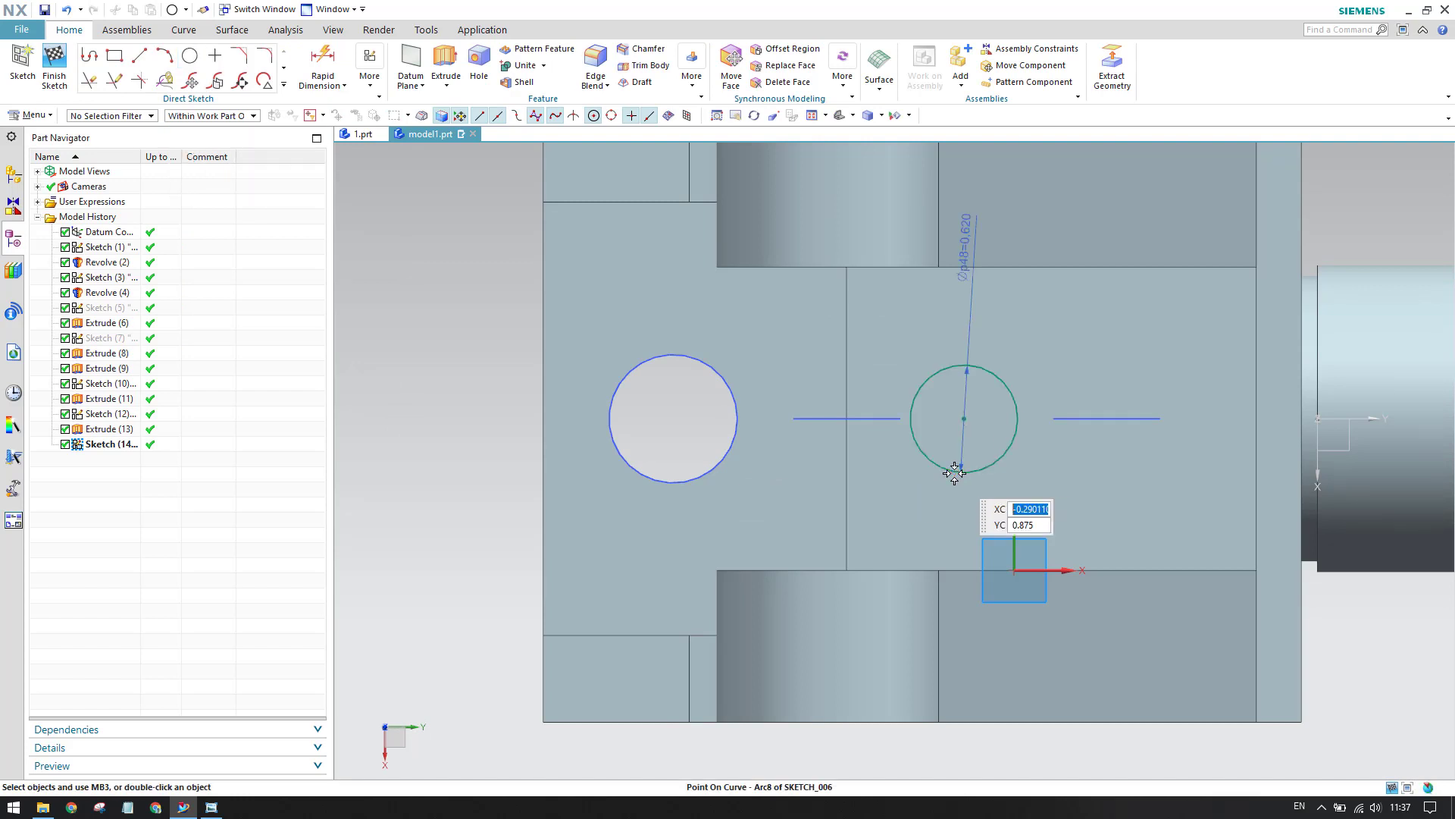
Constrain the 0.62 in circle's centre with Point on Curve to the datum Y axis
{"action": "key", "text": "c"}
{"action": "left_click", "coordinate": [963, 418]}
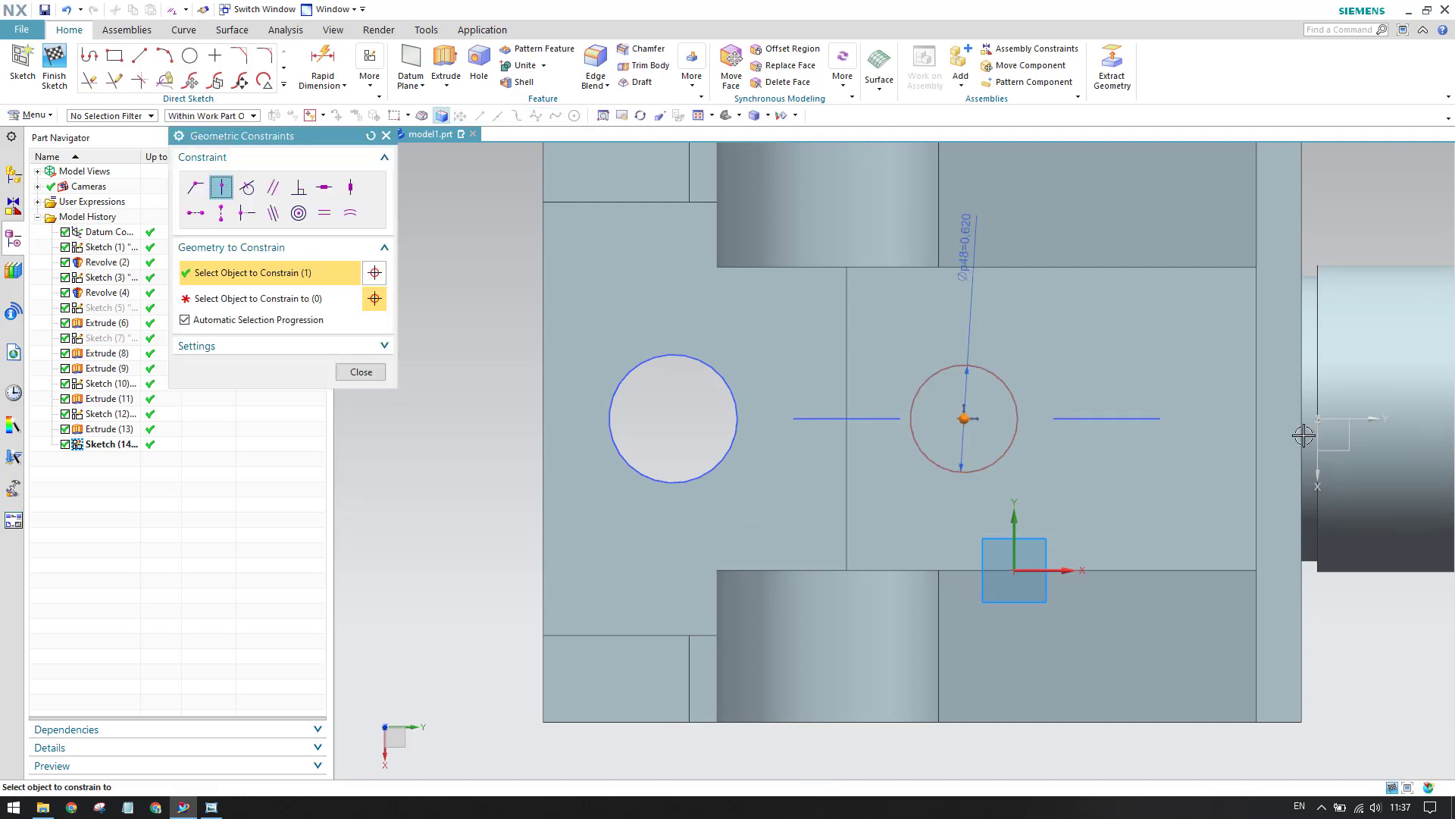
{"action": "left_click", "coordinate": [1343, 420]}
{"action": "left_click", "coordinate": [361, 371]}
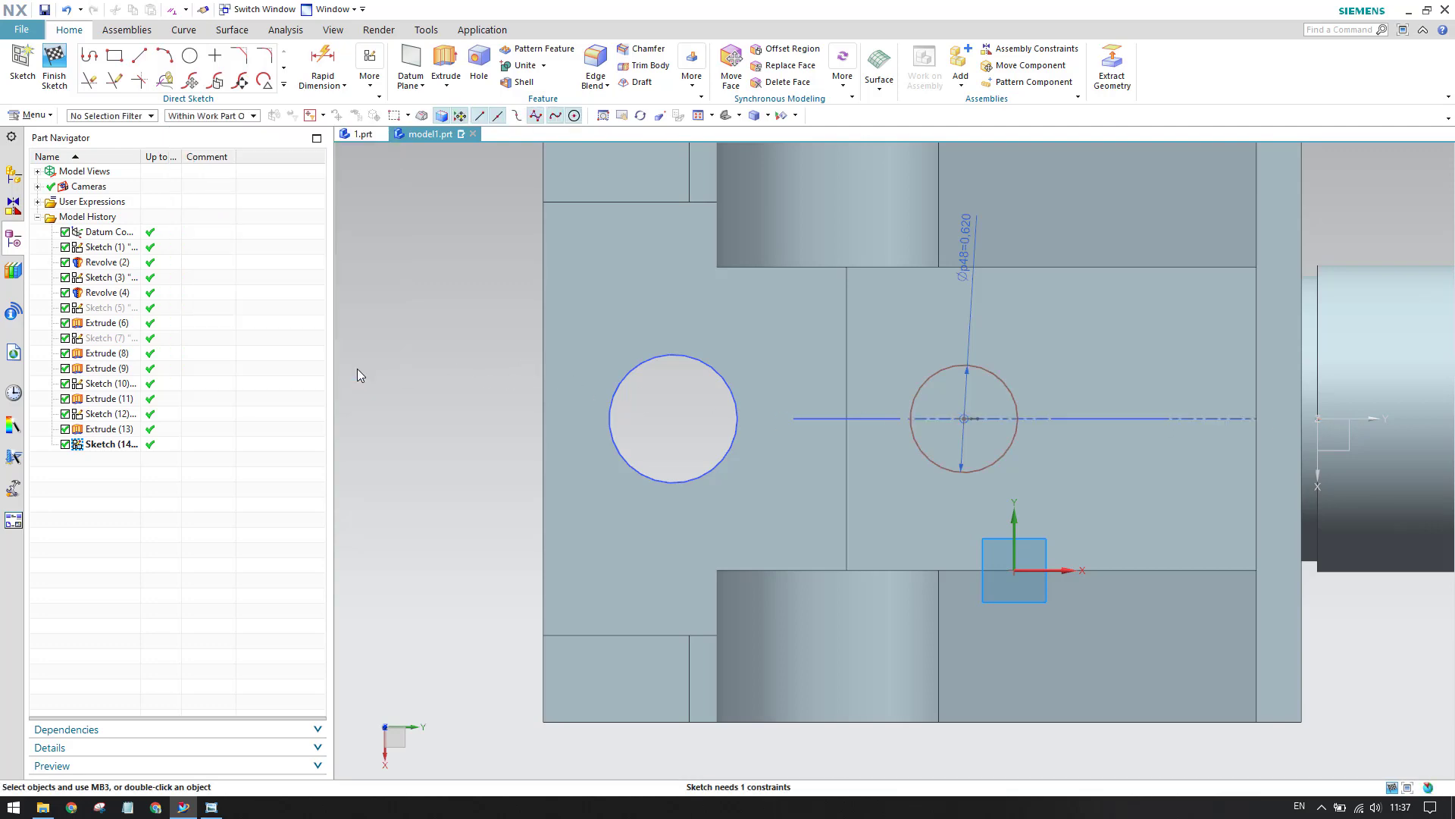
Check the hole spacing in the drawing and dimension the horizontal distance between the lower step's hole centre and the new circle's centre
{"action": "left_click", "coordinate": [216, 810]}
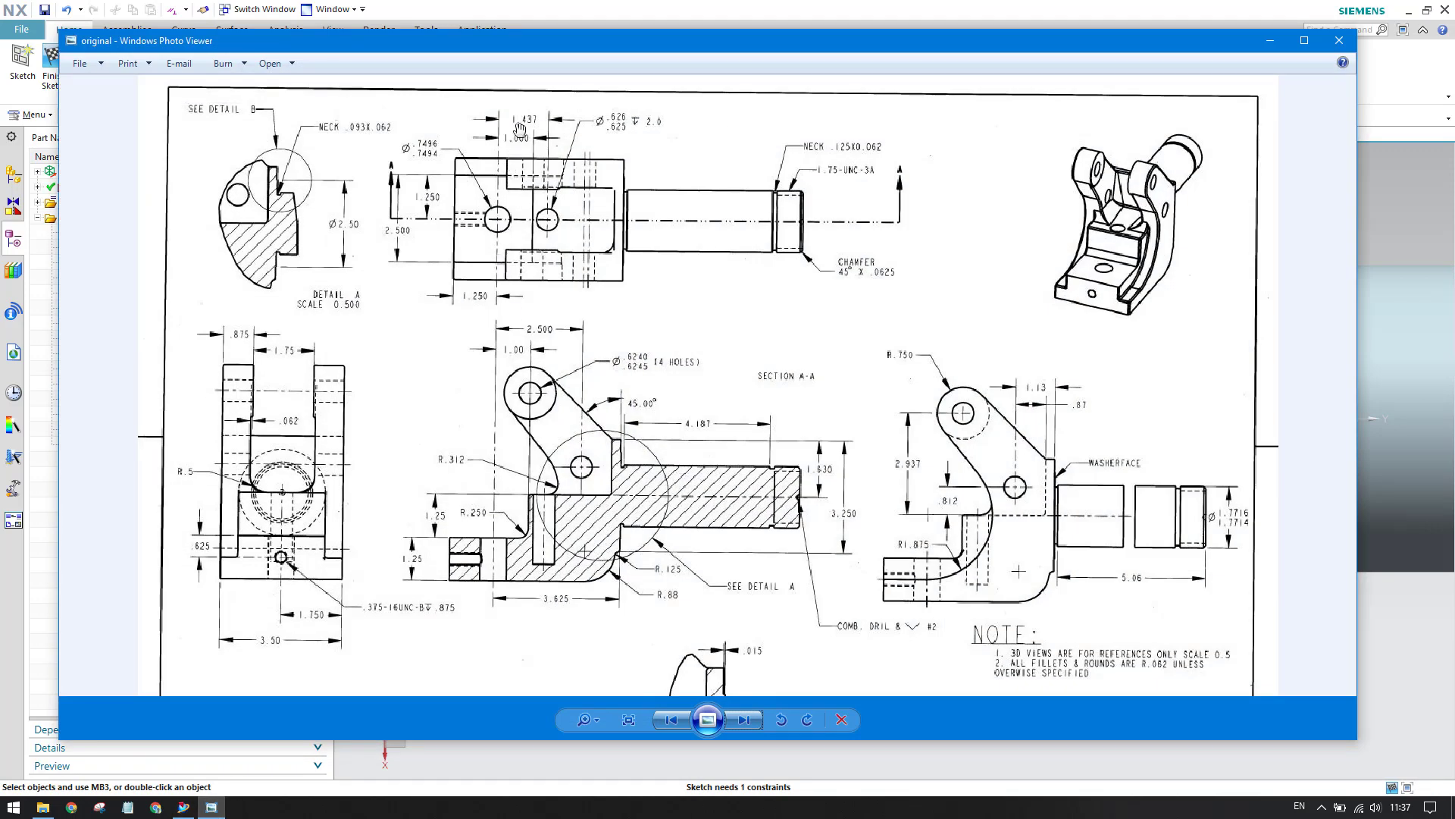
{"action": "left_click", "coordinate": [1271, 41]}
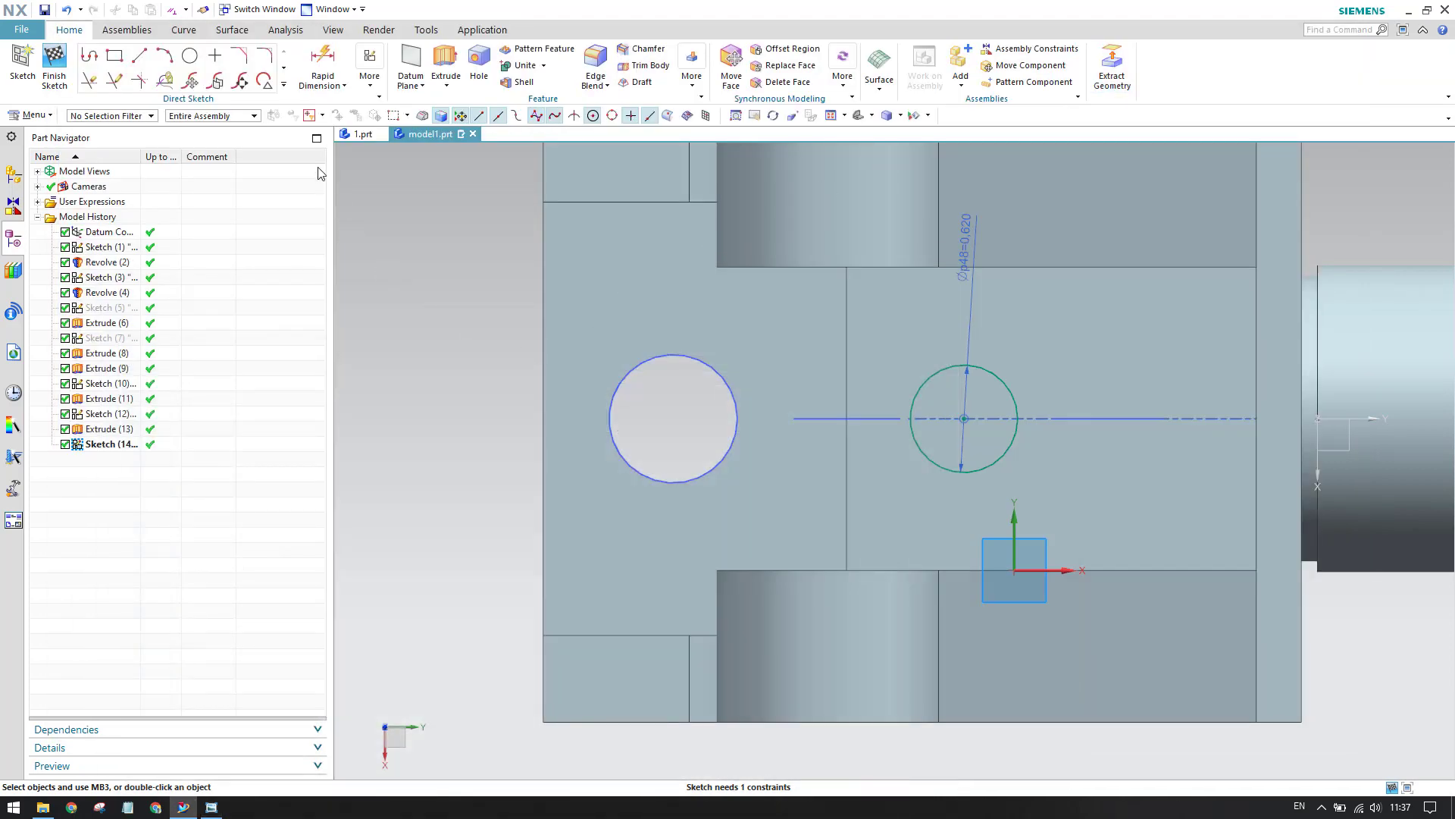
{"action": "left_click", "coordinate": [322, 60]}
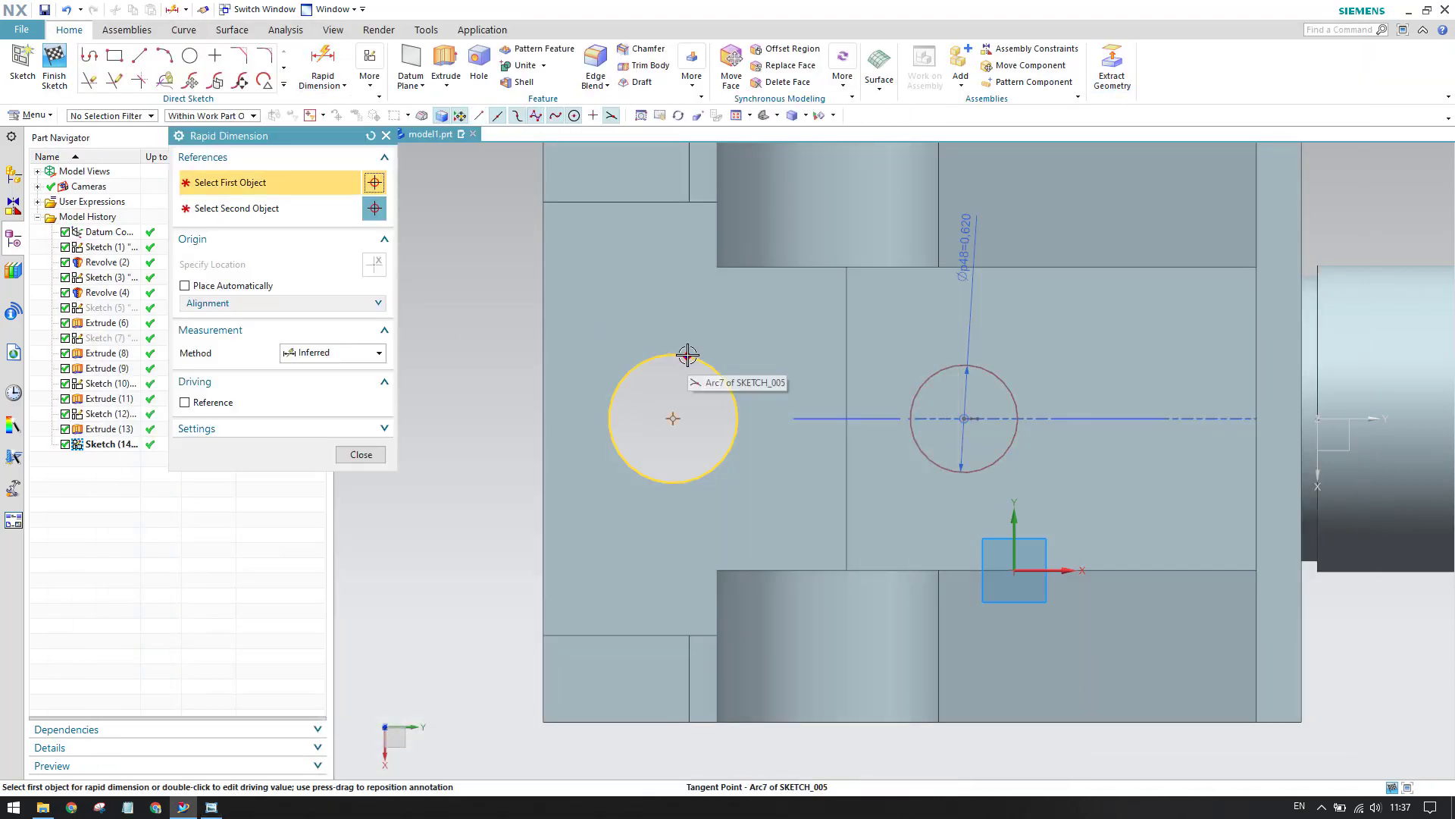
{"action": "left_click", "coordinate": [673, 414]}
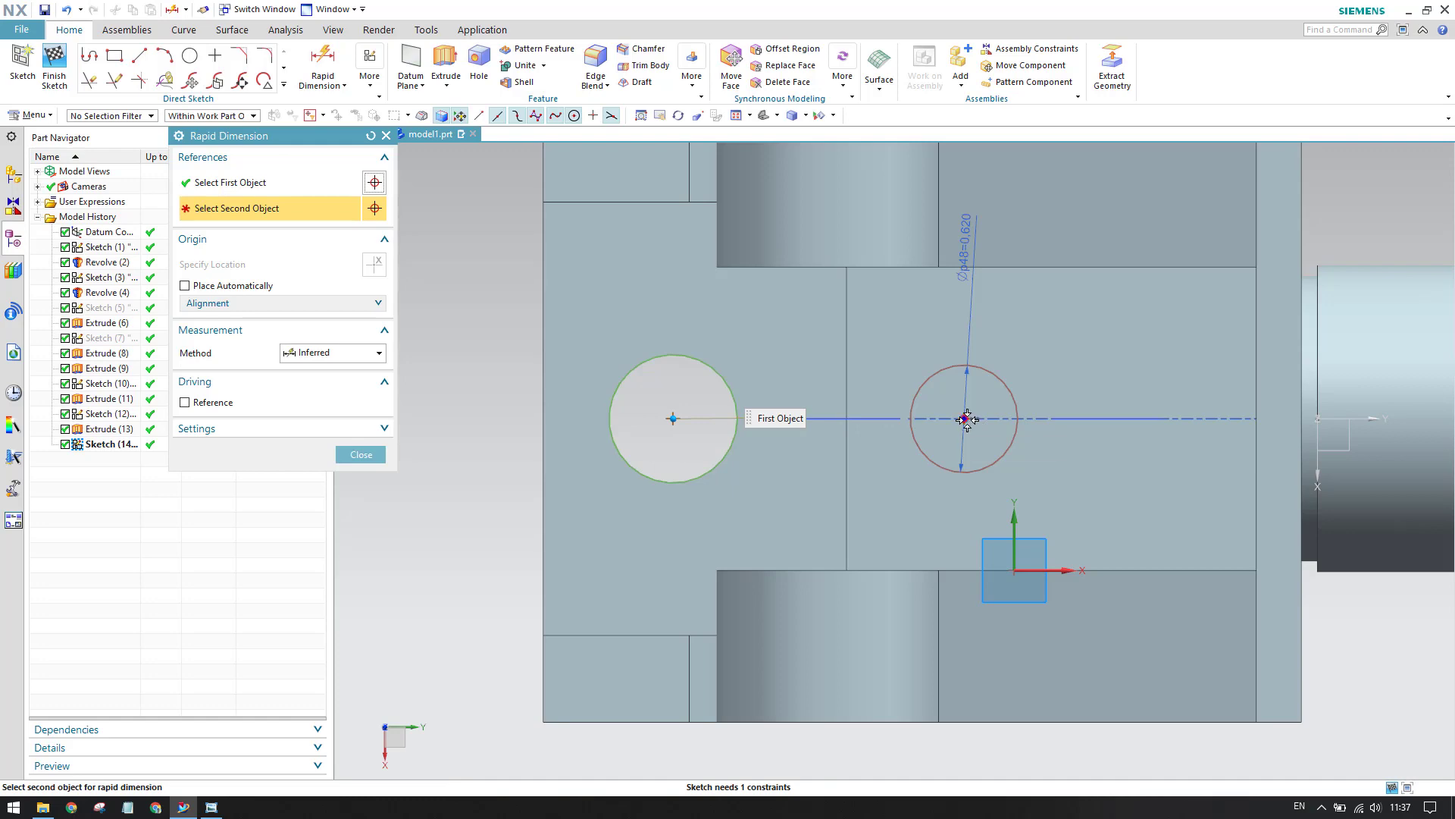
{"action": "left_click", "coordinate": [967, 419]}
{"action": "left_click", "coordinate": [796, 324]}
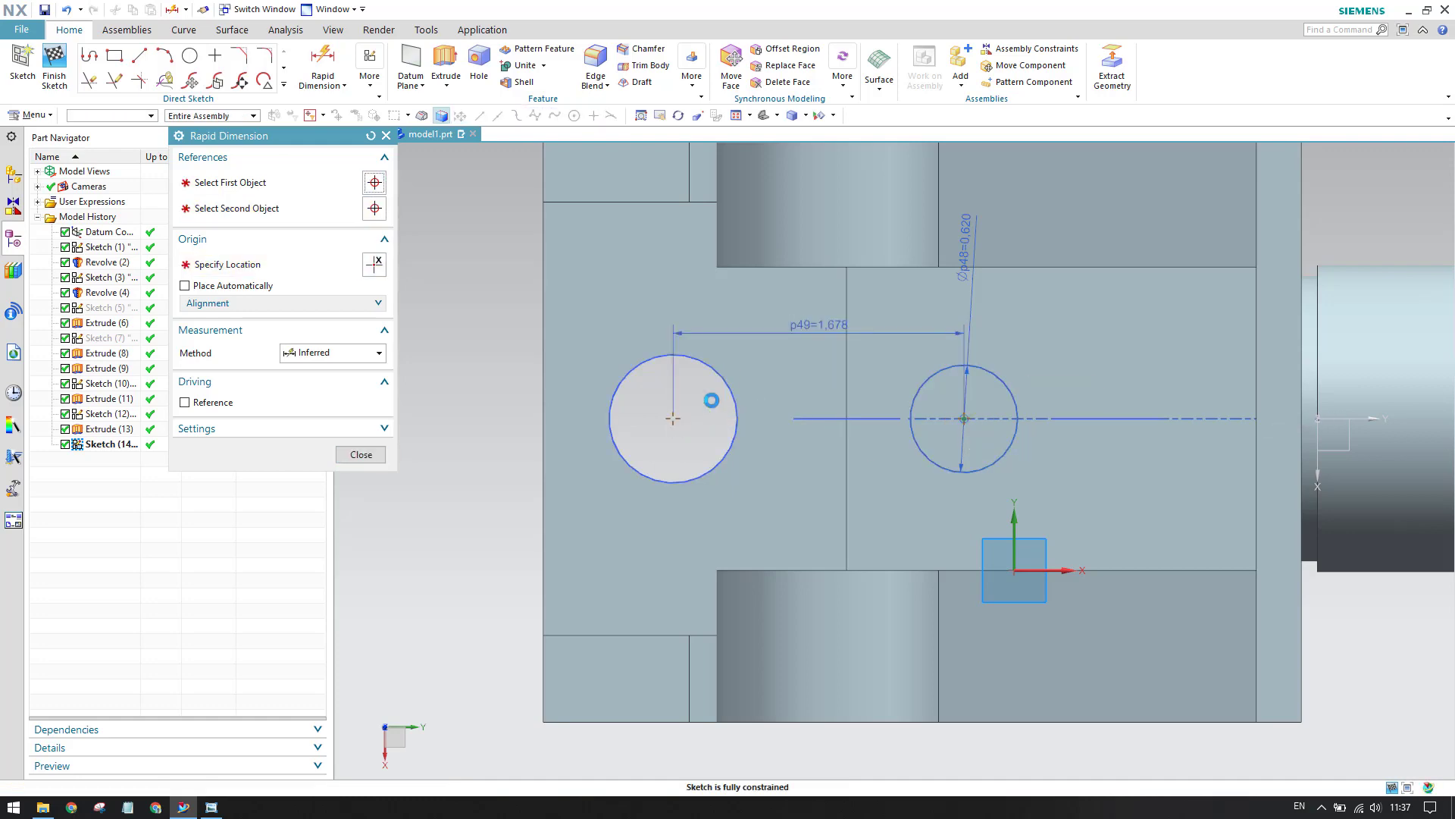
Set the horizontal distance between the two vertical holes' centres to 1.437 in as in the drawing, and finish the sketch
{"action": "left_click", "coordinate": [210, 808]}
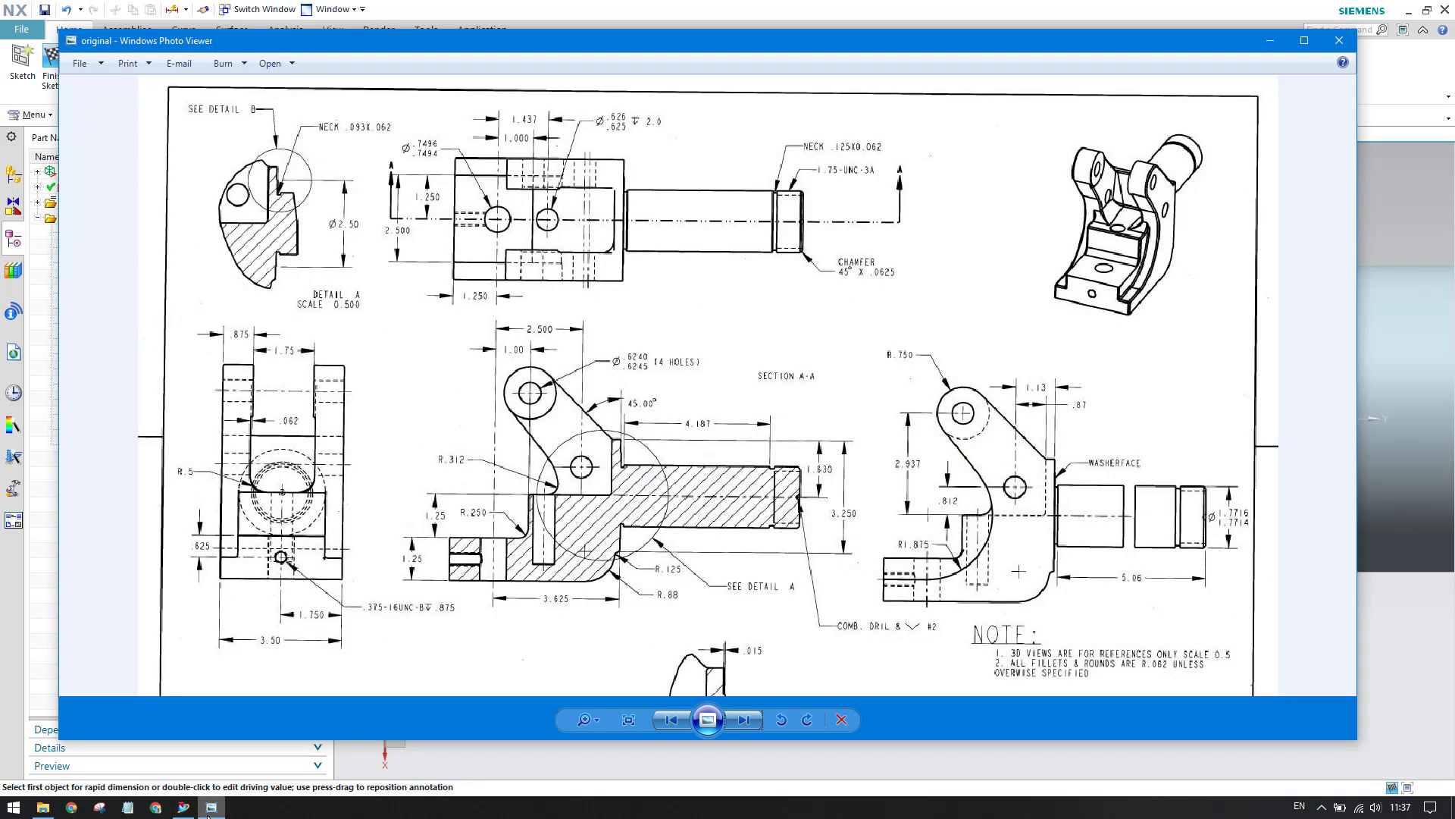
{"action": "left_click", "coordinate": [209, 808]}
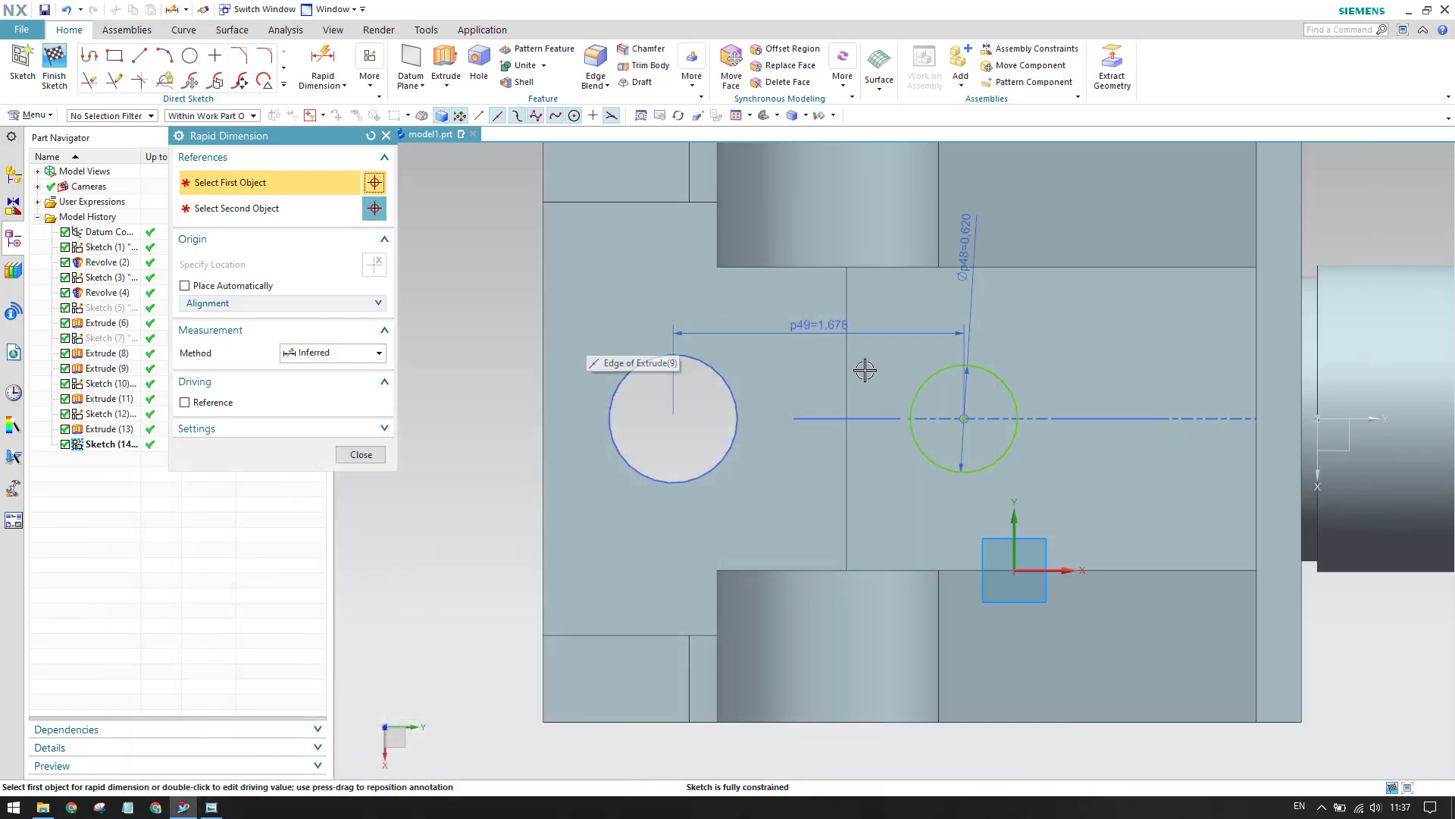
{"action": "left_click", "coordinate": [829, 324]}
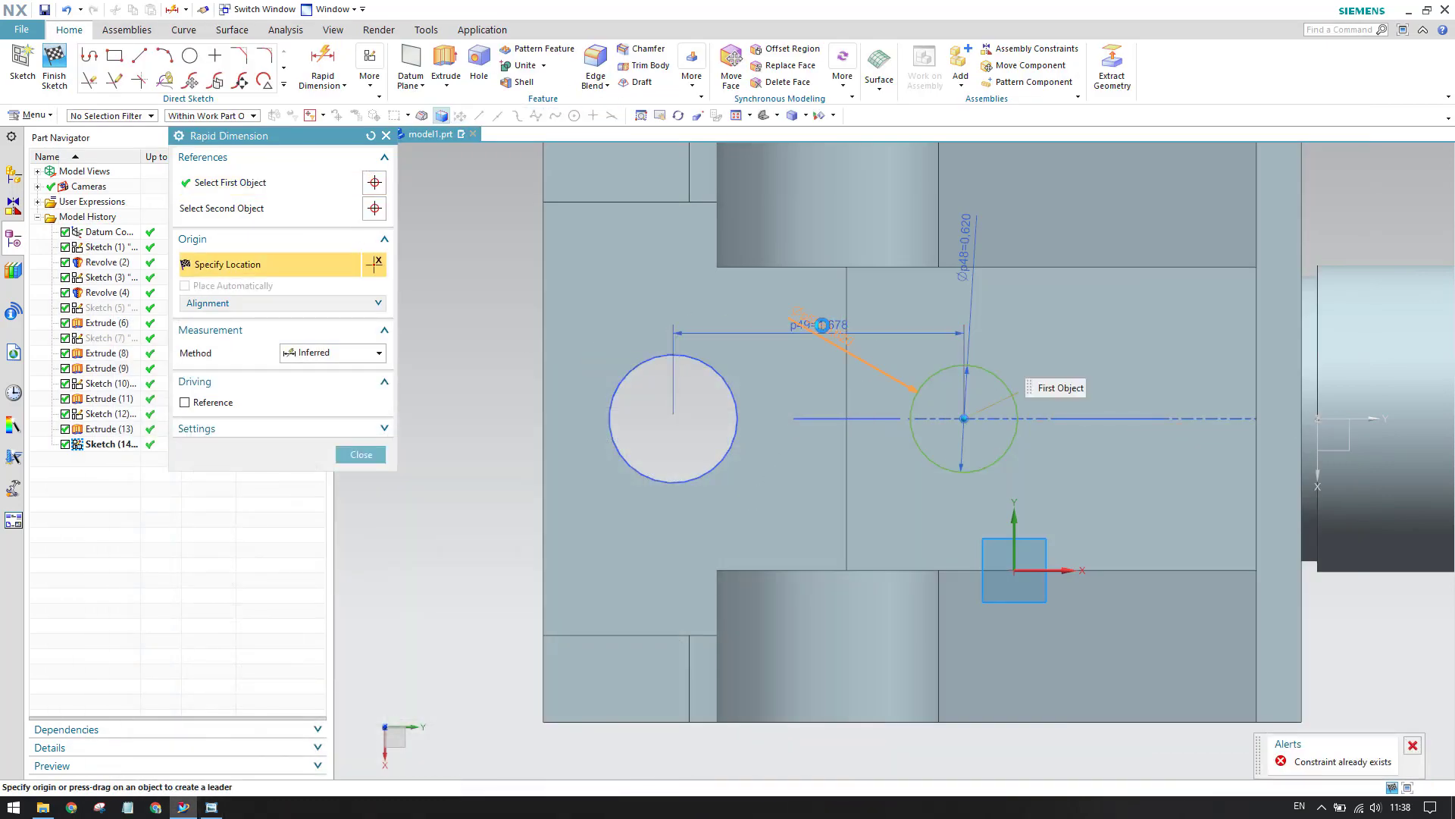
{"action": "key", "text": "Escape"}
{"action": "double_click", "coordinate": [823, 324]}
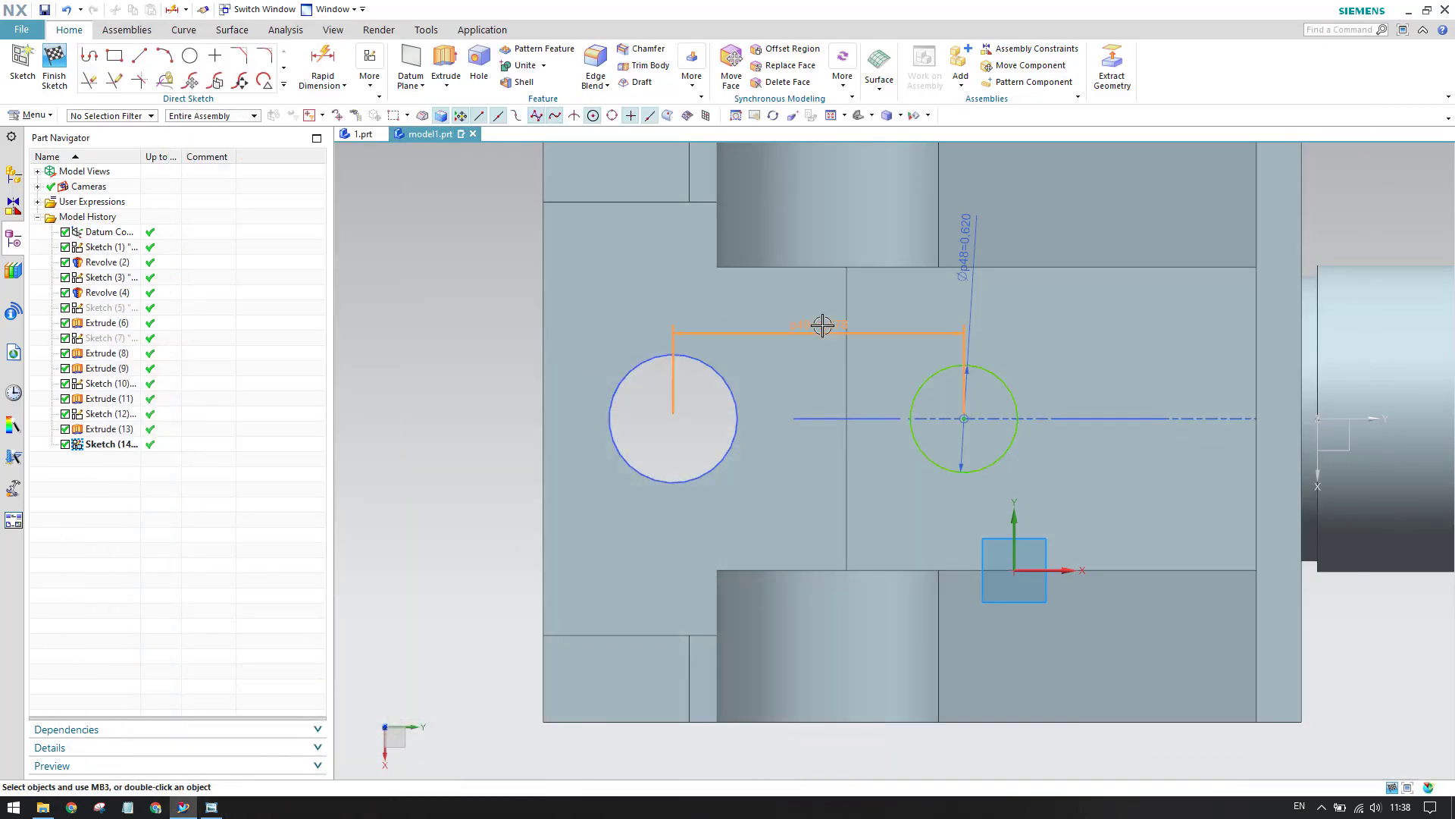
{"action": "type", "text": "1.43"}
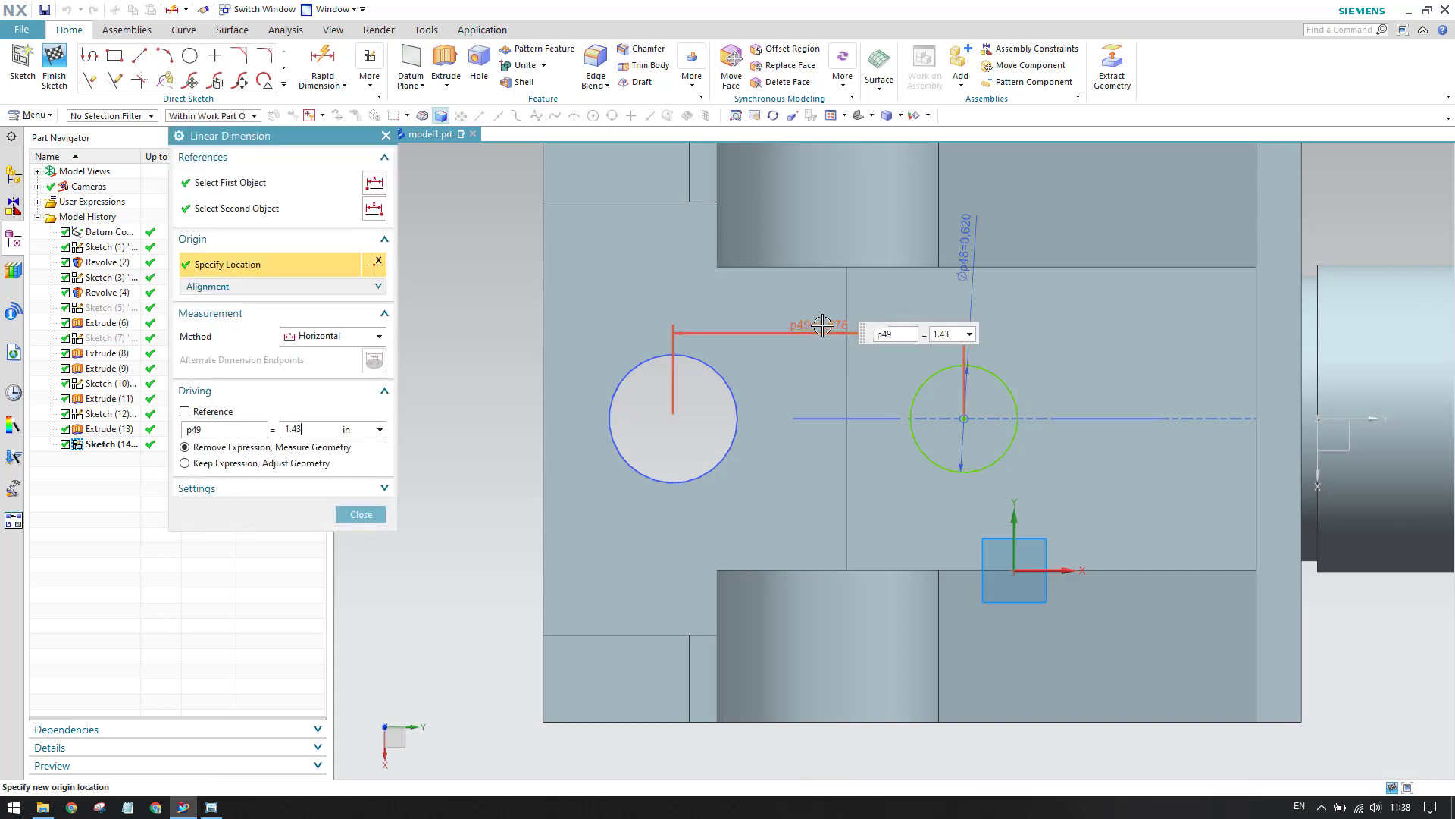
{"action": "type", "text": "7"}
{"action": "key", "text": "Return"}
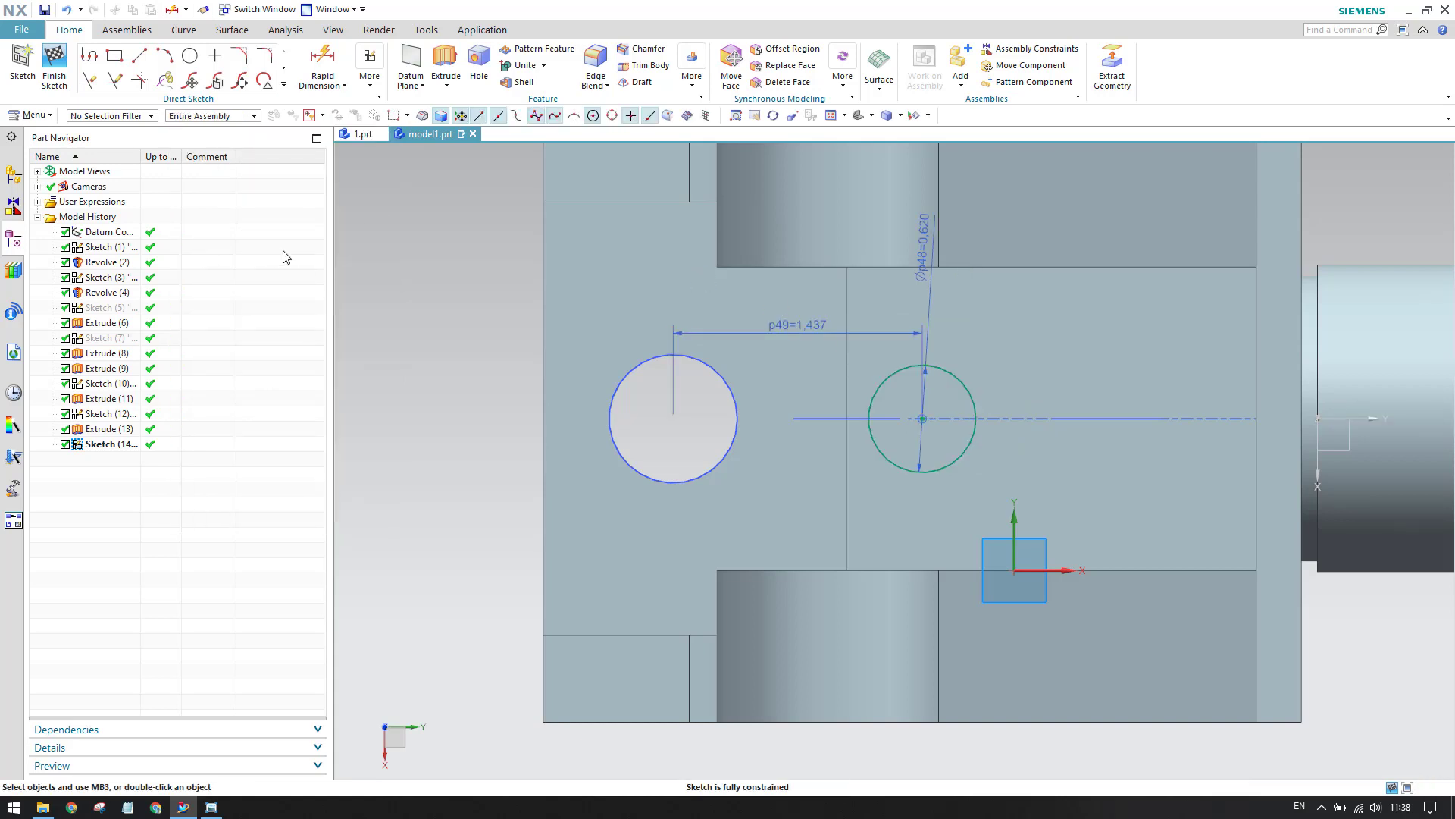
{"action": "left_click", "coordinate": [54, 64]}
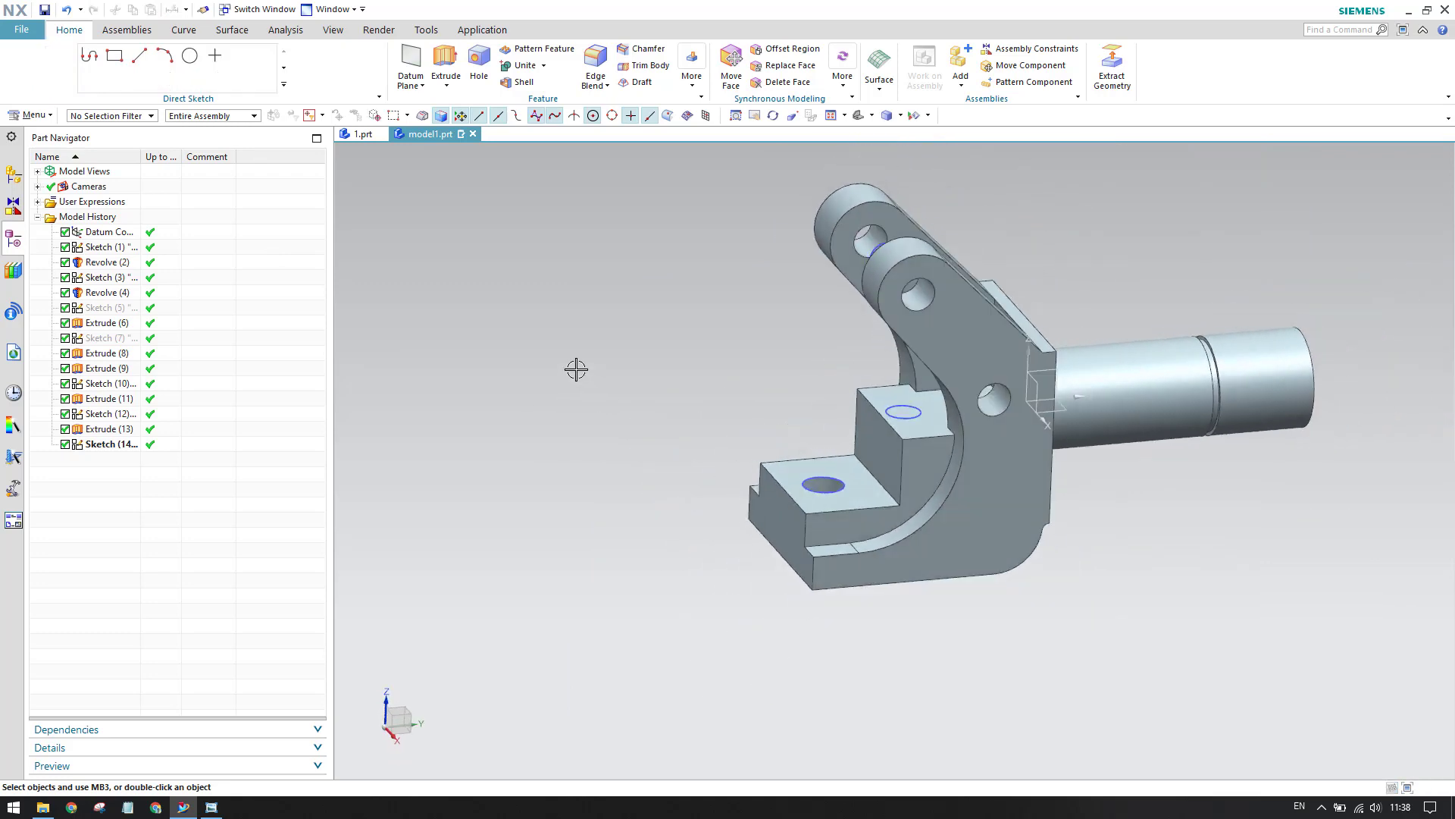
Extrude the upper step's circle 2 in downward into the bracket with Subtract to cut the hole
{"action": "left_click", "coordinate": [194, 64]}
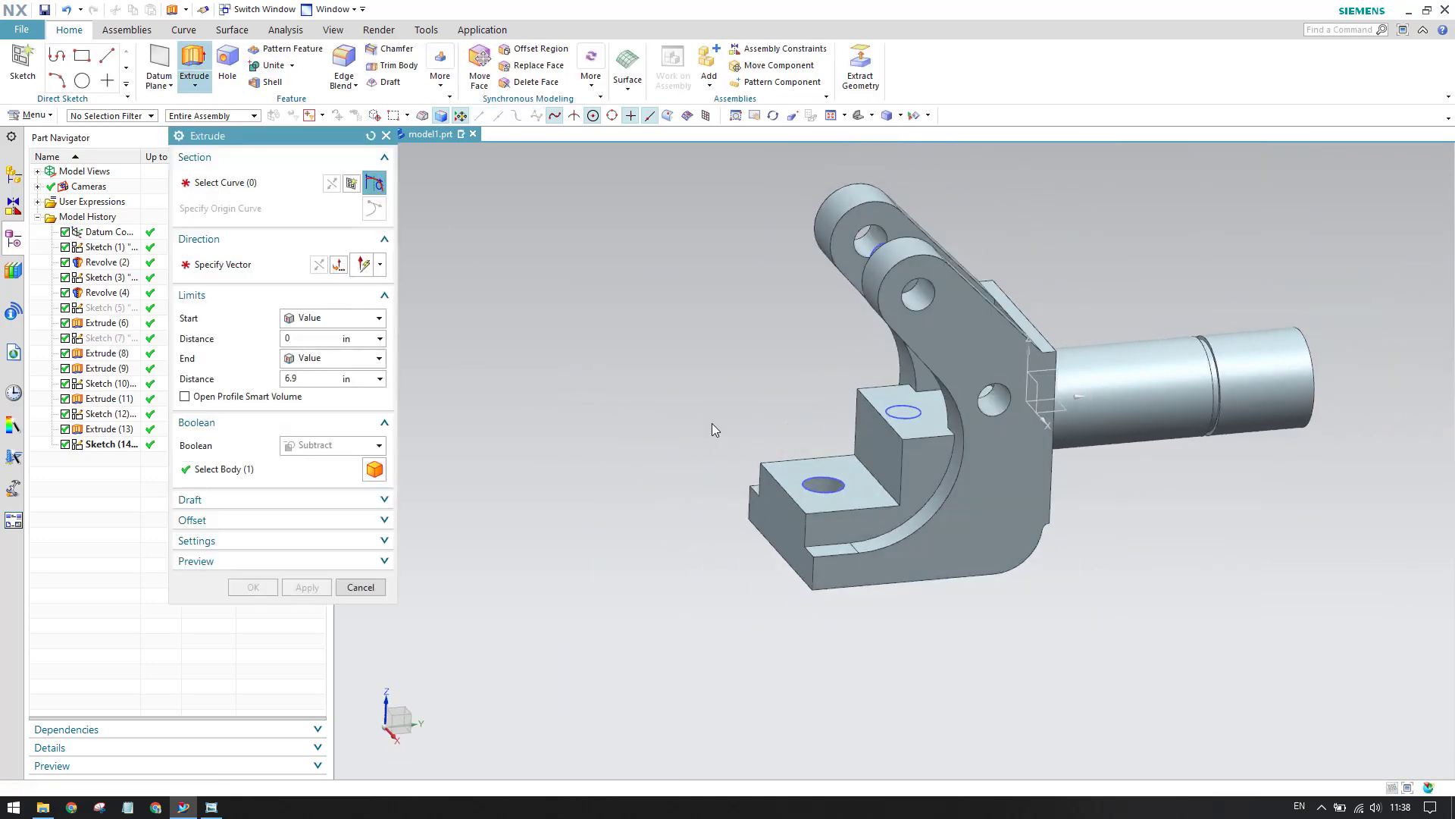
{"action": "left_click", "coordinate": [901, 415]}
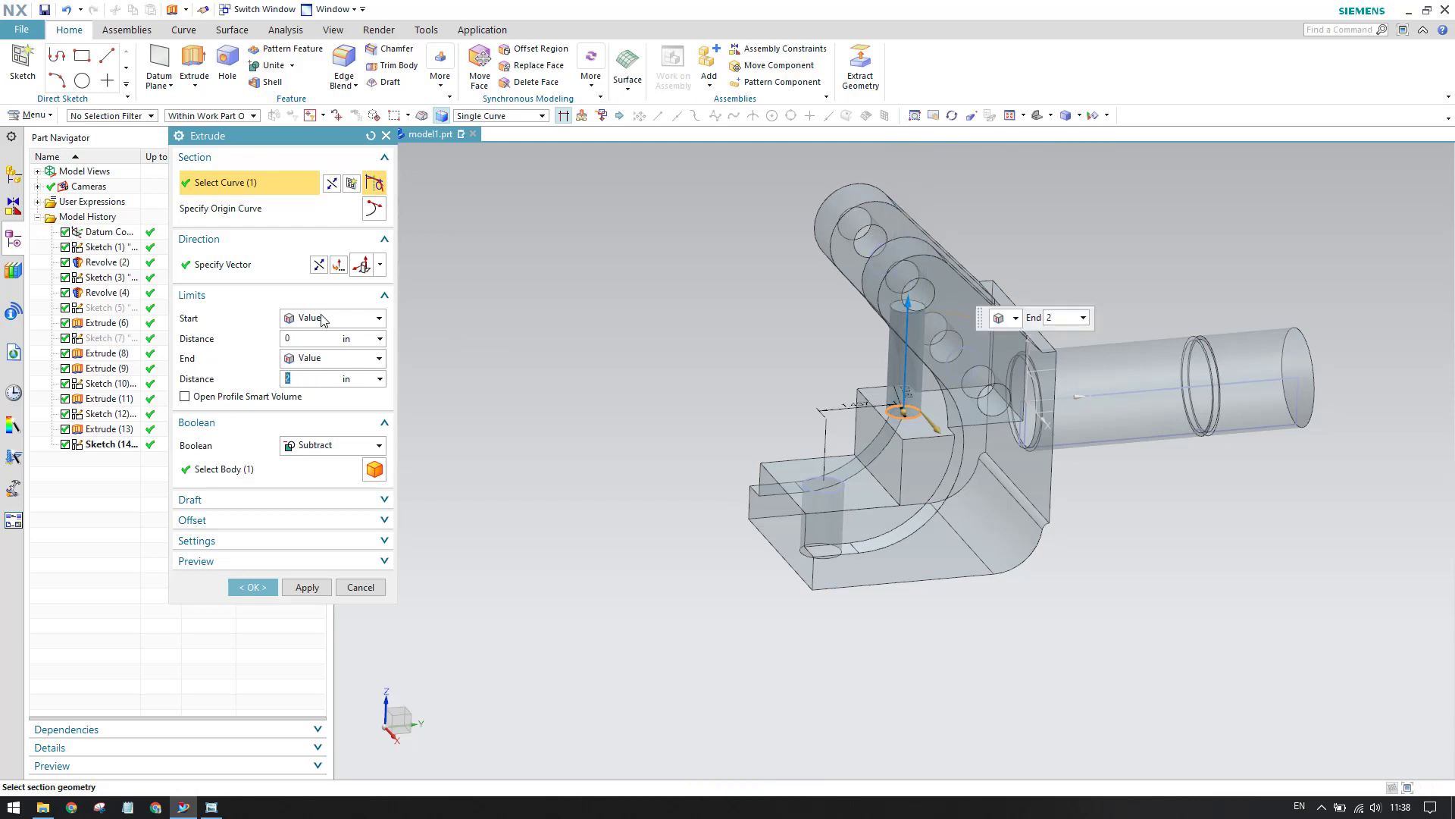
{"action": "left_click", "coordinate": [318, 264]}
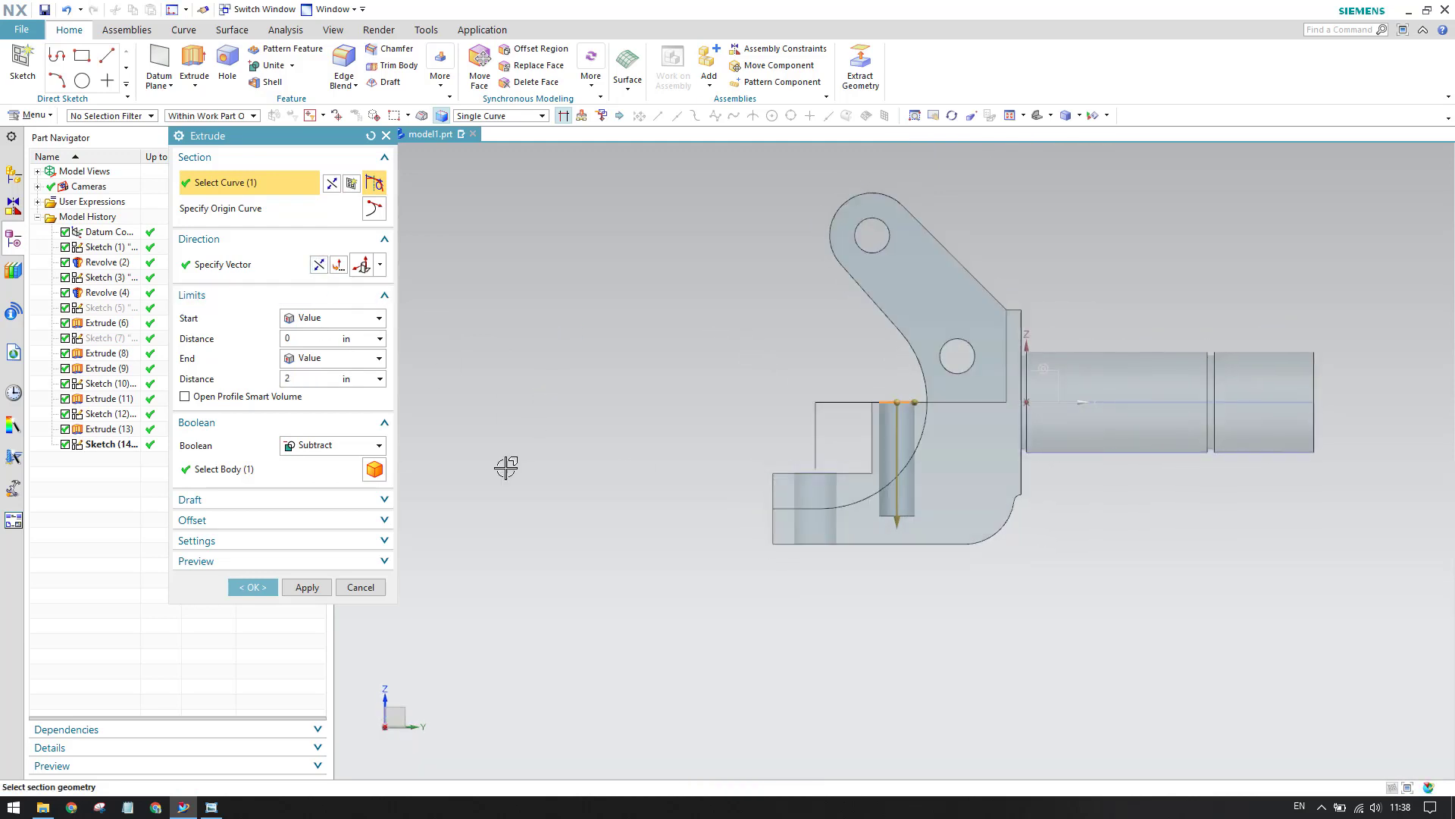
{"action": "left_click", "coordinate": [252, 588]}
{"action": "key", "text": "Home"}
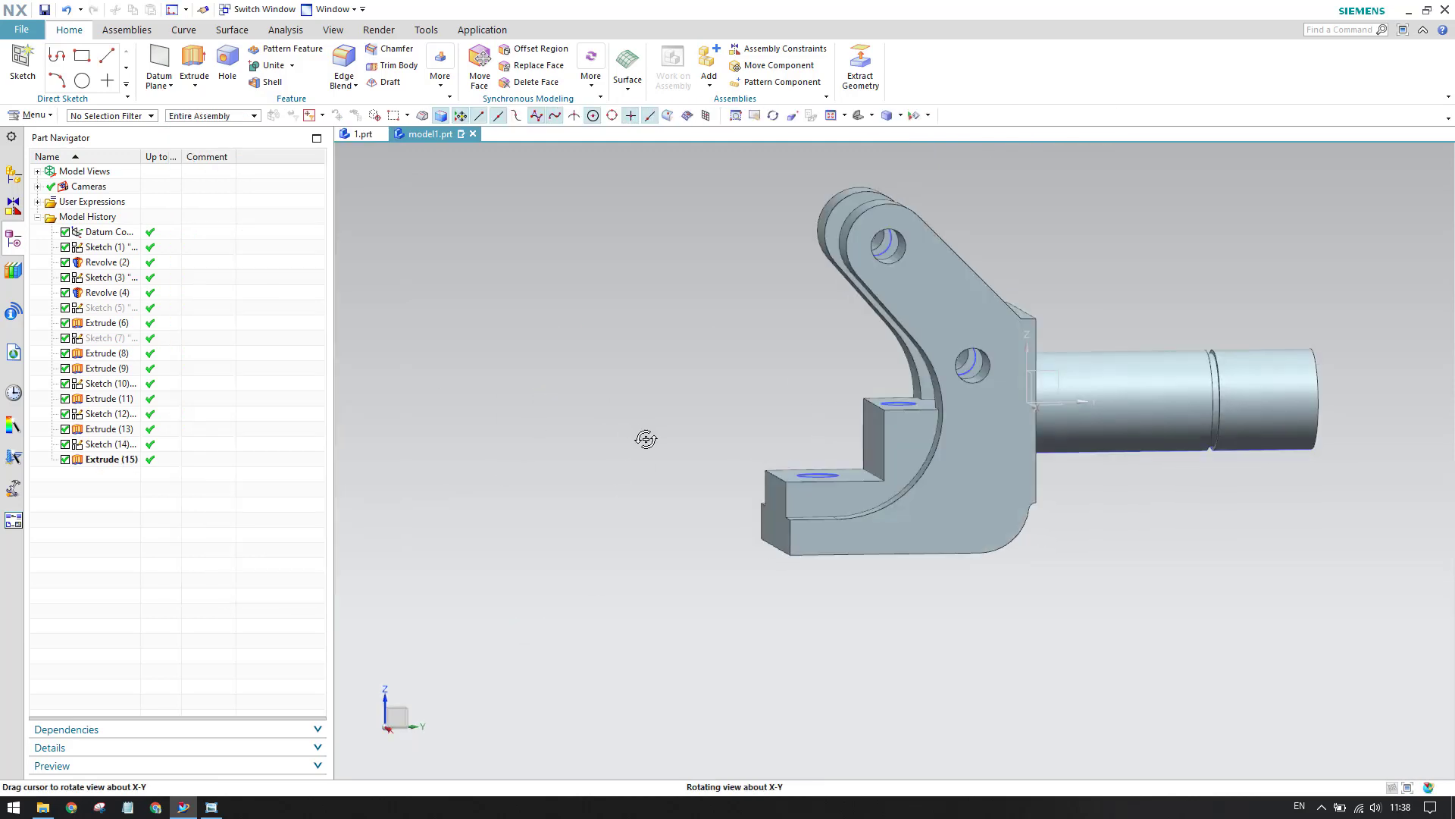
Check the drawing's radii and blend the two edges between the arms' inner faces and the upper step's top face at 0.5 in
{"action": "left_click", "coordinate": [211, 807]}
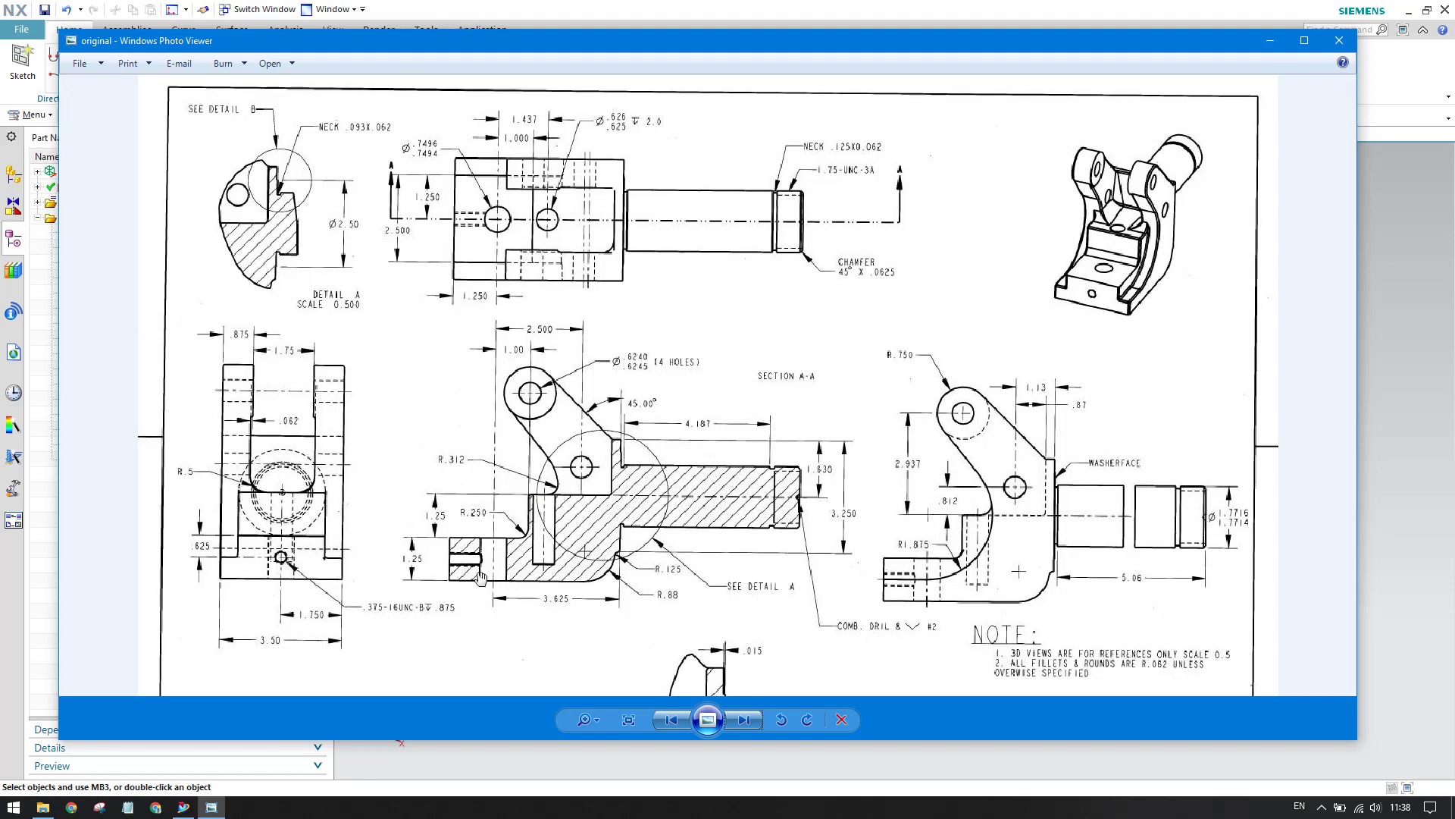
{"action": "left_click", "coordinate": [189, 809]}
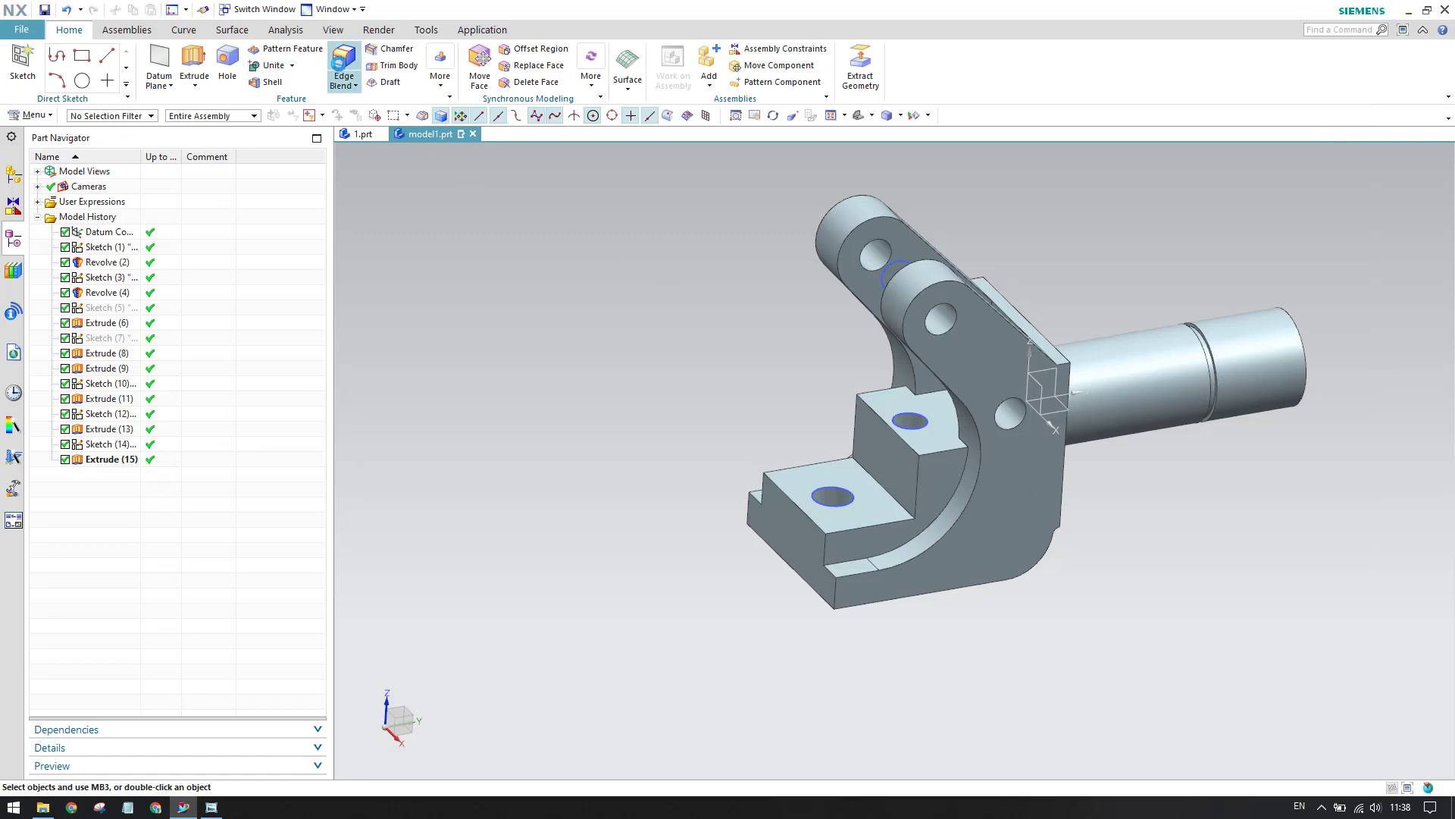
{"action": "left_click", "coordinate": [343, 61]}
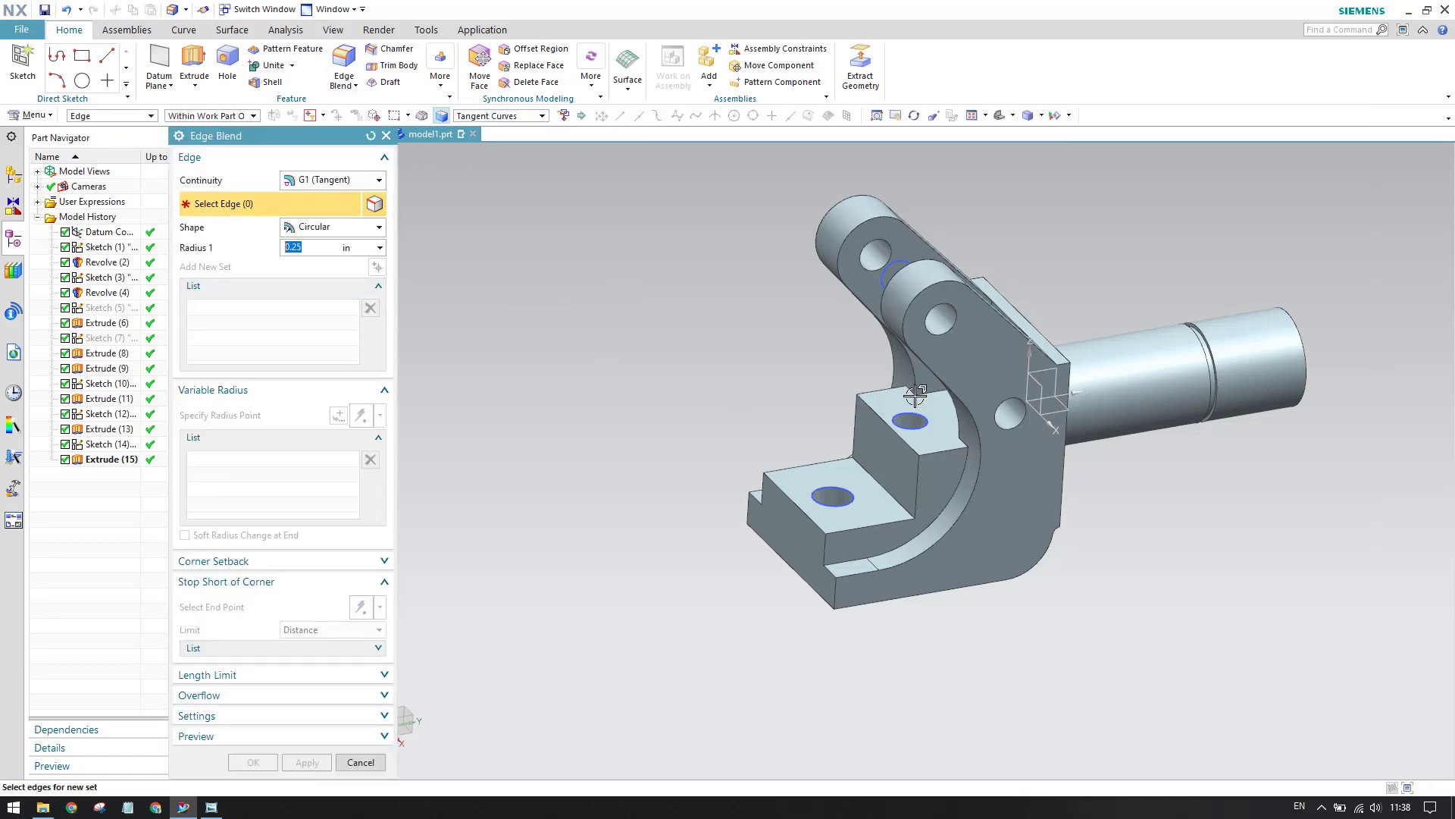
{"action": "scroll", "coordinate": [914, 395], "scroll_direction": "up", "scroll_amount": 3}
{"action": "left_click", "coordinate": [953, 391]}
{"action": "scroll", "coordinate": [934, 438], "scroll_direction": "down", "scroll_amount": 1}
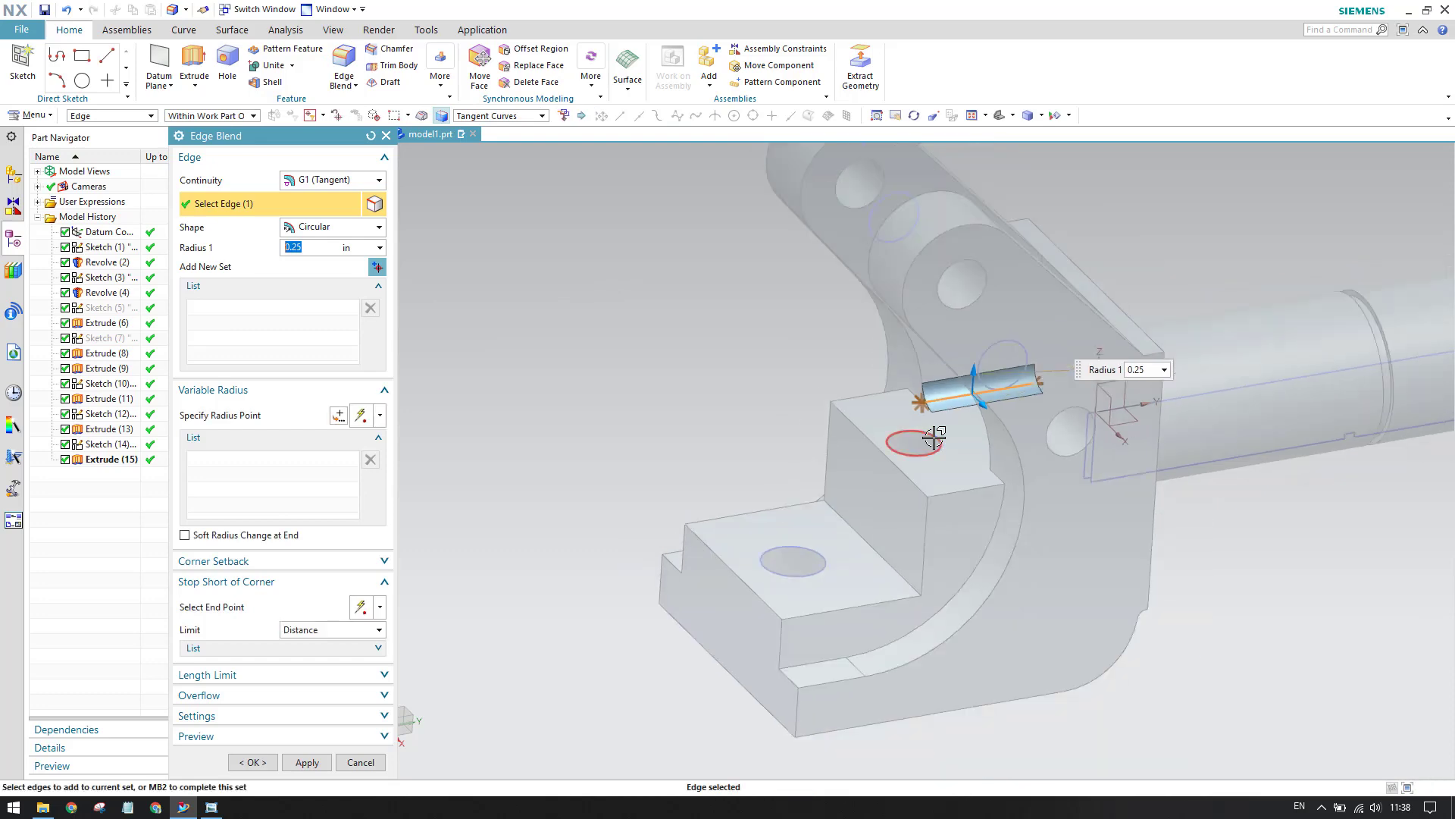
{"action": "middle_click_drag", "start_coordinate": [935, 438], "coordinate": [1085, 507]}
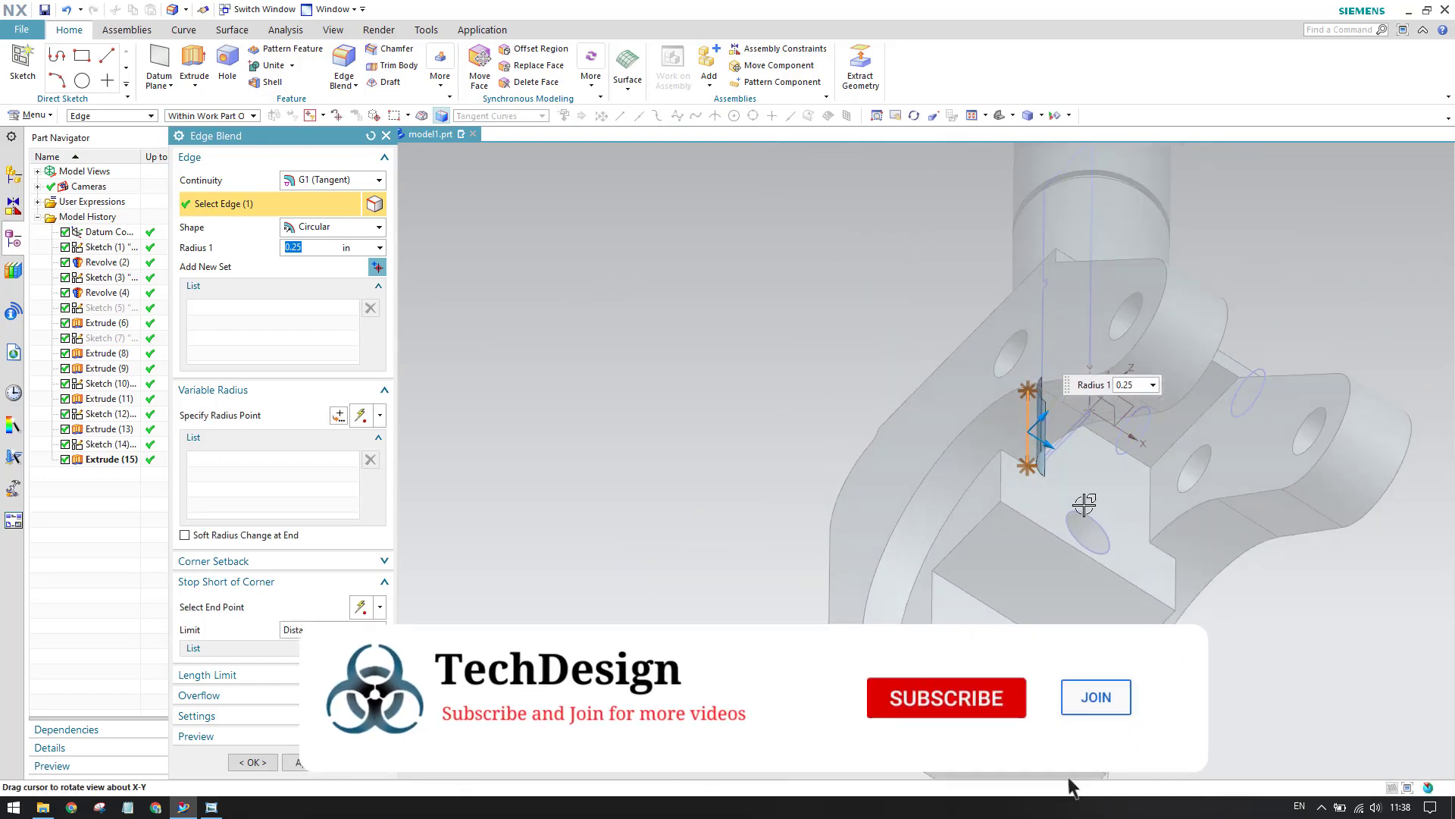
{"action": "left_click", "coordinate": [1146, 502]}
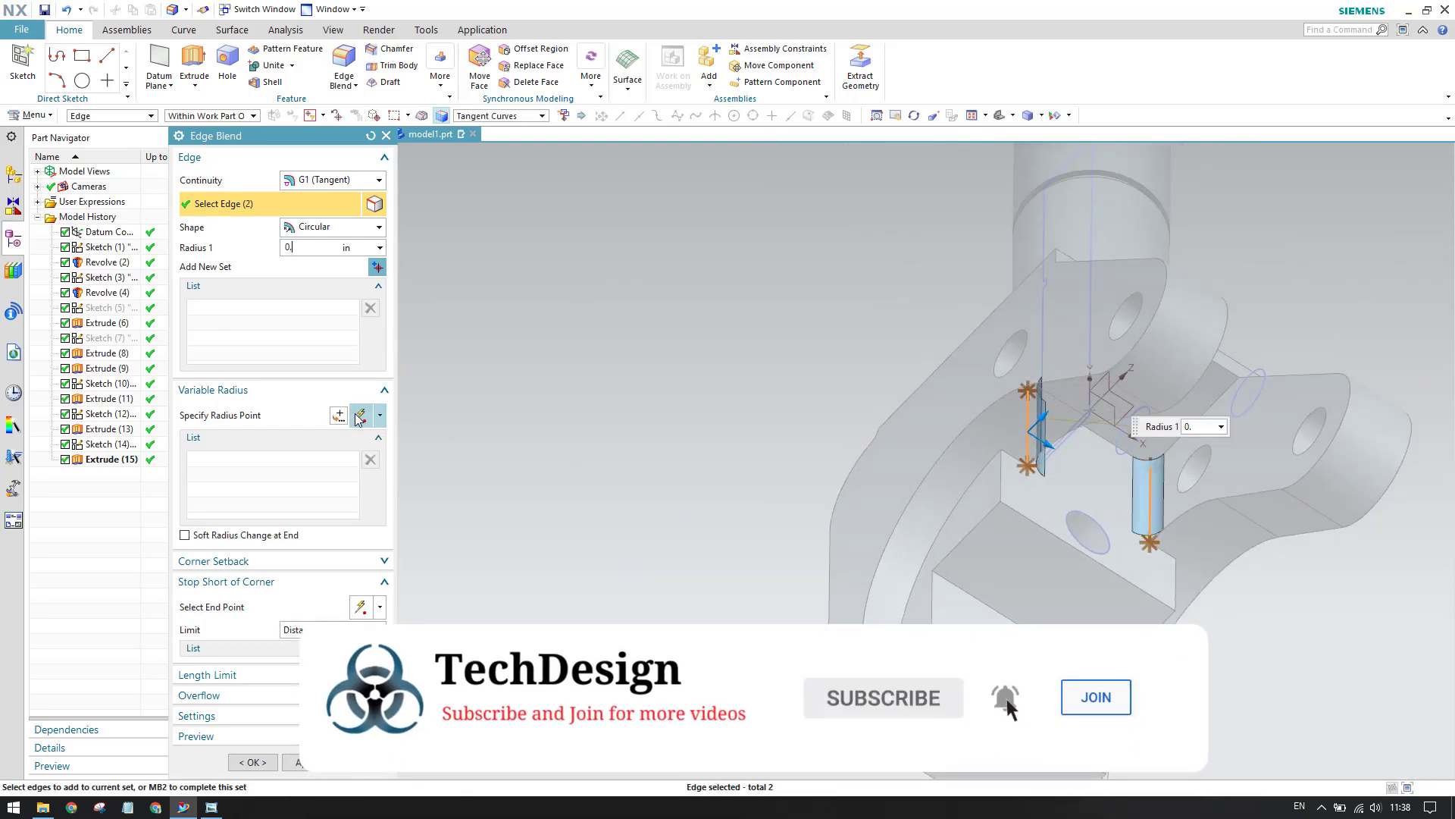
{"action": "type", "text": "0.5"}
{"action": "key", "text": "Return"}
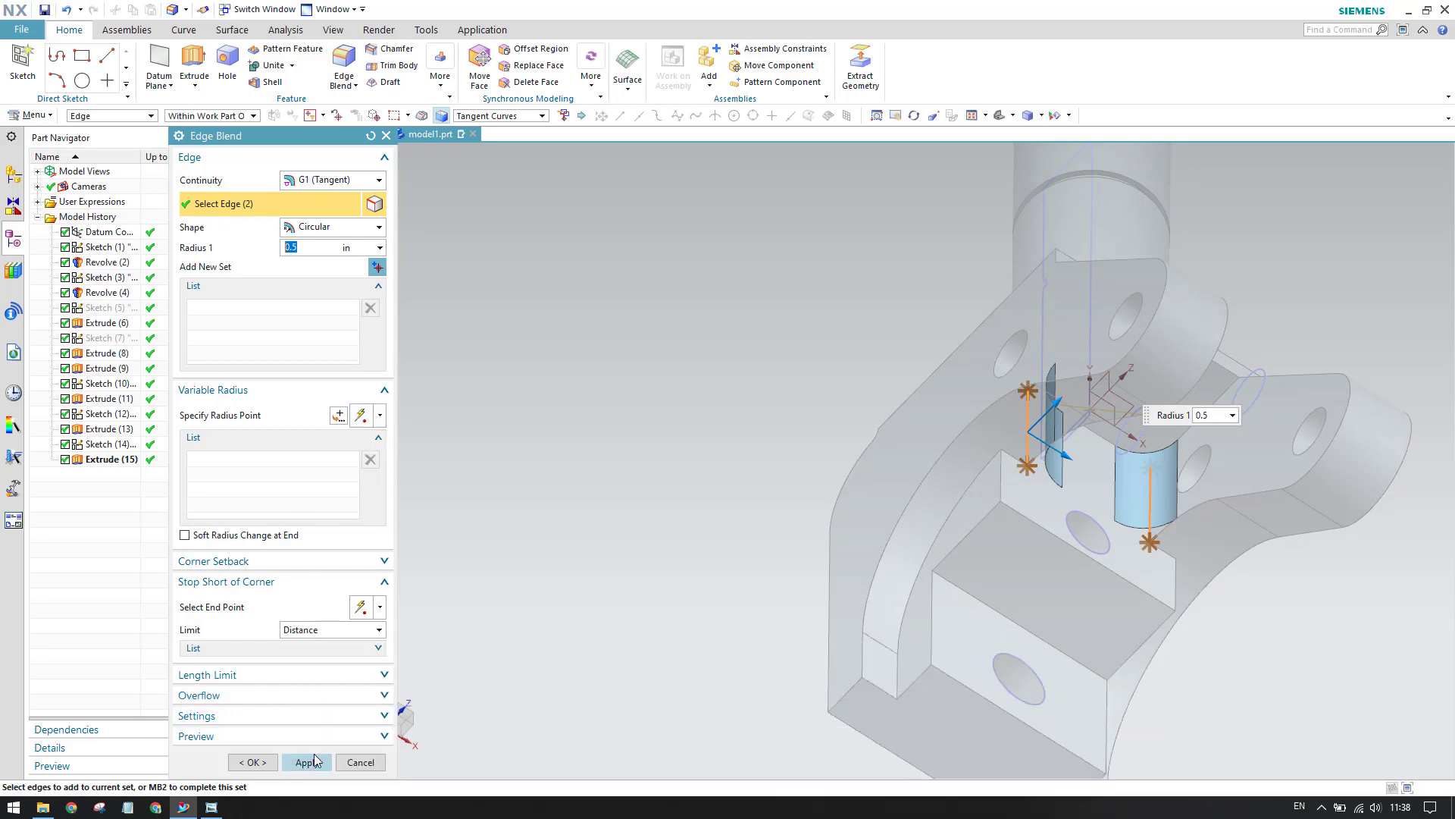
{"action": "left_click", "coordinate": [252, 761]}
{"action": "middle_click_drag", "start_coordinate": [698, 436], "coordinate": [662, 409]}
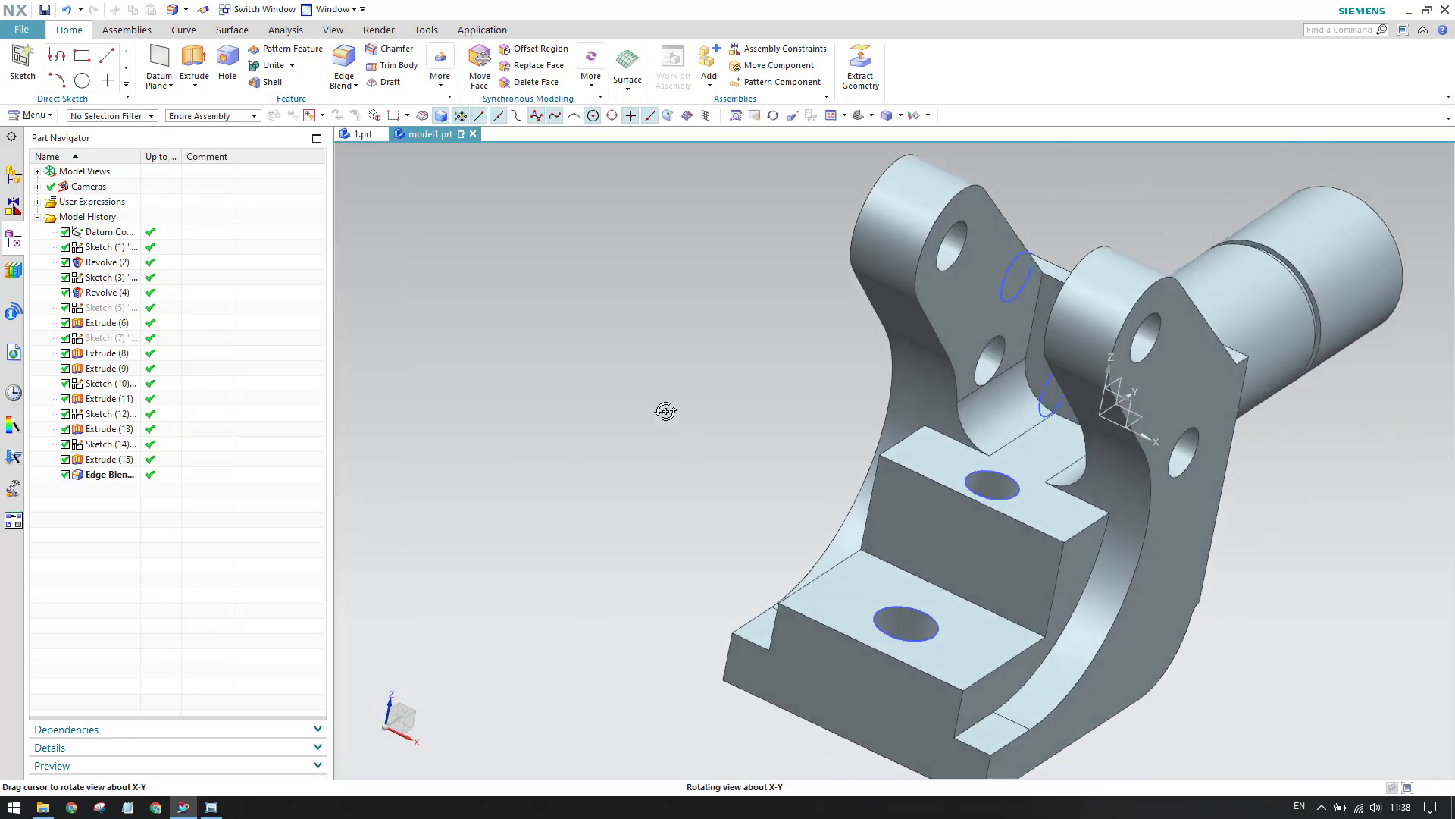
Look up the next radius and blend the two edges between the arms' curved front faces and the upper step's top at 0.312 in
{"action": "left_click", "coordinate": [211, 807]}
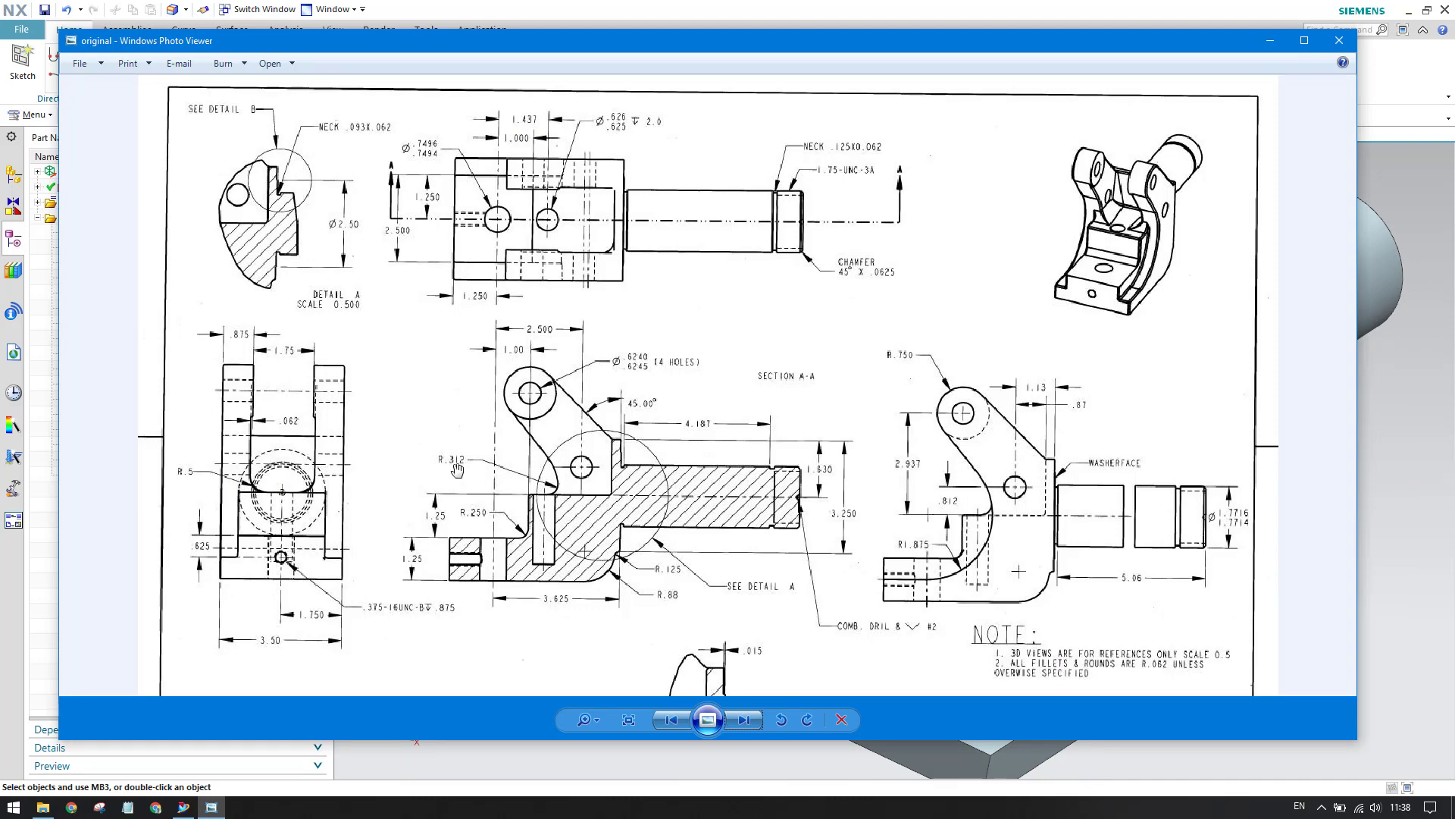
{"action": "left_click", "coordinate": [1268, 42]}
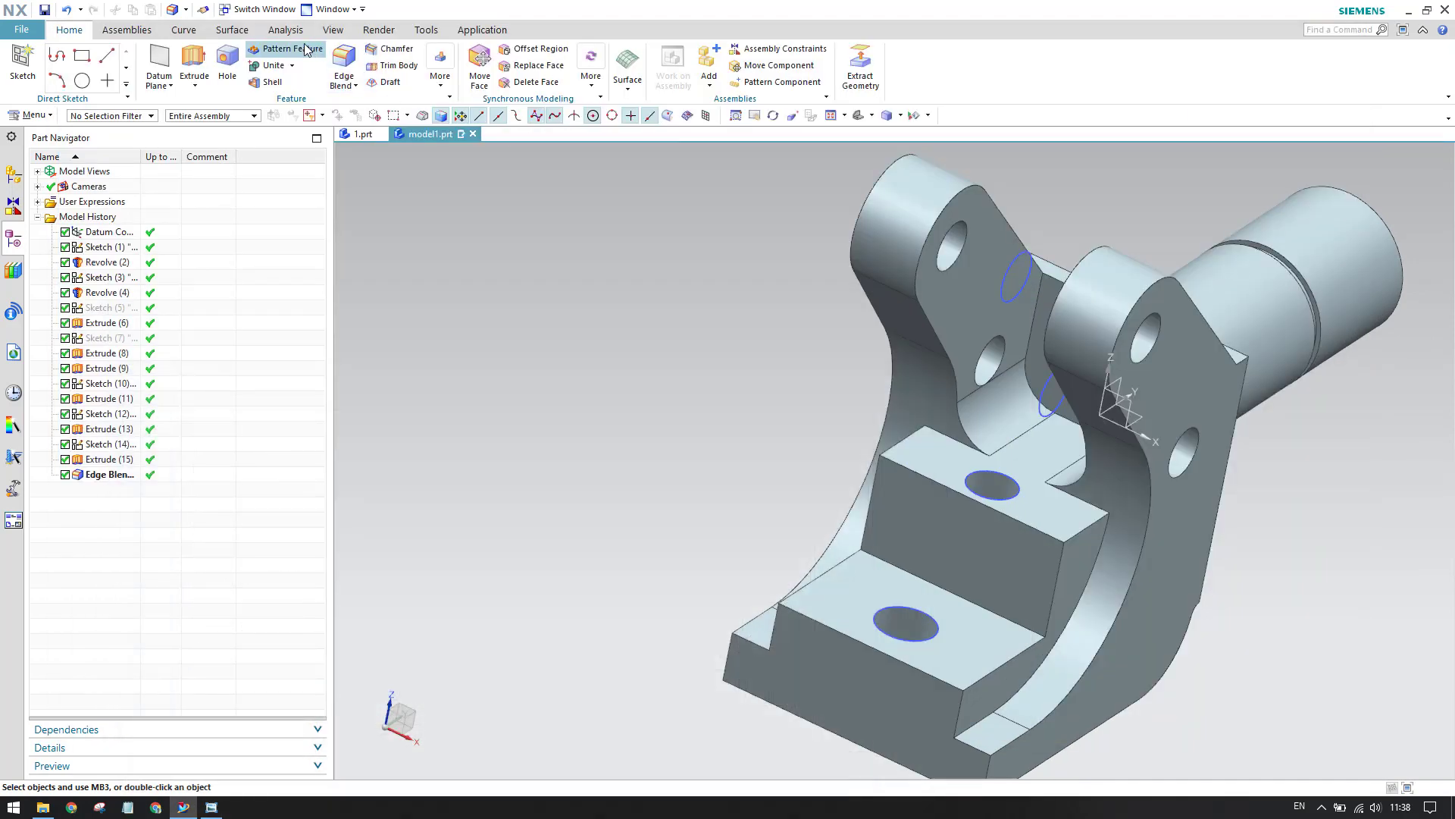
{"action": "scroll", "coordinate": [1080, 504], "scroll_direction": "up", "scroll_amount": 2}
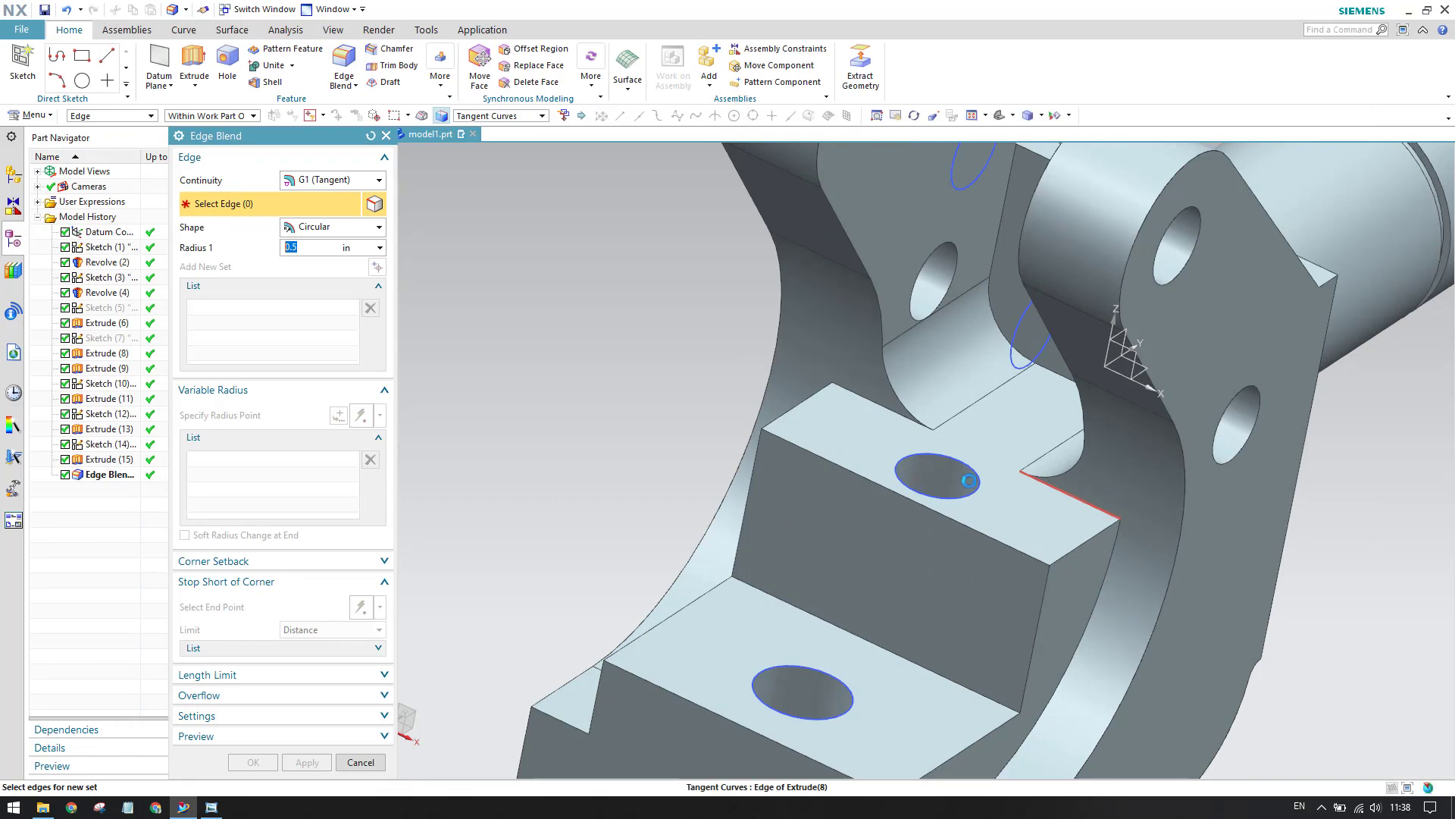
{"action": "left_click", "coordinate": [1077, 498]}
{"action": "left_click", "coordinate": [860, 397]}
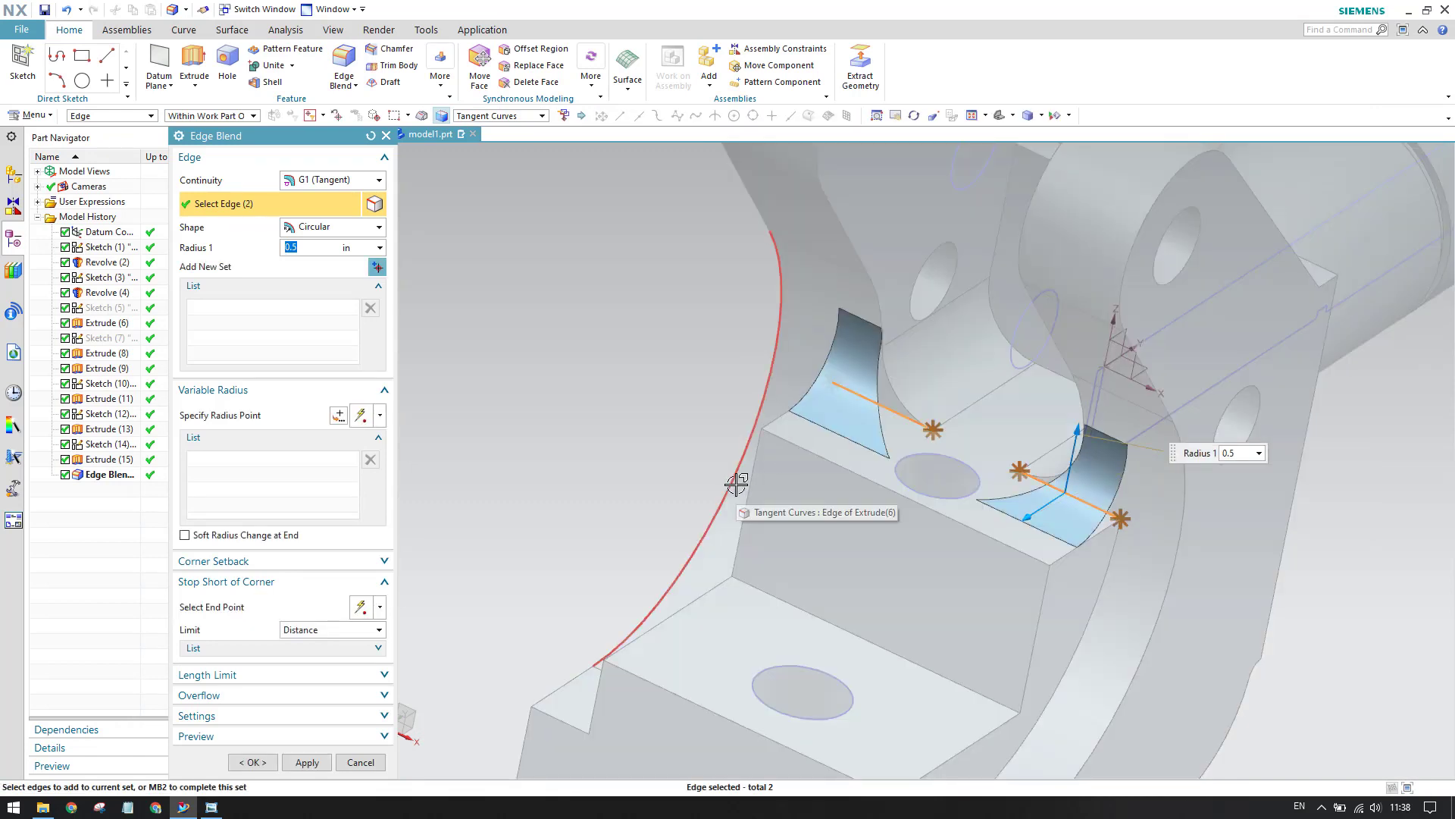
{"action": "type", "text": "0.312"}
{"action": "key", "text": "Return"}
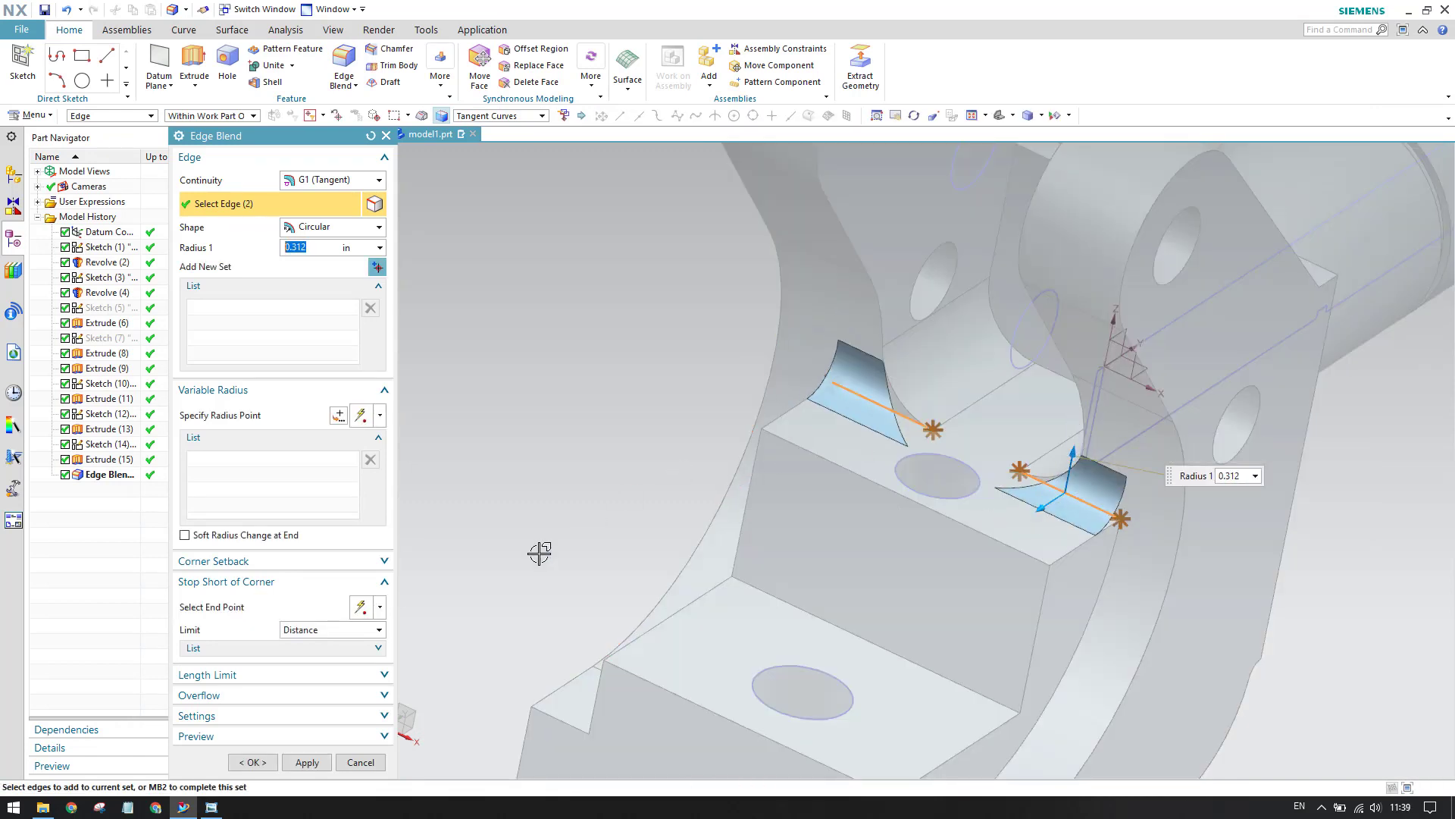
{"action": "left_click", "coordinate": [252, 762]}
Look up the step radius and blend the inner edge between the lower step's top and the upper step's front face at 0.25 in
{"action": "left_click", "coordinate": [211, 807]}
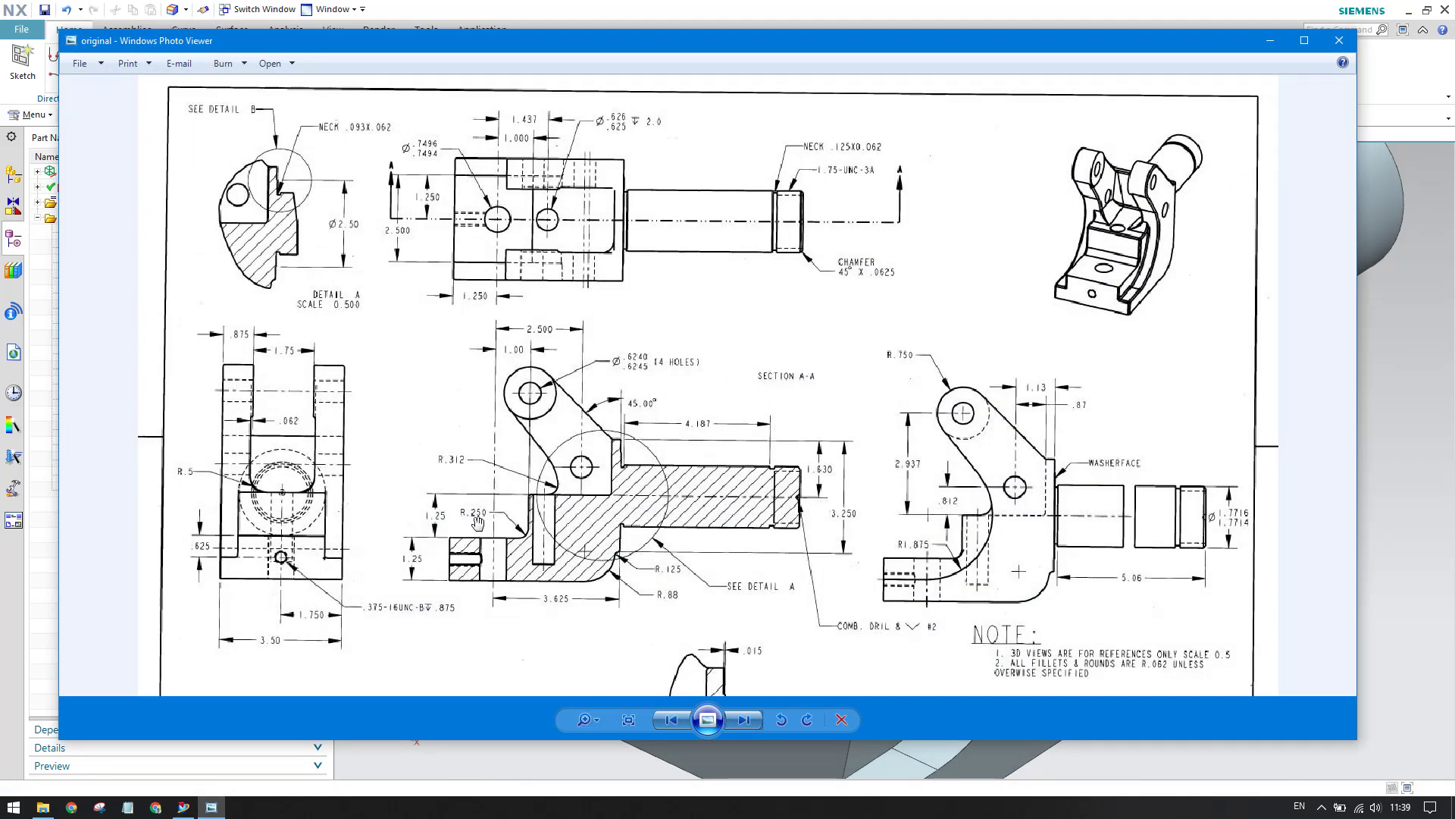
{"action": "left_click", "coordinate": [1269, 42]}
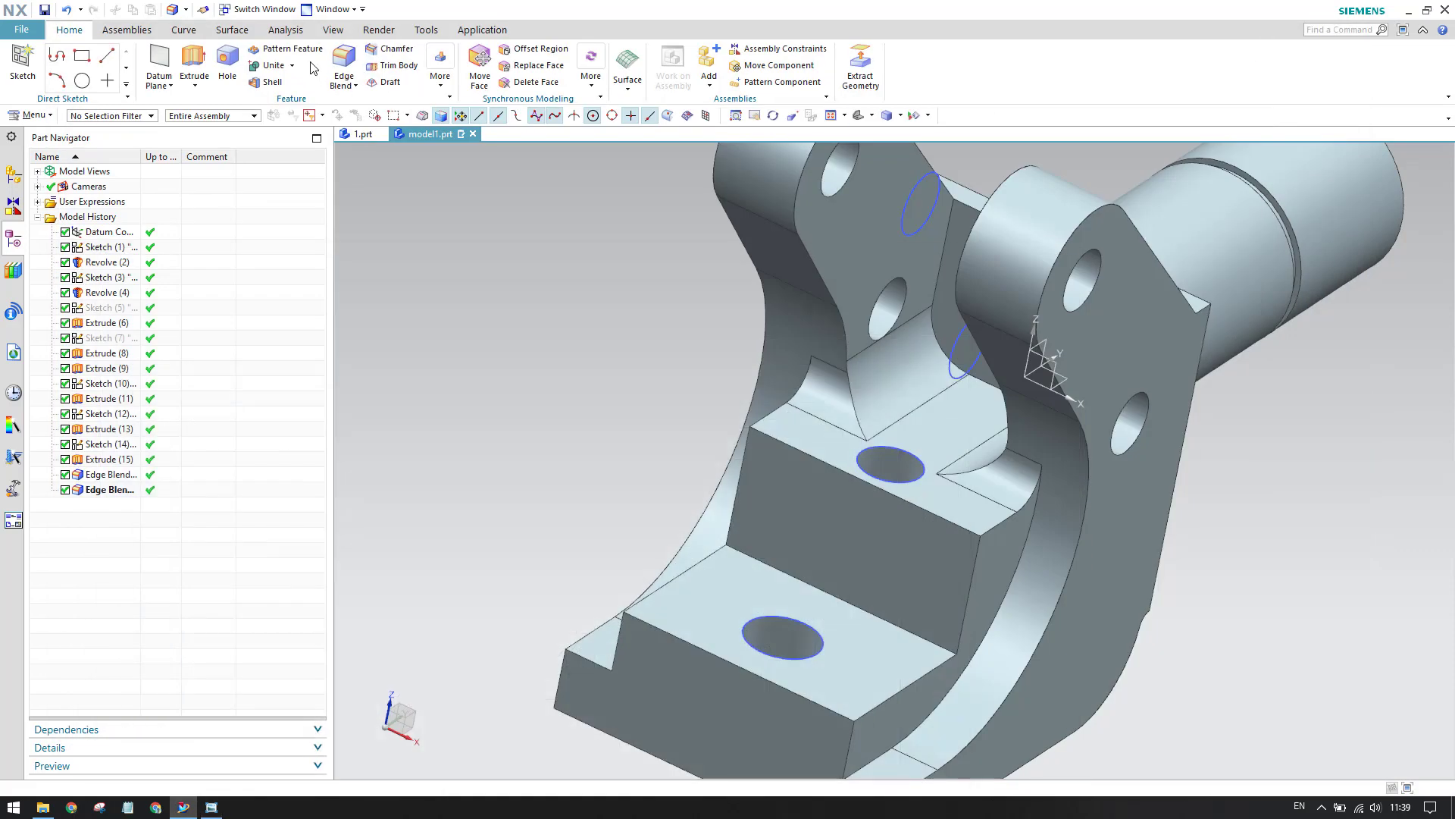
{"action": "left_click", "coordinate": [831, 591]}
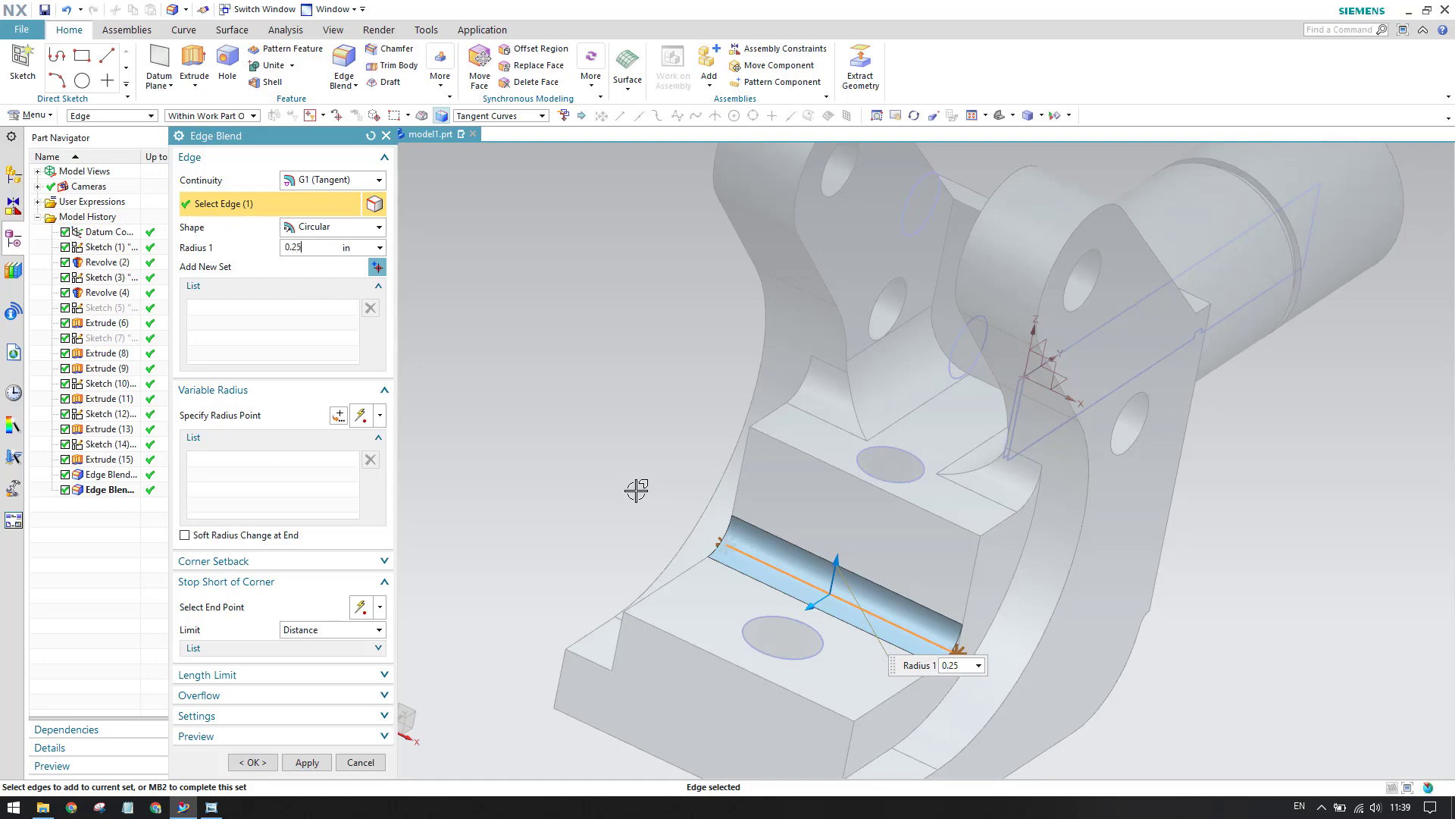
{"action": "left_click", "coordinate": [241, 762]}
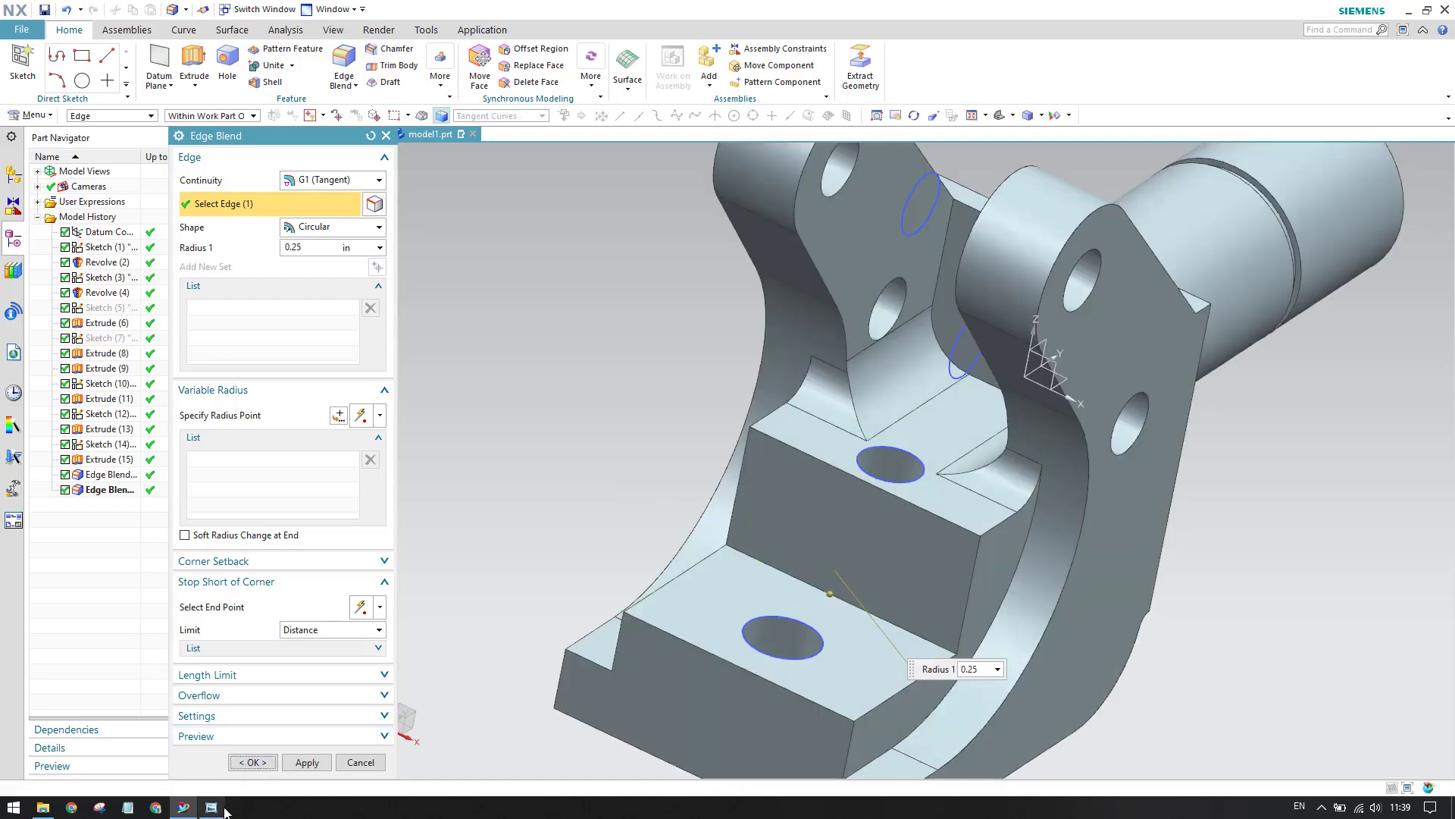
Check the reference drawing for remaining features and compare them with the whole bracket model
{"action": "left_click", "coordinate": [217, 808]}
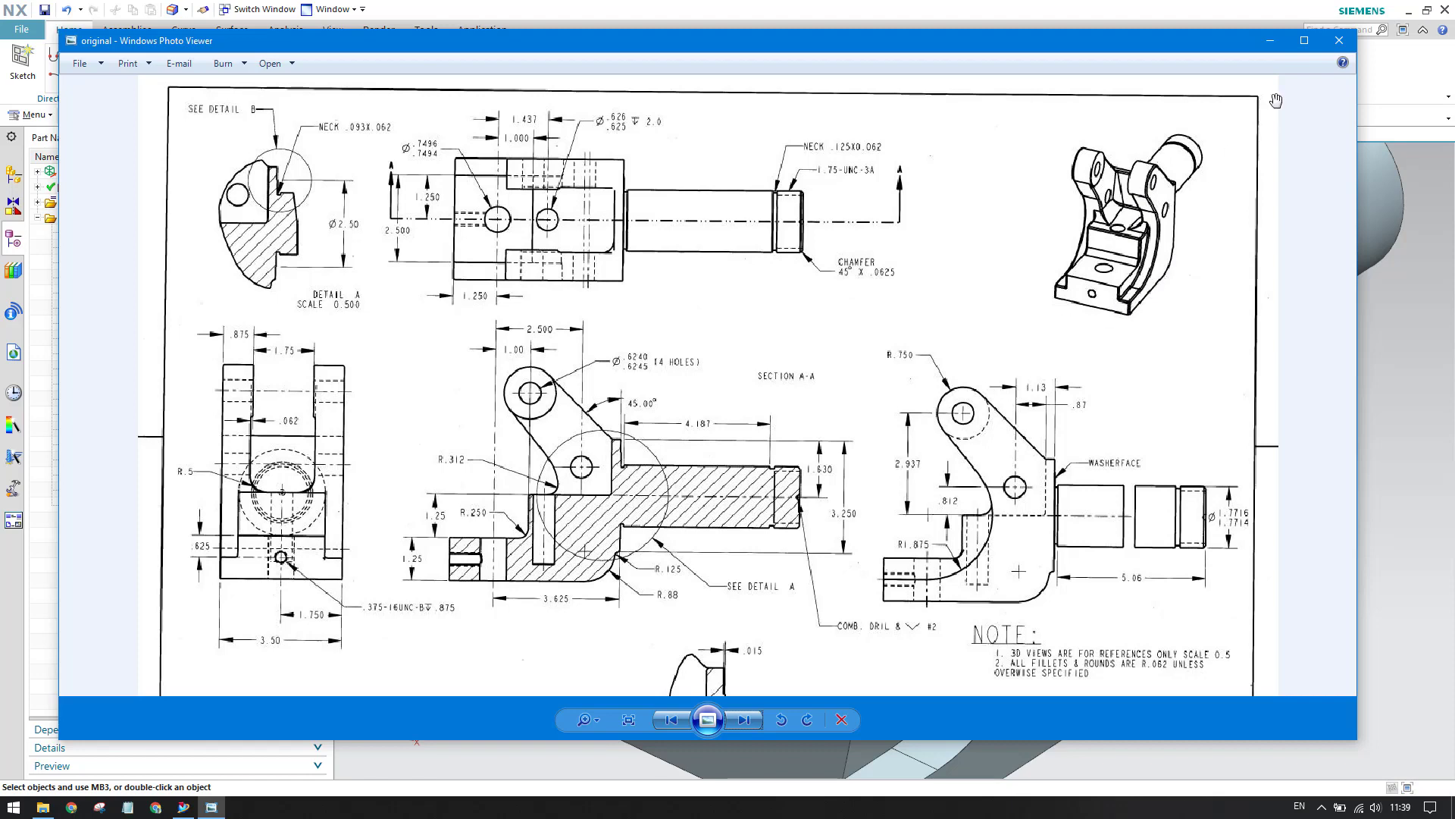
{"action": "left_click", "coordinate": [1269, 40]}
{"action": "scroll", "coordinate": [1048, 323], "scroll_direction": "down", "scroll_amount": 3}
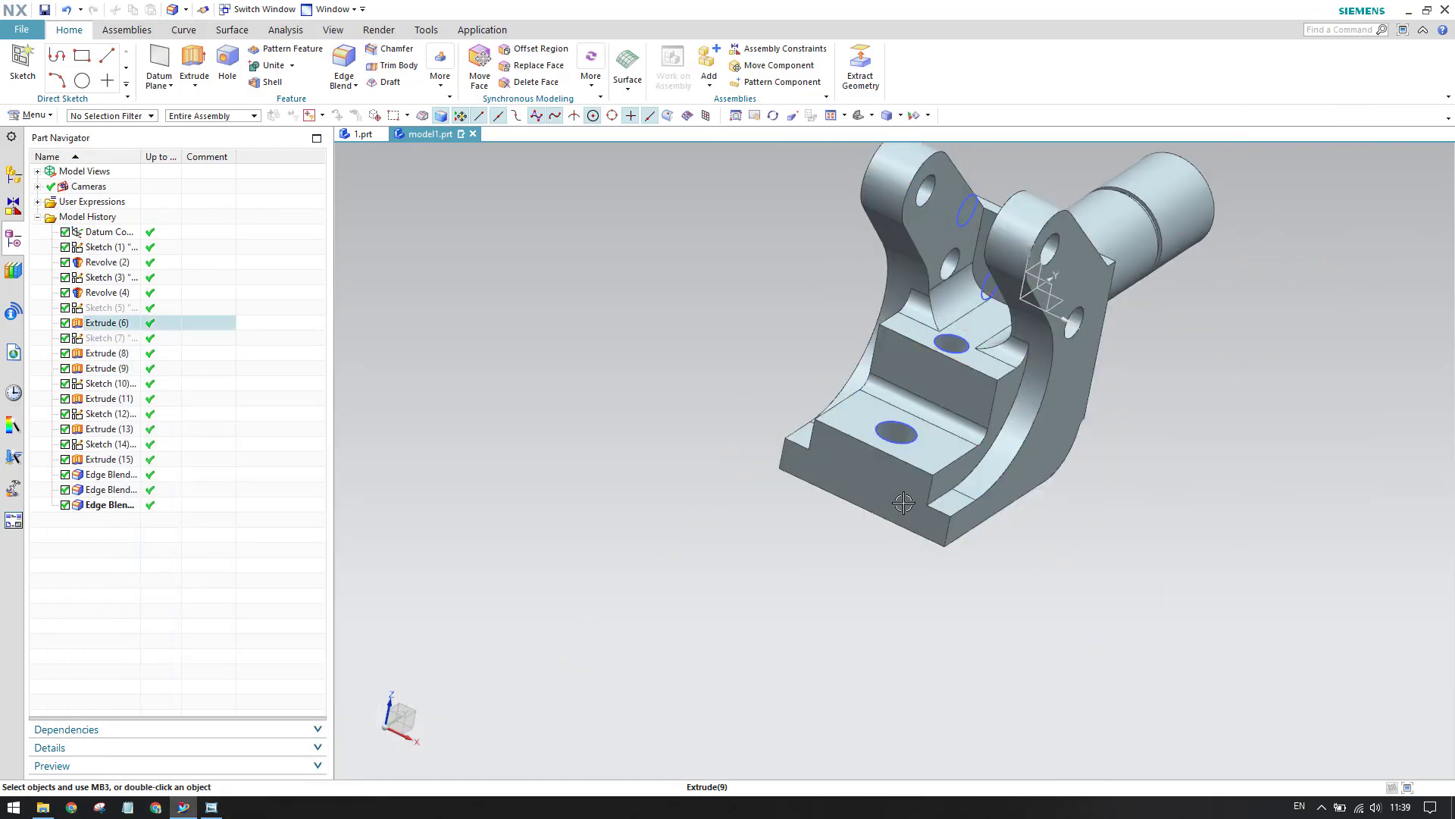
{"action": "middle_click_drag", "start_coordinate": [754, 452], "coordinate": [731, 306]}
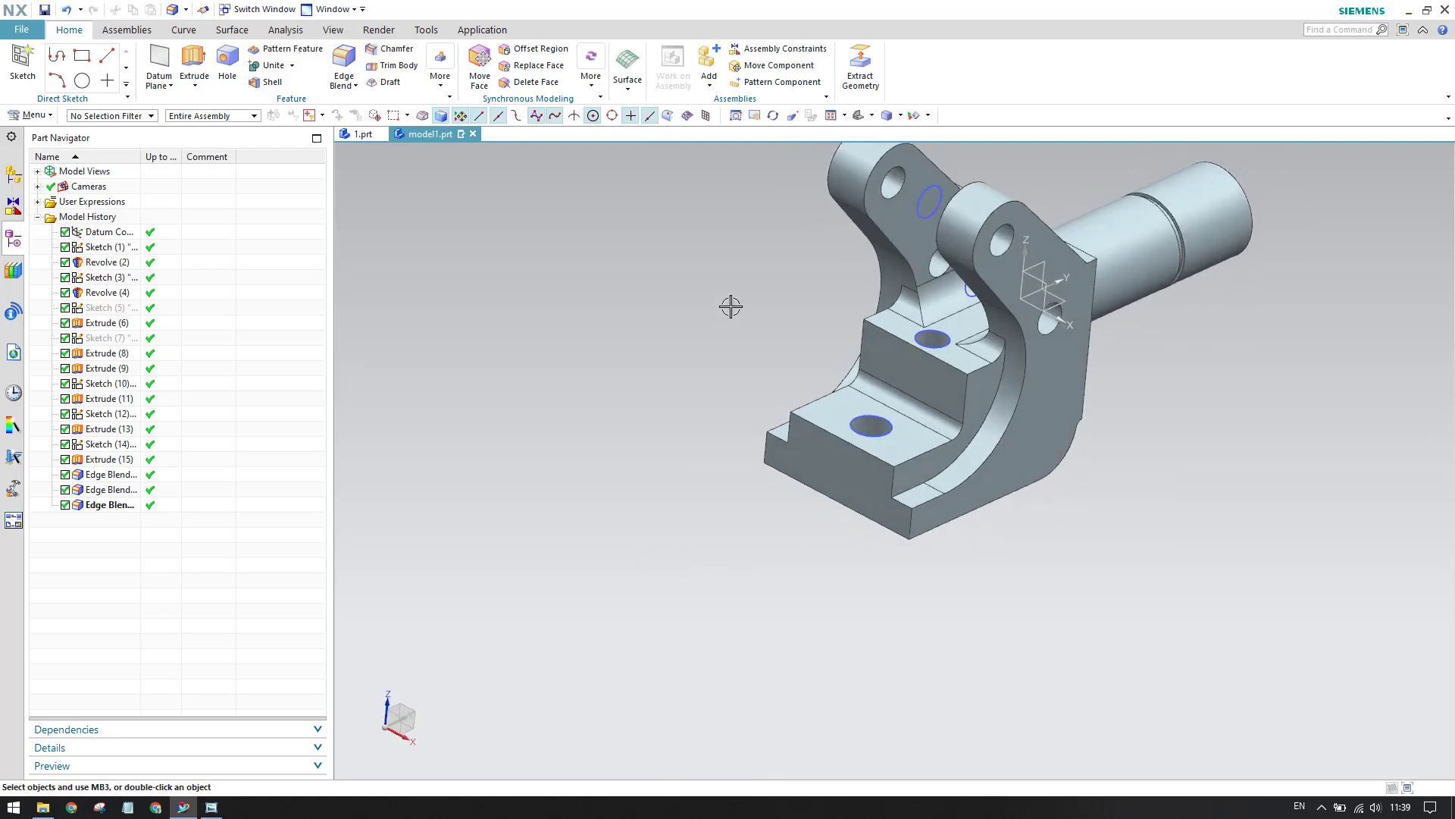
{"action": "key", "text": "ctrl+f"}
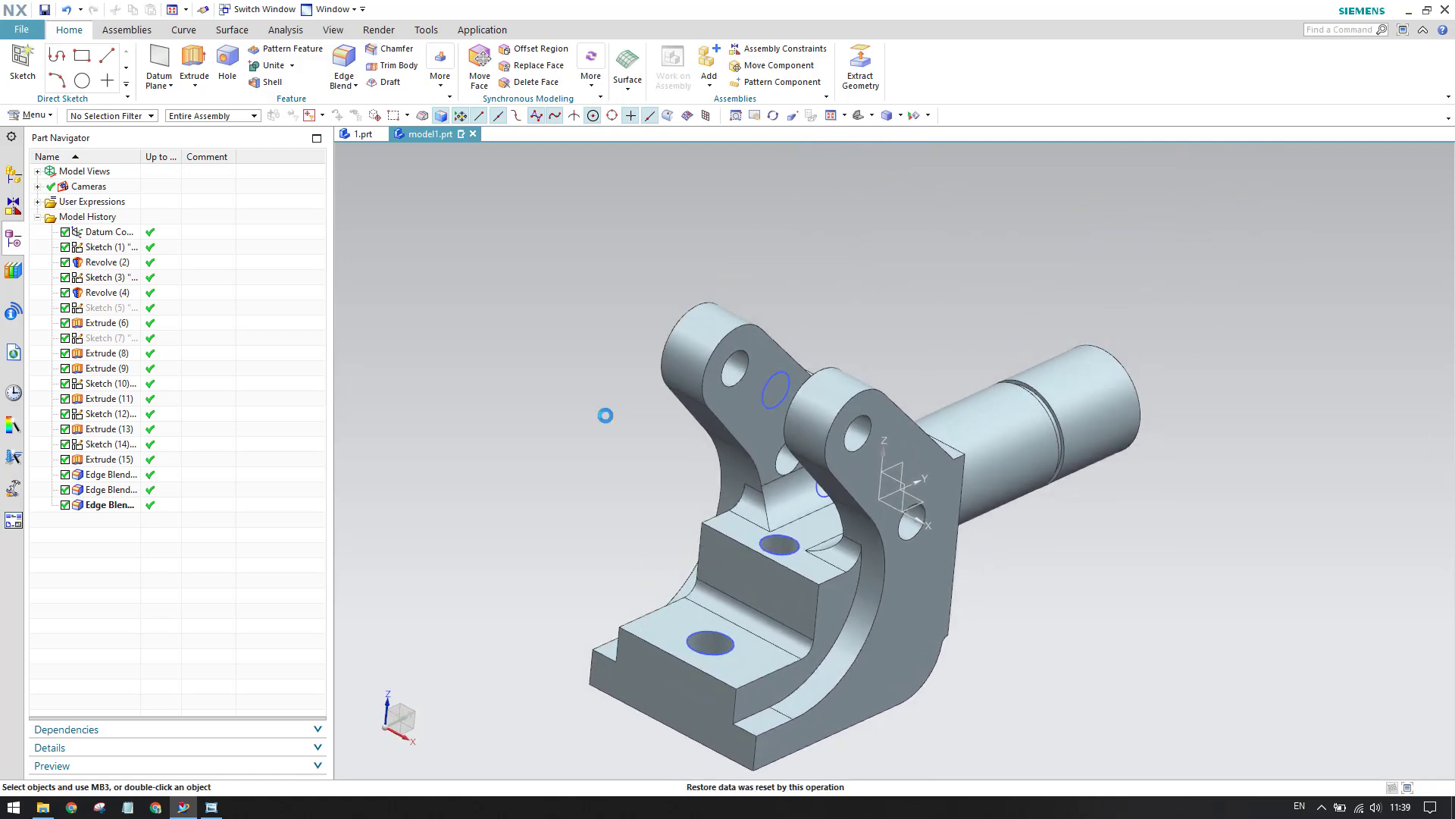